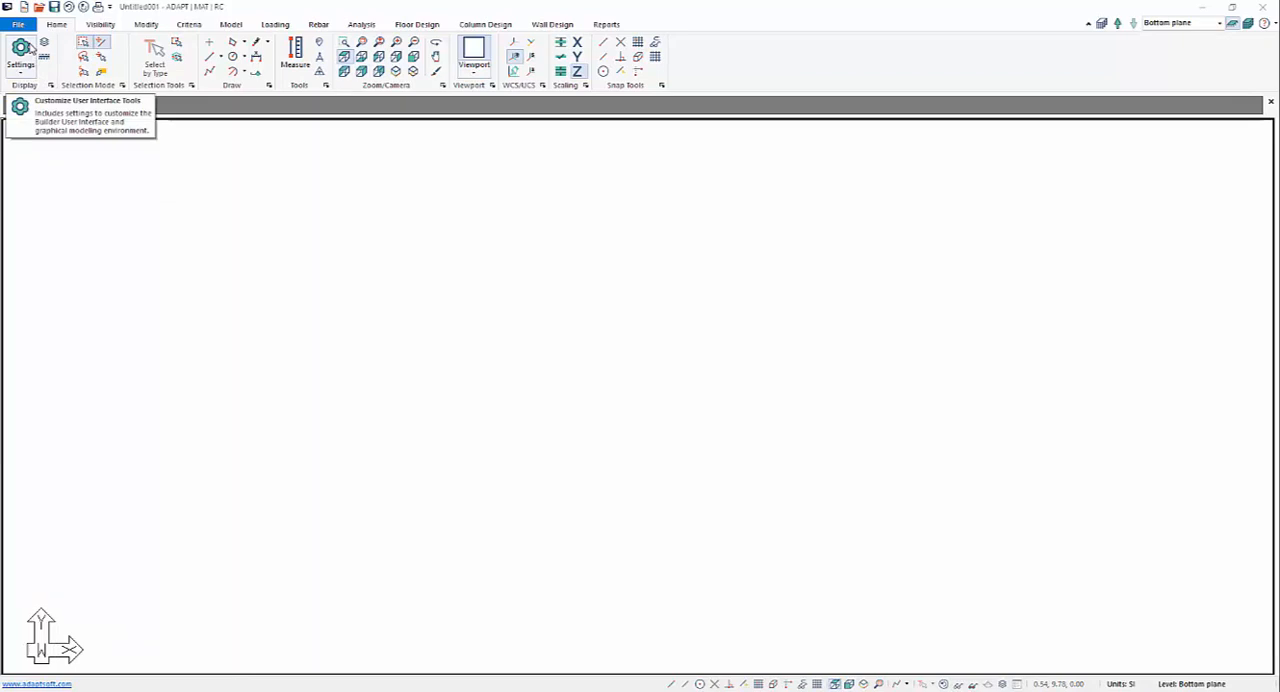
Import the drawing Mat_Tutorial_base.dwg from the DWG Files folder on the Desktop.
left_click(24, 27)
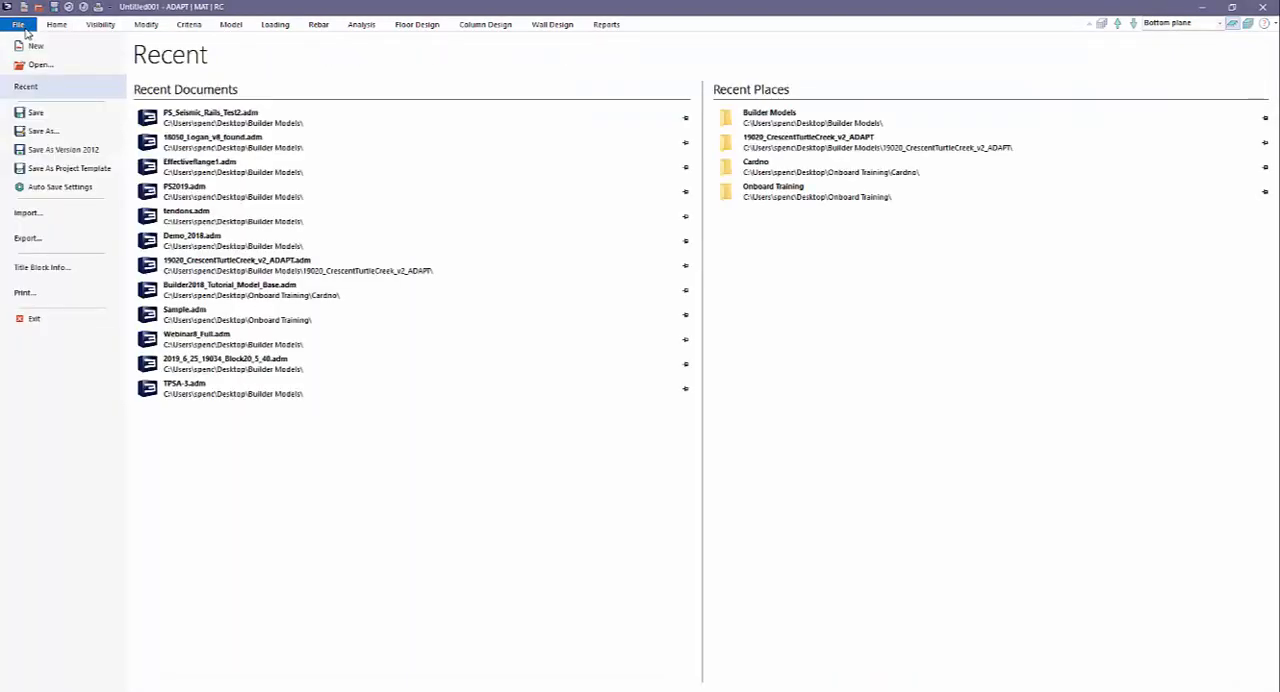
left_click(28, 214)
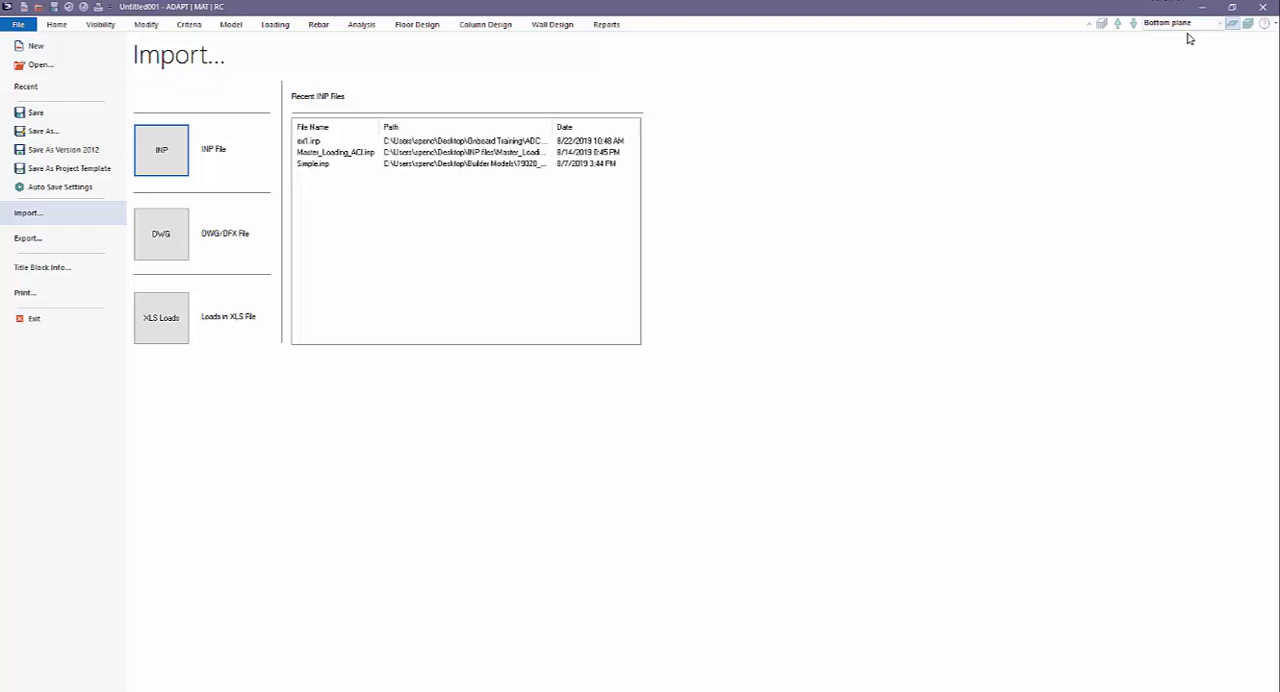
left_click(150, 240)
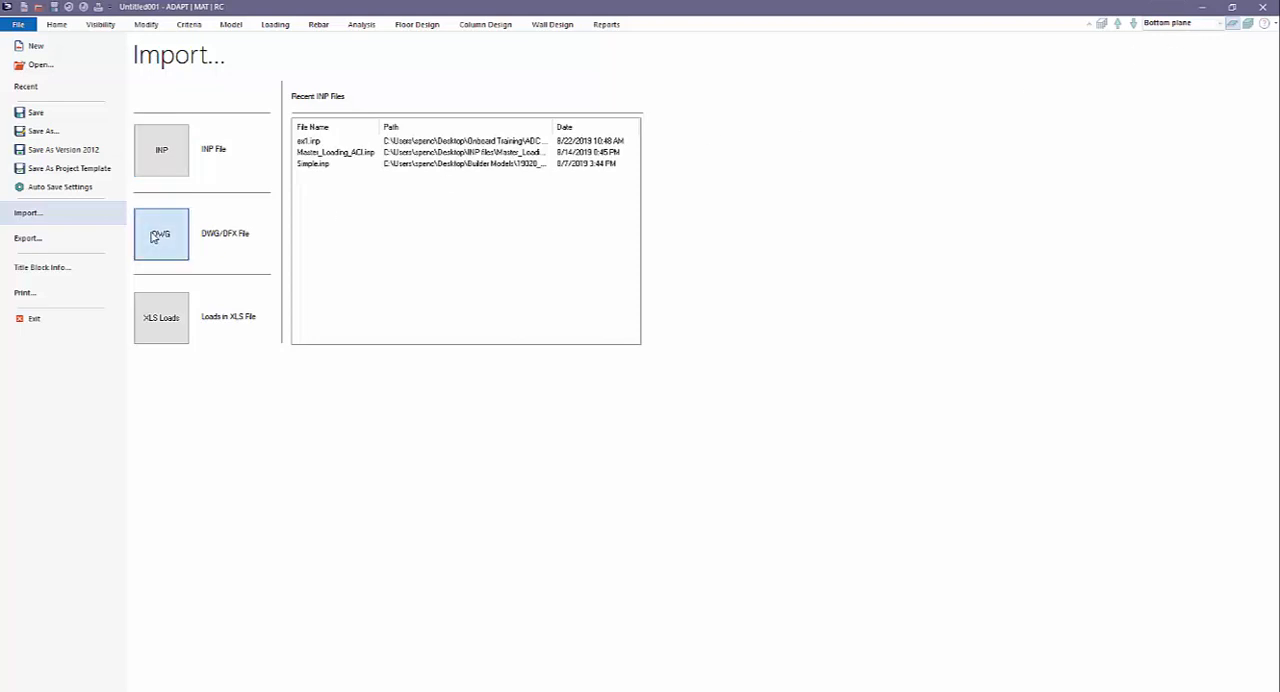
scroll(55, 130, "up", 1)
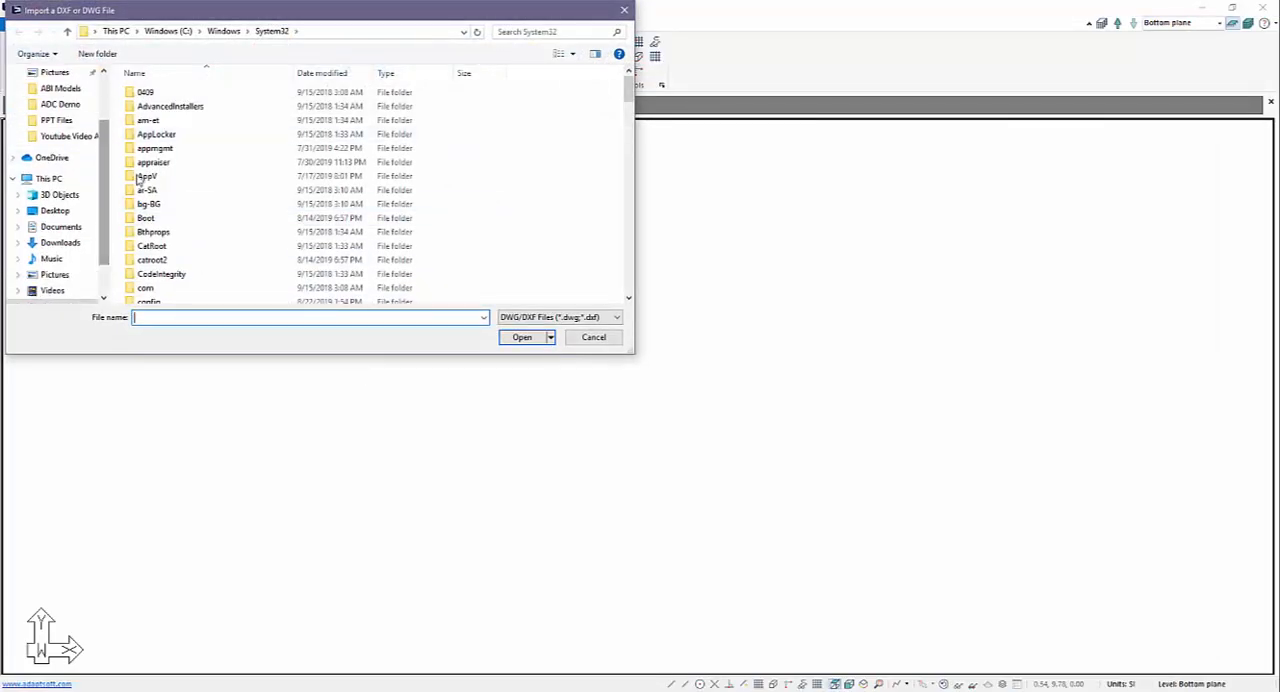
scroll(55, 125, "up", 2)
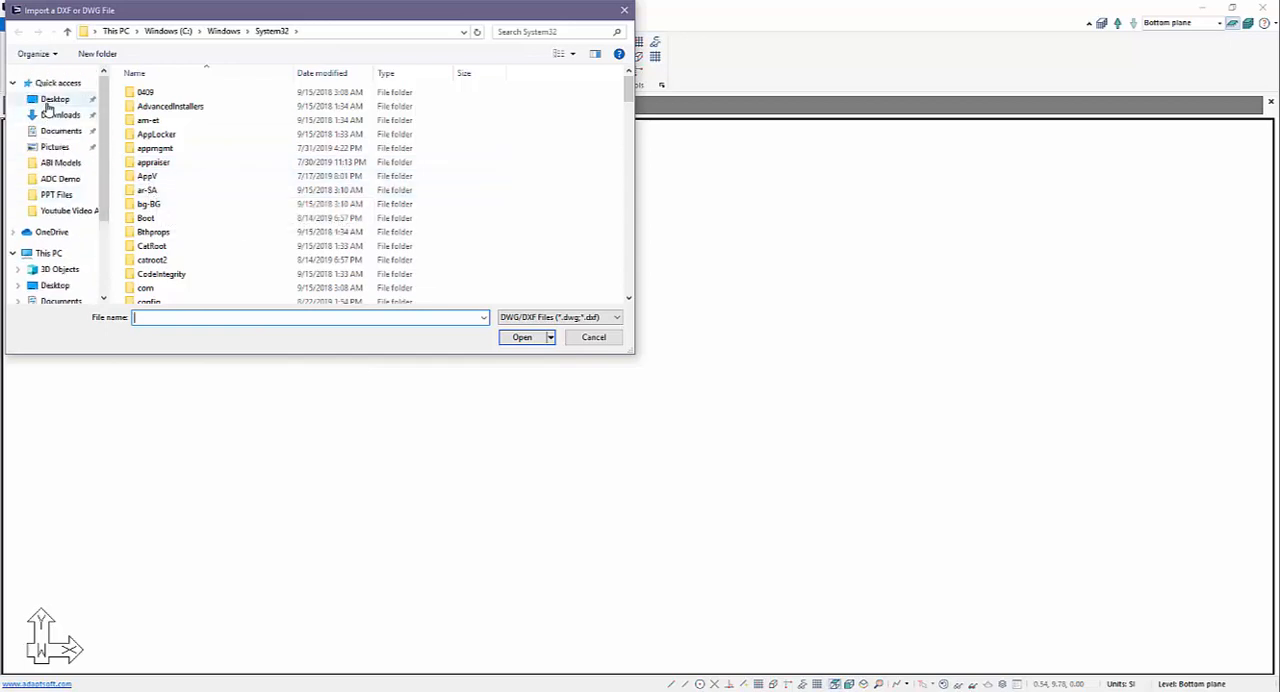
left_click(55, 99)
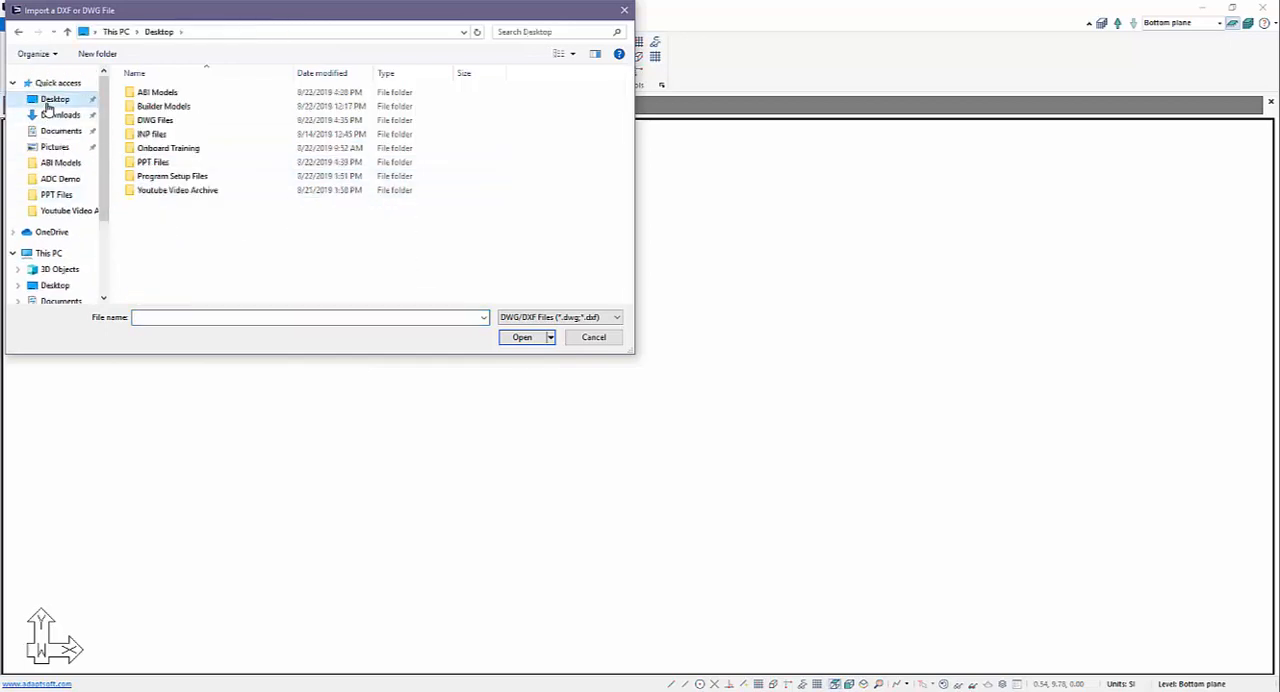
double_click(152, 121)
left_click(167, 93)
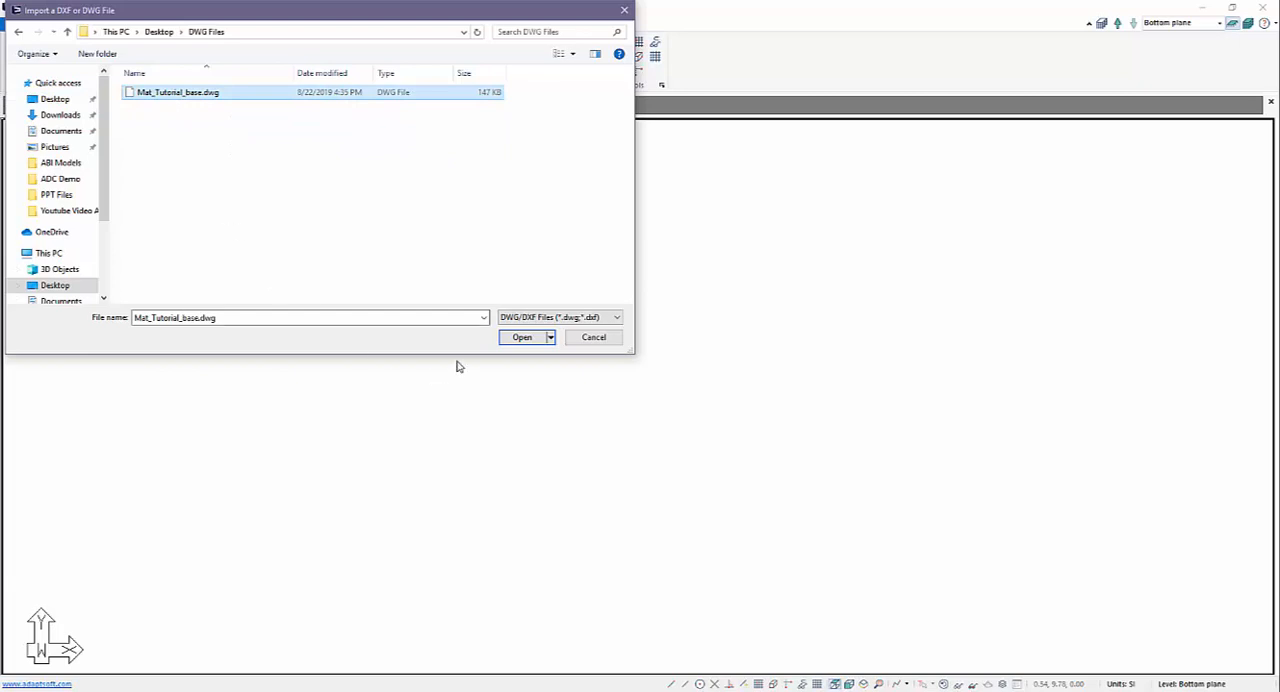
left_click(519, 338)
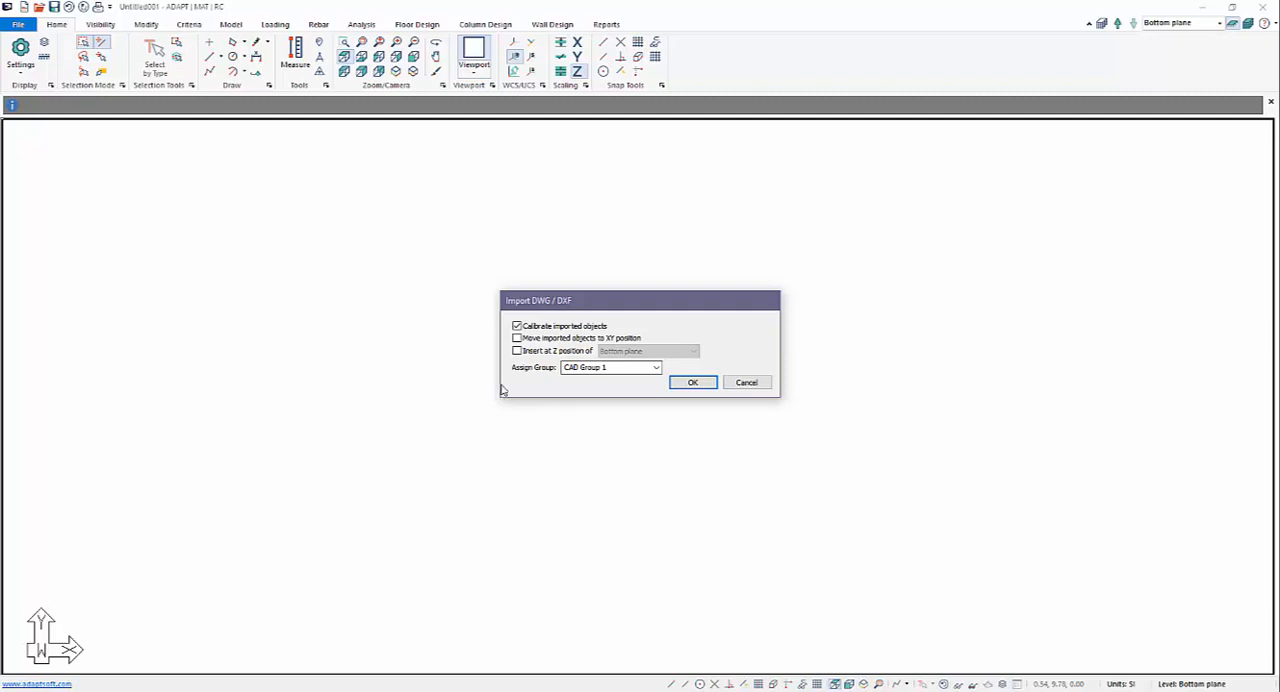
Import the drawing with calibration, inserted at the Z position of the Bottom plane and assigned to the group "Cads".
left_click(517, 351)
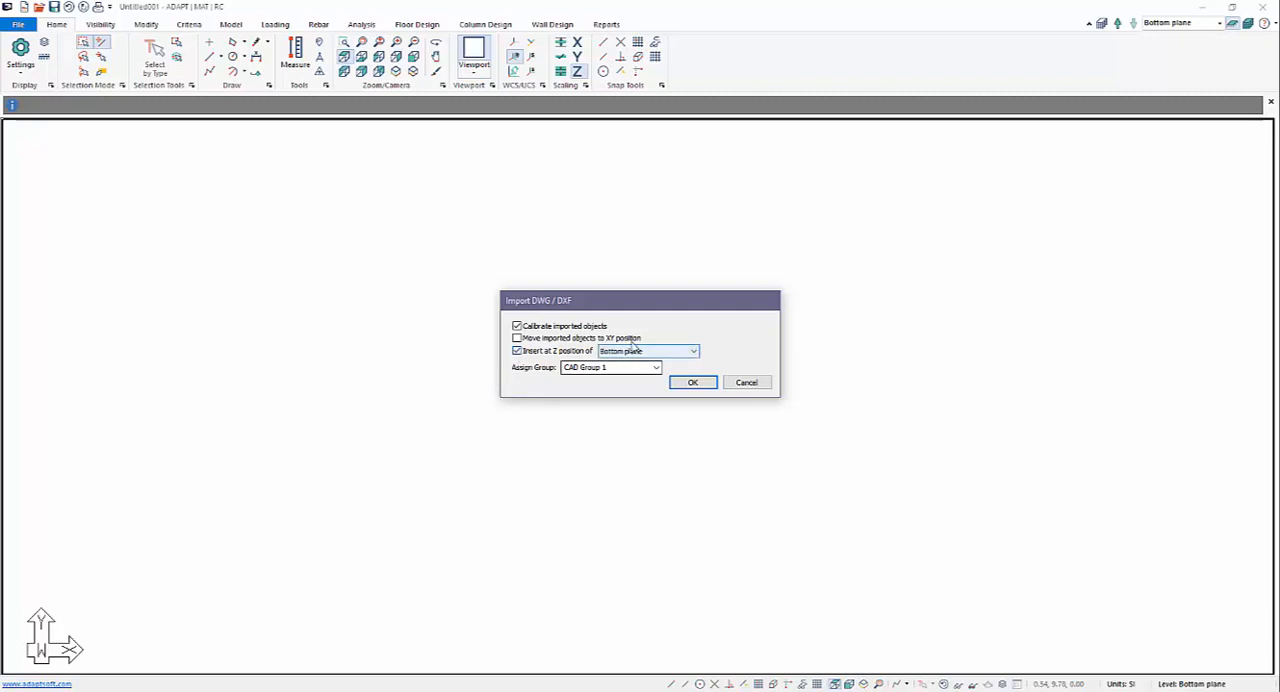
left_click_drag(628, 368, 435, 379)
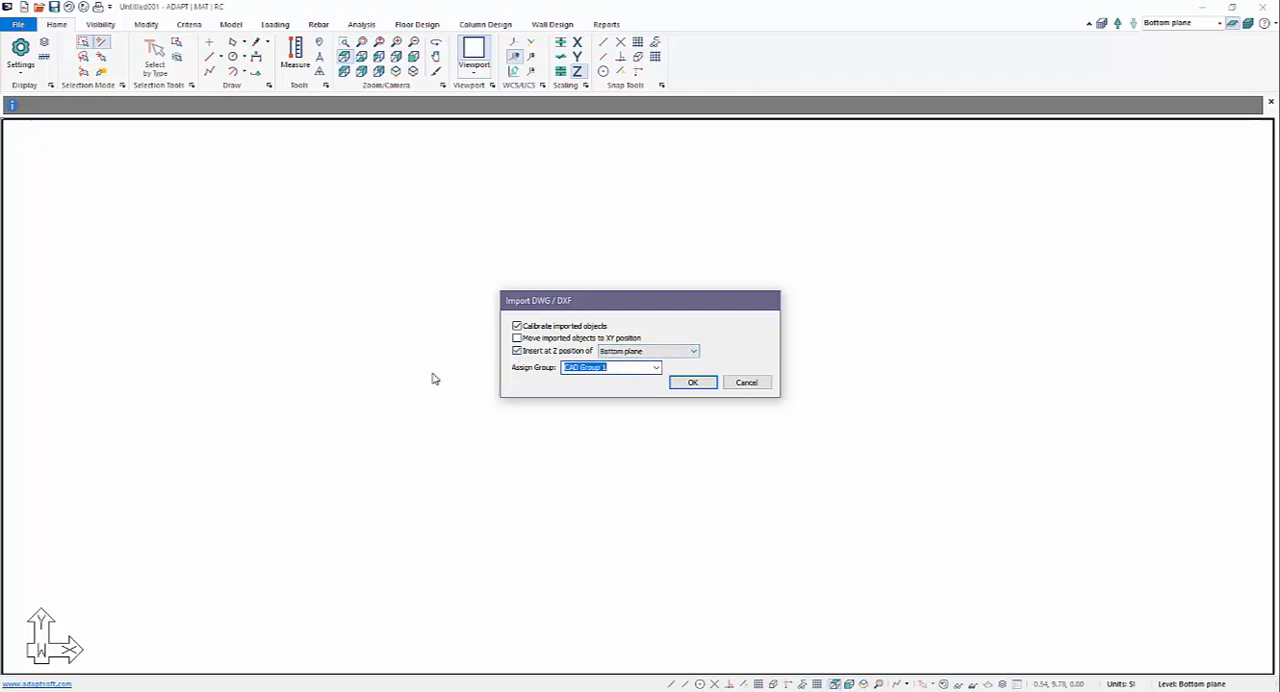
type("Cads")
left_click(690, 383)
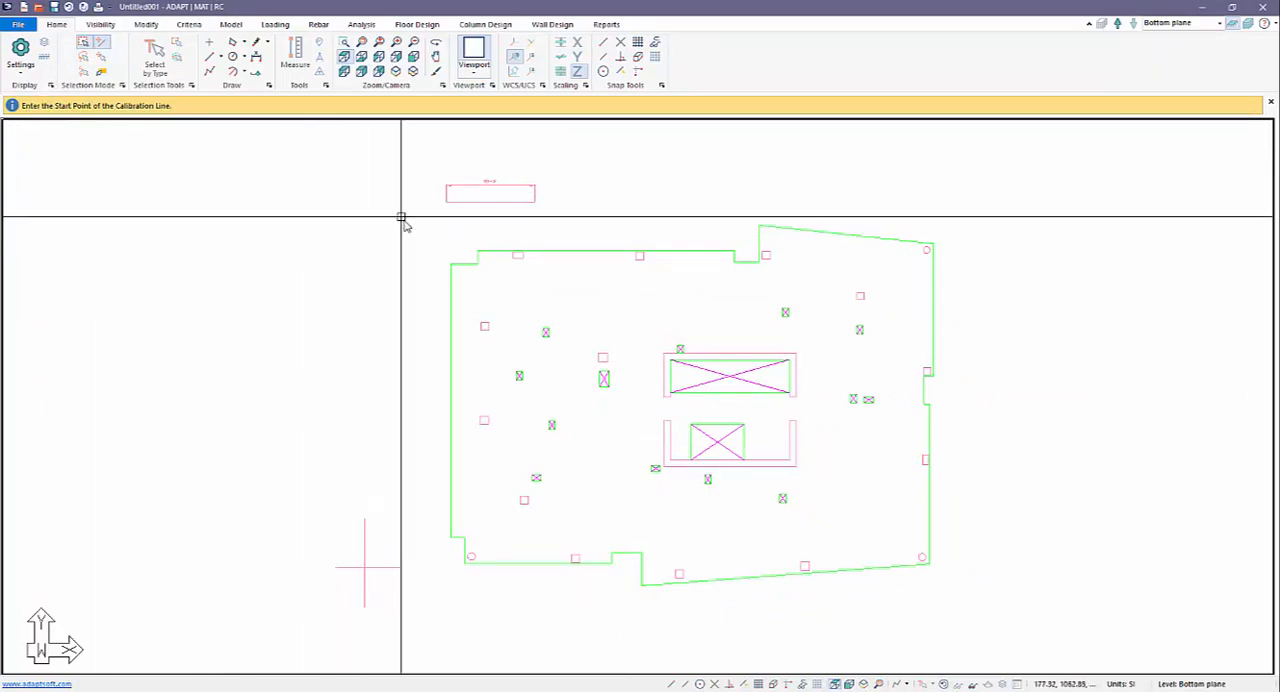
Enable endpoint snapping and draw the calibration line between the two ends of the 20'-0" reference line above the plan.
middle_click_drag(477, 220, 514, 277)
scroll(516, 275, "up", 2)
scroll(533, 250, "up", 2)
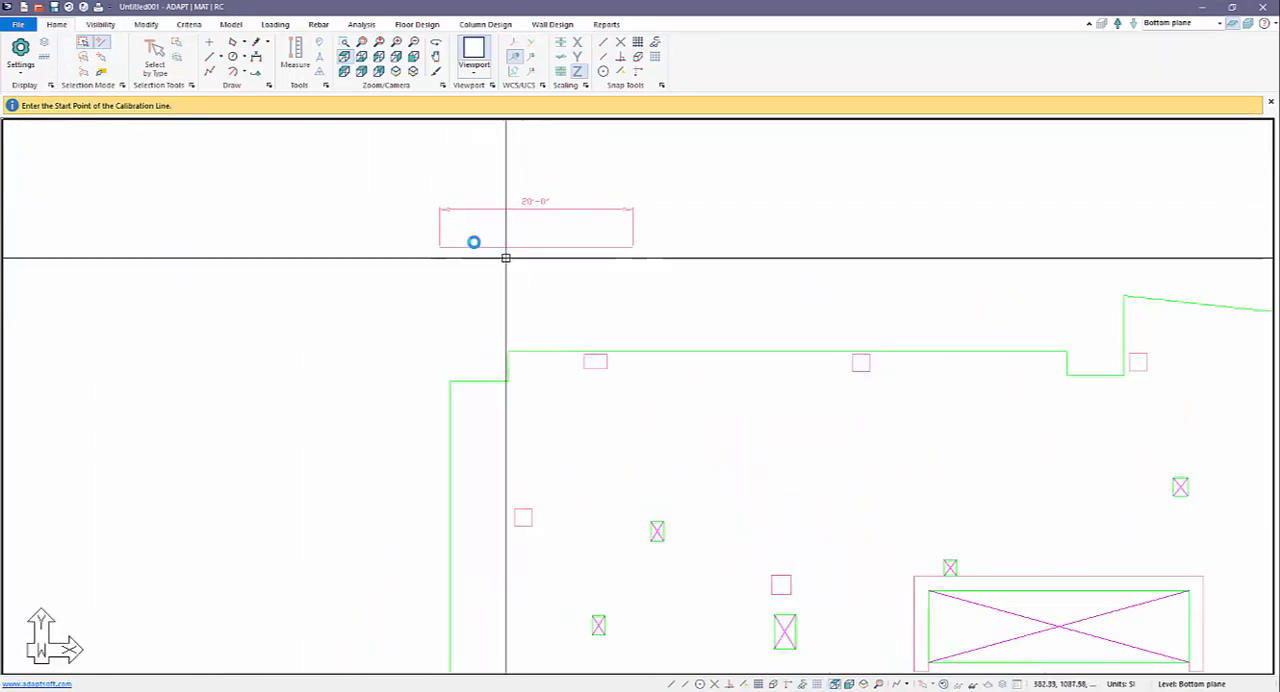
middle_click_drag(603, 287, 454, 269)
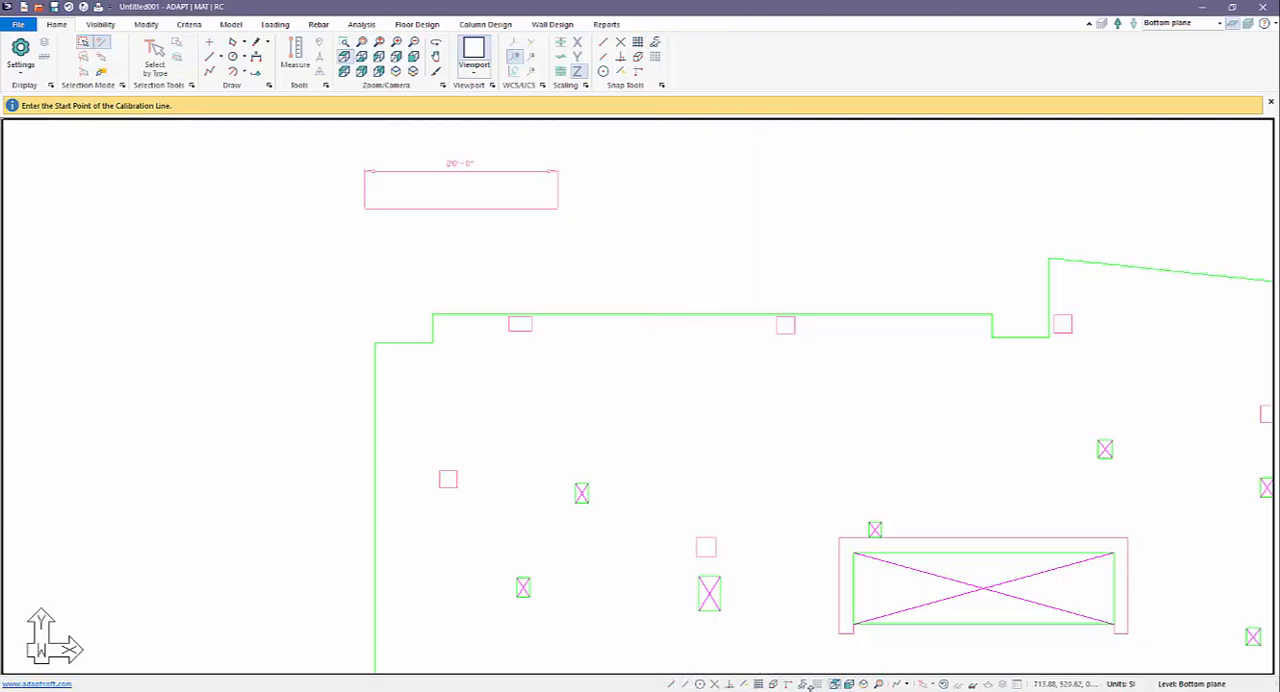
left_click(670, 682)
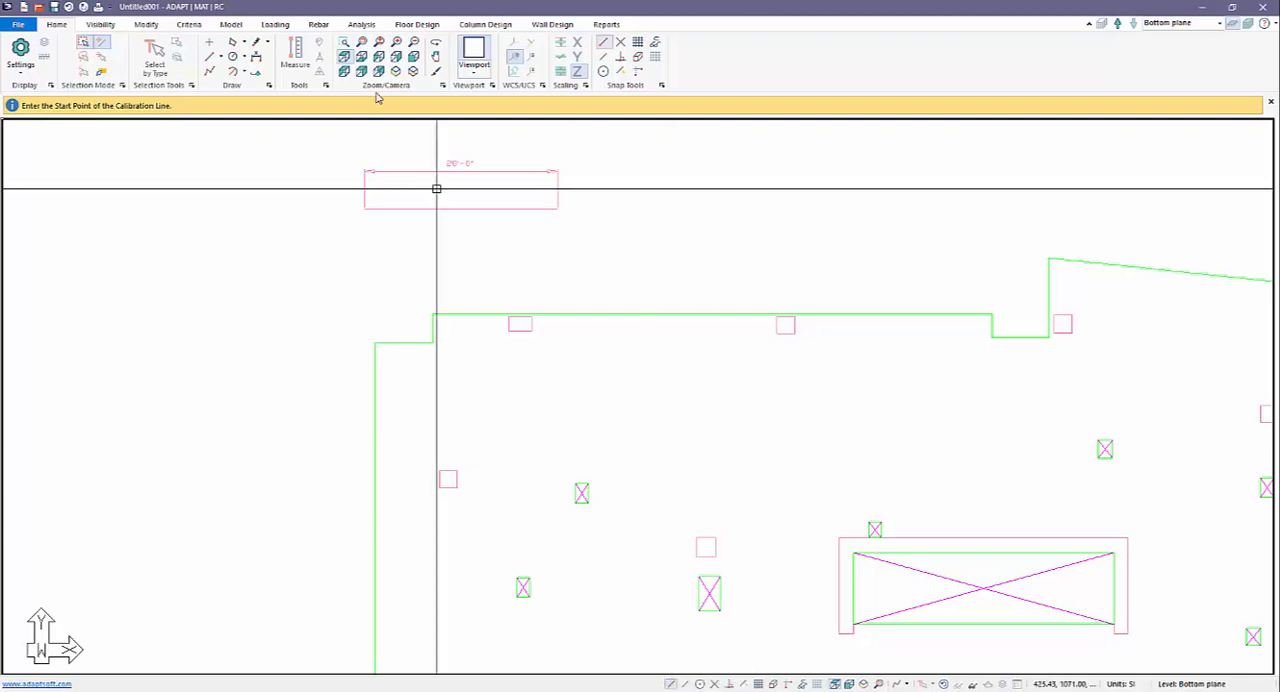
left_click(364, 207)
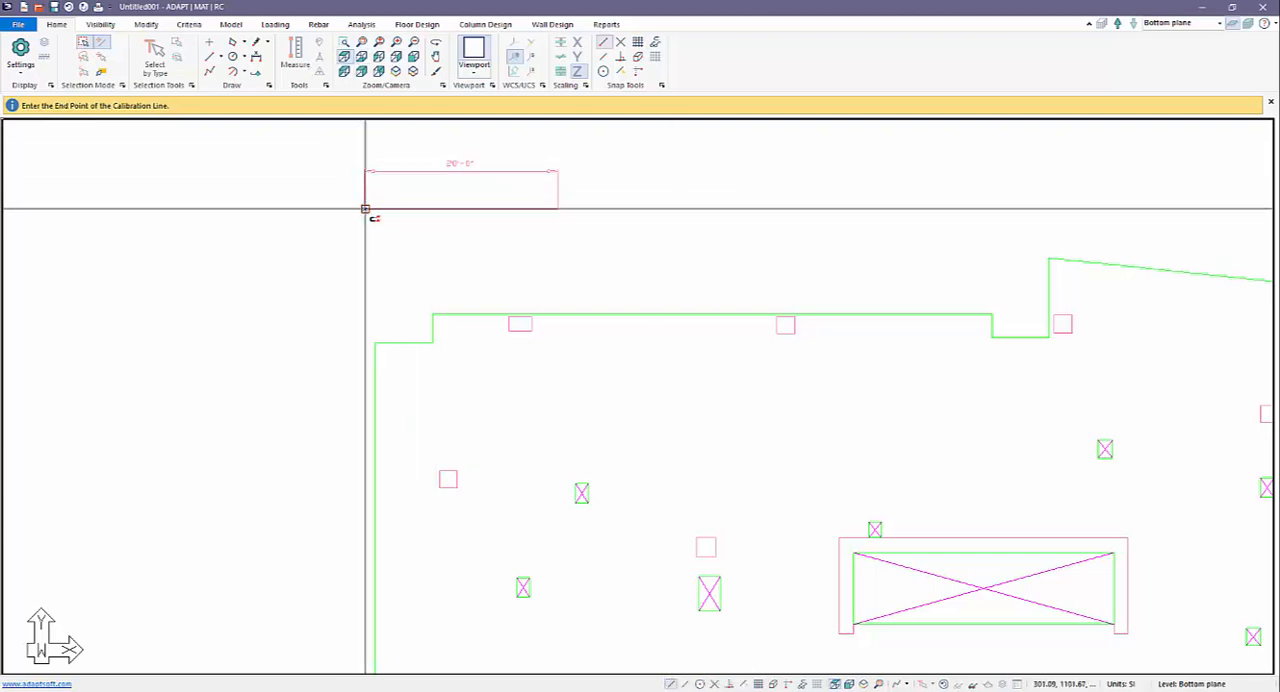
left_click(555, 209)
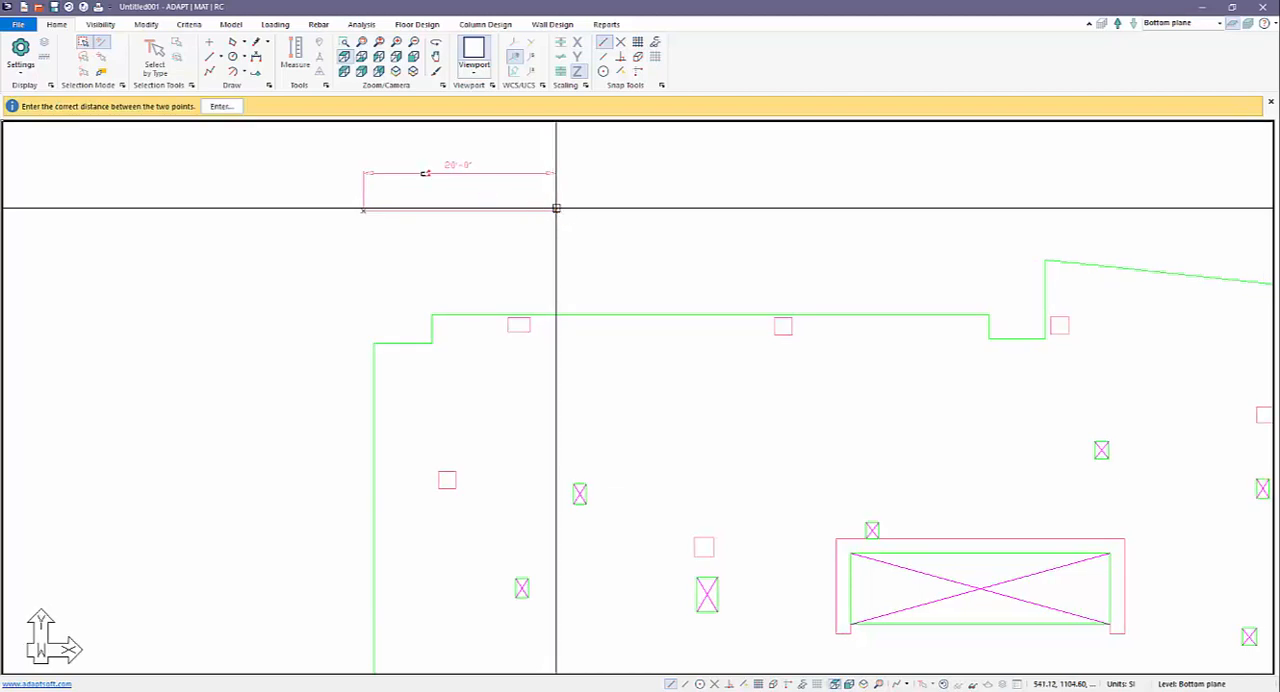
Enter the correct distance in metres between the two calibration points to rescale the imported drawing.
left_click(221, 106)
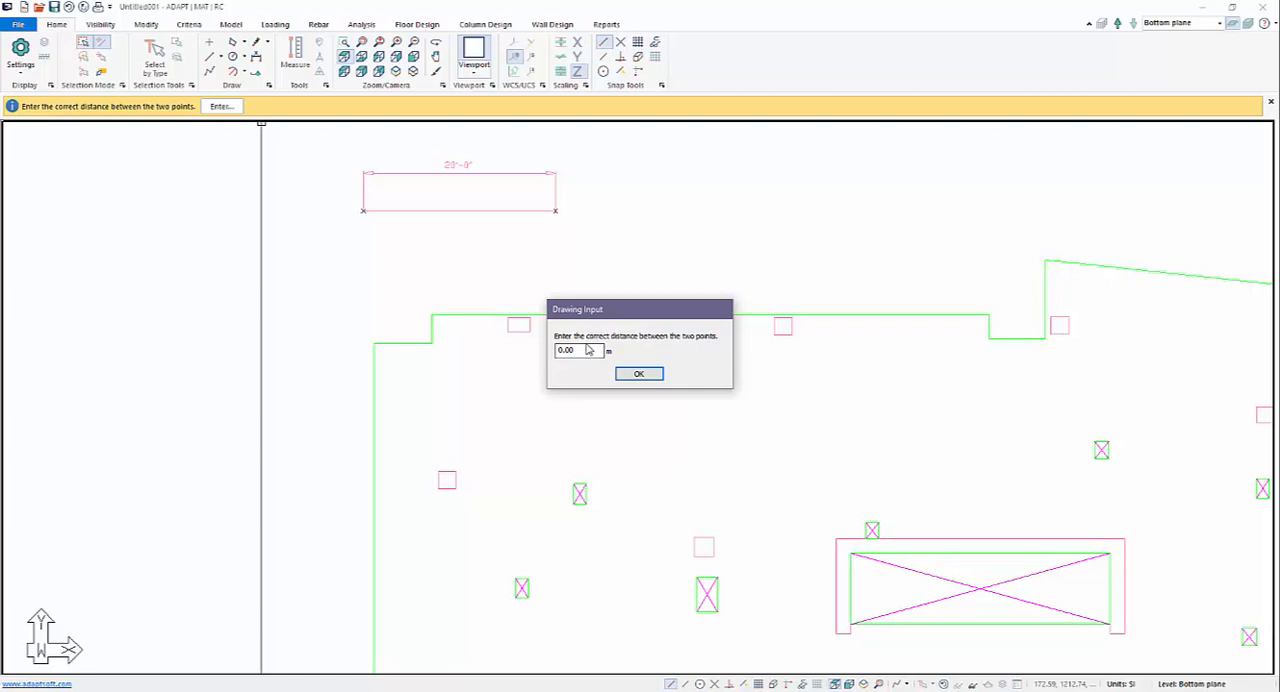
left_click_drag(589, 349, 548, 353)
left_click(632, 375)
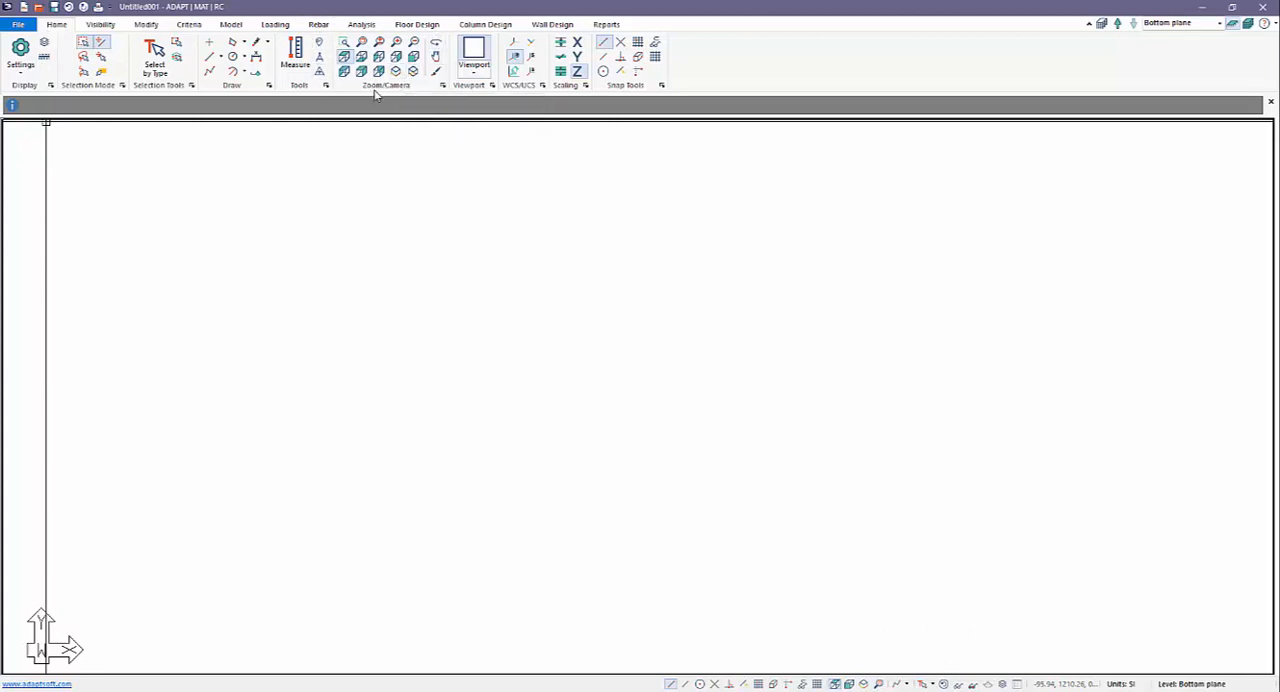
Transform the closed outer boundary polyline of the plan into a slab.
left_click(379, 43)
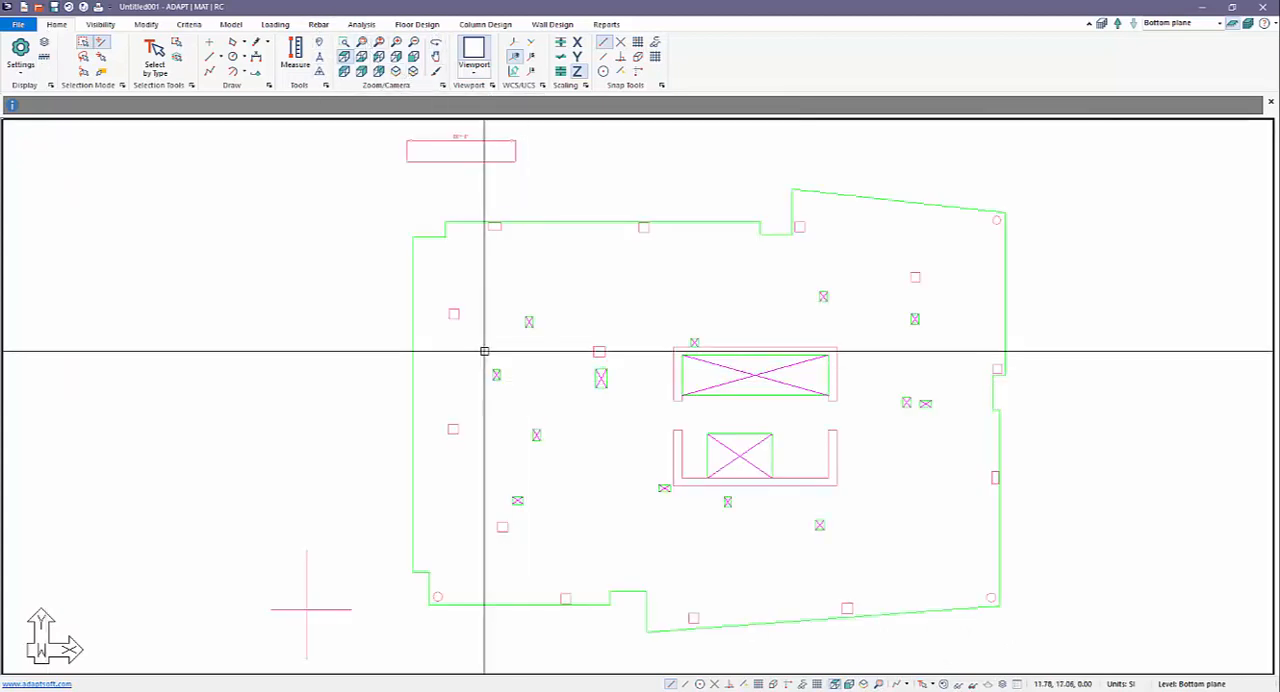
scroll(484, 351, "down", 1)
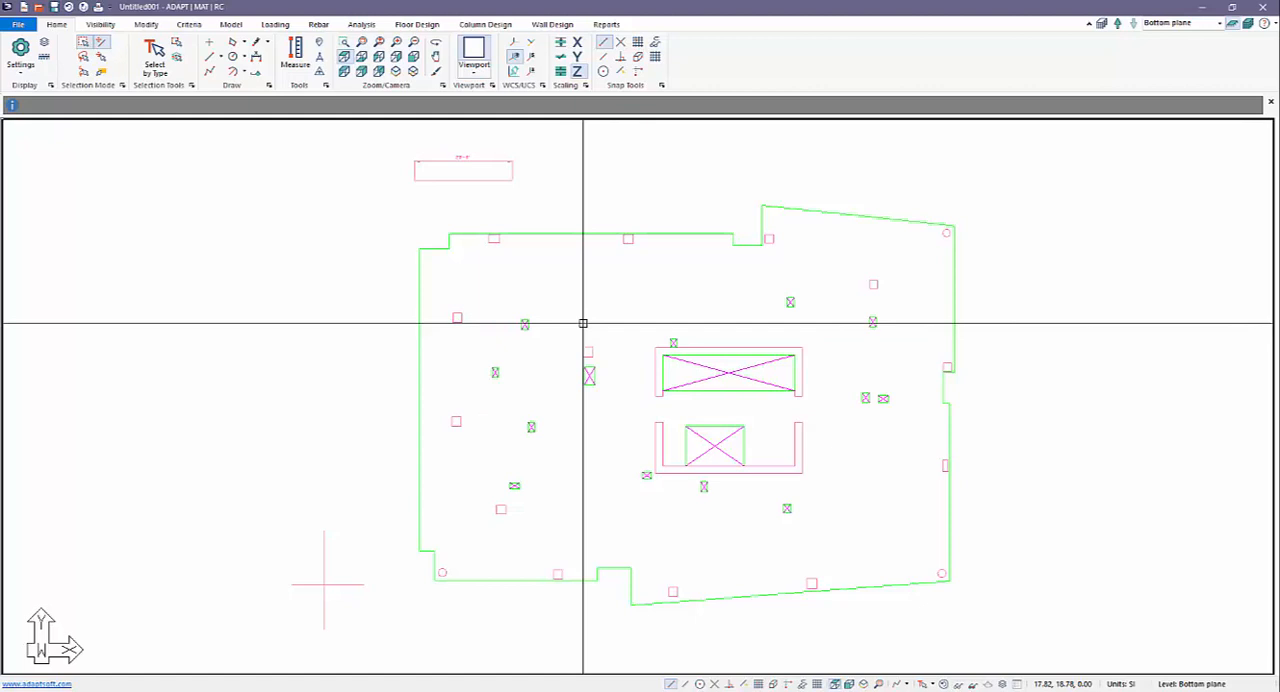
left_click(591, 235)
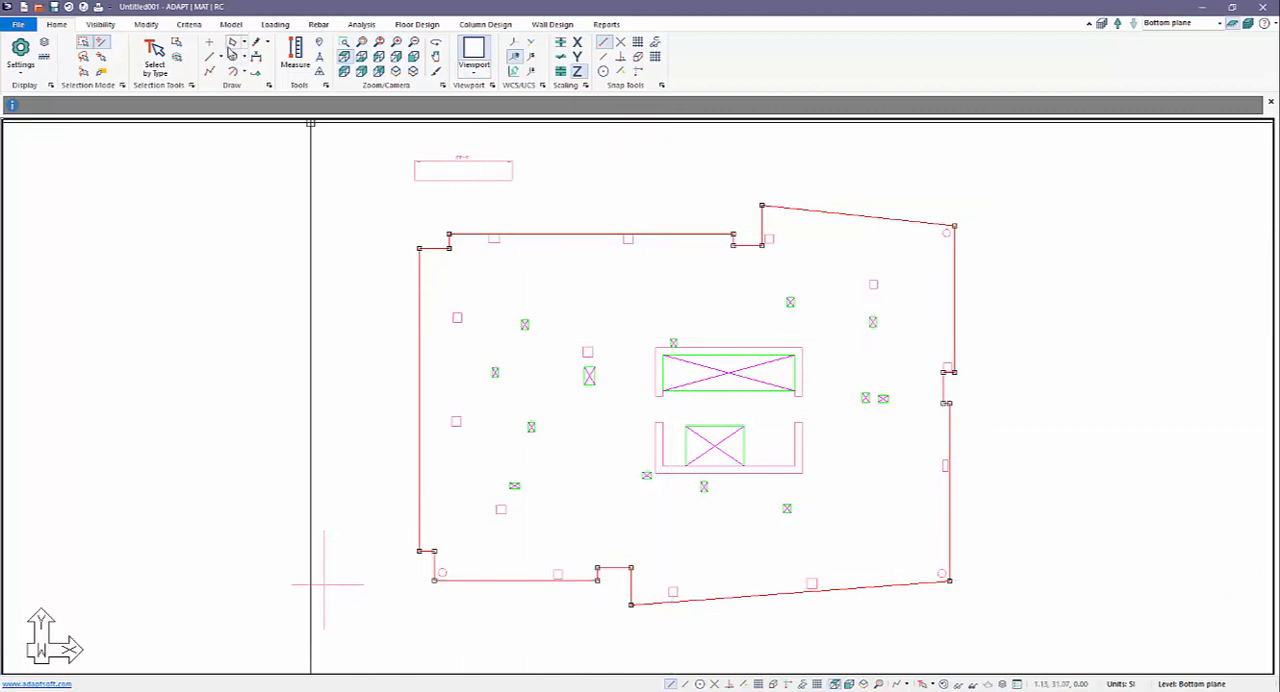
left_click(230, 25)
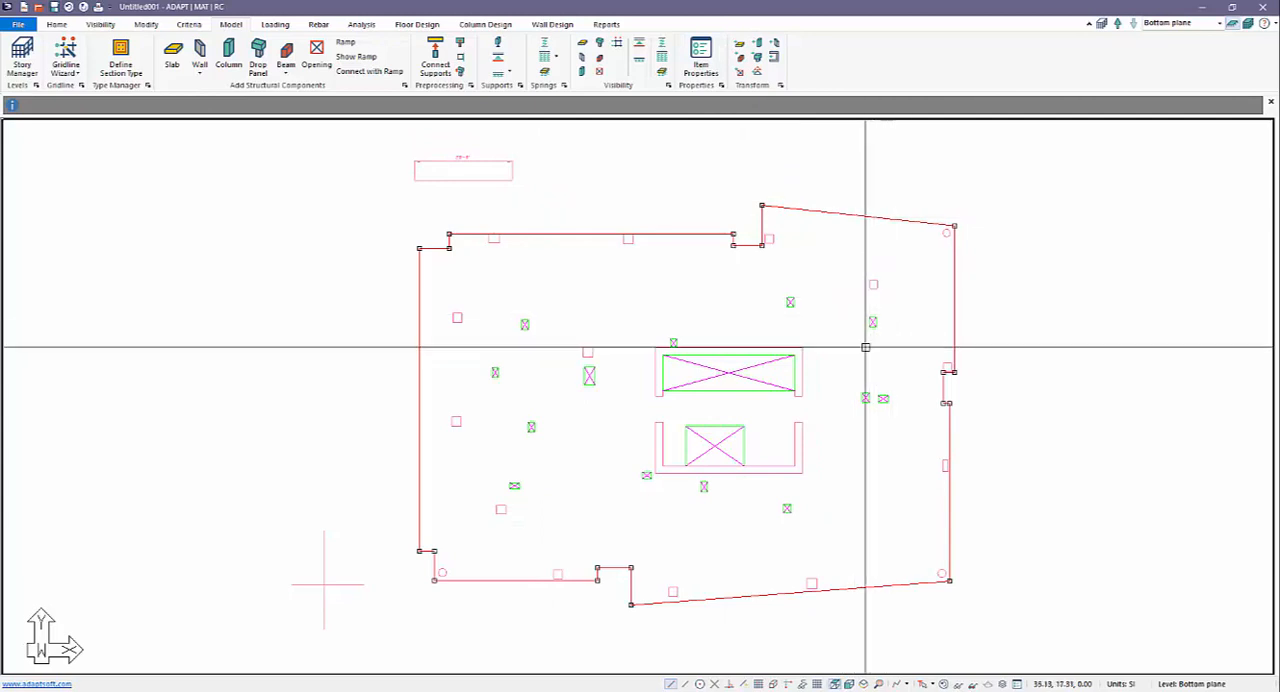
left_click(740, 45)
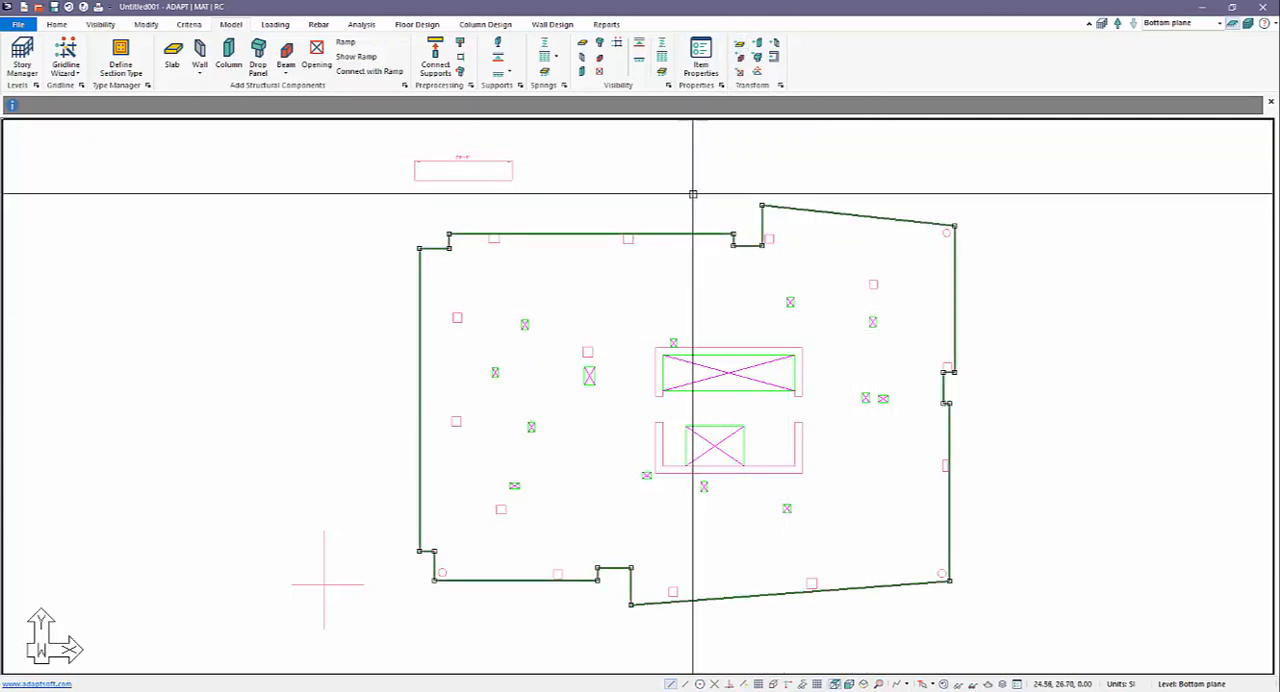
Transform all the square, rectangular and circular column outlines on the plan into columns.
scroll(698, 334, "up", 1)
scroll(698, 334, "up", 1)
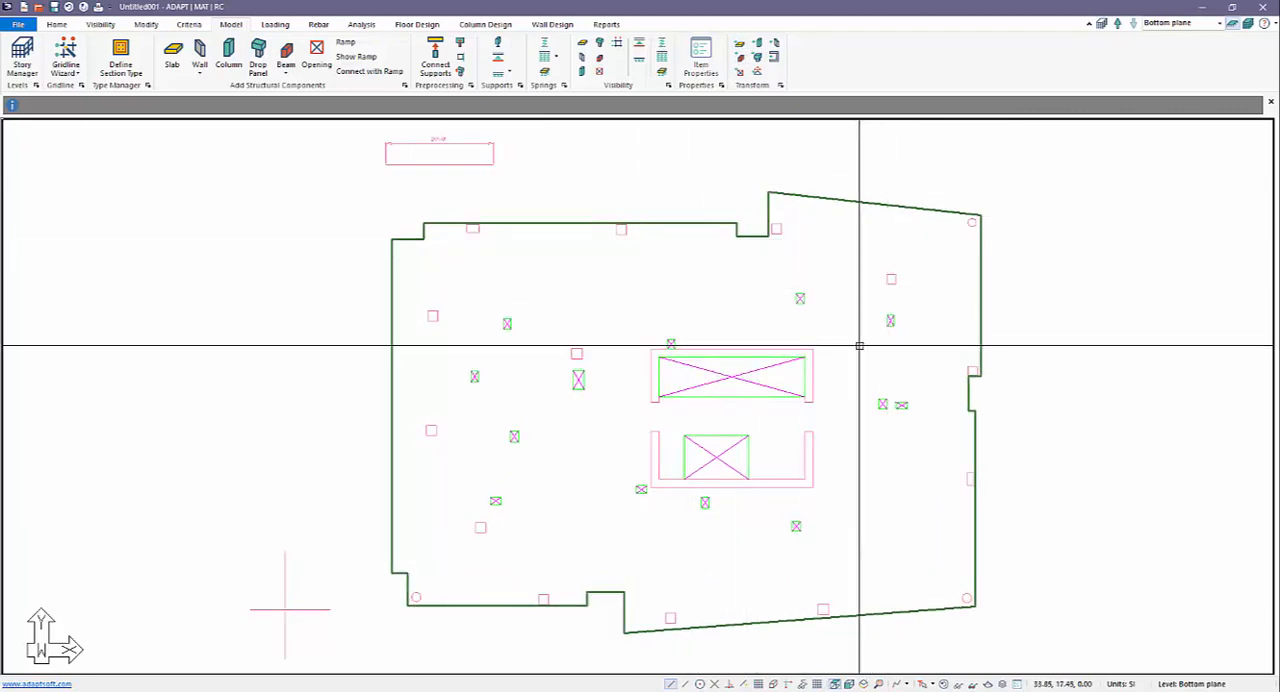
scroll(767, 319, "down", 2)
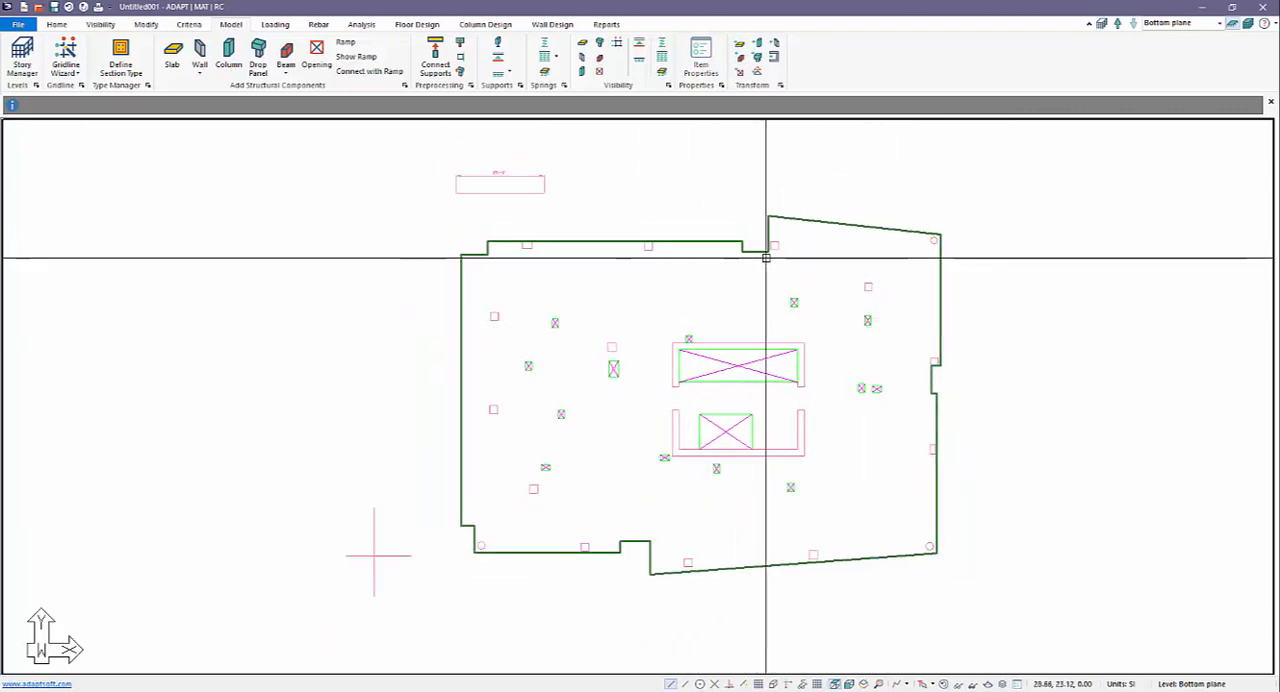
left_click(868, 289)
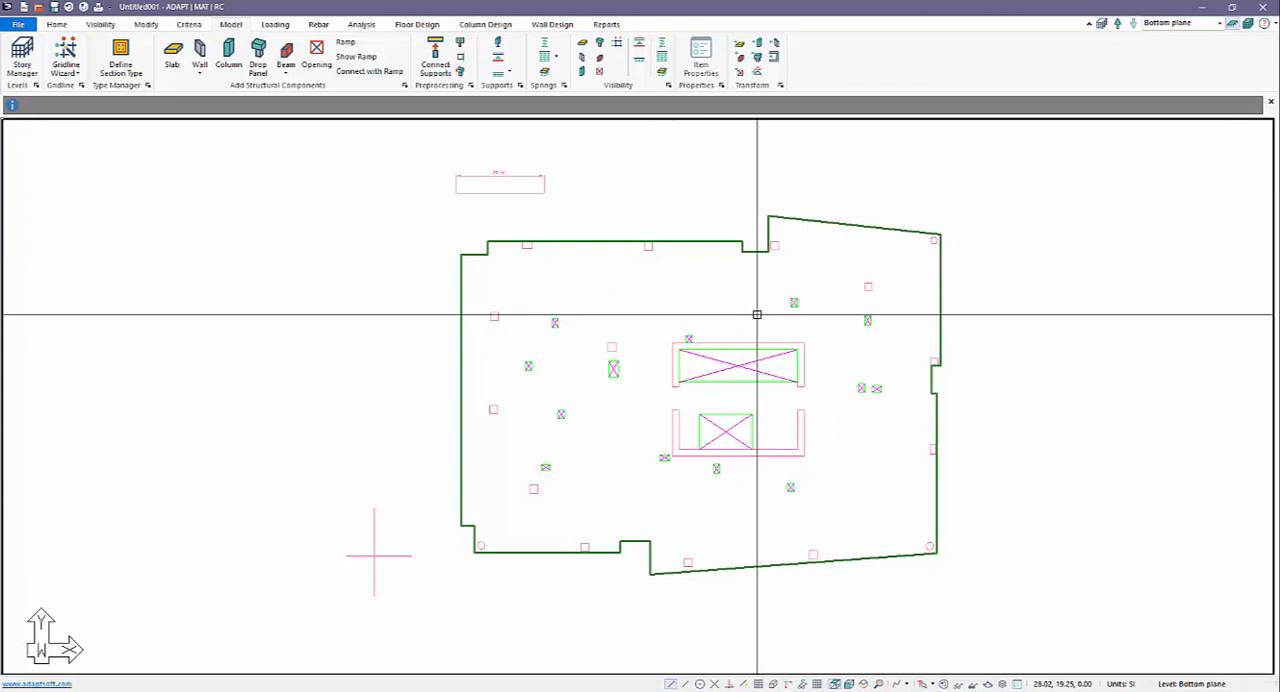
left_click(774, 246)
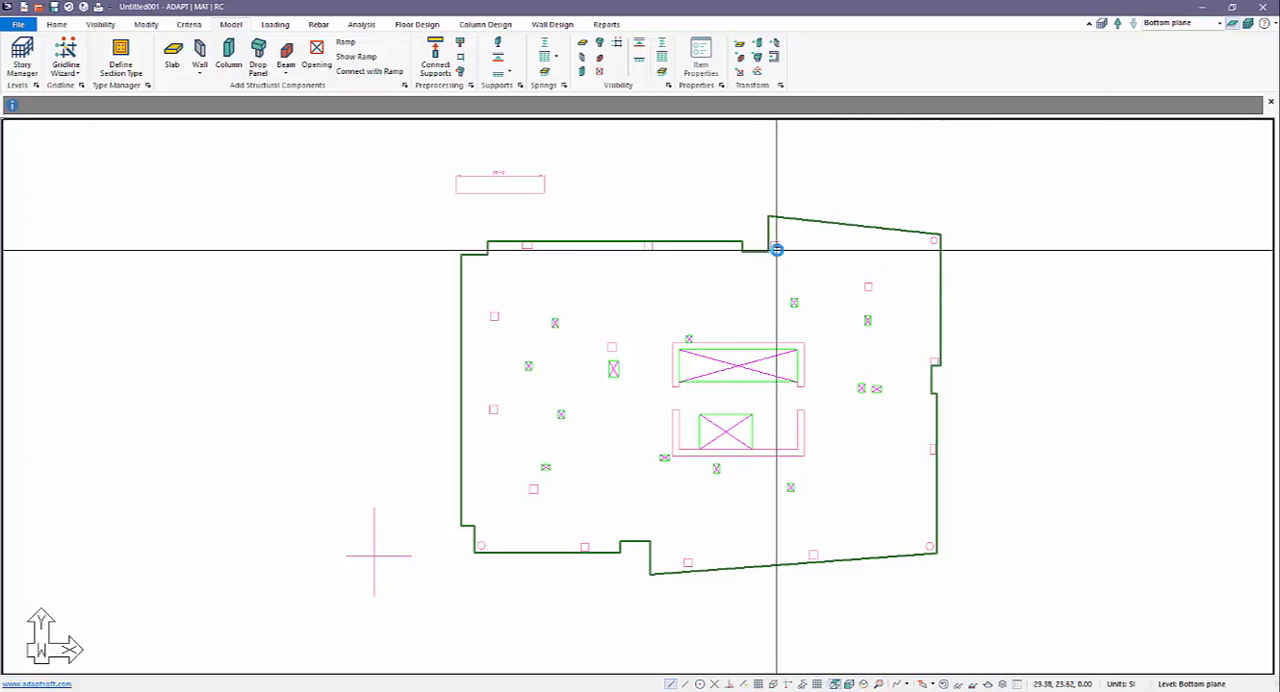
left_click(867, 287)
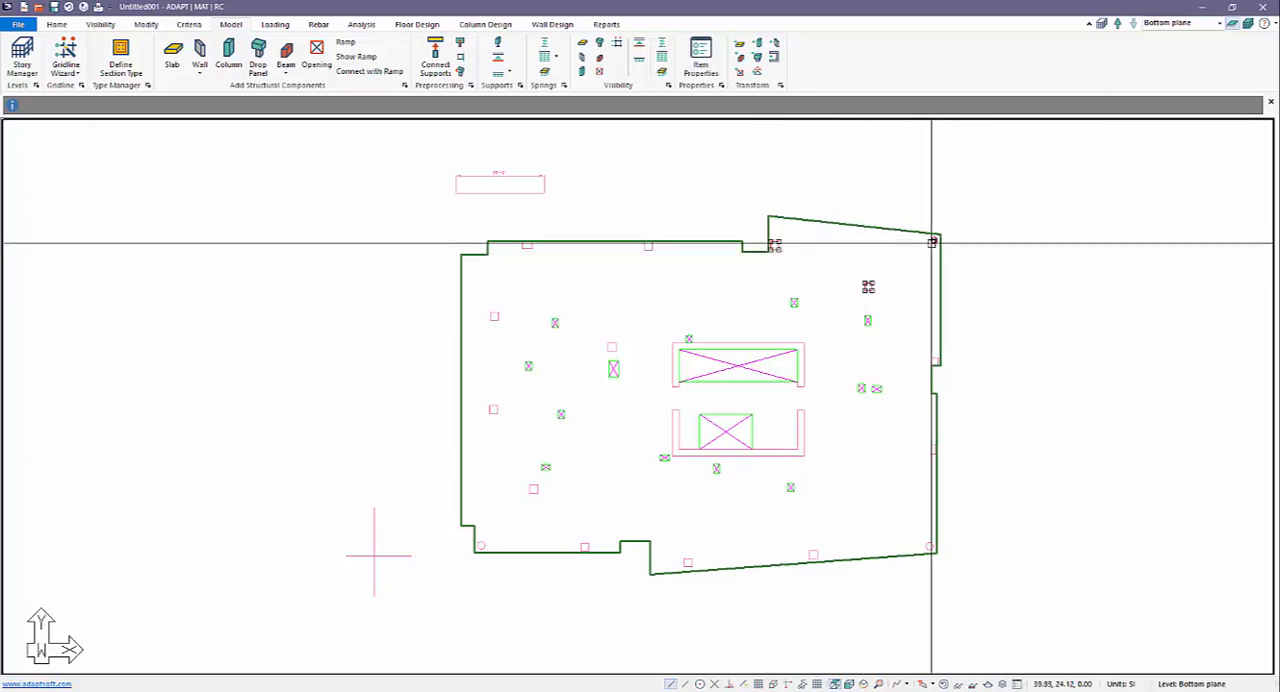
left_click(648, 246)
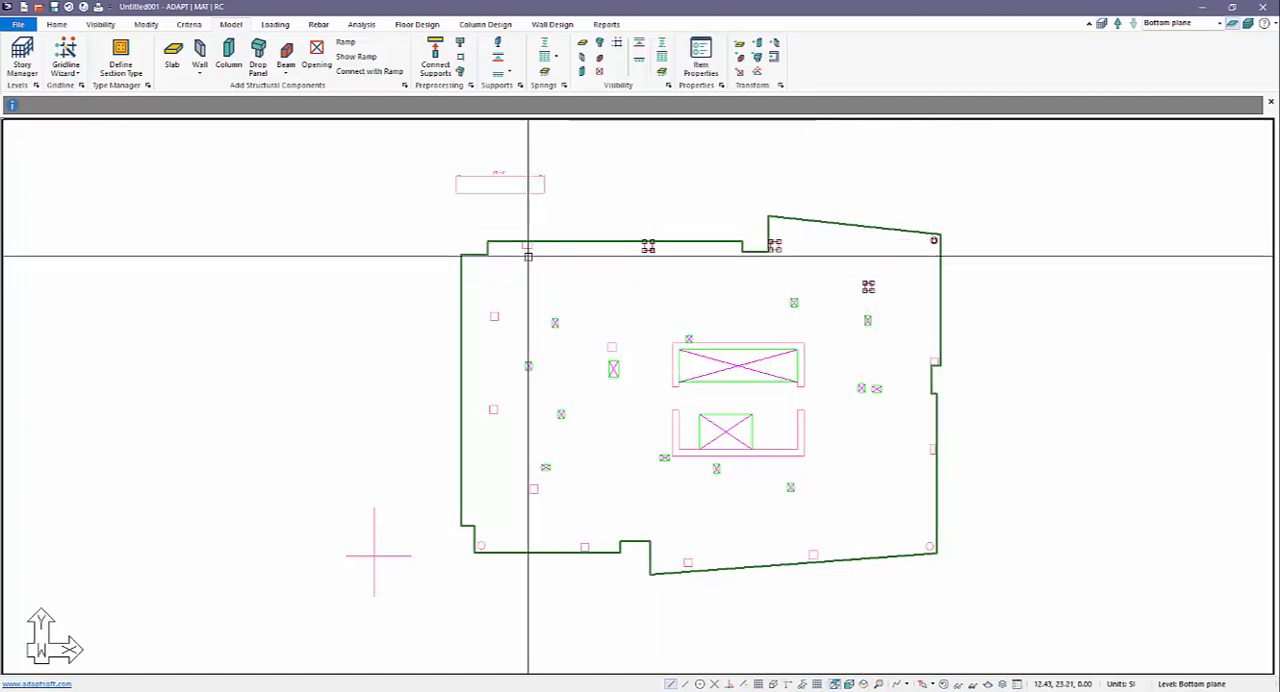
left_click(527, 246)
left_click(494, 316)
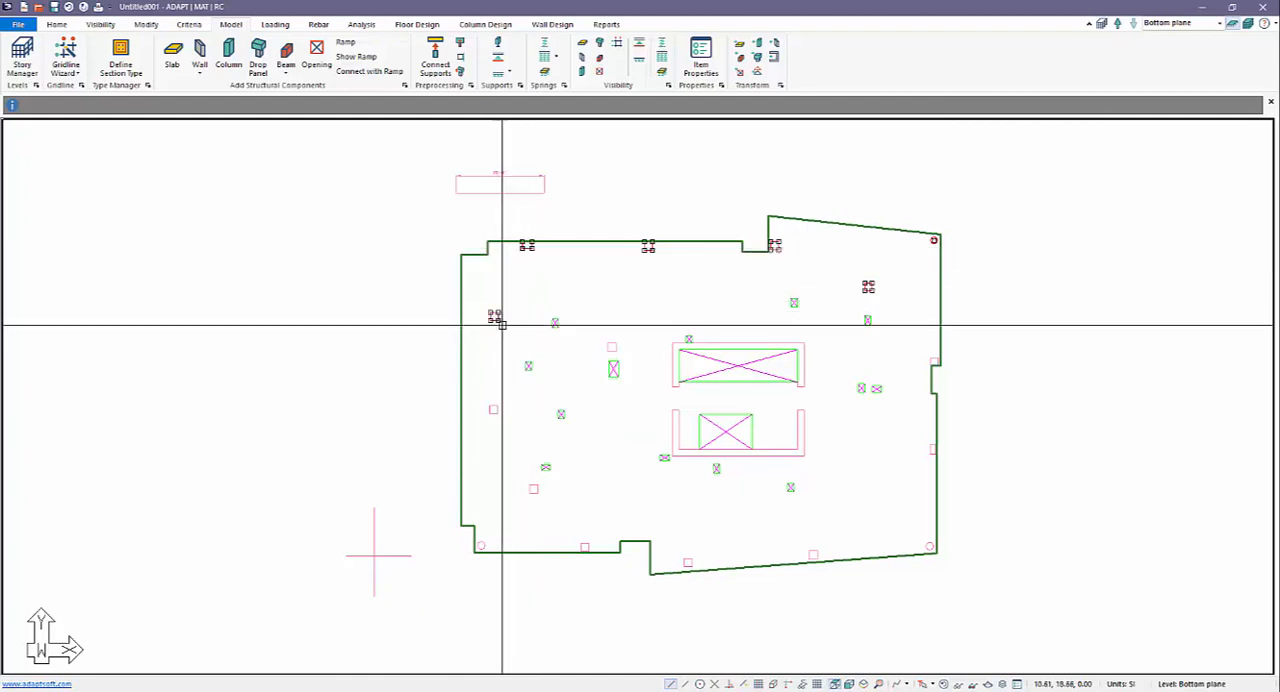
left_click(493, 410)
left_click(533, 489)
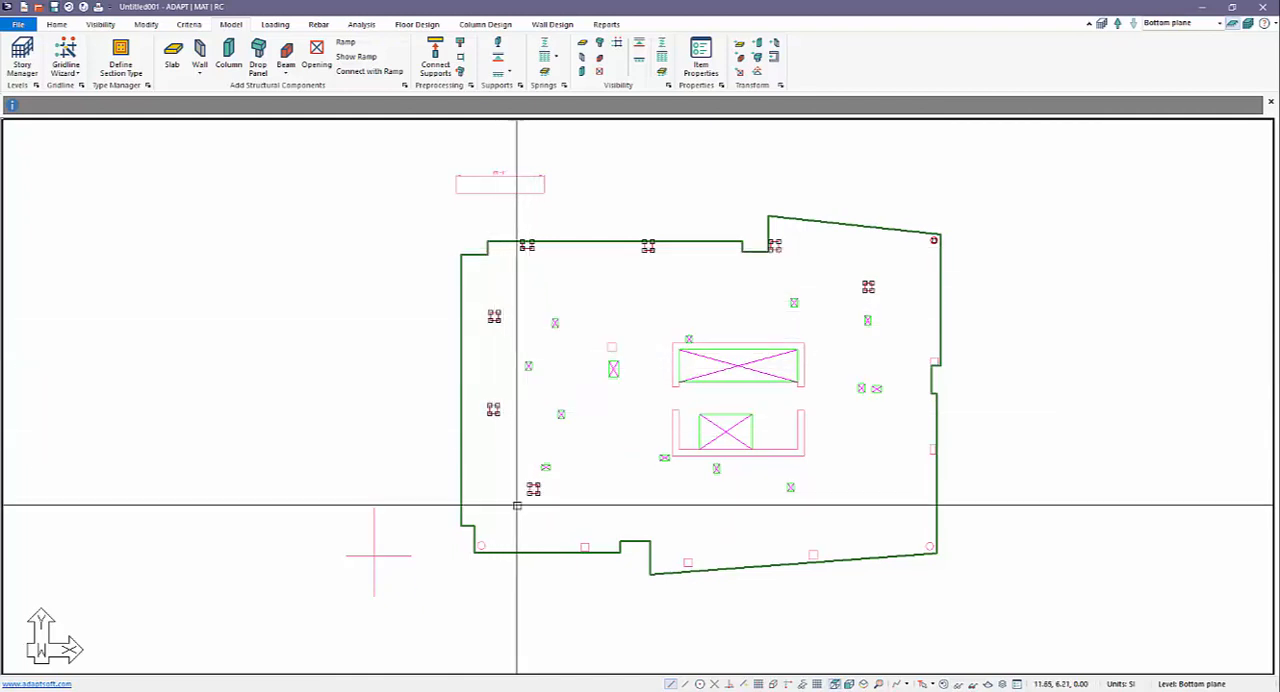
left_click(481, 546)
left_click(584, 547)
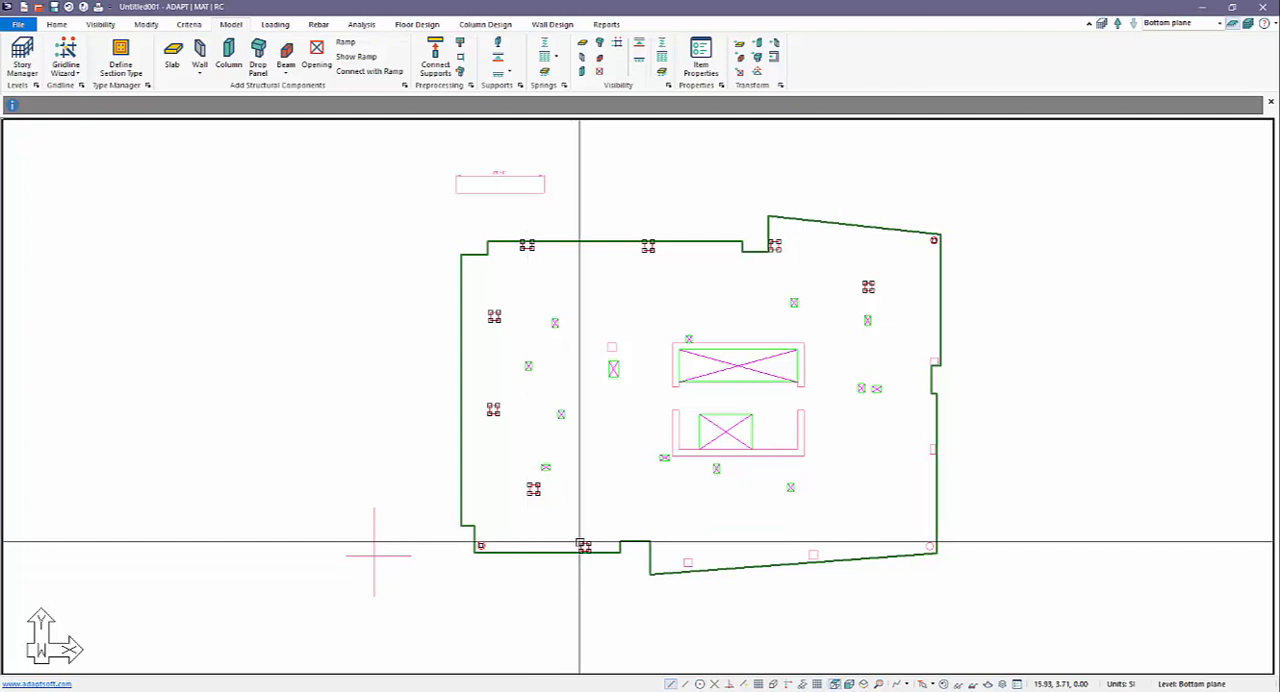
left_click(612, 346)
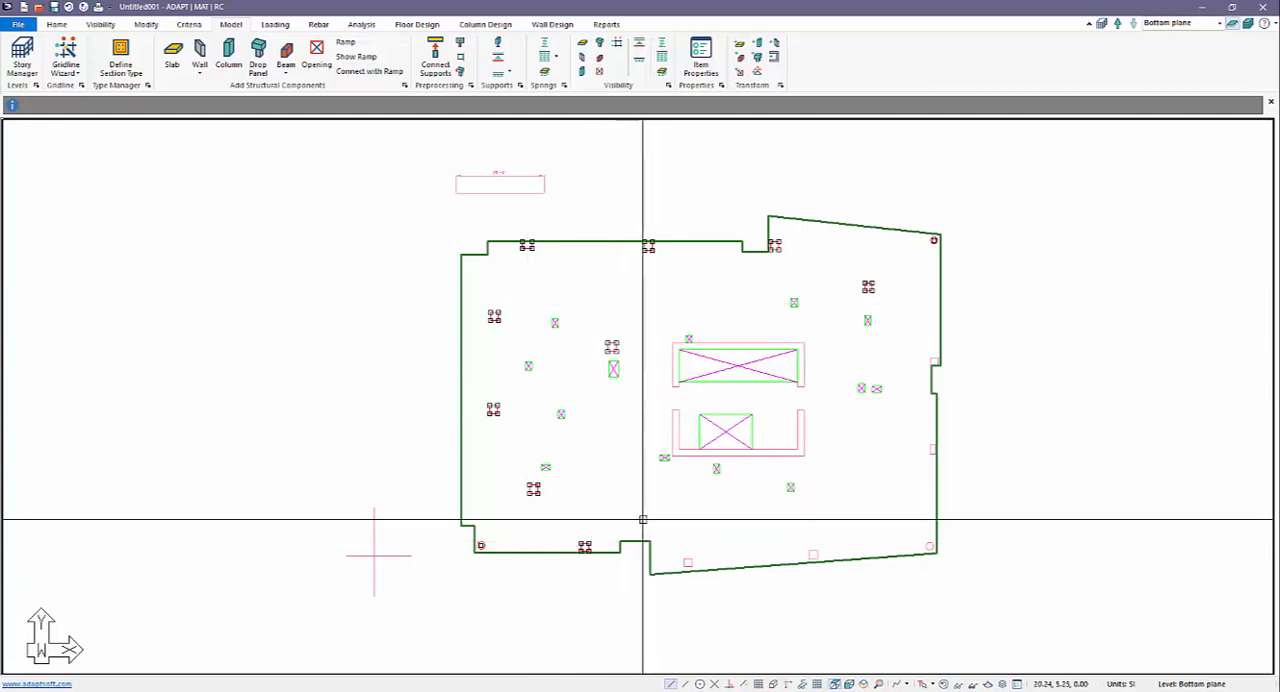
left_click(687, 562)
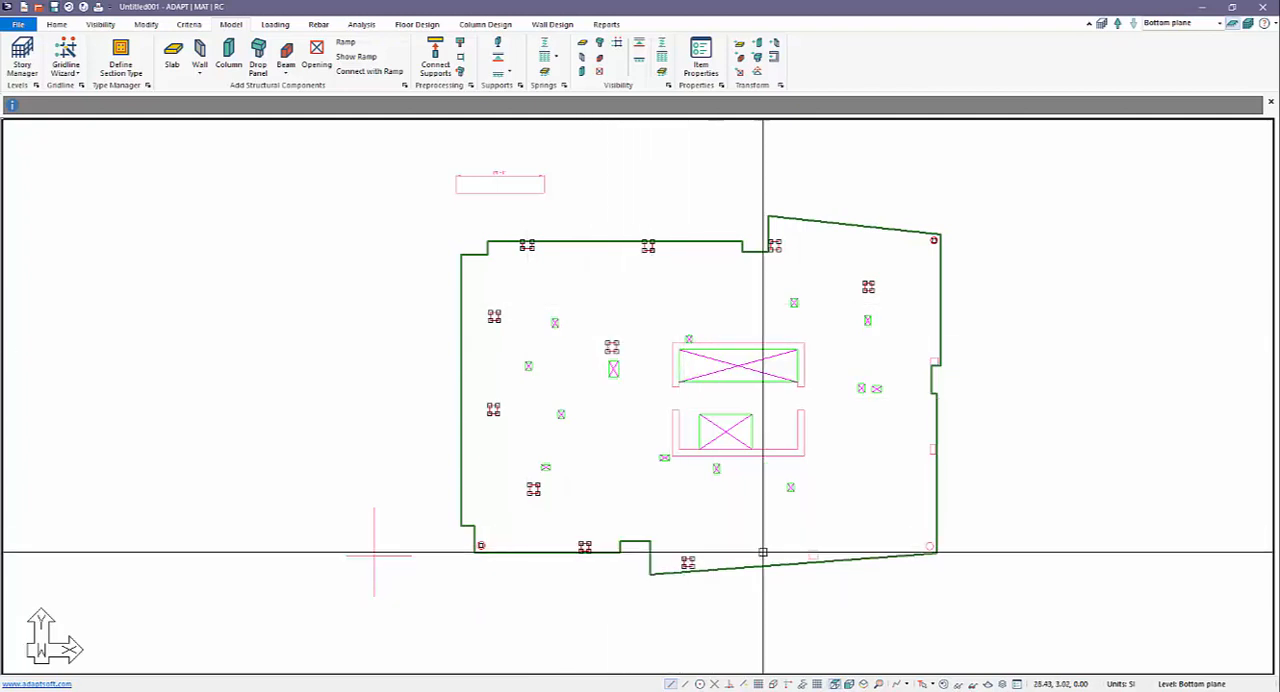
left_click(813, 553)
left_click(929, 546)
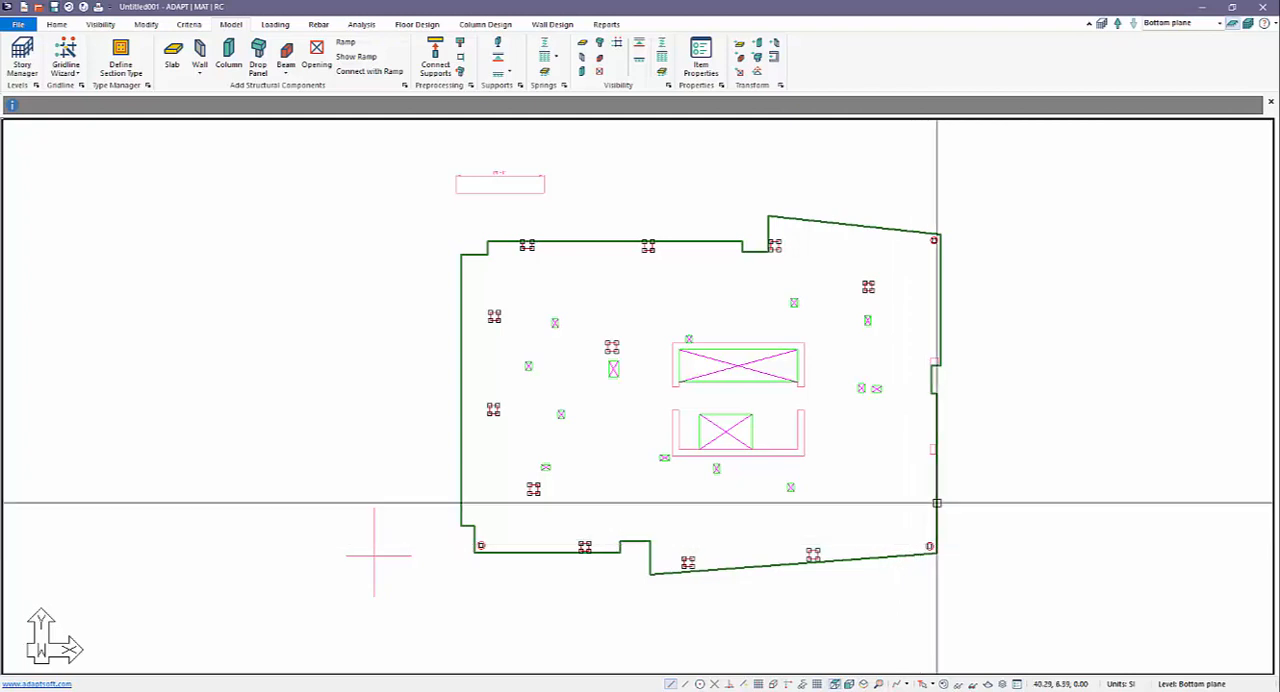
left_click(932, 449)
left_click(933, 361)
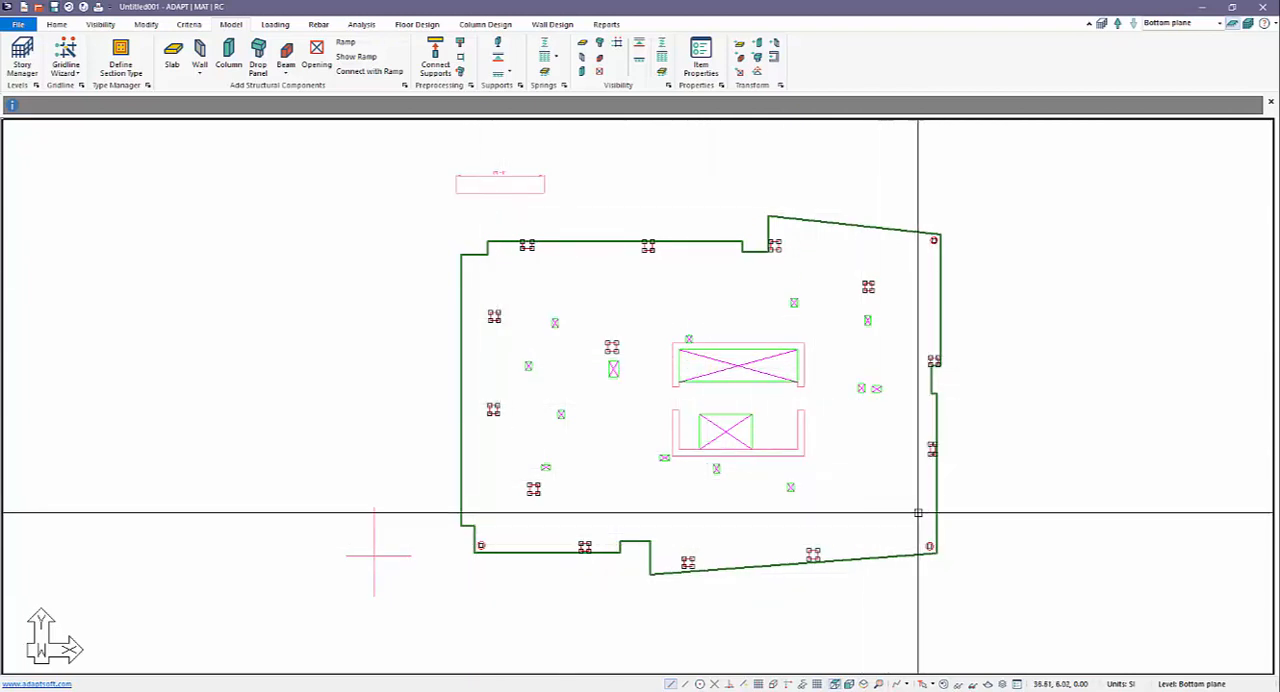
left_click(759, 43)
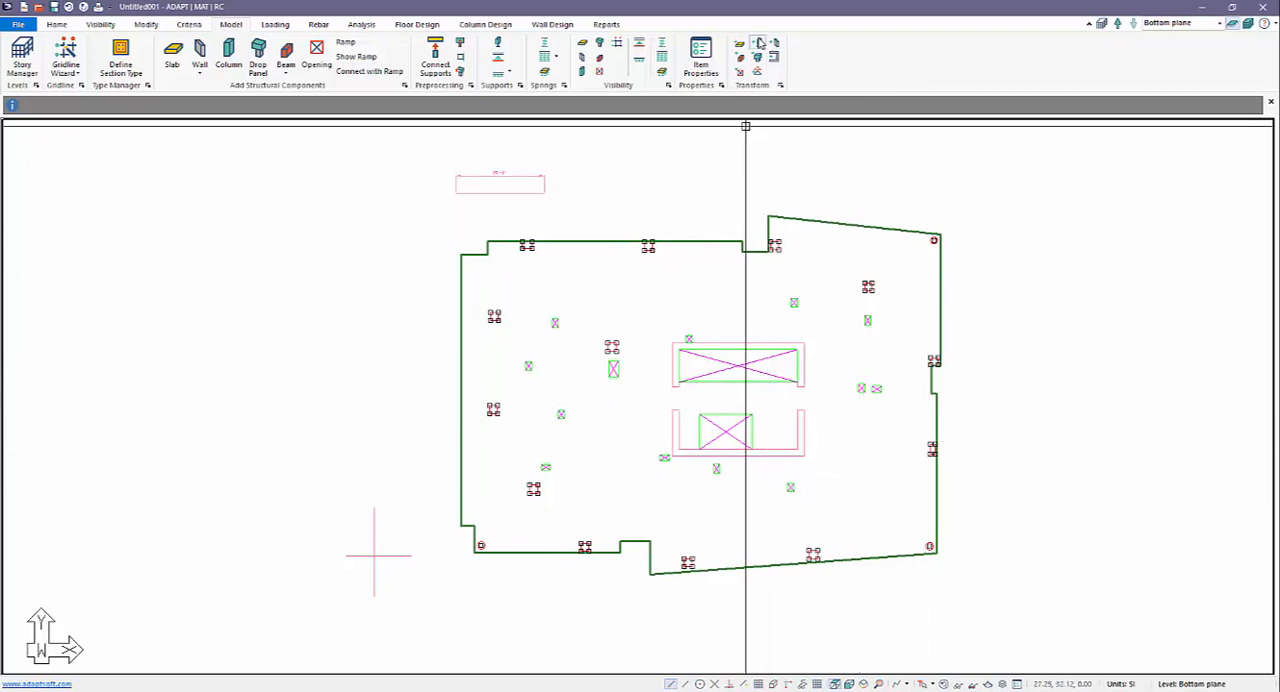
Transform the two U-shaped core outlines in the middle of the plan into walls.
left_click(736, 346)
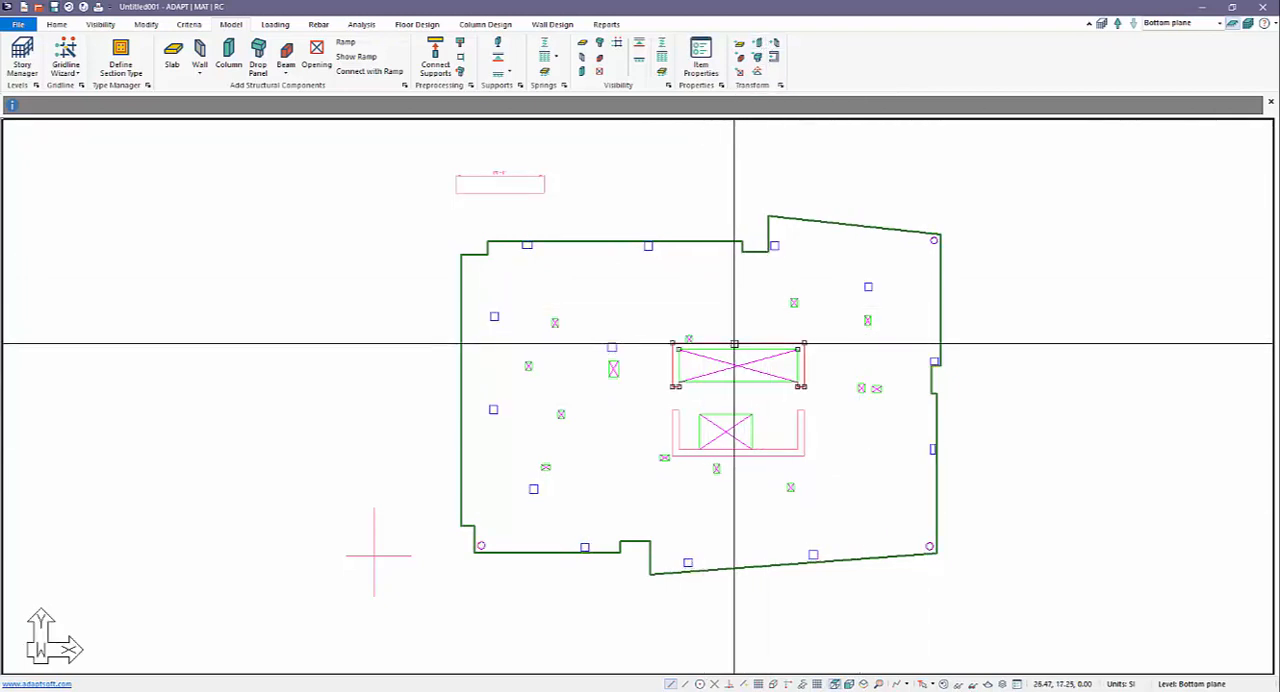
left_click(759, 456)
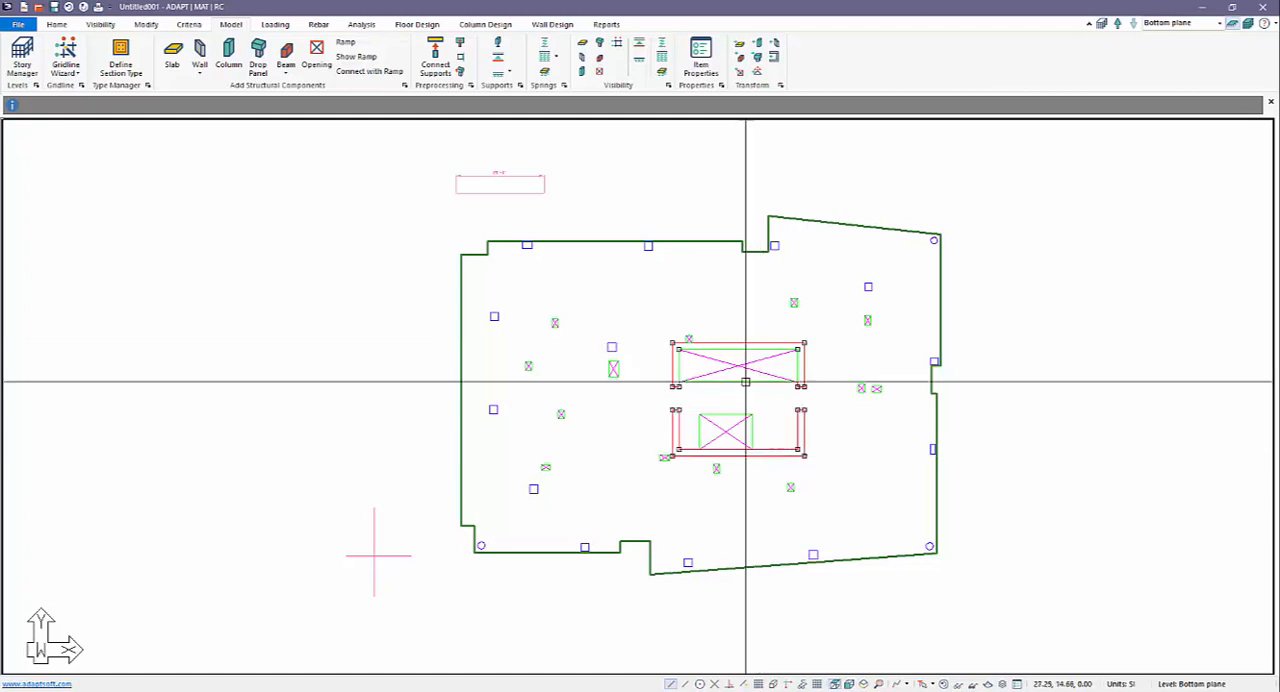
left_click(776, 57)
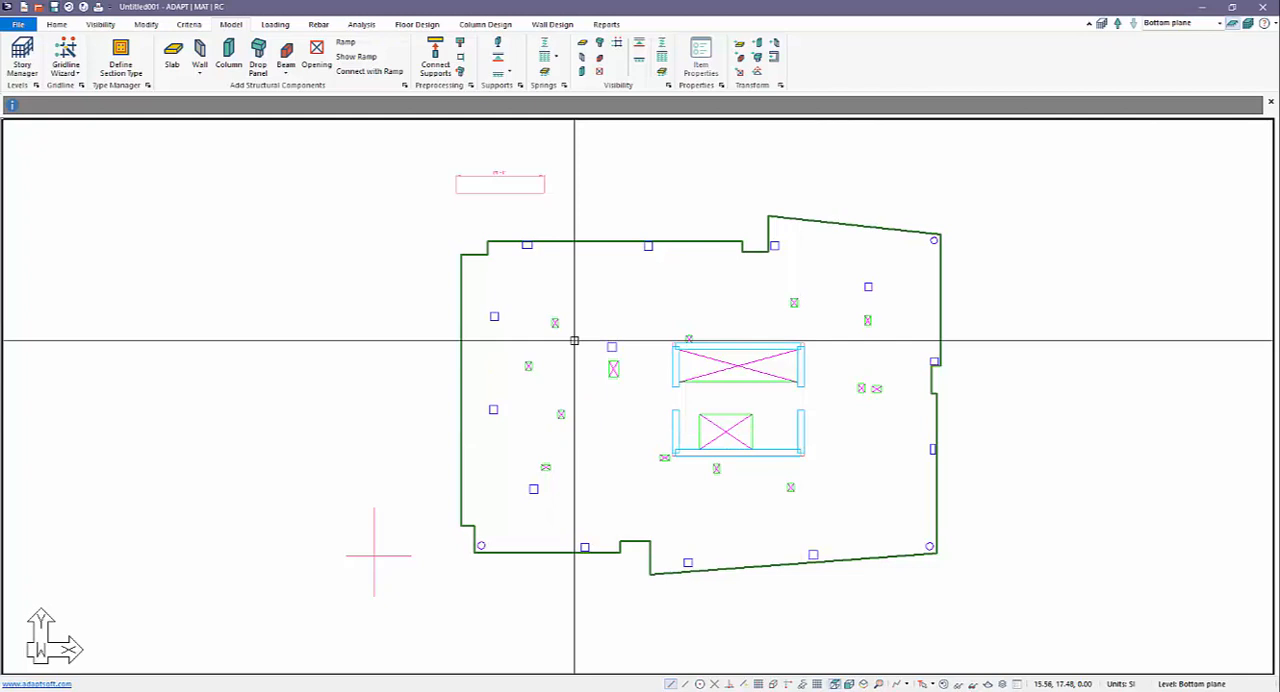
Turn off the display of the imported drawing's group "Cad1" in the Group Library.
scroll(494, 323, "down", 2)
scroll(634, 433, "up", 3)
scroll(568, 410, "down", 3)
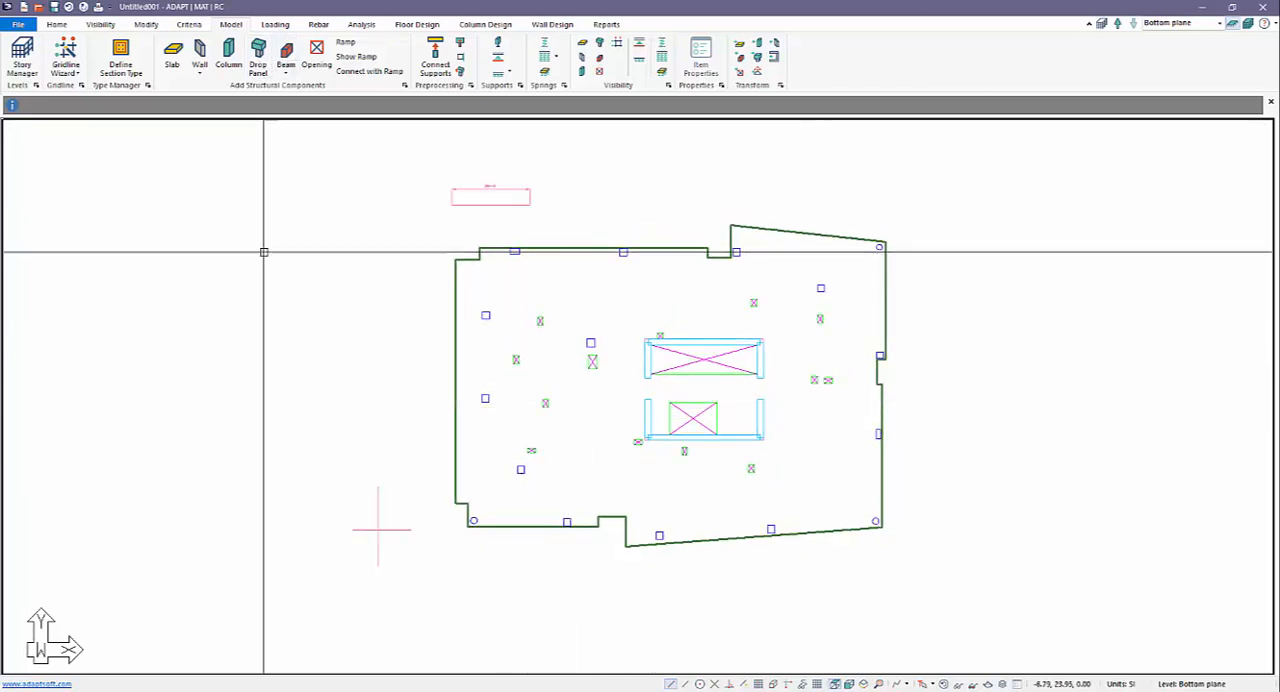
left_click(103, 29)
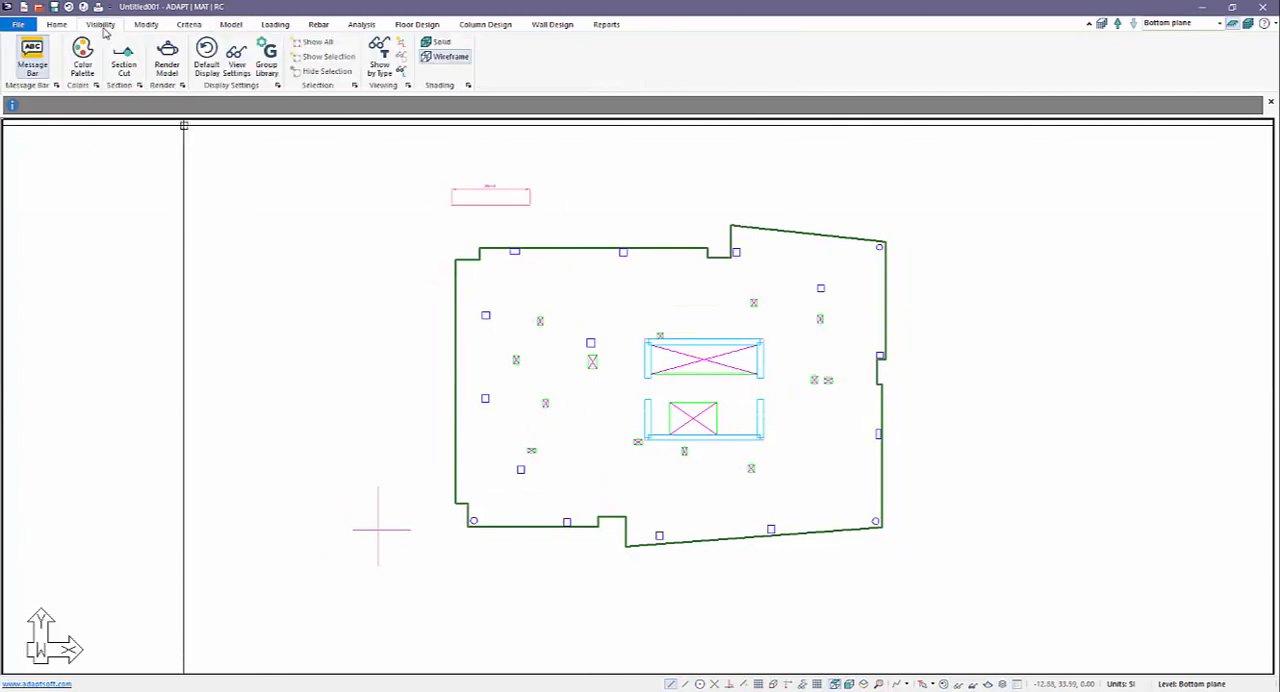
left_click(266, 60)
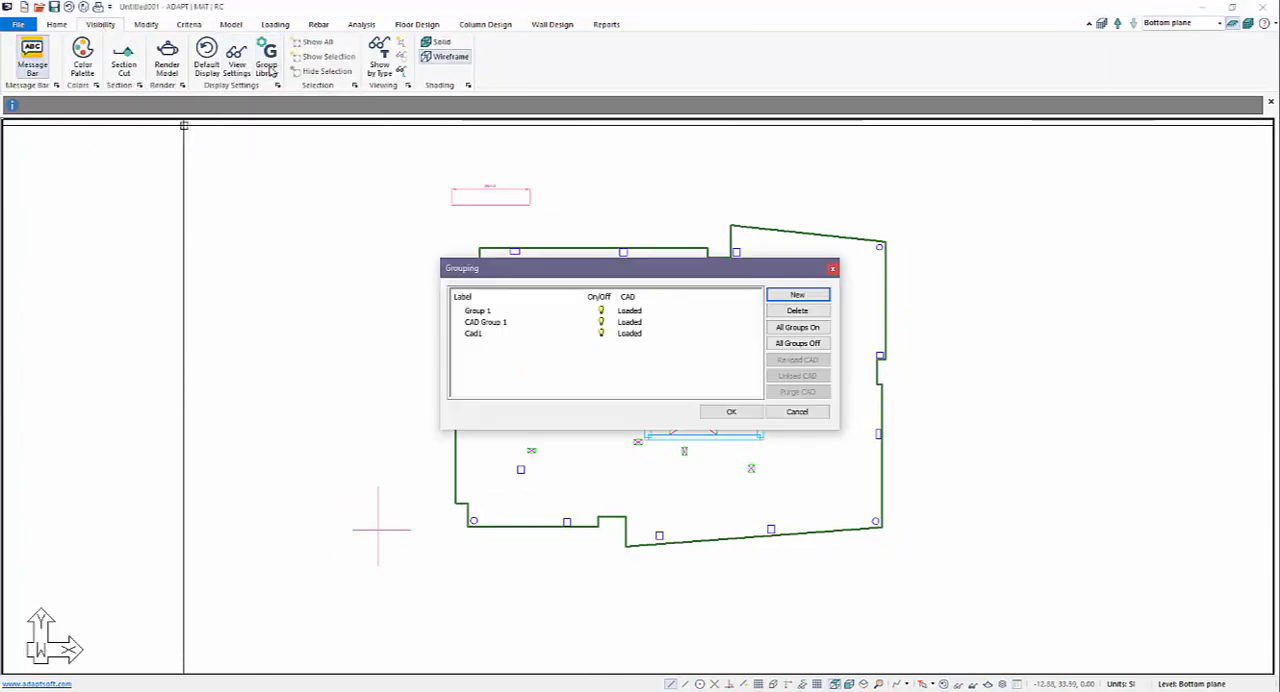
left_click(600, 335)
left_click(731, 411)
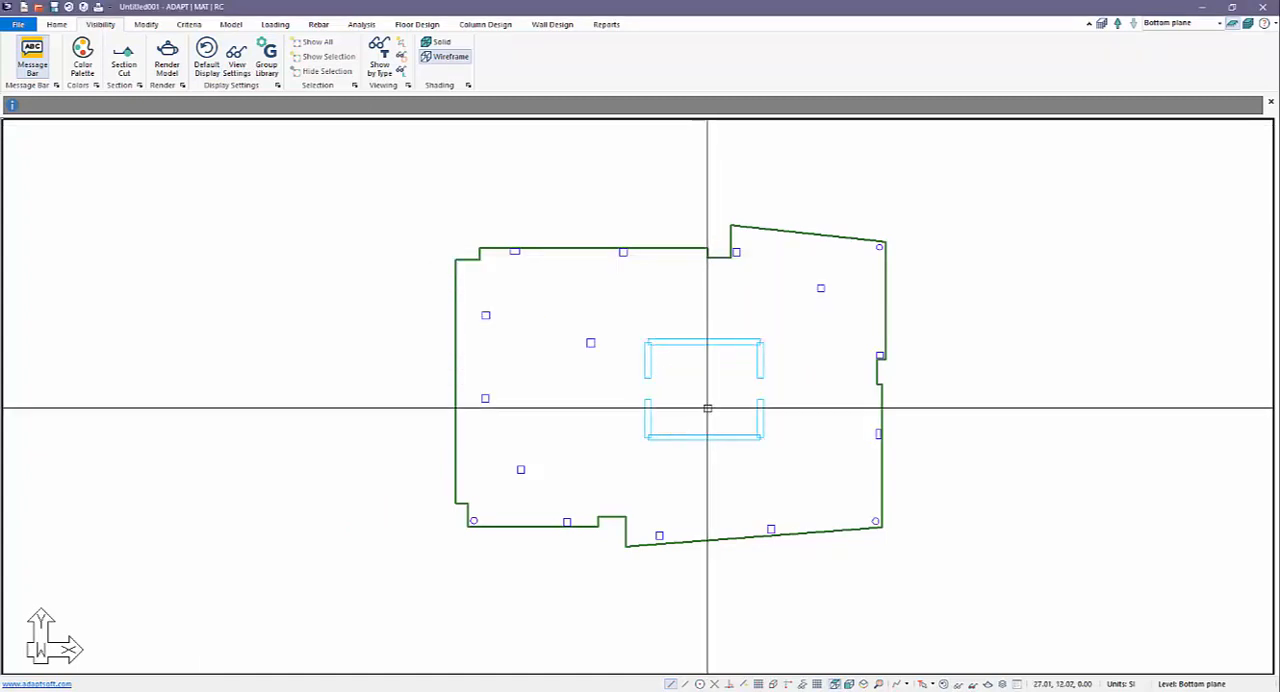
Save the model as "Mat_model1" in the "Youtube Video Models" folder.
middle_click_drag(568, 432, 603, 420)
scroll(631, 411, "down", 3)
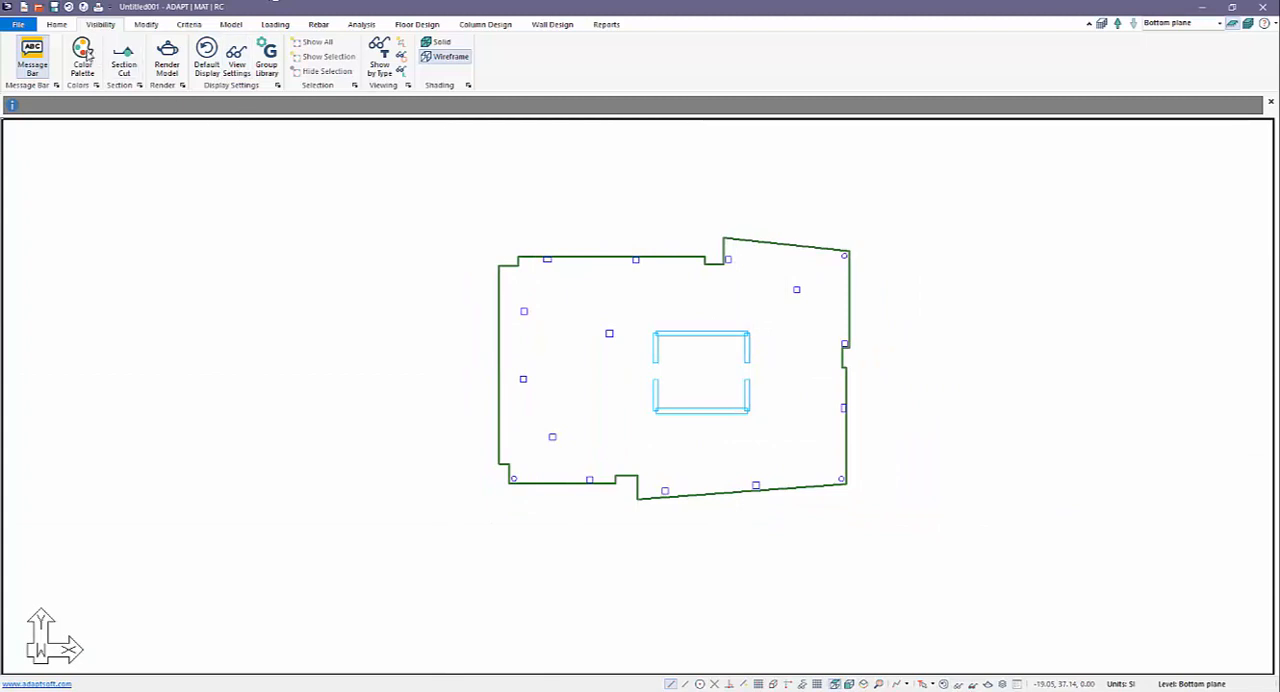
left_click(54, 8)
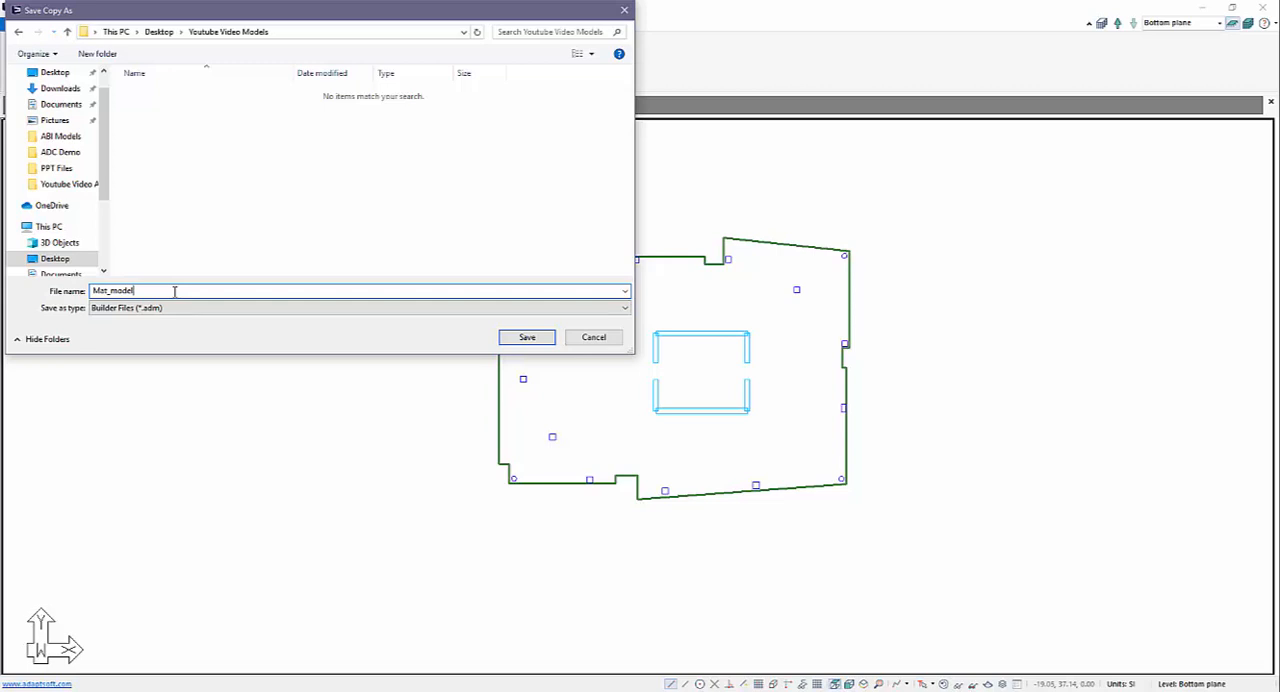
key("Return")
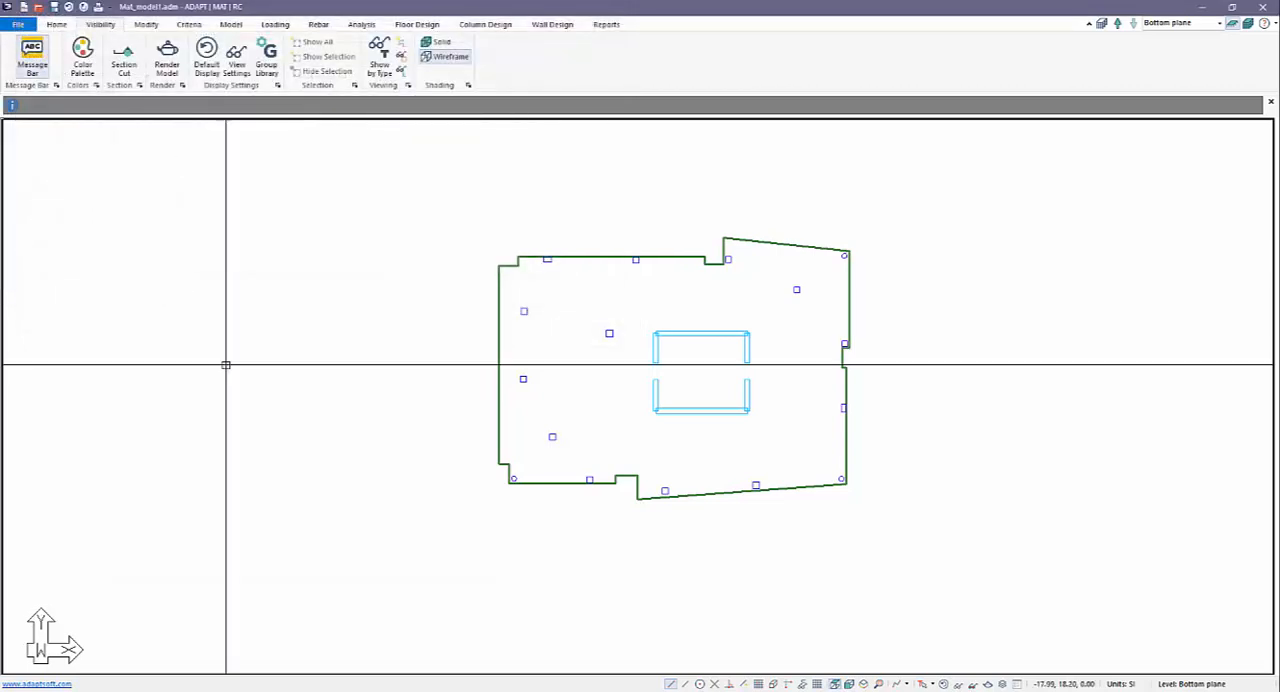
Examine the slab region's general properties, including its thickness, and close them.
scroll(715, 388, "up", 1)
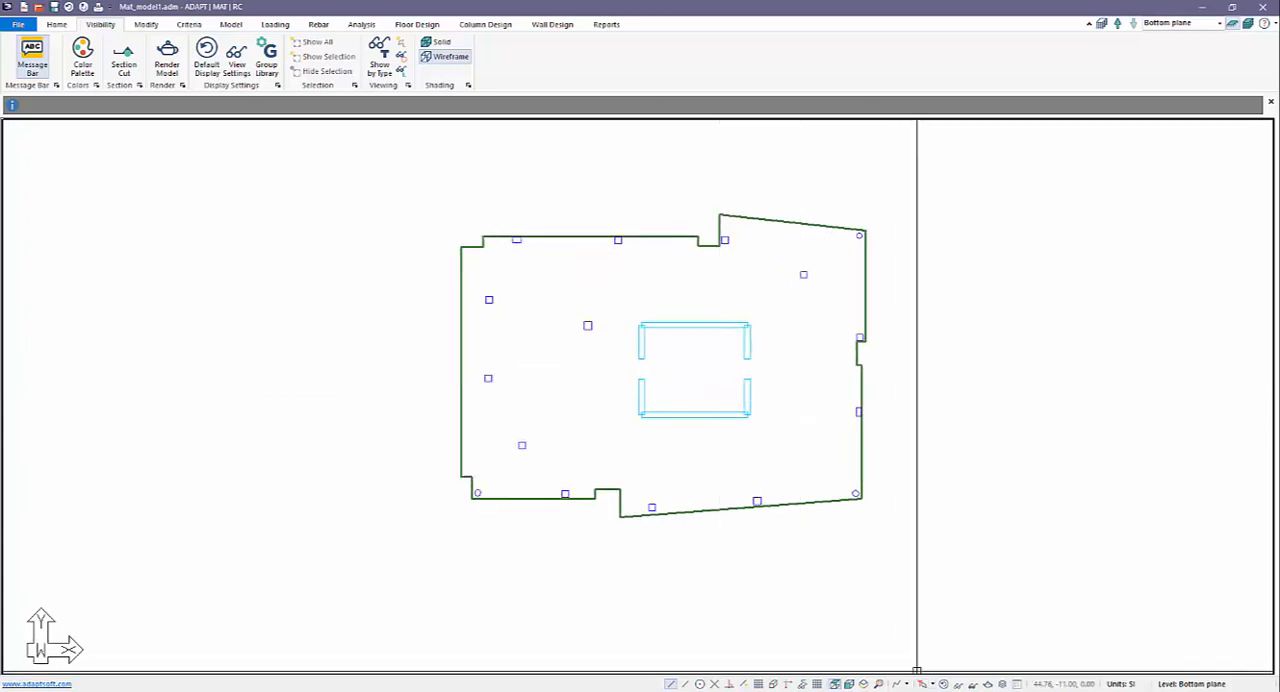
double_click(734, 509)
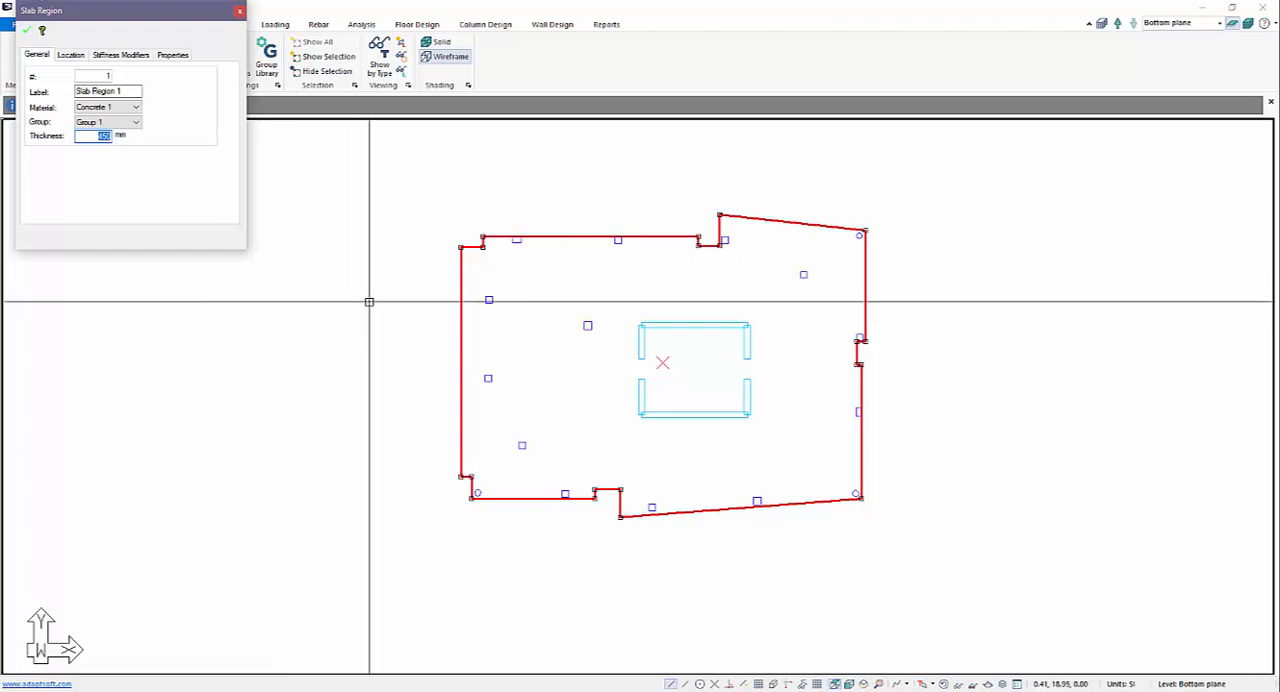
key("Escape")
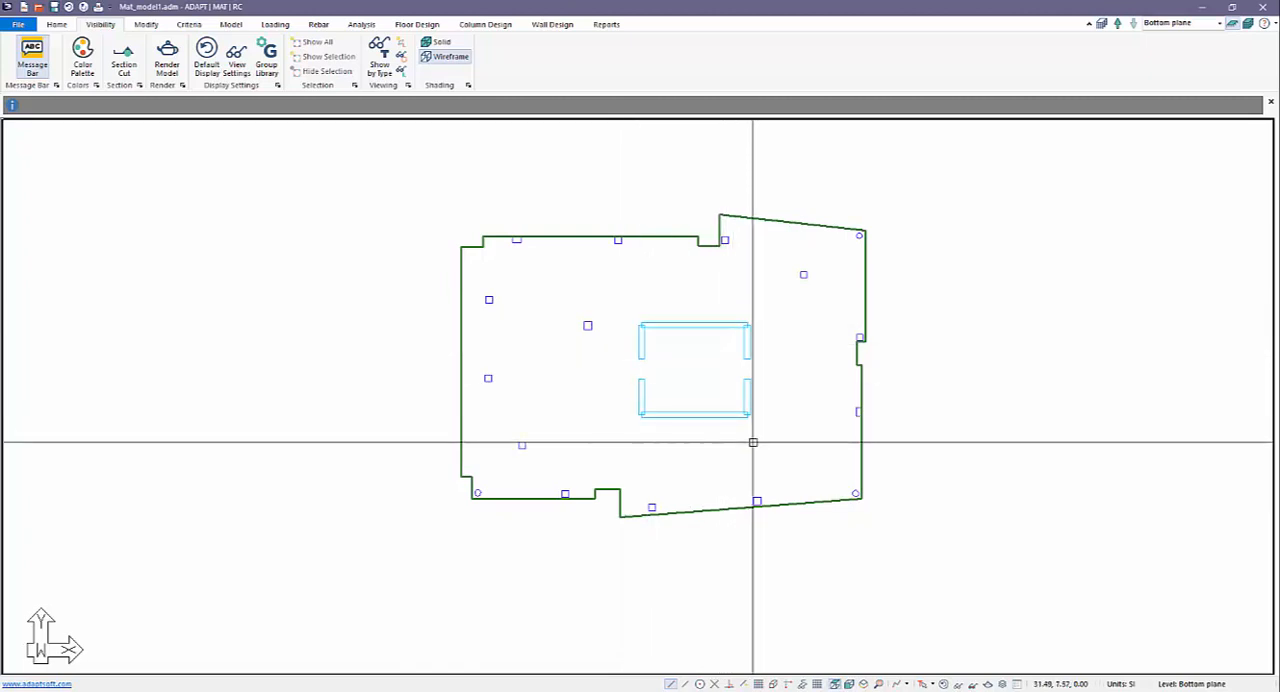
Enable snapping to component vertices and orthogonal mode, and draw a short horizontal line outward from the core's upper-left corner.
left_click(55, 24)
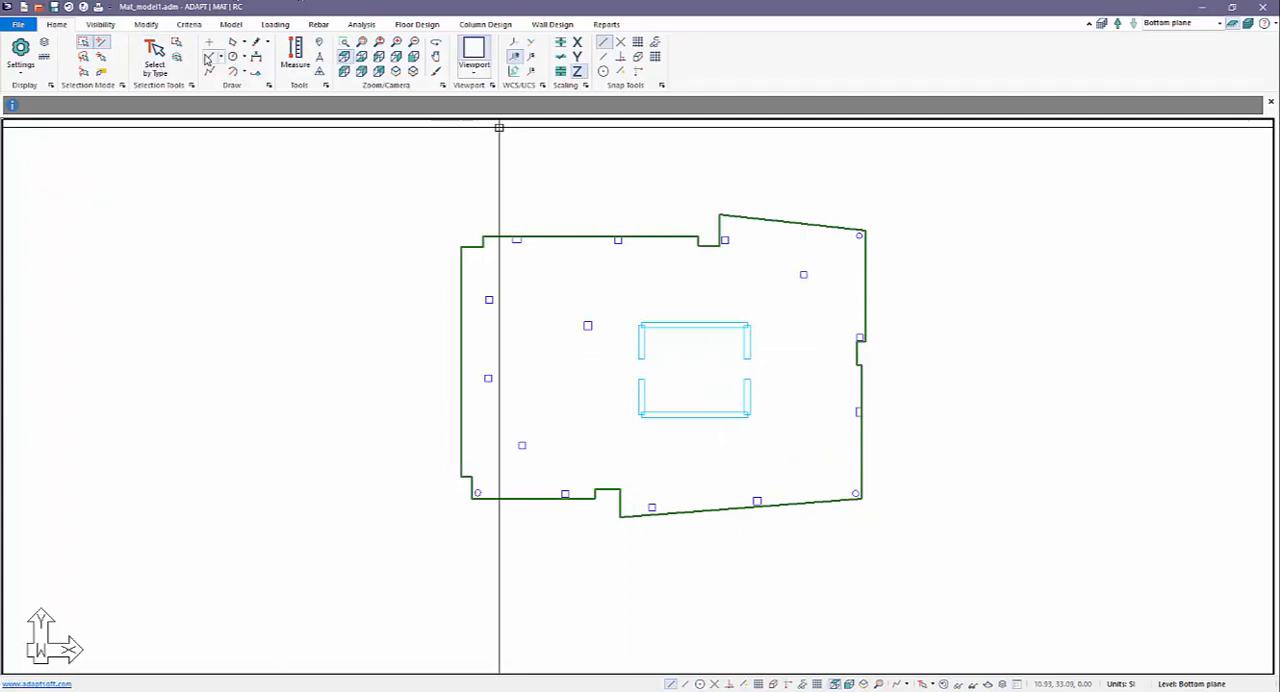
left_click(208, 59)
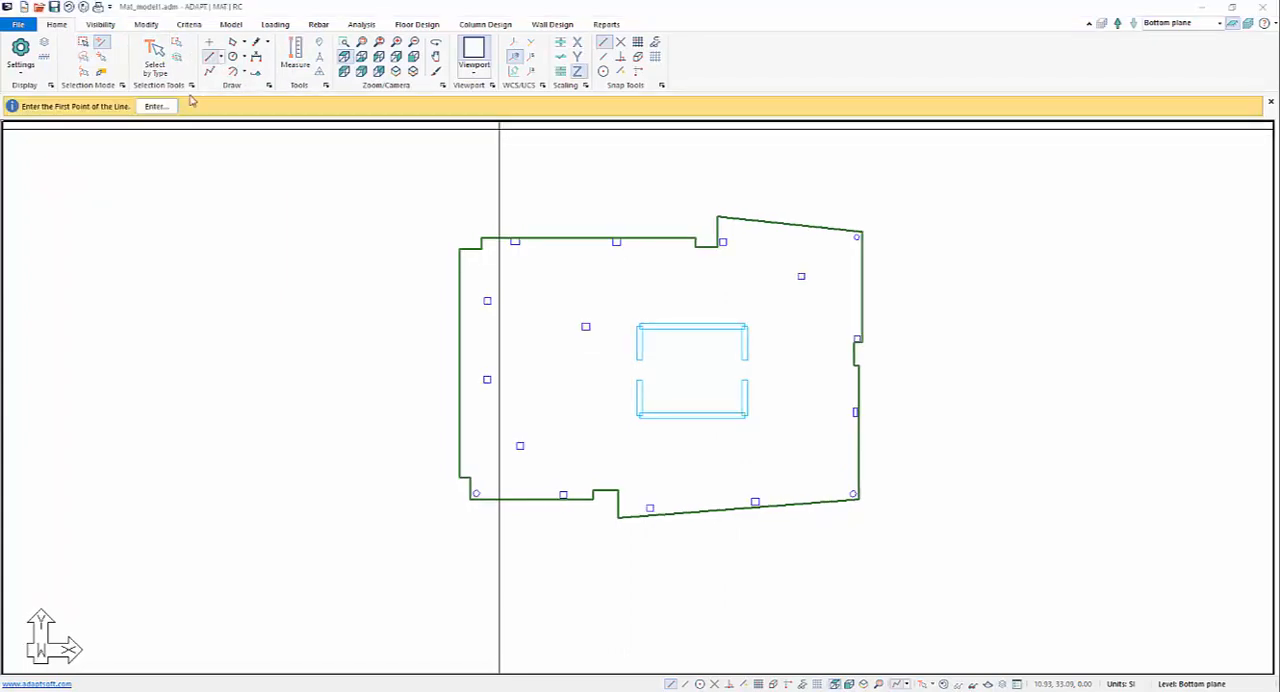
left_click(638, 58)
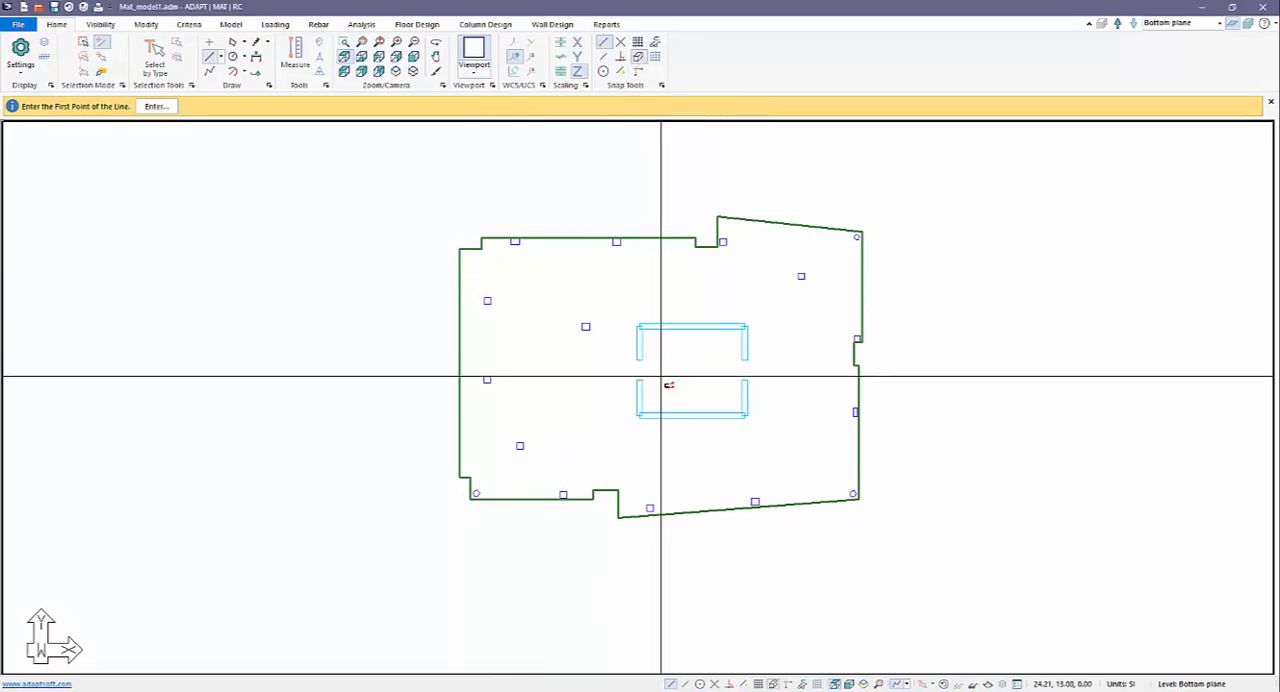
scroll(620, 370, "up", 5)
left_click(625, 313)
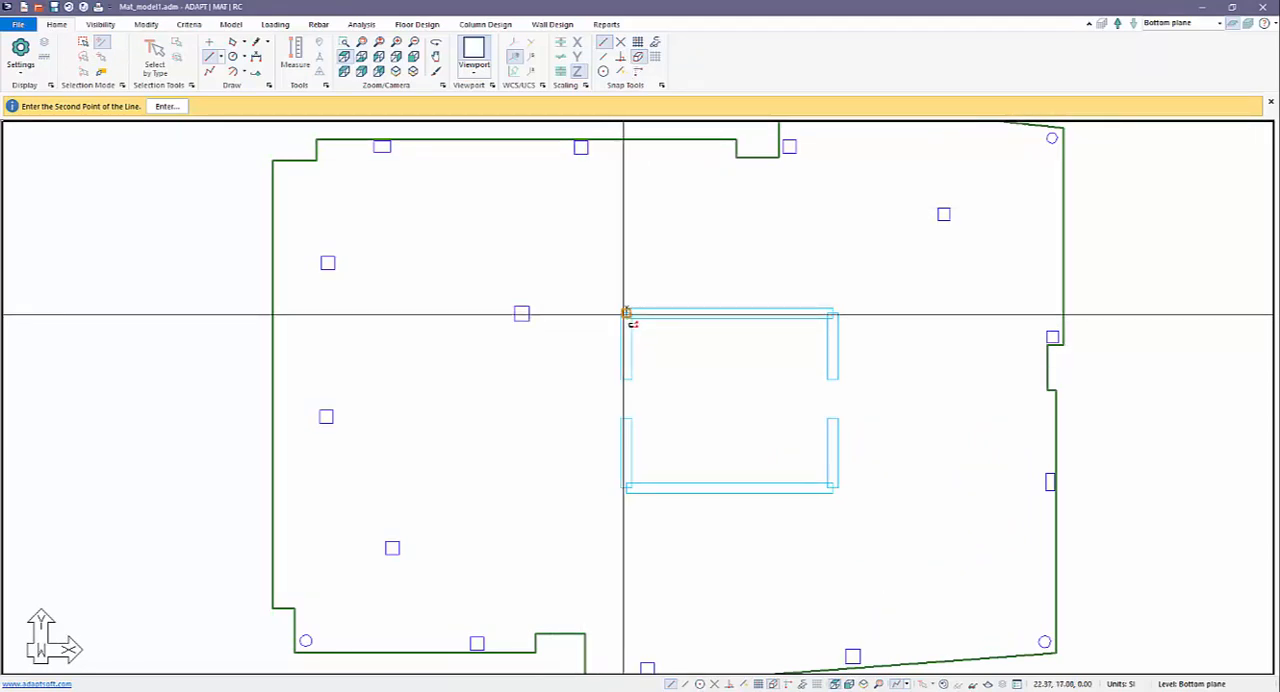
left_click(638, 71)
left_click(557, 320)
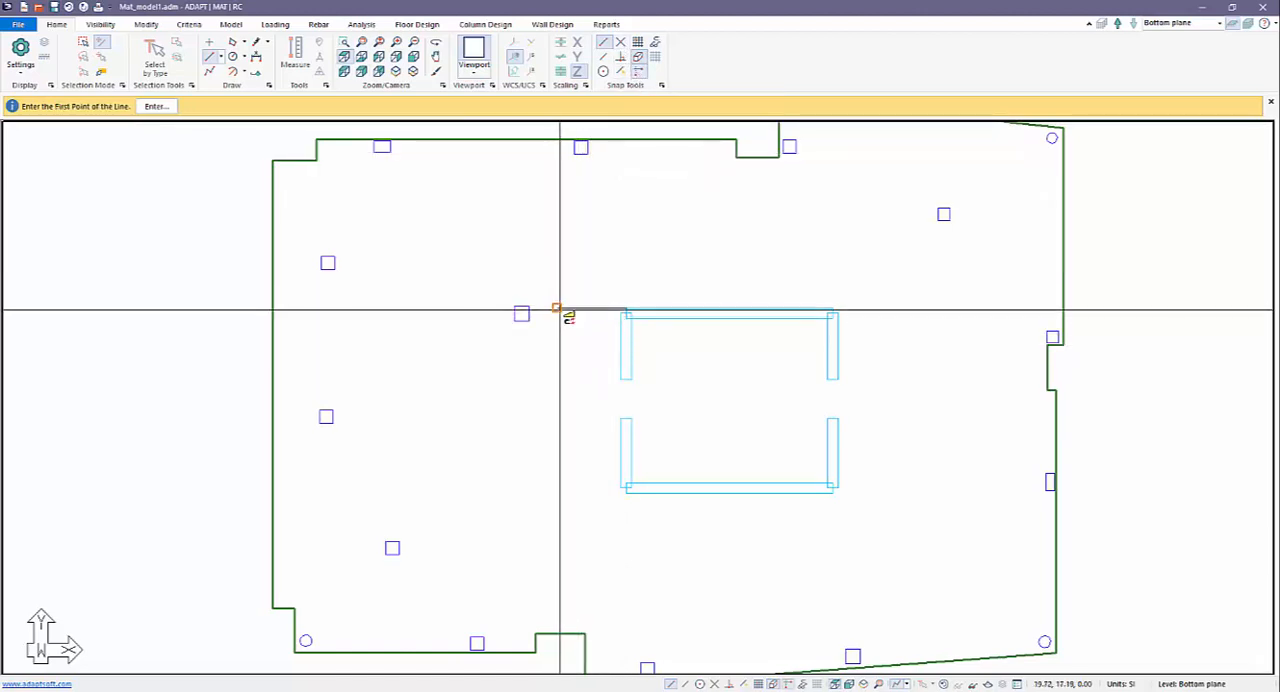
Draw a long horizontal line along the core's top edge and a vertical line along its right edge, both extending beyond the walls.
left_click(557, 308)
left_click(836, 309)
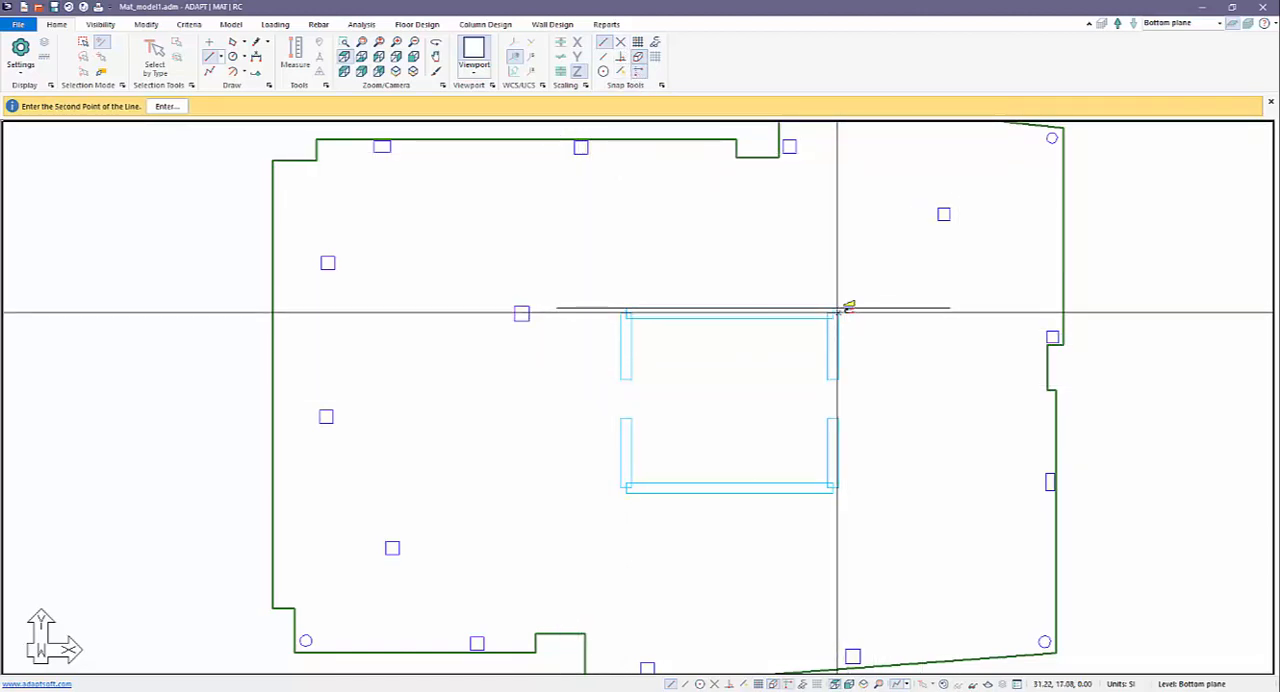
left_click(838, 266)
left_click(838, 591)
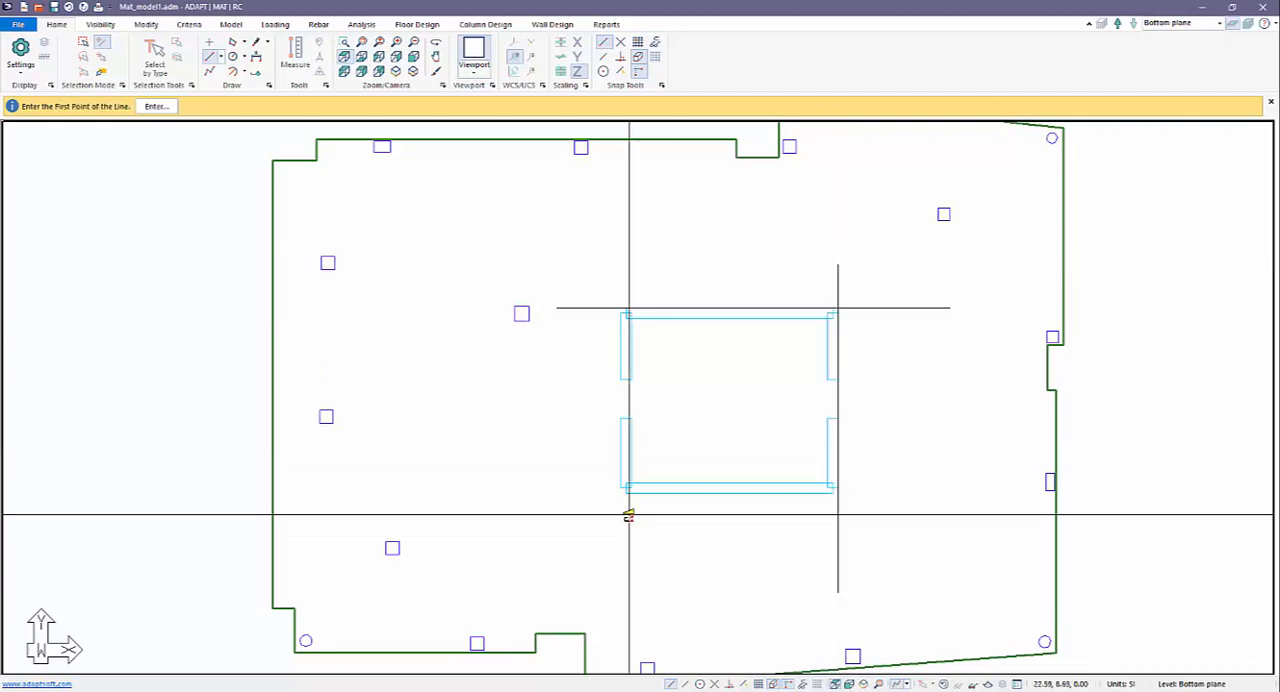
Draw a horizontal line along the core's bottom edge and a vertical line along its left edge, both extending beyond the walls.
left_click(628, 492)
left_click(582, 497)
left_click(626, 494)
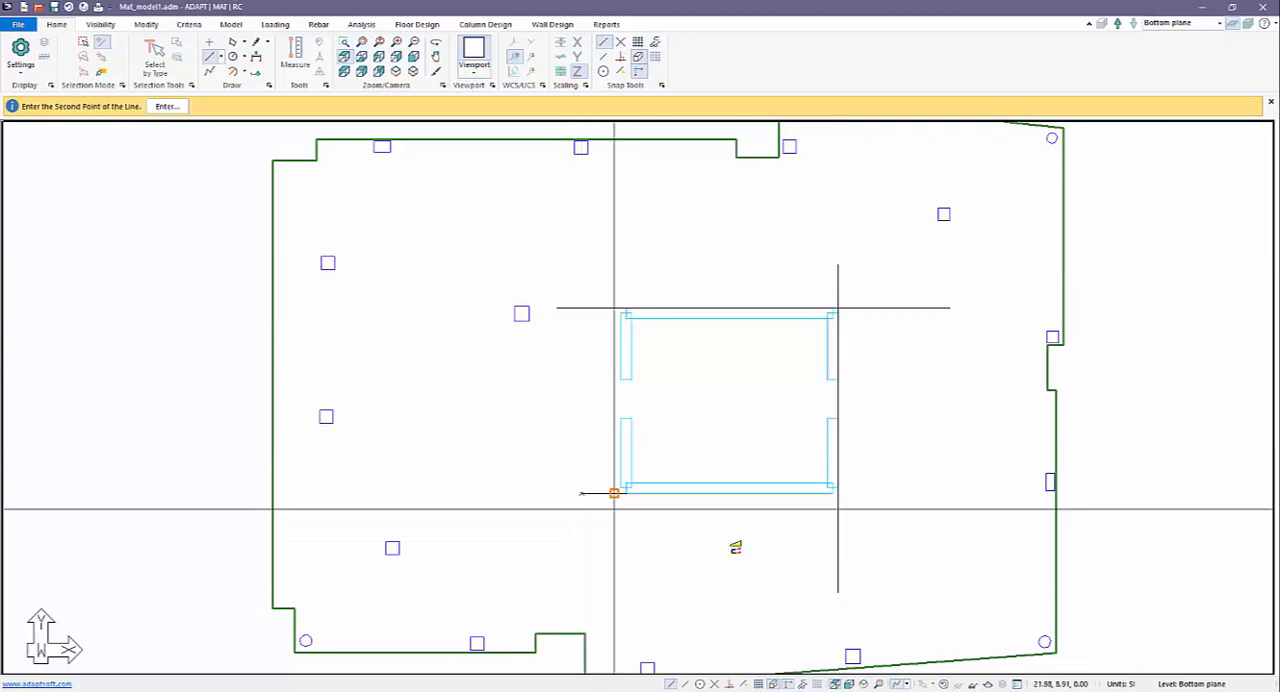
left_click(887, 496)
left_click(622, 309)
left_click(622, 537)
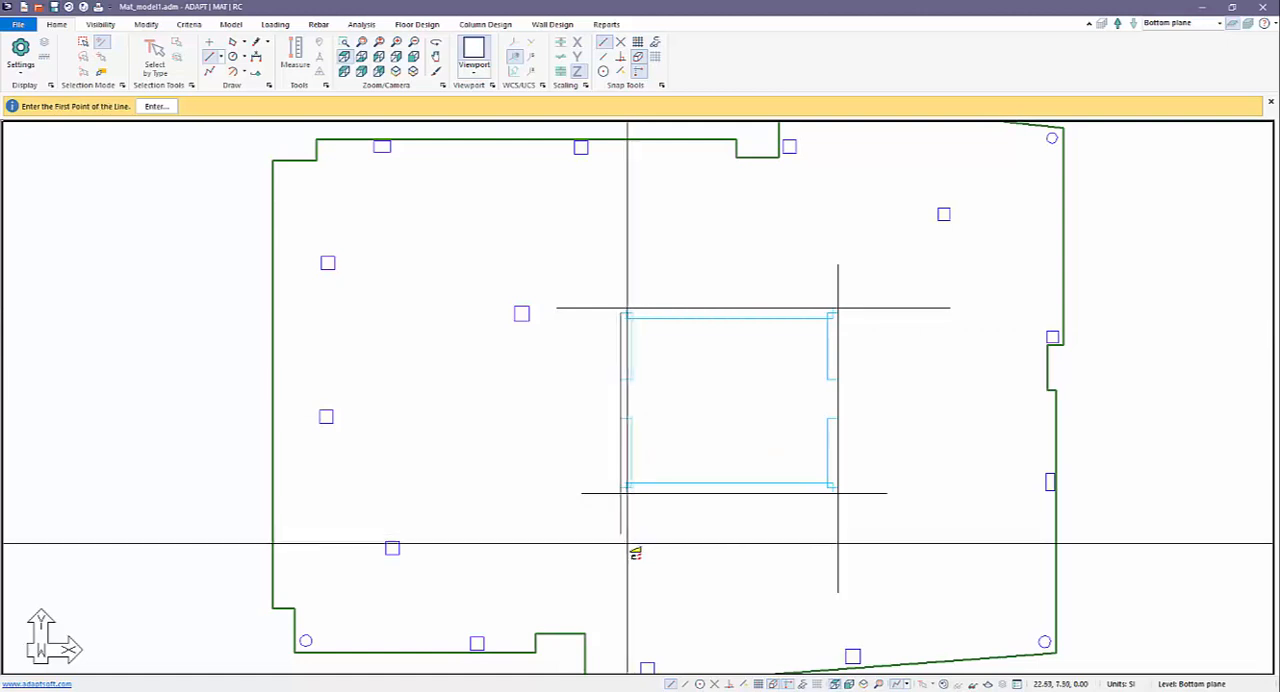
left_click(620, 535)
left_click(580, 259)
right_click(563, 232)
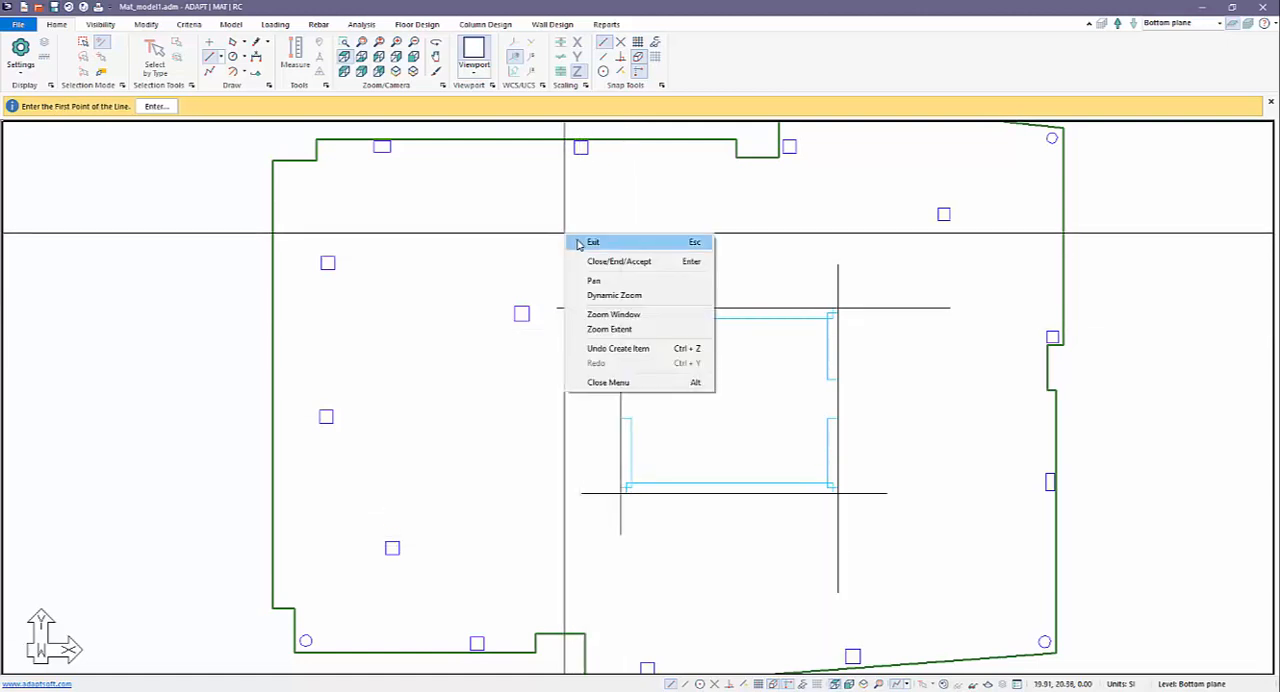
left_click(577, 244)
Copy the core's top guide line by 1.500 m in Y and its right guide line by 1.500 m in X.
left_click(583, 306)
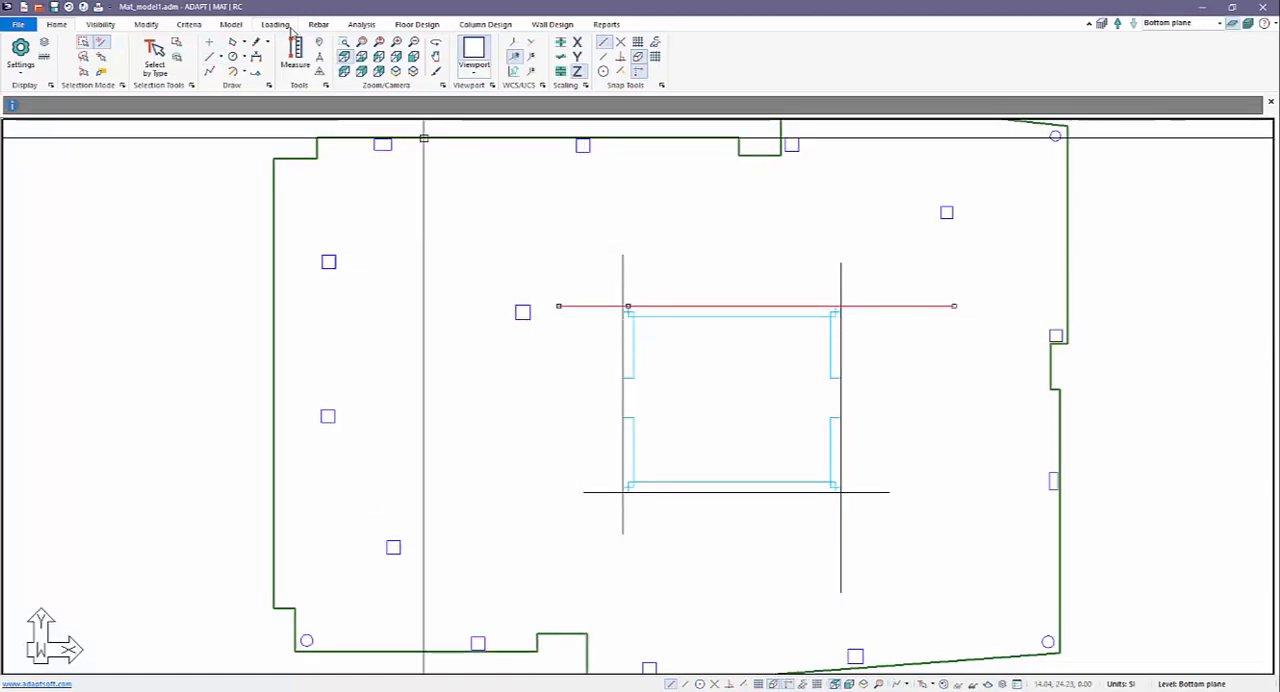
left_click(150, 25)
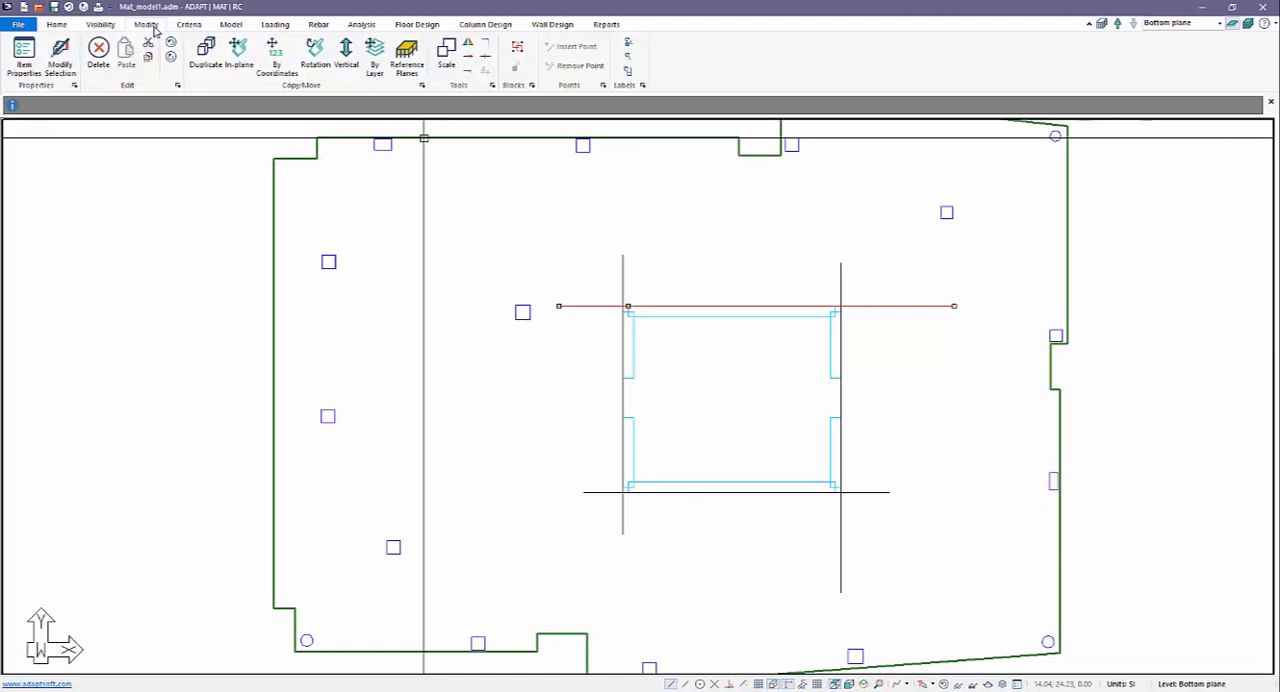
left_click(276, 60)
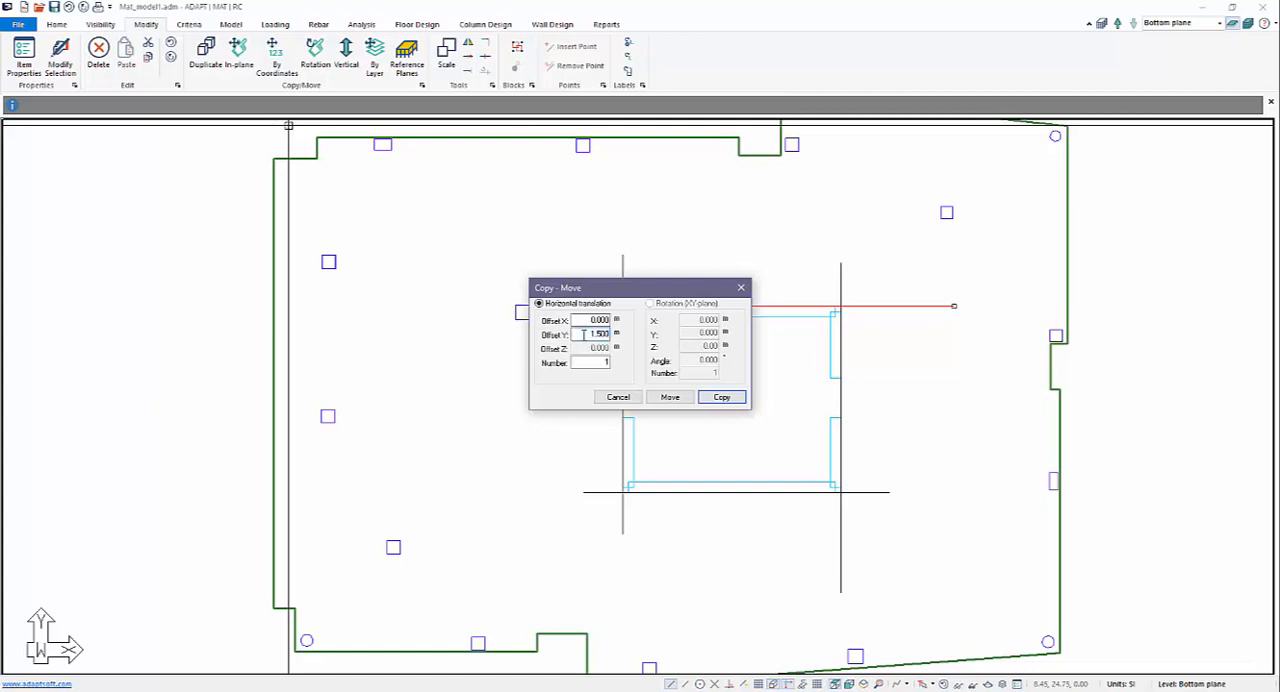
left_click(720, 397)
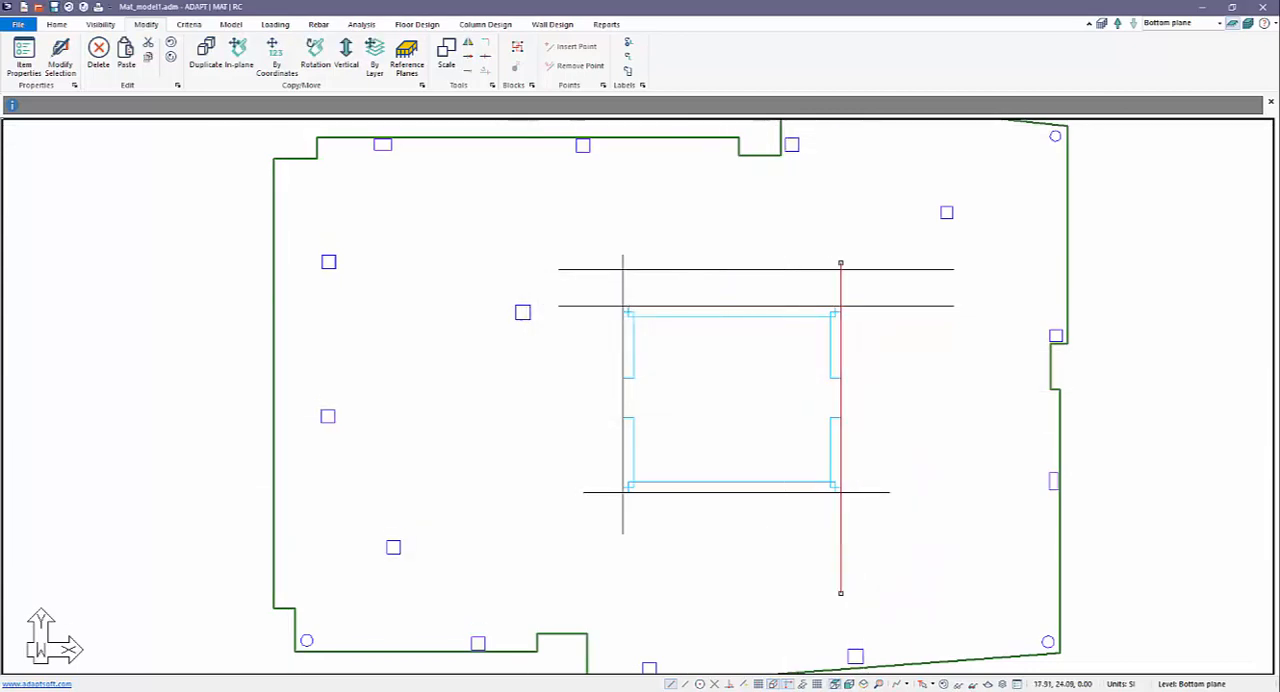
left_click(276, 55)
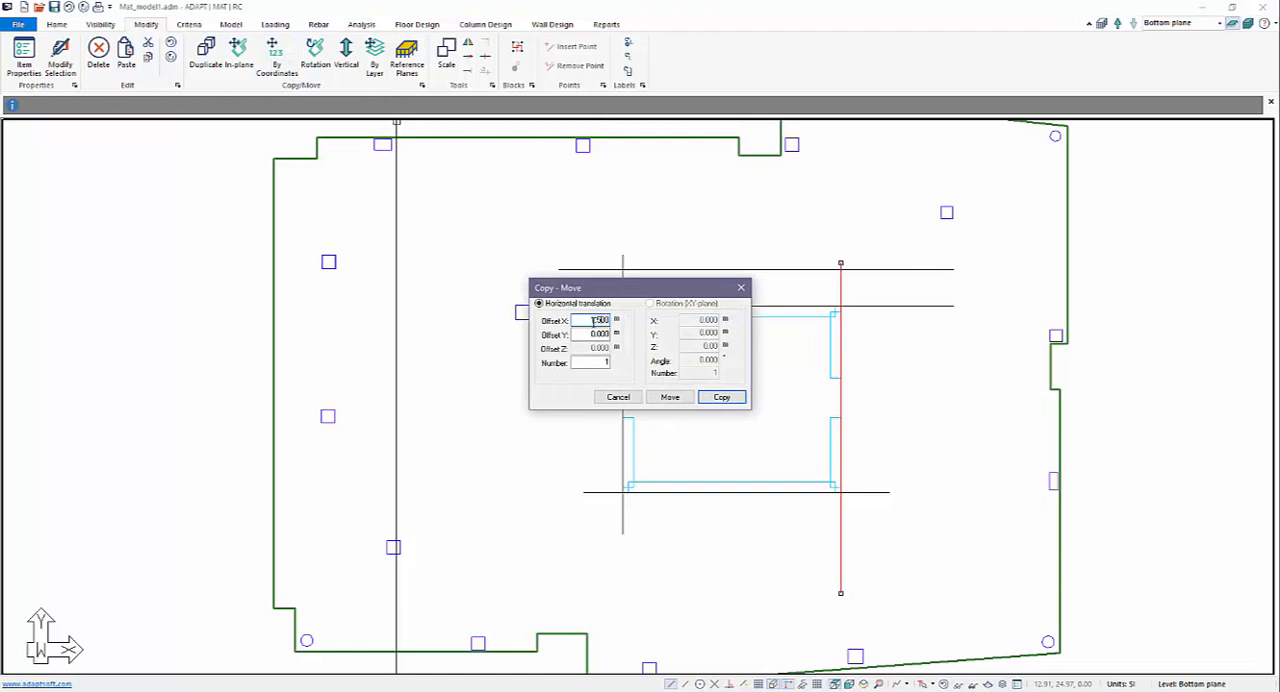
key("Return")
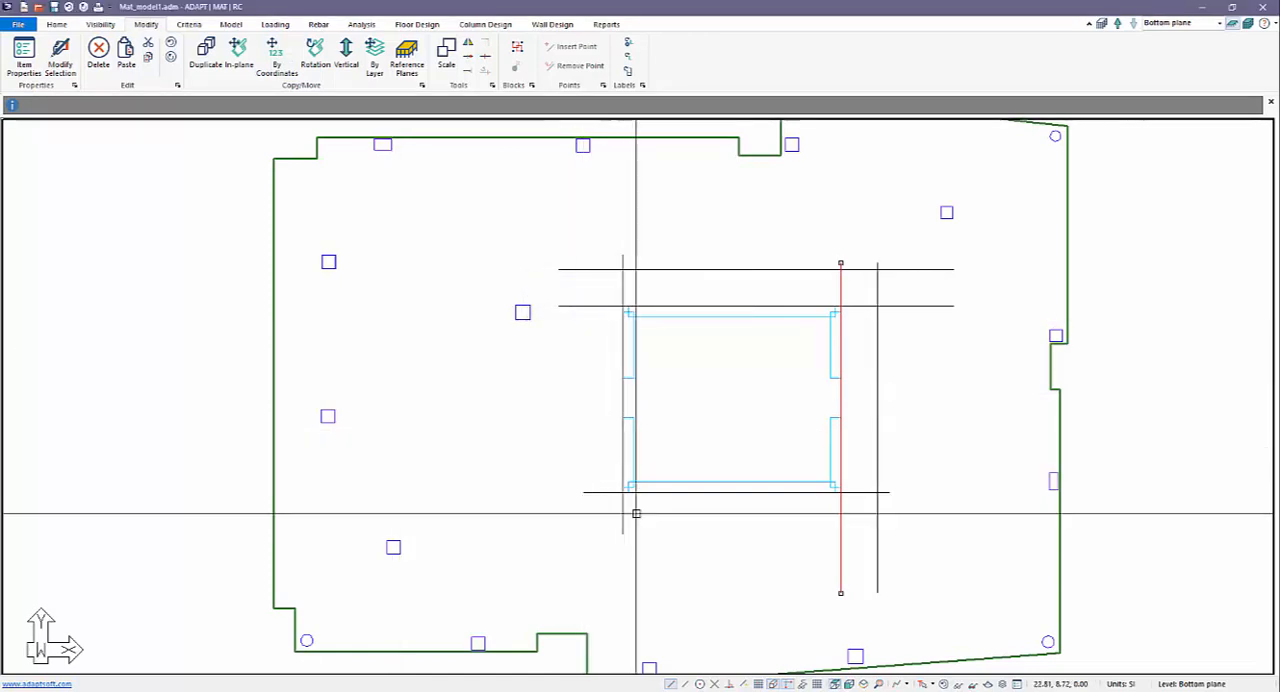
Copy the core's bottom guide line by -1.500 m in Y and its left guide line by -1.500 m in X.
left_click_drag(598, 514, 546, 483)
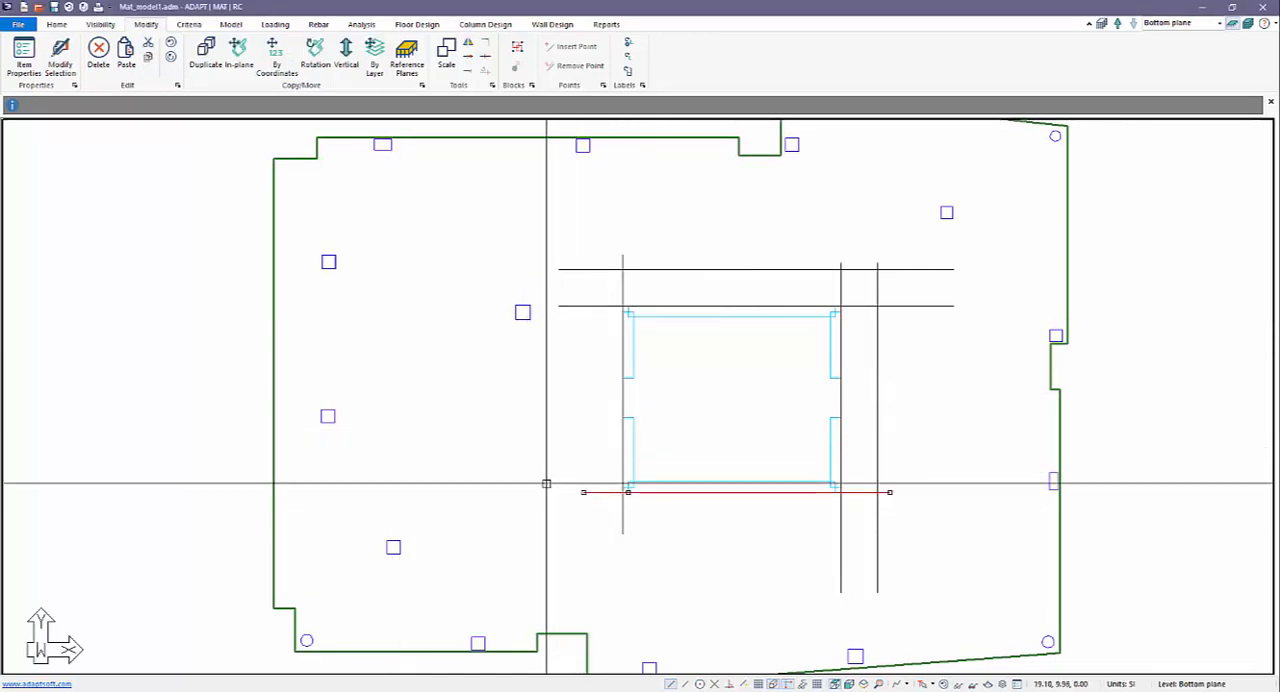
left_click(274, 55)
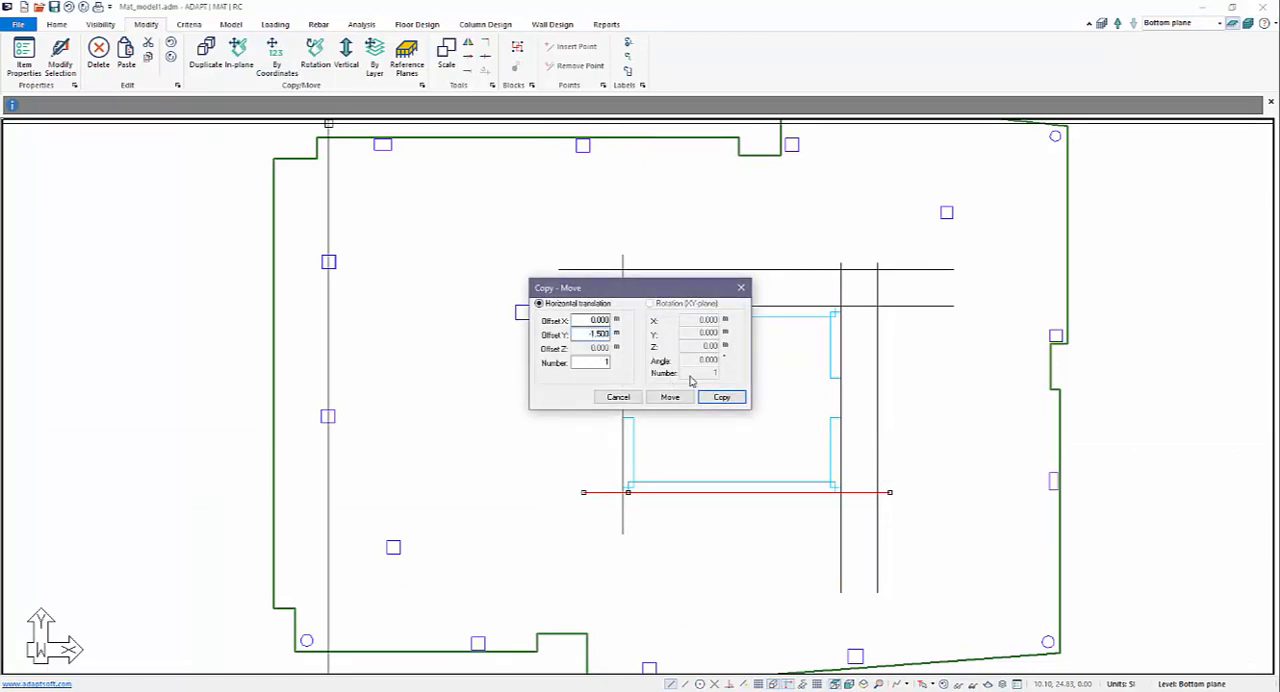
left_click(720, 398)
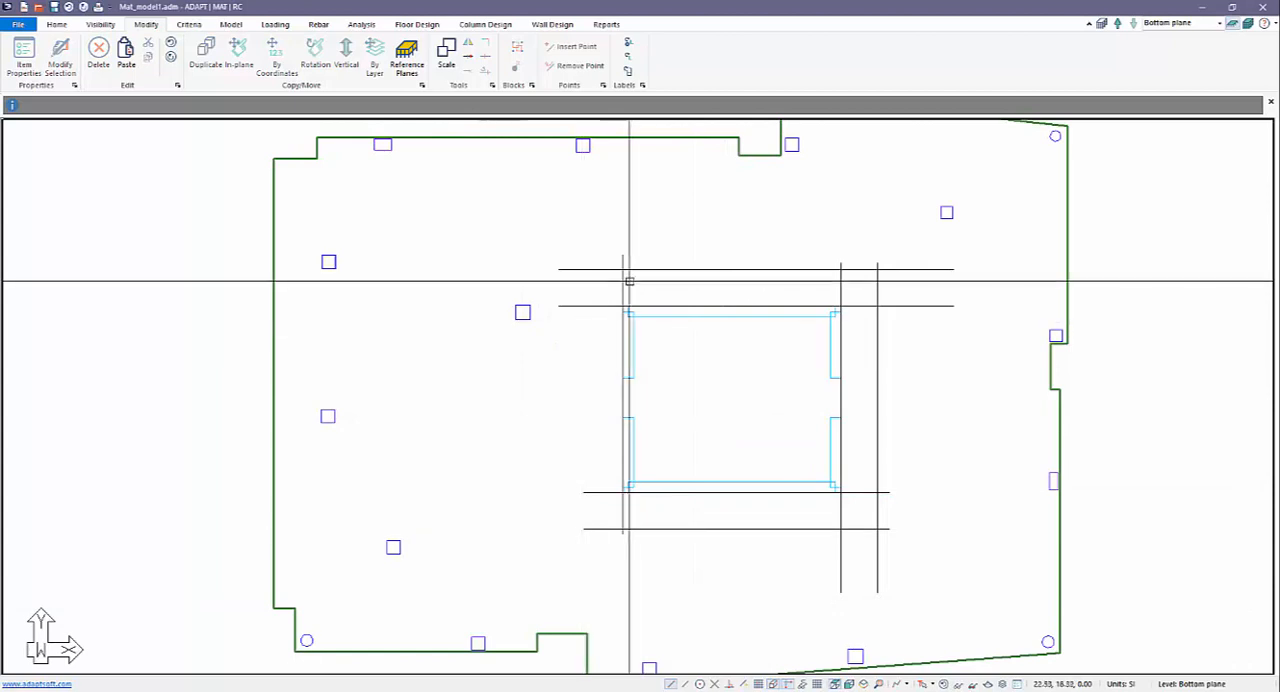
left_click(624, 280)
left_click(274, 55)
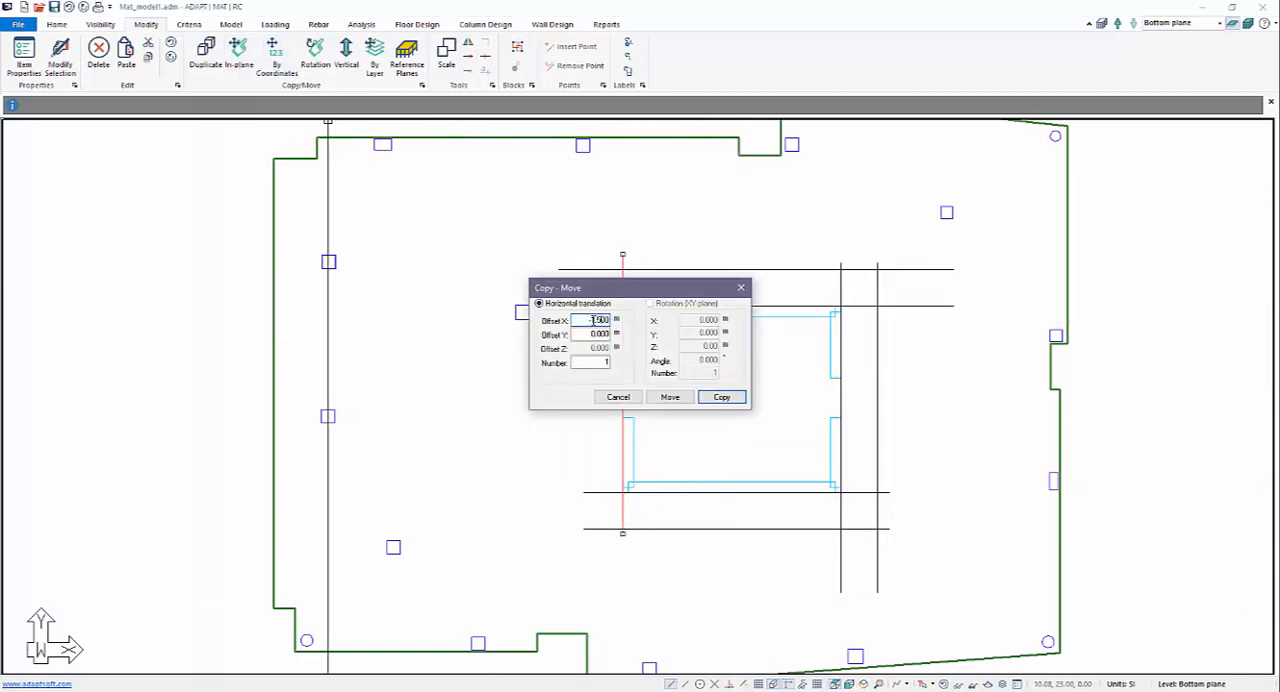
key("Return")
key("Escape")
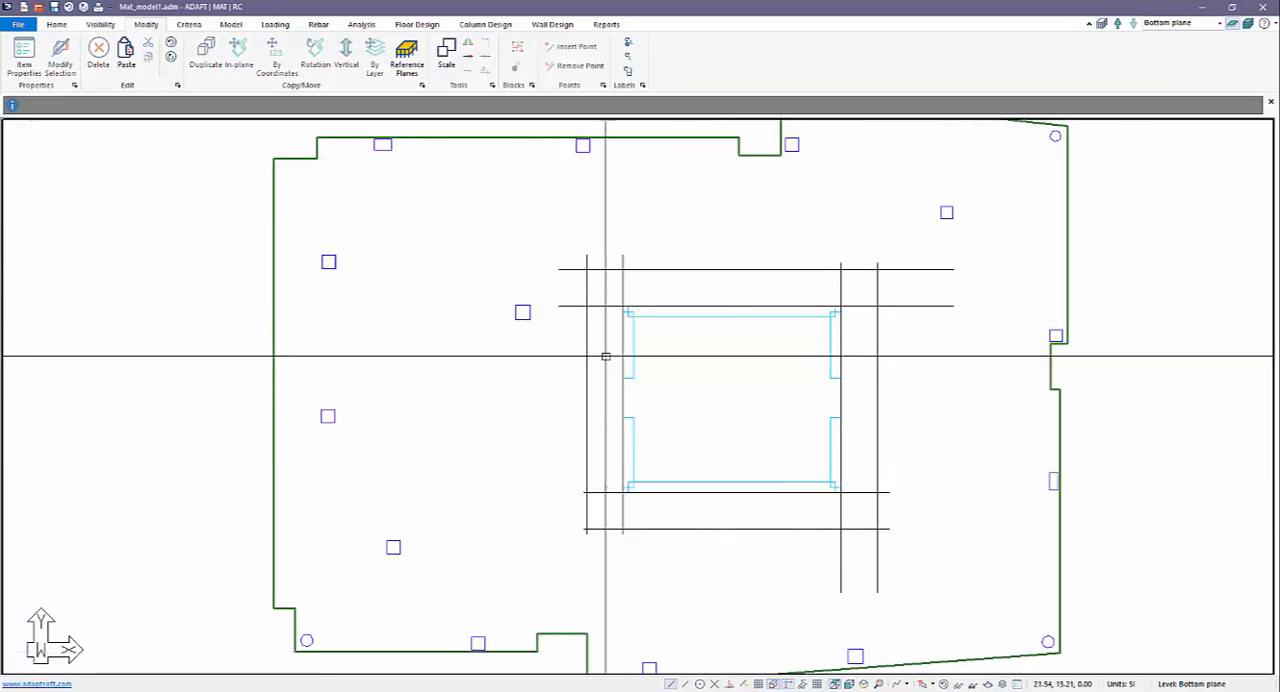
Enable intersection snapping and create a rectangular slab region around the core through the four intersections of the outer guide lines.
left_click(230, 25)
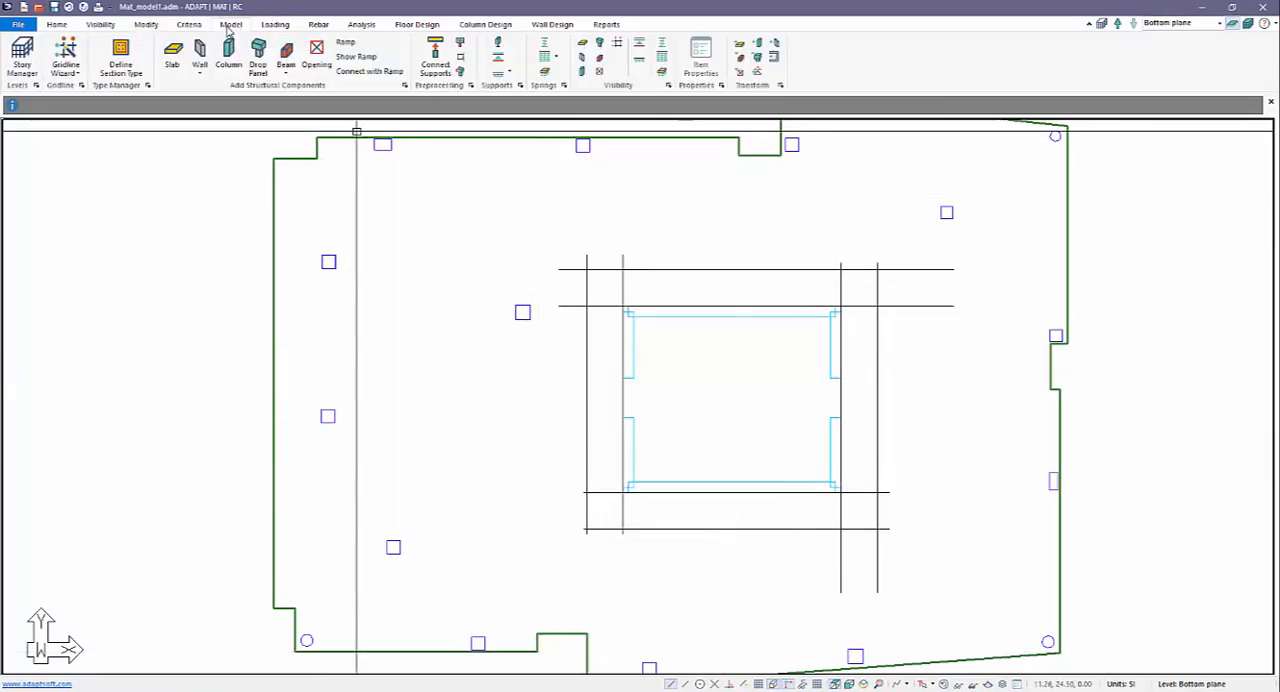
left_click(172, 52)
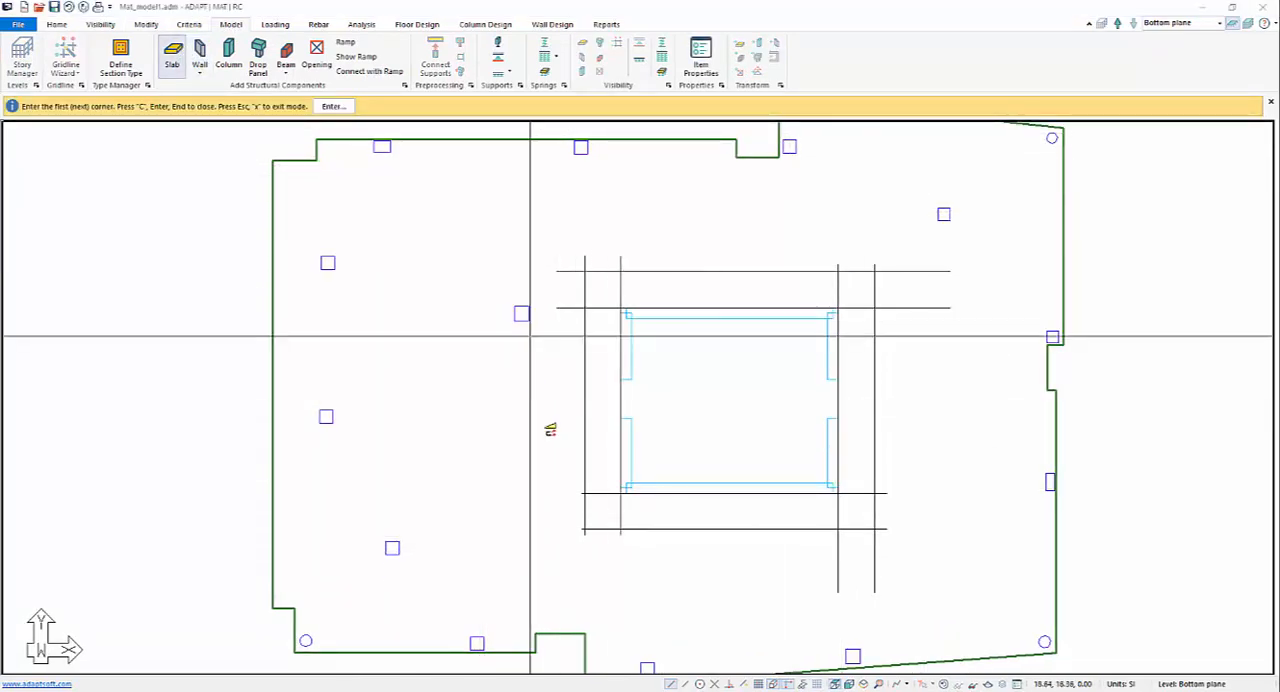
left_click(713, 684)
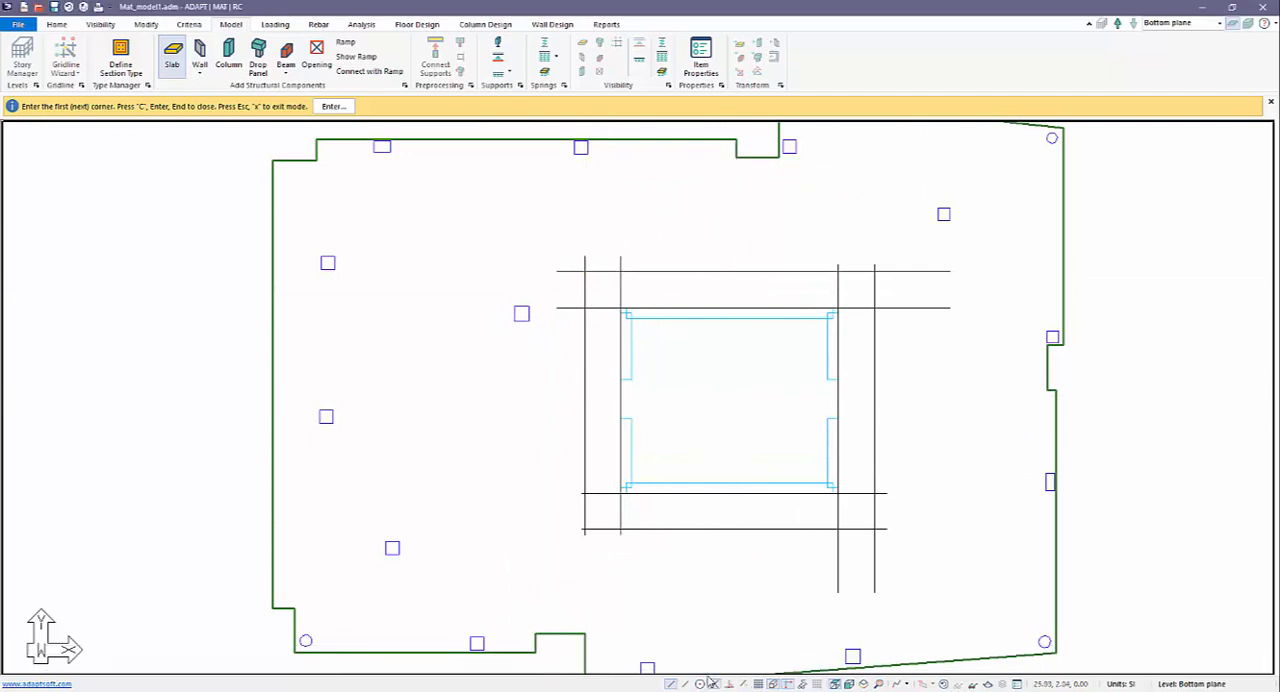
left_click(586, 270)
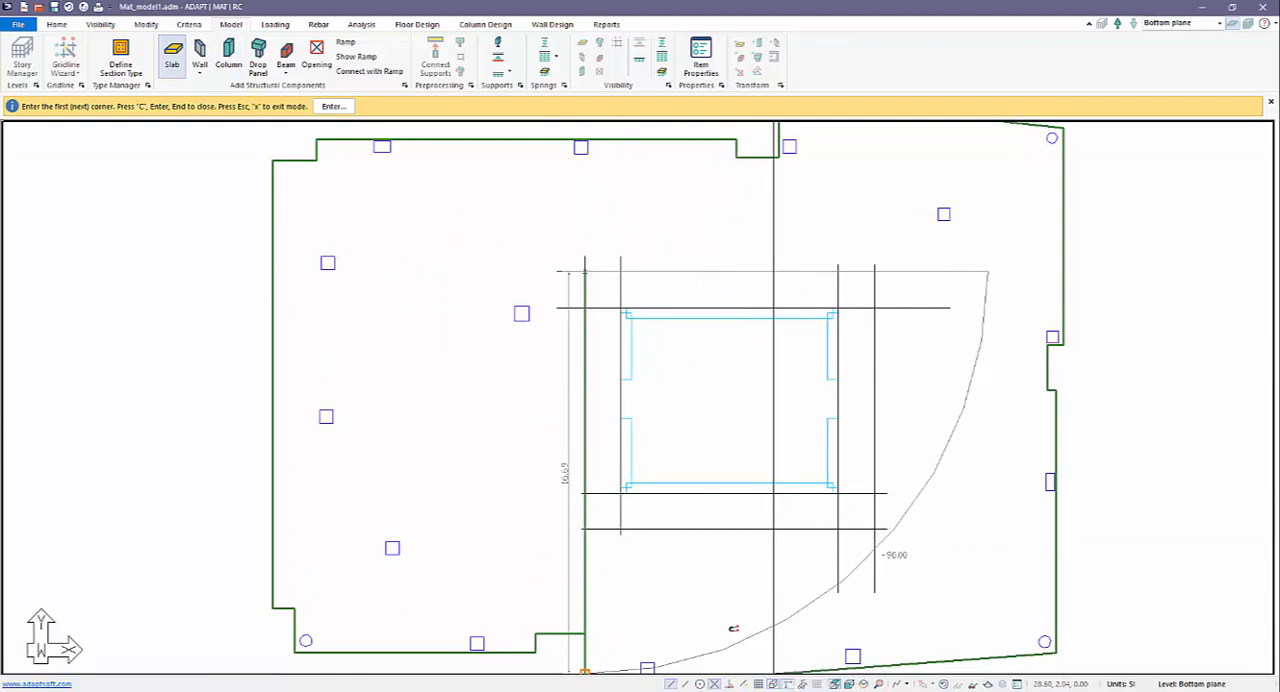
left_click(586, 530)
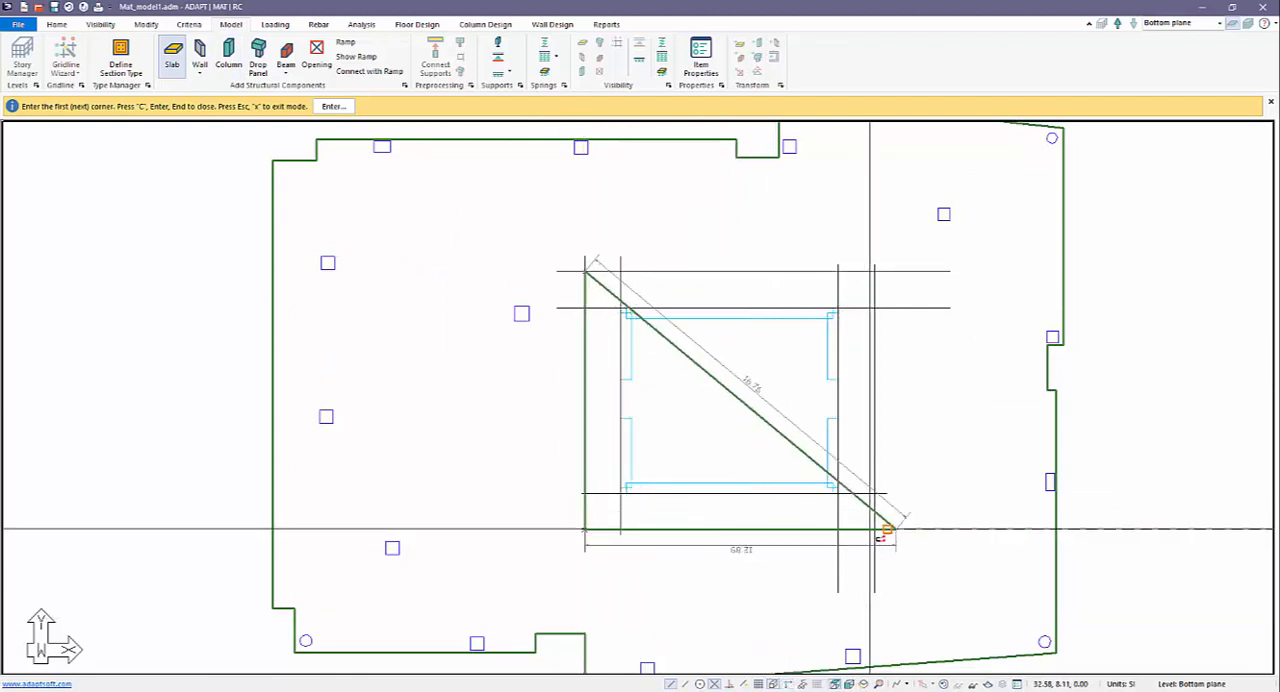
left_click(875, 529)
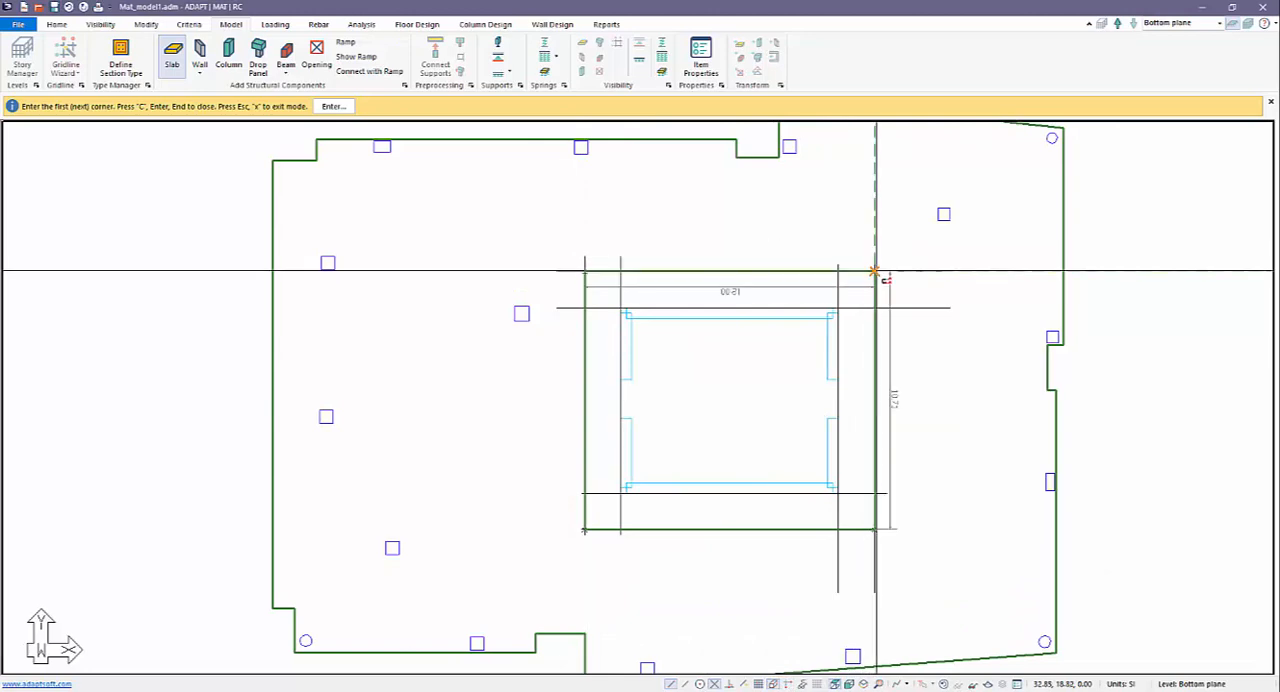
left_click(875, 270)
key("c")
scroll(602, 349, "down", 2)
right_click(508, 239)
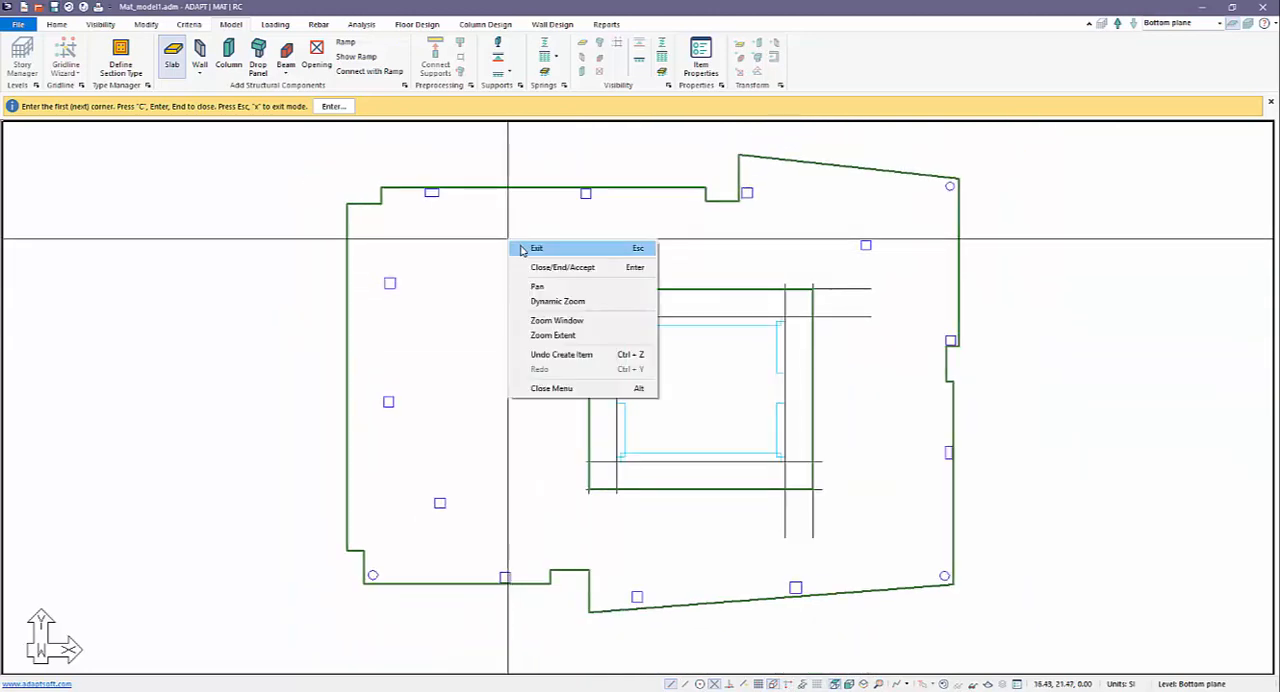
left_click(524, 250)
scroll(717, 406, "down", 1)
scroll(792, 389, "up", 2)
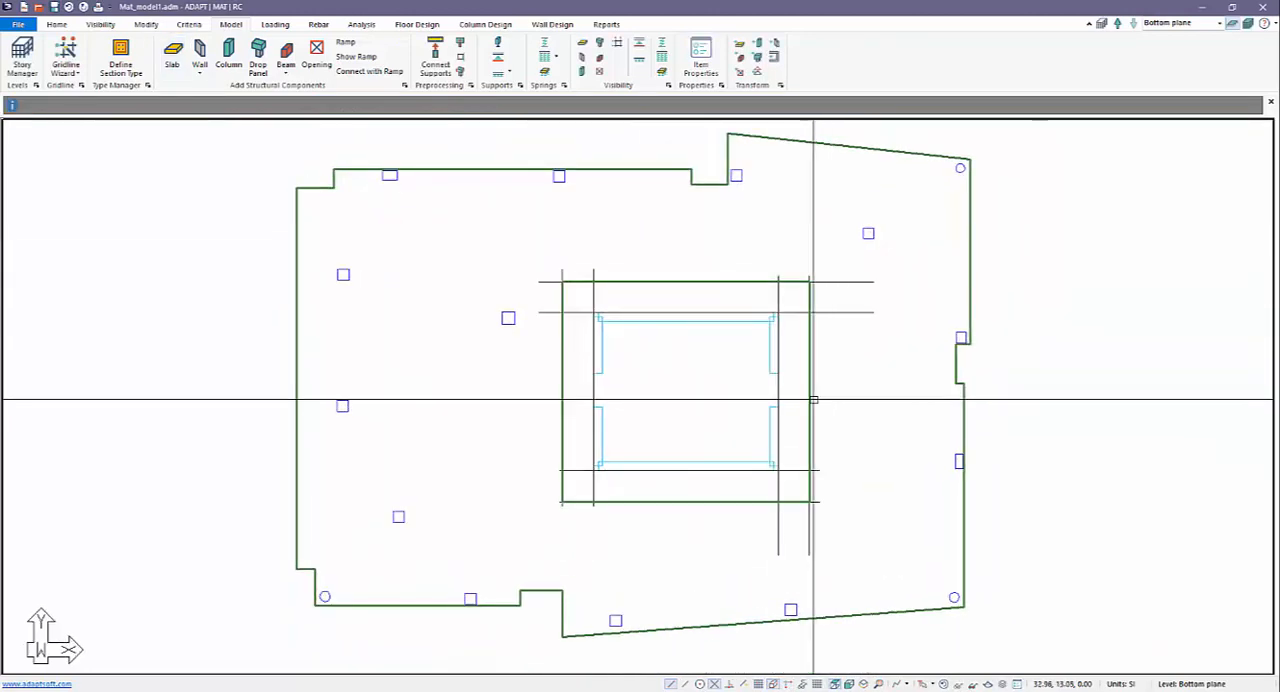
left_click(809, 400)
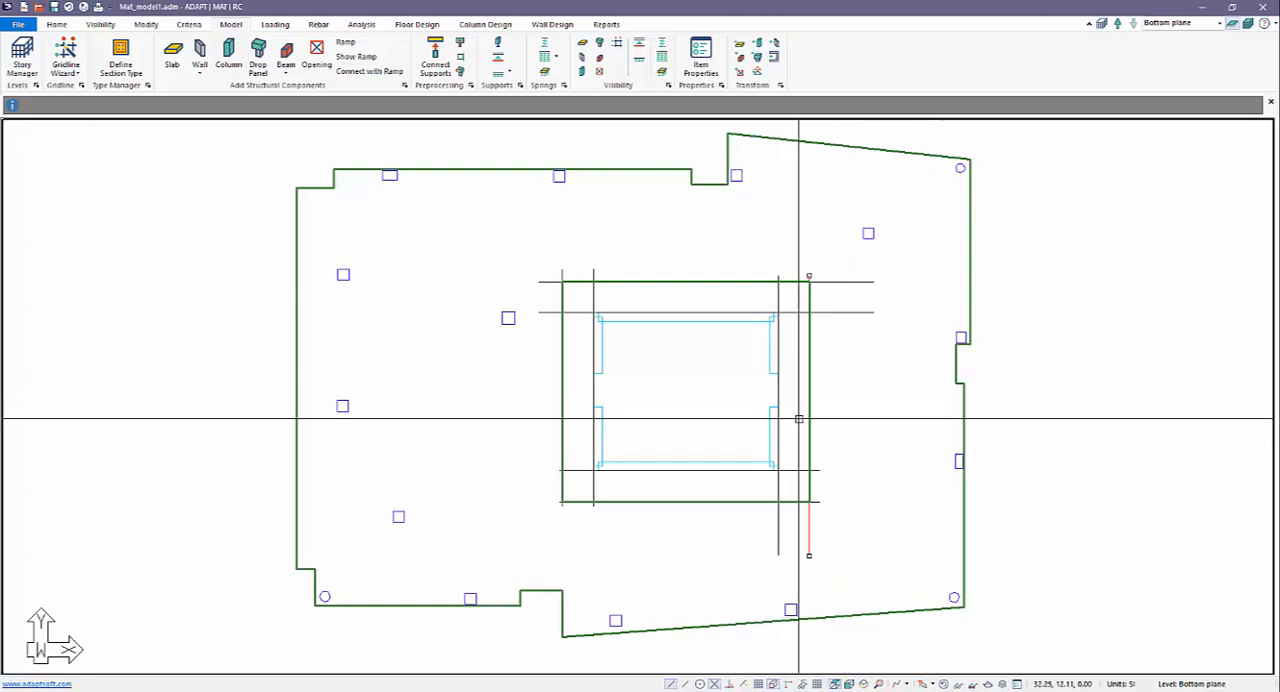
double_click(809, 408)
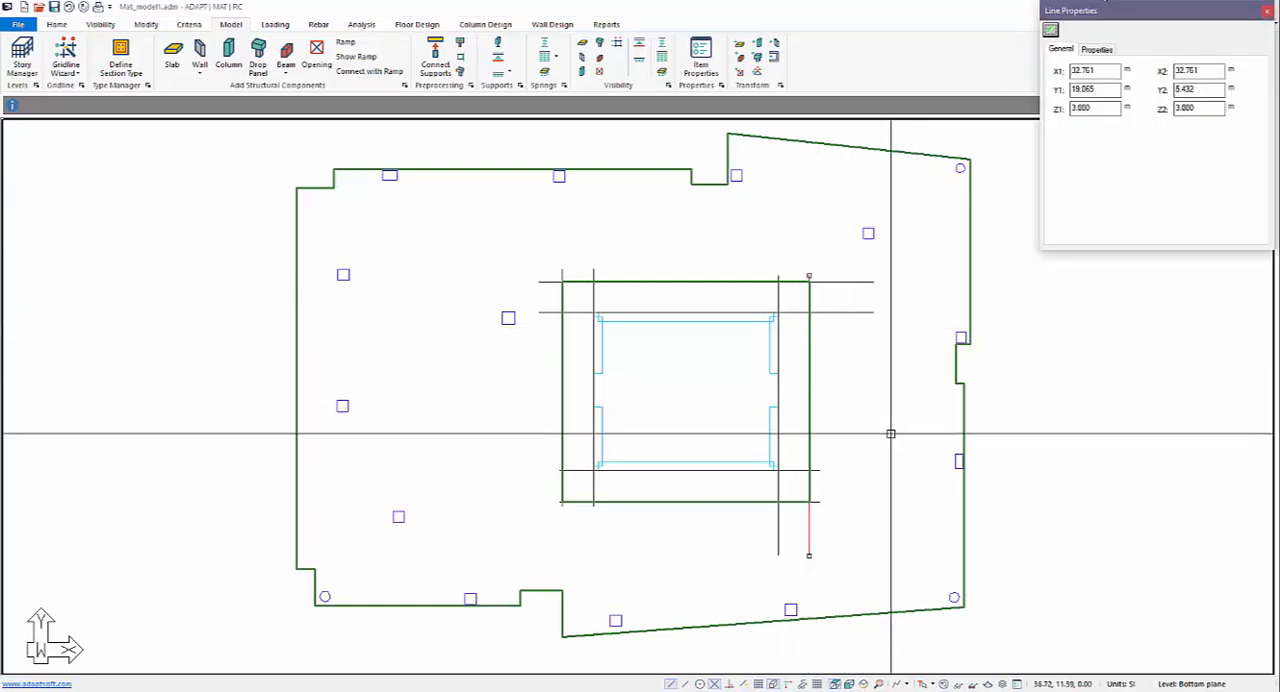
key("Escape")
Set the thickness of the new rectangular slab region around the core to 600 mm.
left_click(811, 401)
left_click(821, 420)
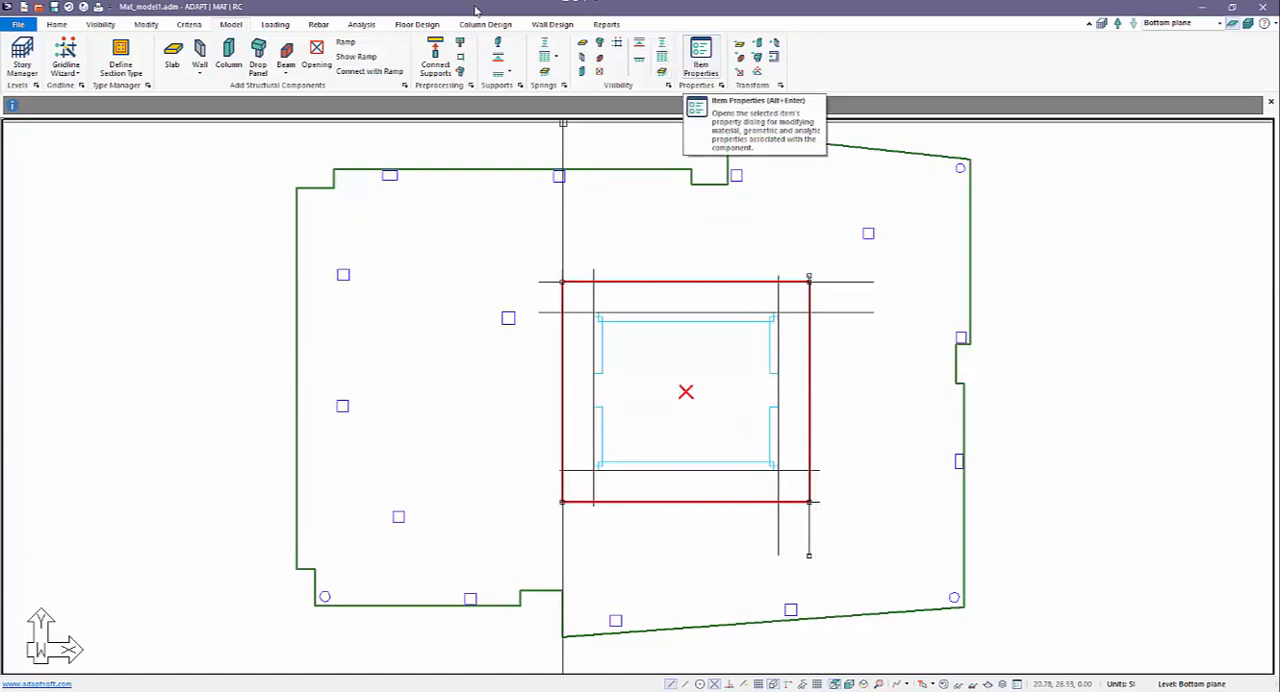
left_click(57, 25)
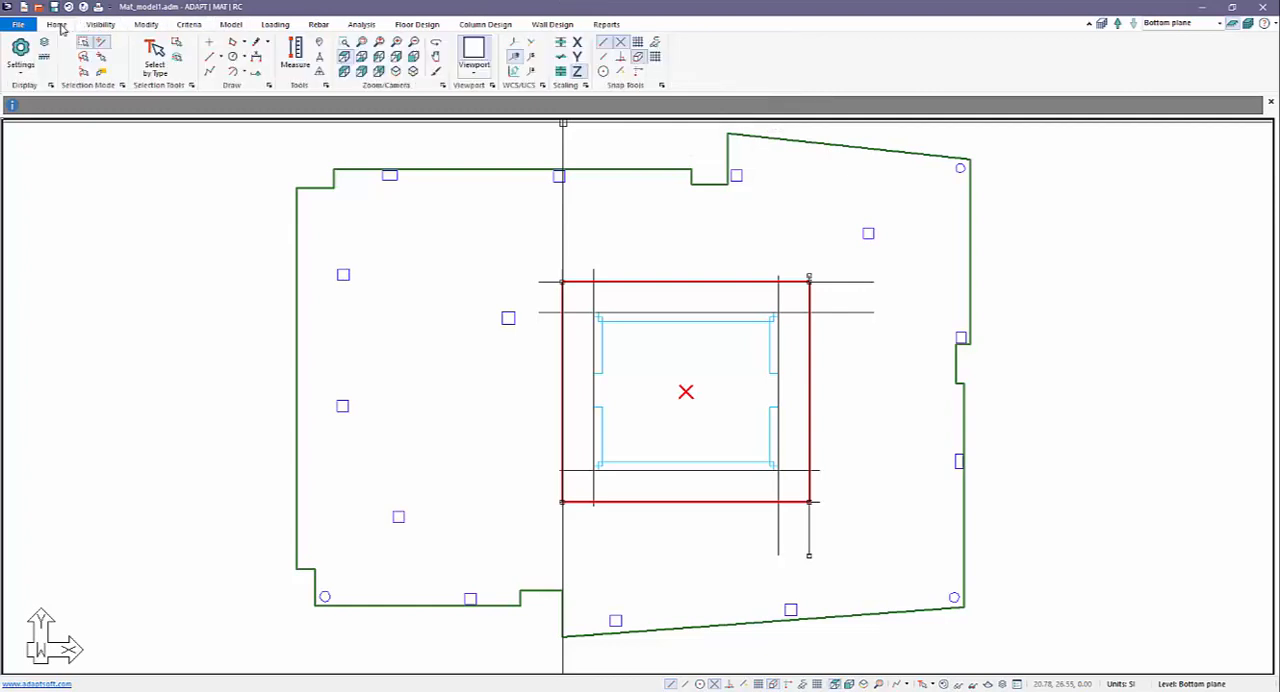
left_click(150, 25)
left_click(24, 50)
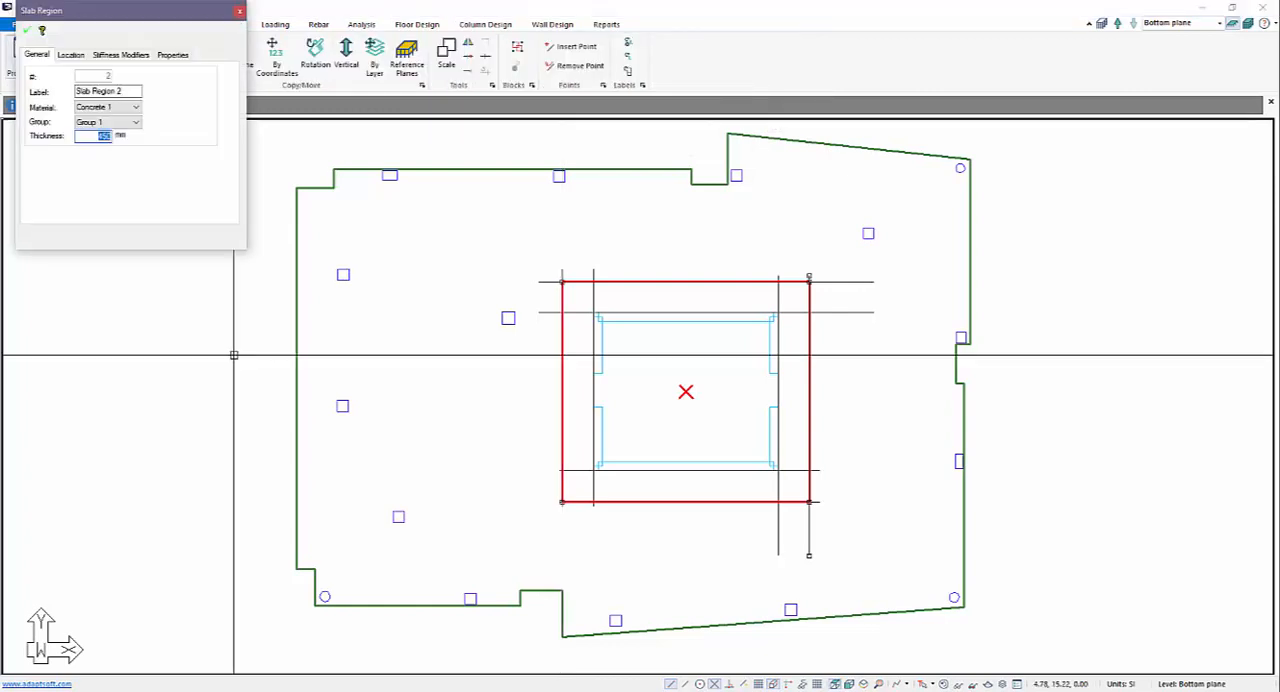
left_click_drag(175, 11, 550, 135)
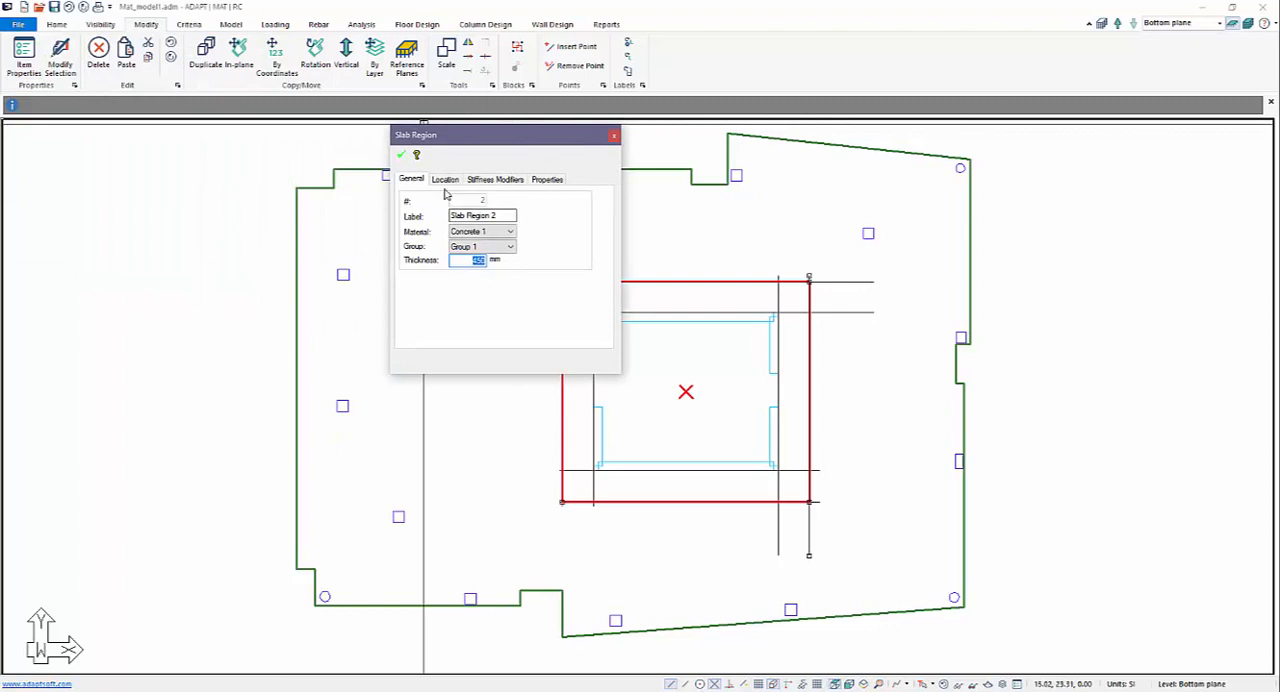
type("600")
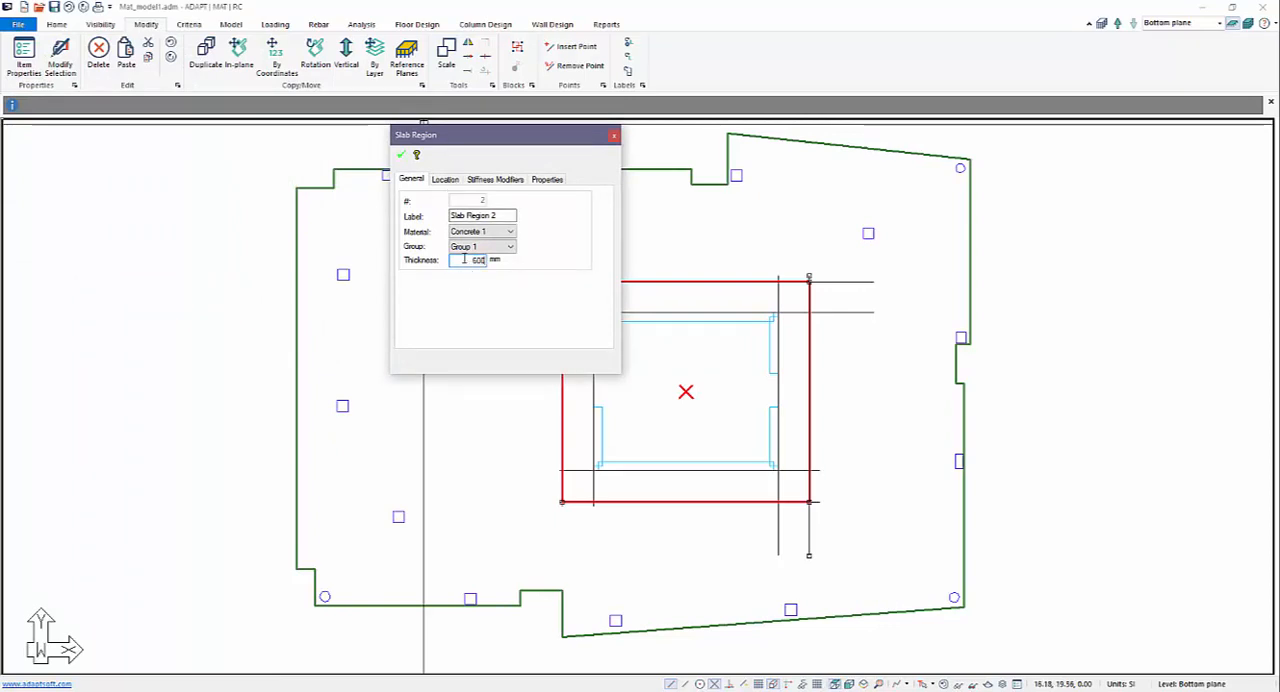
left_click(402, 159)
key("Escape")
Create a horizontal section cut through the core's upper walls, extending past the inner slab region on both sides, and examine the thickness transition.
scroll(606, 394, "down", 5)
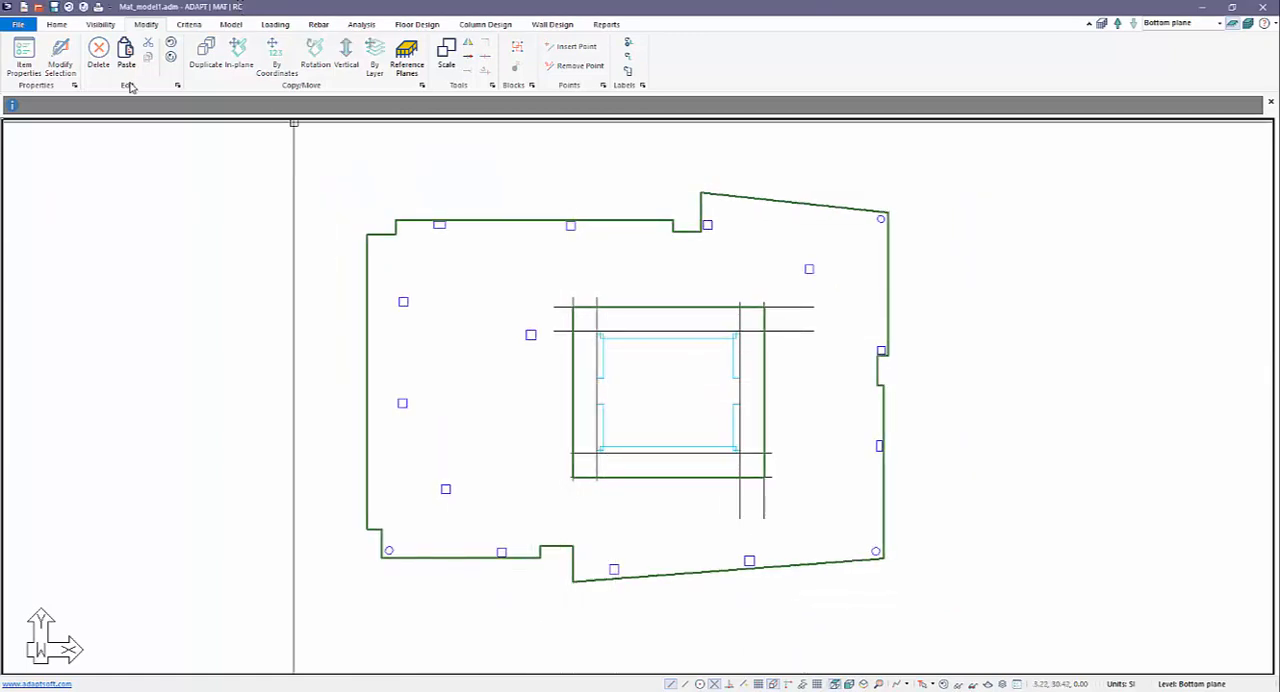
left_click(99, 24)
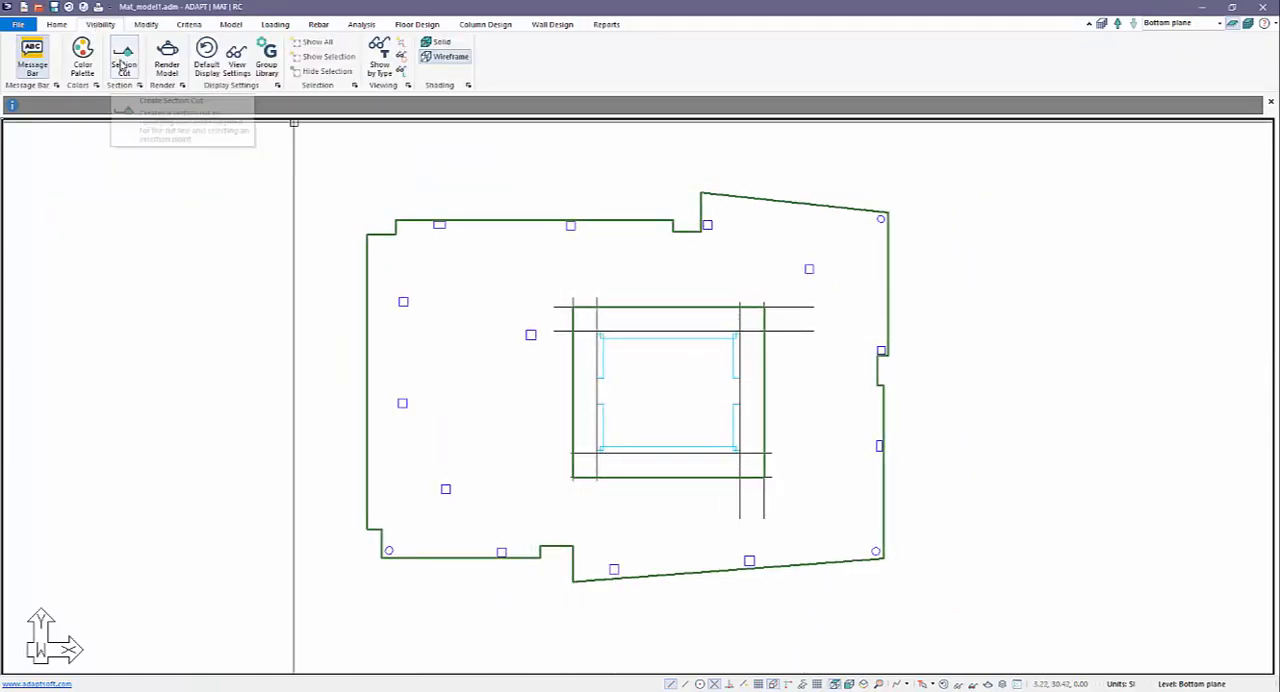
left_click(117, 55)
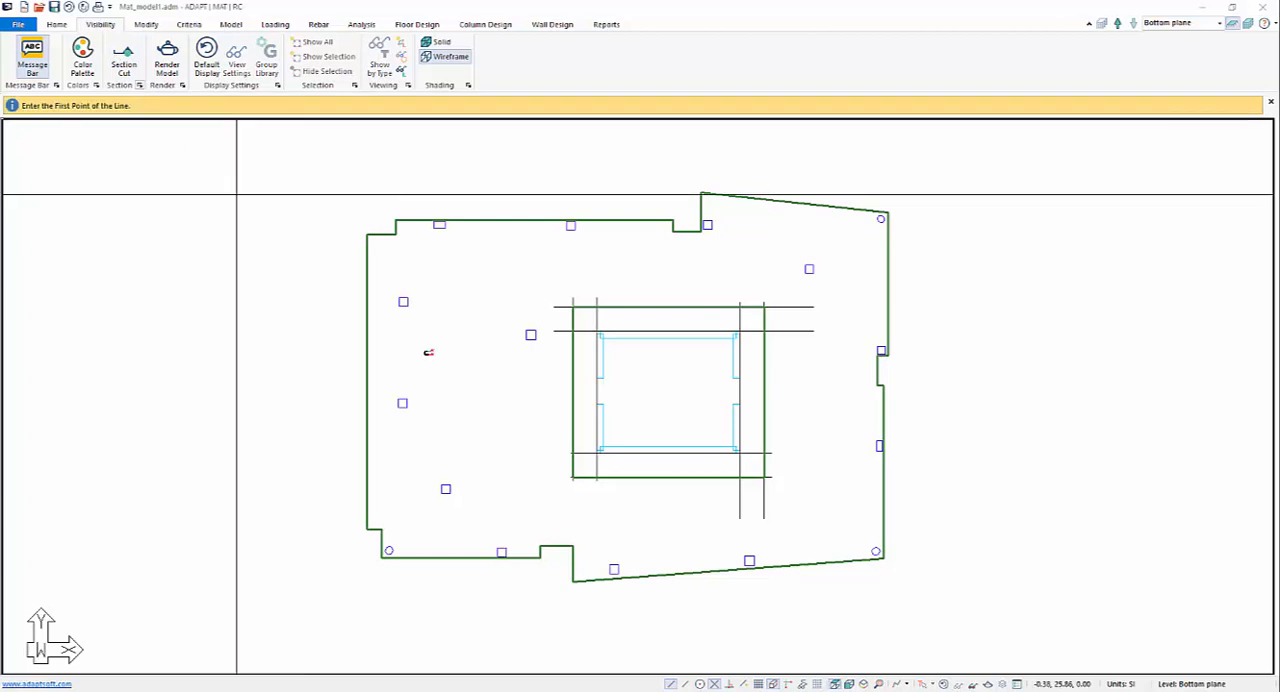
left_click(514, 363)
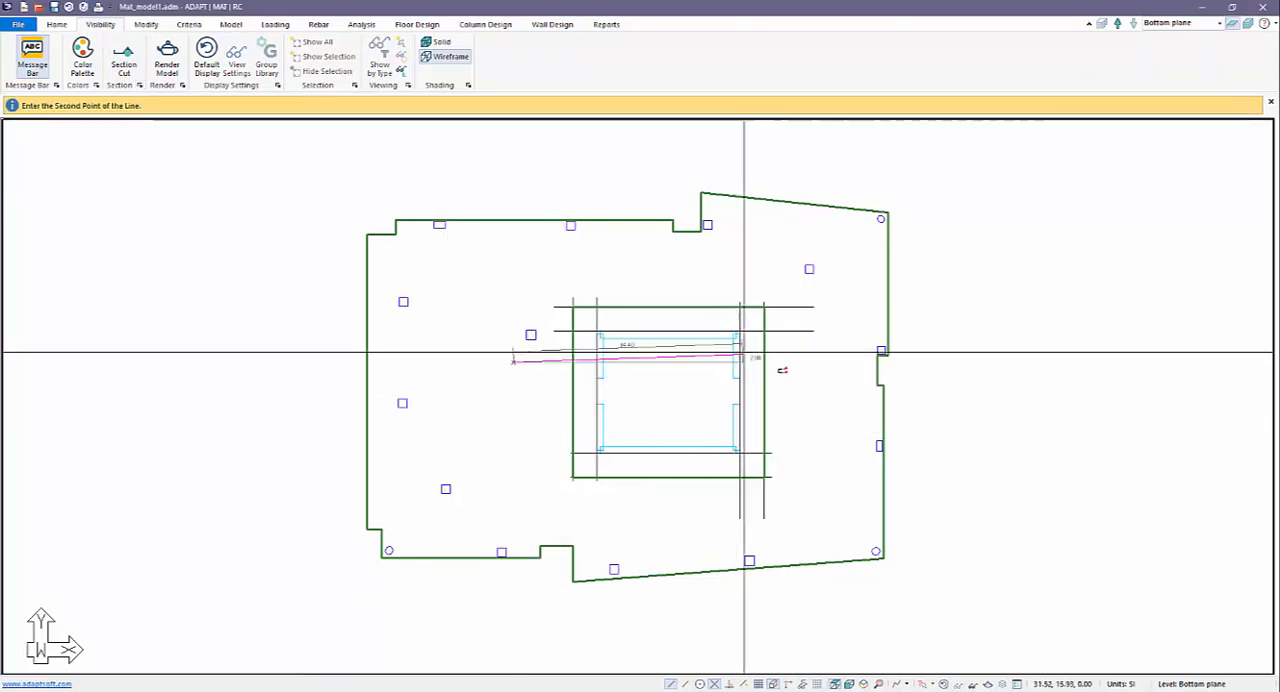
left_click(820, 362)
scroll(996, 440, "up", 5)
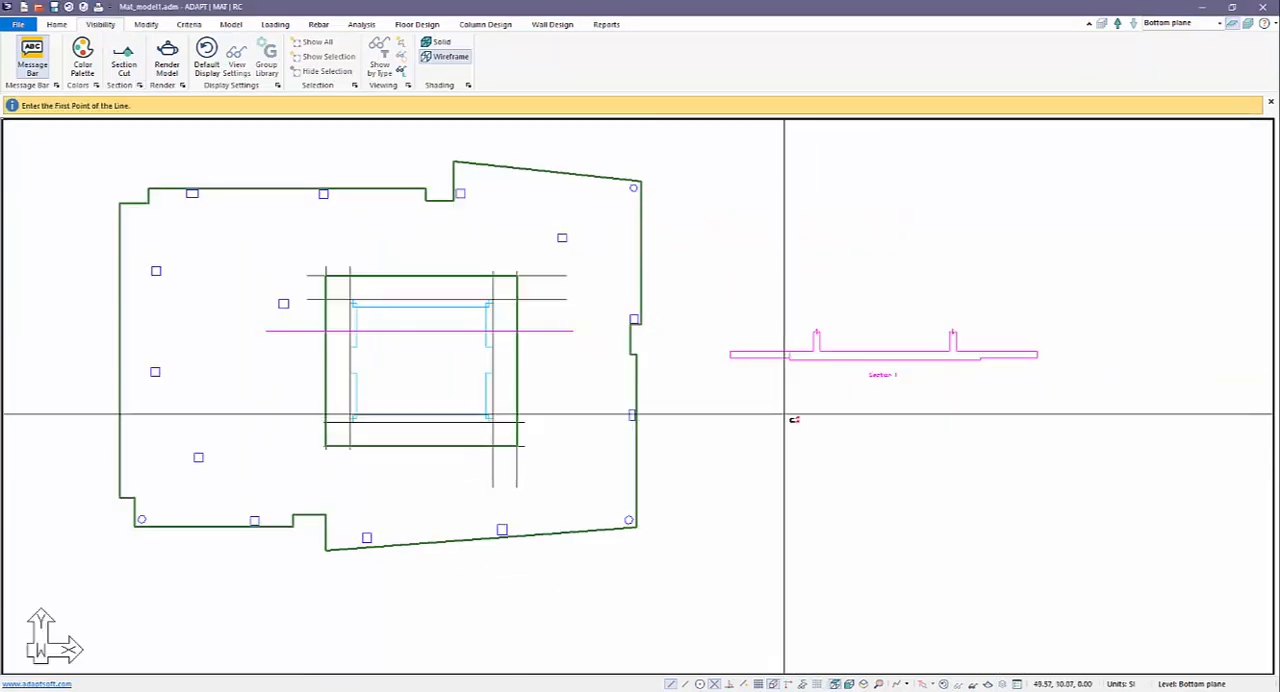
scroll(757, 379, "down", 4)
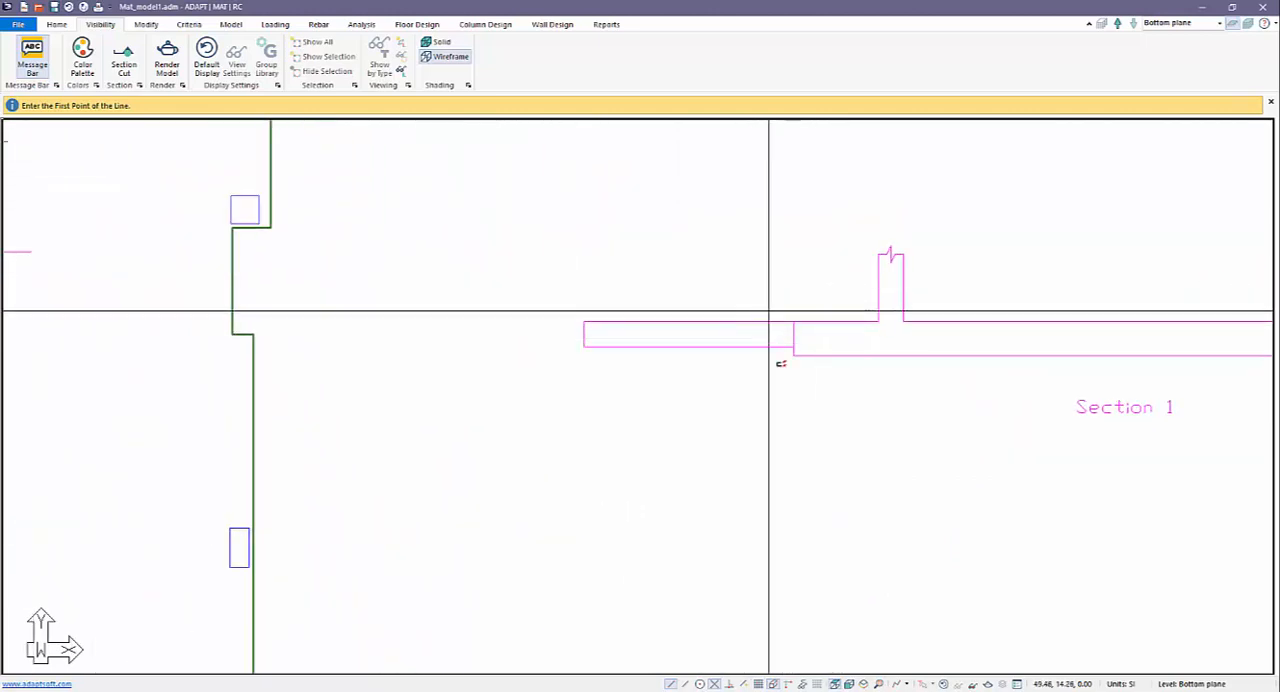
Leave the section cut command and delete the section line through the core together with its generated section drawing.
scroll(849, 373, "down", 2)
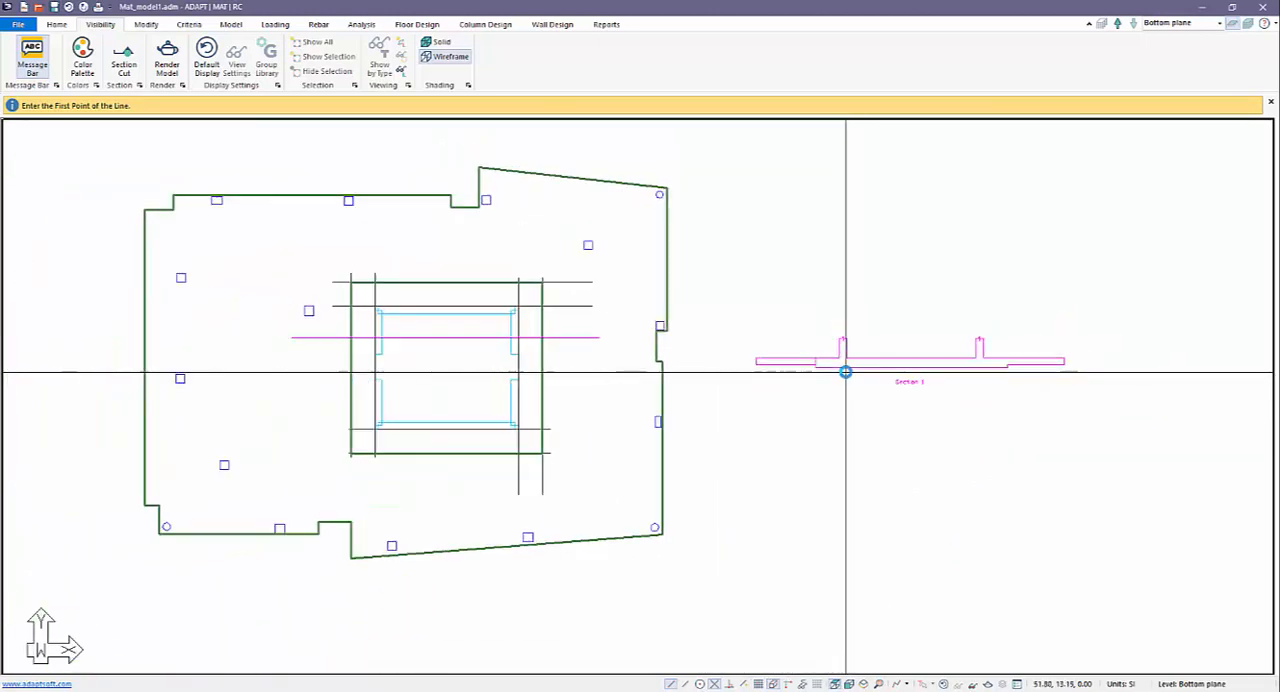
key("Escape")
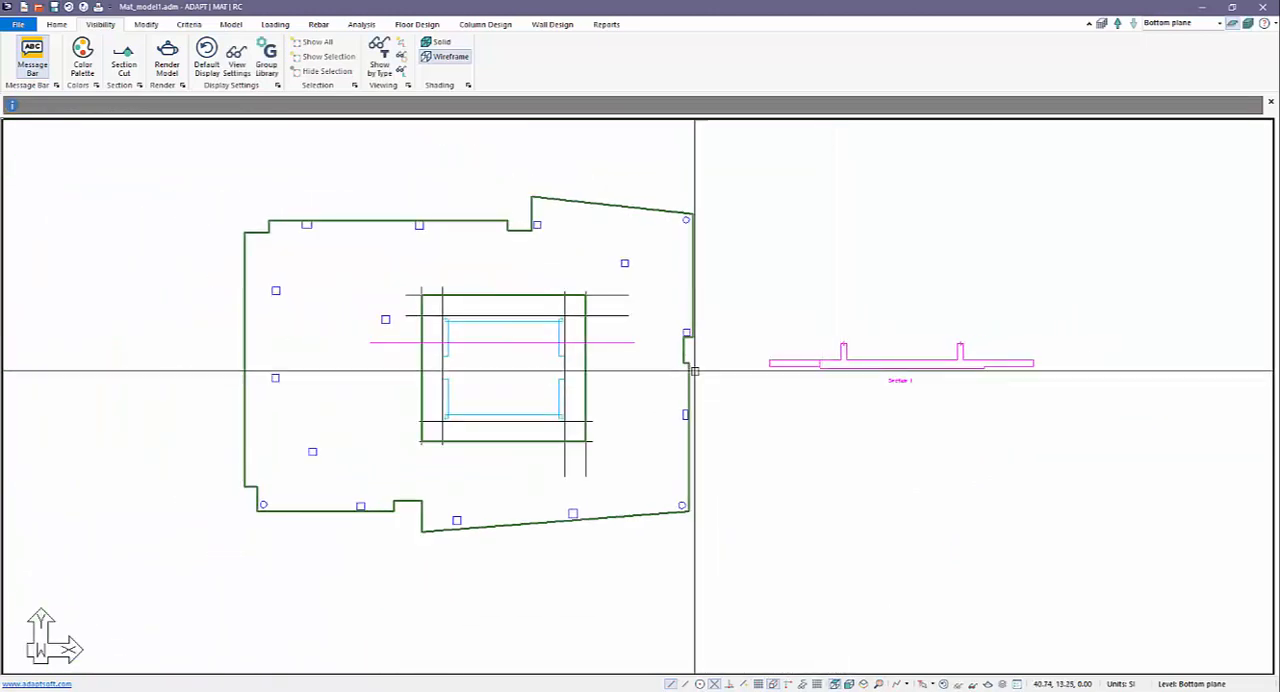
left_click(610, 342)
key("Delete")
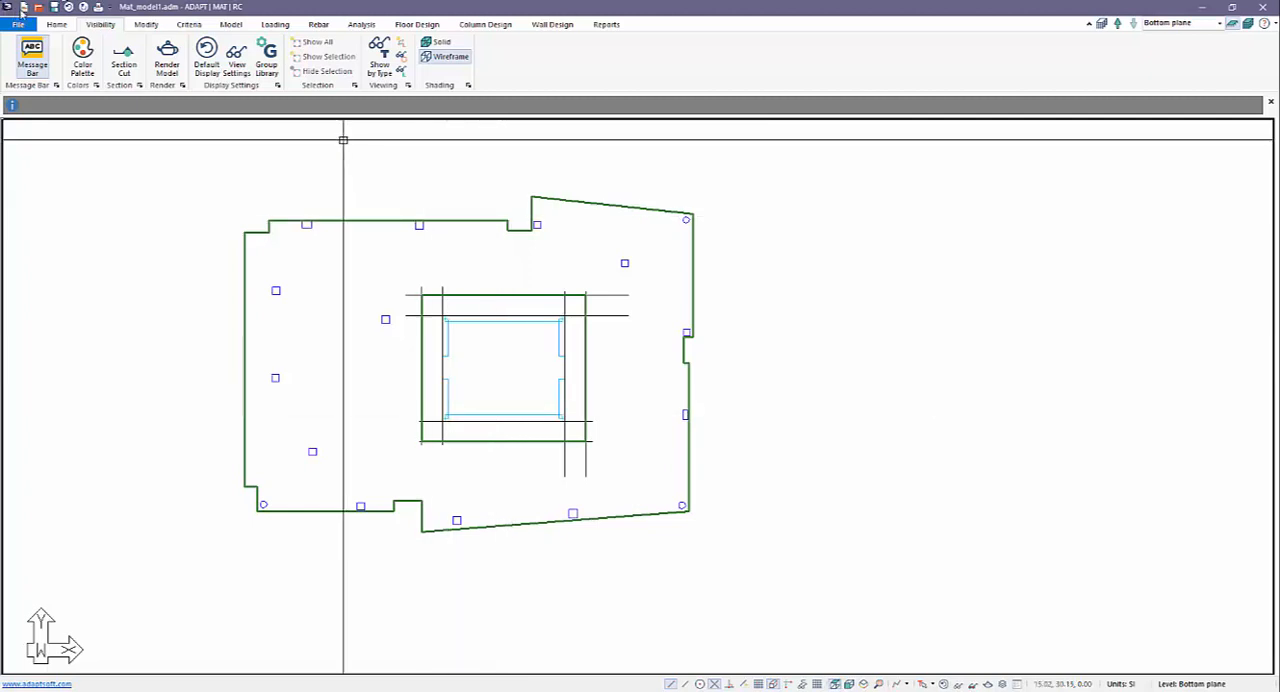
left_click(52, 24)
left_click(150, 62)
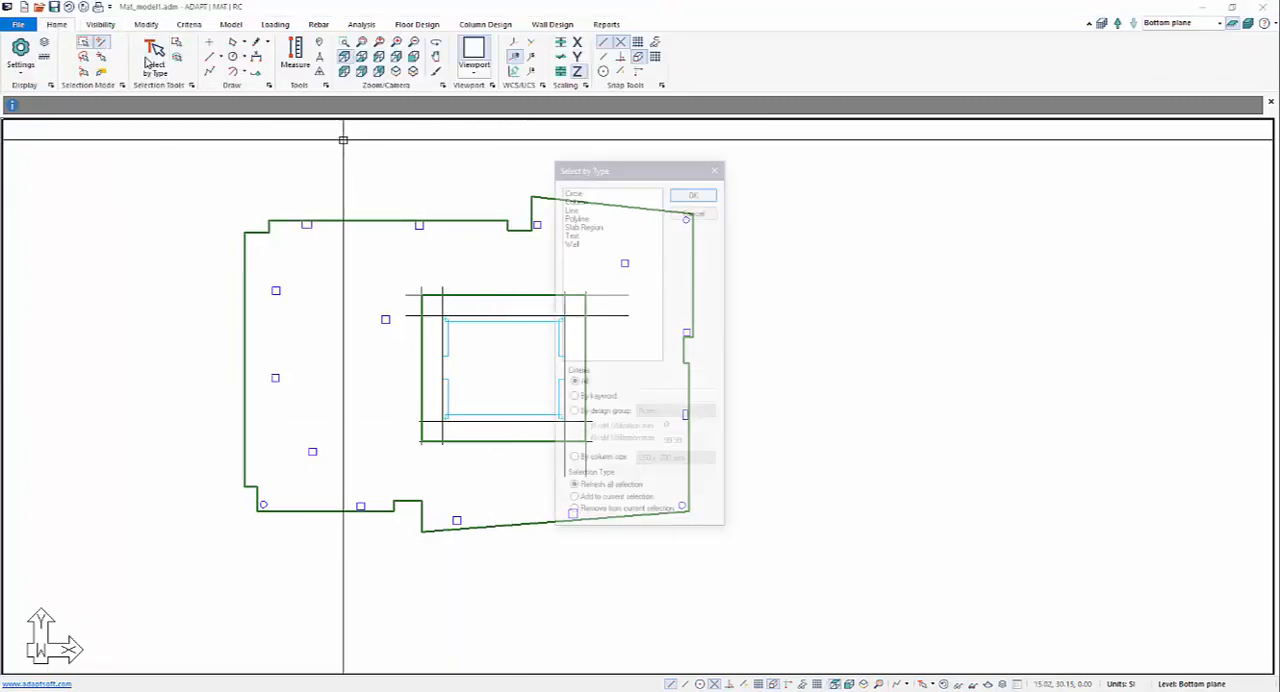
left_click(570, 207)
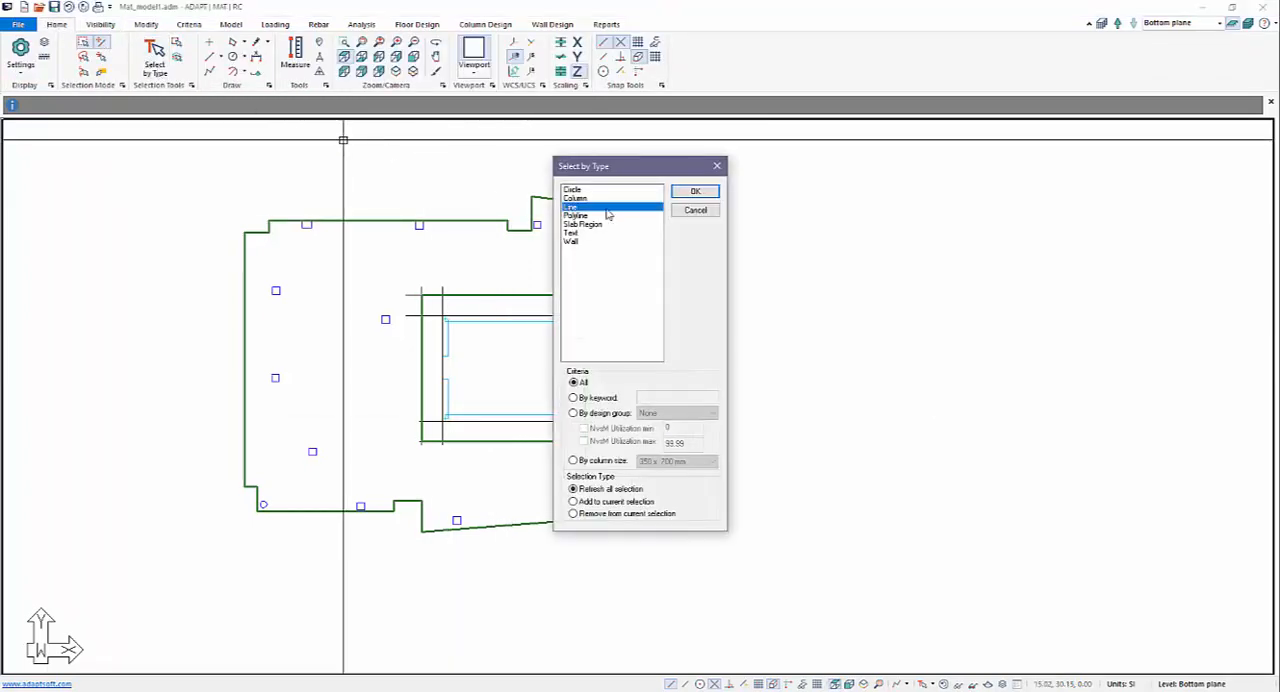
left_click(695, 191)
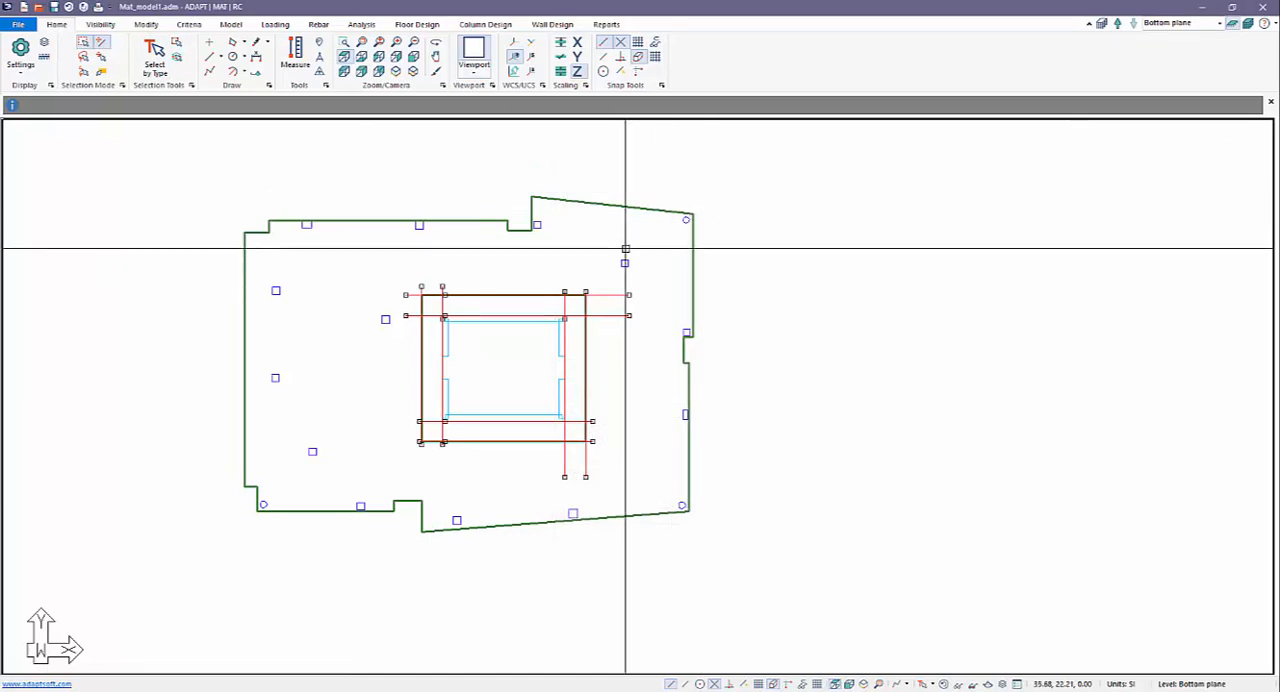
left_click_drag(624, 362, 612, 282)
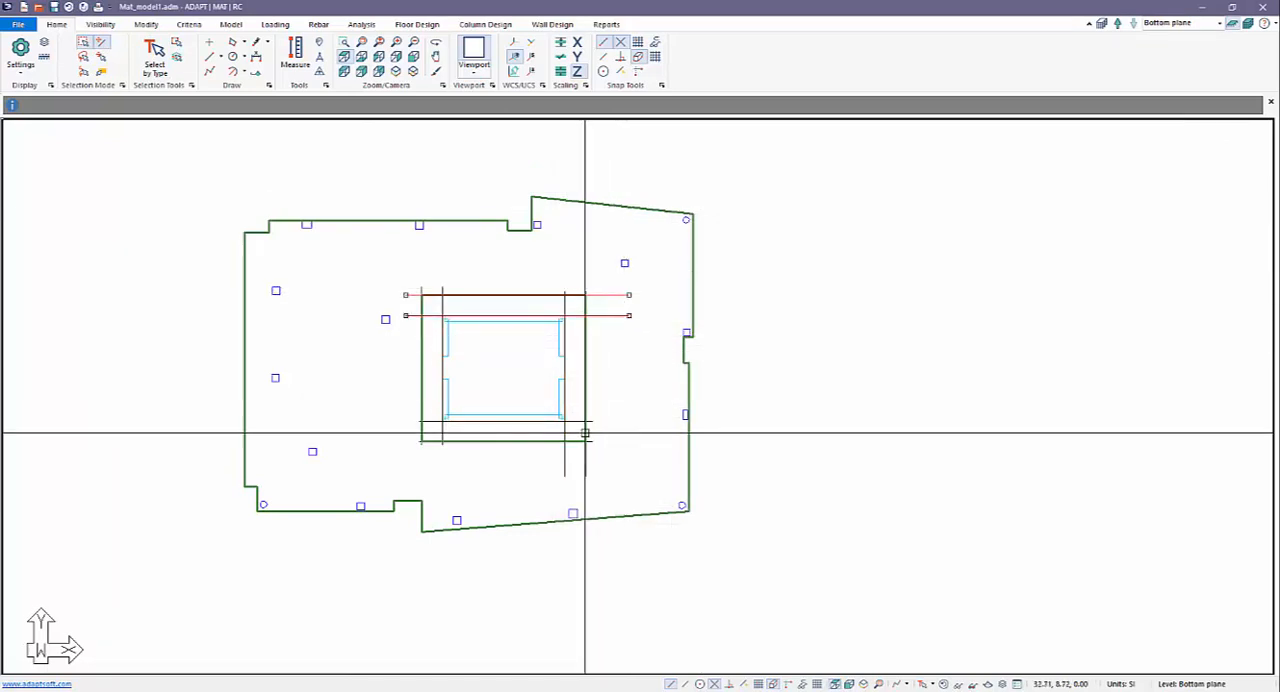
left_click(585, 451, "ctrl")
left_click(565, 464, "ctrl")
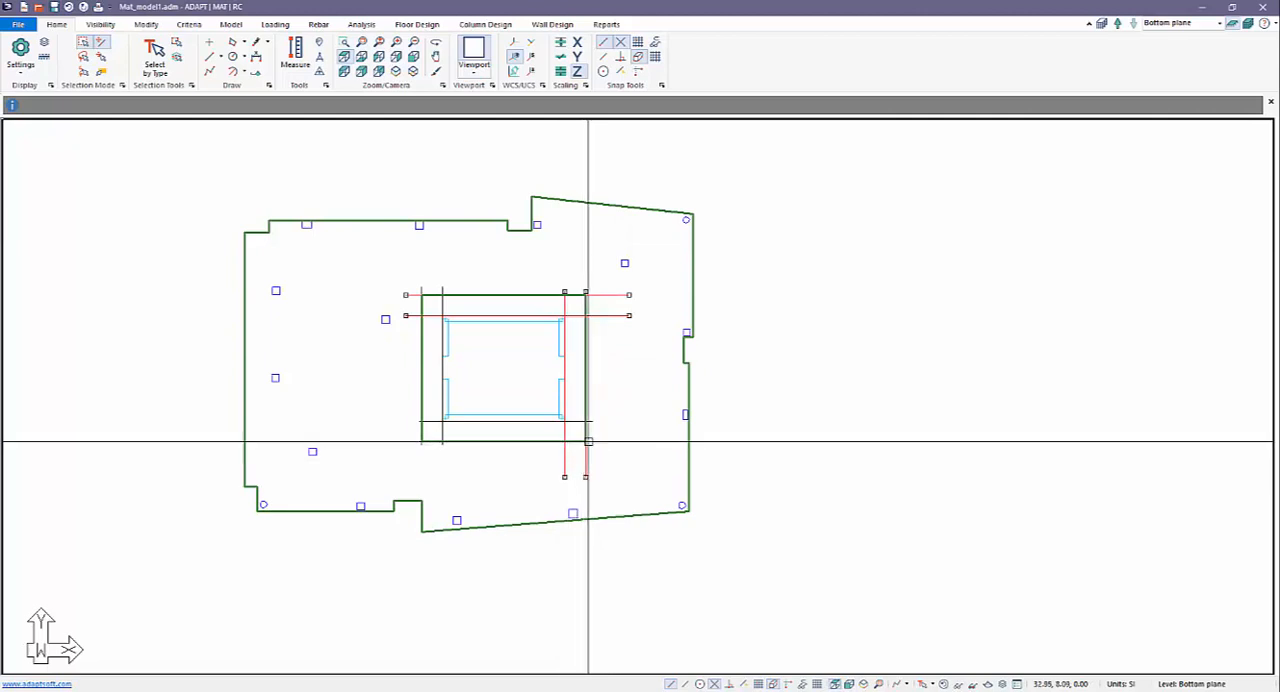
key("Escape")
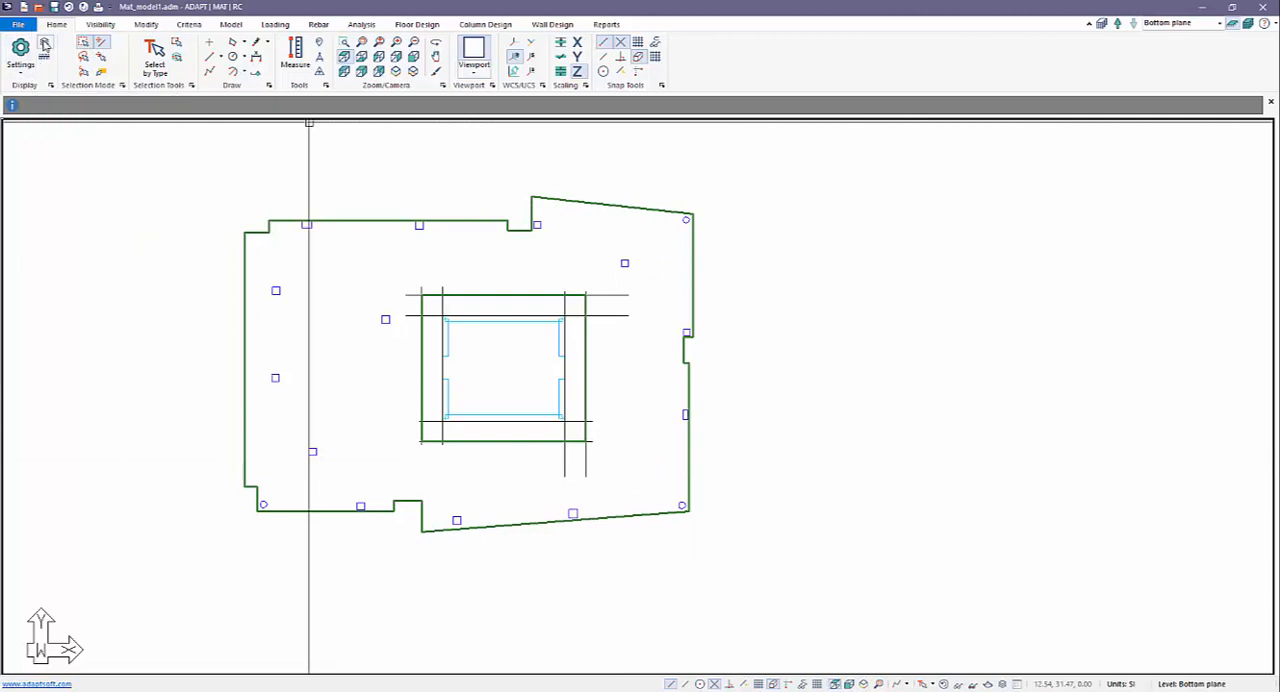
Turn off the ADAPT_Line layer to hide the guide lines around the core.
left_click(1002, 686)
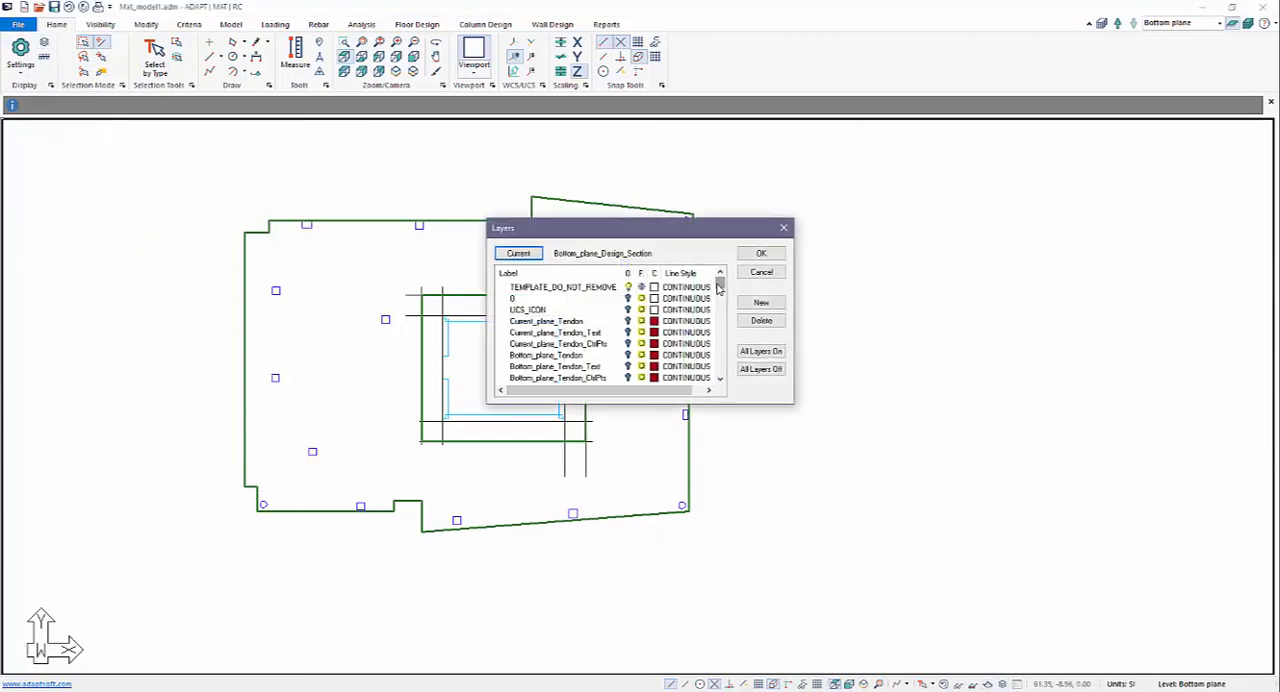
left_click_drag(720, 283, 712, 384)
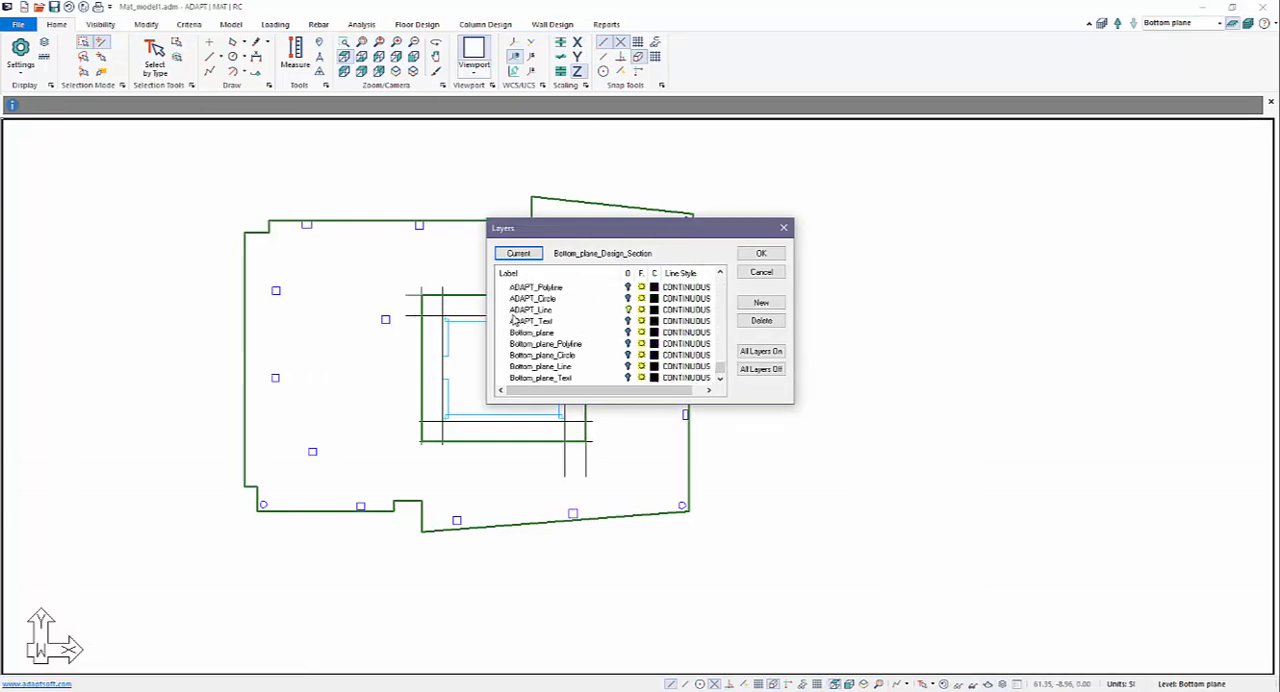
left_click(628, 310)
left_click(760, 253)
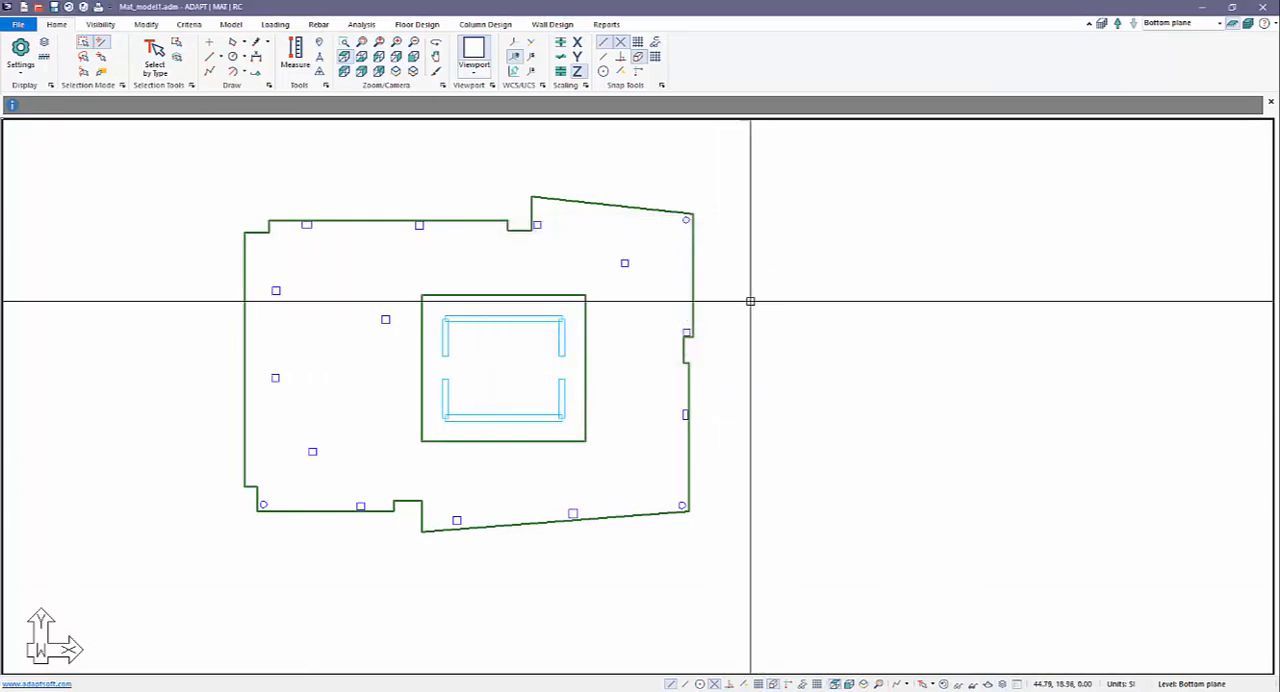
Render the model in 3D, orbit around it to examine the mat, columns and core walls, and close the rendered view.
scroll(747, 252, "up", 2)
scroll(628, 356, "down", 2)
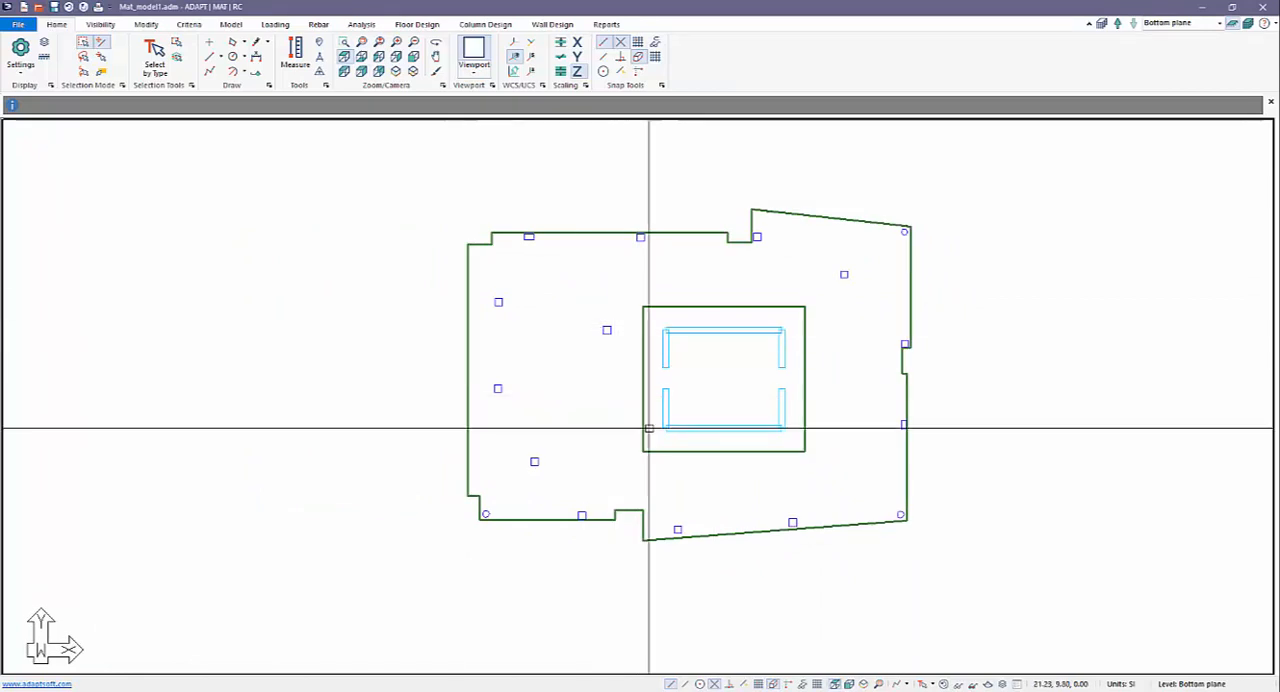
middle_click_drag(530, 362, 469, 357)
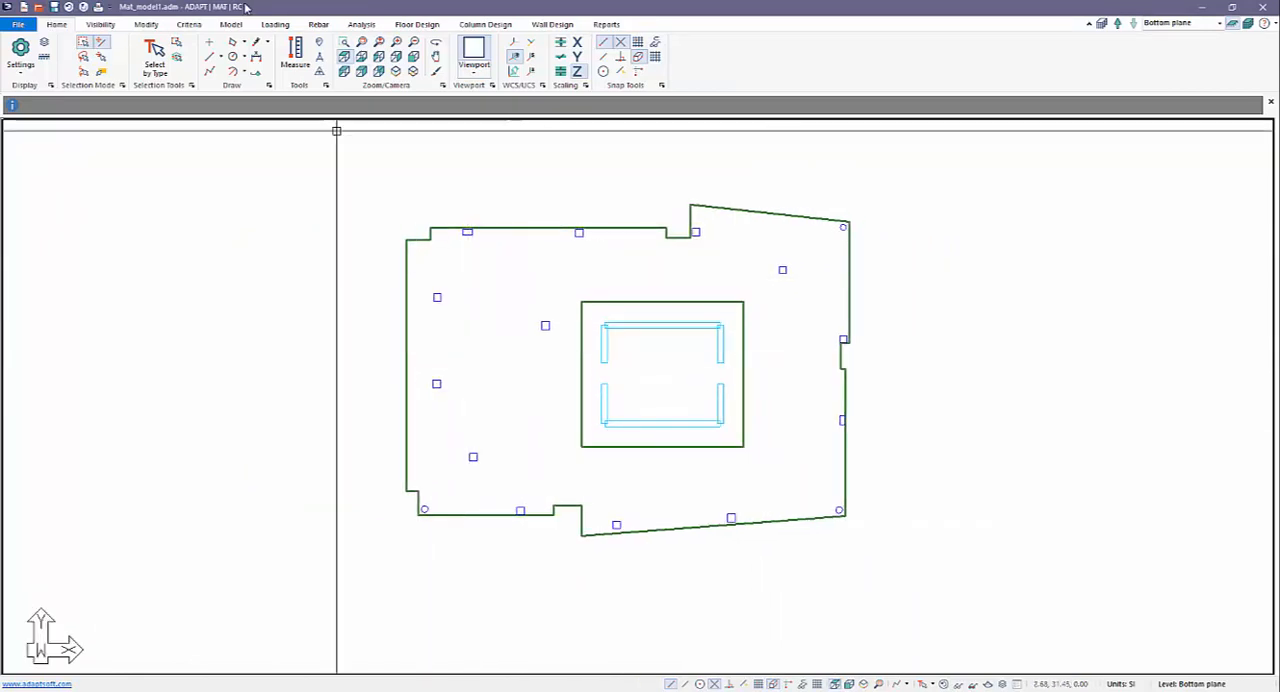
left_click(100, 24)
left_click(164, 58)
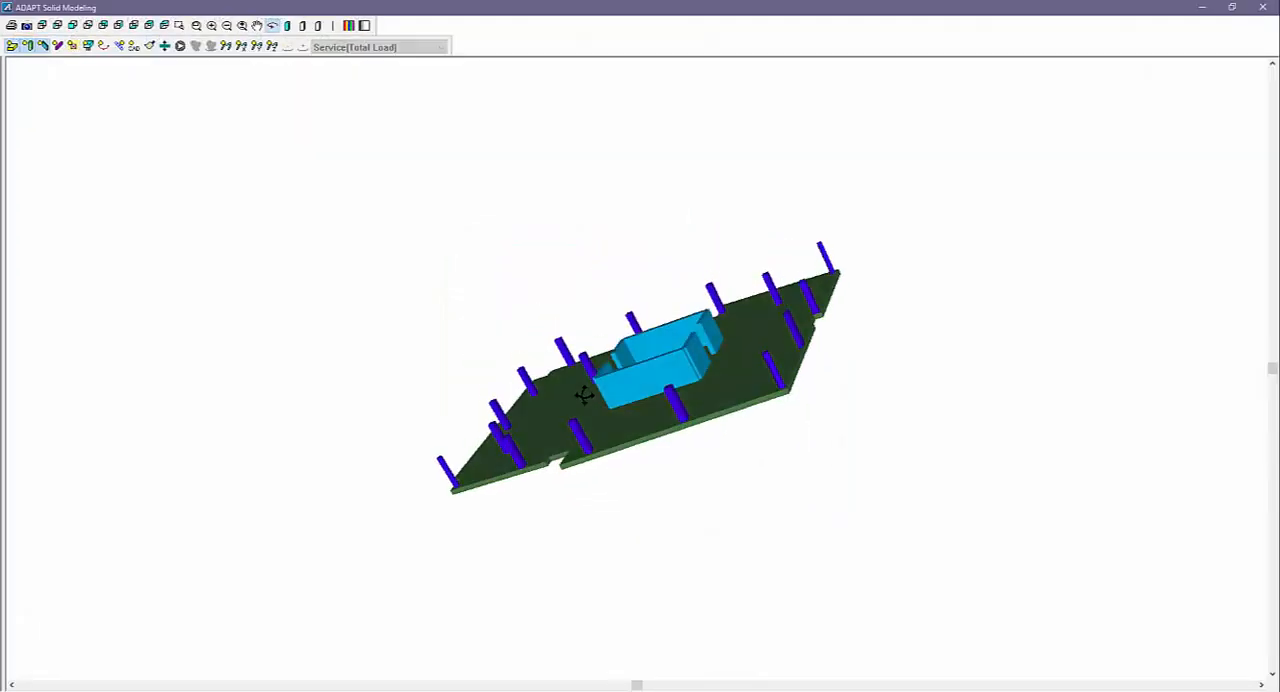
mouse_move(584, 395)
left_mouse_down()
mouse_move(577, 349)
mouse_move(566, 374)
mouse_move(594, 380)
mouse_move(620, 415)
mouse_move(606, 465)
mouse_move(600, 372)
mouse_move(600, 391)
left_mouse_up()
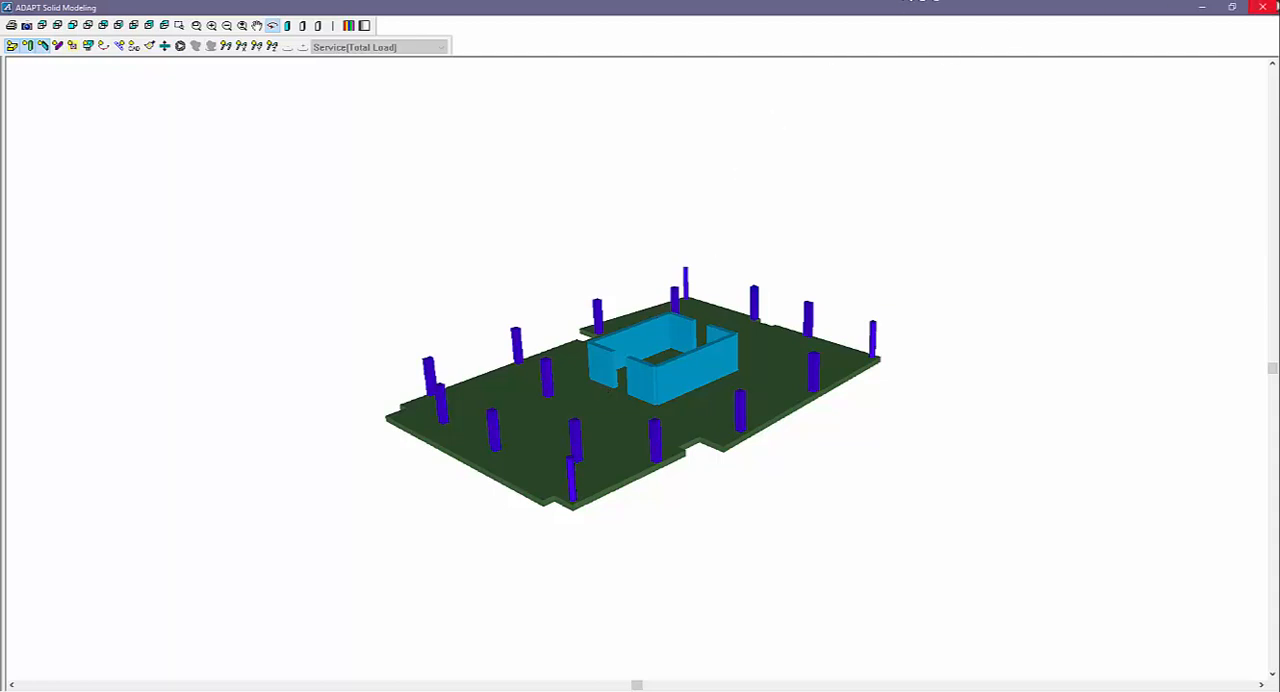
left_click(1262, 7)
Check the Bottom plane entry in the Reference Plane Manager and close the manager.
scroll(669, 275, "down", 2)
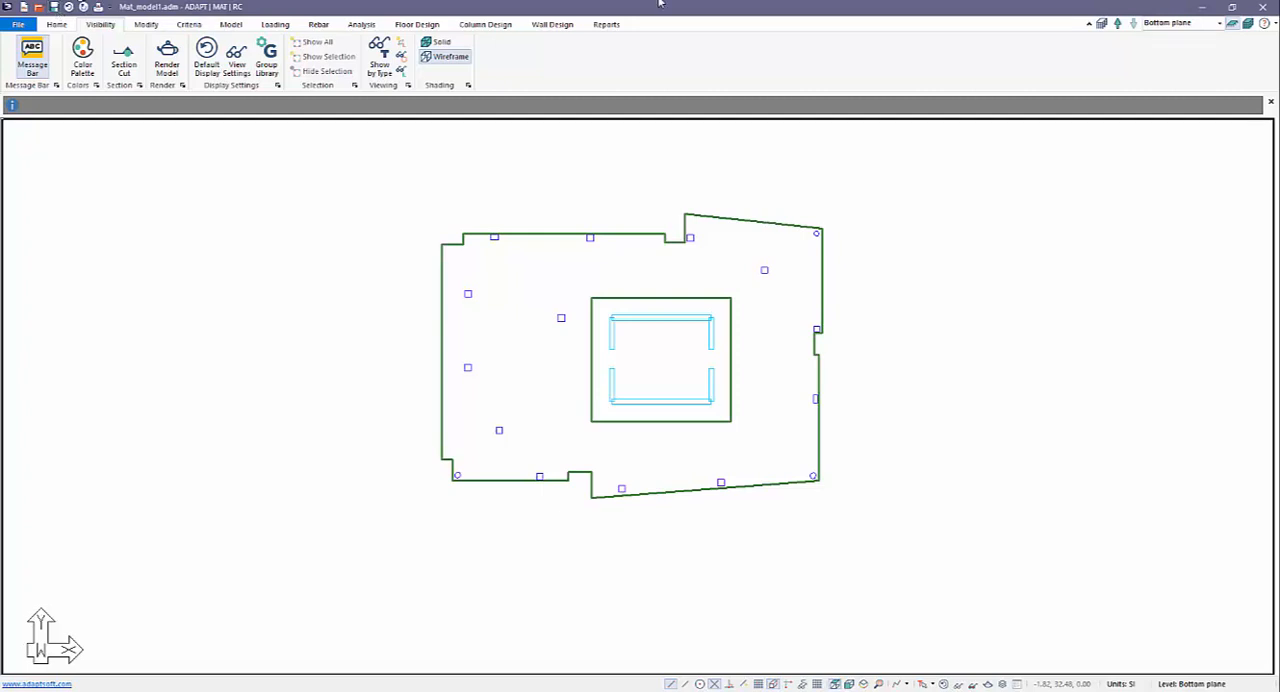
left_click(1103, 25)
left_click(481, 318)
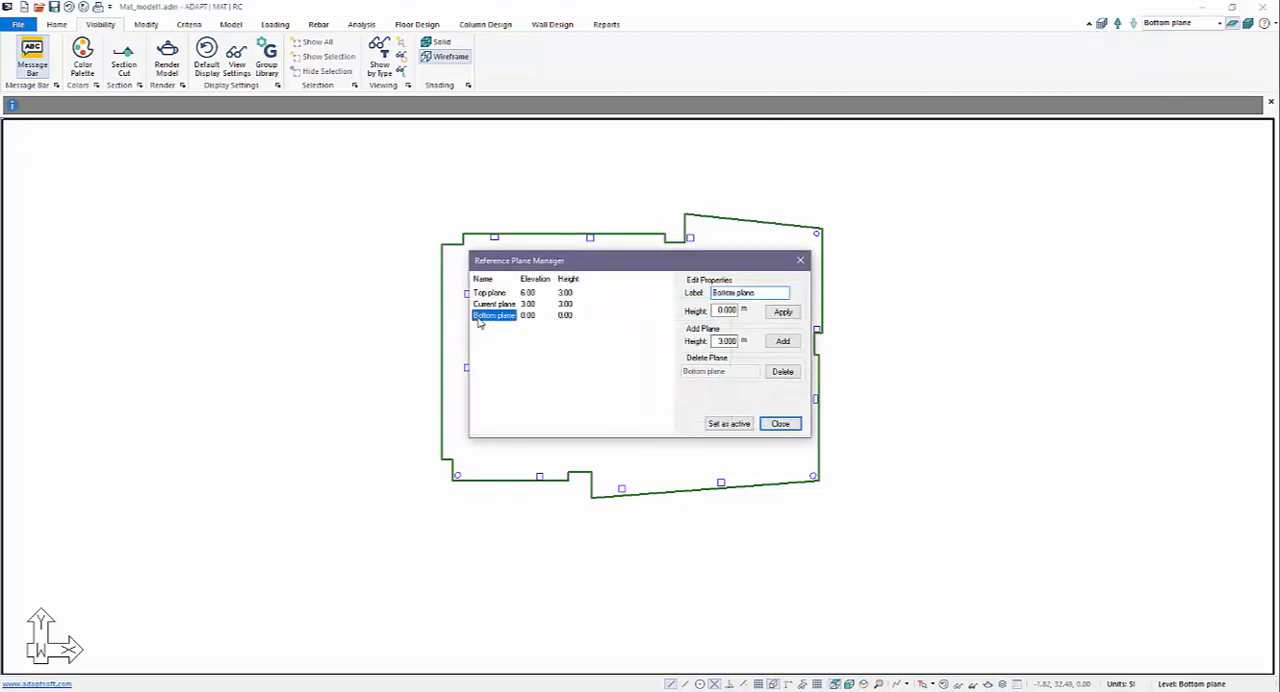
left_click(780, 424)
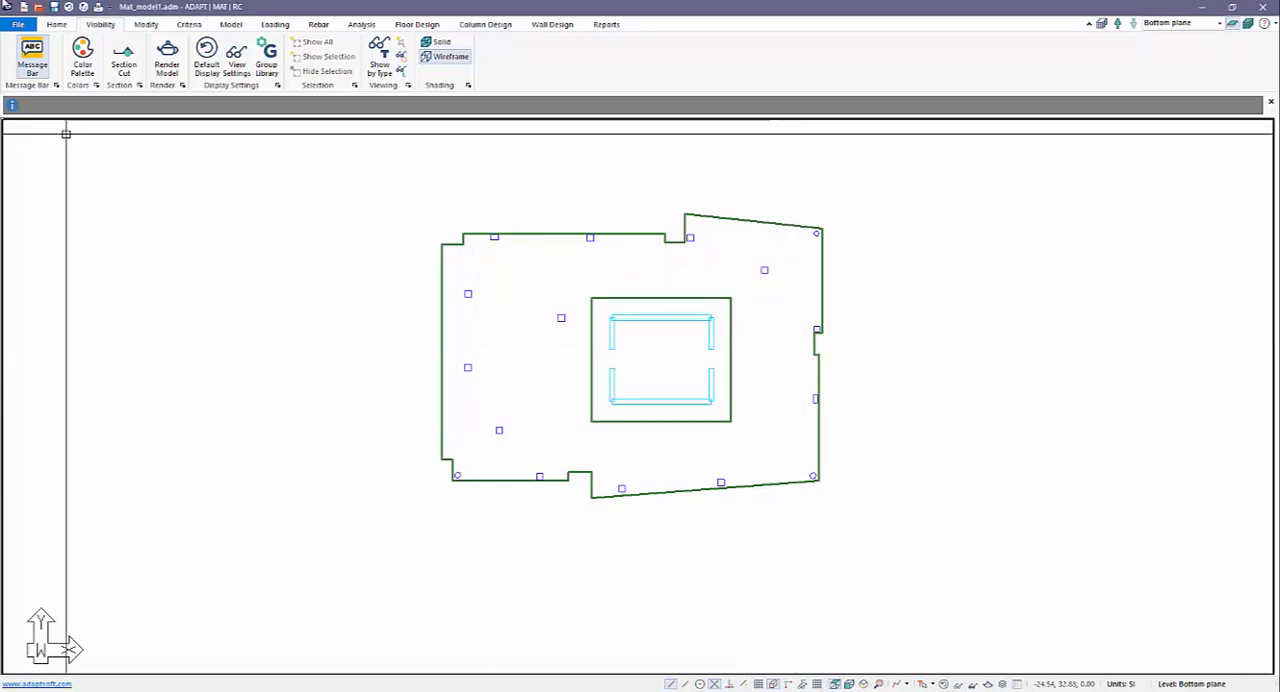
Create a four-corner area spring enclosing the whole mat and accept its soil support with kzz 2.715E-2 N/mm3, compression only.
left_click(235, 26)
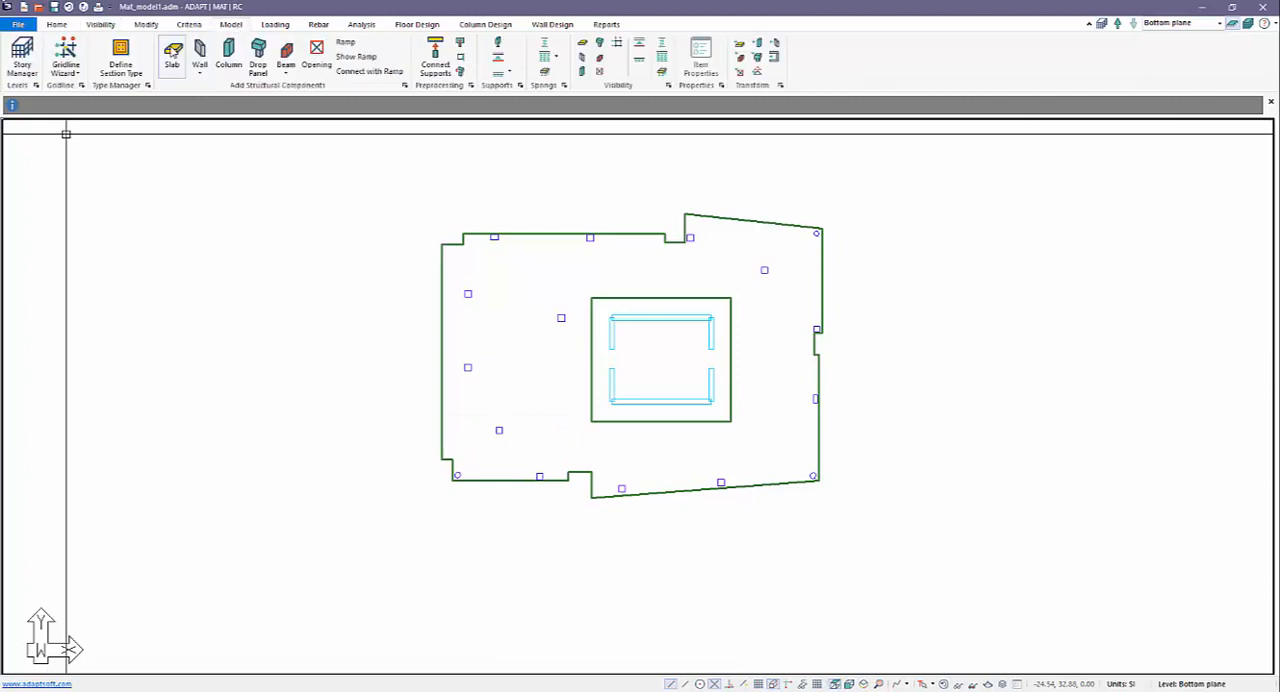
left_click(545, 73)
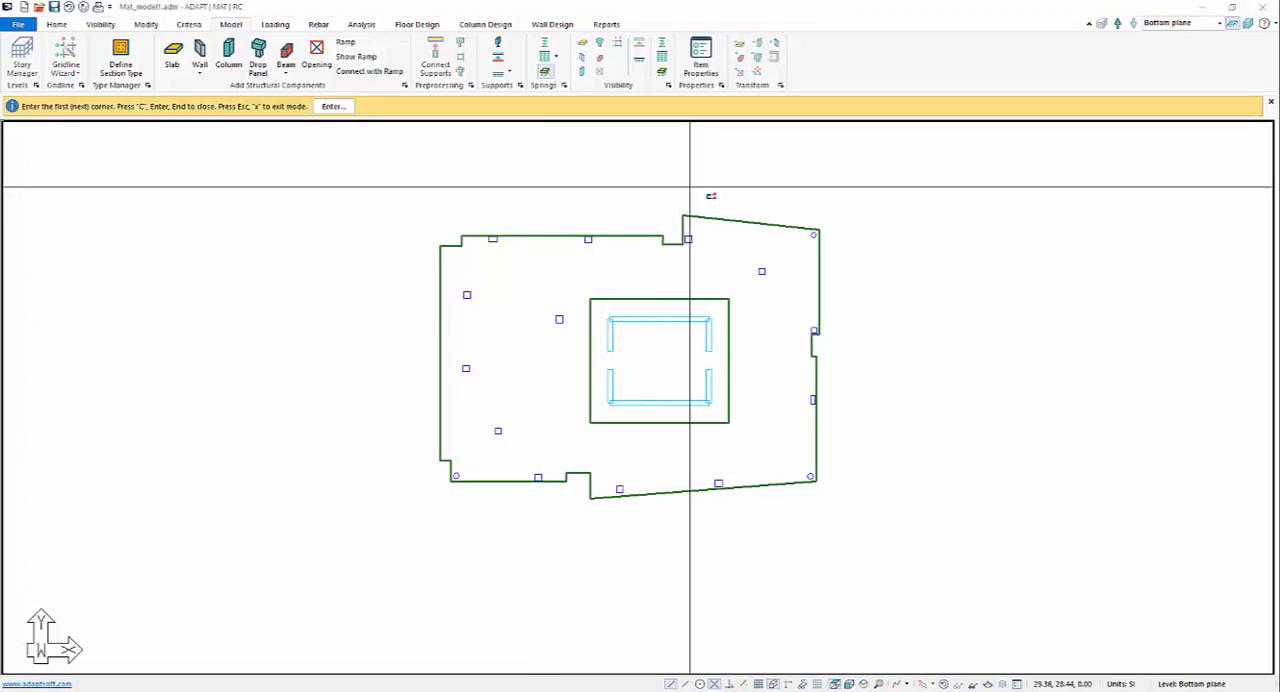
left_click(391, 197)
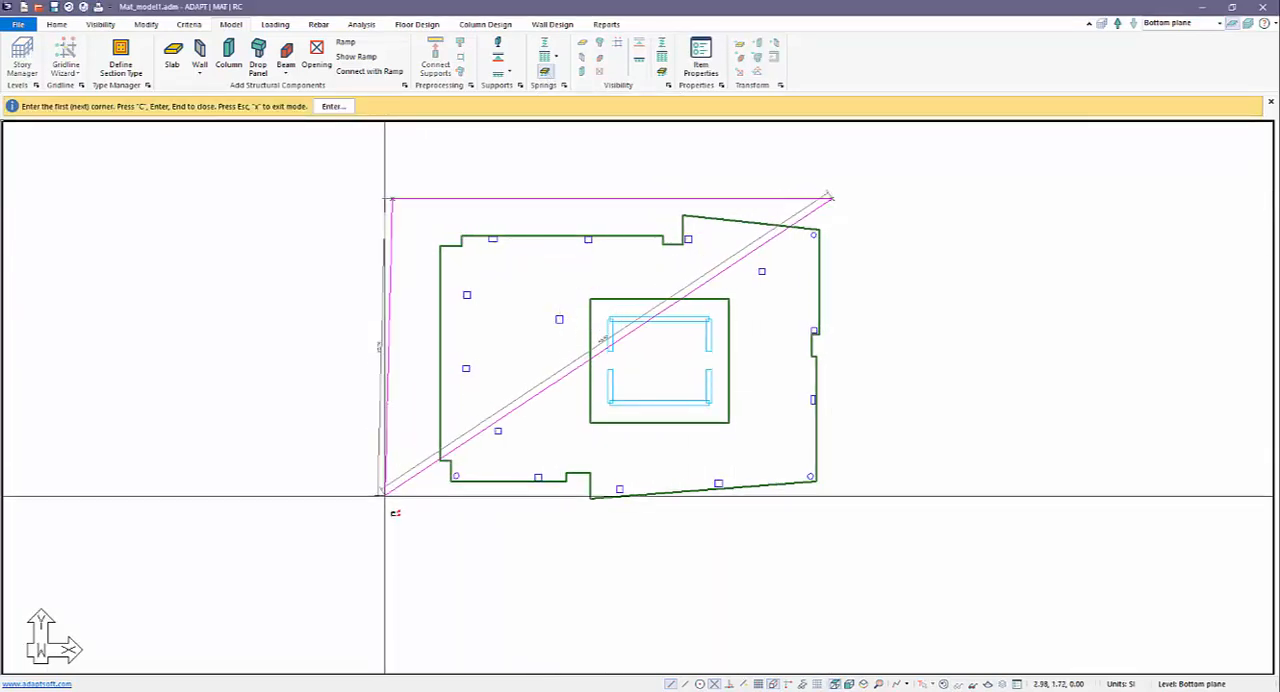
left_click(391, 545)
left_click(843, 525)
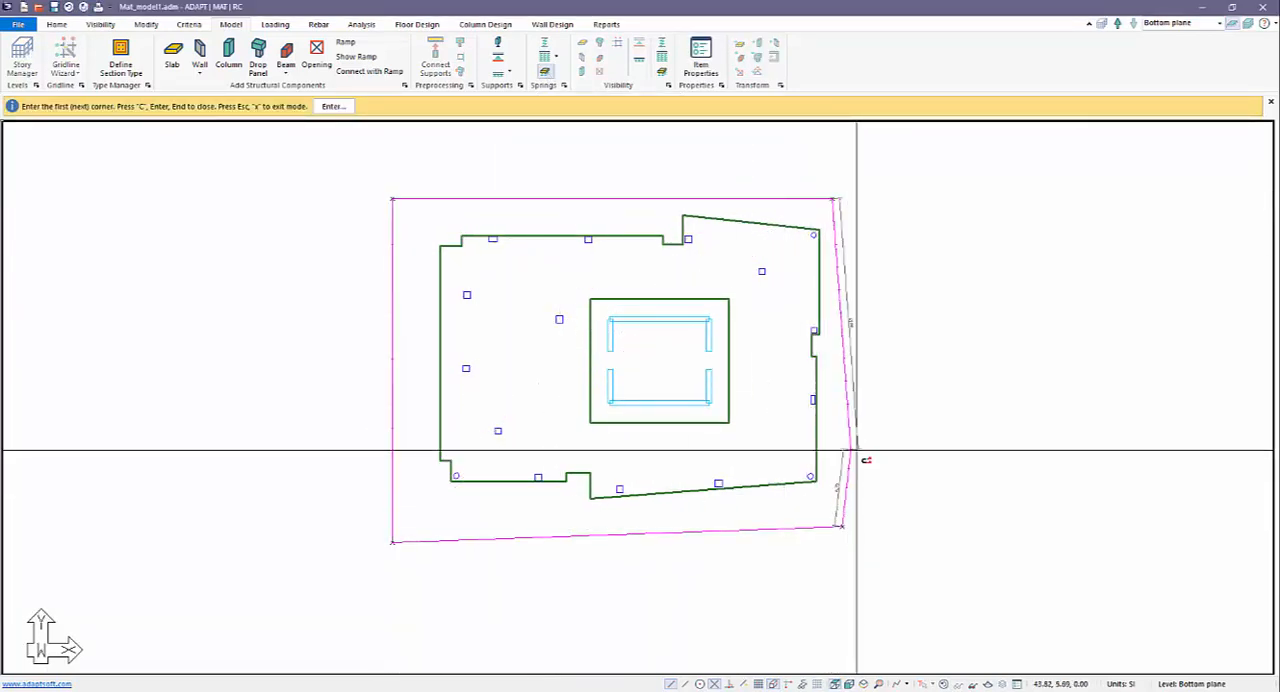
key("Return")
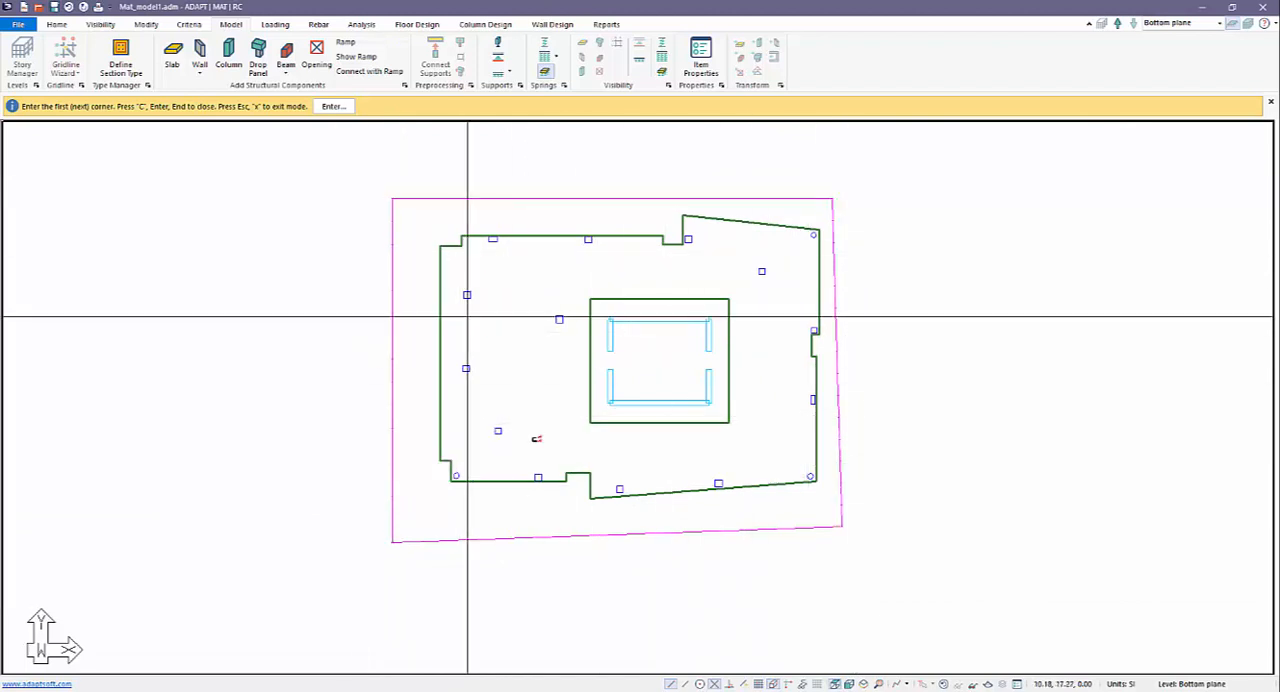
right_click(297, 294)
left_click(300, 297)
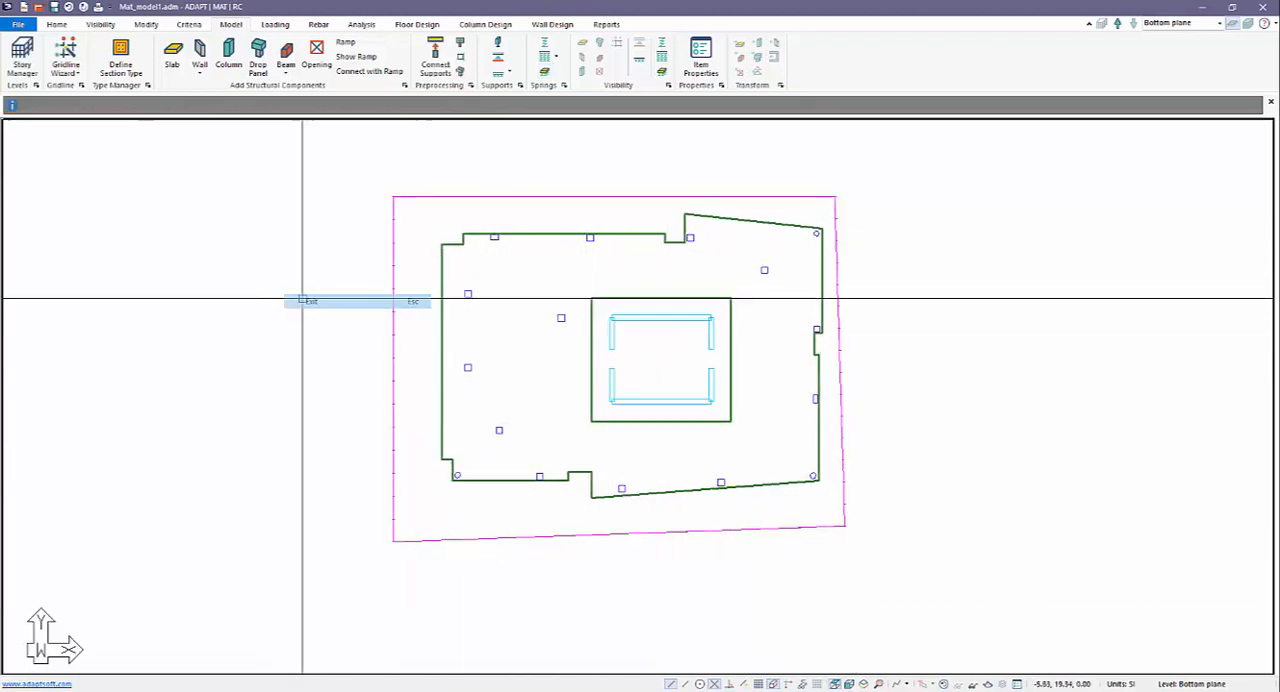
double_click(393, 262)
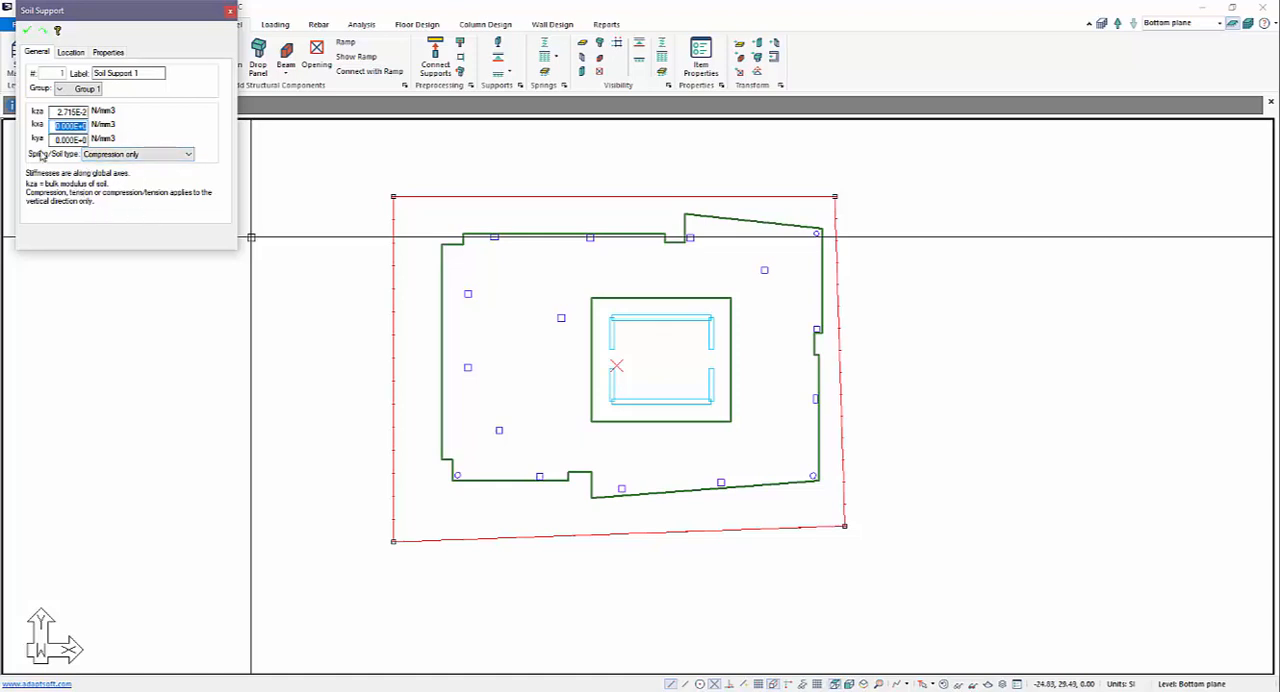
left_click(27, 31)
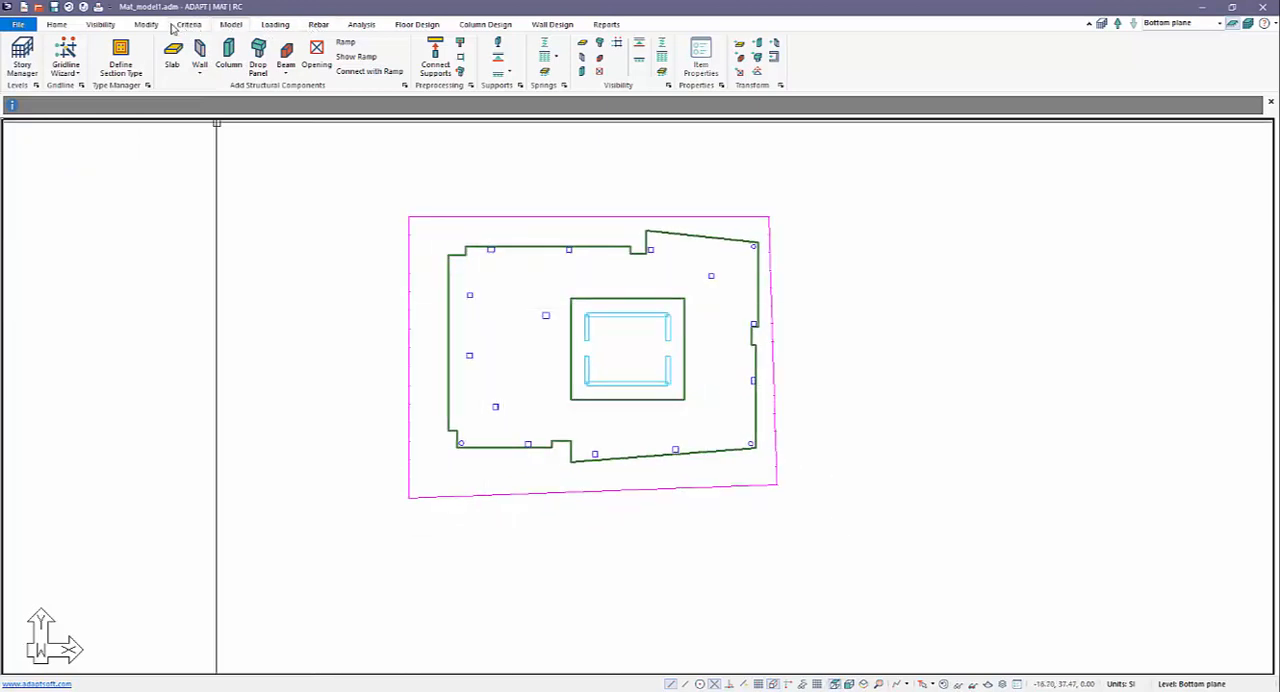
Create a smaller four-corner area spring inside the mat, reaching from the area west of the core into the core.
left_click(145, 25)
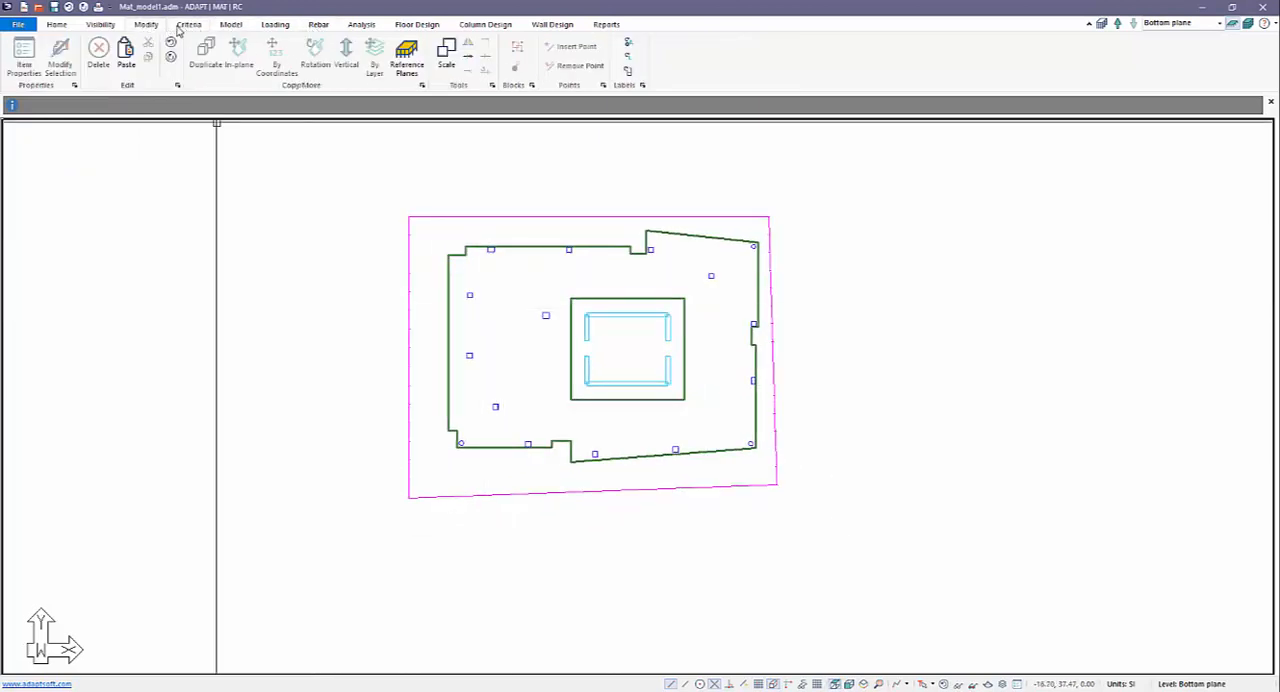
left_click(228, 25)
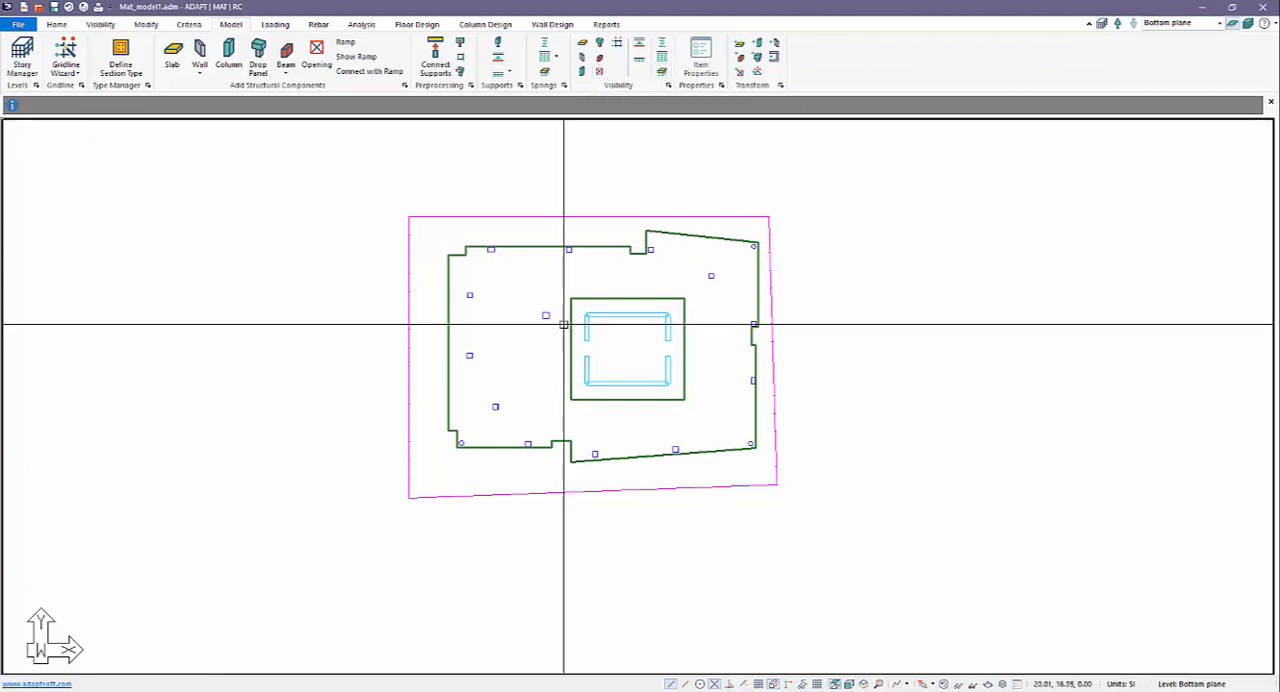
left_click(543, 72)
left_click(504, 292)
left_click(500, 378)
left_click(618, 376)
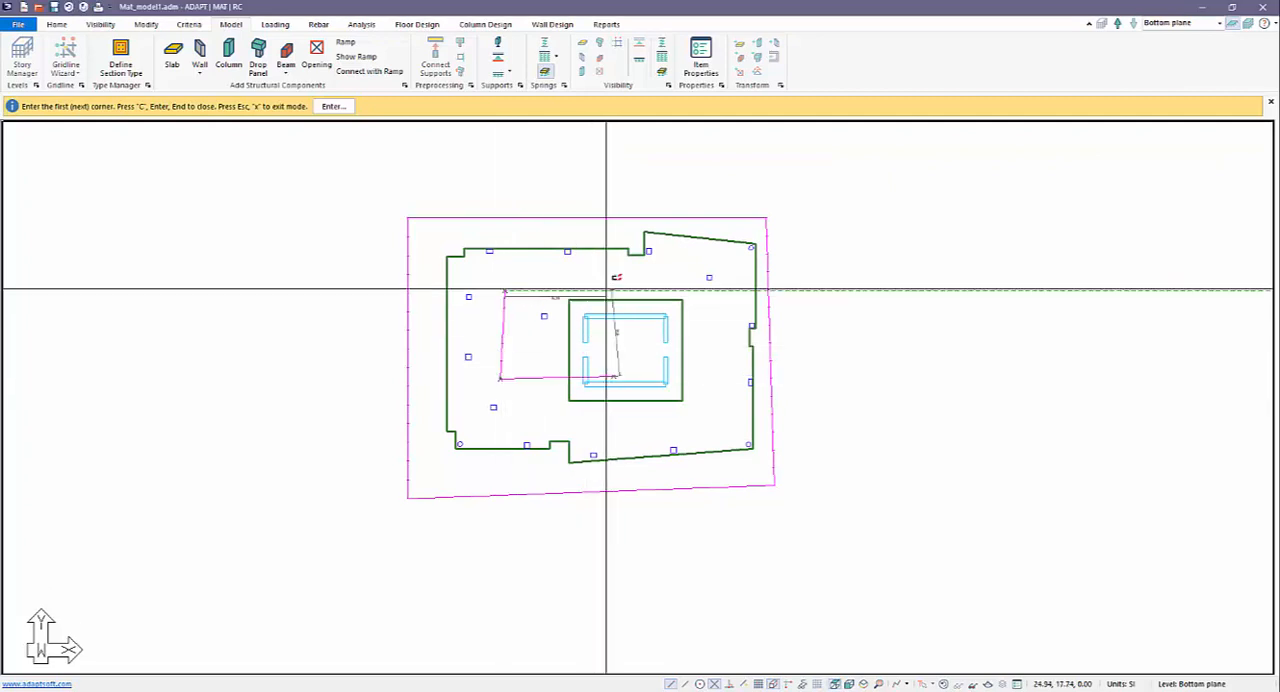
left_click(611, 272)
key("c")
scroll(521, 288, "up", 5)
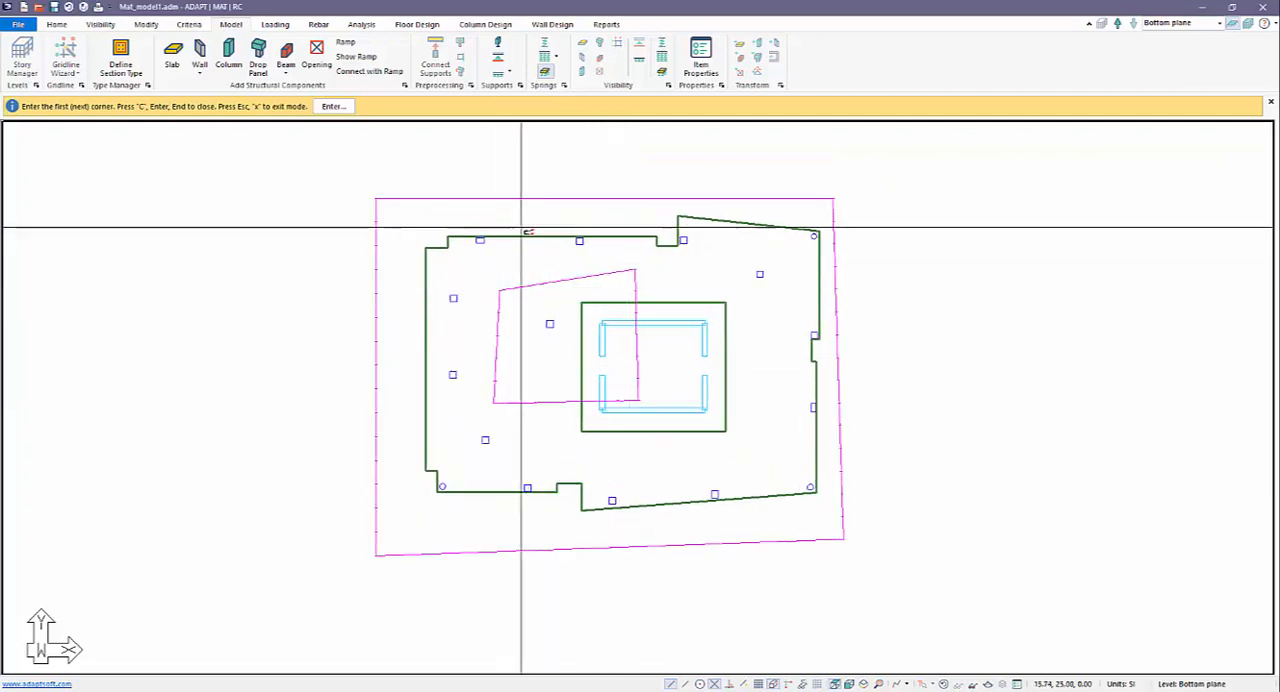
right_click(534, 162)
left_click(555, 172)
Set the smaller area spring's kzz stiffness to 5.000E-2 N/mm3.
left_click(553, 279)
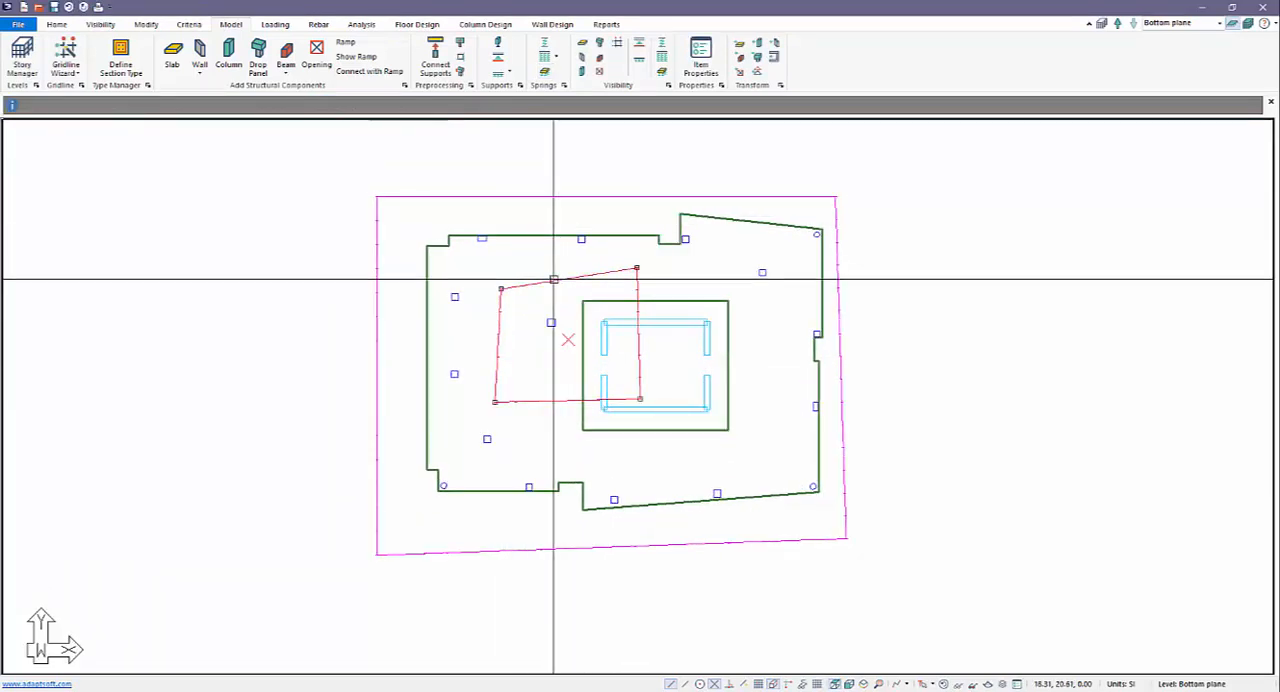
double_click(553, 279)
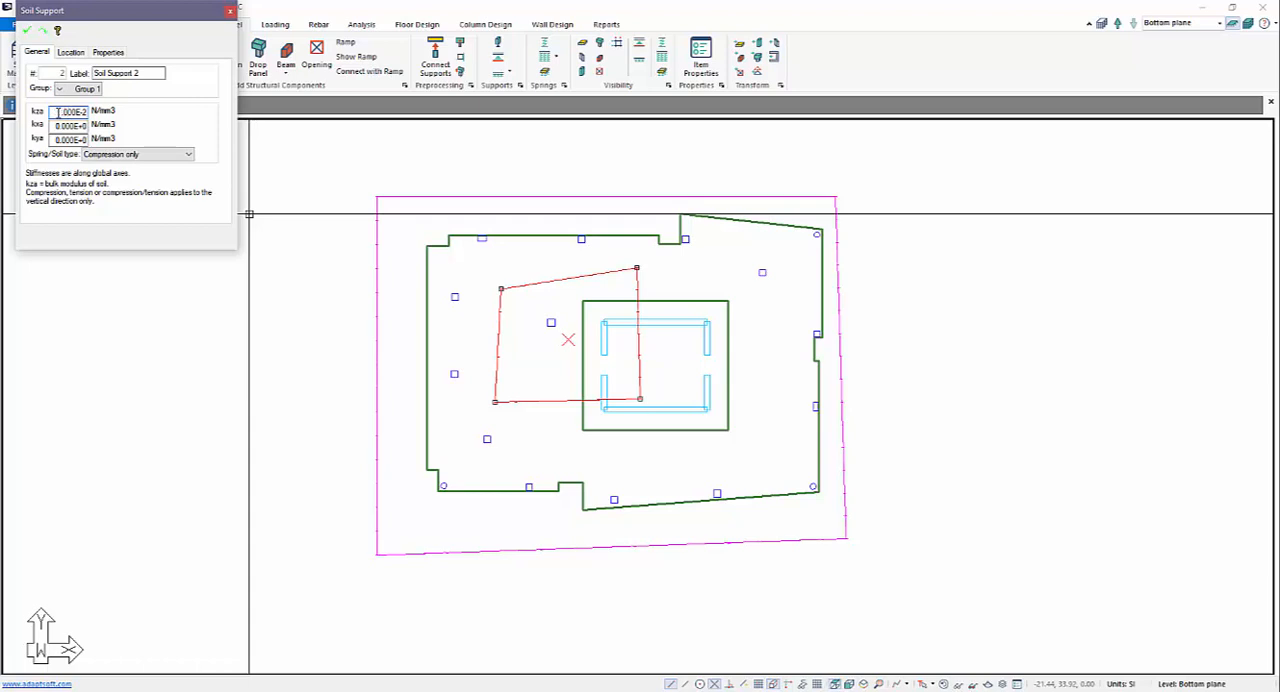
left_click(28, 32)
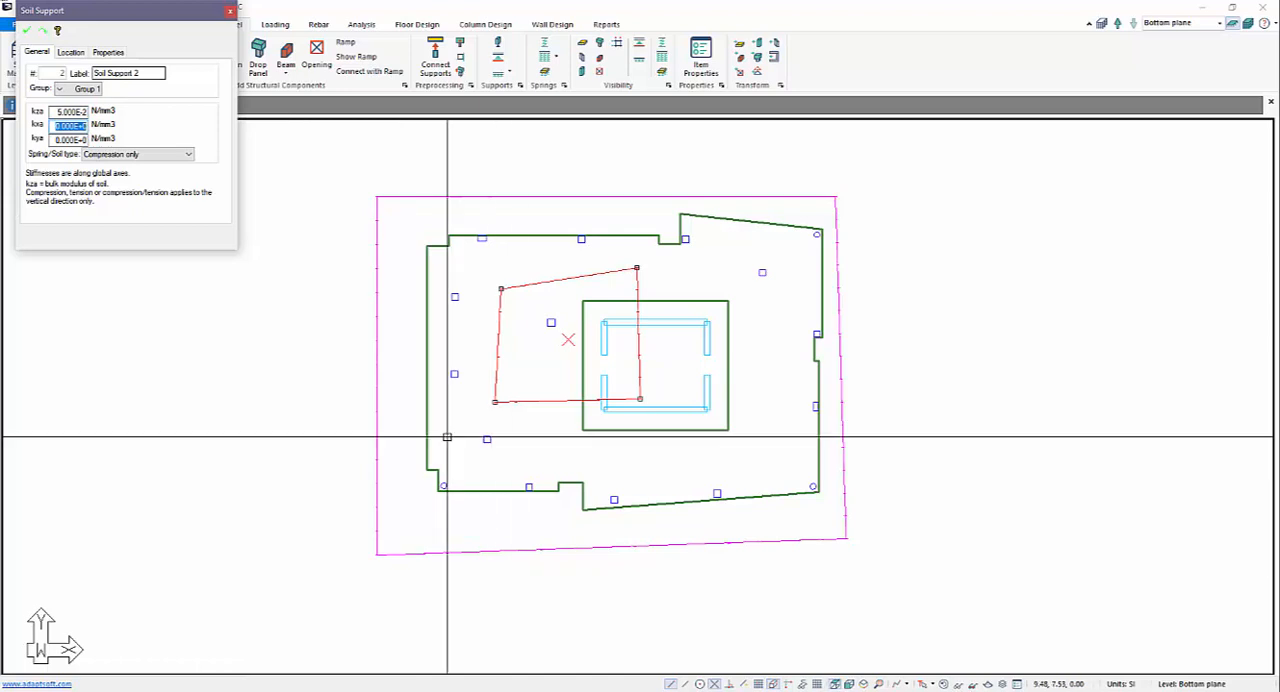
left_click(517, 195)
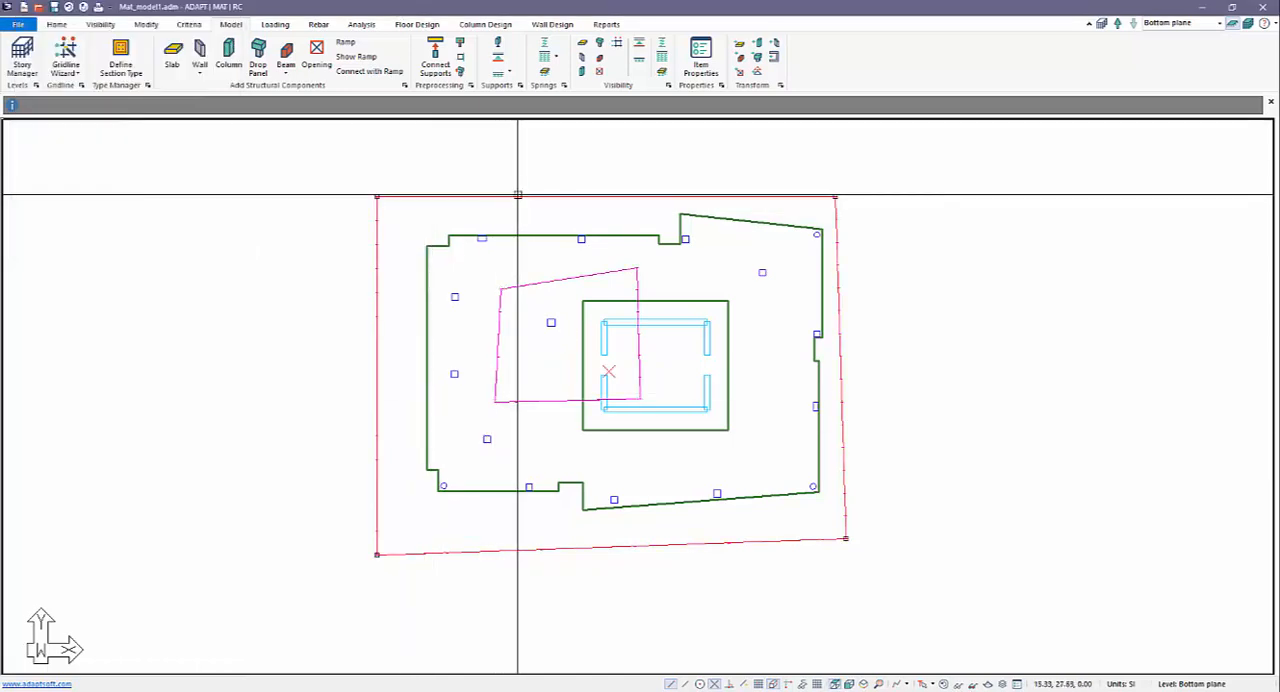
left_click(536, 283)
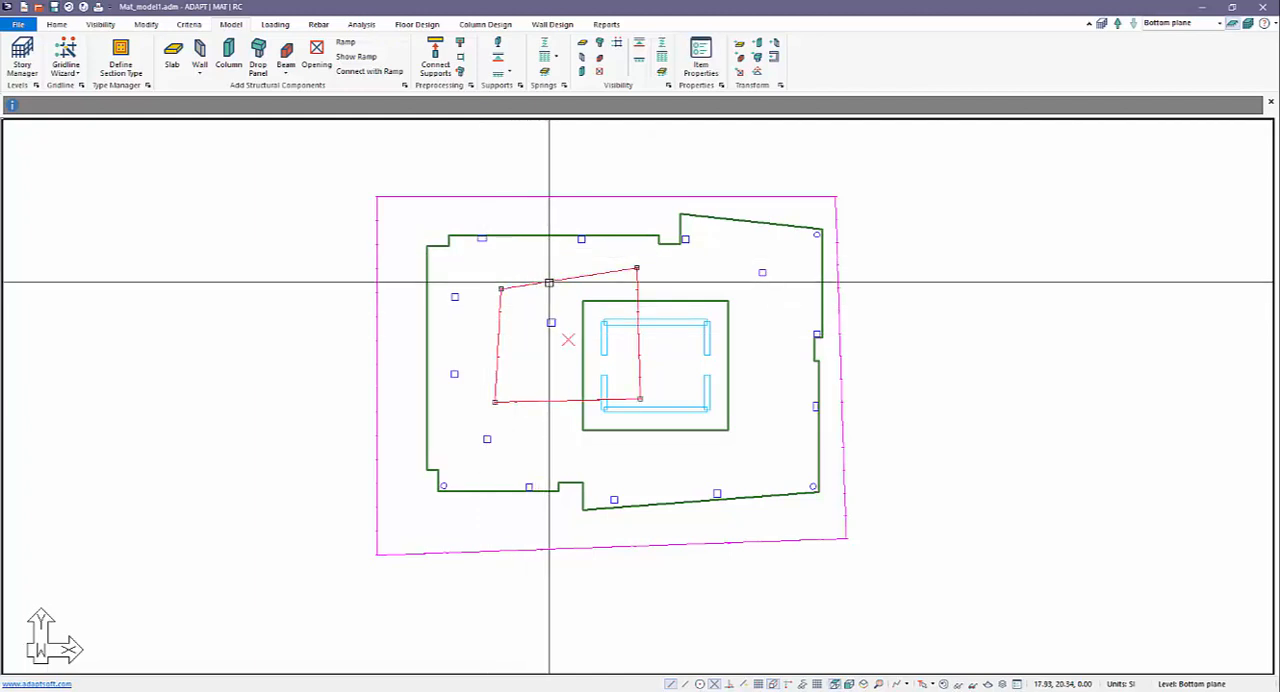
left_click(583, 177)
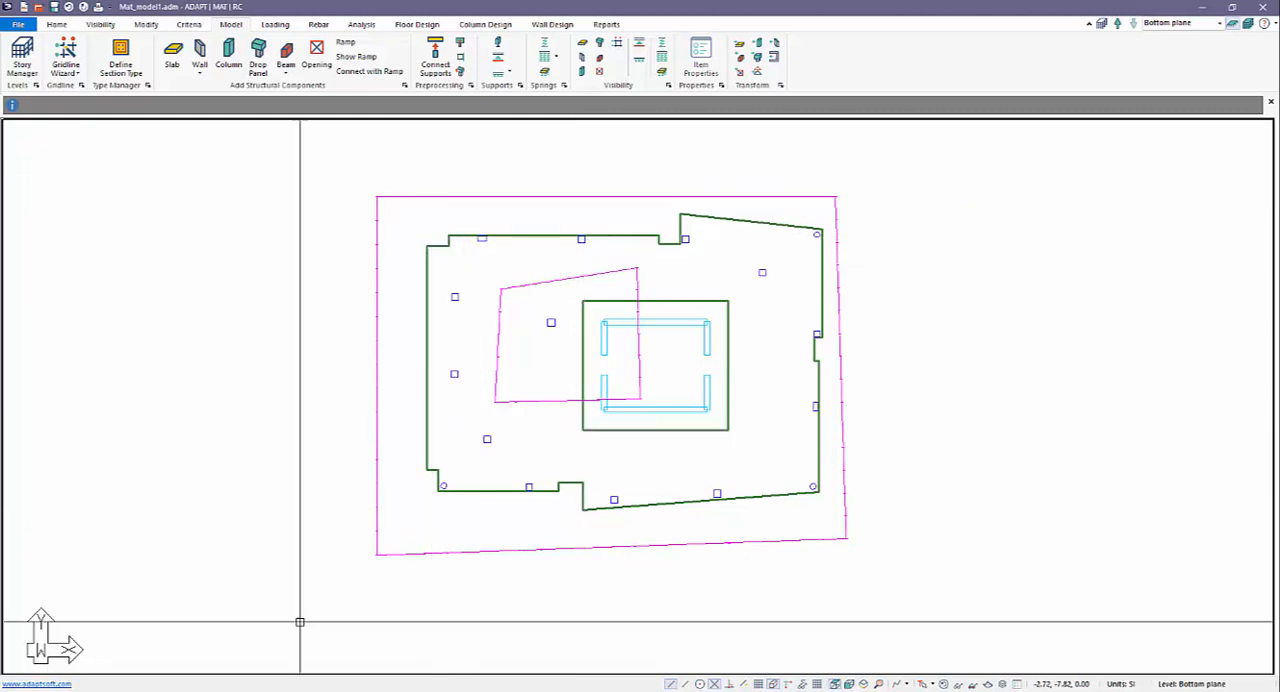
Launch Epic Pen, move its toolbar clear of the mat plan and activate the pencil.
left_click(185, 690)
type("epi")
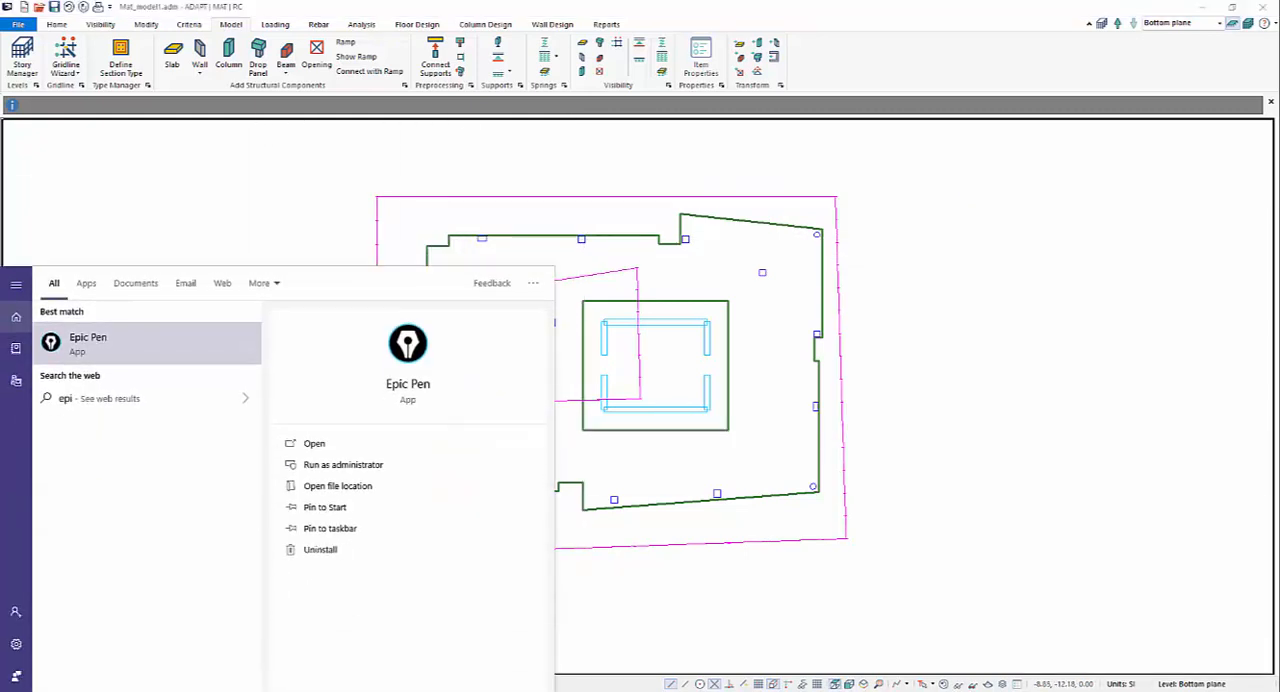
key("Return")
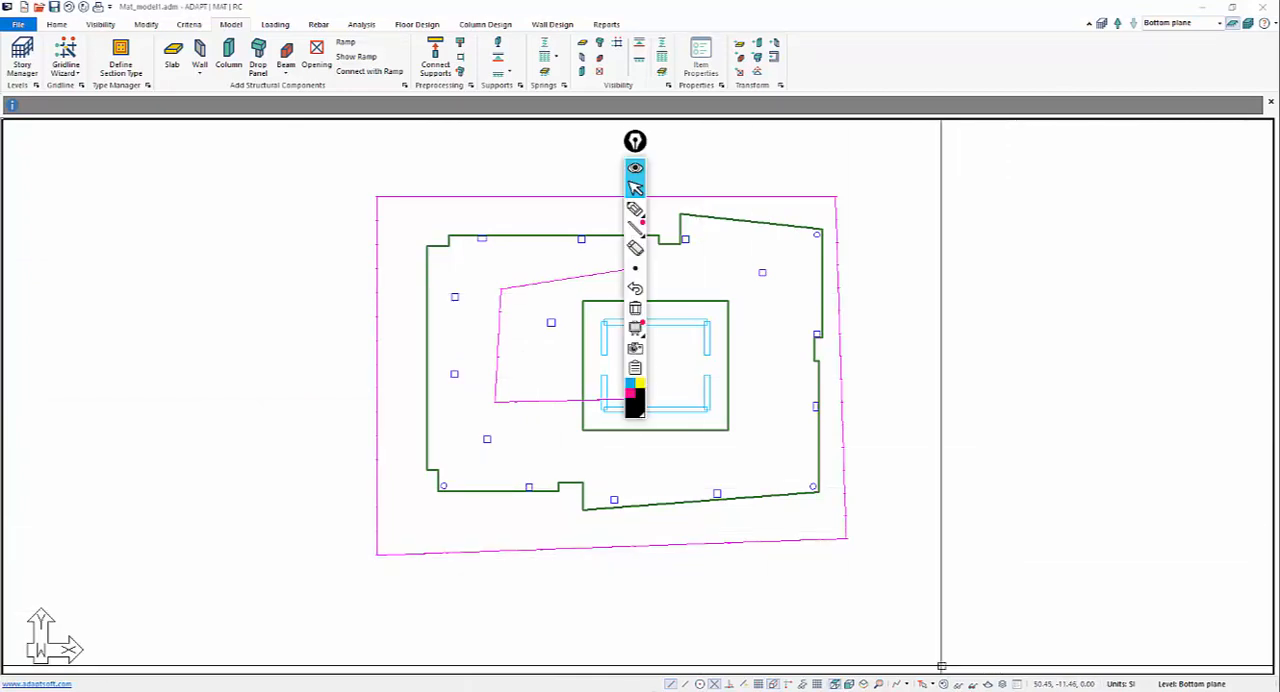
left_click_drag(635, 141, 1043, 153)
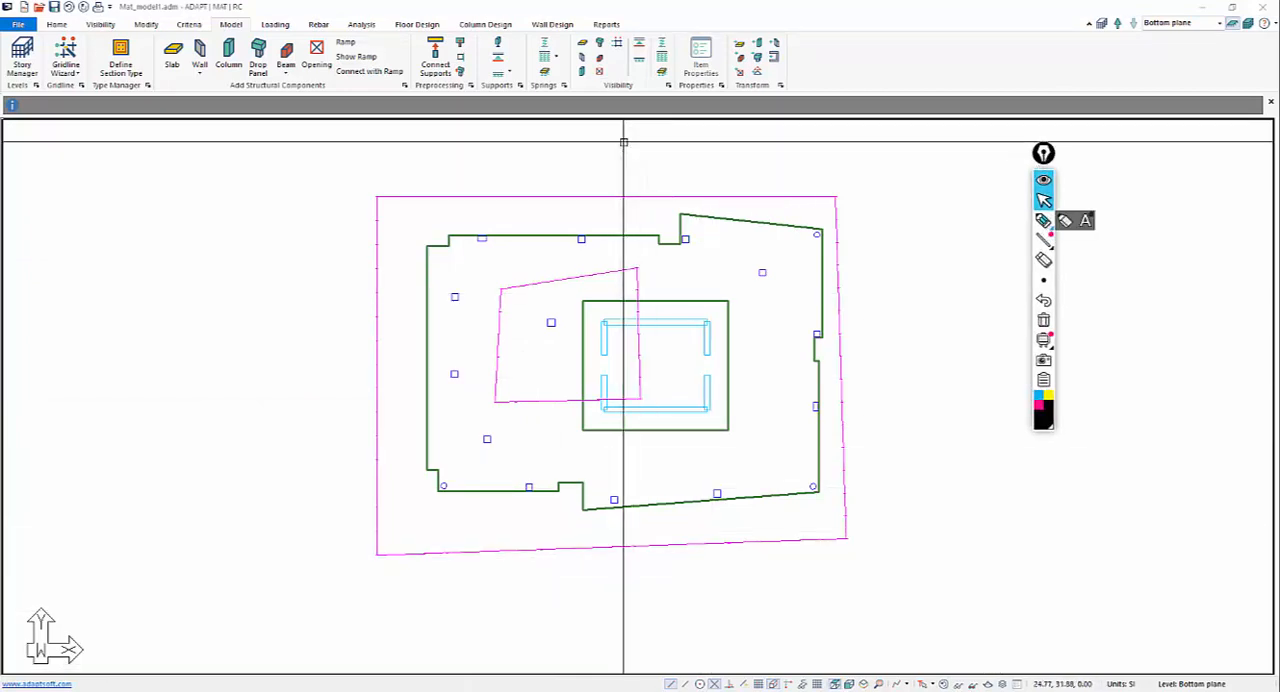
left_click(1043, 220)
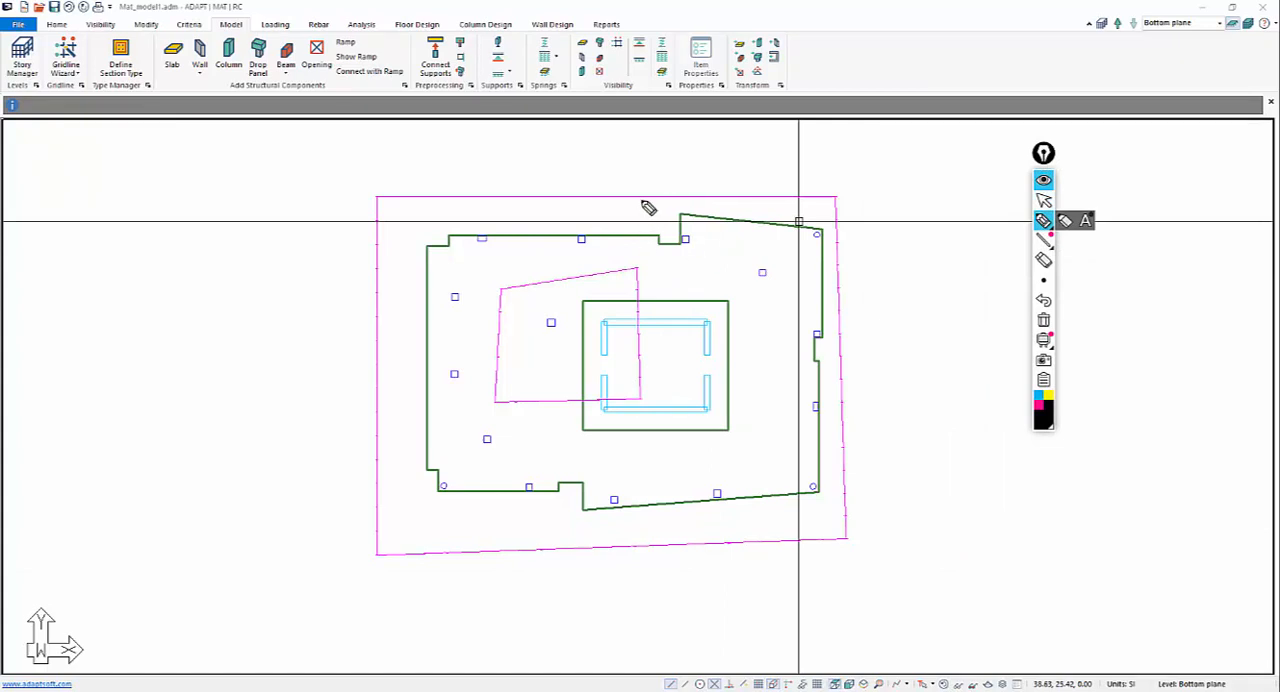
Draw a freehand outline of the outer spring's region wrapping around the smaller spring and label it 2.7.
mouse_move(642, 201)
left_mouse_down()
mouse_move(645, 368)
mouse_move(632, 405)
mouse_move(473, 401)
mouse_move(497, 300)
mouse_move(478, 205)
mouse_move(374, 200)
mouse_move(394, 492)
mouse_move(686, 578)
mouse_move(840, 489)
mouse_move(831, 182)
mouse_move(658, 197)
left_mouse_up()
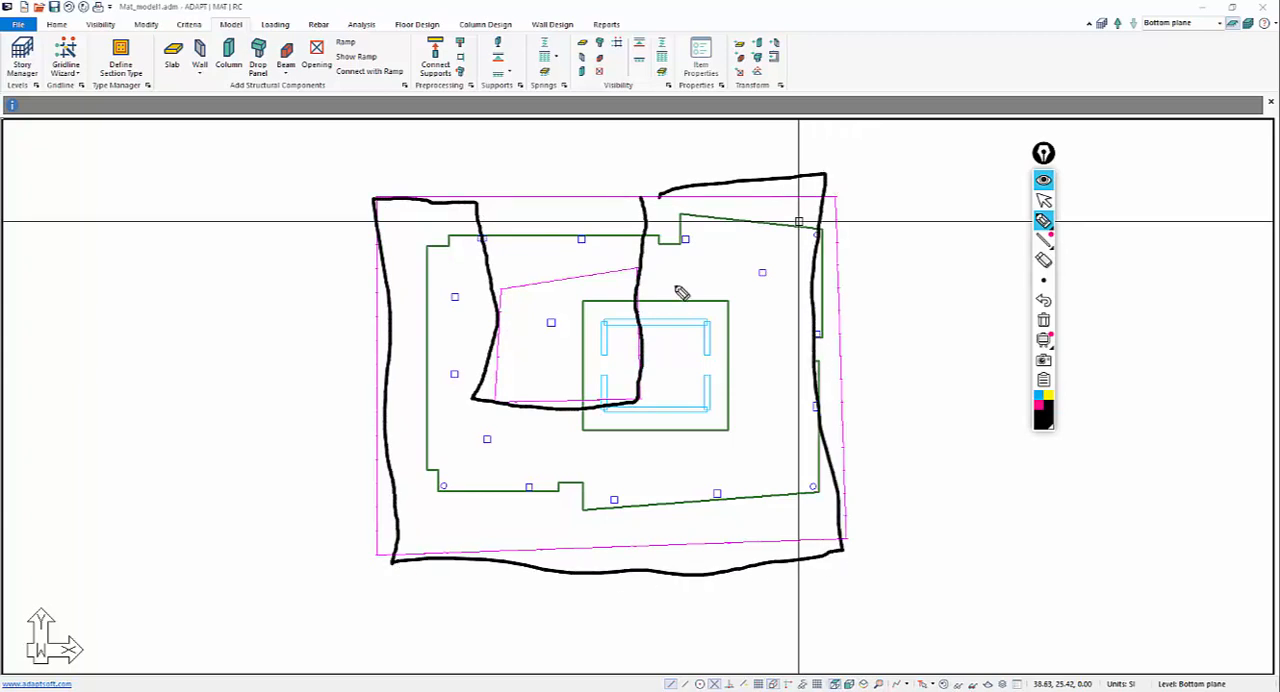
mouse_move(688, 268)
left_mouse_down()
mouse_move(692, 283)
mouse_move(735, 258)
mouse_move(727, 287)
left_mouse_up()
left_click(704, 280)
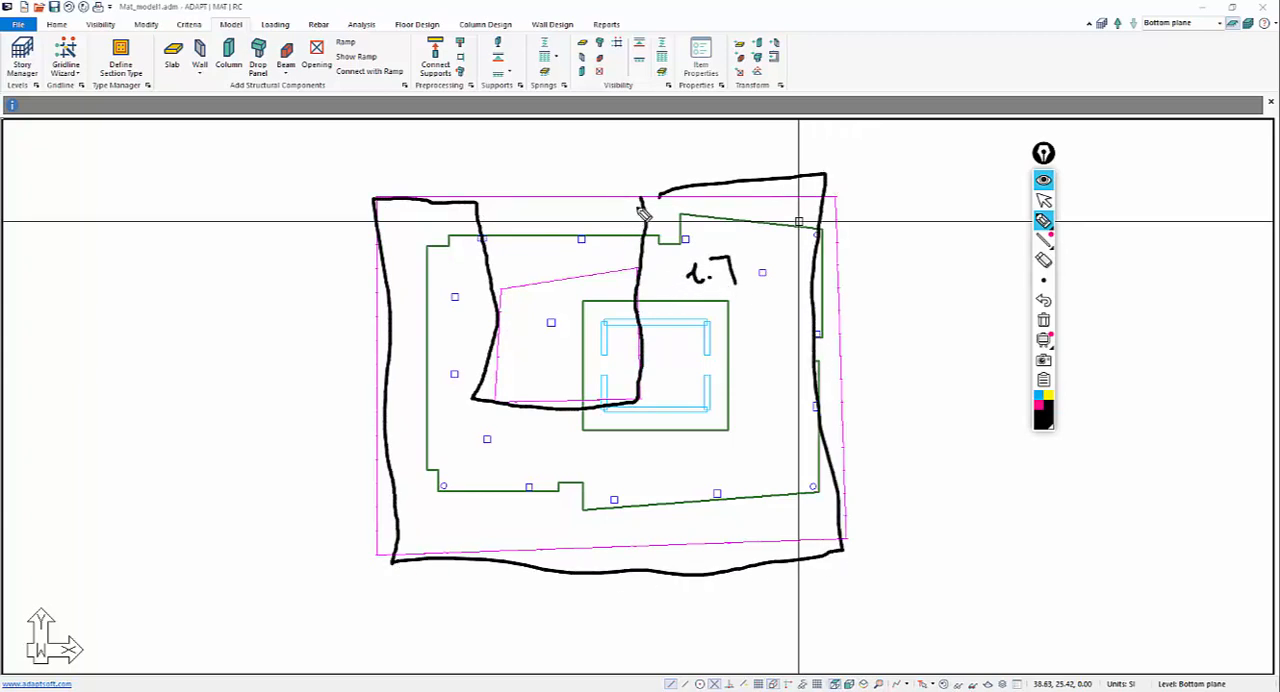
Outline the strip between the smaller spring and the mat's upper edge, label it 2.7, and label the smaller spring's area.
mouse_move(642, 199)
left_mouse_down()
mouse_move(628, 272)
mouse_move(499, 290)
mouse_move(490, 196)
mouse_move(628, 190)
left_mouse_up()
left_click_drag(559, 222, 590, 239)
left_click_drag(556, 340, 567, 354)
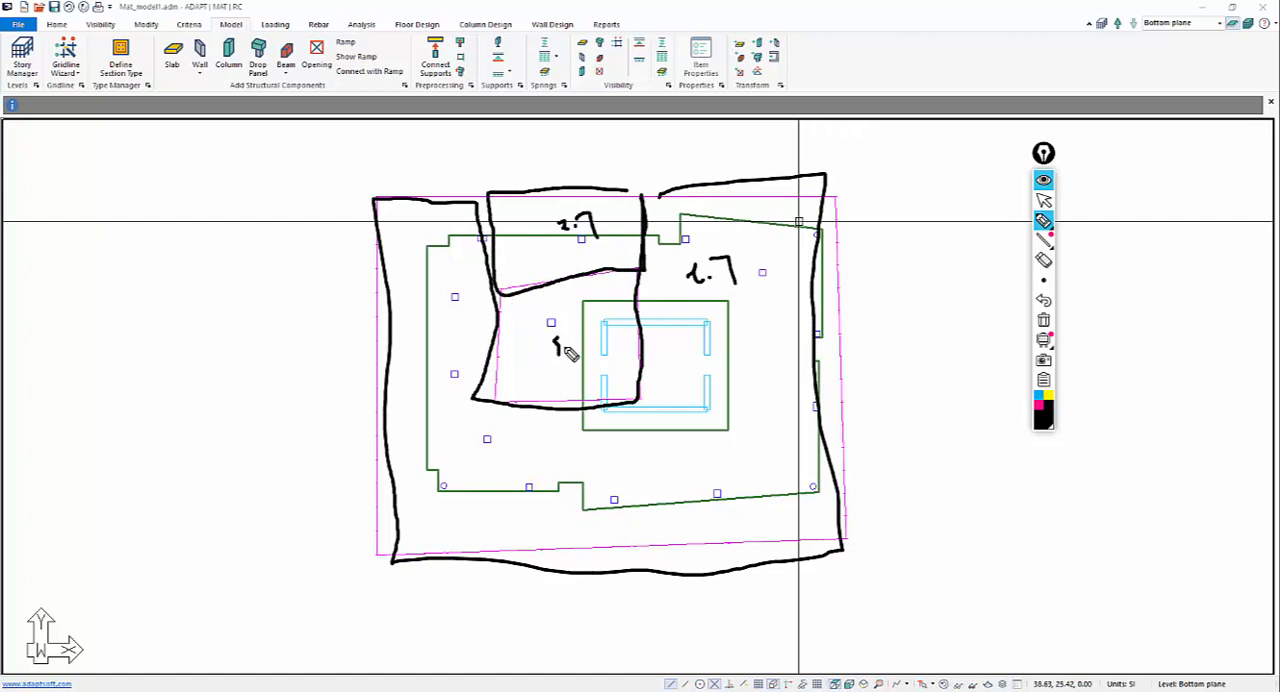
left_click(567, 343)
Number the three outlined spring regions, then switch back to the cursor and clear all pen annotations.
left_click_drag(452, 279, 453, 293)
left_click_drag(518, 242, 553, 249)
left_click_drag(596, 312, 612, 325)
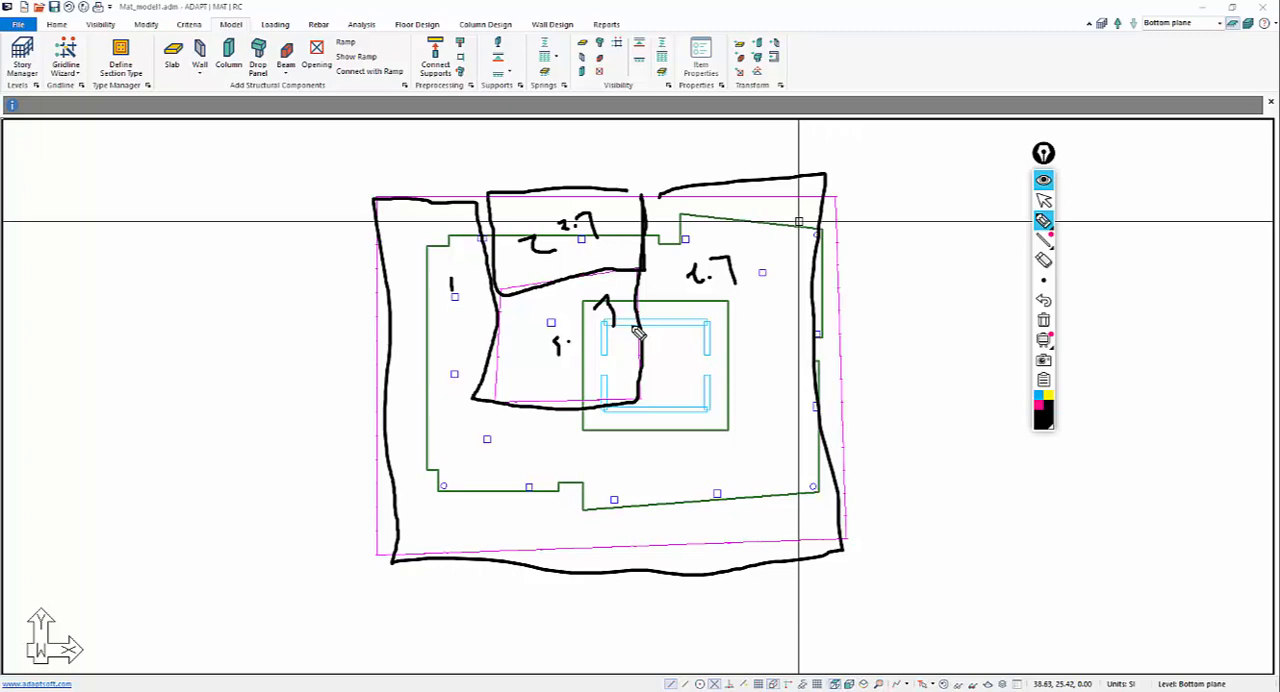
left_click(1043, 200)
left_click(1043, 320)
Delete the smaller area spring that overlaps the core.
middle_click_drag(897, 380, 961, 398)
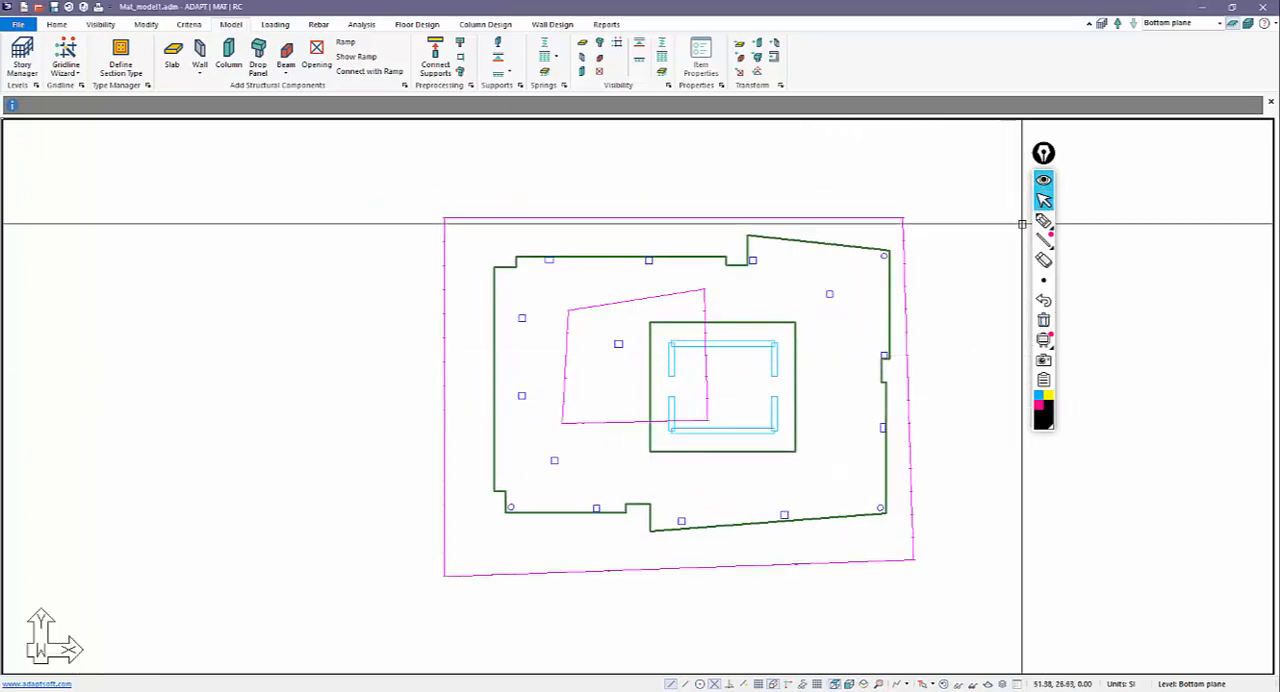
middle_click_drag(866, 289, 812, 257)
left_click(596, 264)
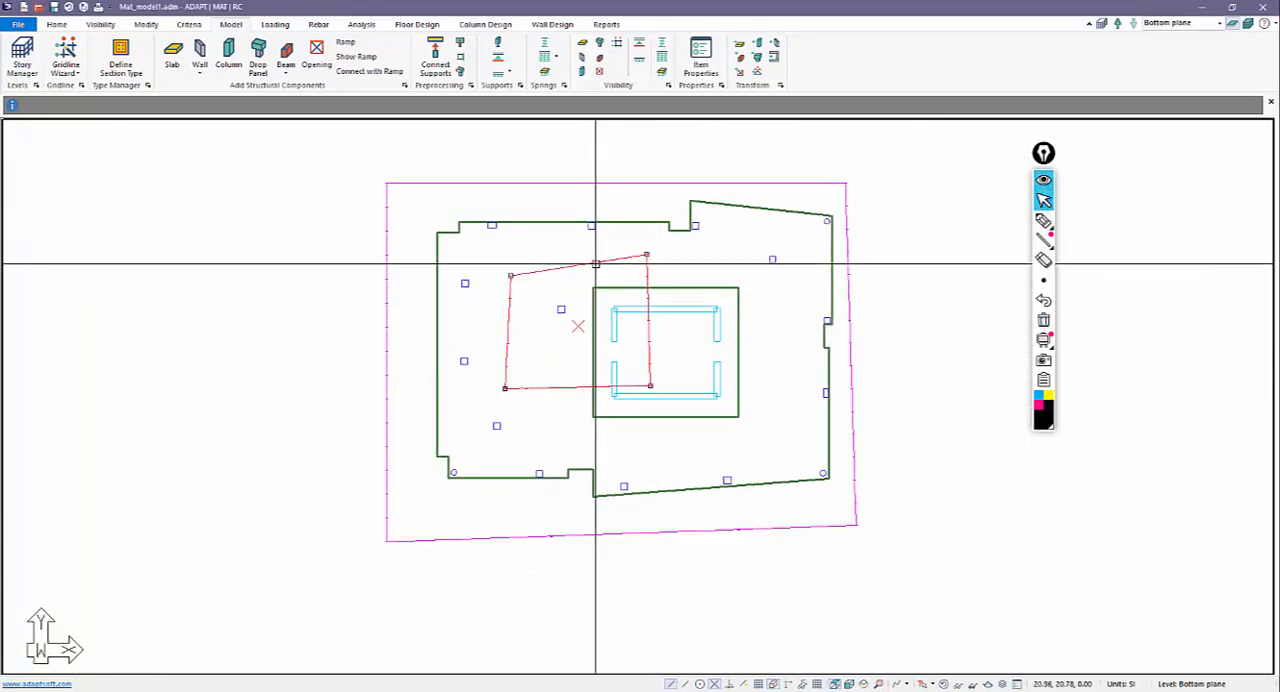
key("Delete")
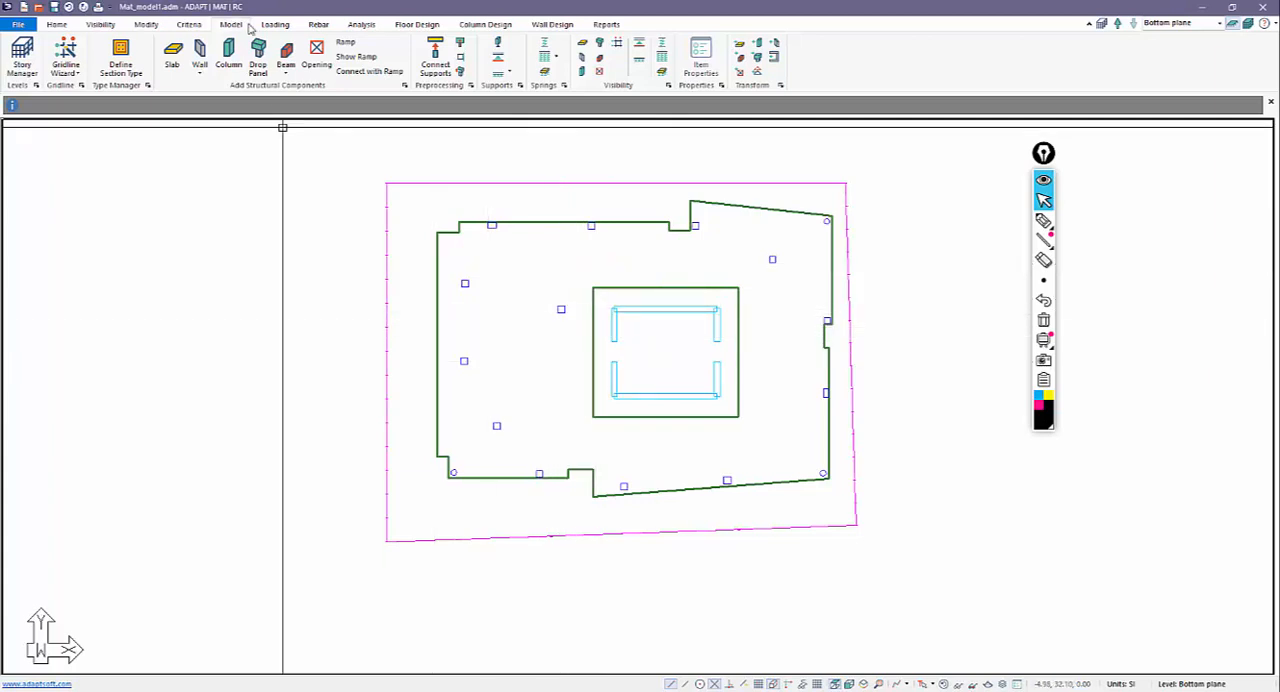
Check the material properties defined for Concrete 1 and close the material dialog.
left_click(199, 26)
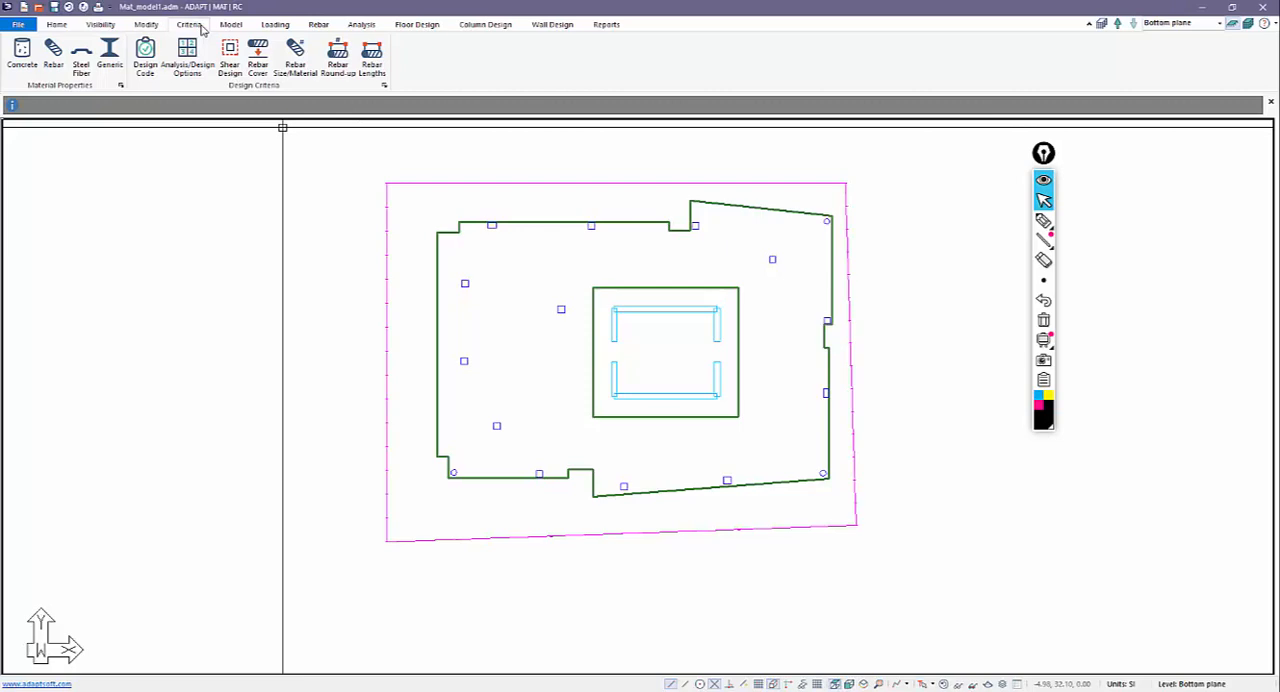
left_click(22, 50)
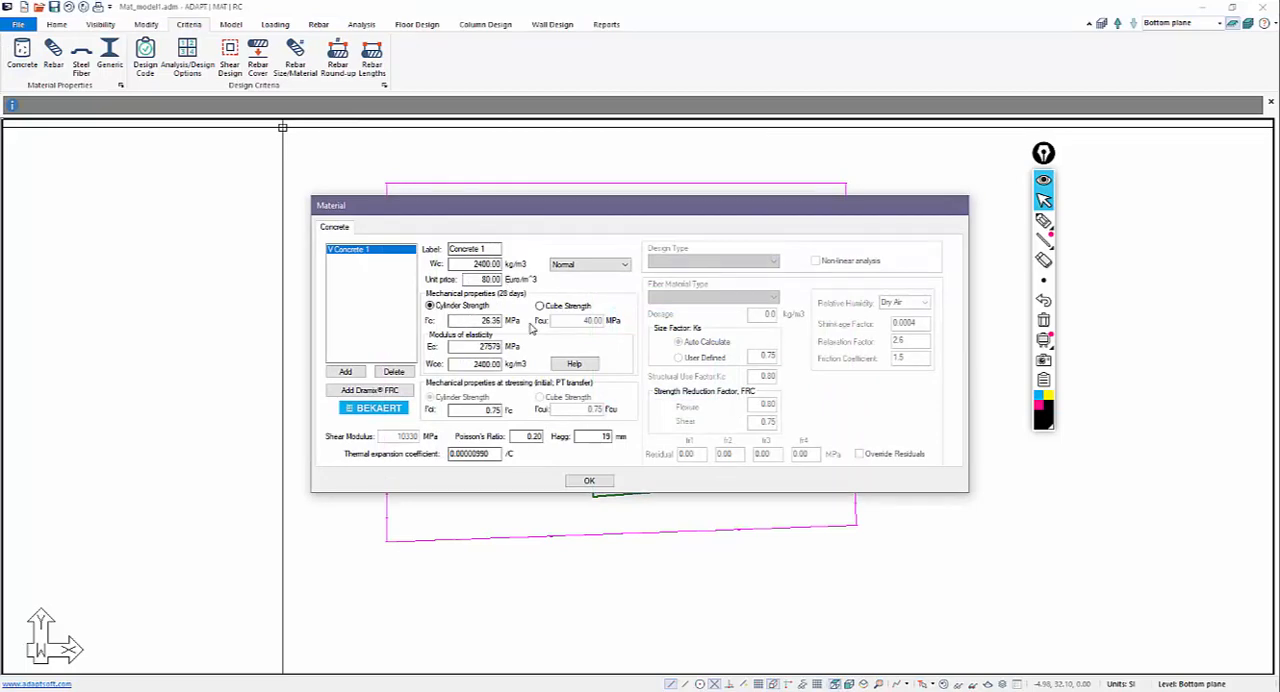
left_click(589, 481)
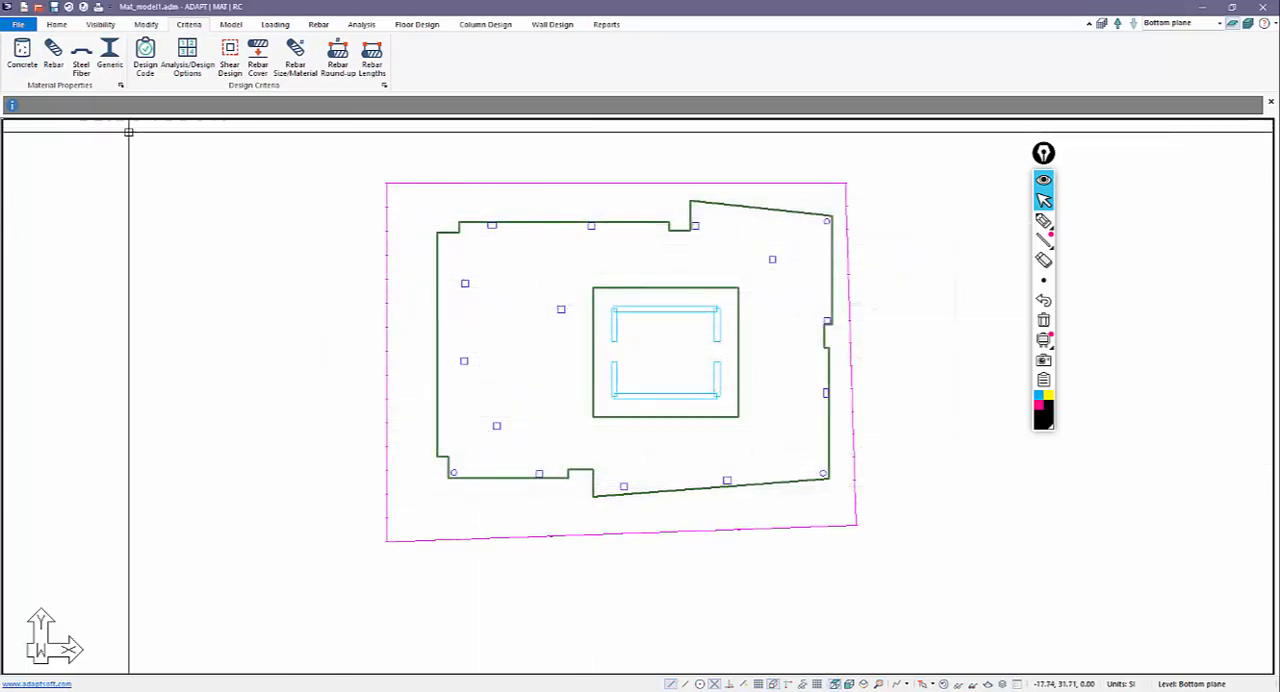
Set the yield strength fy of MildSteel 1 to 500 MPa.
left_click(60, 62)
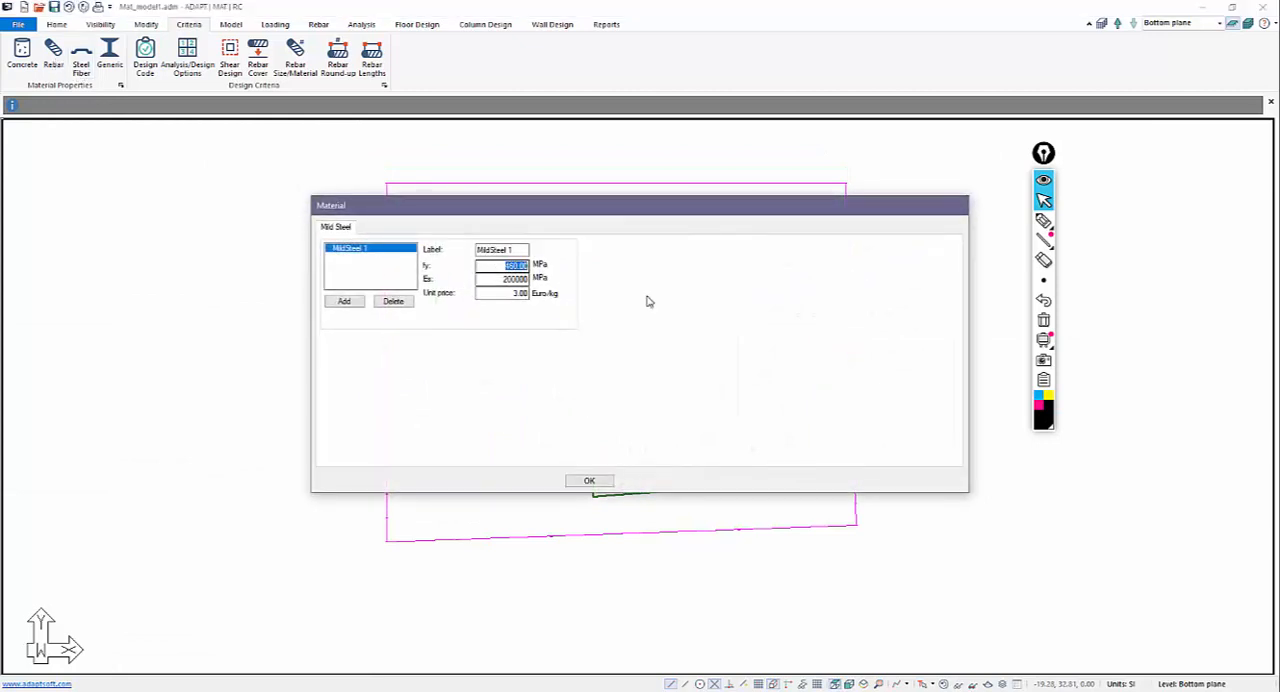
type("500")
left_click(590, 482)
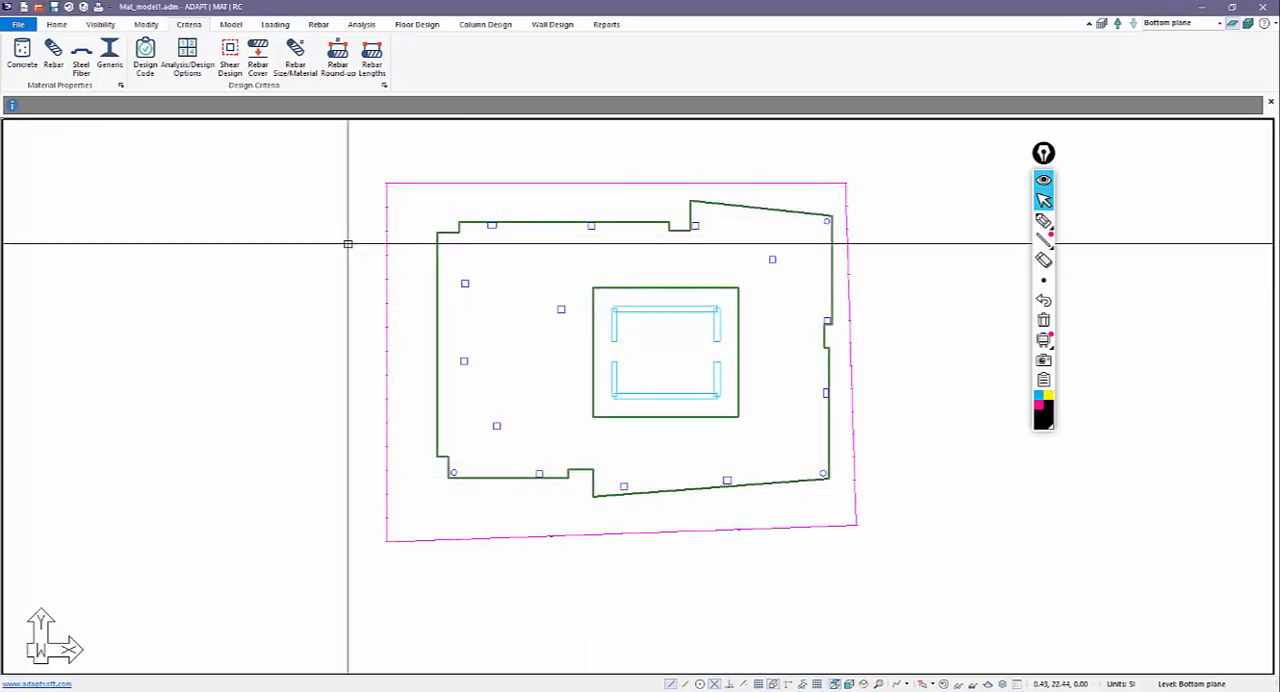
Choose ACI 2014/IBC 2015 as the design code, try the crack width report and limit options, and turn crack width reporting back off.
left_click(155, 64)
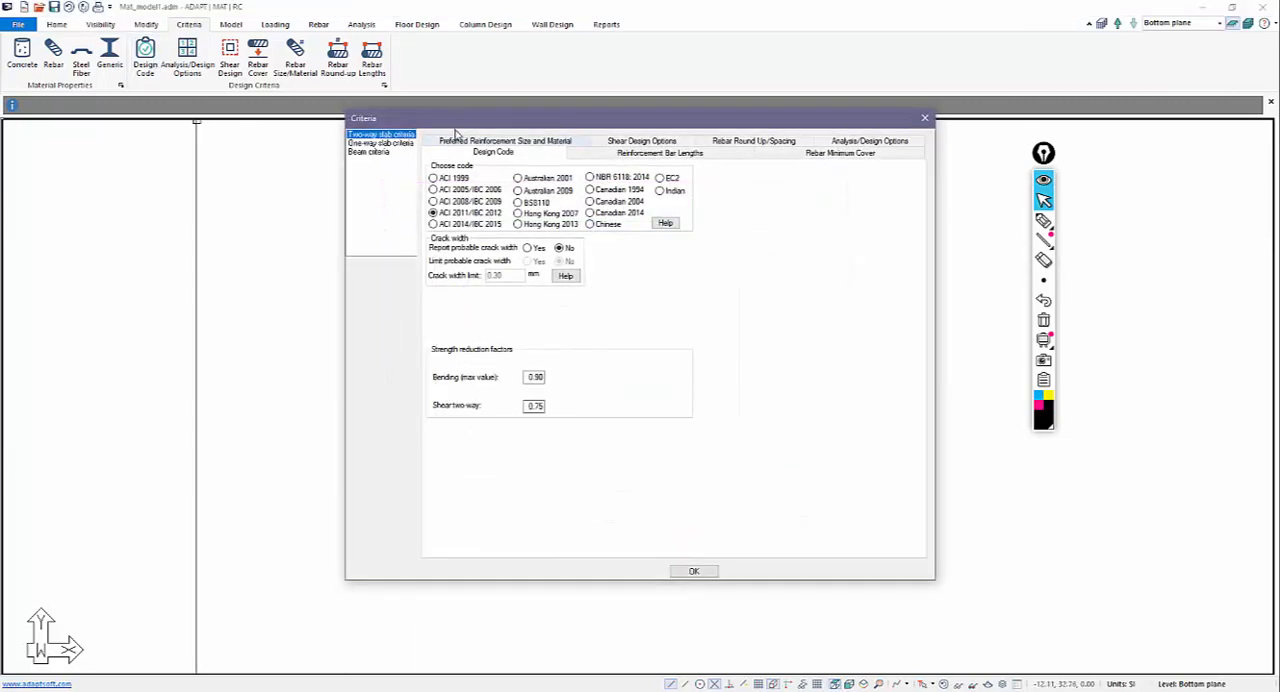
left_click(434, 224)
left_click(528, 248)
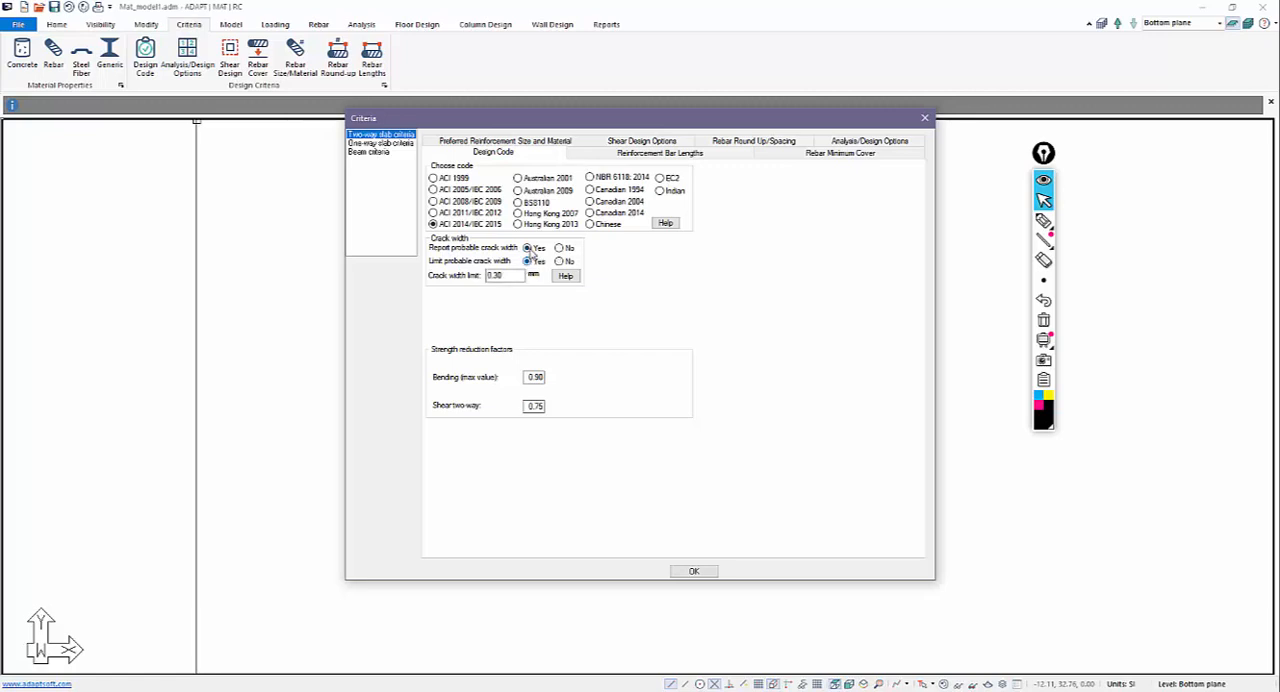
left_click(529, 261)
left_click_drag(521, 277, 477, 283)
left_click(559, 248)
left_click(690, 572)
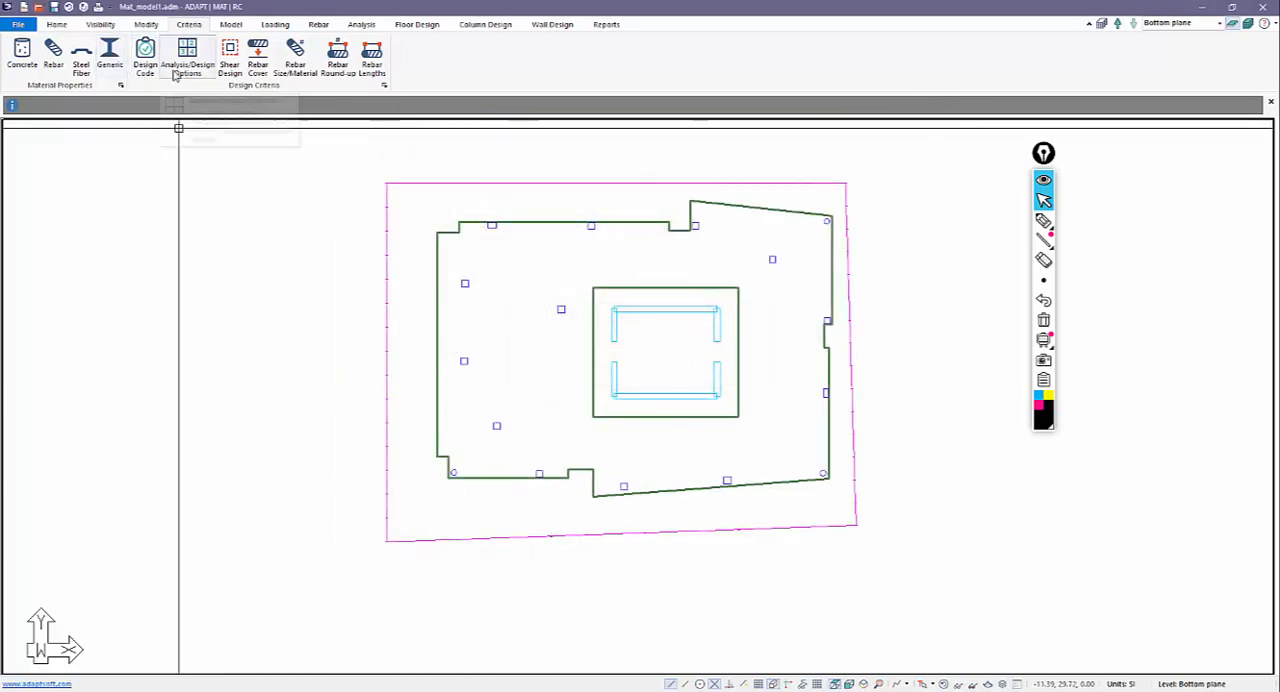
Set the preferred stud diameter for two-way shear reinforcement to 12 mm and toggle the rail spacing limit.
left_click(229, 62)
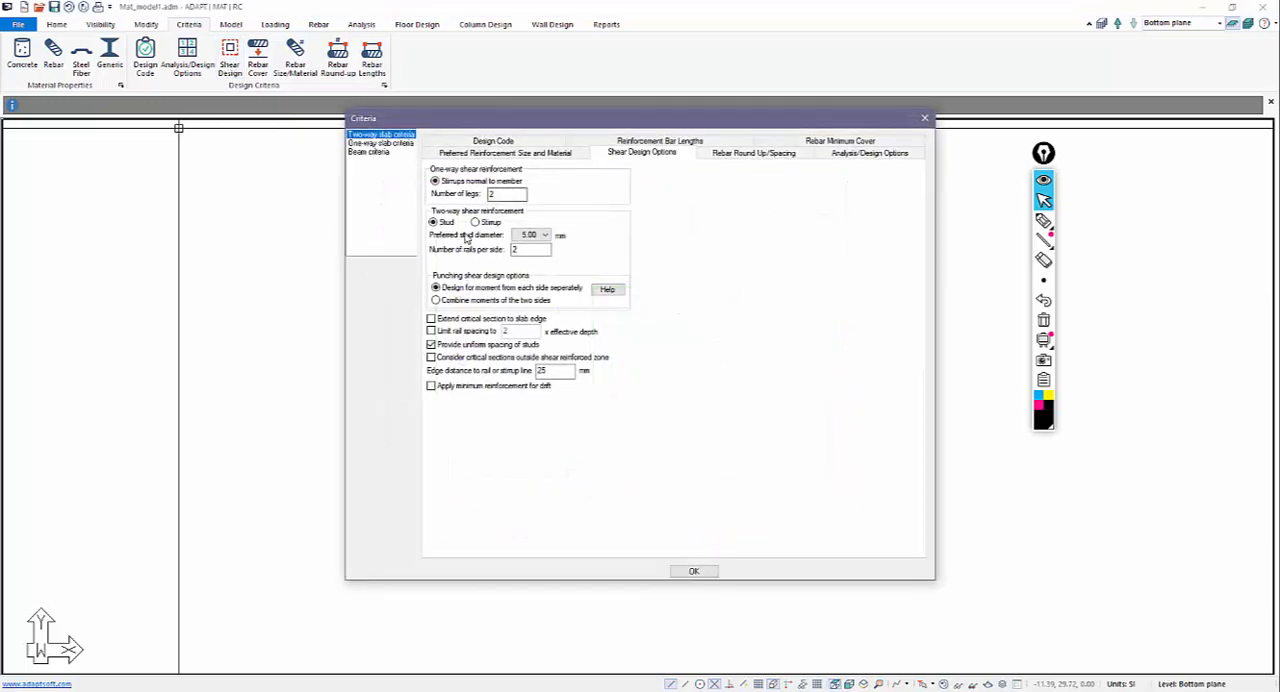
left_click(545, 235)
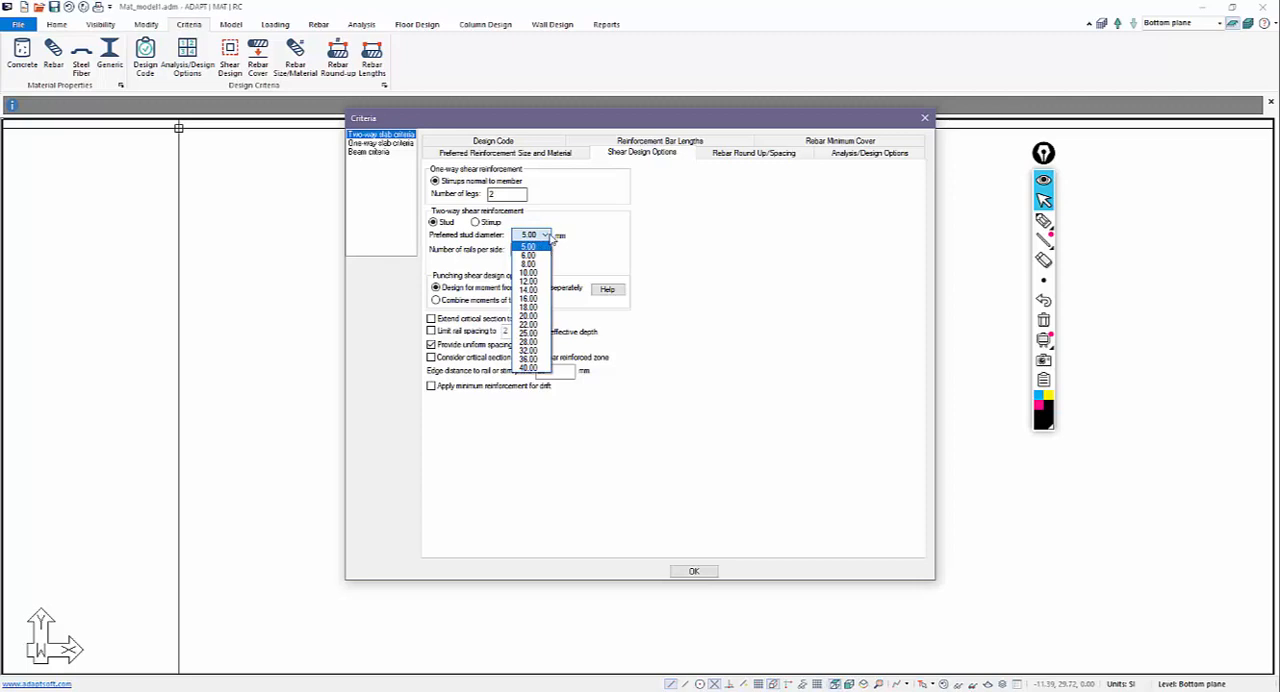
left_click(540, 281)
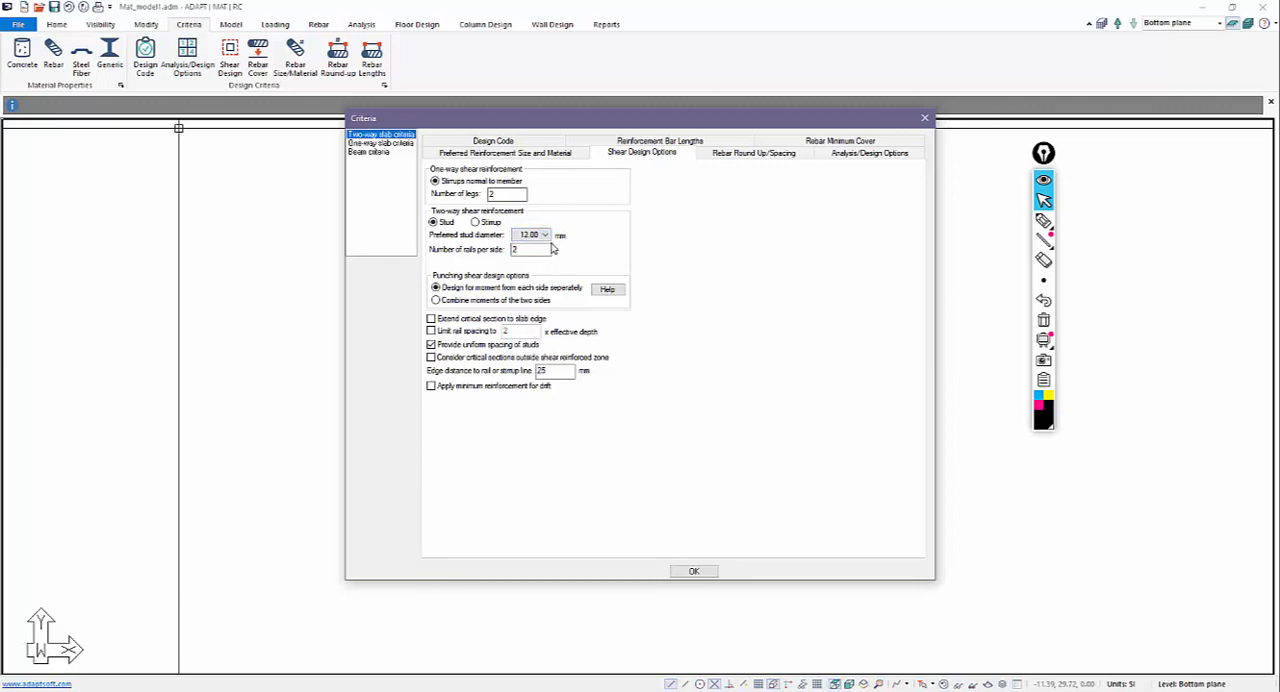
double_click(538, 251)
left_click(432, 332)
left_click(693, 571)
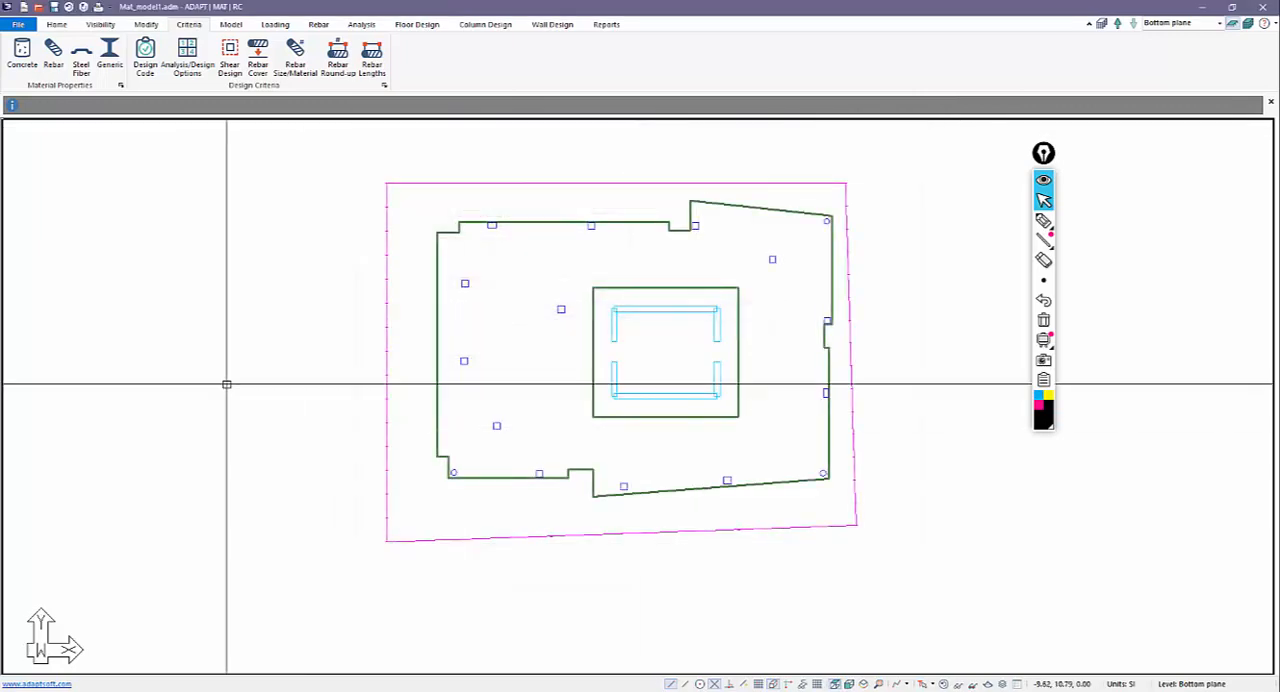
Check the outer-layer minimum rebar cover for the top and bottom bars.
left_click(257, 60)
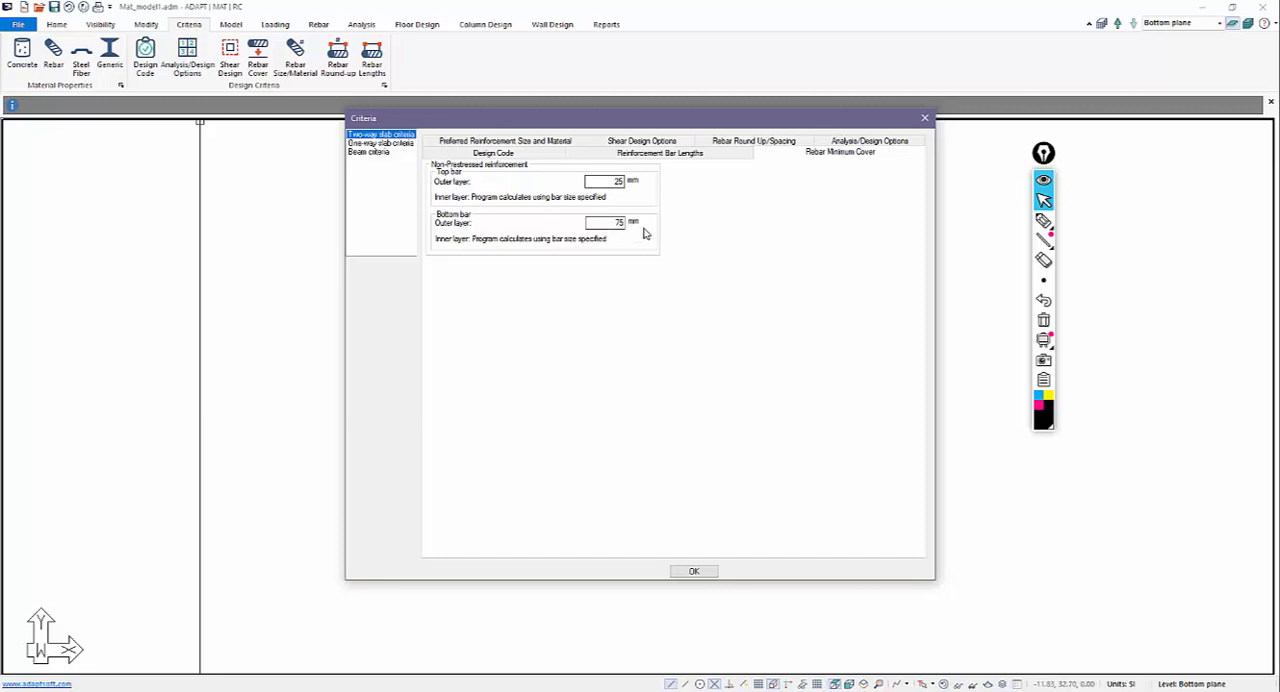
left_click(677, 572)
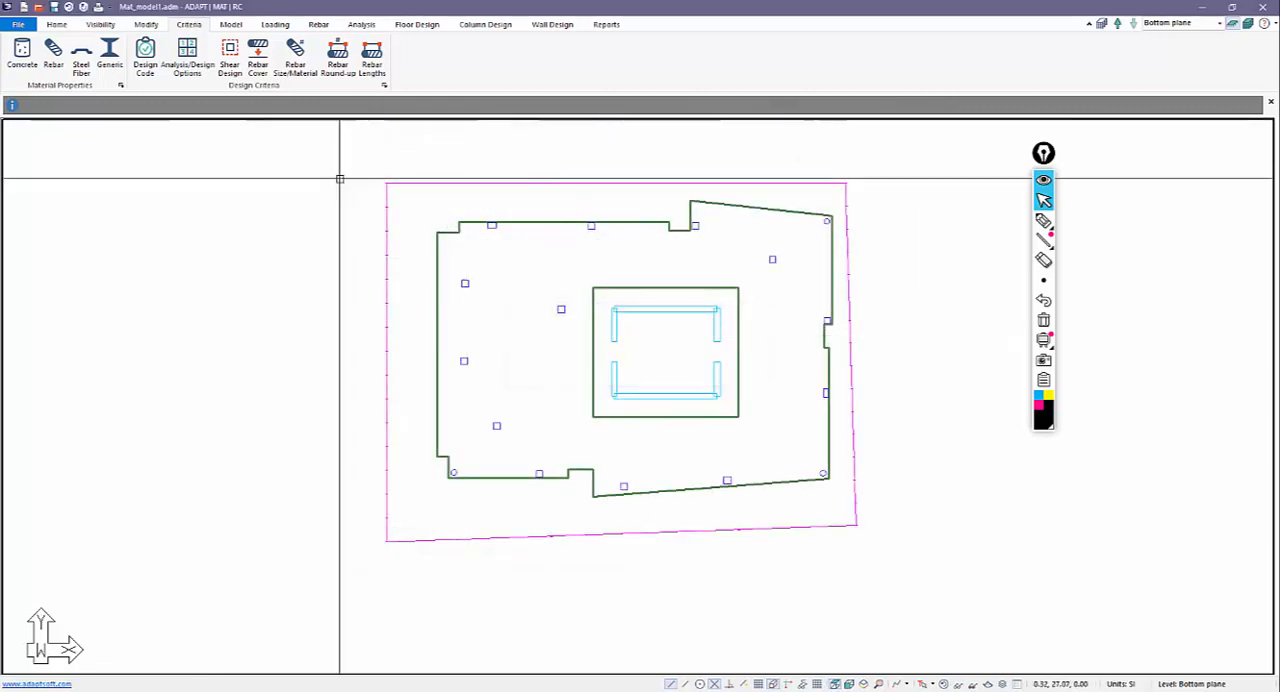
Set the preferred bar size to 22 mm for both top and bottom bars in the two-way slab criteria.
left_click(295, 57)
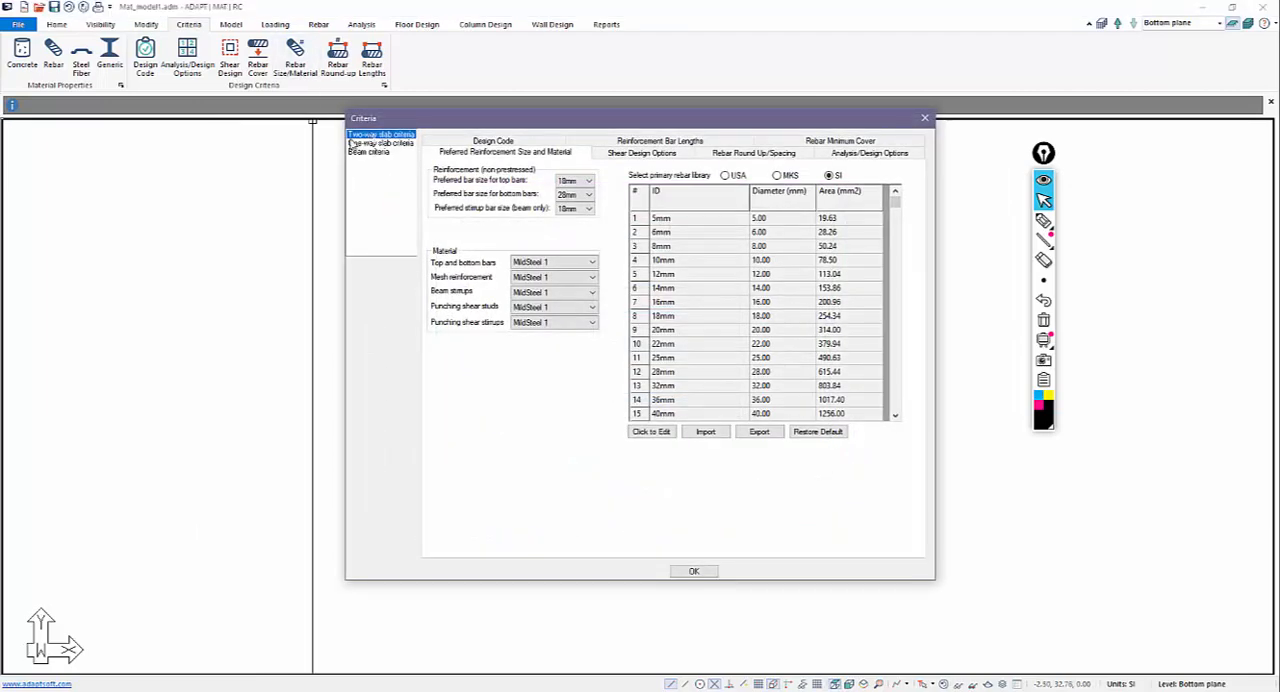
left_click(582, 181)
left_click(575, 262)
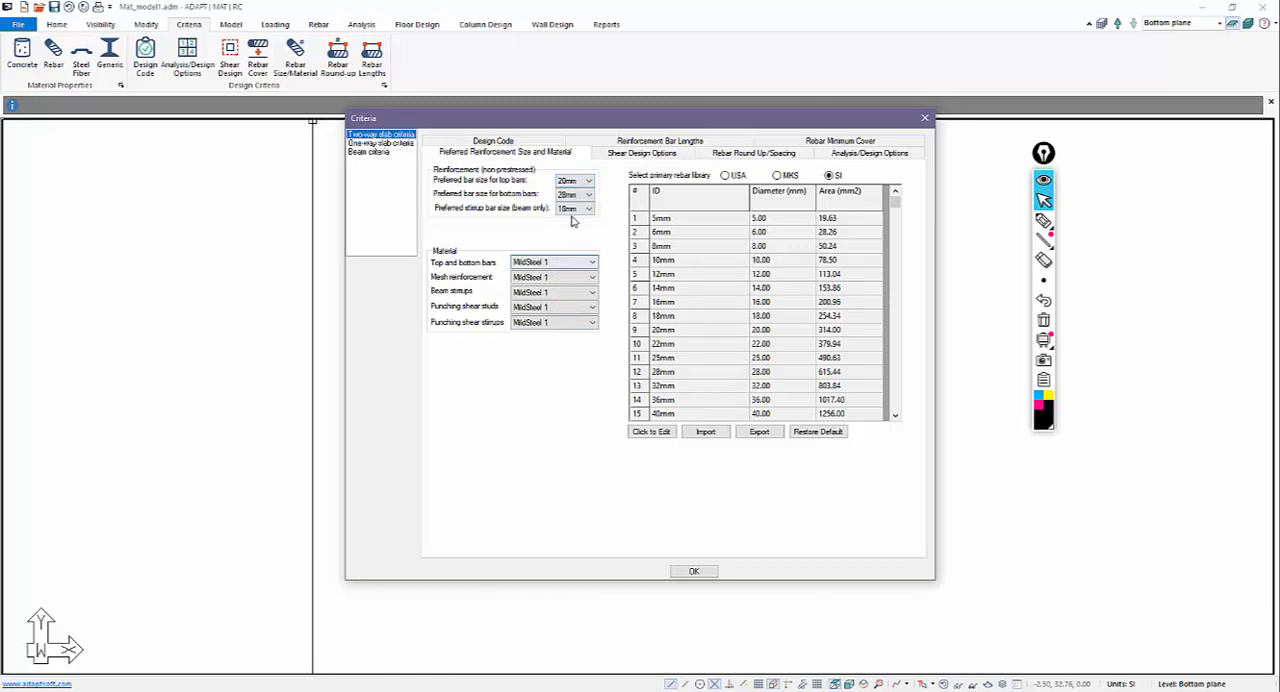
left_click(588, 195)
left_click(588, 183)
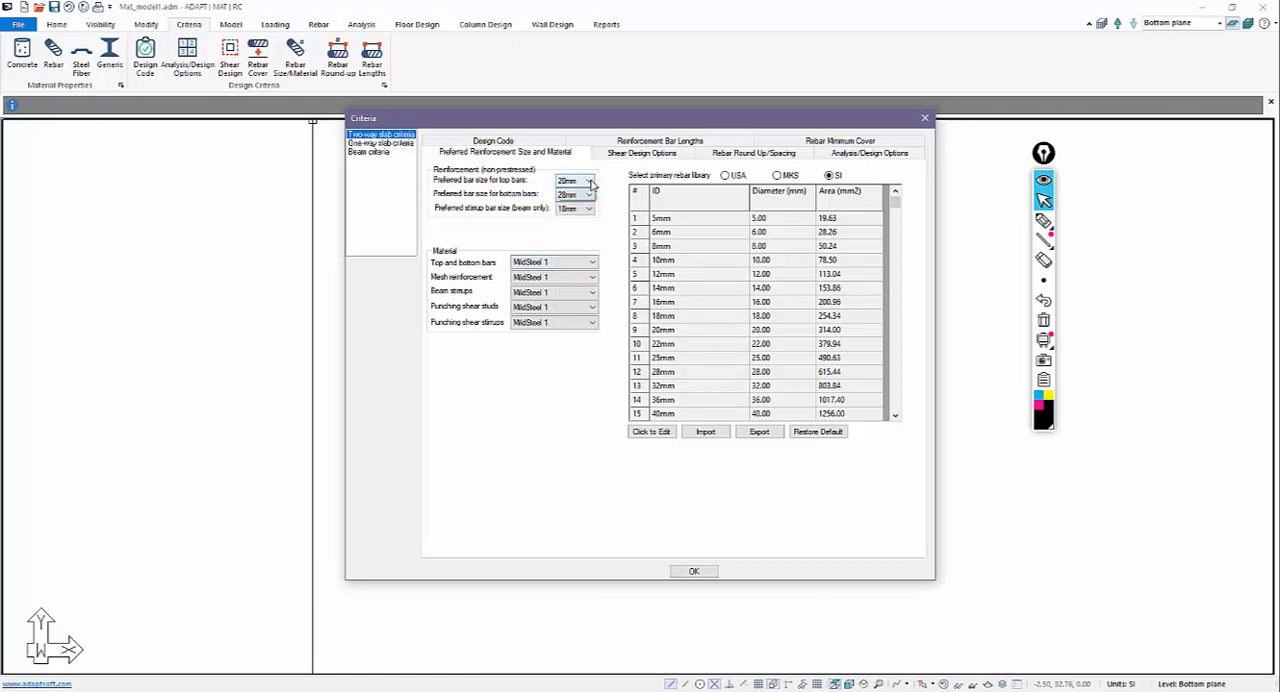
left_click(588, 181)
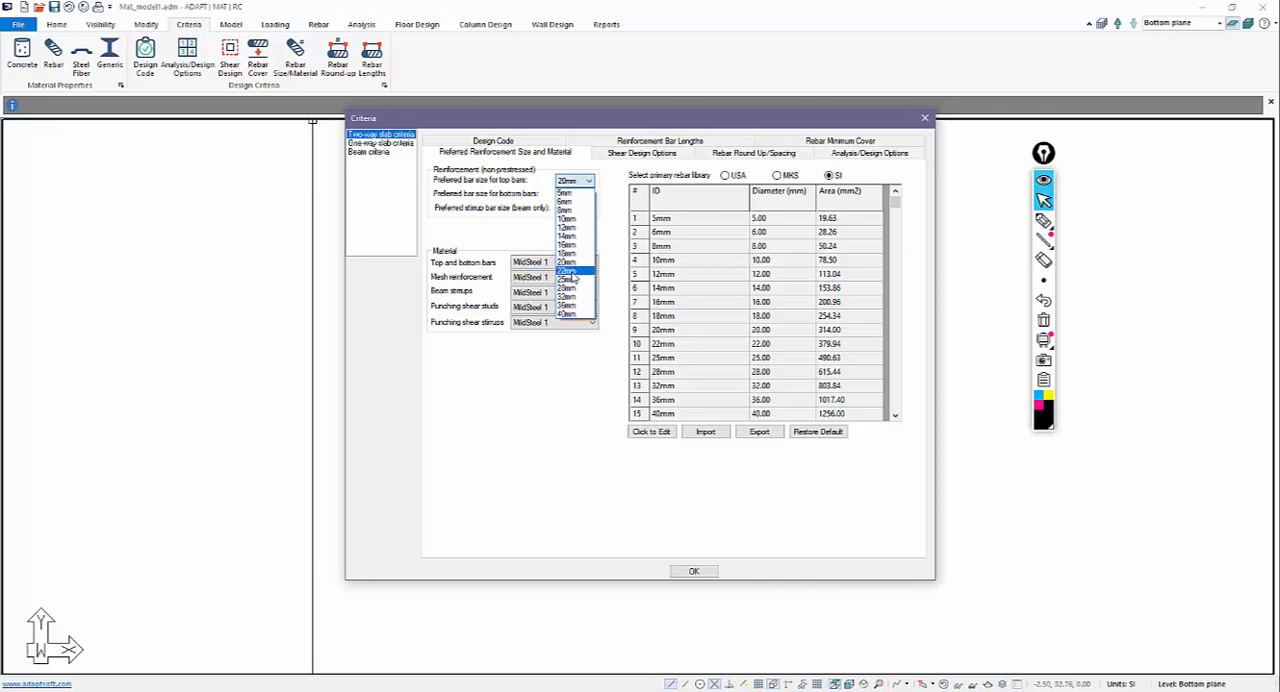
left_click(567, 270)
left_click(587, 195)
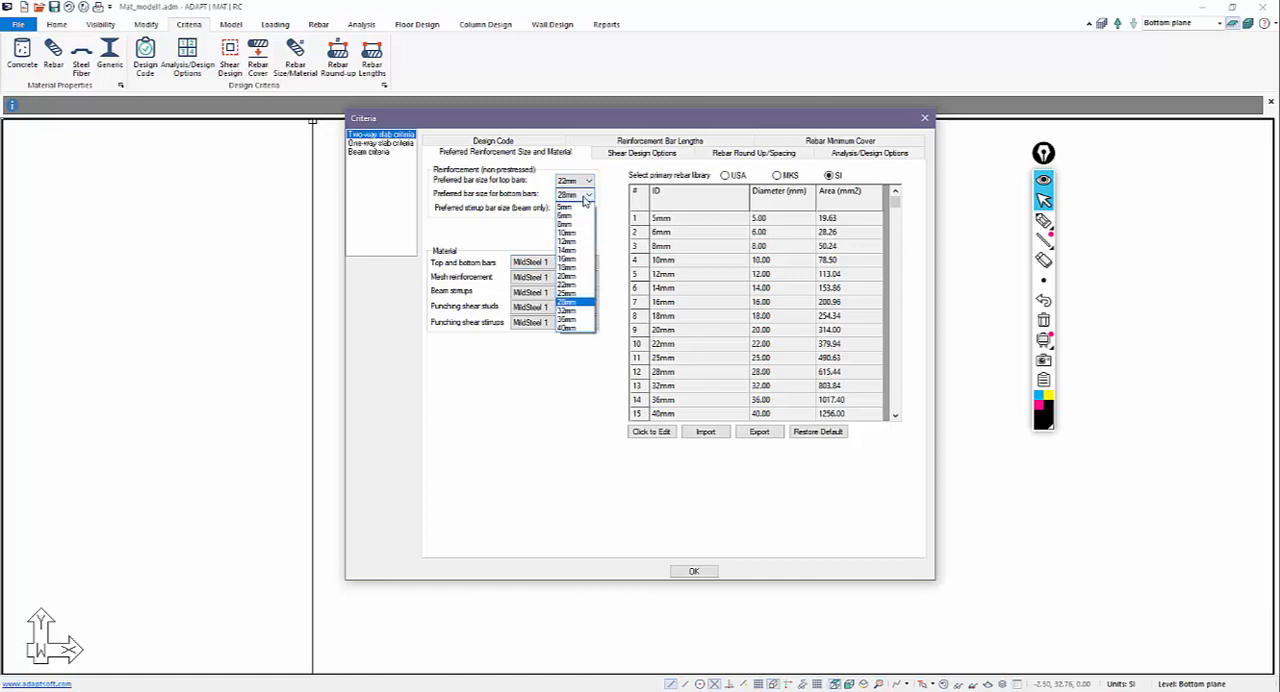
left_click(567, 284)
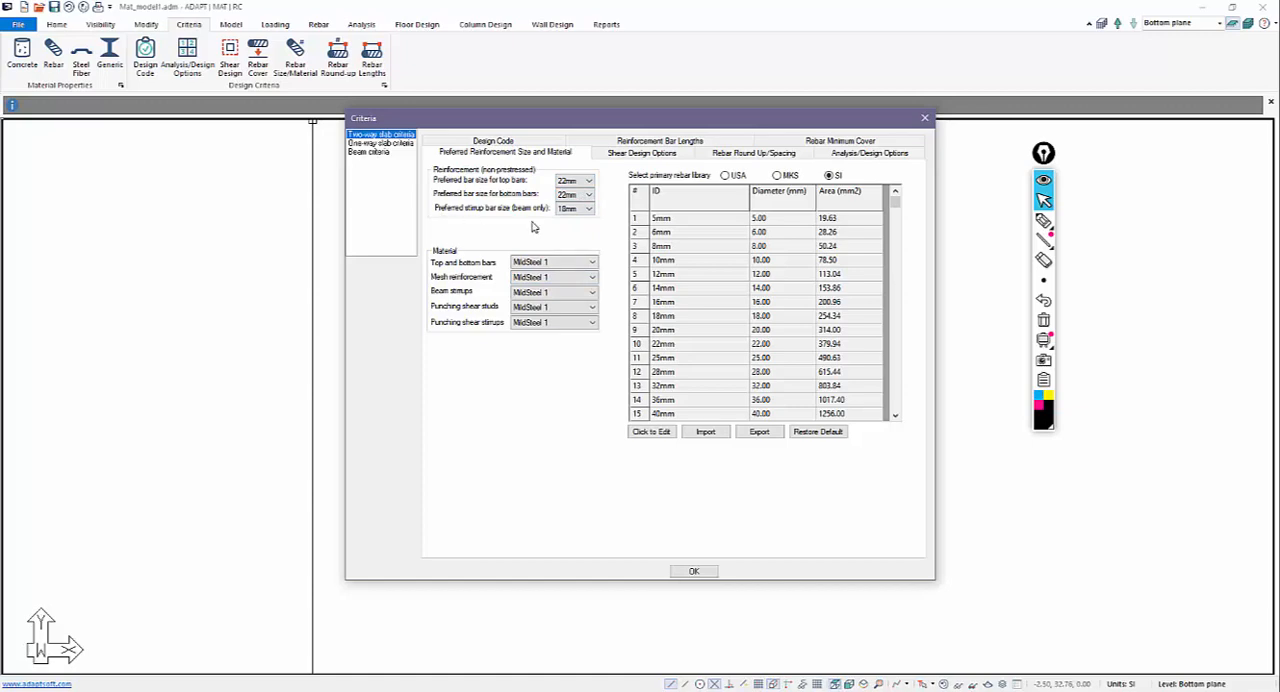
left_click(693, 571)
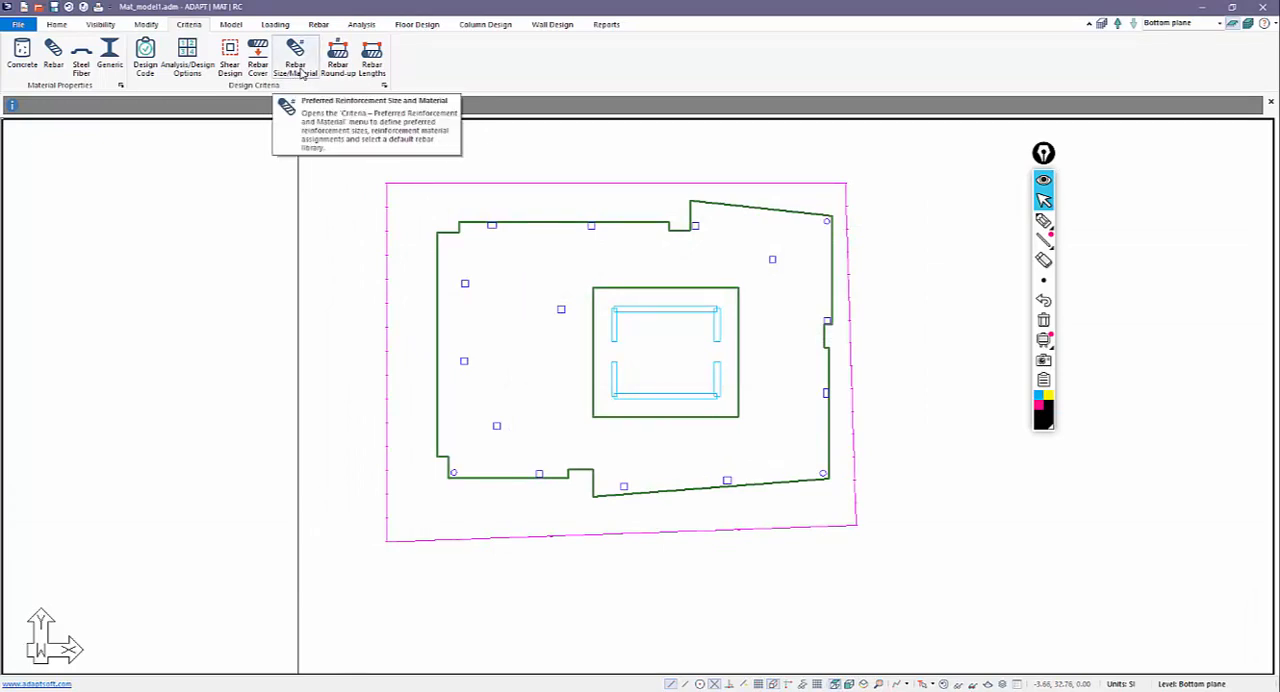
Toggle the option to disregard the maximum bar spacing requirement in the two-way slab criteria and save the model.
left_click(338, 60)
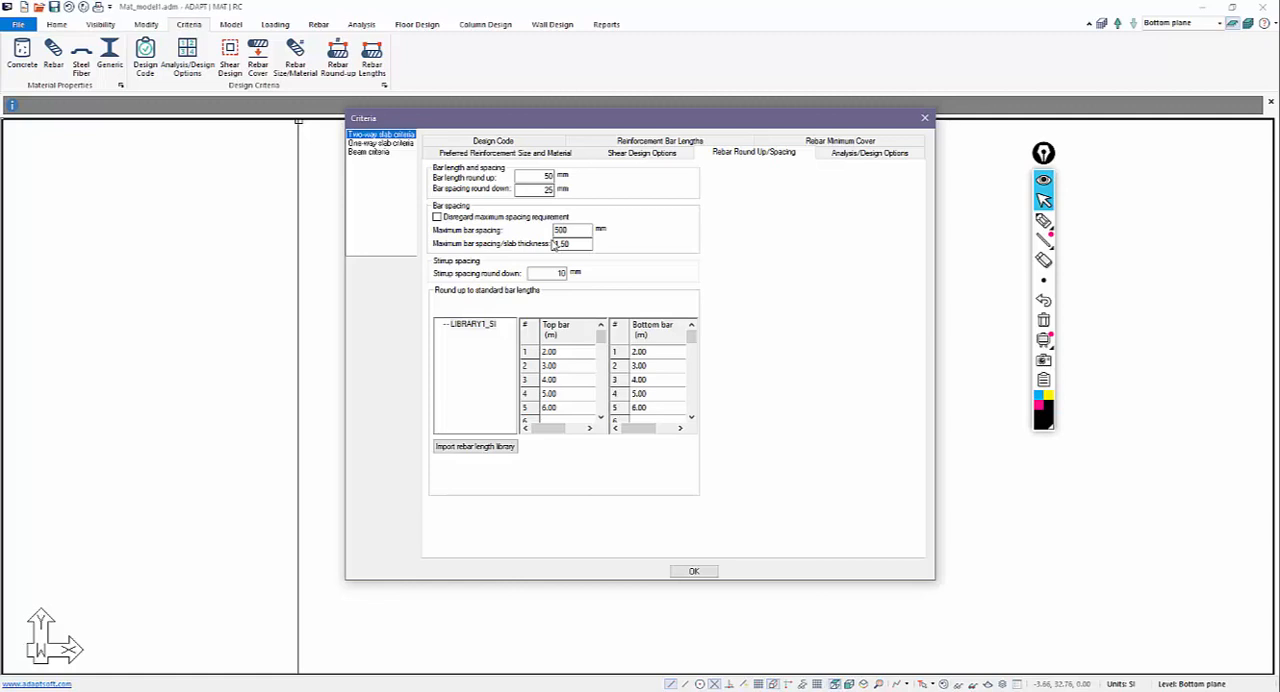
left_click(437, 217)
left_click(688, 571)
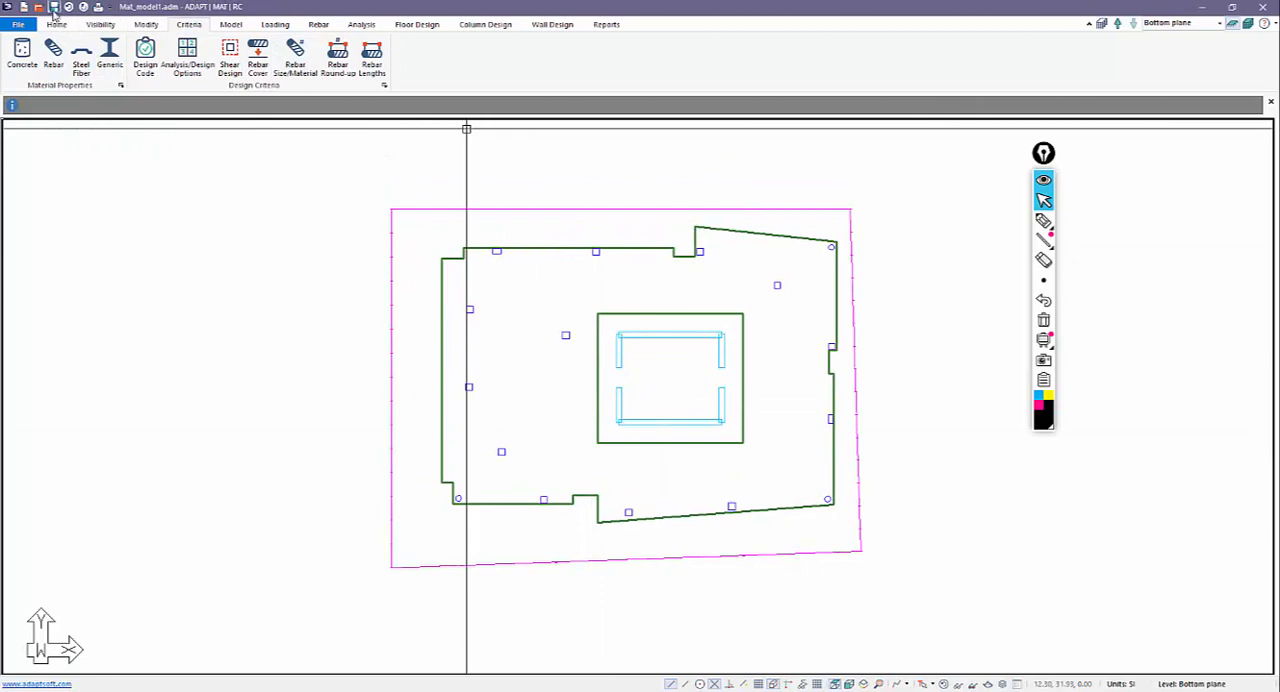
left_click(54, 8)
Select the main mat slab and open the load case library.
middle_click_drag(575, 389, 582, 372)
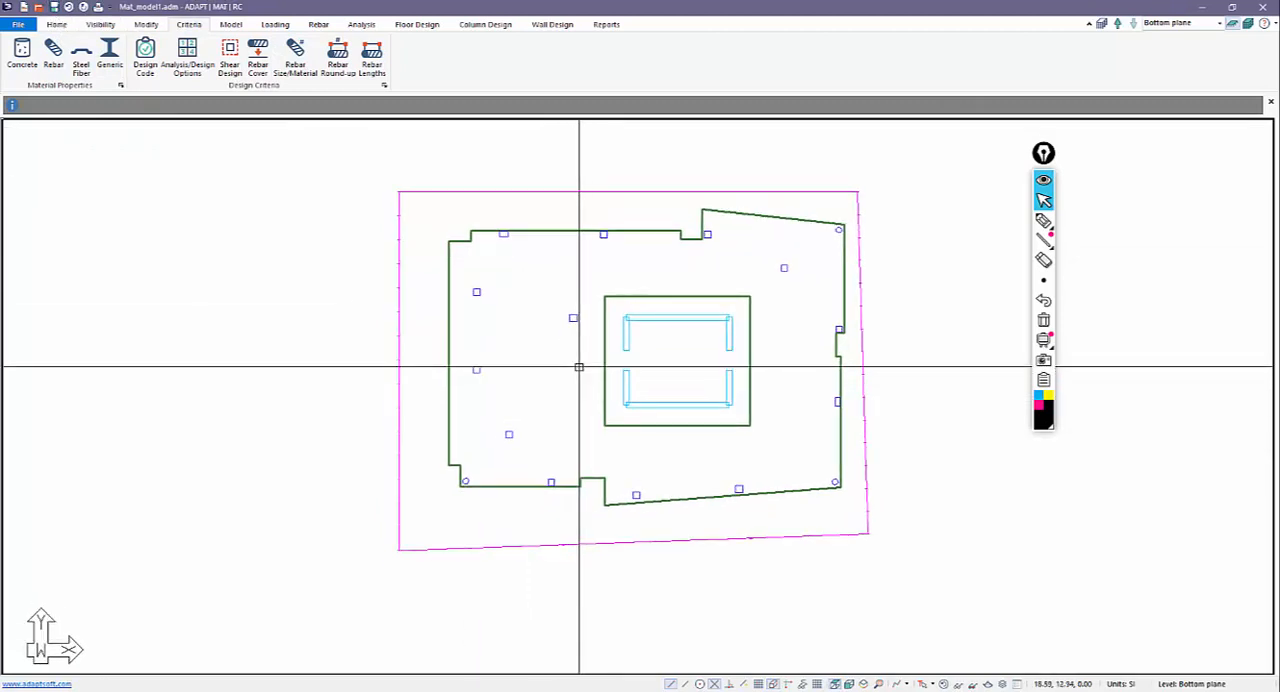
scroll(578, 370, "down", 1)
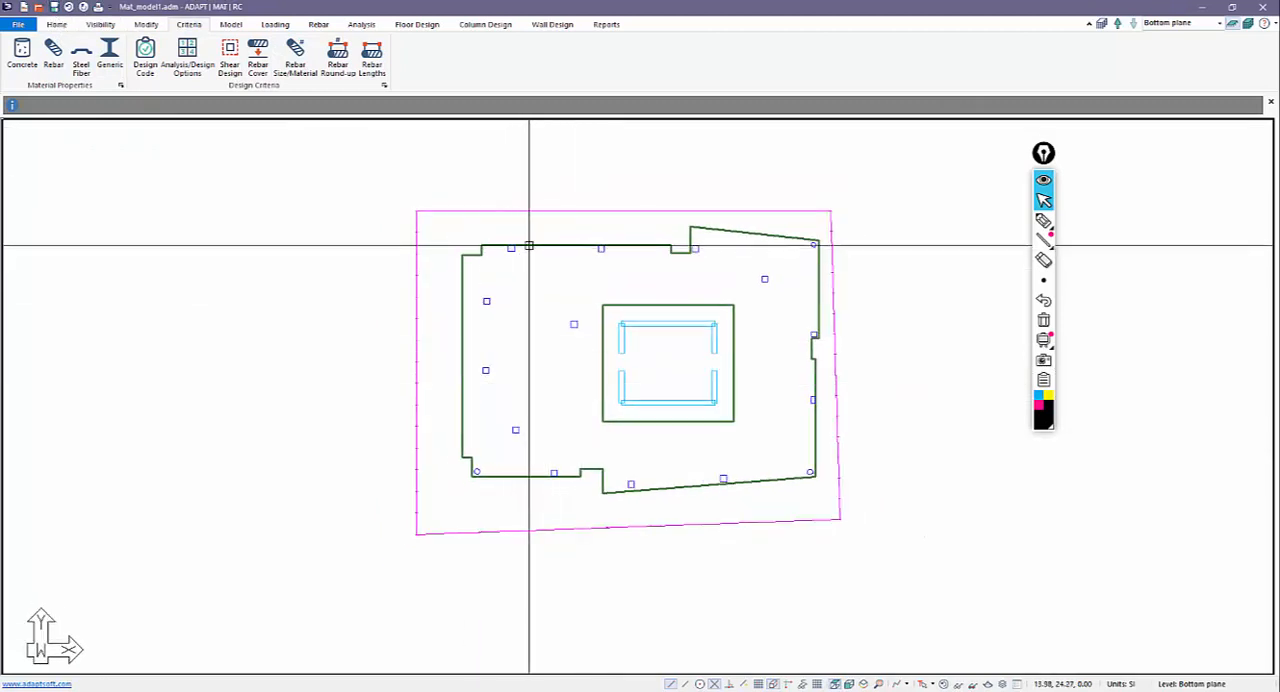
left_click(529, 245)
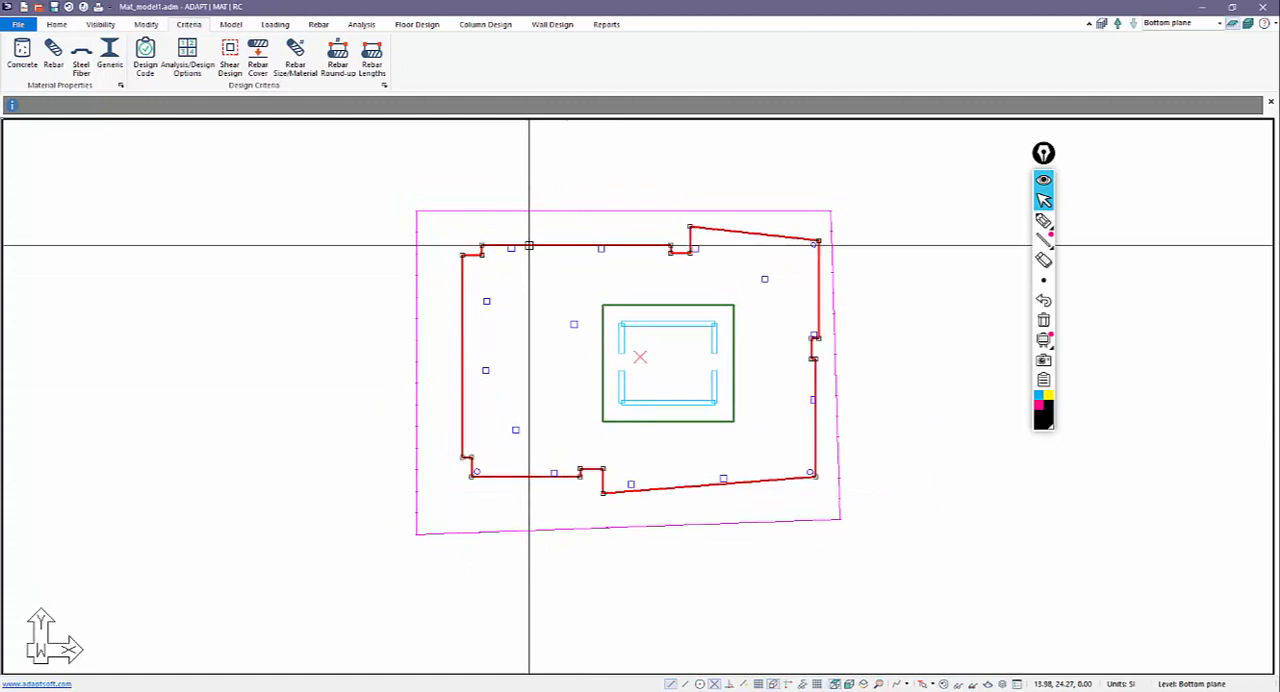
left_click(275, 24)
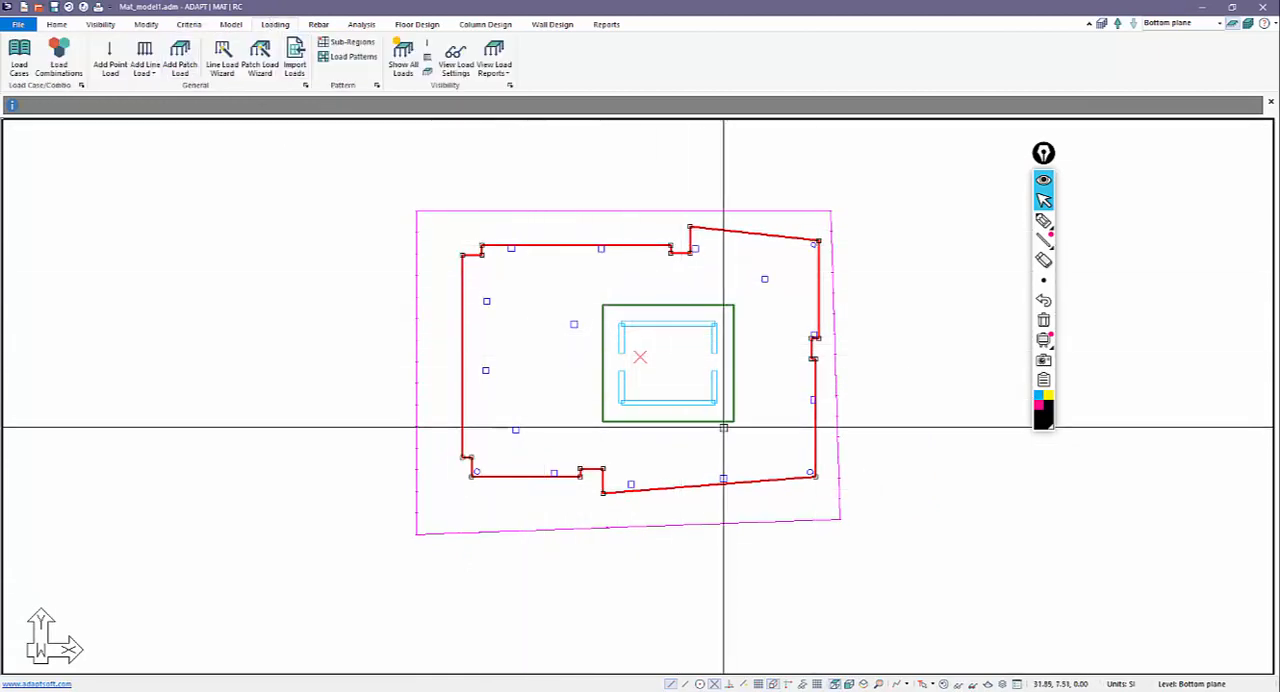
left_click(22, 60)
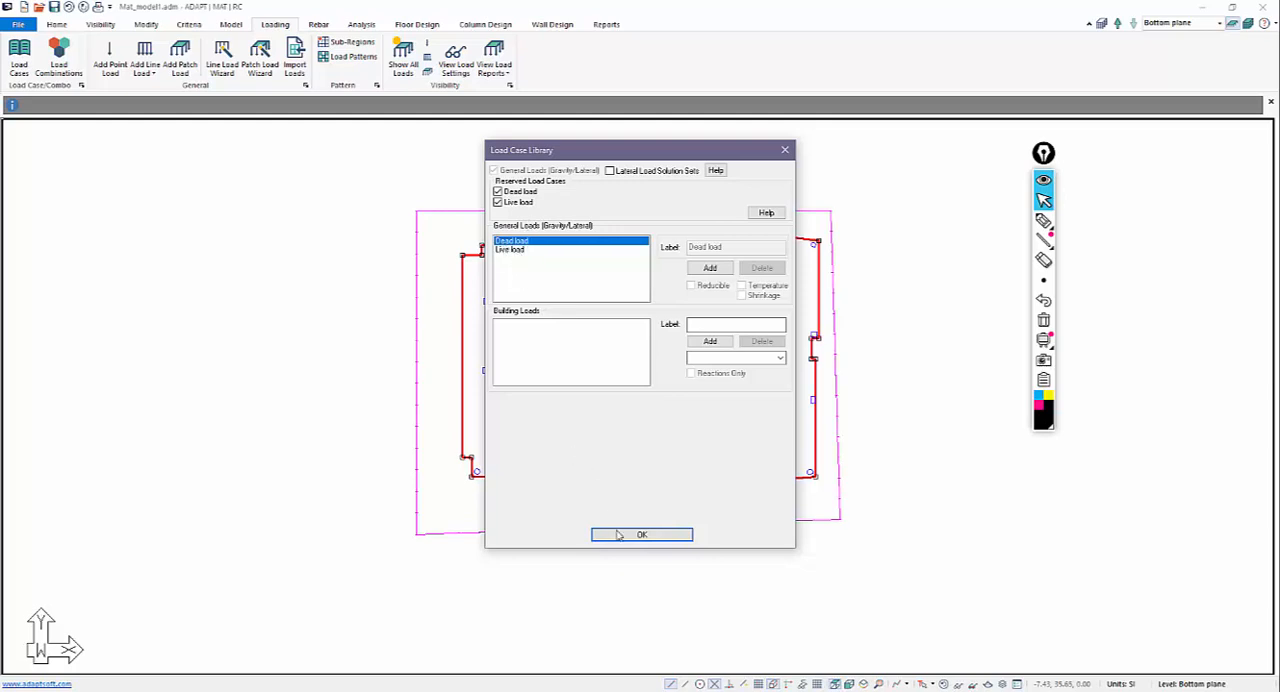
Circle the general loads and cross out the building loads with the pen, close the load case library, and clear the marks.
left_click(1043, 220)
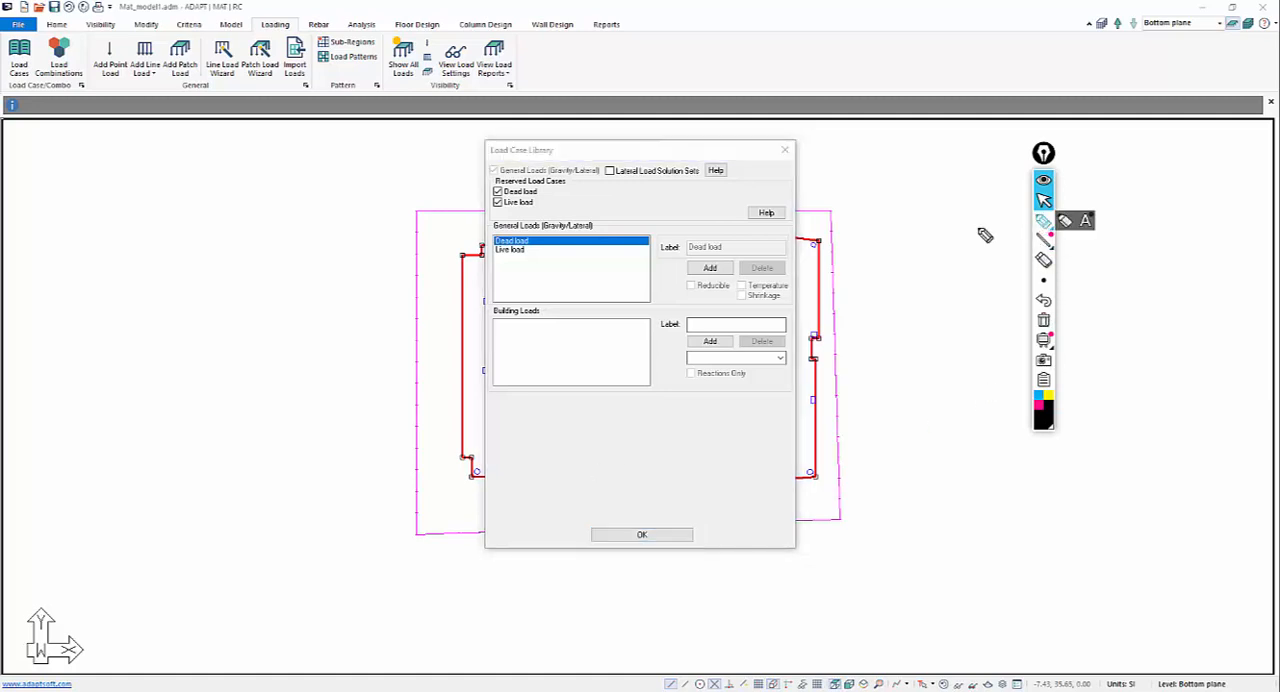
left_click_drag(490, 305, 648, 401)
left_click_drag(650, 297, 499, 380)
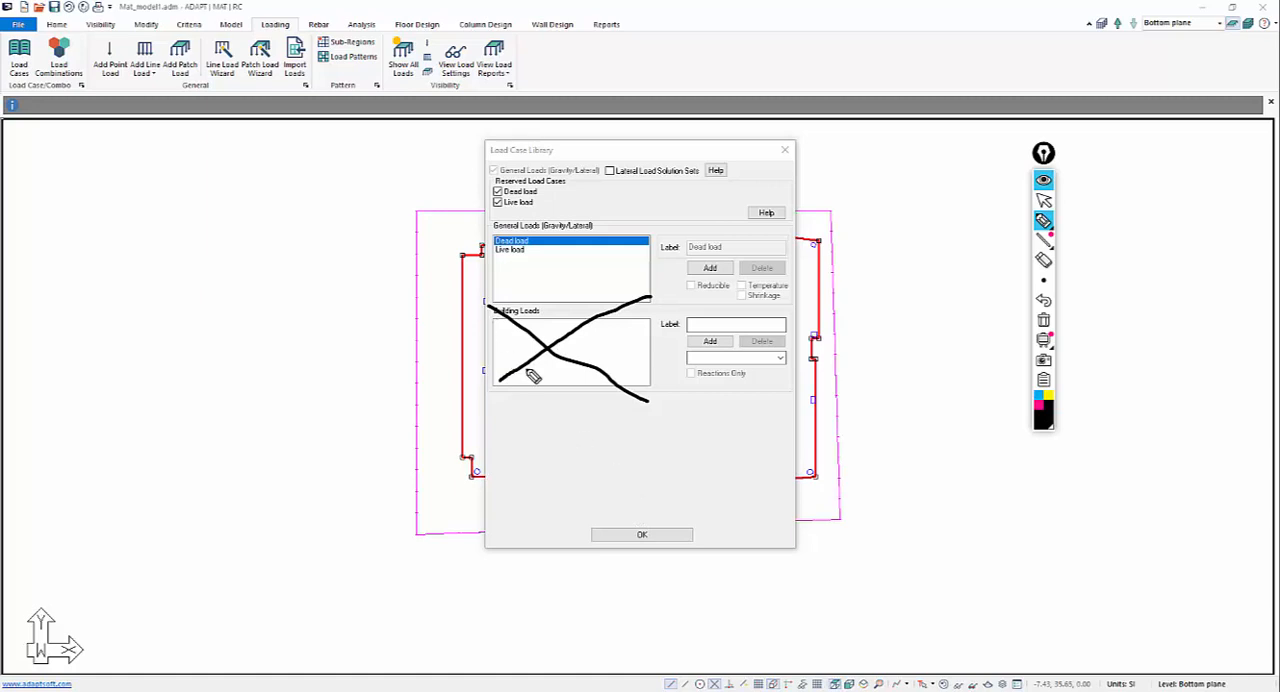
mouse_move(523, 272)
left_mouse_down()
mouse_move(505, 296)
mouse_move(668, 294)
mouse_move(586, 214)
mouse_move(485, 270)
mouse_move(508, 300)
left_mouse_up()
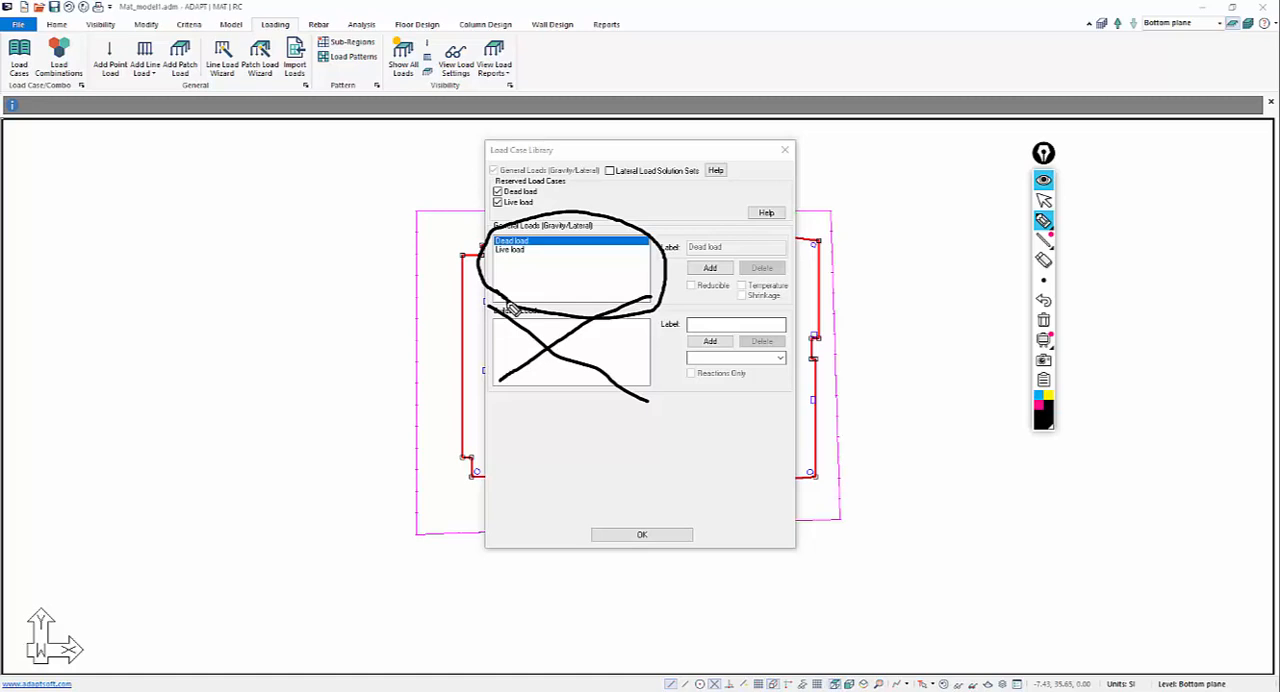
mouse_move(498, 261)
left_mouse_down()
mouse_move(543, 274)
mouse_move(537, 290)
left_mouse_up()
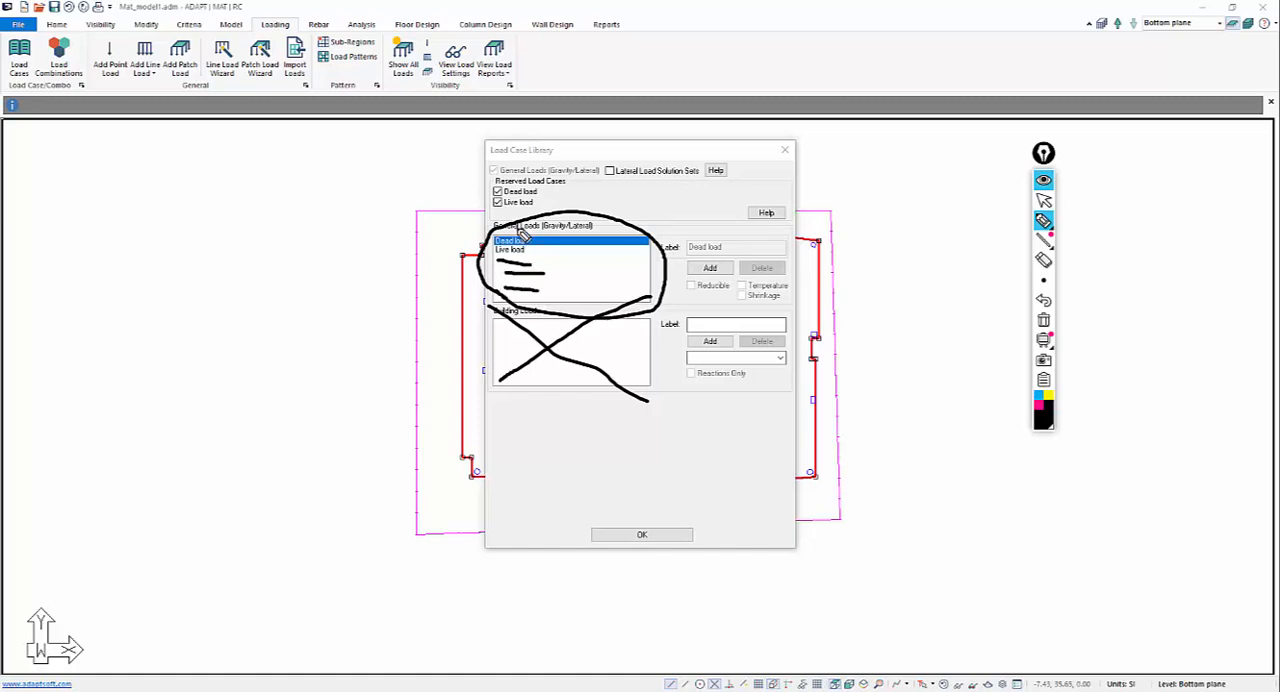
mouse_move(548, 231)
left_mouse_down()
mouse_move(610, 236)
mouse_move(570, 212)
mouse_move(590, 236)
mouse_move(641, 222)
left_mouse_up()
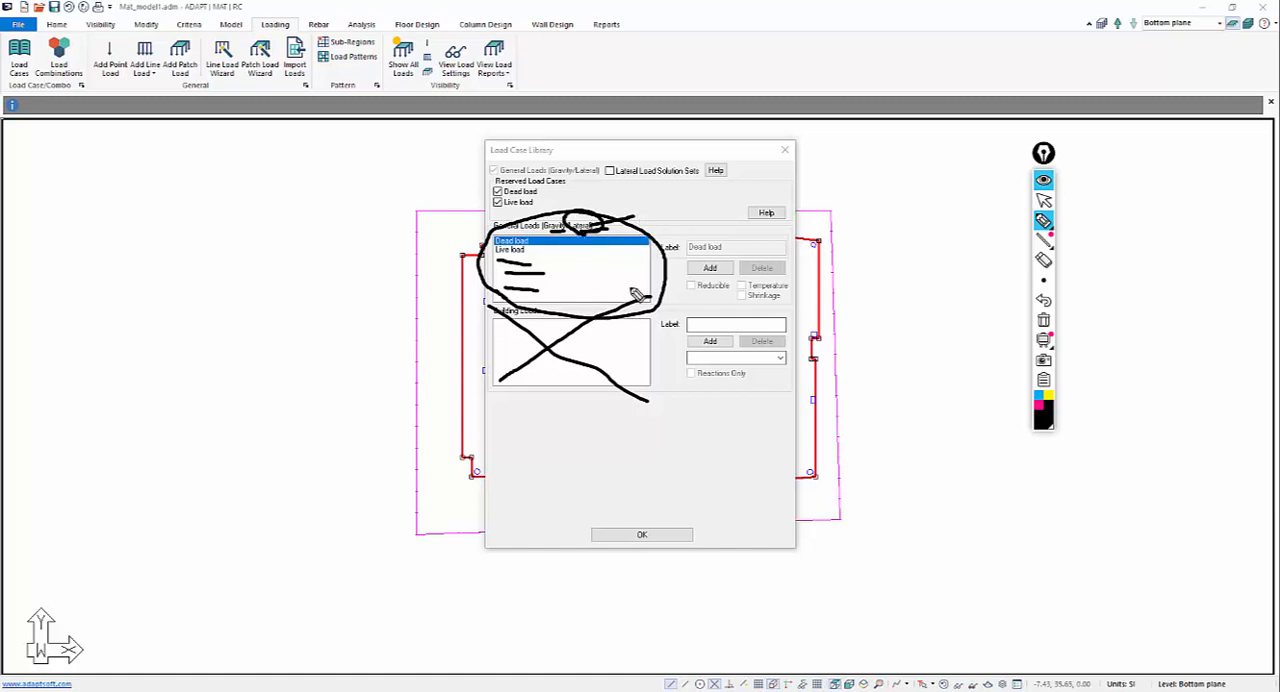
left_click(1044, 200)
left_click(674, 533)
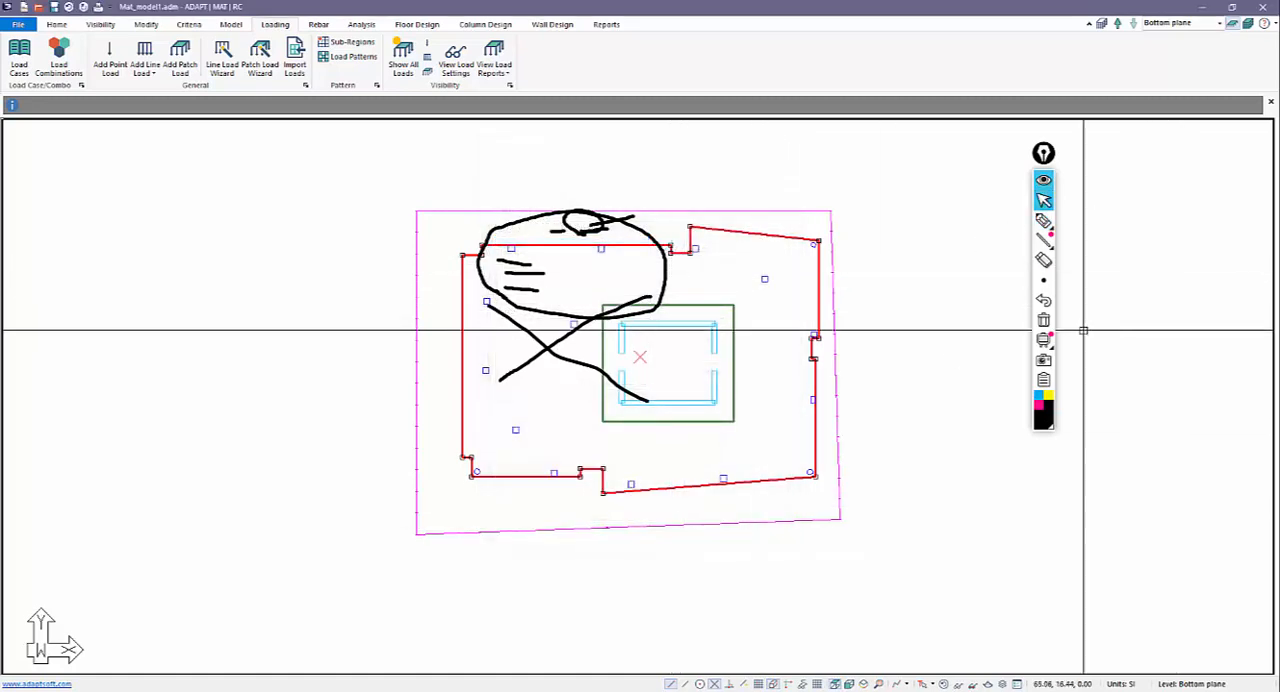
left_click(1043, 320)
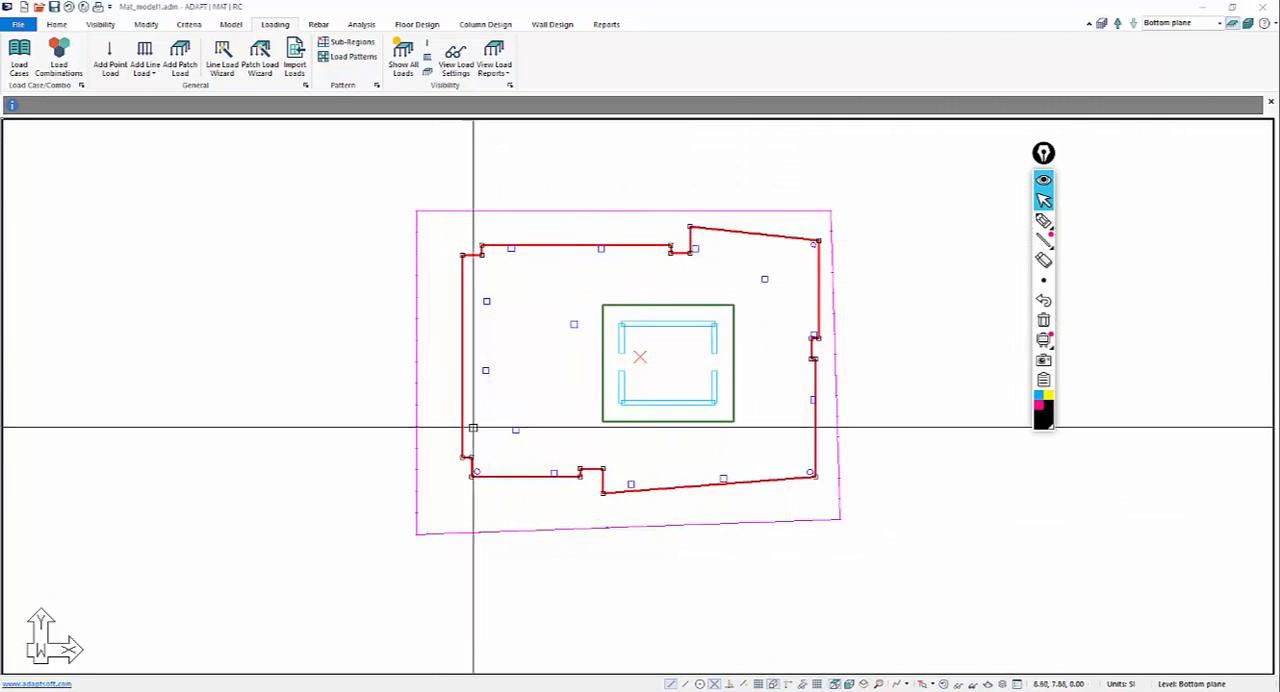
Generate a patch load of 1.5 kN/m2 over the selected mat slab for the Dead load case.
left_click(258, 60)
double_click(677, 298)
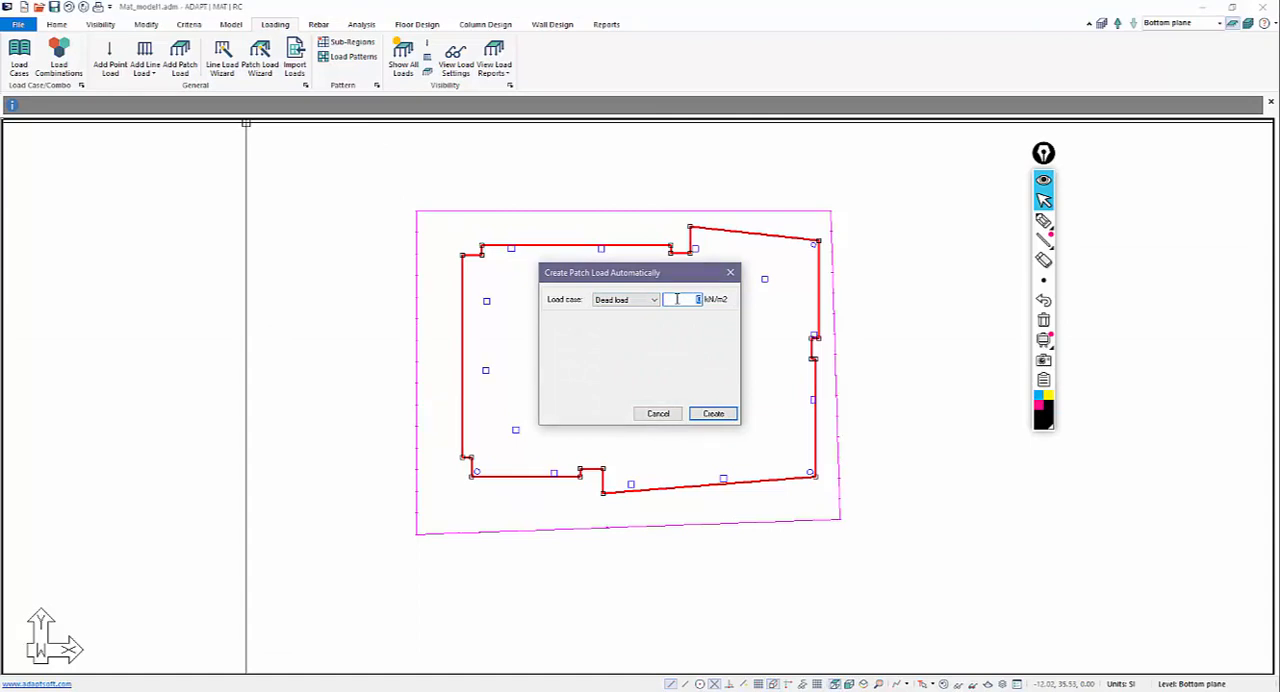
type("1.5")
left_click(718, 414)
Generate a second patch load of 3 kN/m2 over the selected mat slab for the Live load case.
left_click(260, 60)
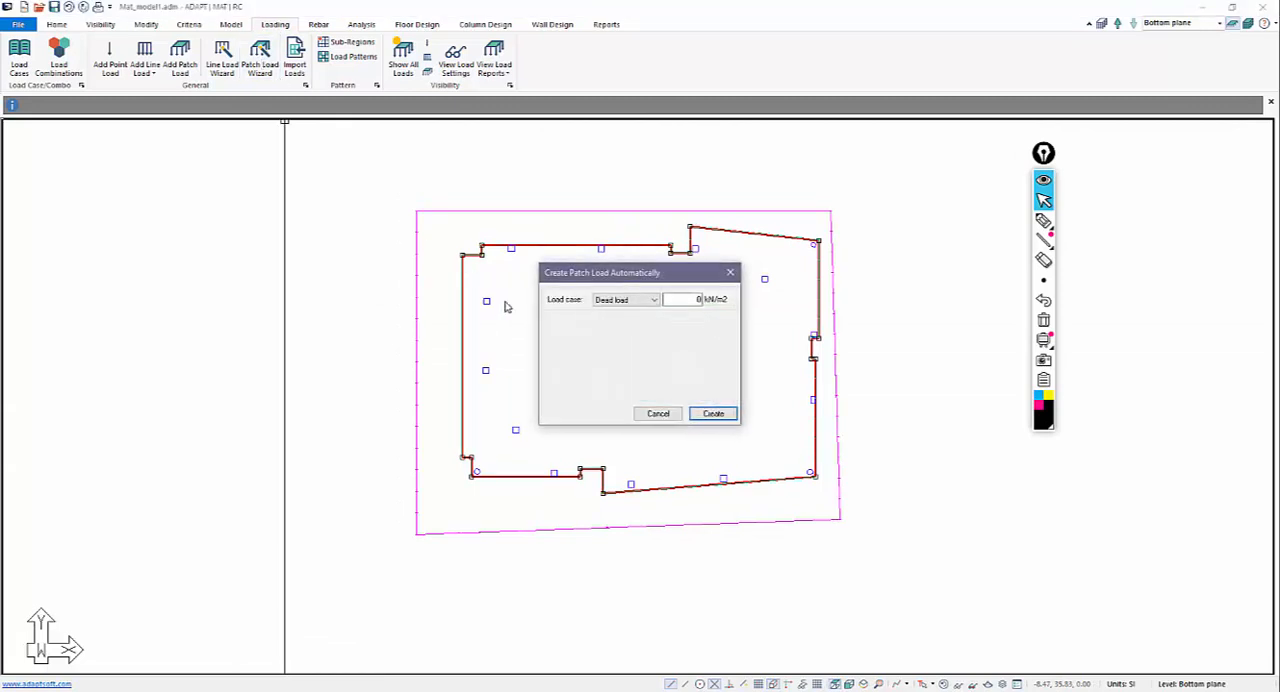
left_click(627, 299)
left_click(625, 320)
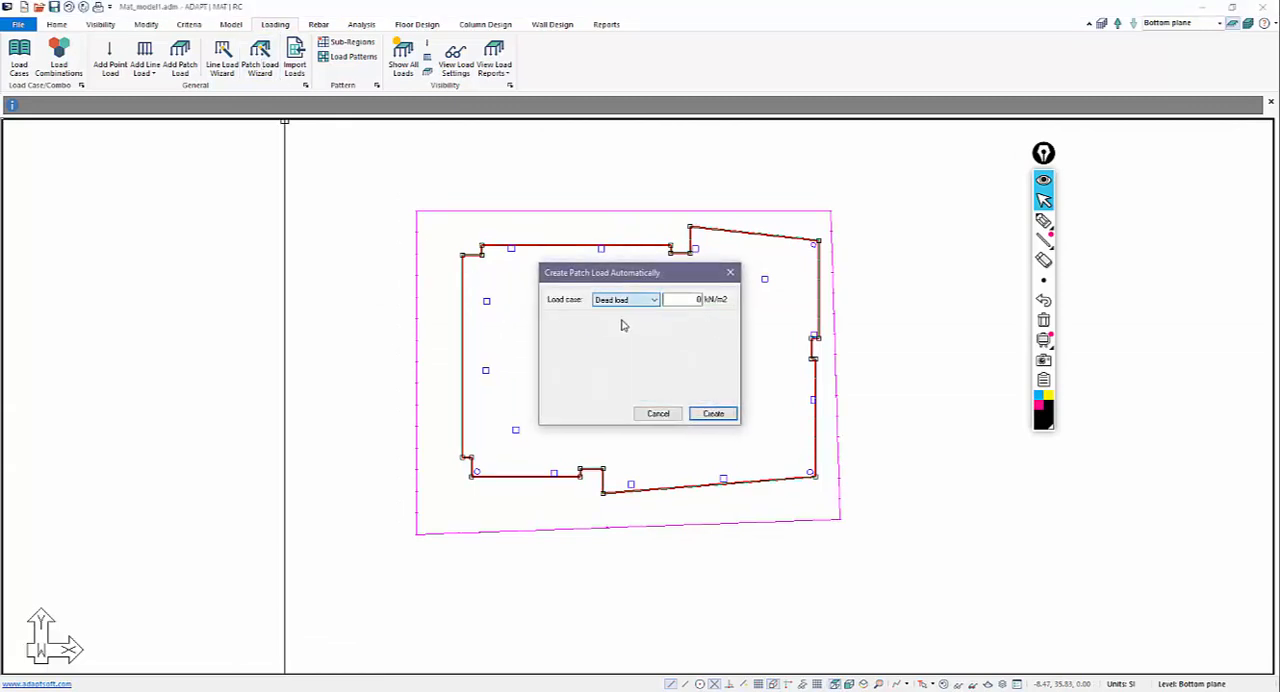
double_click(676, 300)
type("3")
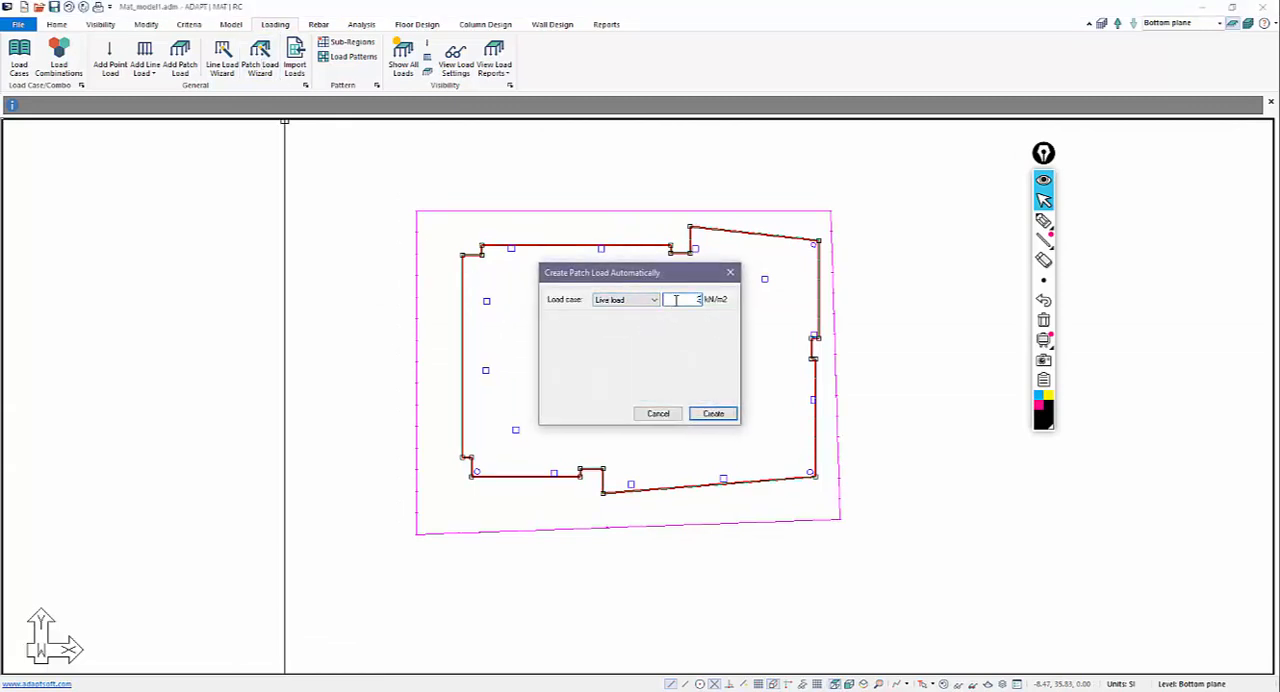
left_click(711, 414)
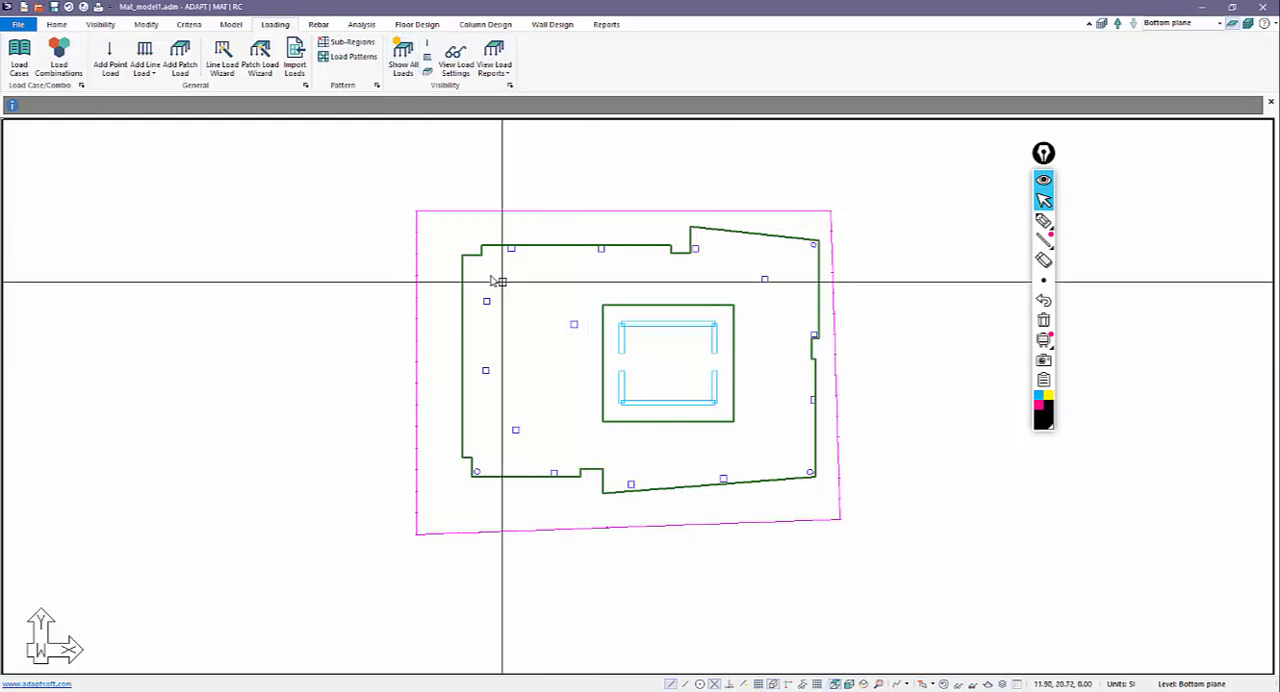
Set up a new point load with Fz of 700 kN in the Dead load case.
left_click(110, 58)
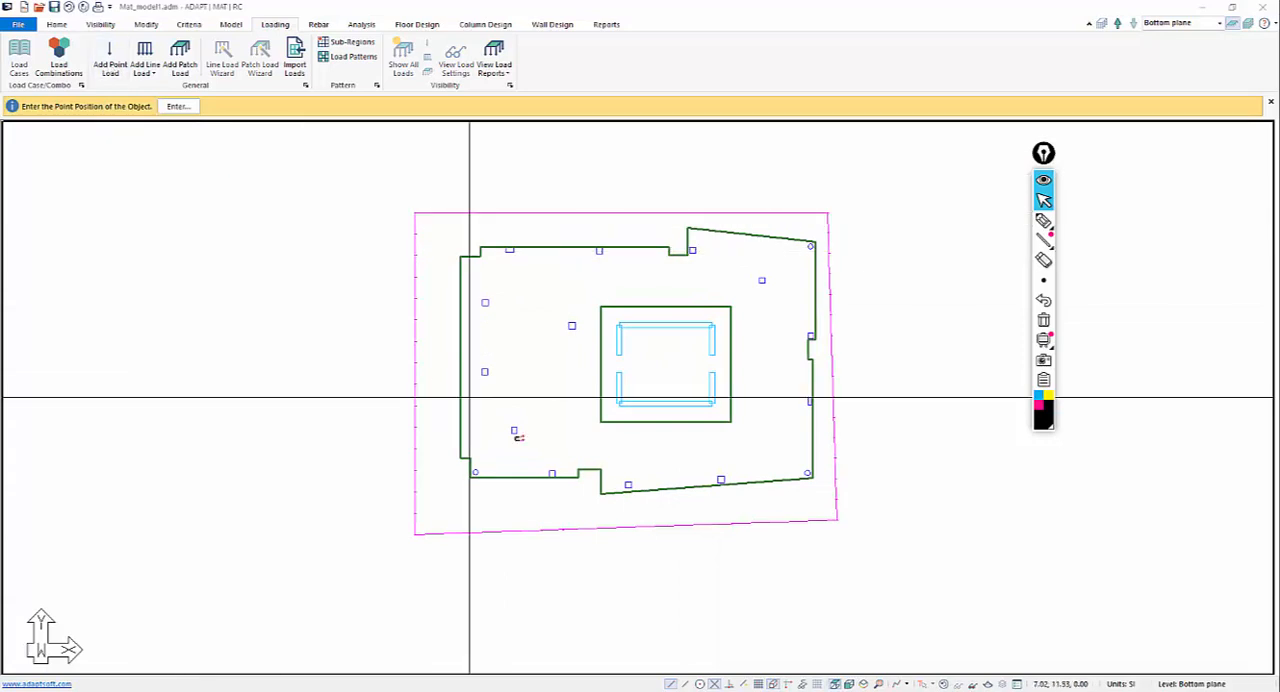
left_click(482, 370)
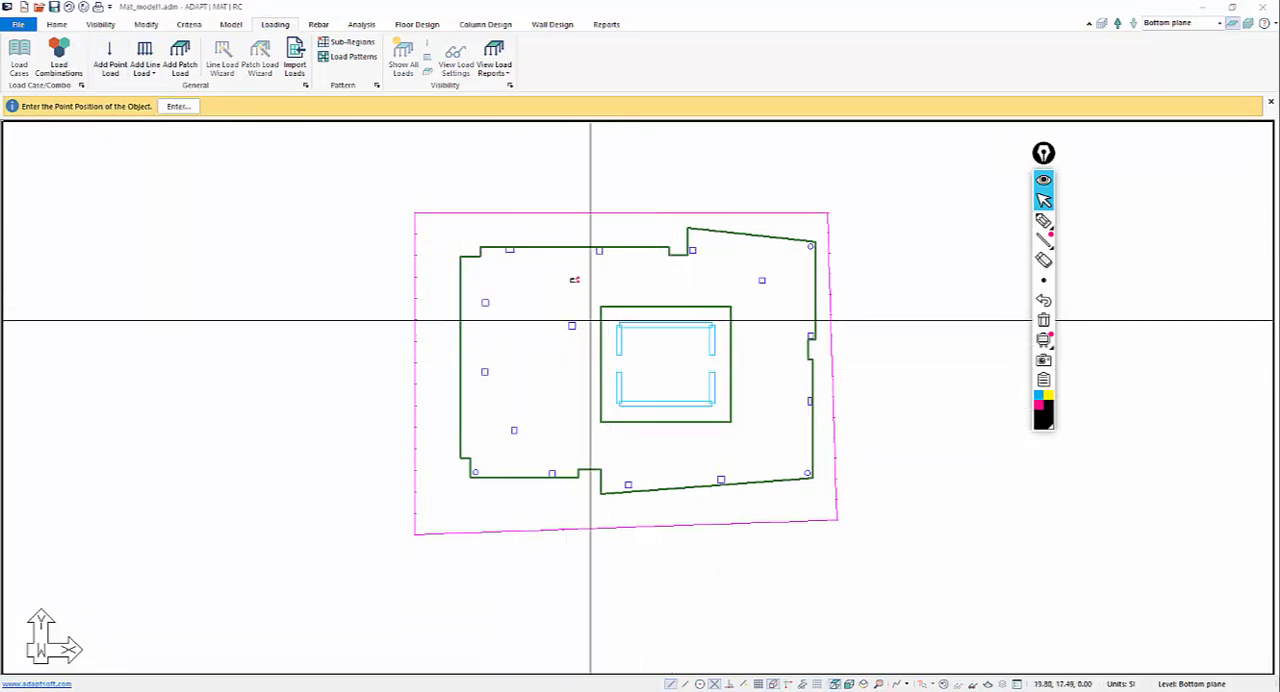
left_click(147, 25)
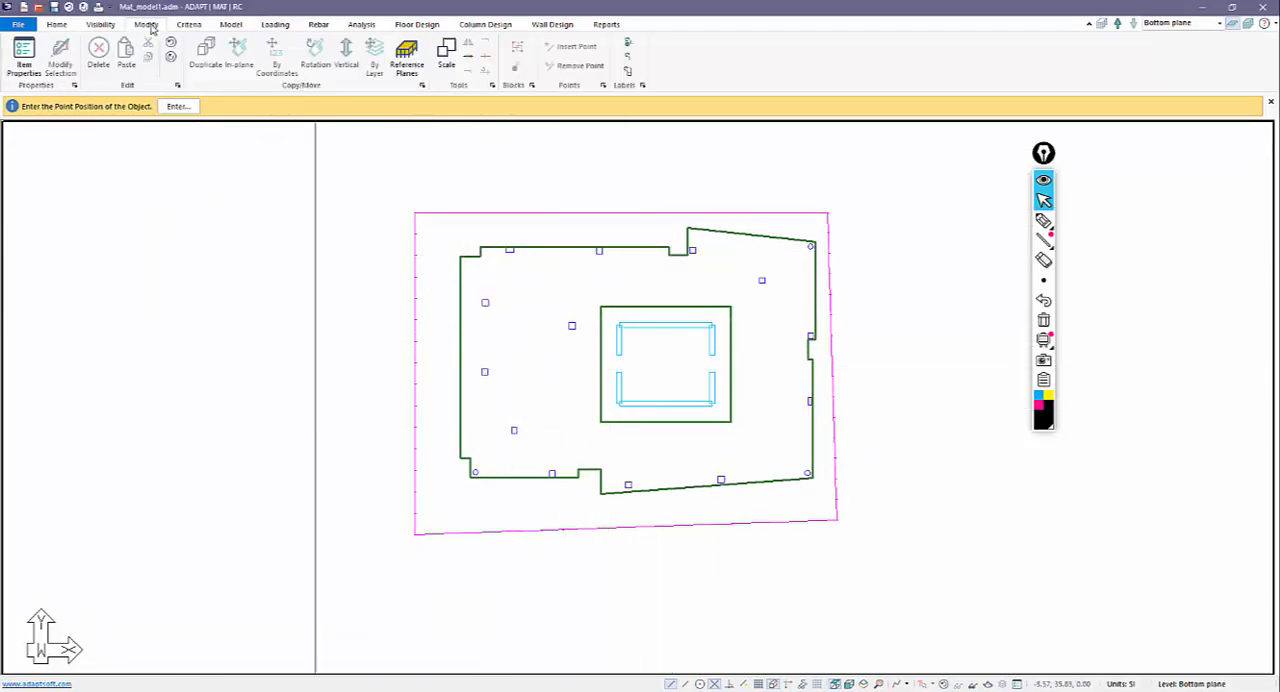
left_click(24, 55)
left_click_drag(180, 14, 841, 142)
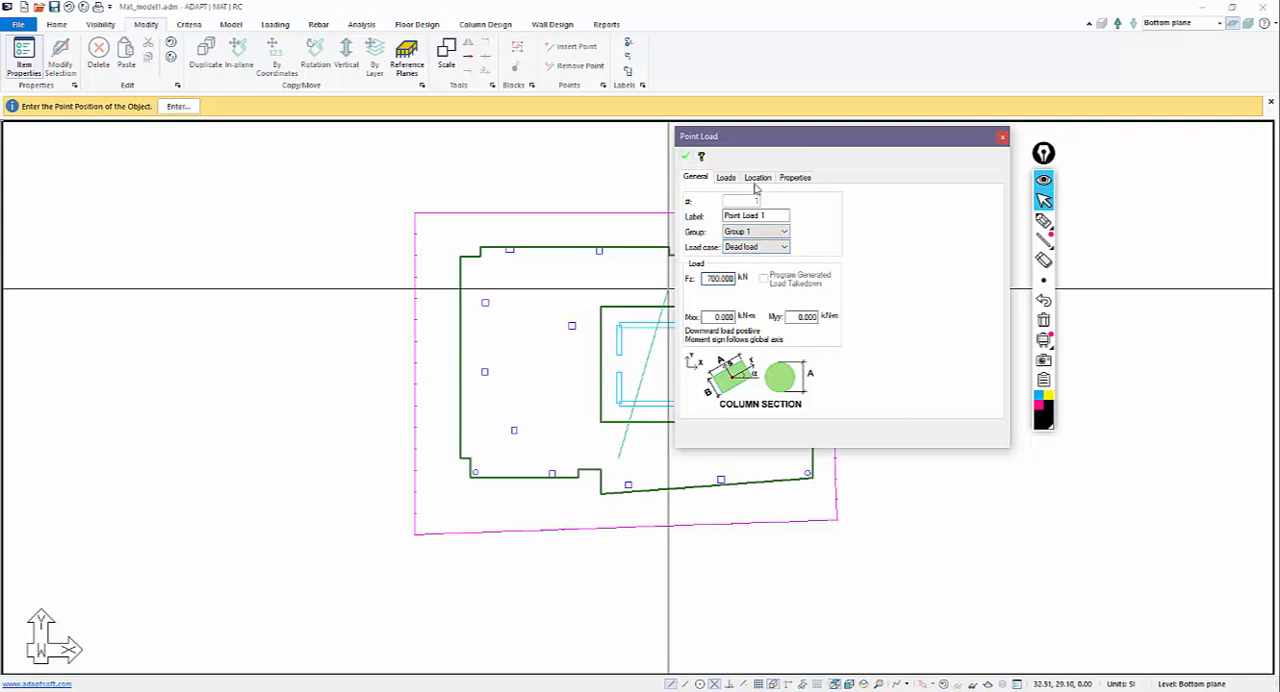
left_click(1003, 139)
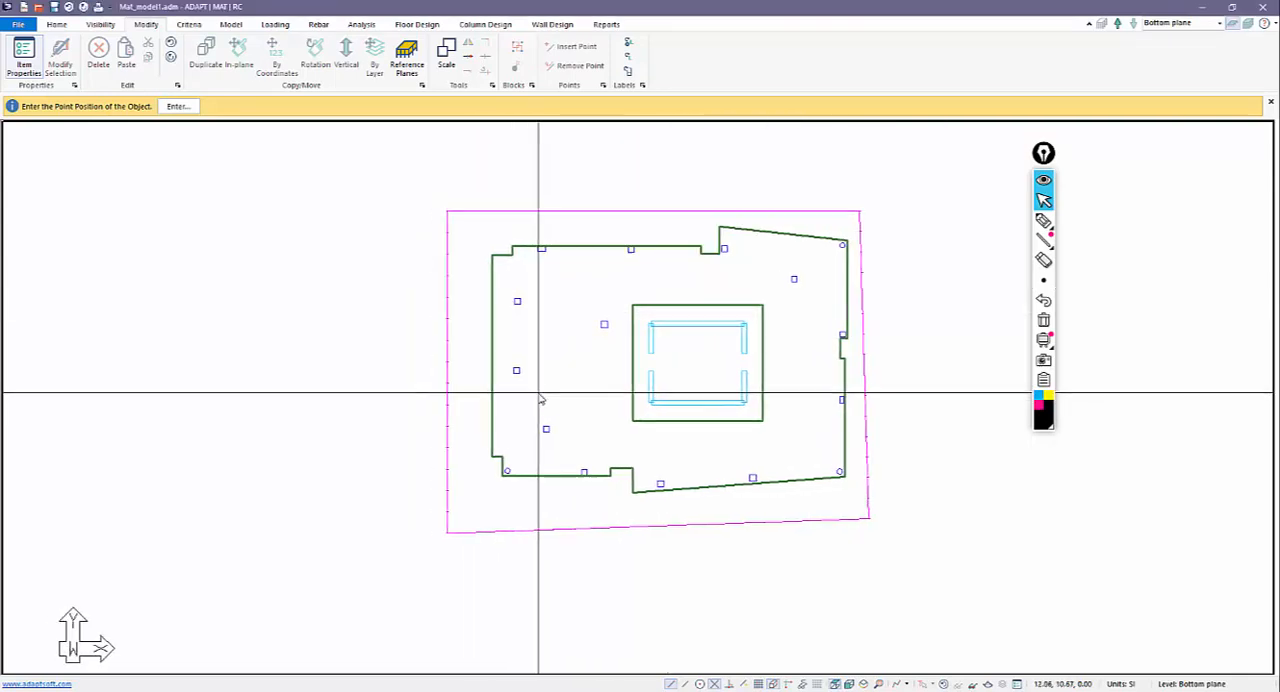
Place the dead point load on every column around the core except the round one at the mat's lower-left corner.
left_click(517, 371)
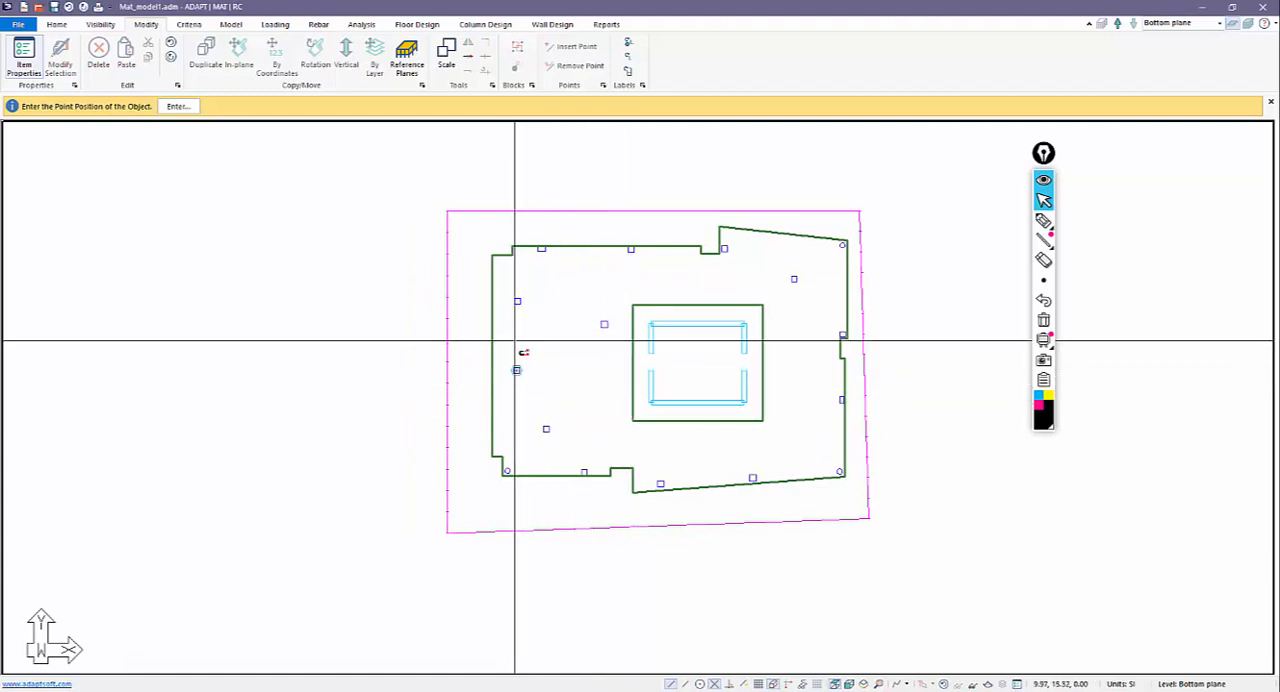
left_click(517, 301)
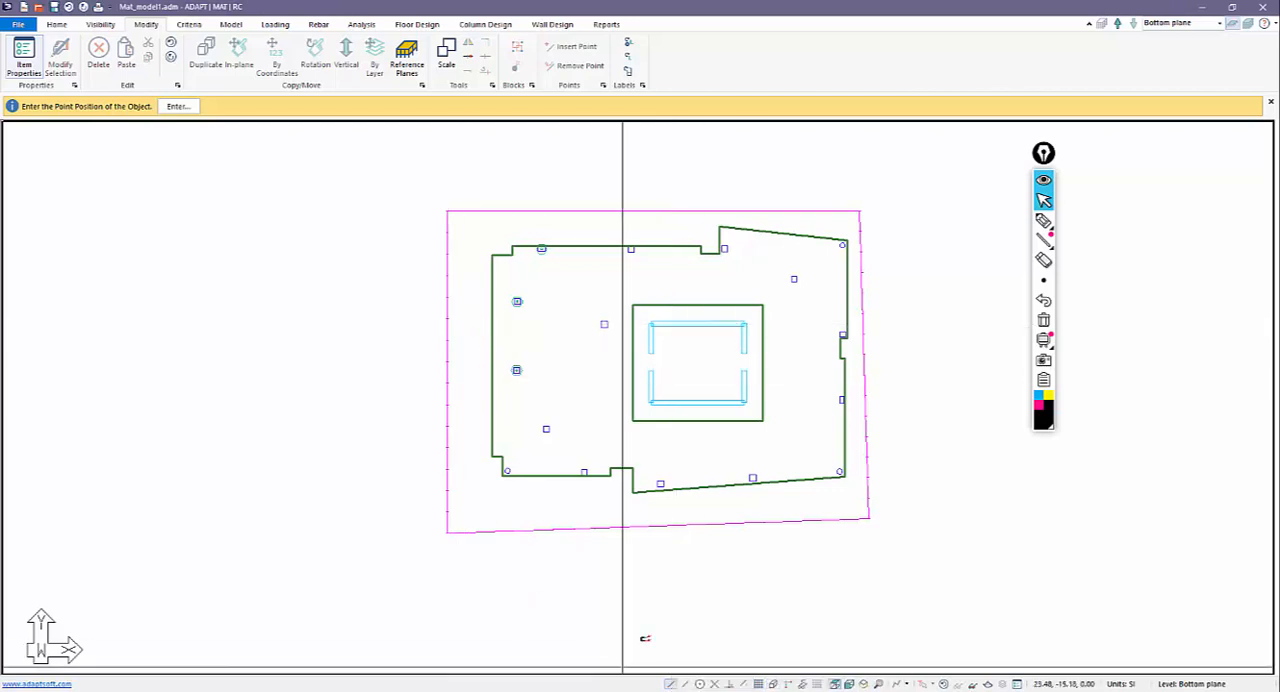
left_click(546, 429)
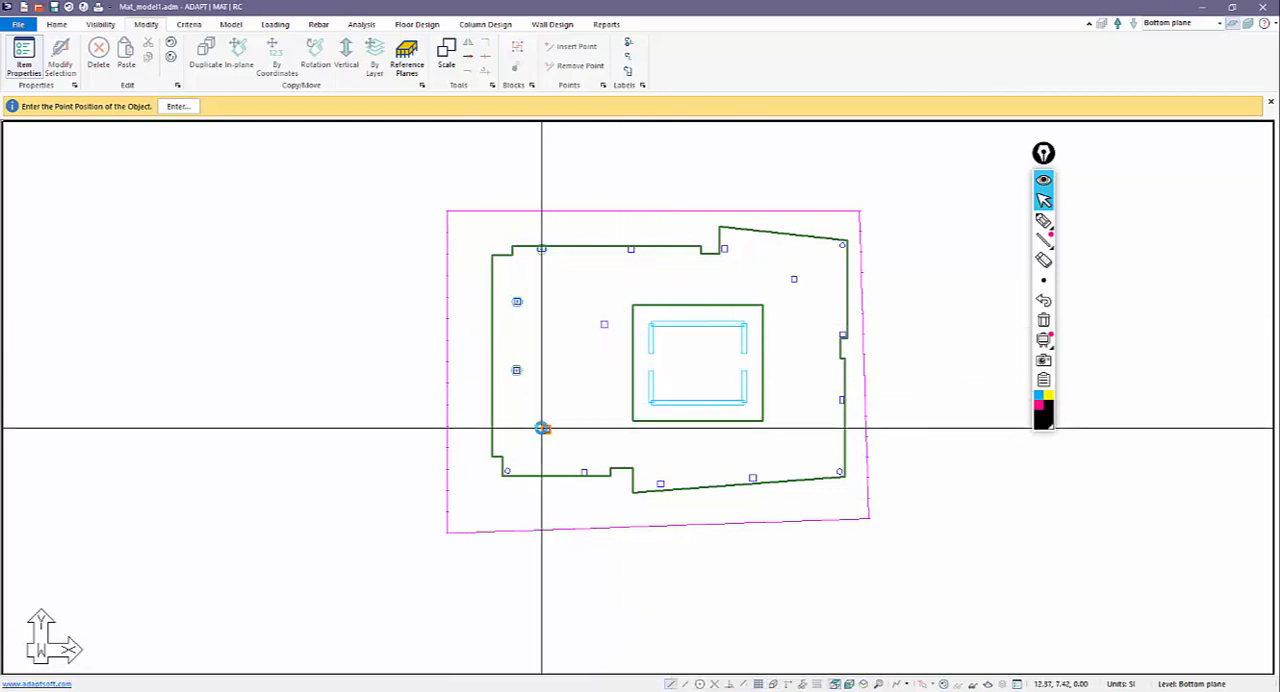
left_click(584, 471)
left_click(604, 324)
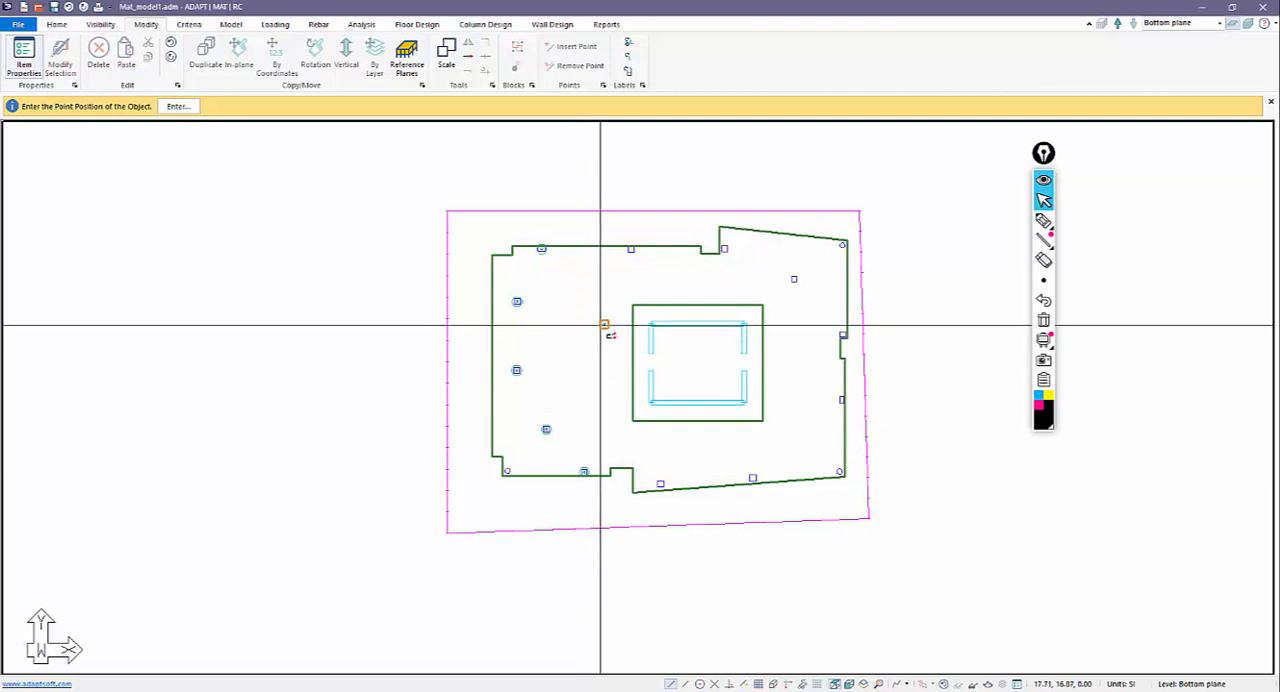
left_click(630, 249)
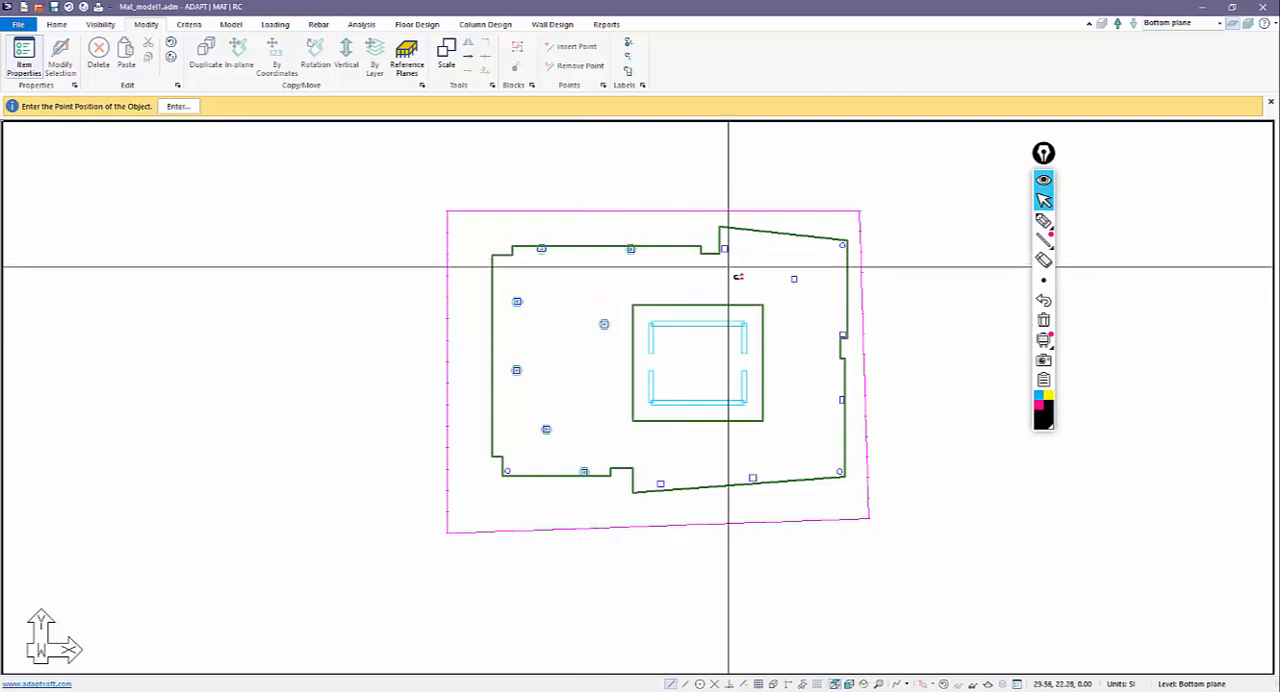
left_click(794, 279)
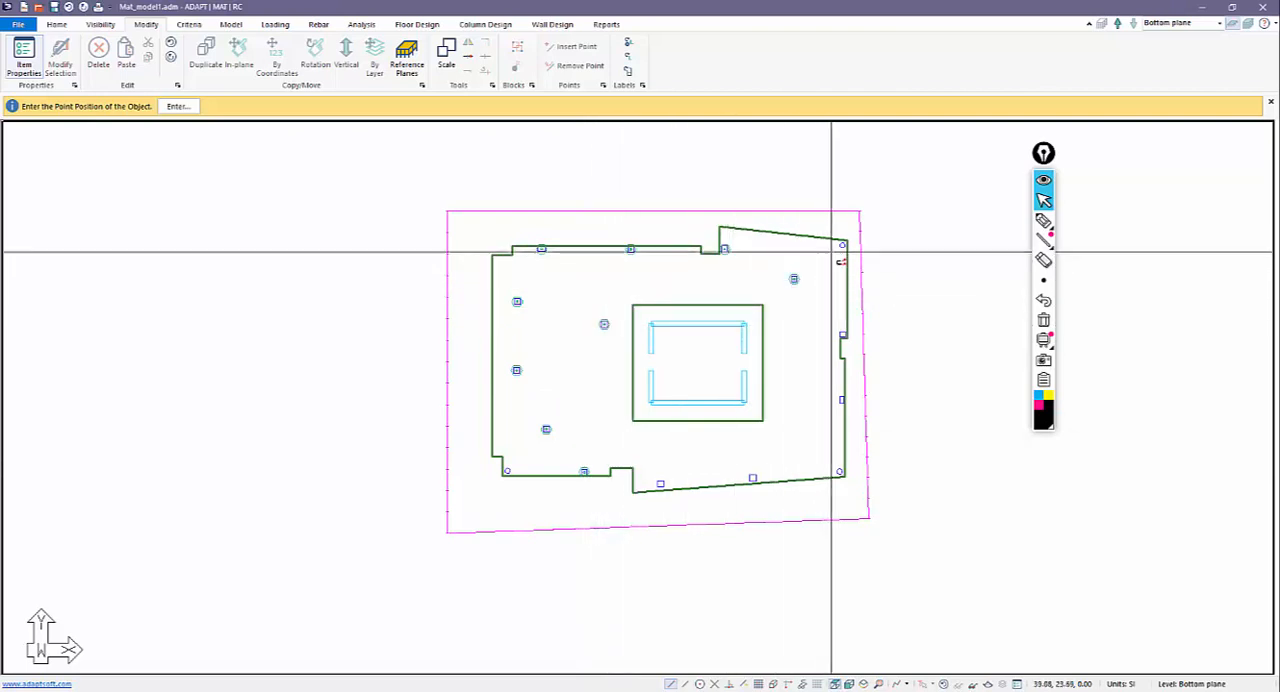
left_click(842, 334)
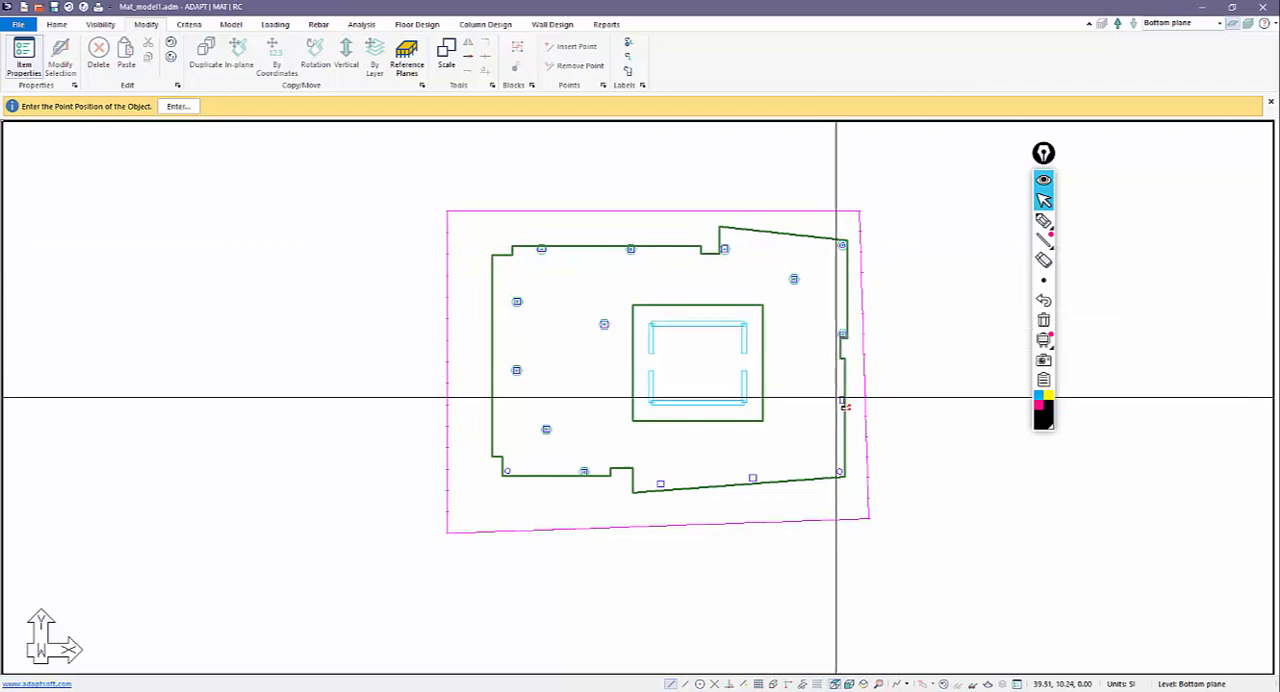
left_click(841, 400)
left_click(839, 471)
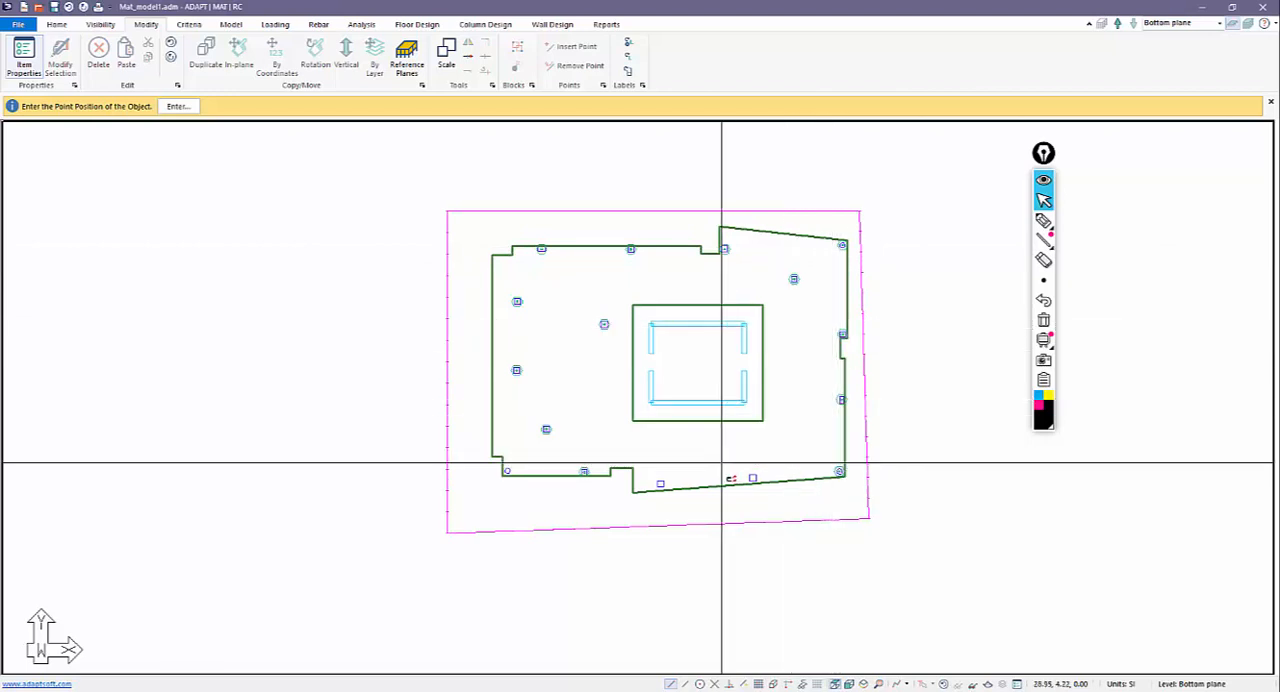
left_click(752, 479)
left_click(660, 484)
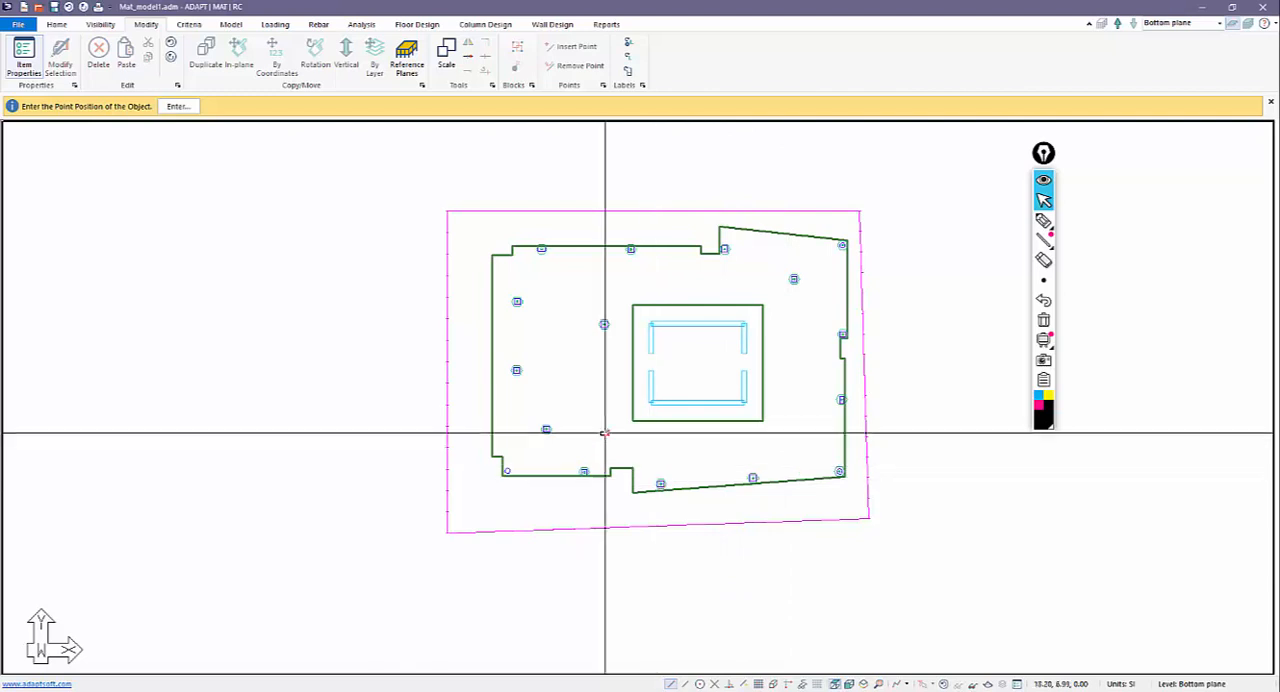
key("Escape")
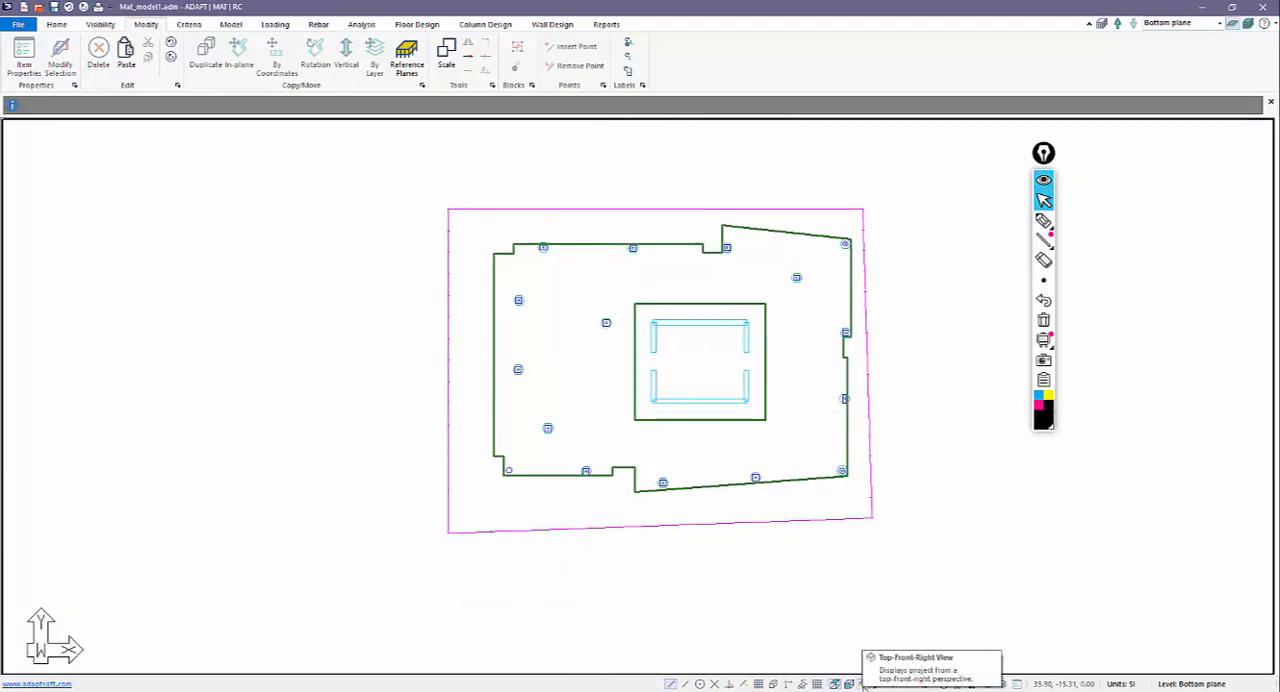
View the loaded mat from the top-front-right perspective and toggle the display of all loads.
left_click(863, 684)
scroll(632, 507, "up", 4)
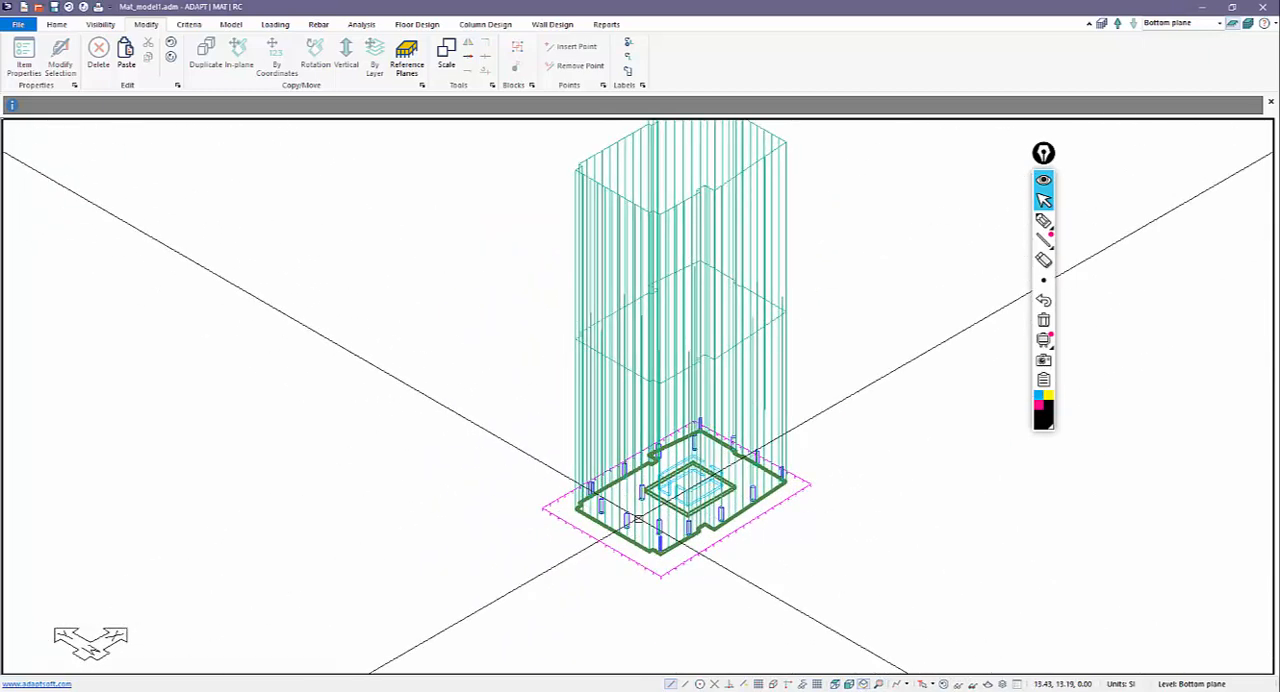
left_click(275, 24)
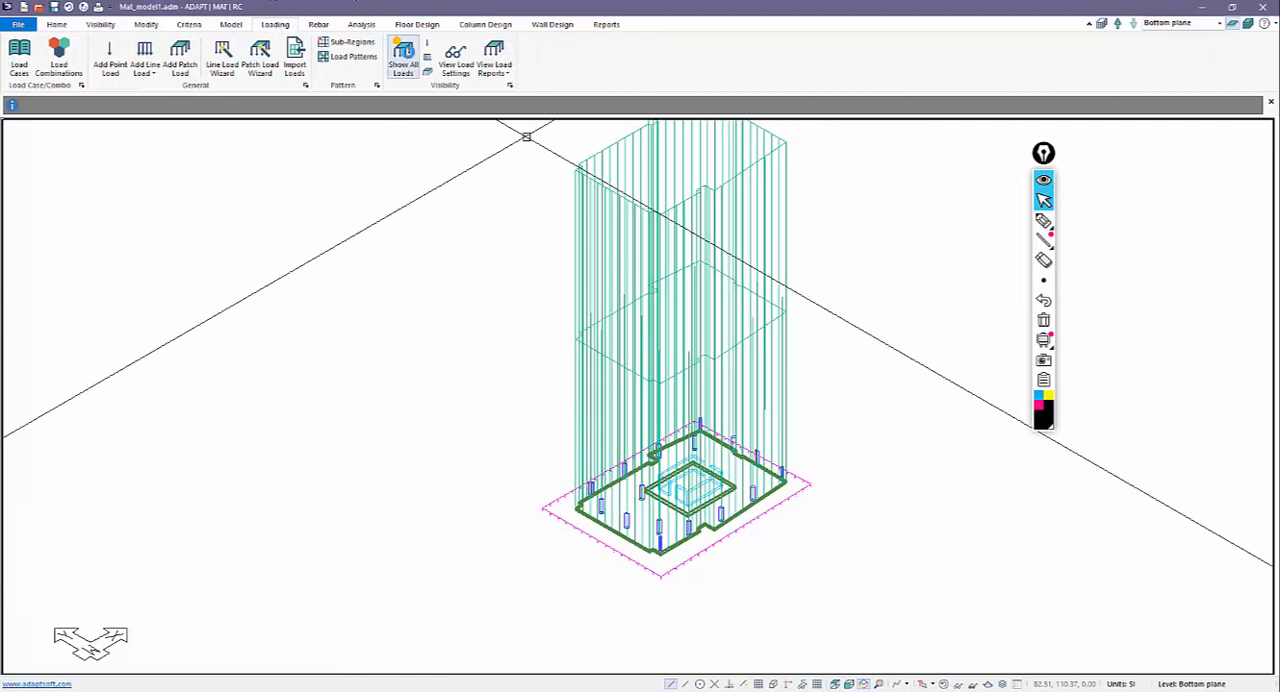
left_click(404, 58)
left_click(408, 57)
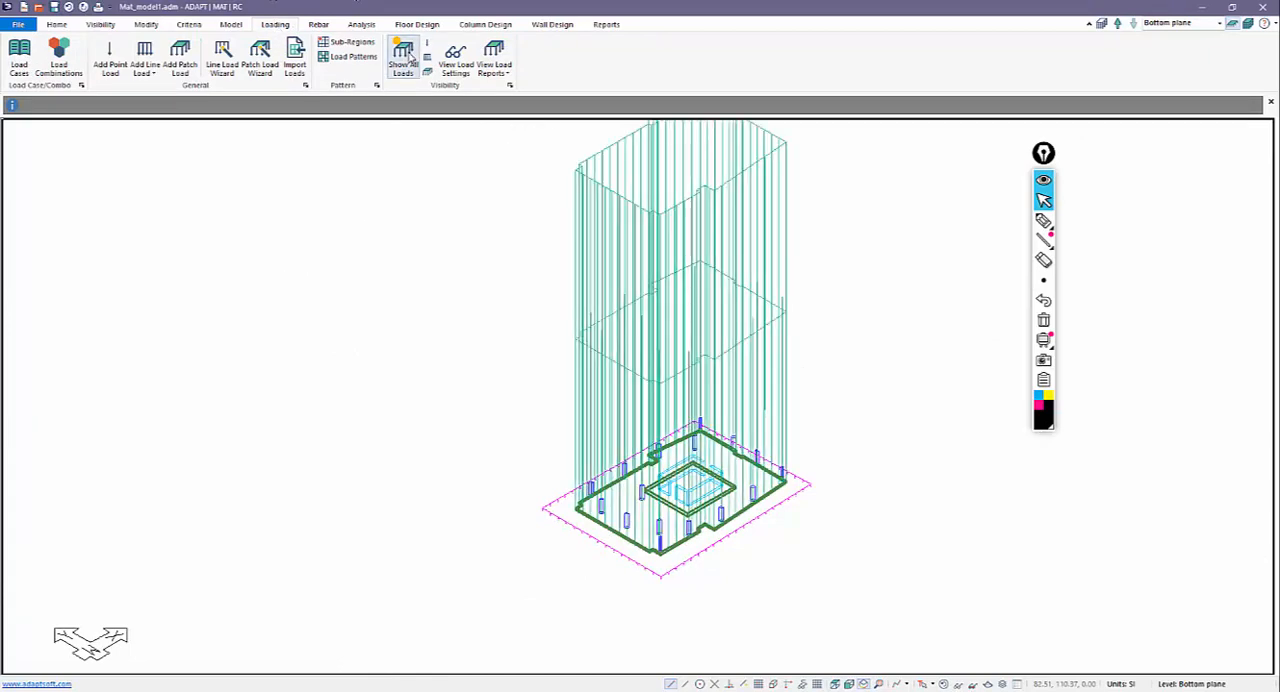
Toggle the display of all loads, and switch the patch loads on and off over the mat.
left_click(408, 57)
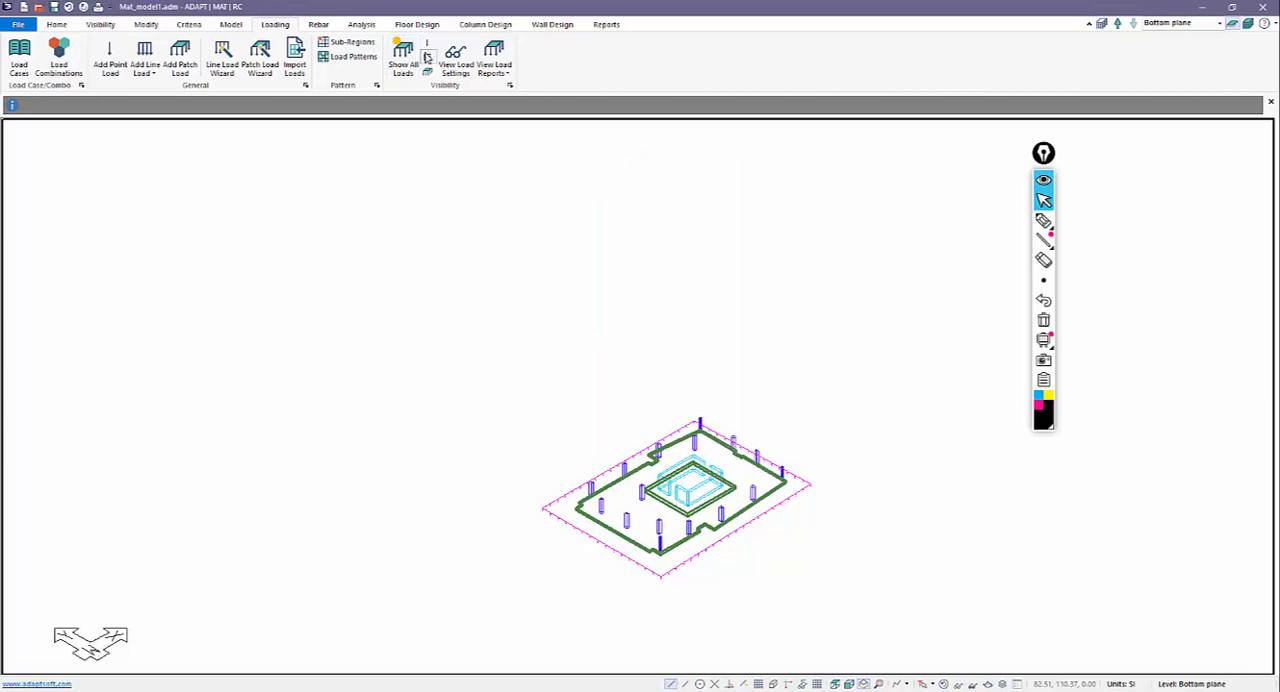
left_click(428, 73)
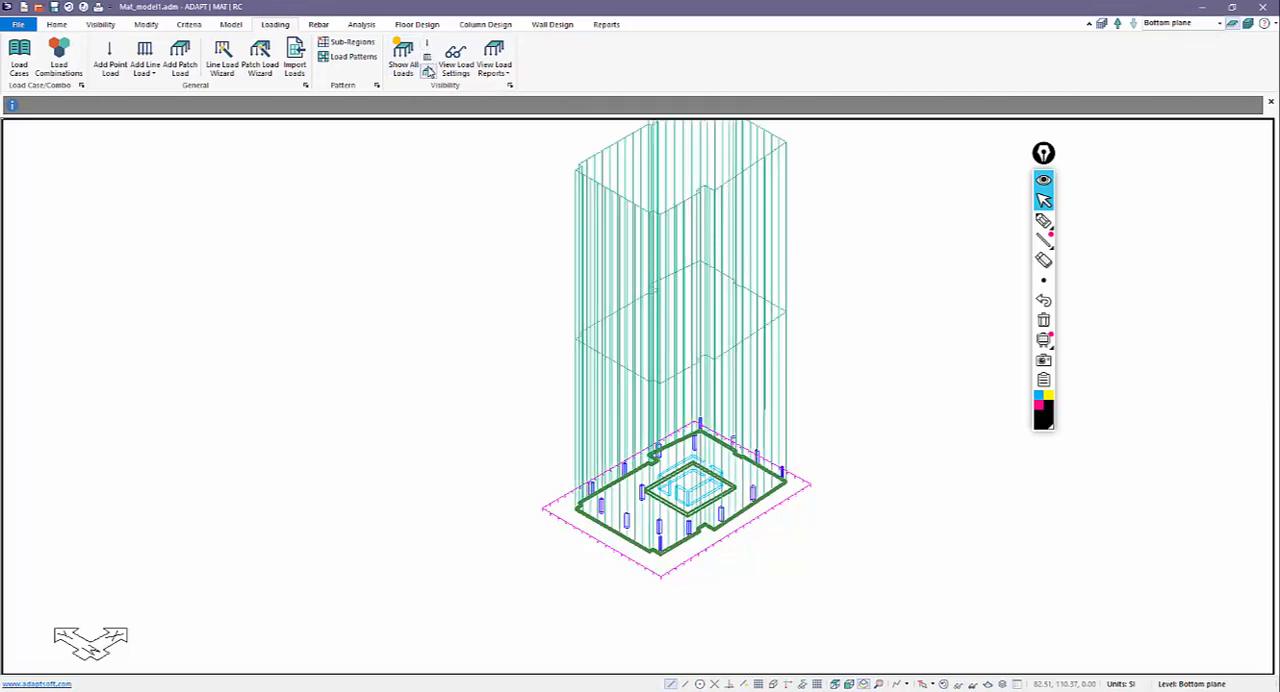
left_click(428, 73)
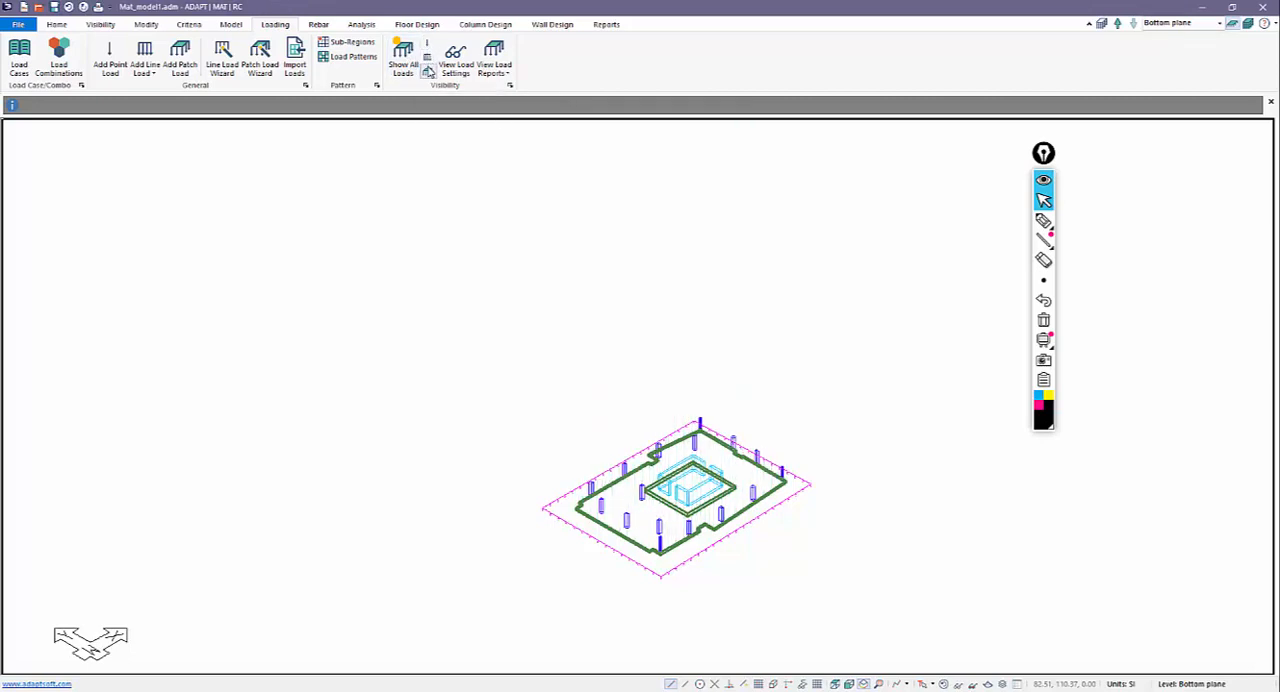
left_click(428, 73)
left_click(428, 73)
Switch the point loads on and off over the columns, and check the load display settings without changing them.
left_click(428, 47)
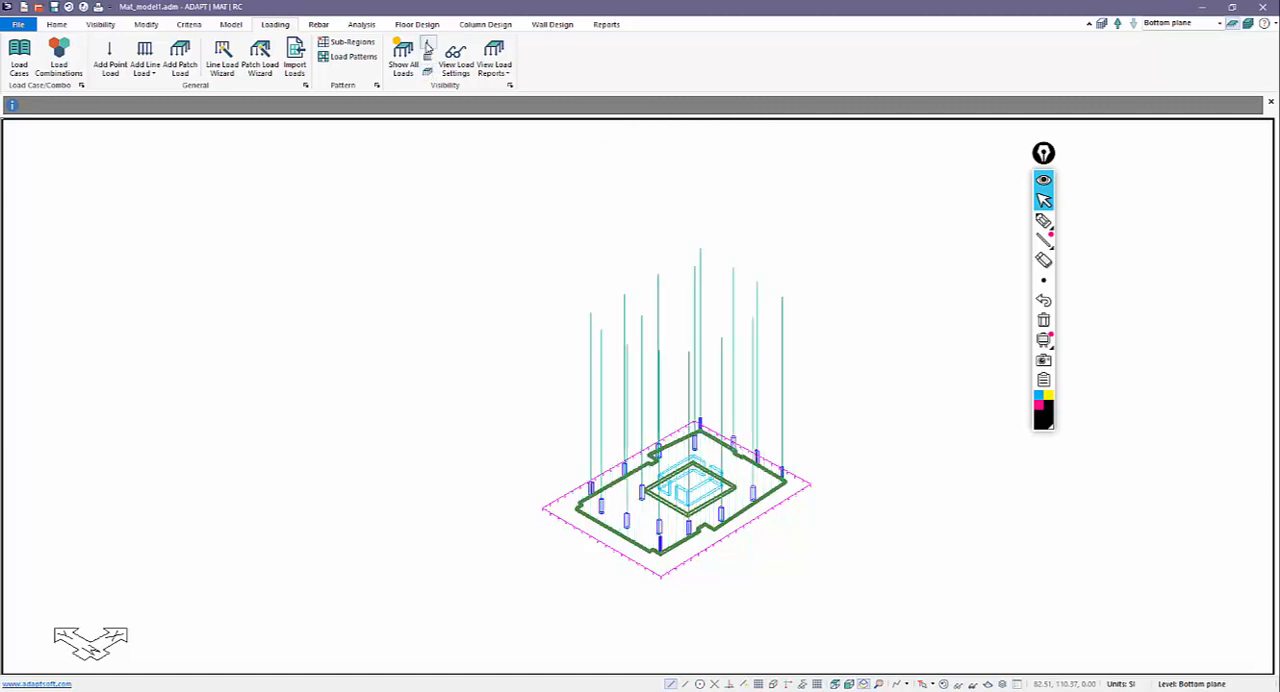
left_click(428, 47)
left_click(428, 47)
left_click(428, 47)
left_click(455, 55)
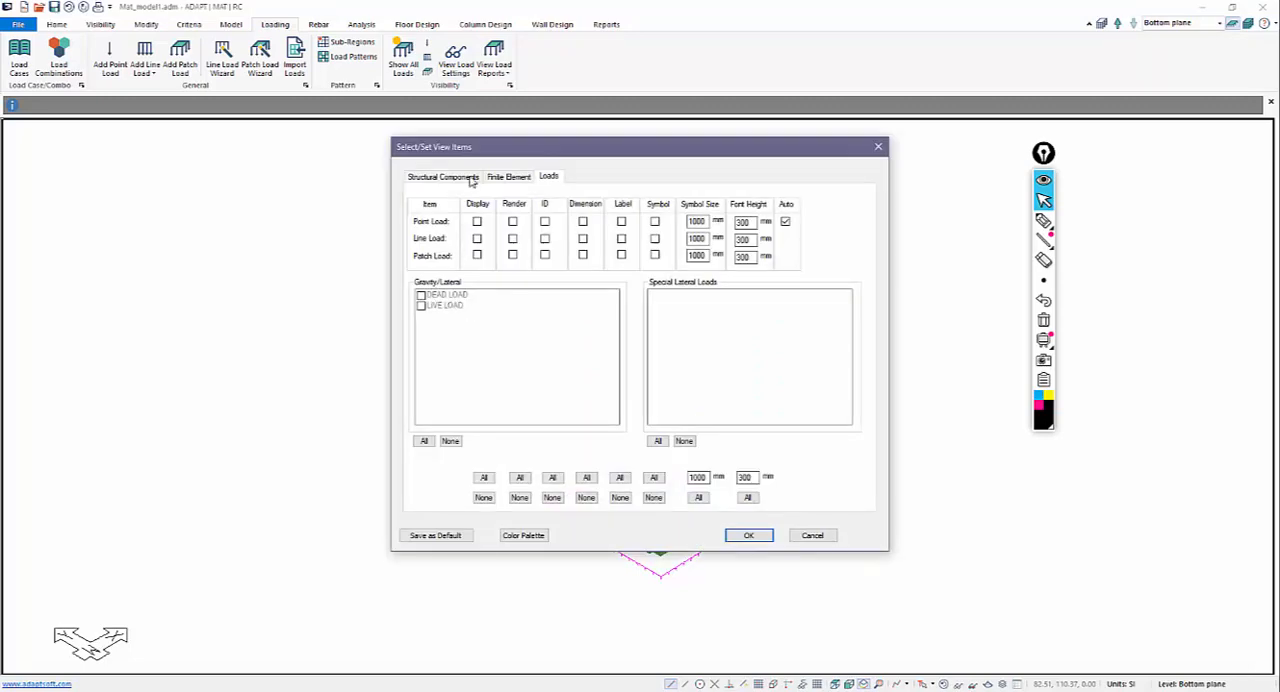
left_click(812, 535)
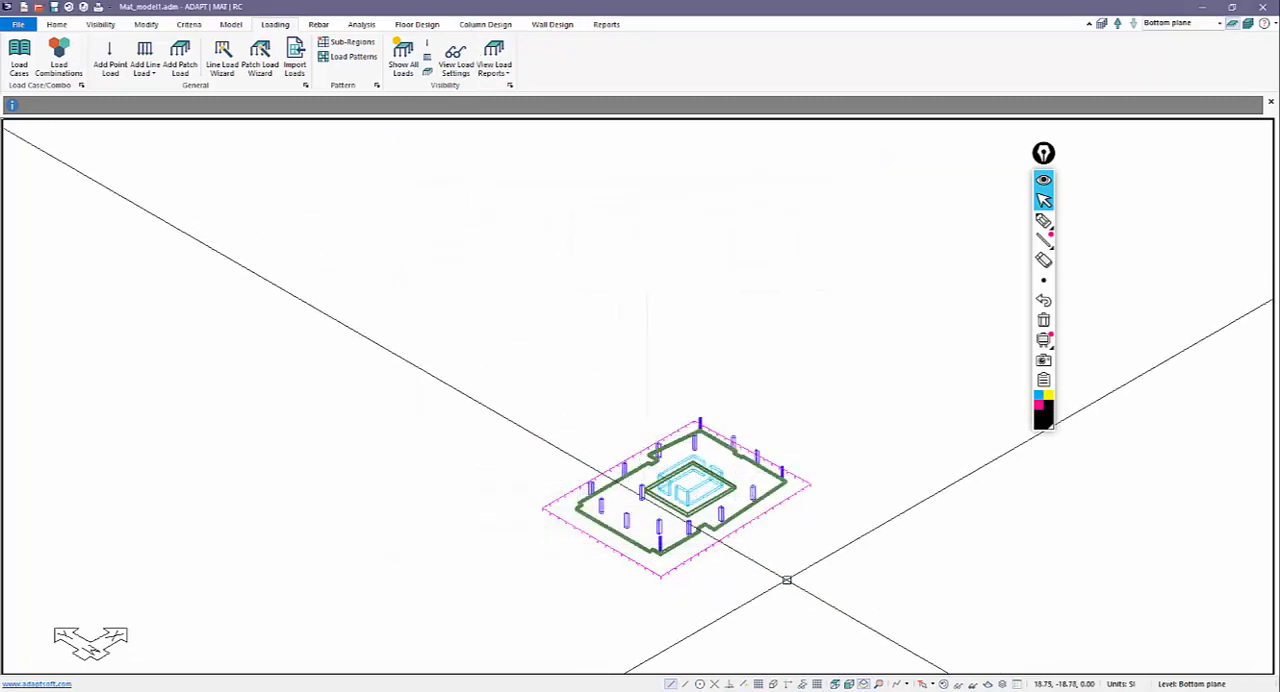
Set up a new point load with Fz of 1500 kN in the Live load case, working in plan view.
left_click(834, 684)
scroll(620, 575, "down", 2)
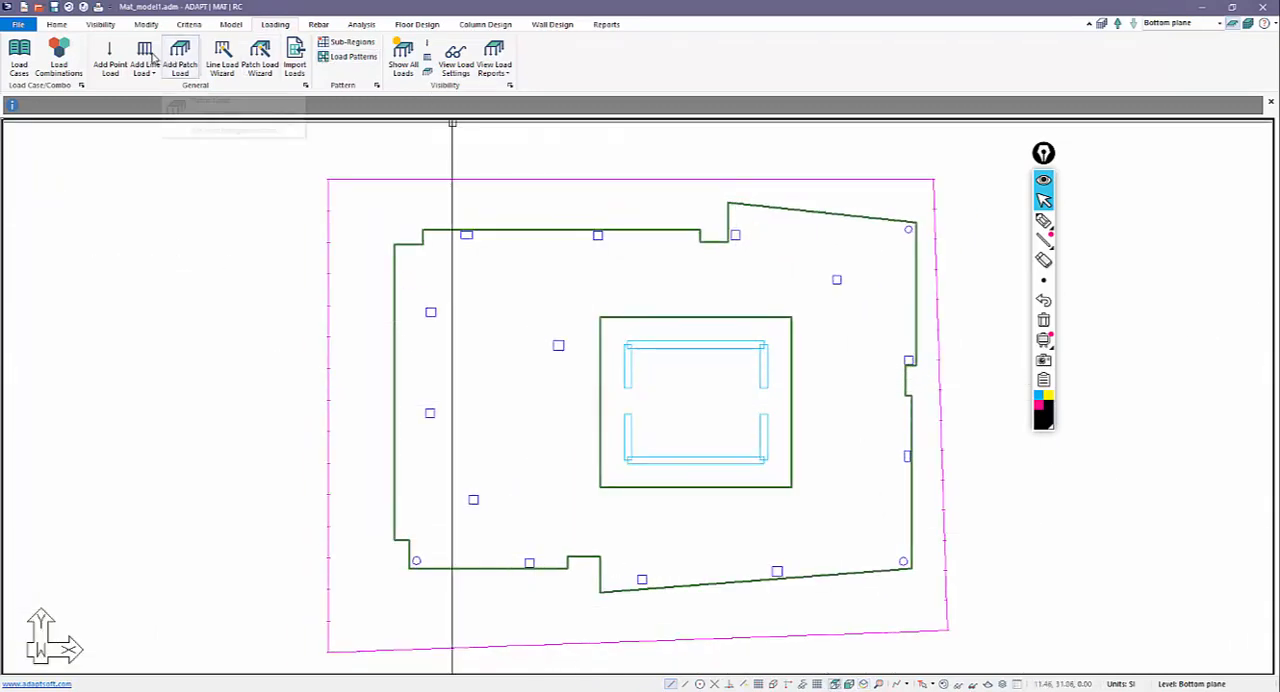
left_click(112, 58)
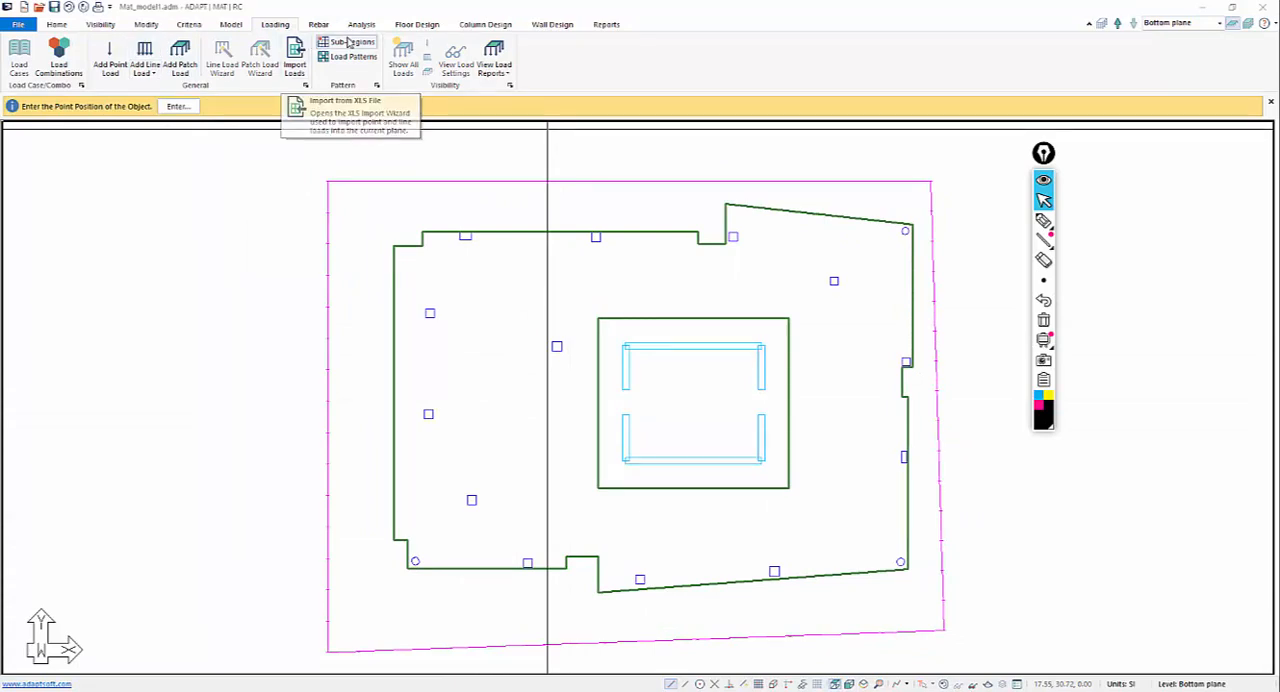
left_click(147, 24)
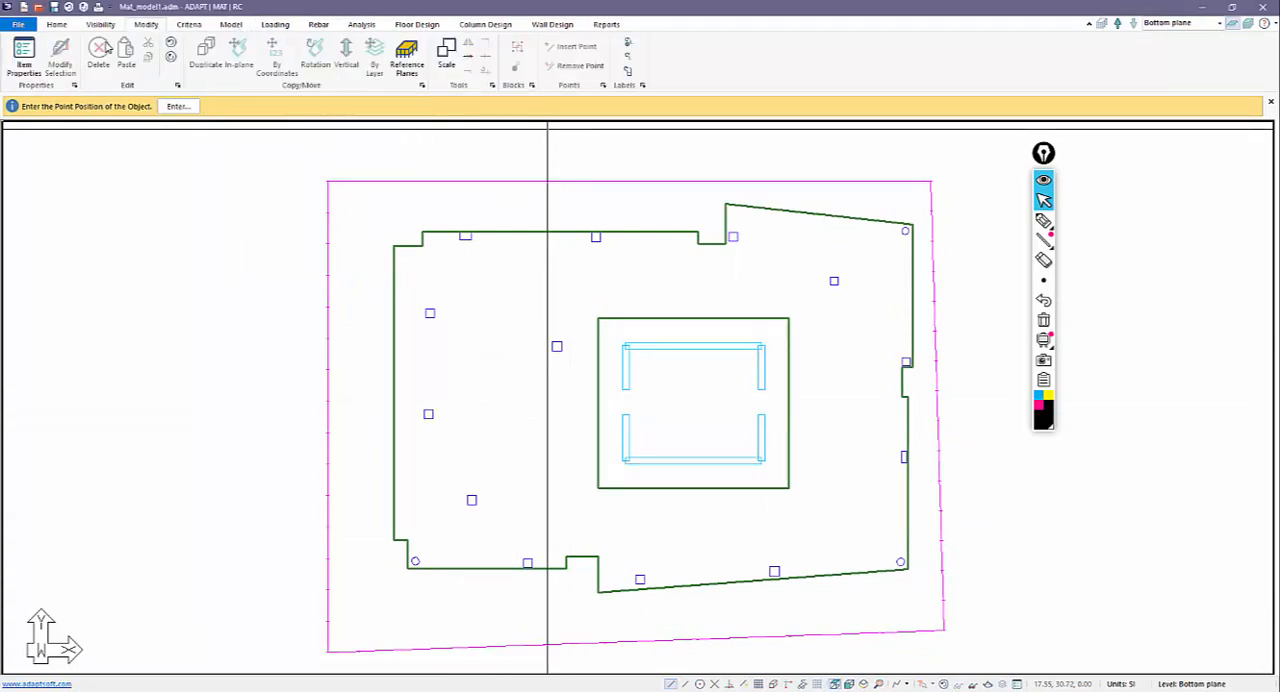
left_click(30, 64)
left_click(104, 122)
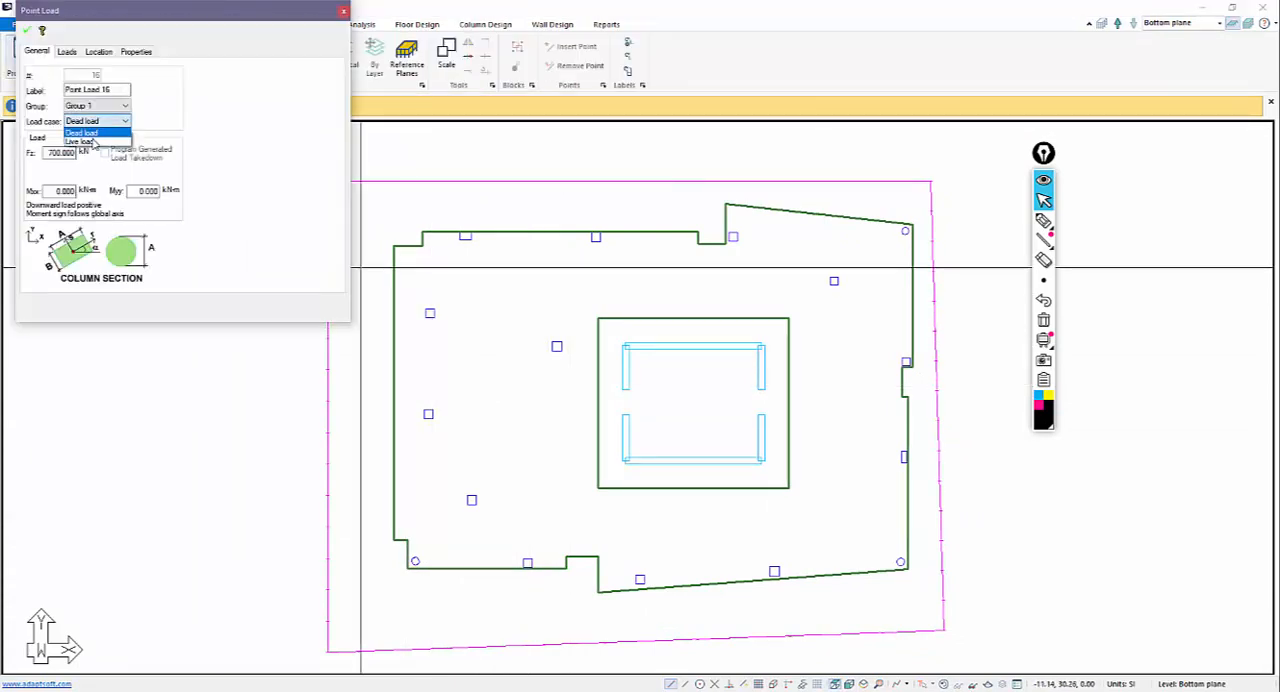
left_click(90, 136)
type("15.000")
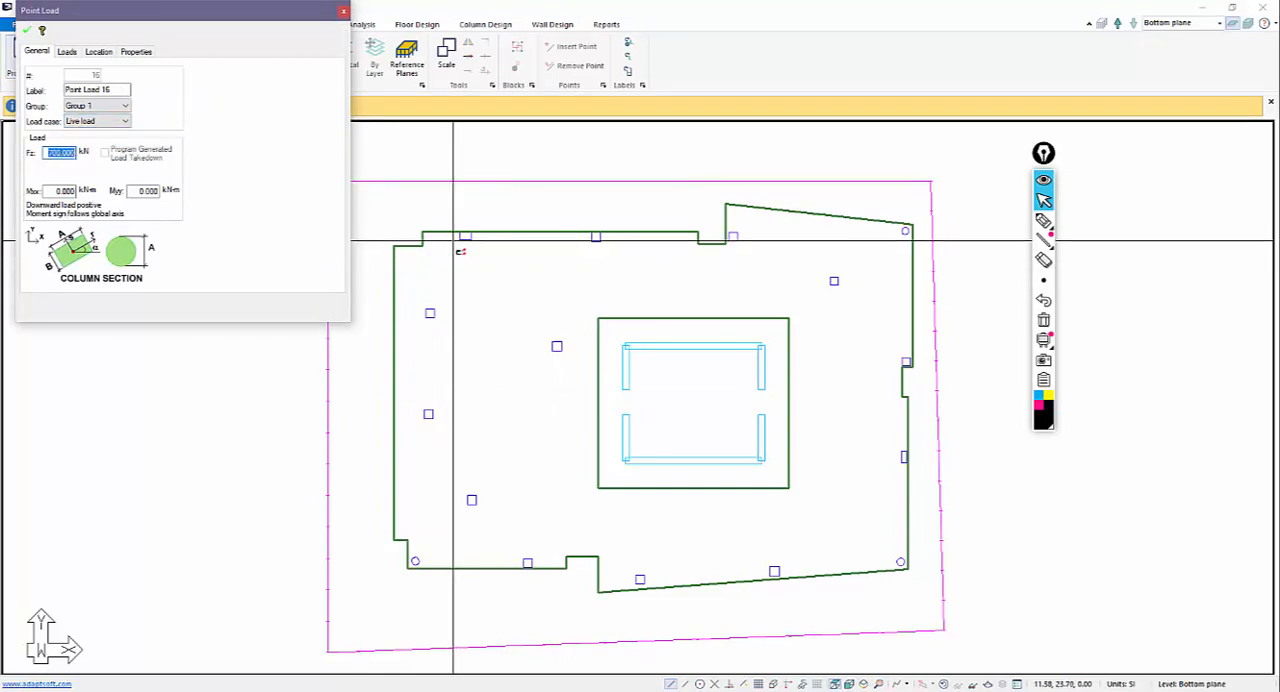
left_click(28, 30)
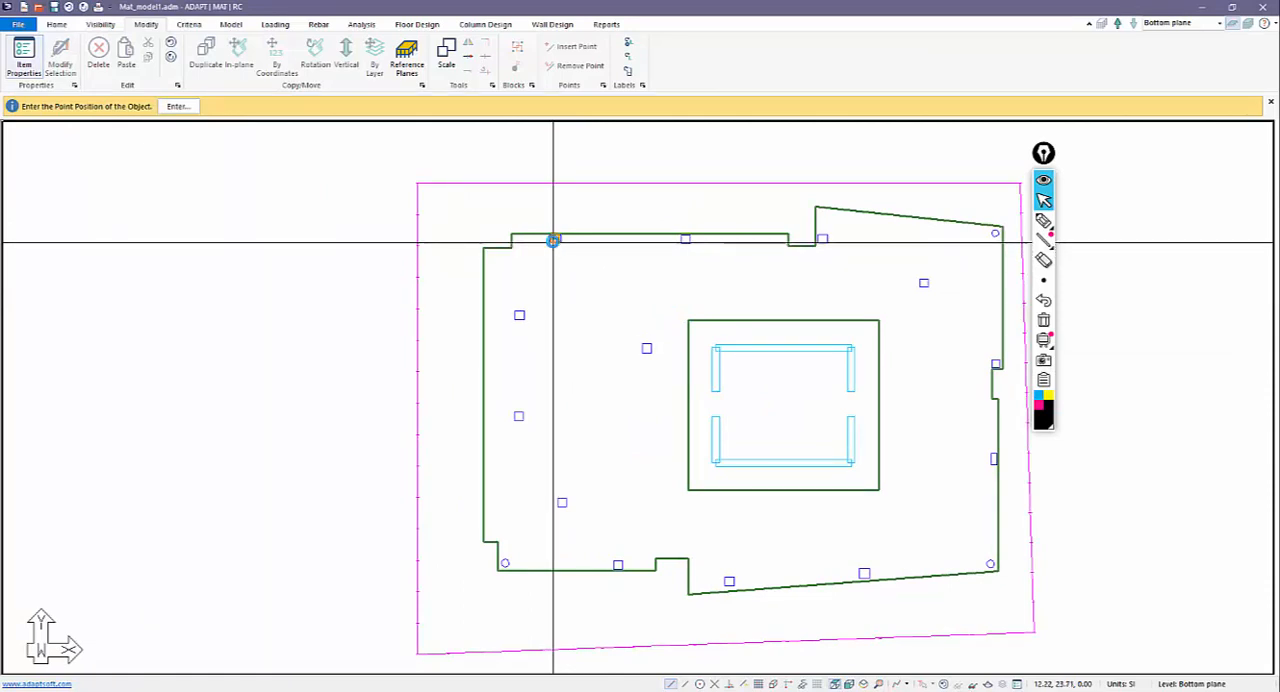
Place the live point load on every column around the core, including the round corner columns.
left_click(519, 315)
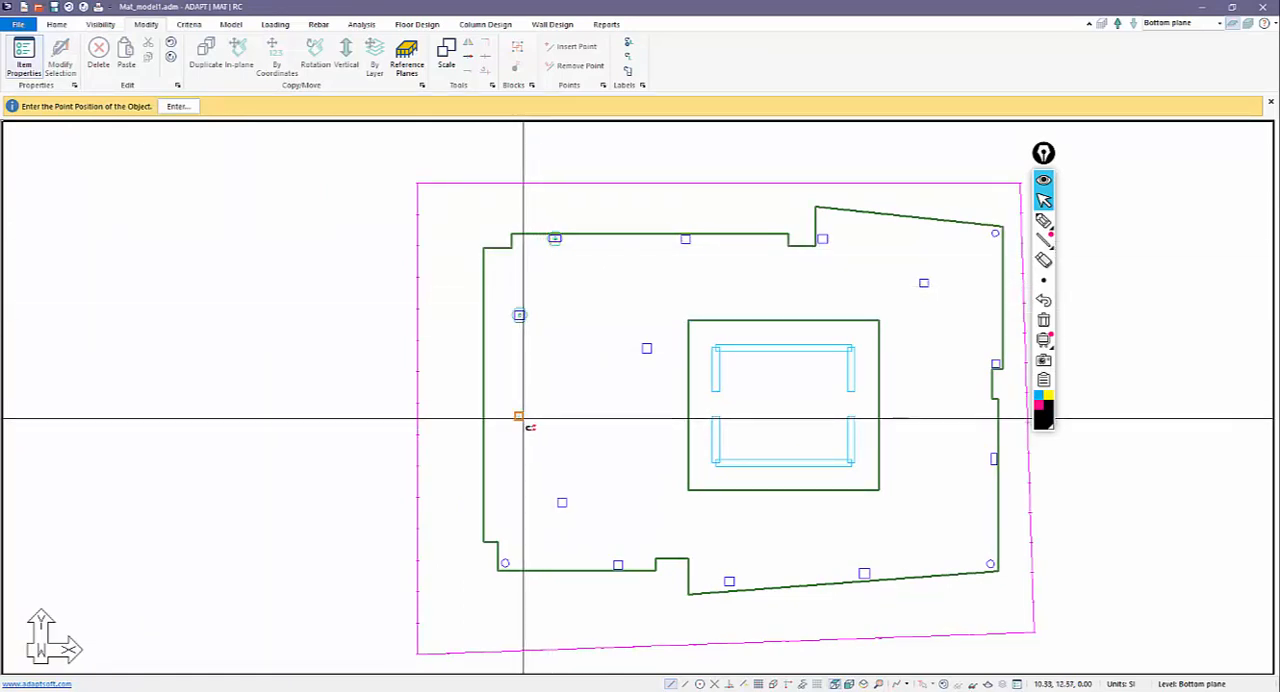
left_click(518, 416)
left_click(562, 502)
left_click(505, 563)
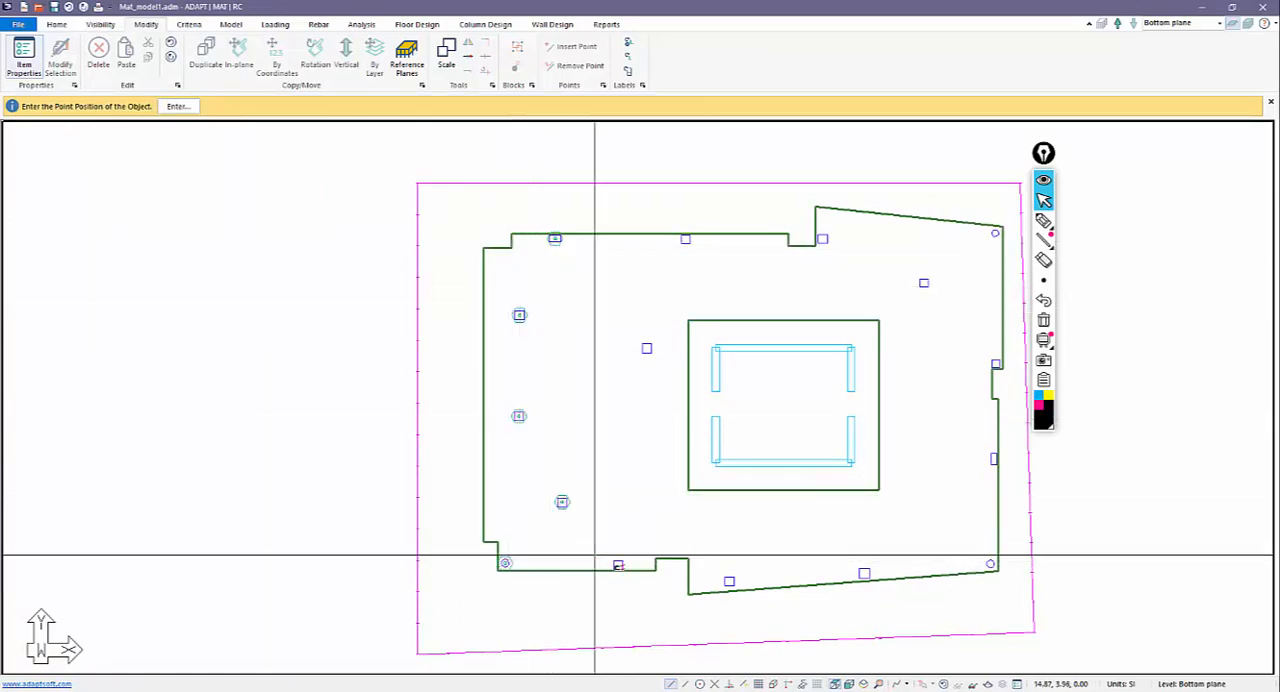
left_click(618, 566)
left_click(646, 348)
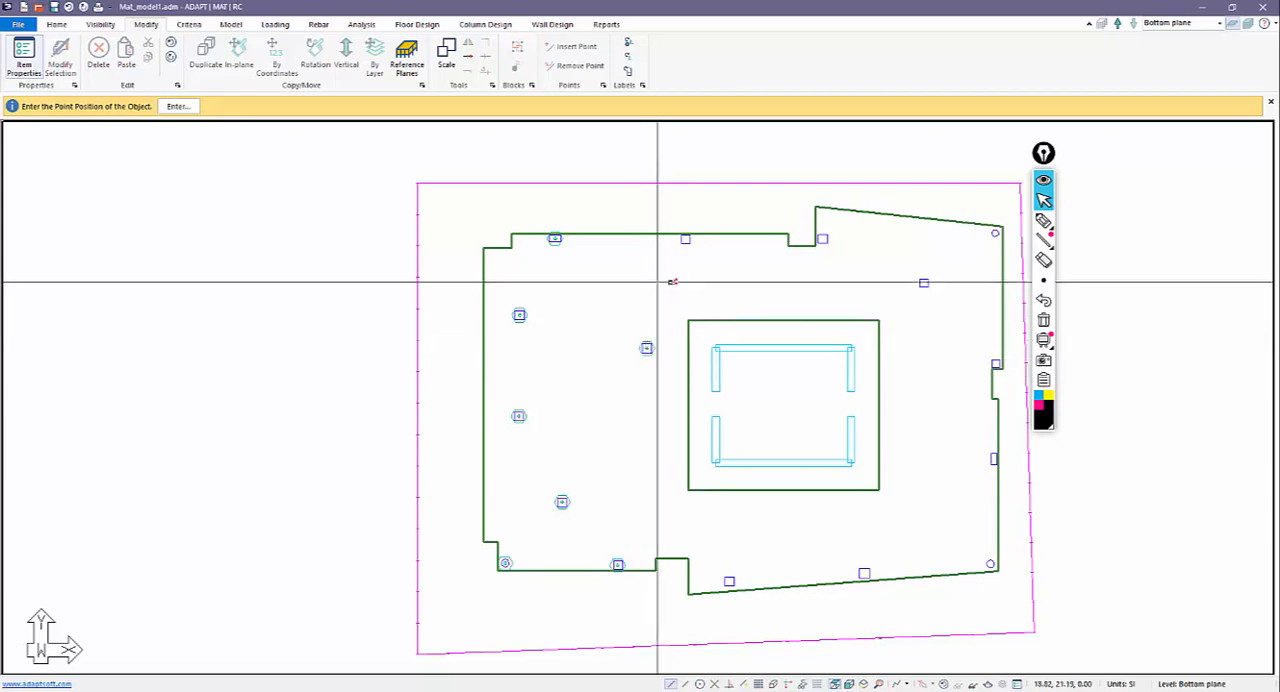
left_click(686, 239)
left_click(822, 238)
left_click(924, 283)
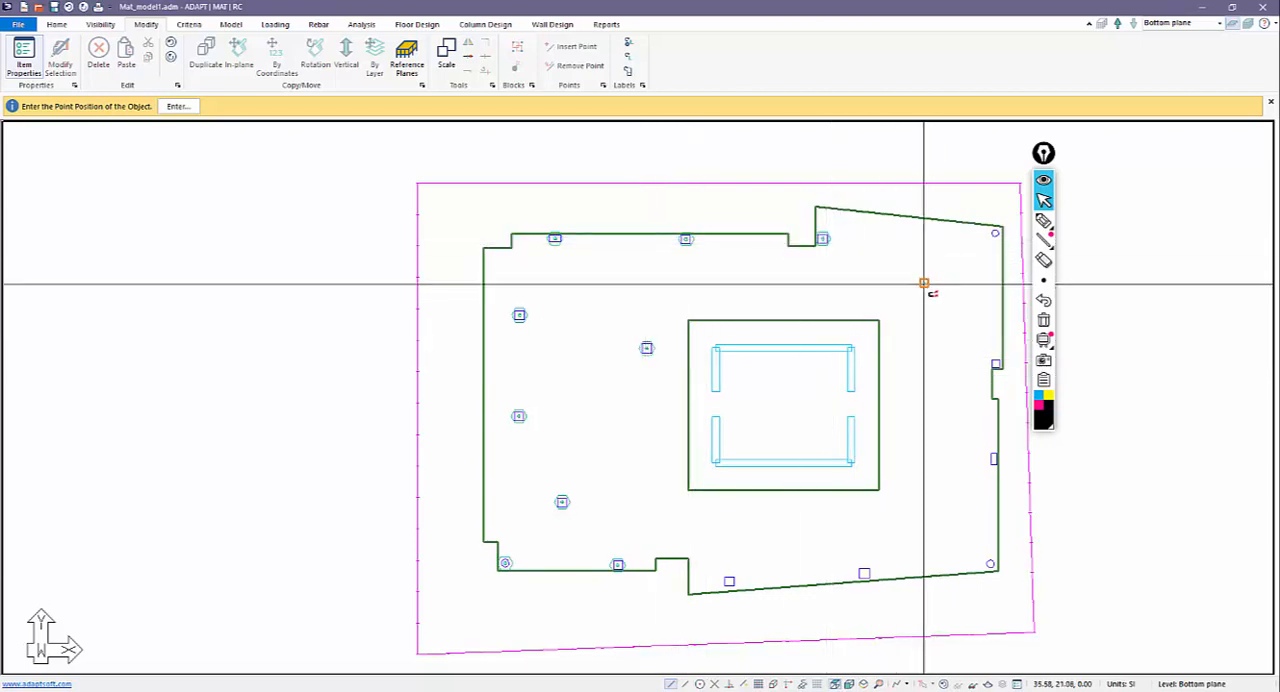
left_click(995, 233)
left_click(996, 363)
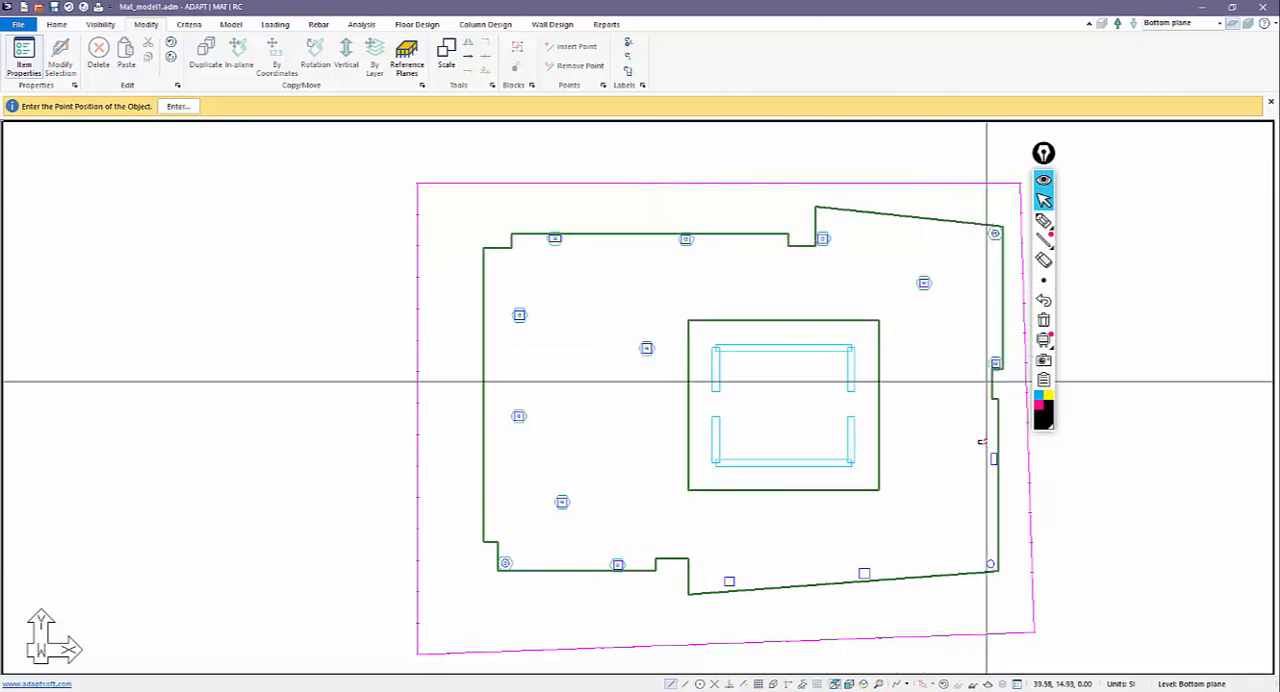
left_click(993, 460)
left_click(990, 564)
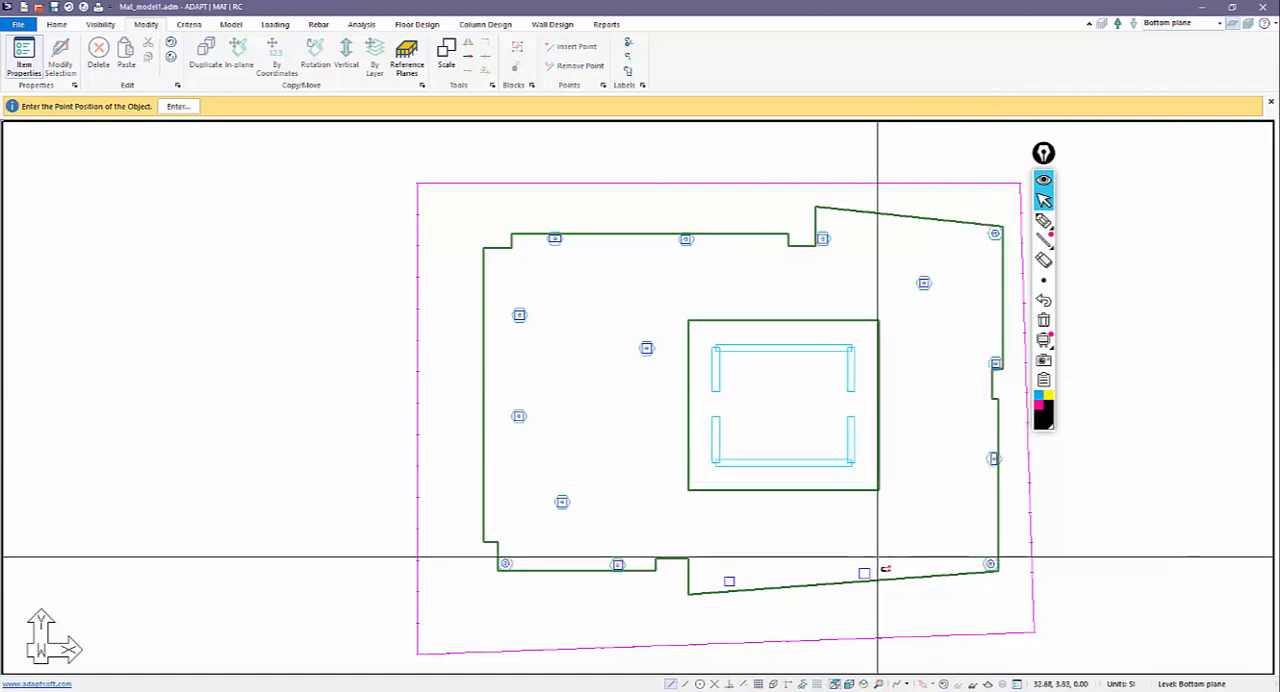
left_click(864, 573)
left_click(729, 581)
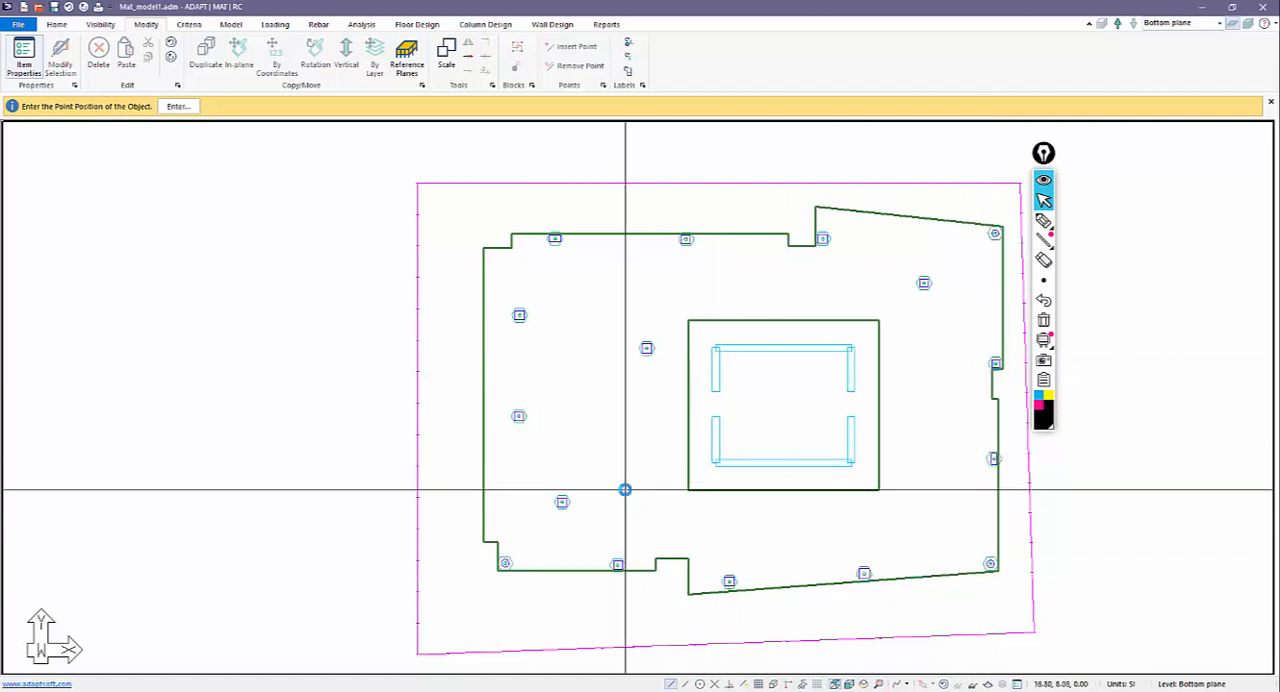
scroll(623, 489, "down", 1)
key("Escape")
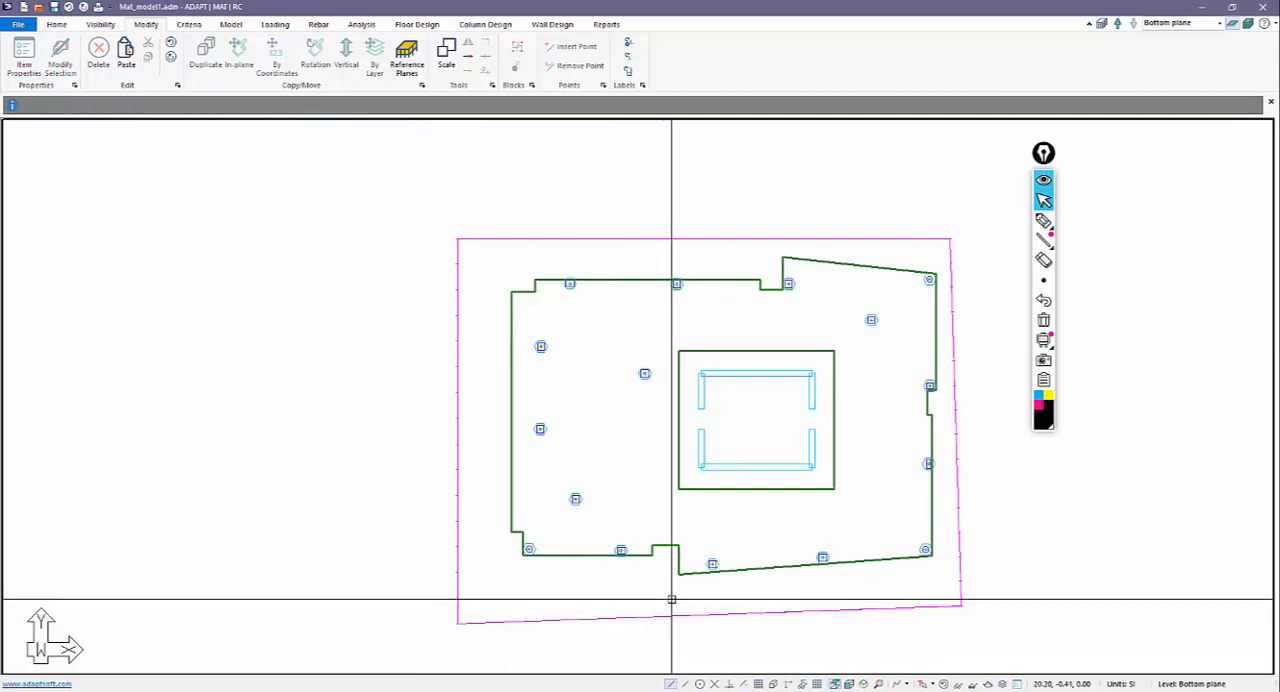
Inspect the point loads in the 3D view, check the load display settings, and hide all loads.
left_click(862, 684)
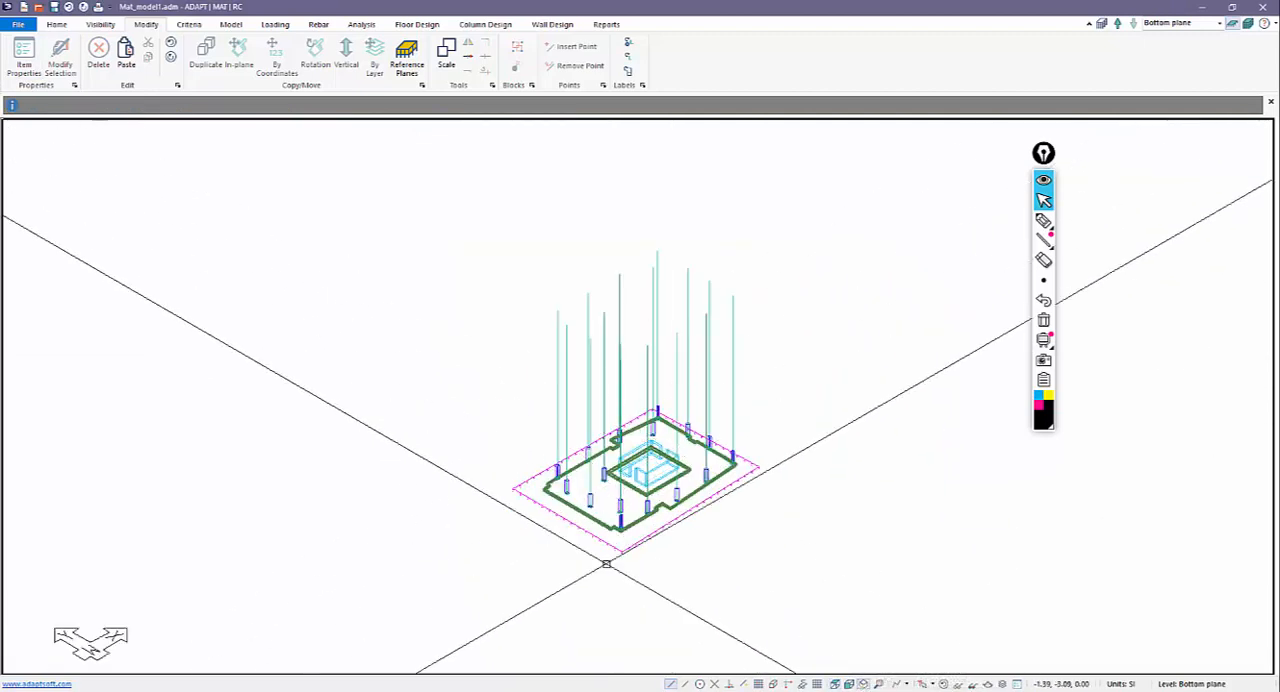
left_click(278, 25)
left_click(427, 46)
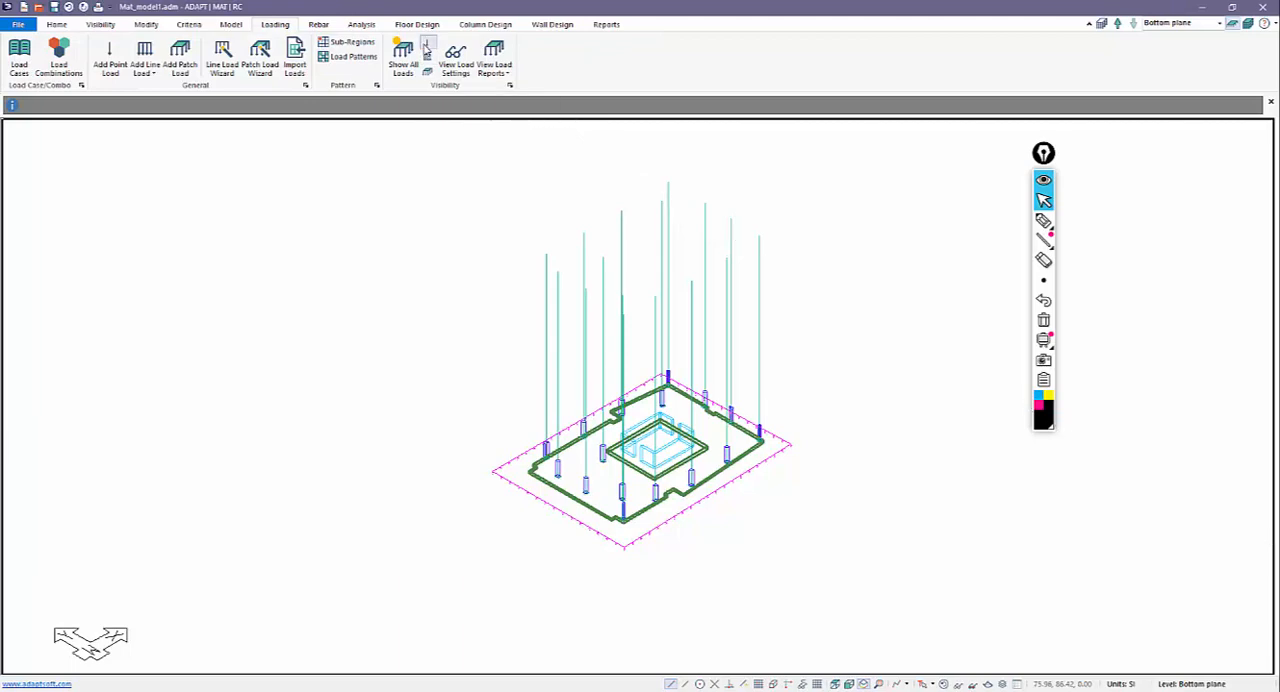
left_click(455, 56)
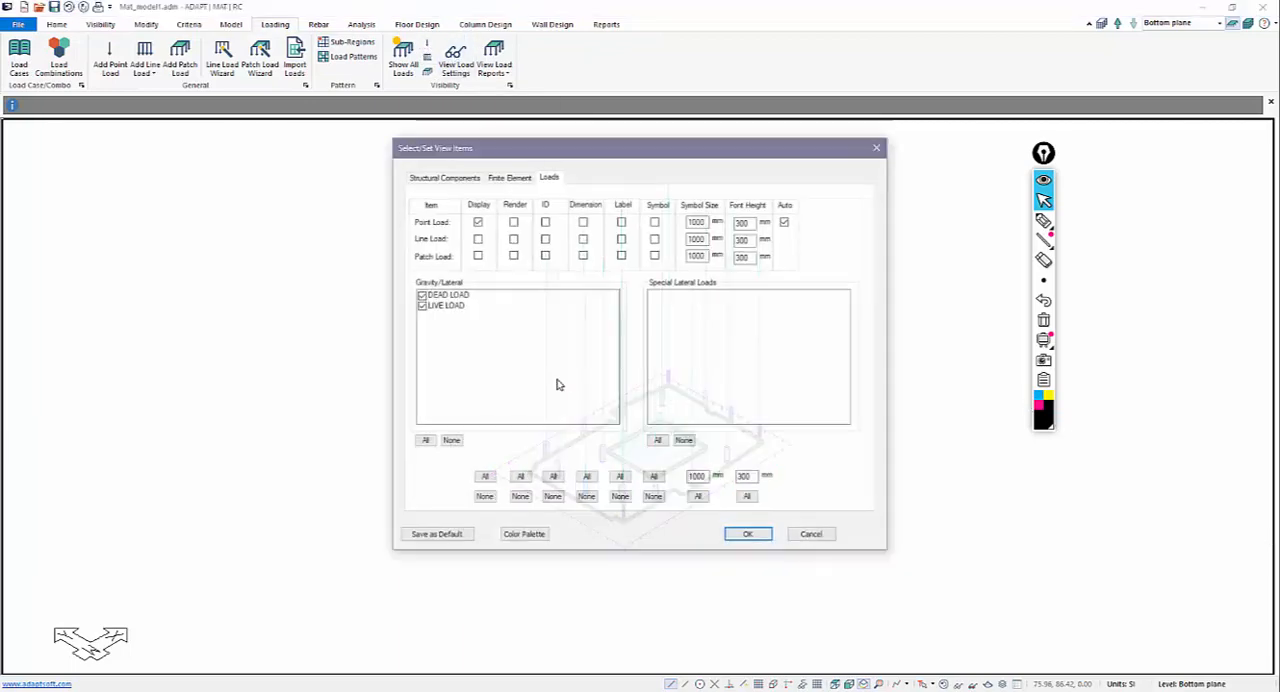
left_click(810, 535)
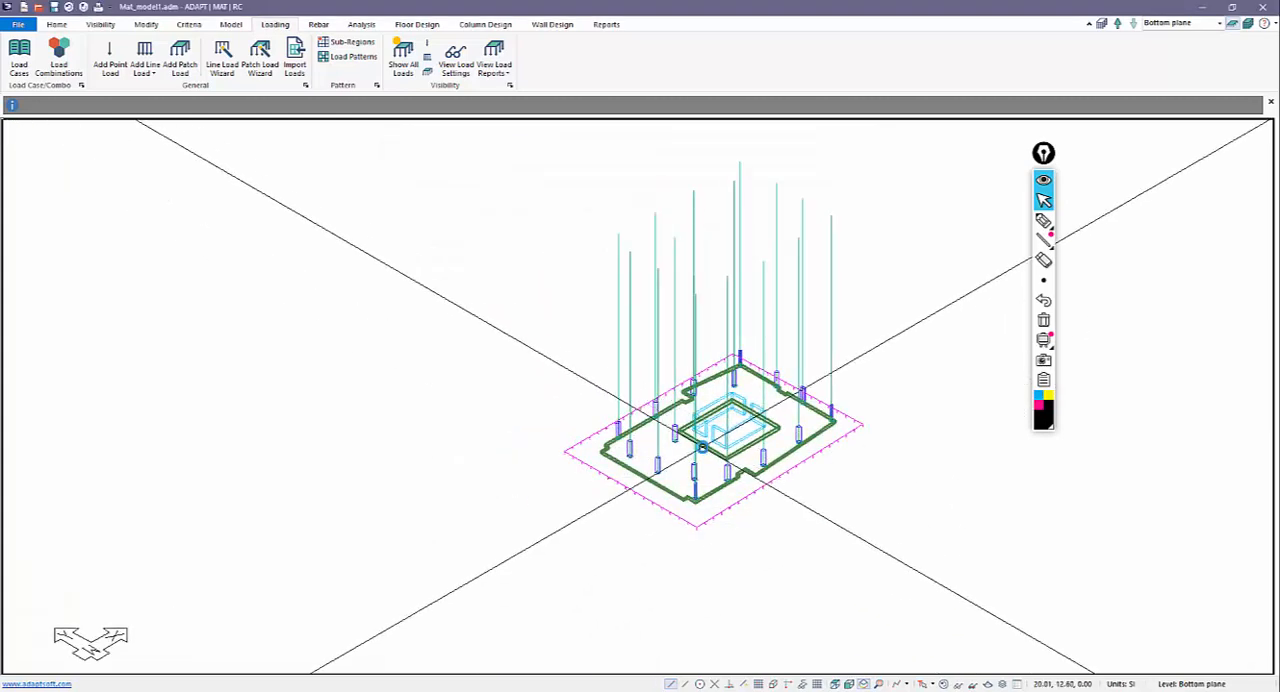
left_click(403, 56)
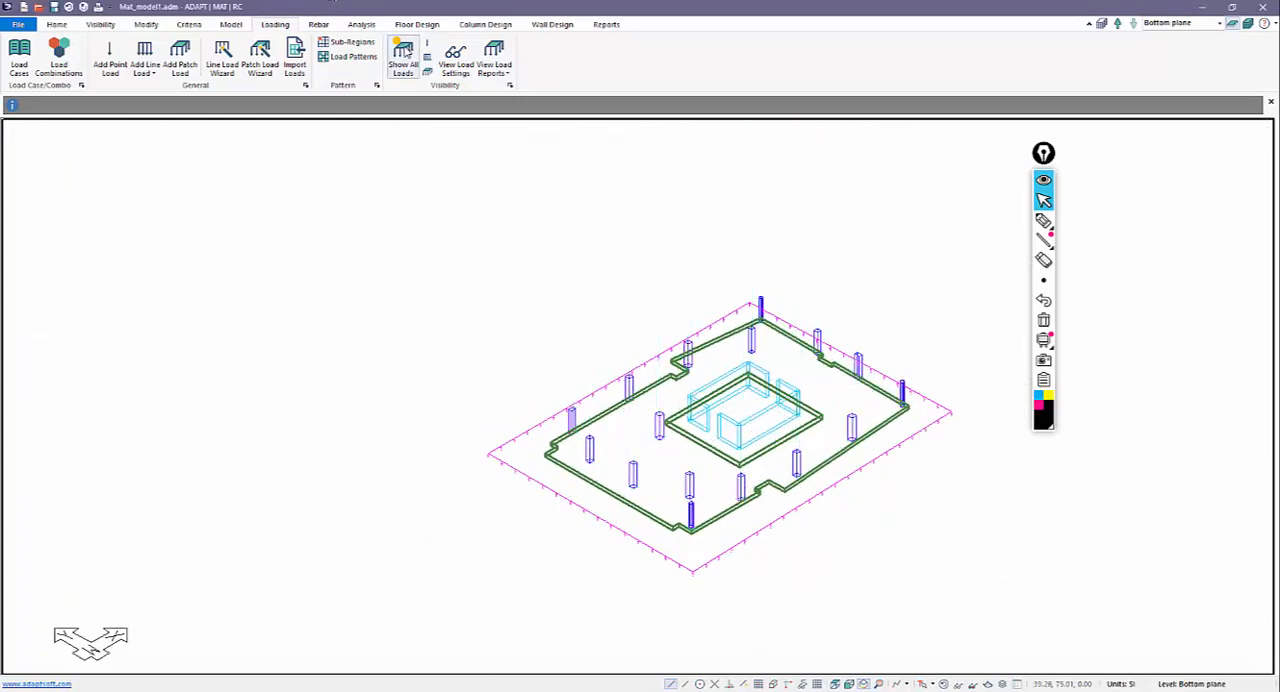
Draw a line load along the core's upper wall in plan, from its left corner to its right corner.
left_click(835, 684)
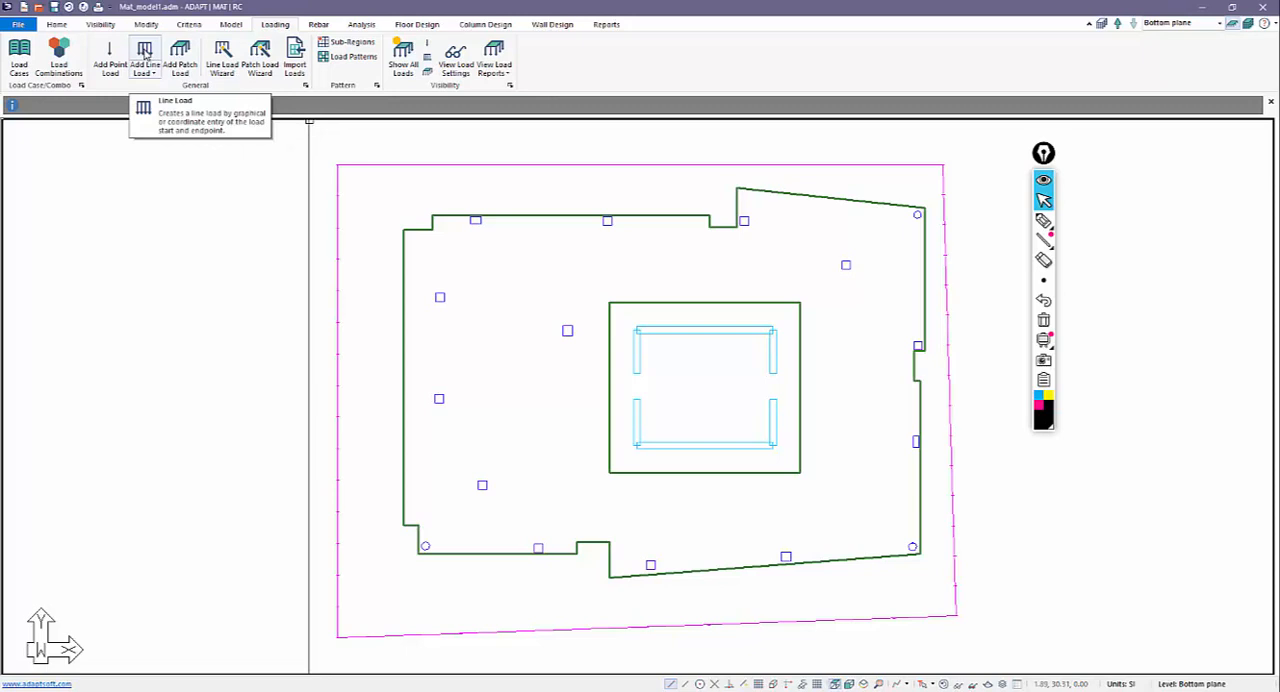
left_click(145, 52)
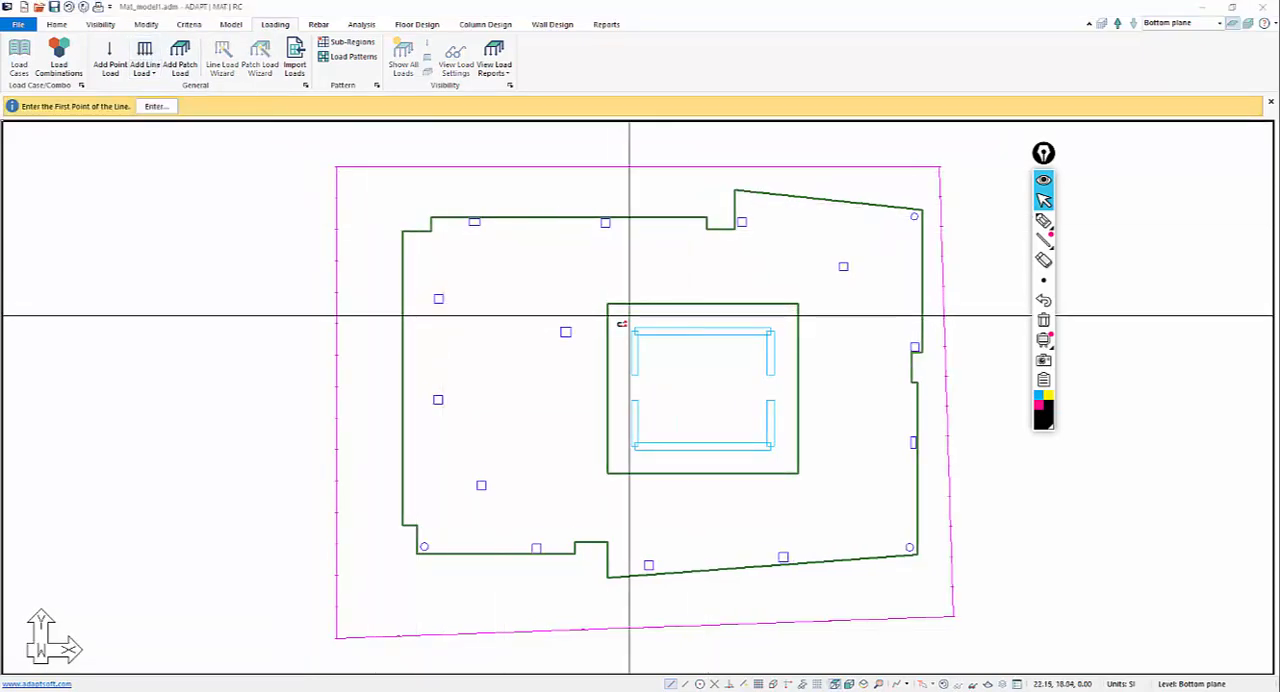
left_click(633, 330)
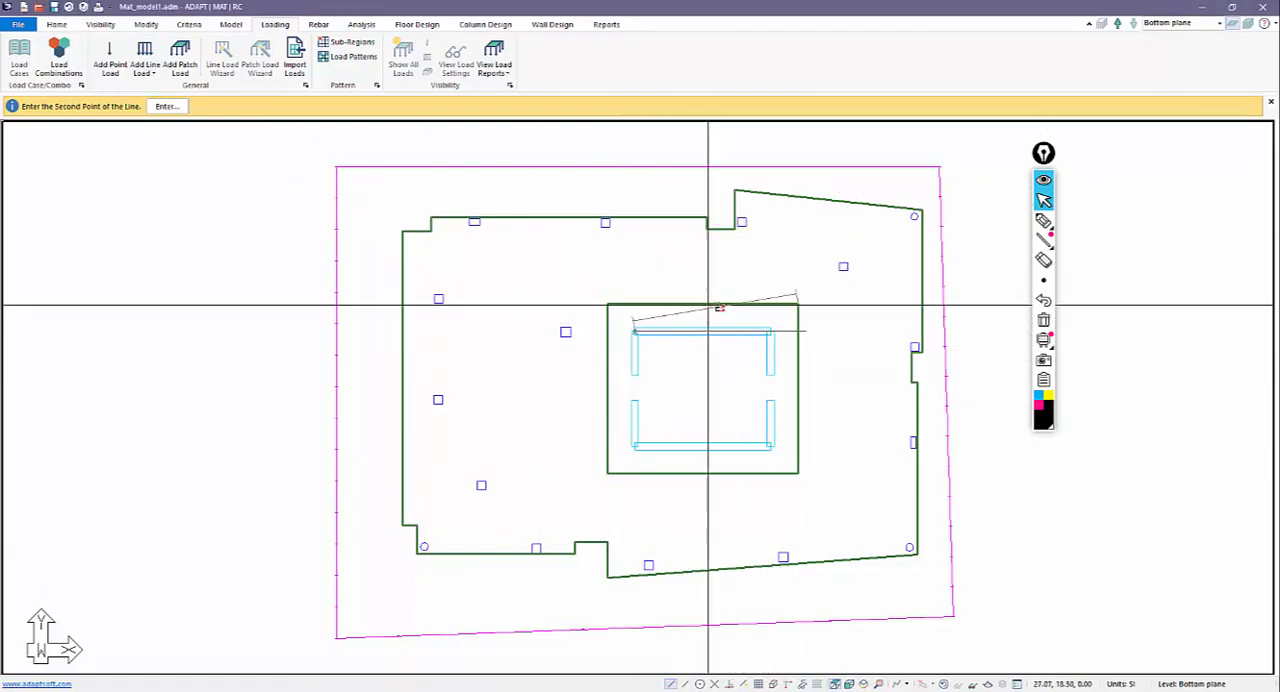
left_click(768, 331)
scroll(650, 375, "up", 2)
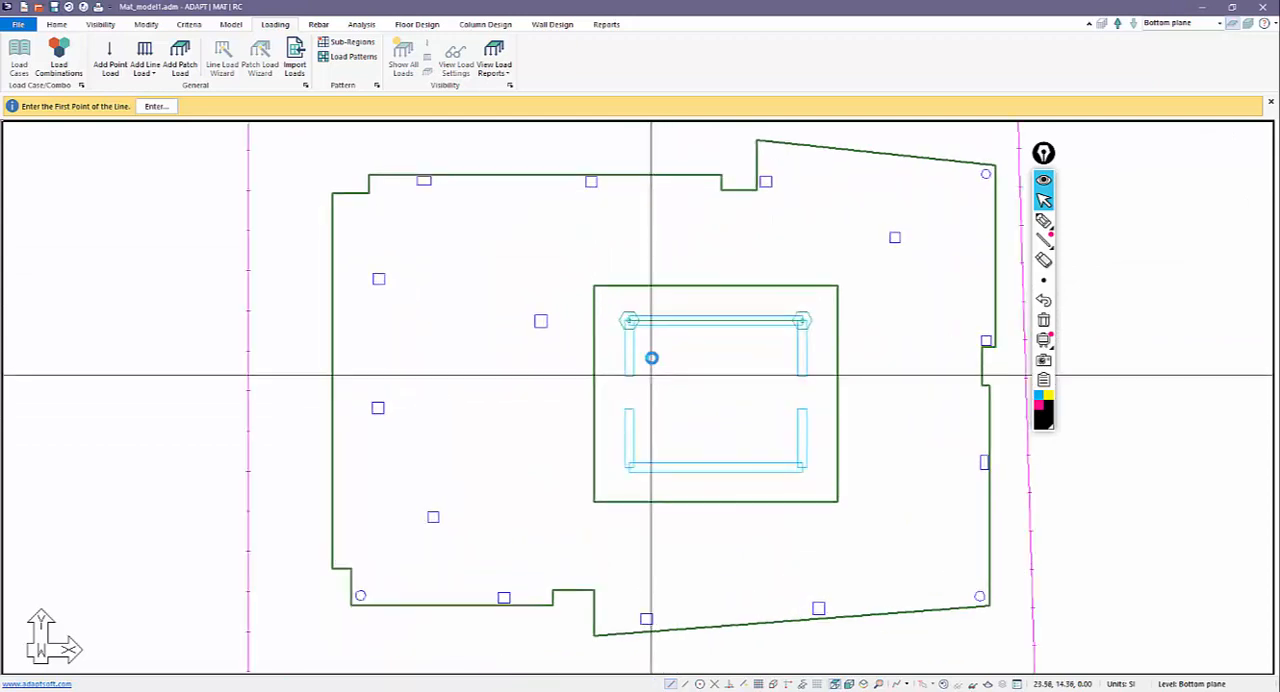
Assign the upper core wall's line load to the Live load case with Fz1 of 200 kN/m.
double_click(625, 318)
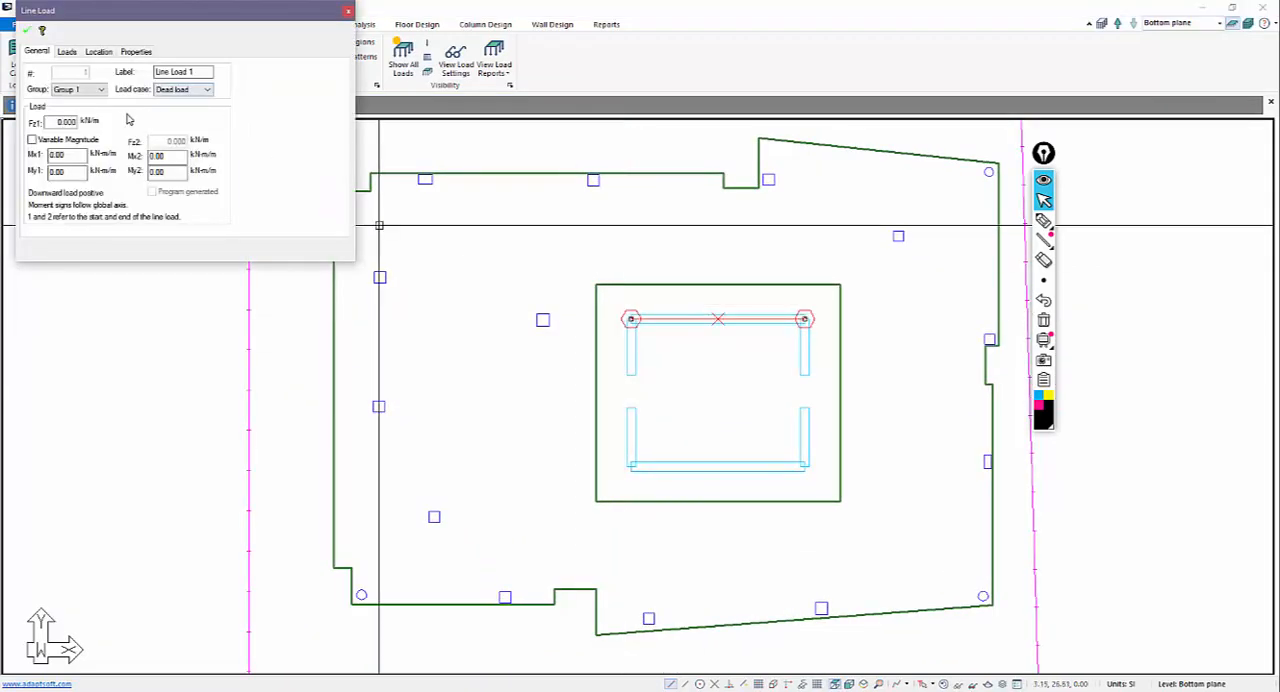
left_click(180, 89)
left_click(172, 106)
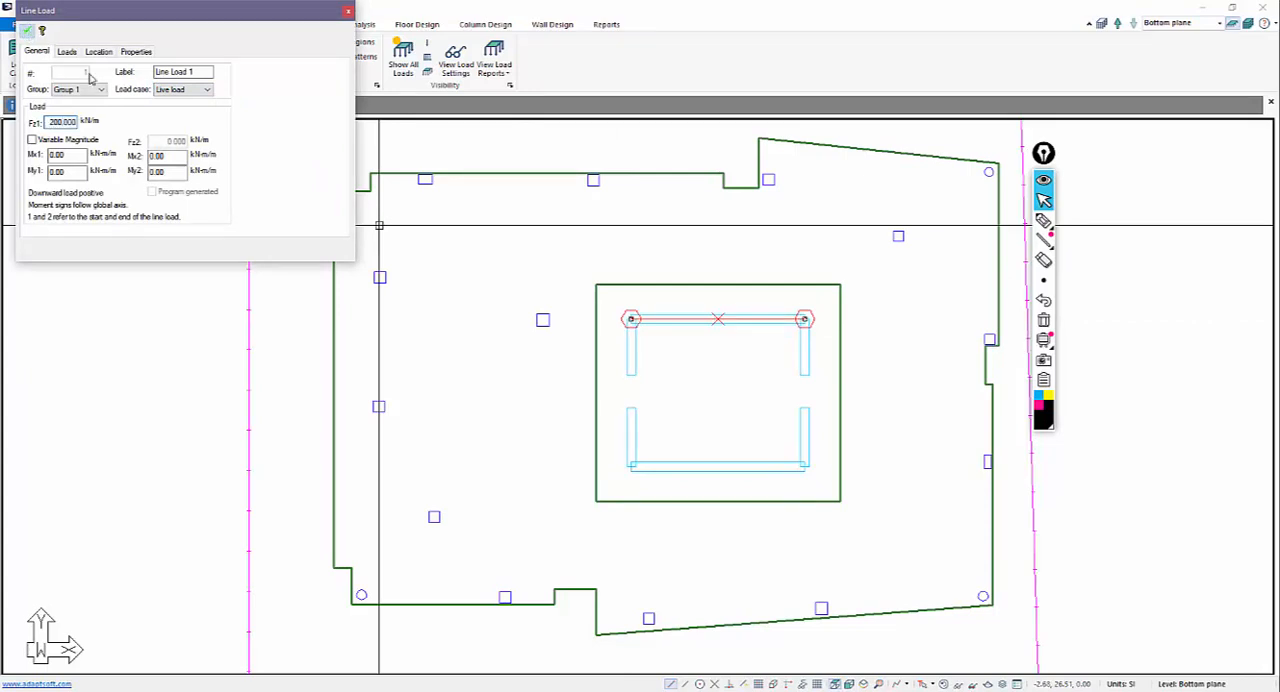
left_click(538, 384)
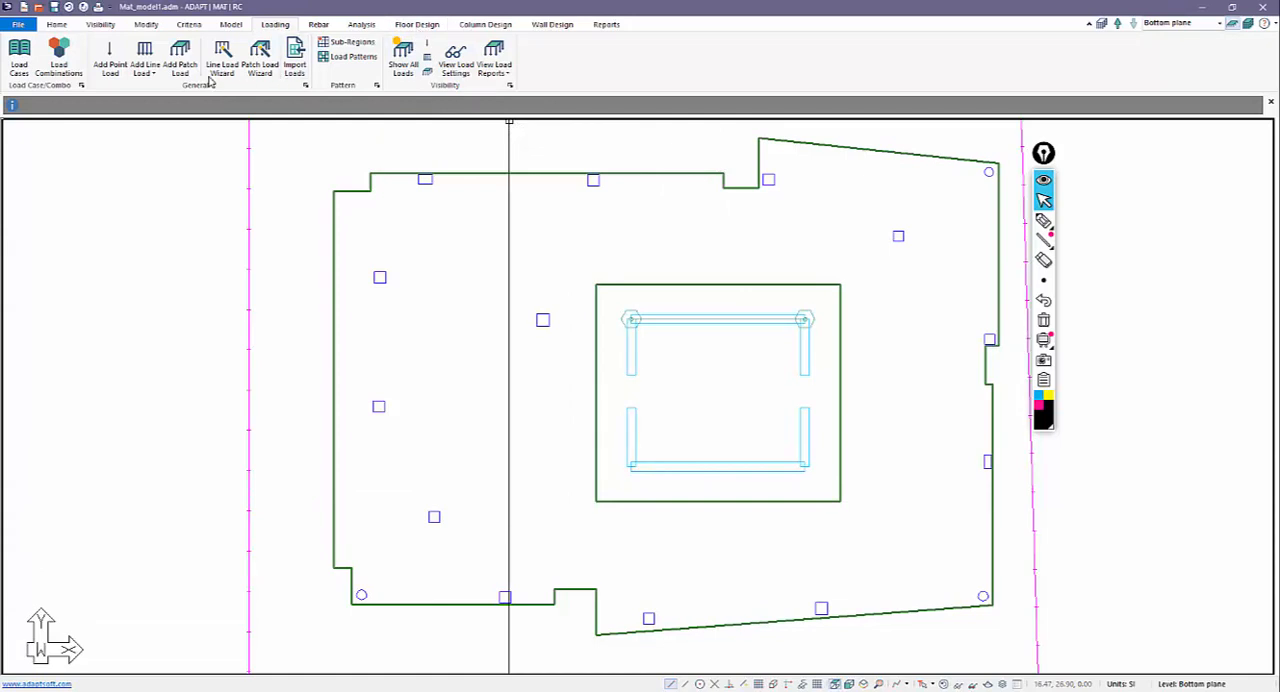
Draw Live load line loads with Fz1 of 200 kN/m along the core's left, lower and right sides.
left_click(144, 52)
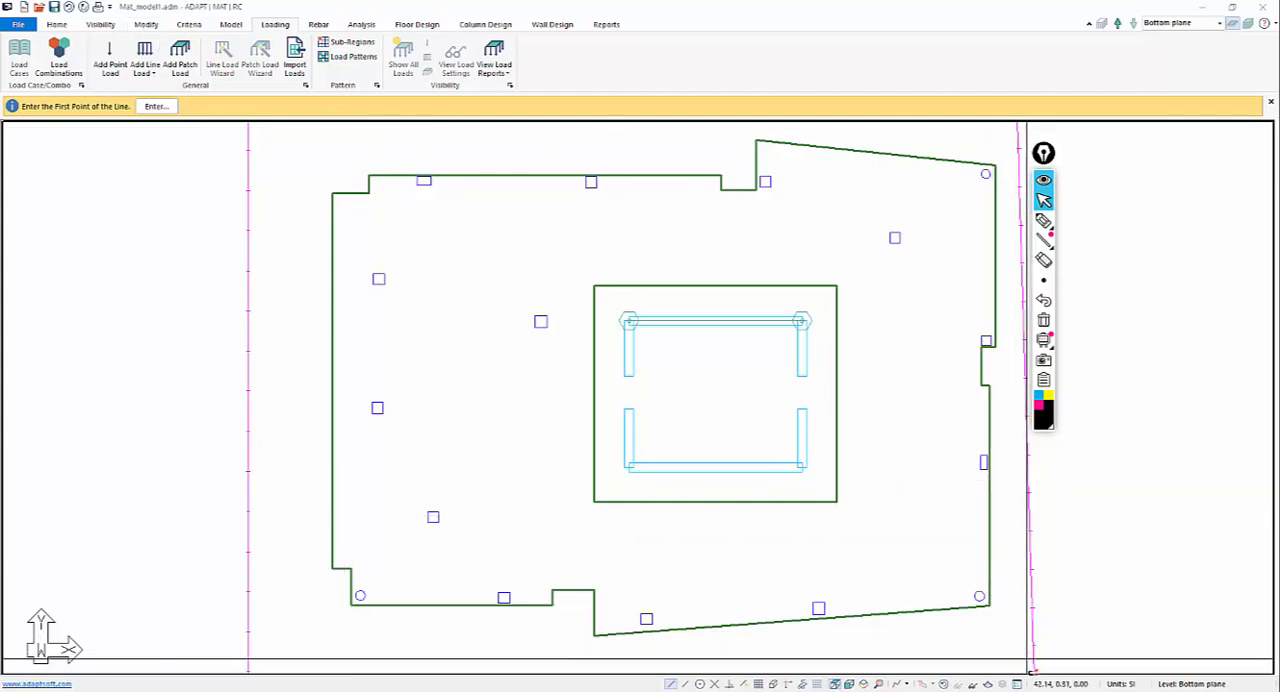
left_click(1017, 685)
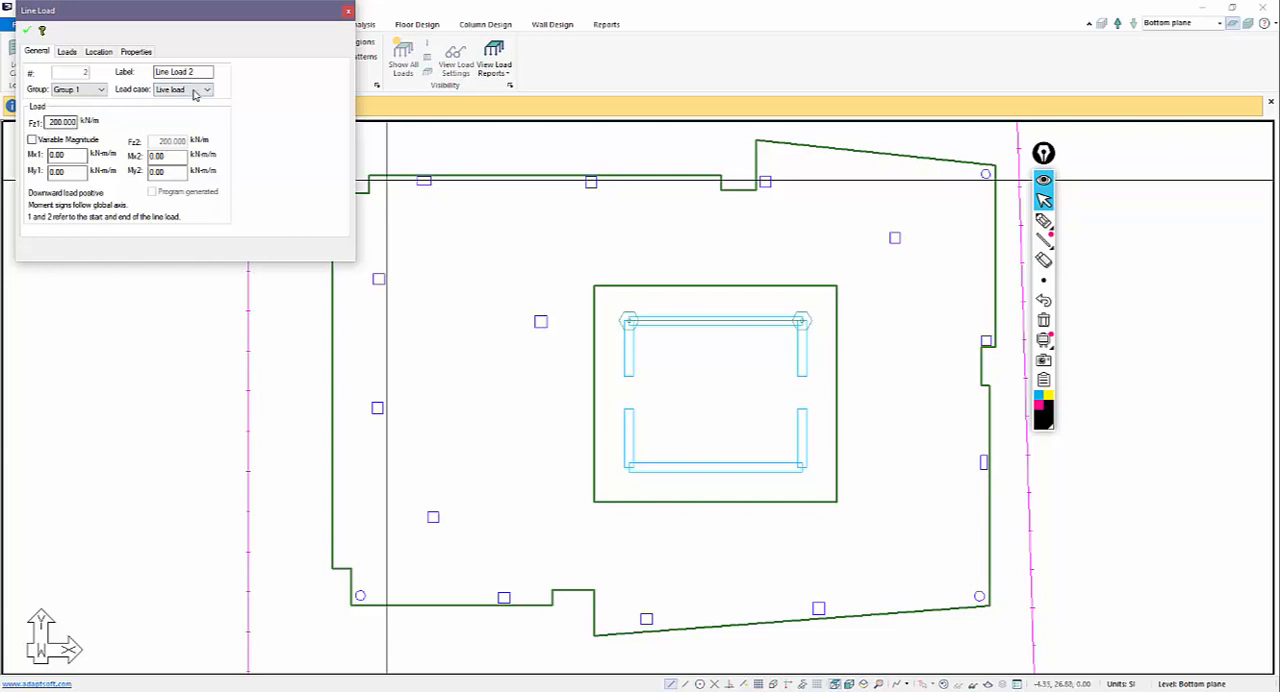
left_click(27, 37)
middle_click_drag(563, 374, 643, 340)
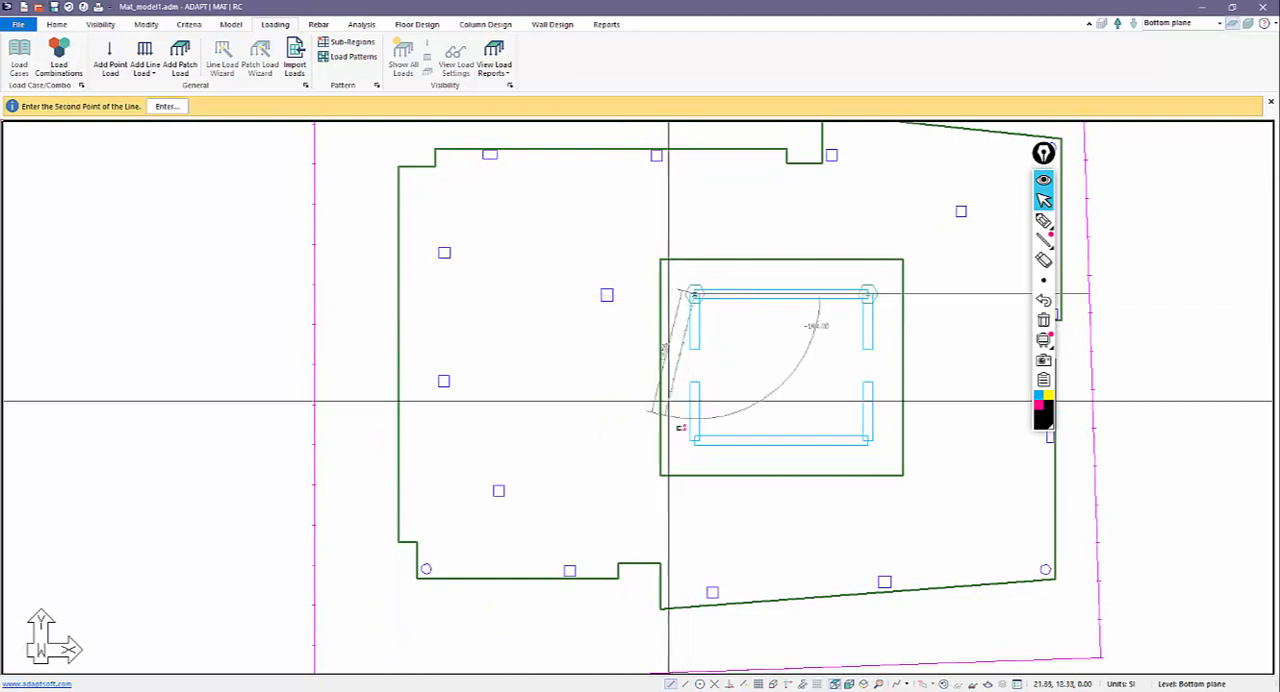
left_click(692, 439)
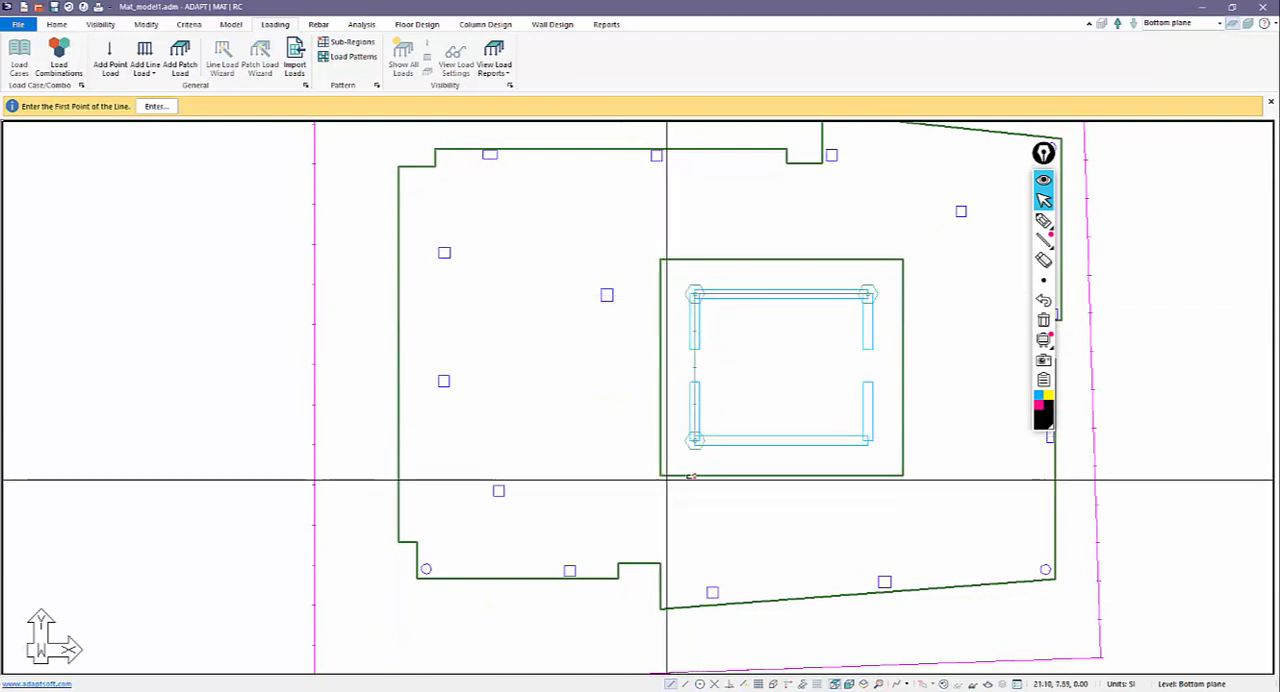
left_click(866, 444)
left_click(869, 443)
left_click(866, 309)
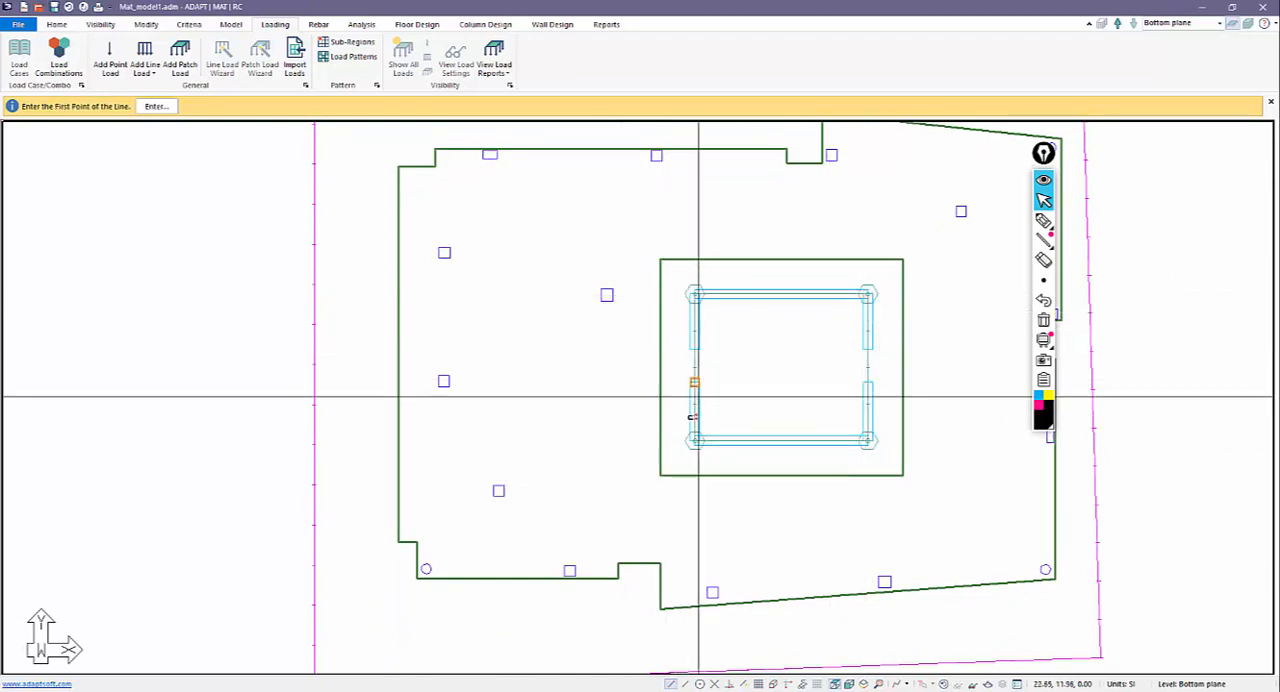
scroll(600, 390, "down", 3)
right_click(534, 272)
left_click(555, 287)
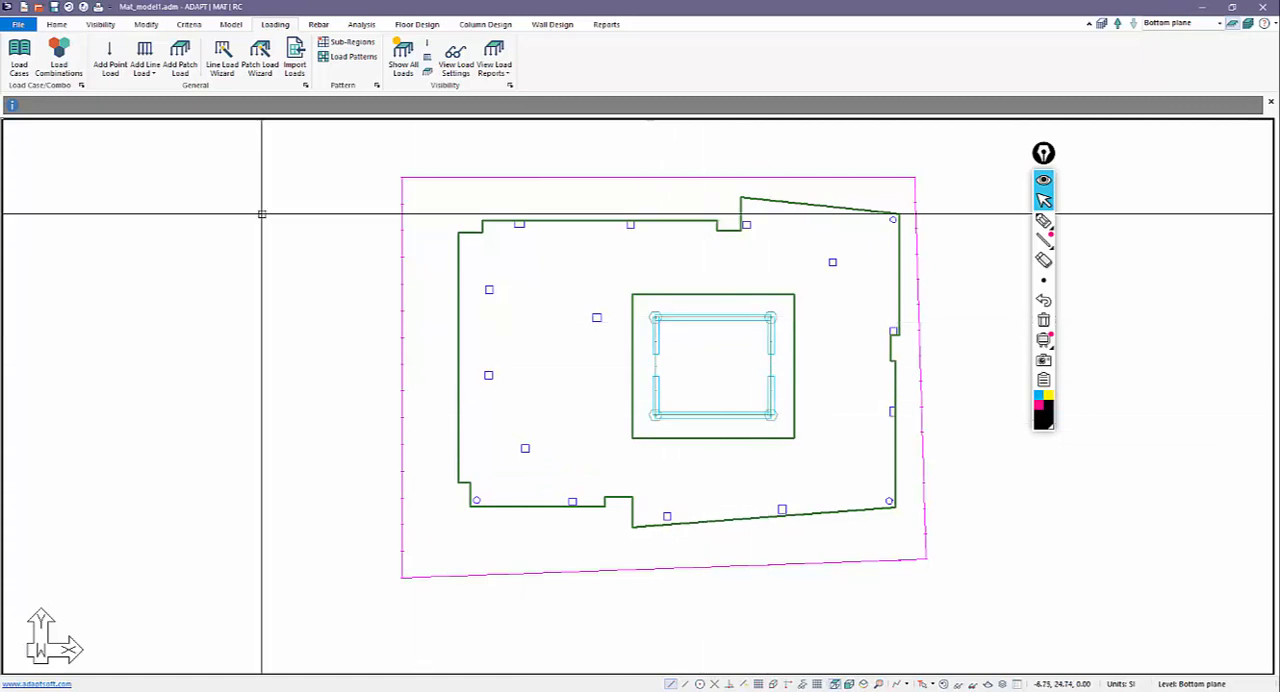
Place Live load point moments with Fz set to 0 kN at the midpoints of the core's upper and lower walls.
left_click(109, 55)
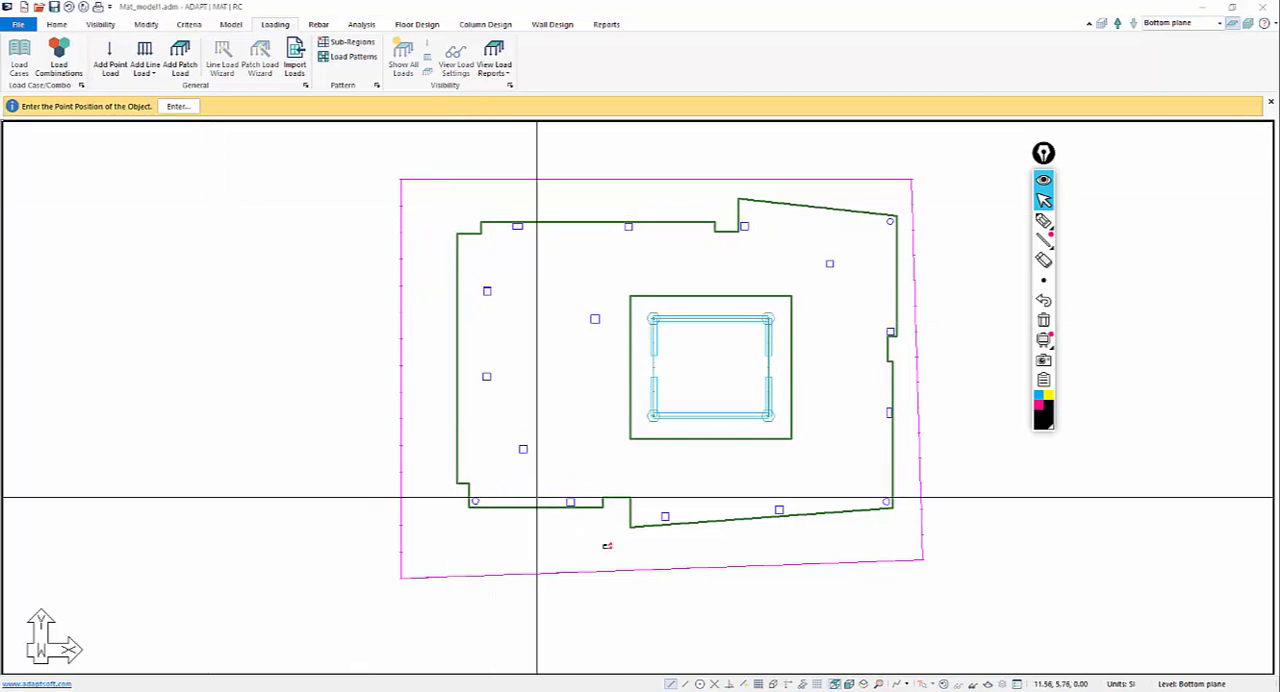
left_click(1018, 685)
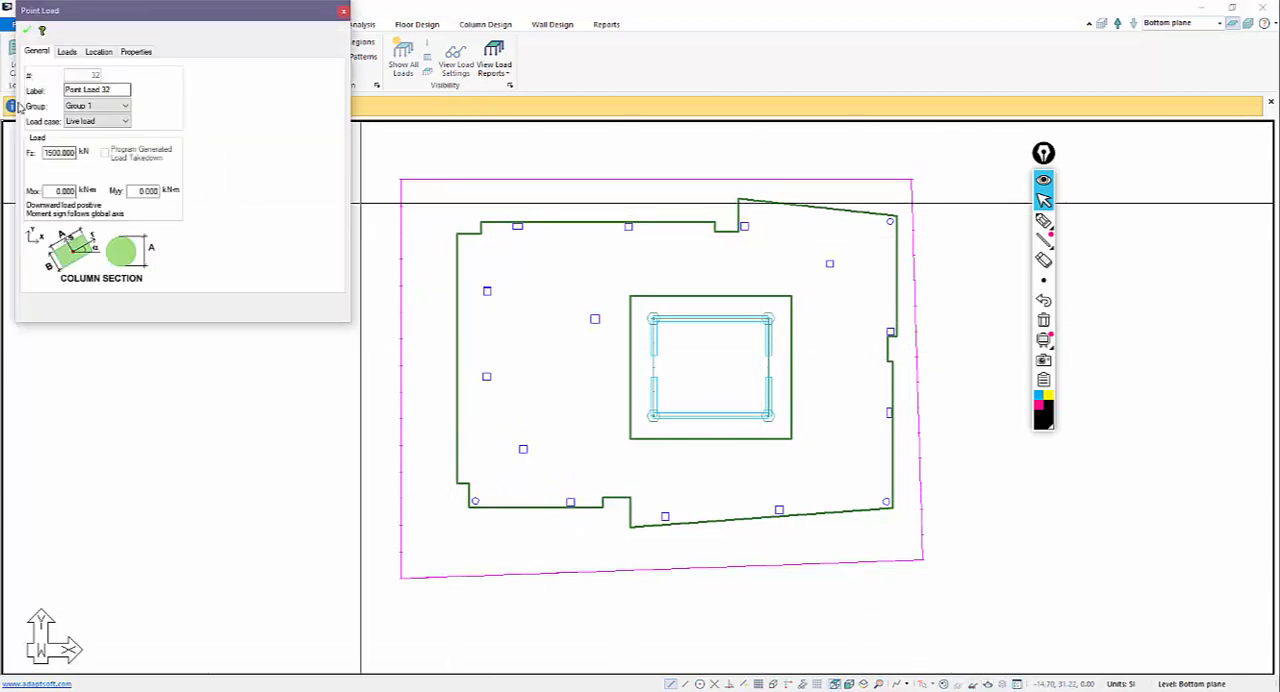
left_click(75, 152)
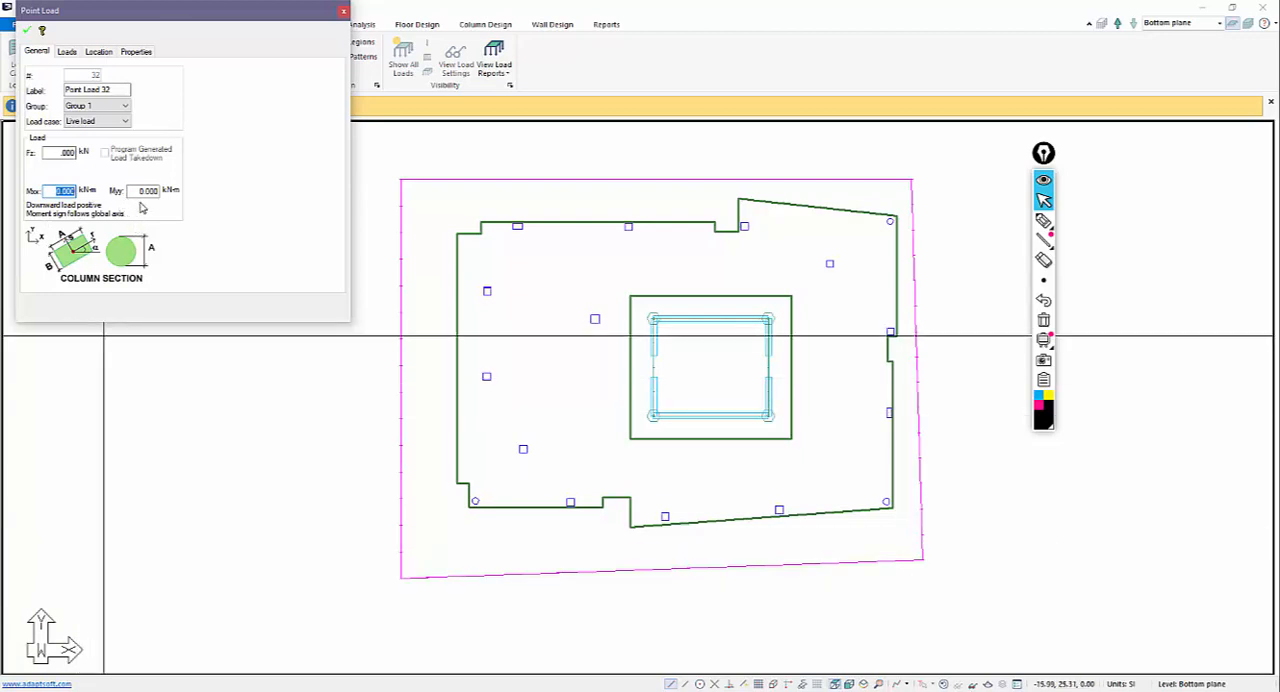
left_click(136, 192)
left_click(28, 32)
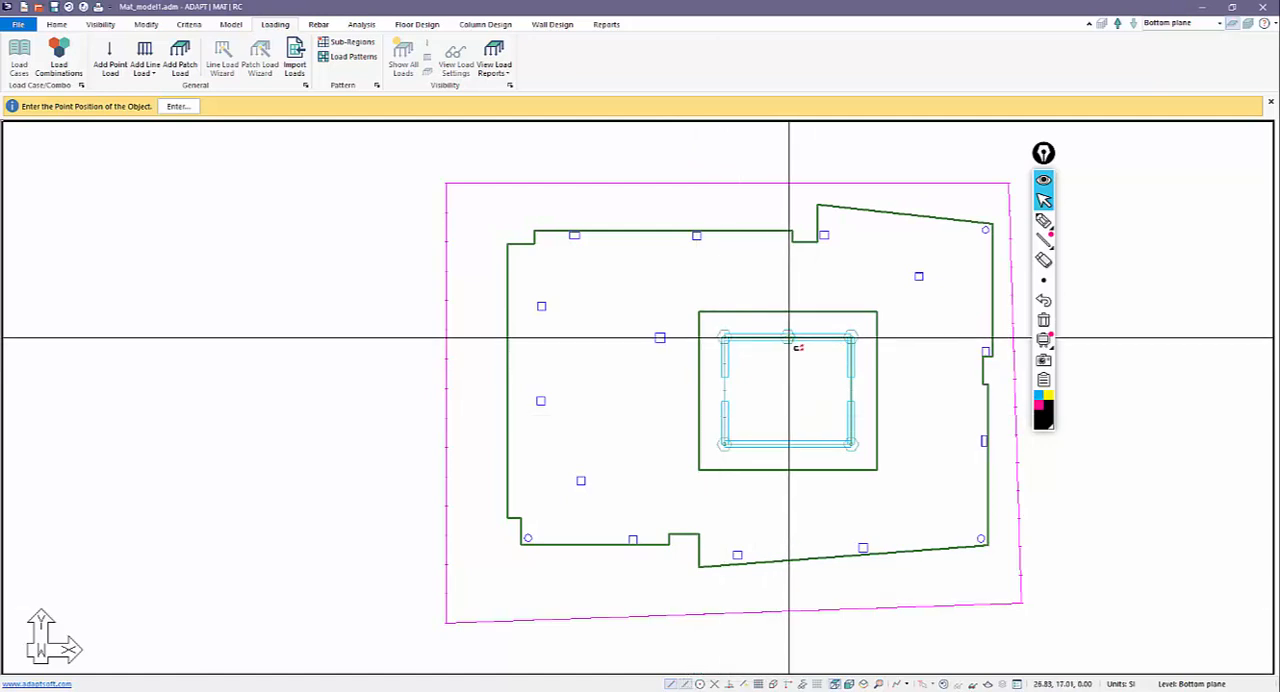
scroll(788, 388, "down", 1)
left_click(781, 438)
key("Escape")
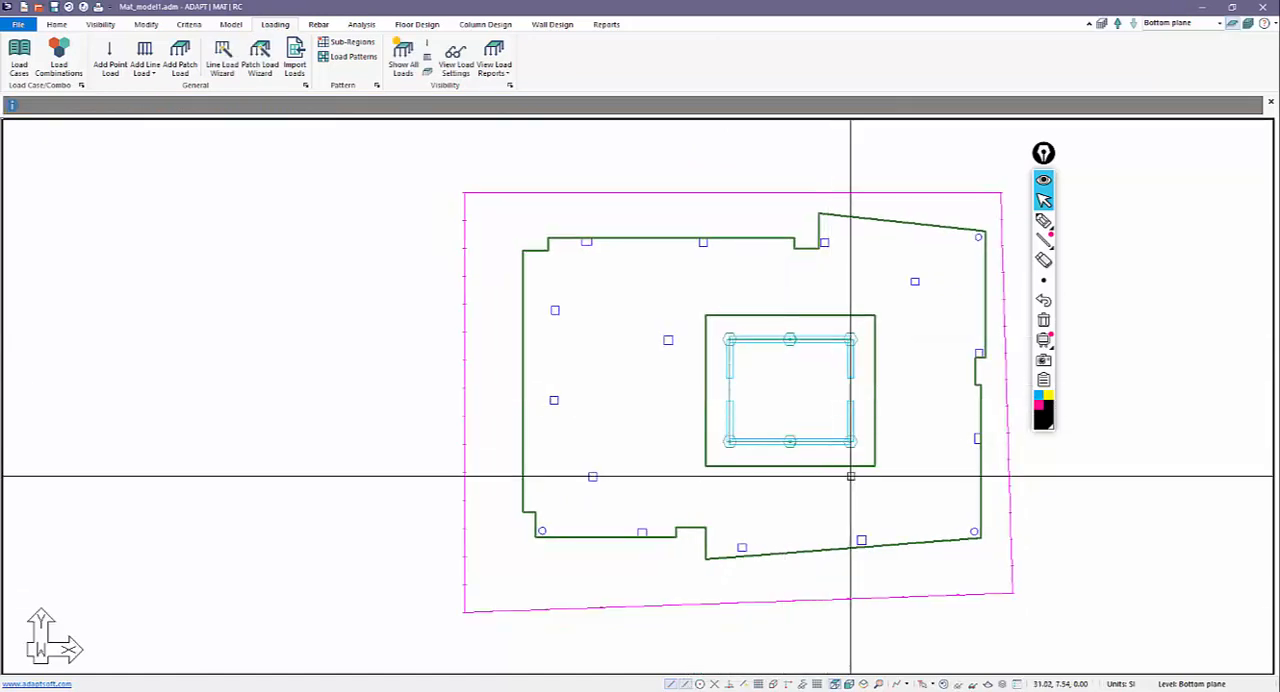
Inspect the core's loads in the 3D view and delete the two point moments at the wall midpoints.
left_click(864, 684)
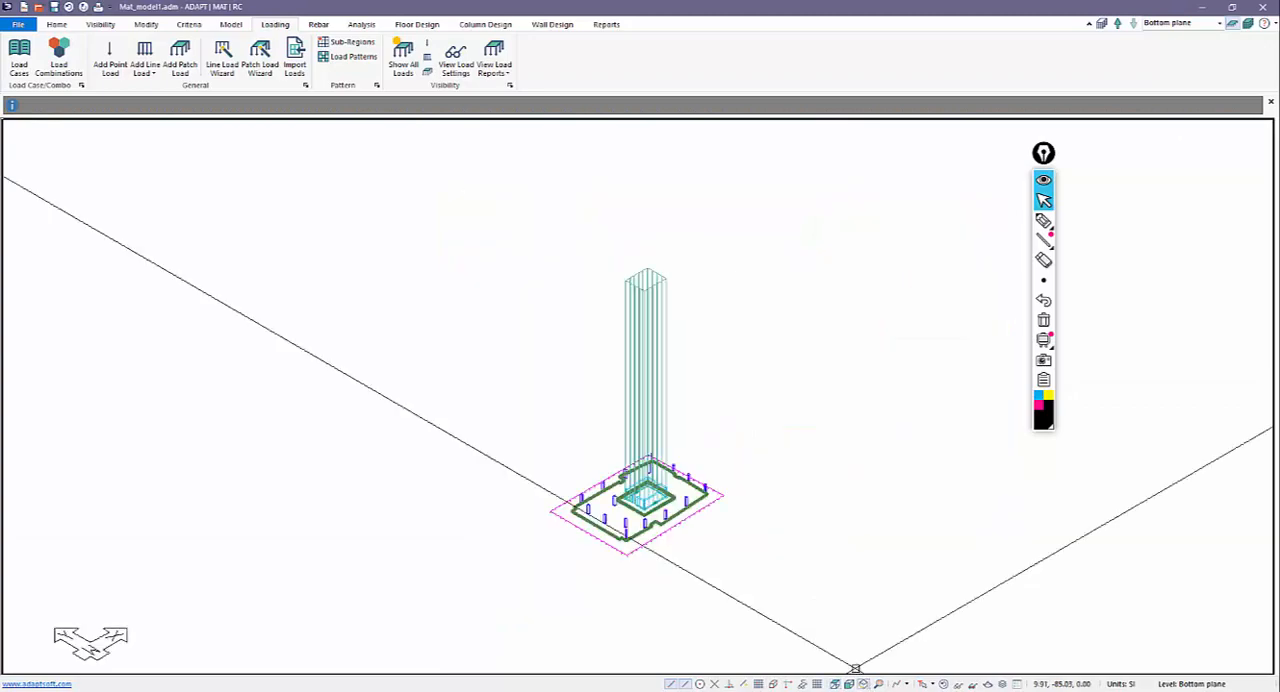
scroll(645, 418, "up", 3)
scroll(645, 418, "up", 8)
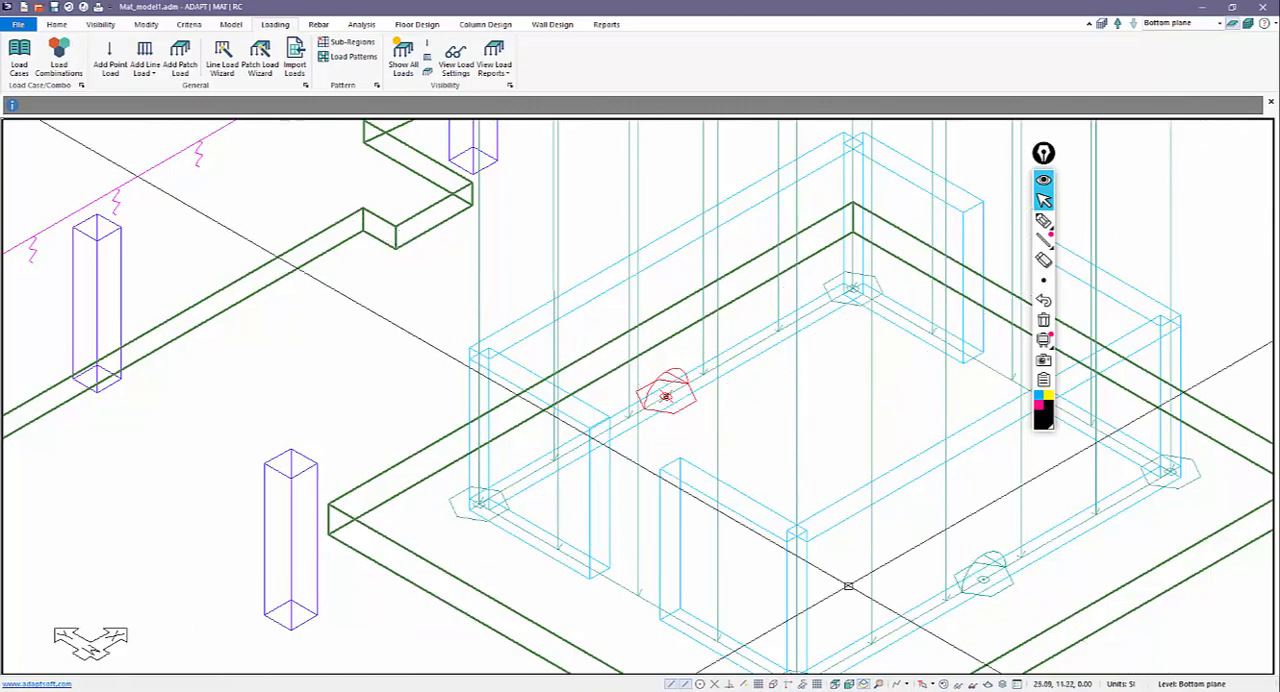
scroll(953, 573, "down", 10)
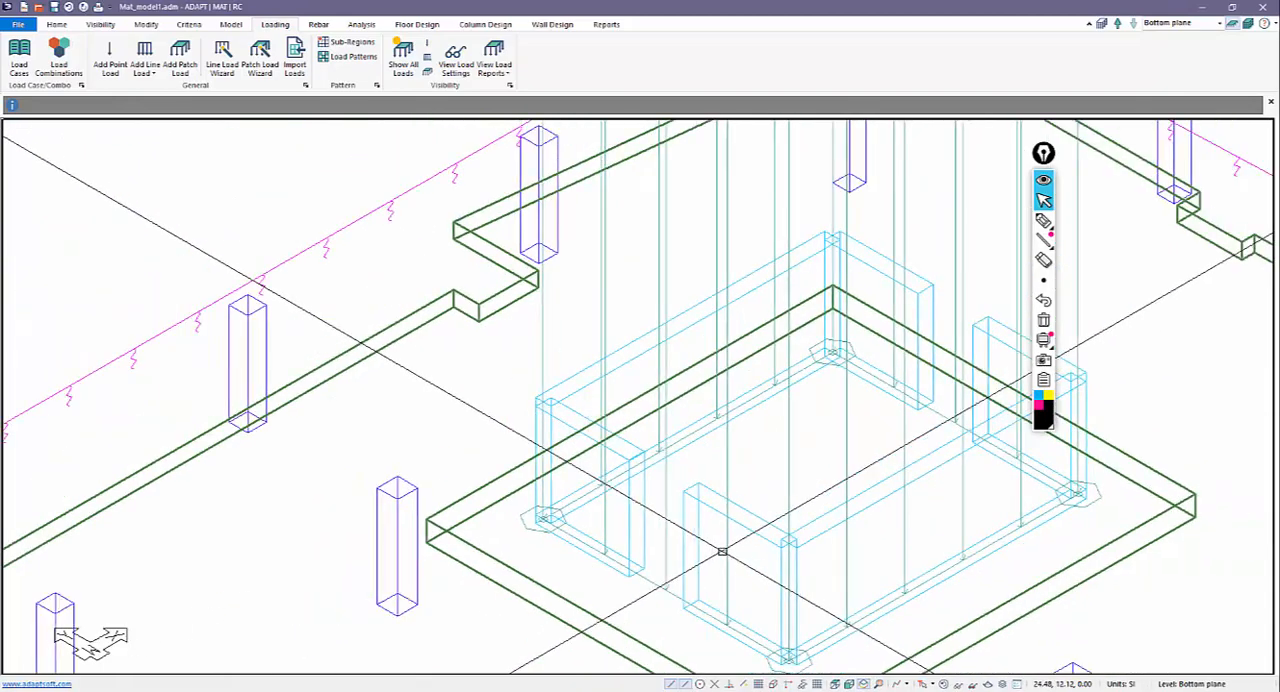
scroll(577, 400, "down", 2)
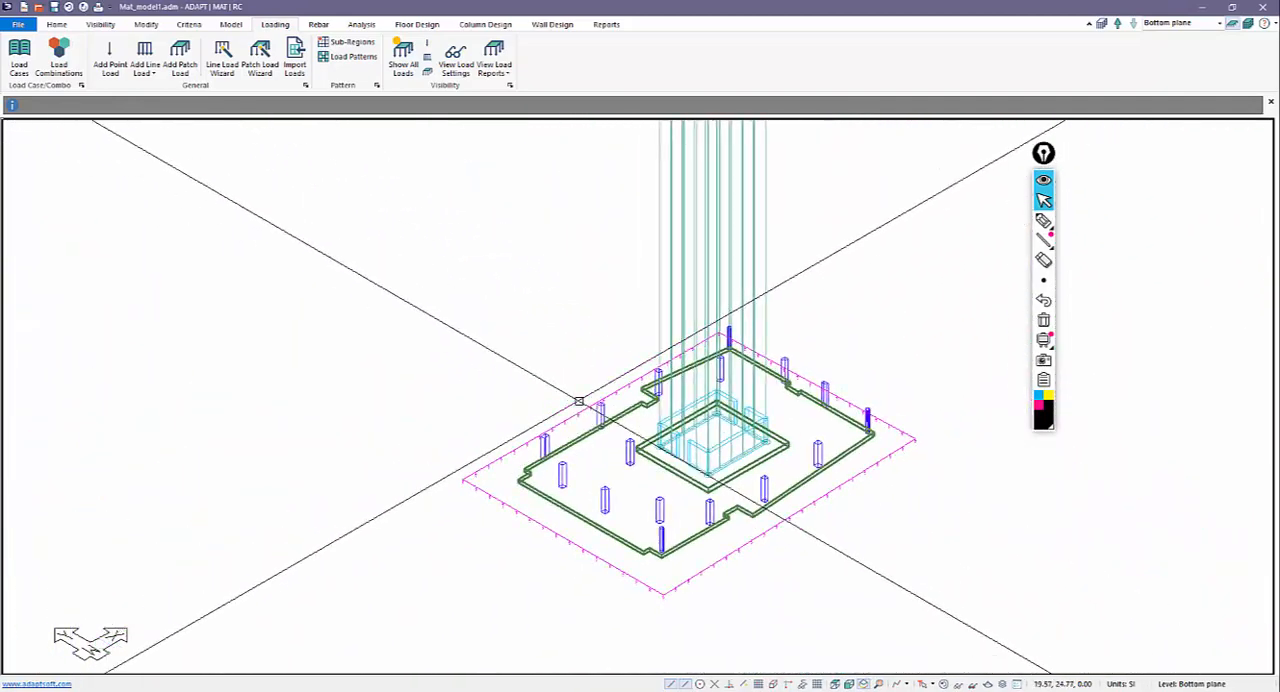
middle_click_drag(763, 651, 768, 574)
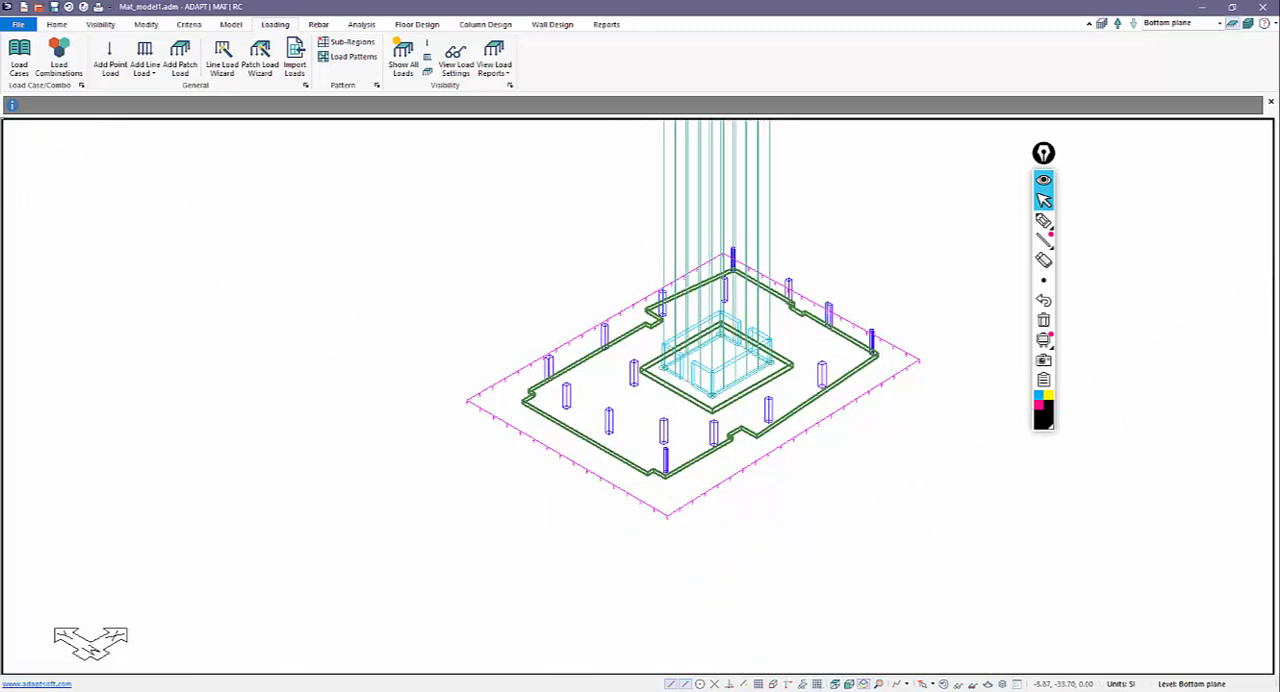
Hide the loads and soil spring in the 3D view, and select the outer mat slab for base reinforcement.
left_click(944, 686)
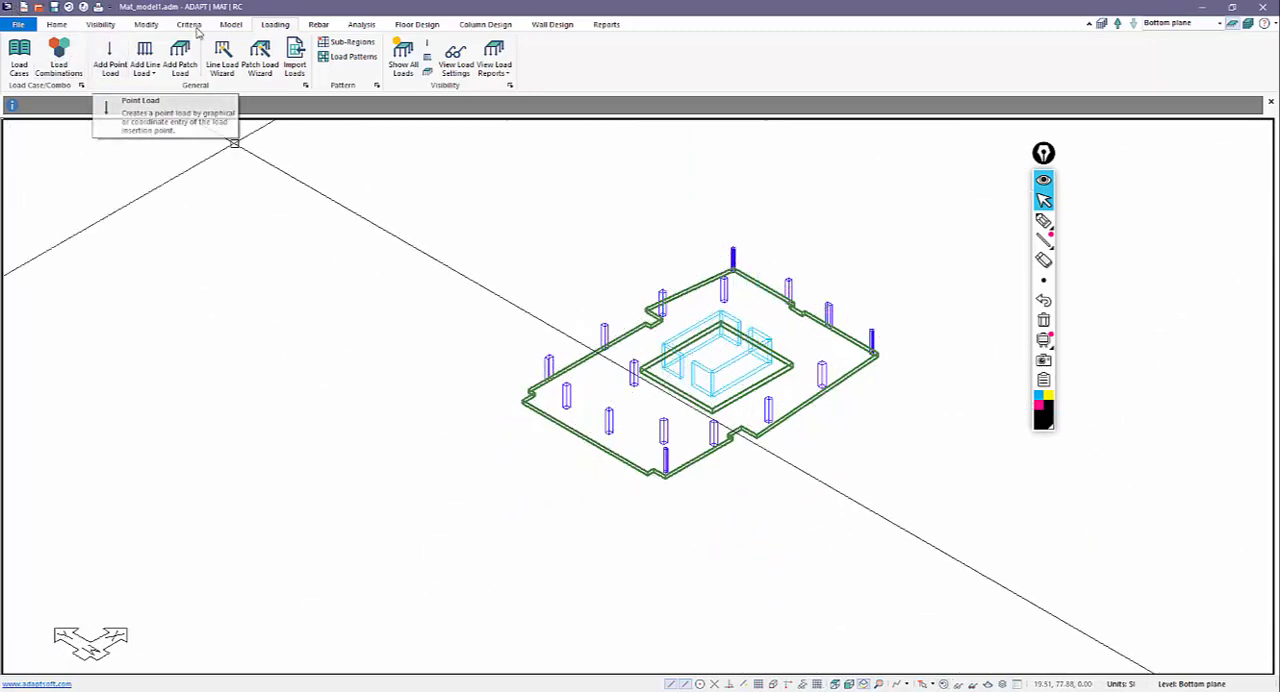
left_click(314, 25)
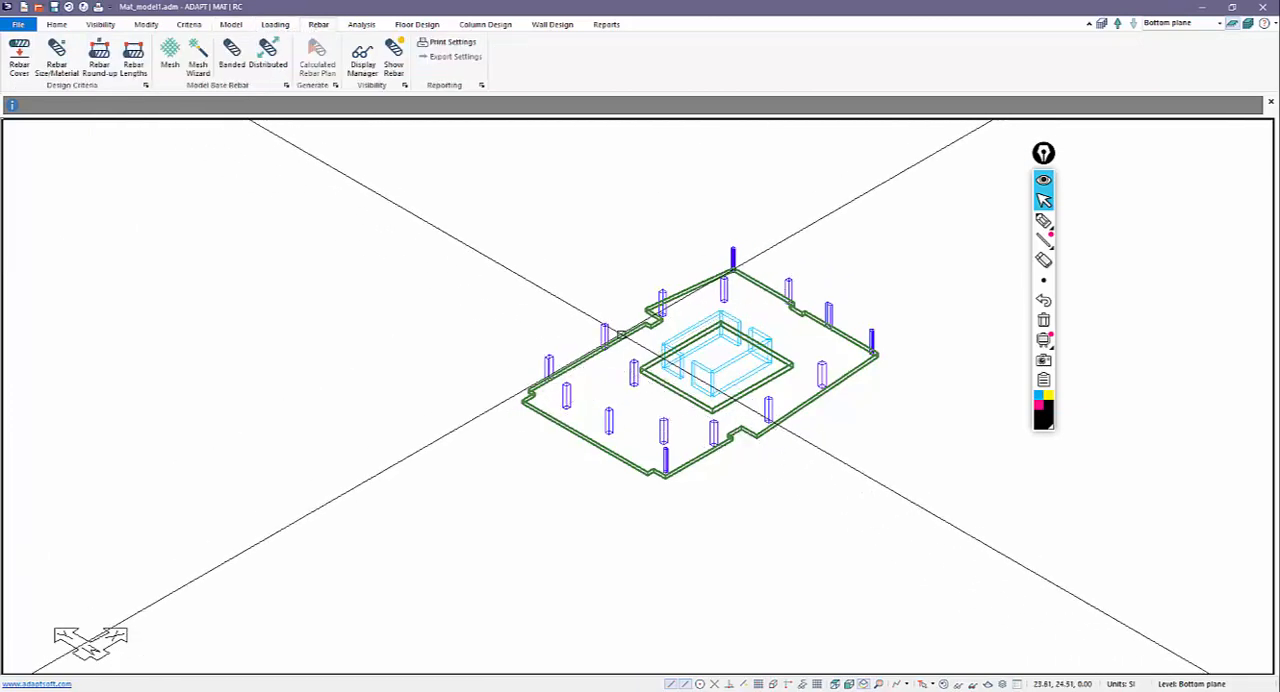
scroll(634, 440, "up", 2)
scroll(494, 404, "down", 2)
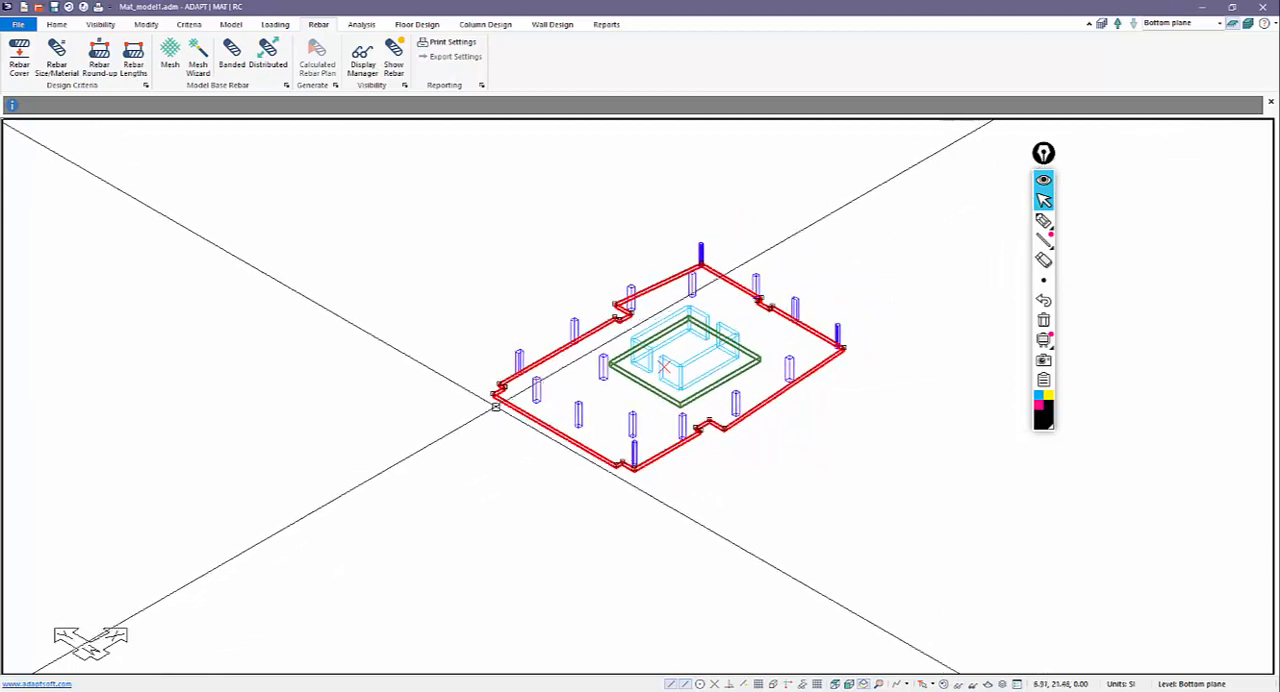
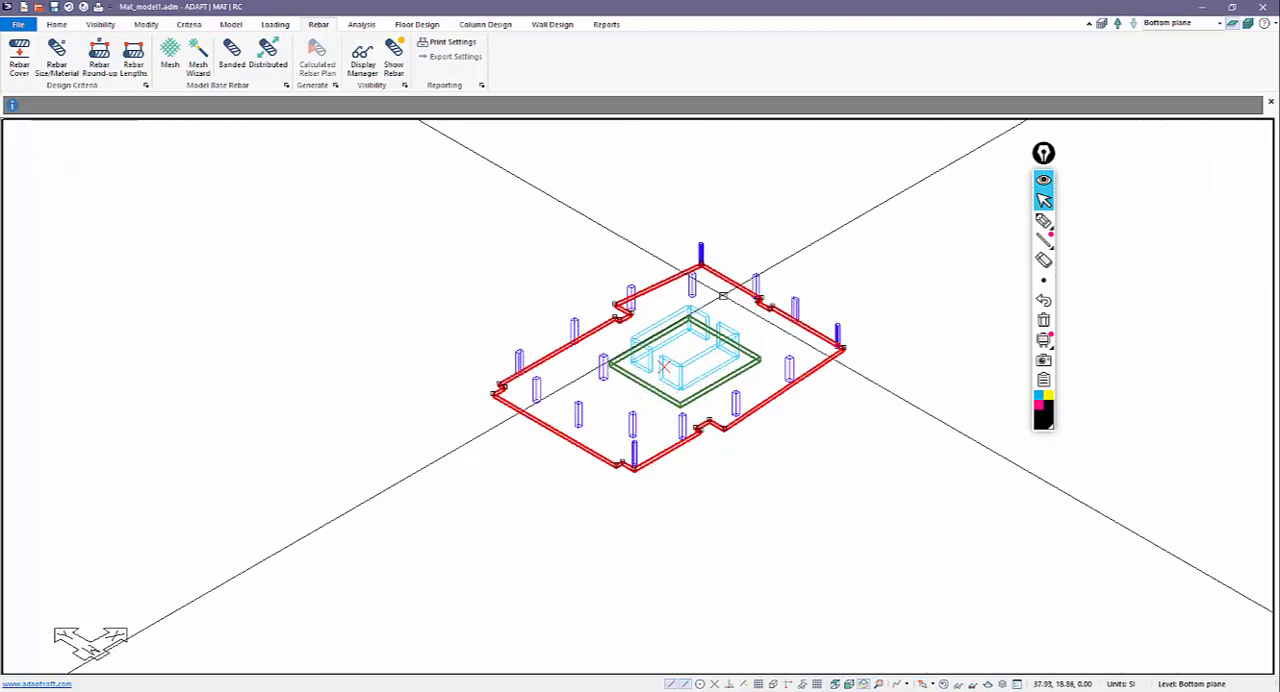
Create a top mesh over the outer slab by bar size, using 18 mm bars at 450 mm spacing in both directions.
left_click(197, 64)
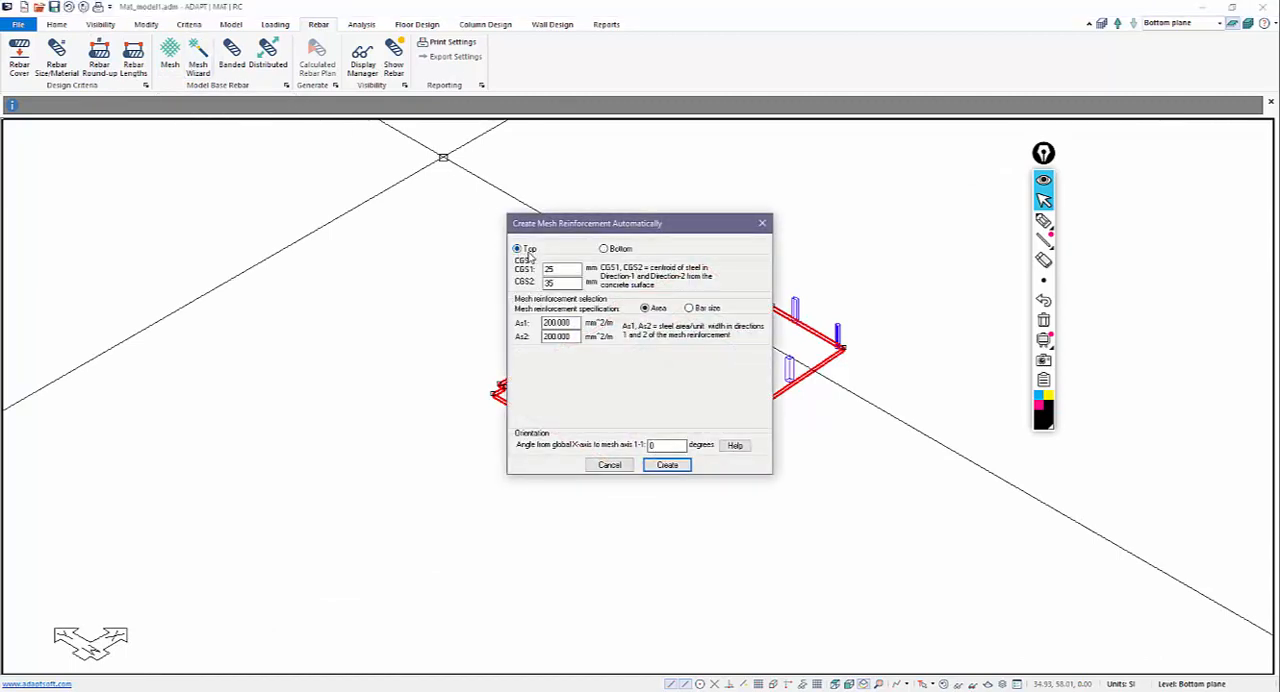
left_click(689, 309)
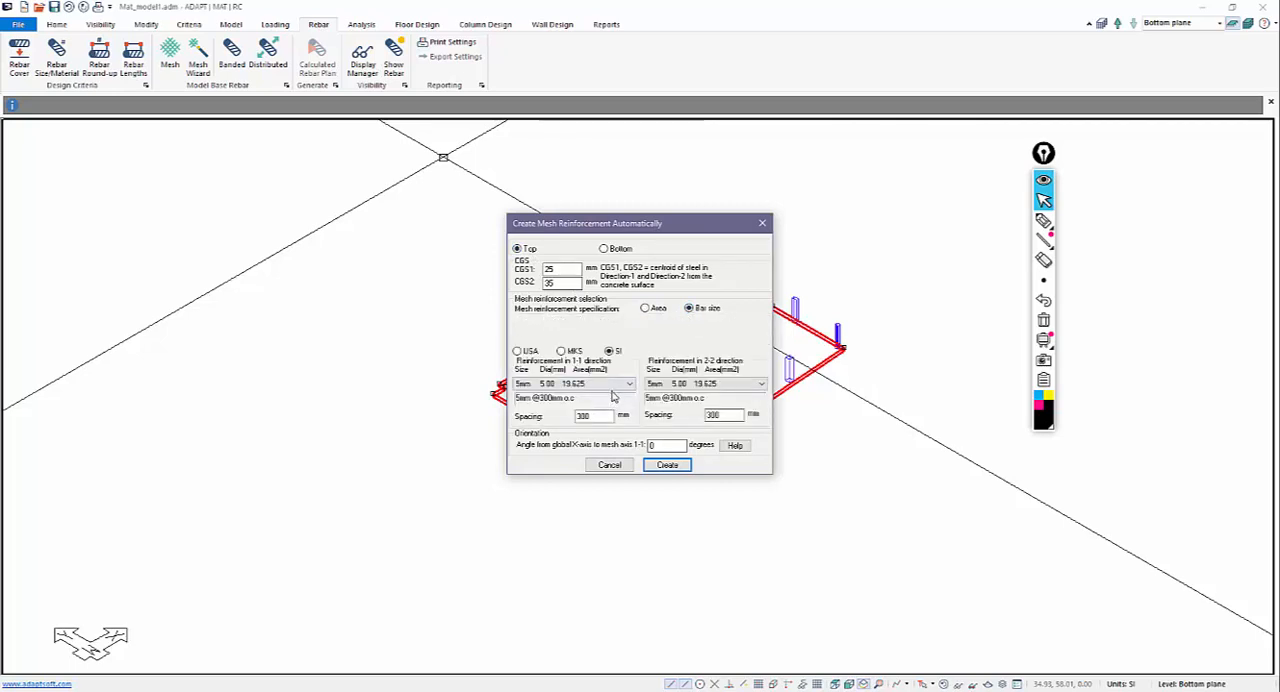
left_click(629, 384)
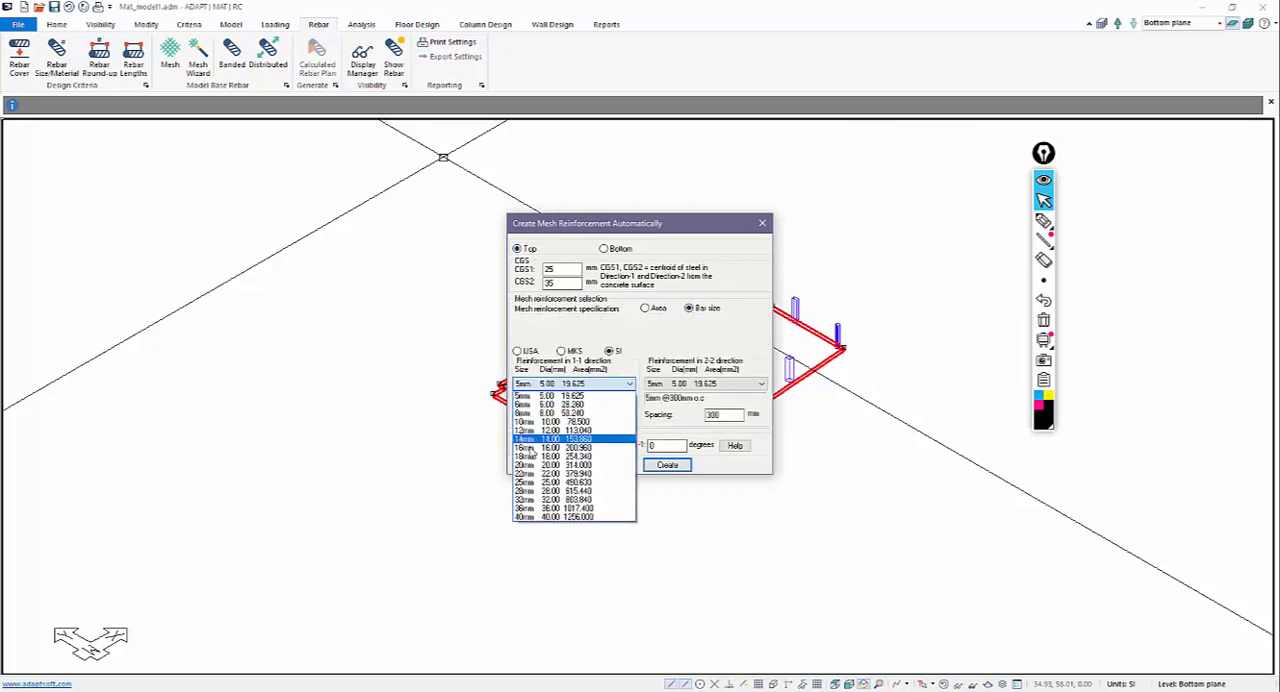
left_click(558, 456)
left_click(728, 390)
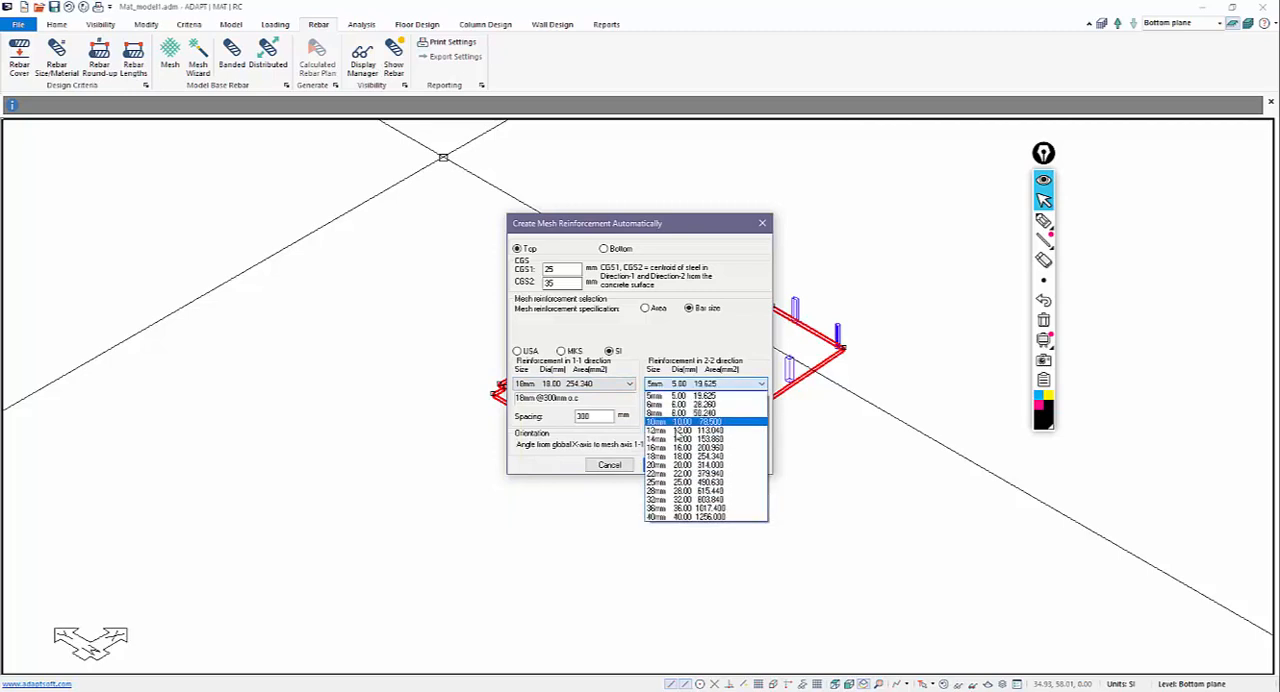
left_click(690, 455)
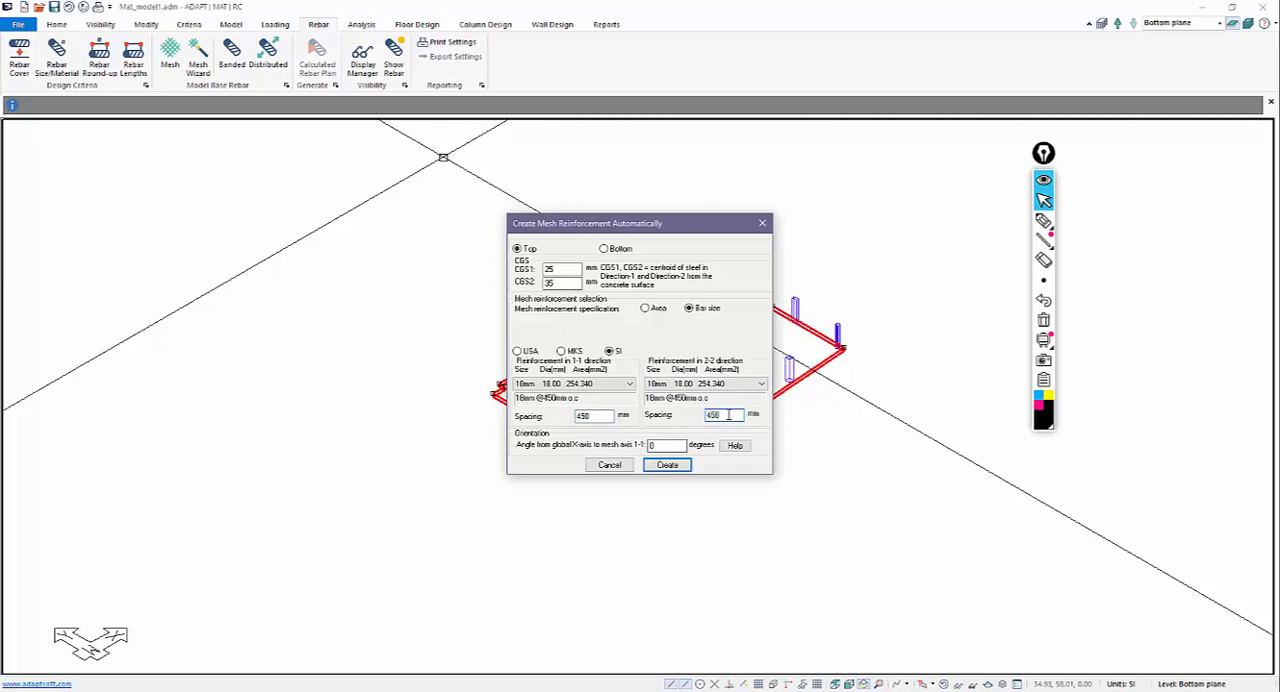
left_click(667, 466)
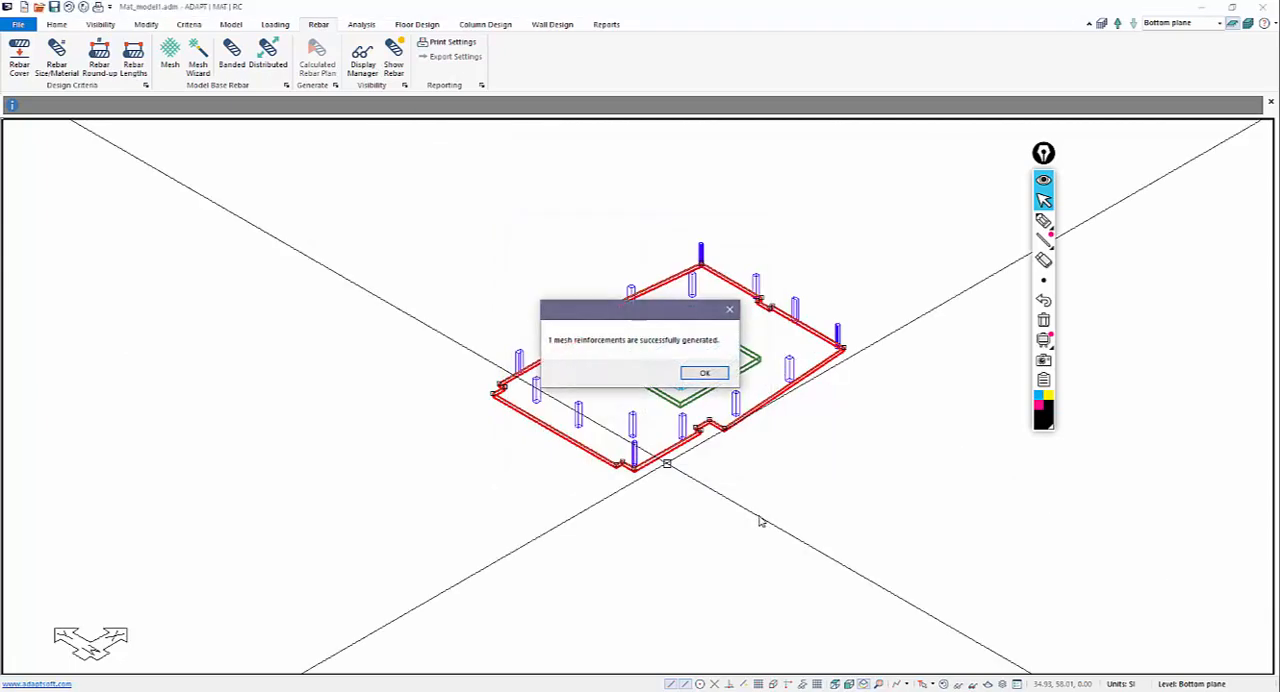
left_click(704, 372)
Turn on the dimension display for mesh reinforcement and check the top mesh's bar annotation.
scroll(648, 390, "up", 3)
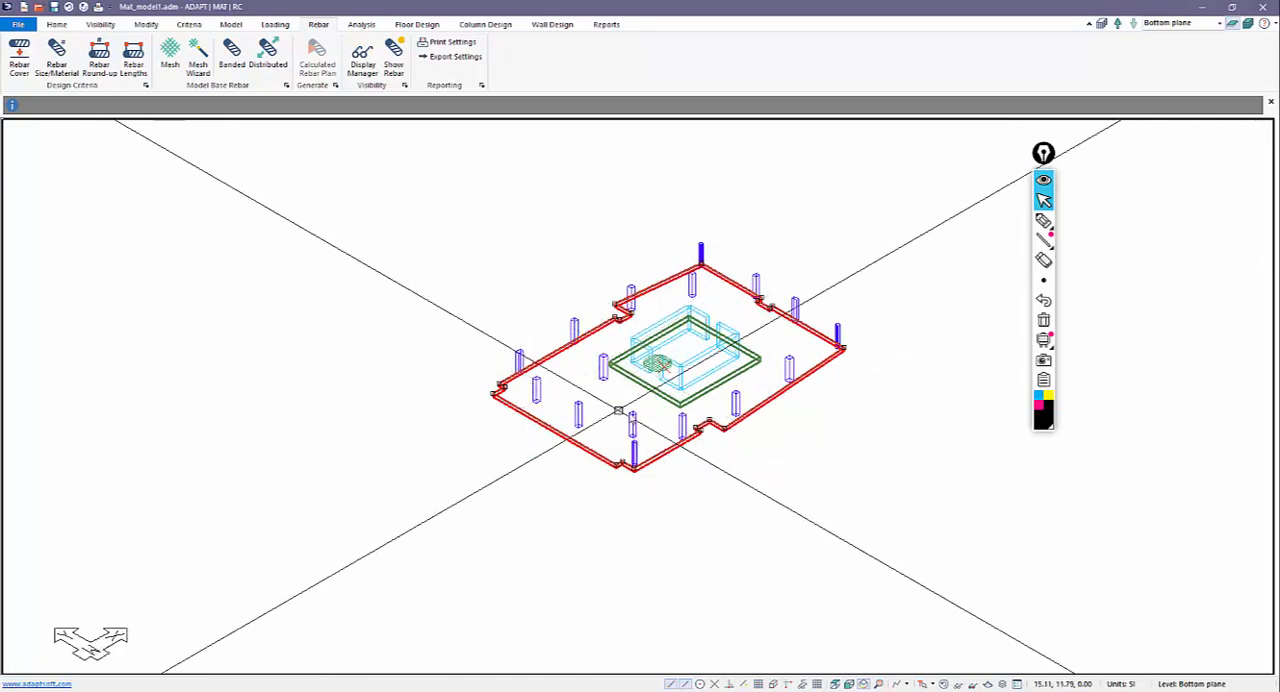
scroll(648, 390, "up", 3)
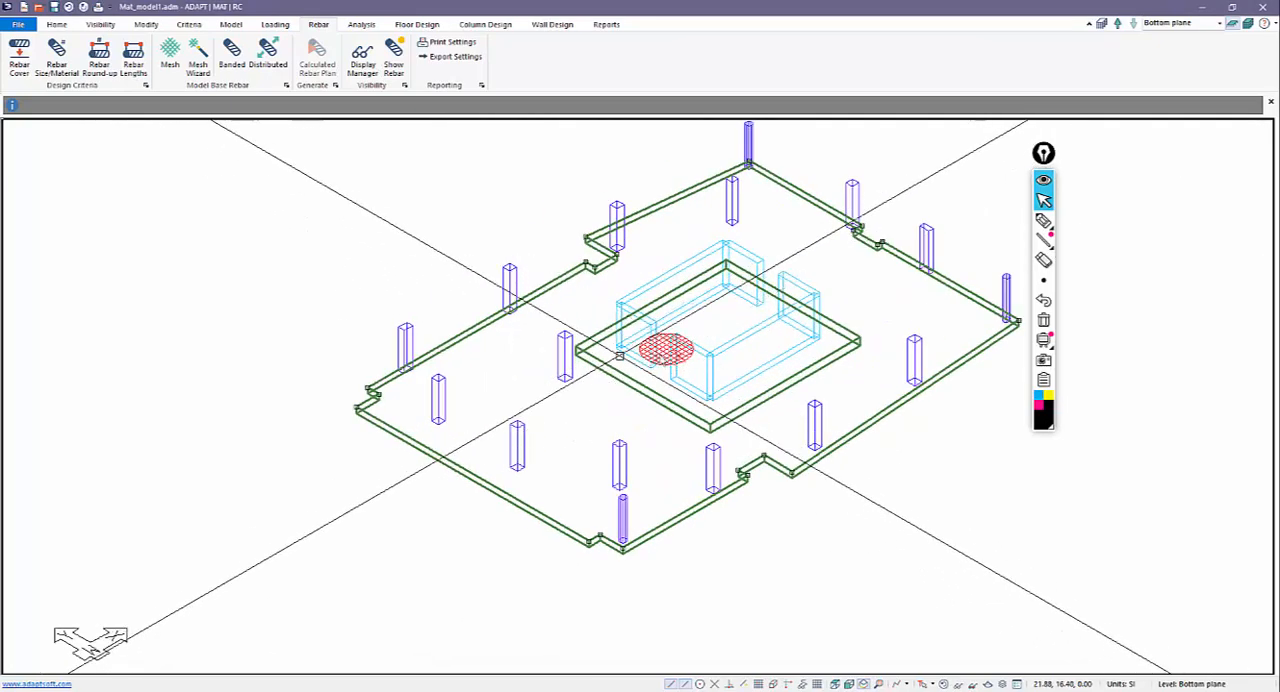
scroll(660, 365, "up", 2)
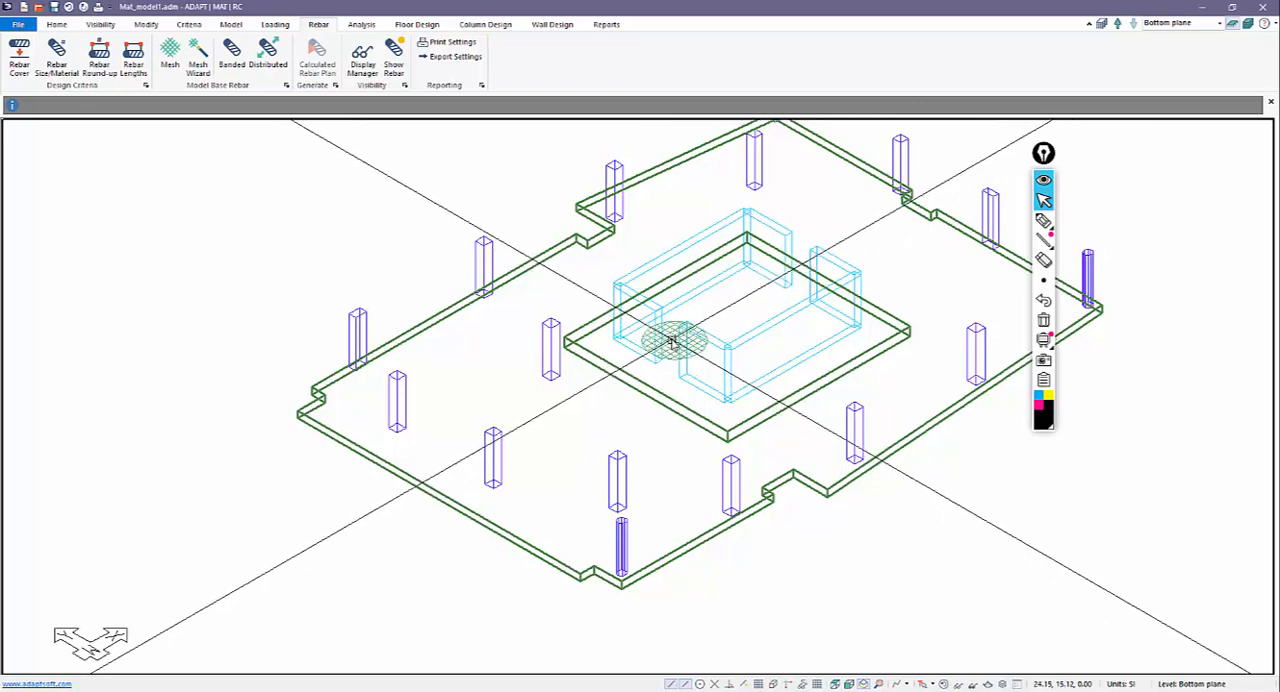
left_click(100, 24)
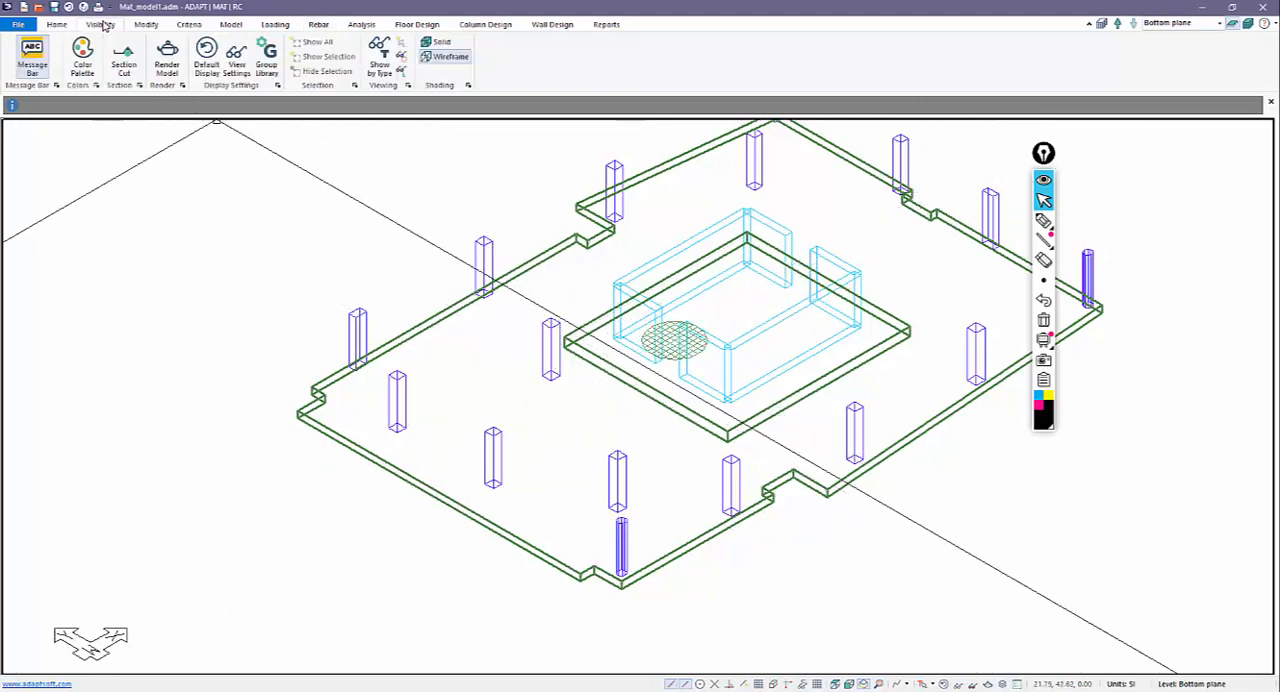
left_click(236, 60)
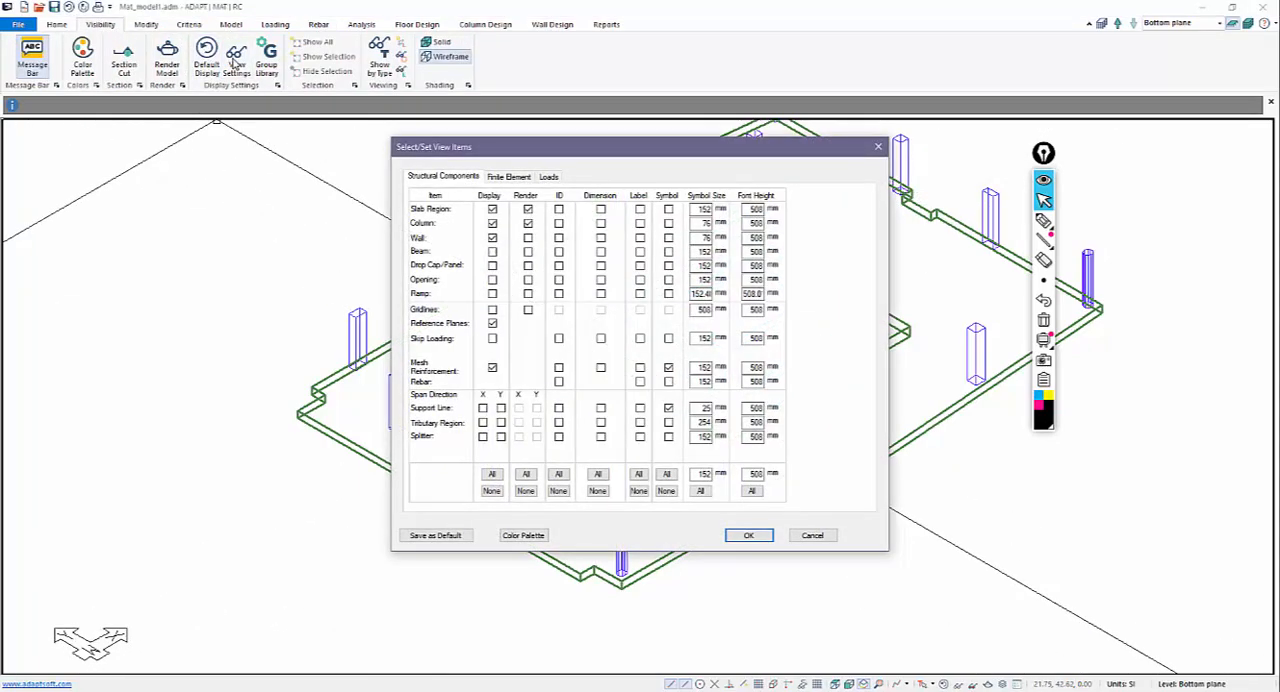
left_click_drag(618, 147, 982, 157)
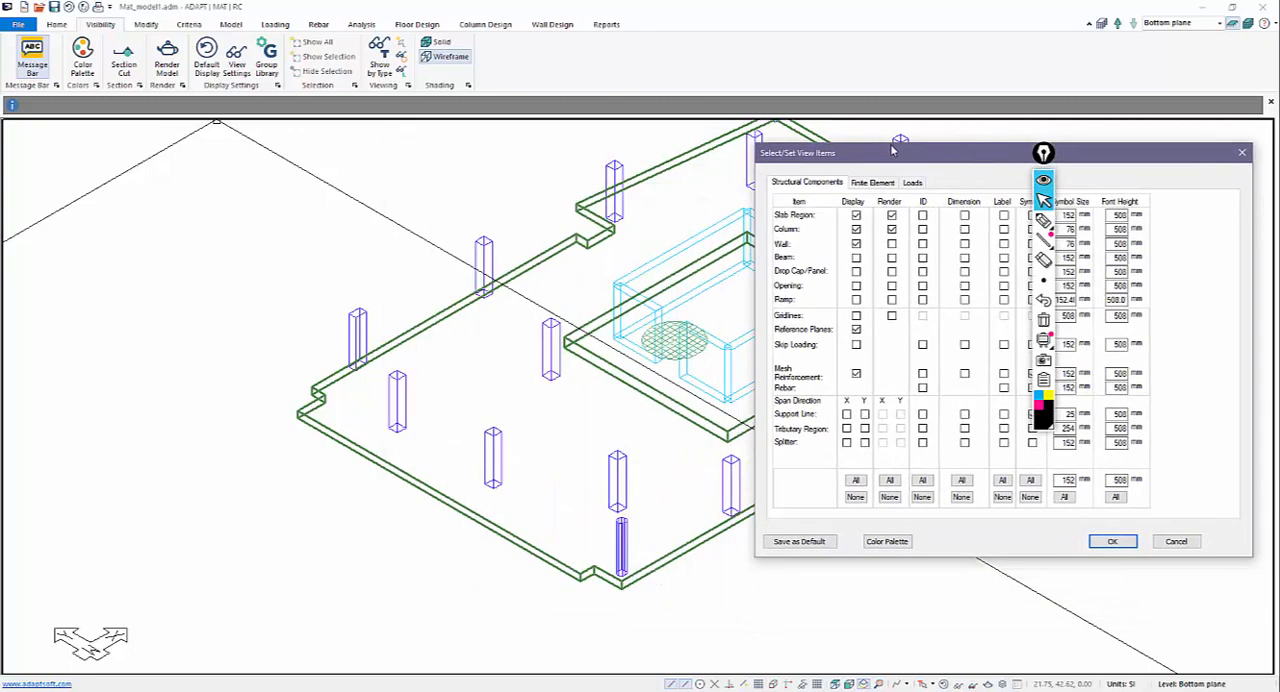
left_click_drag(893, 150, 726, 116)
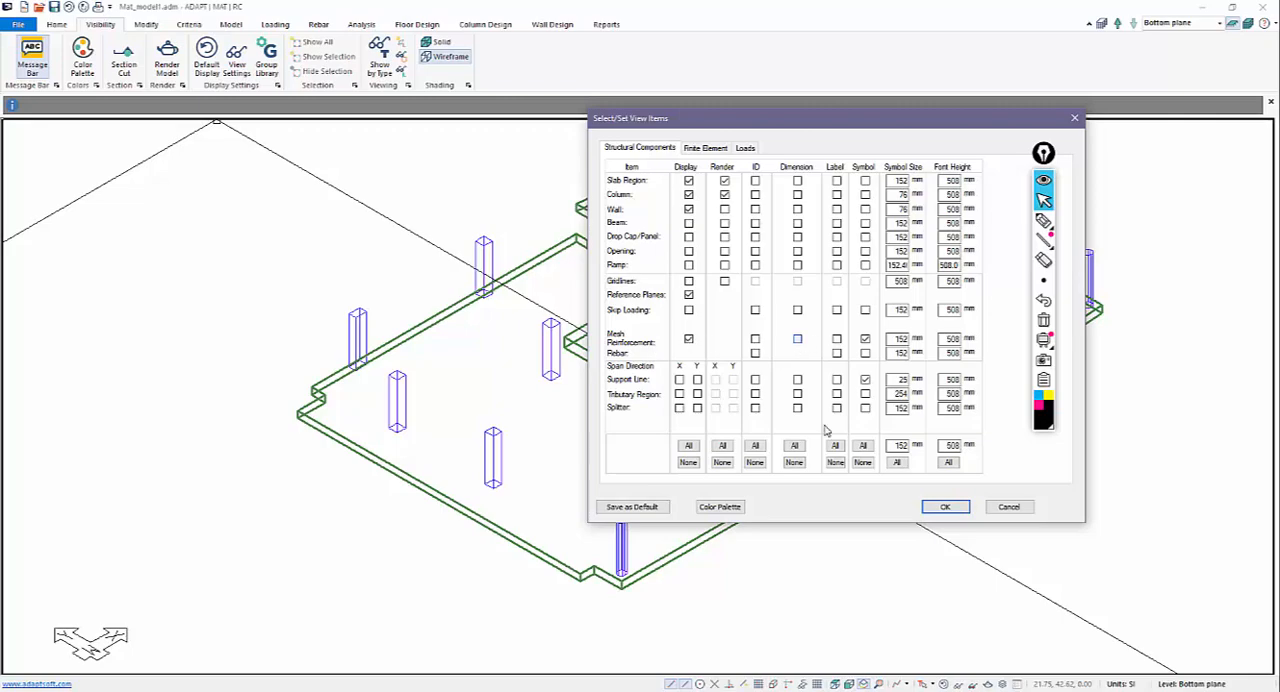
left_click(945, 506)
scroll(565, 432, "up", 5)
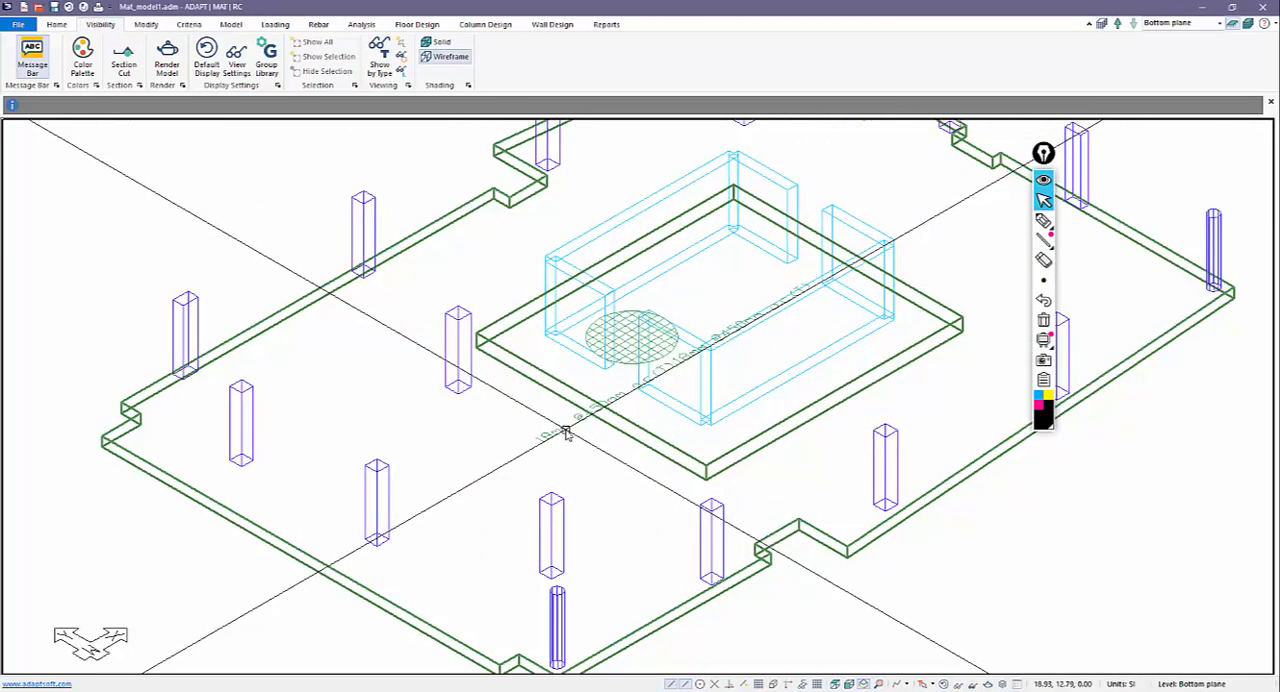
scroll(708, 330, "up", 2)
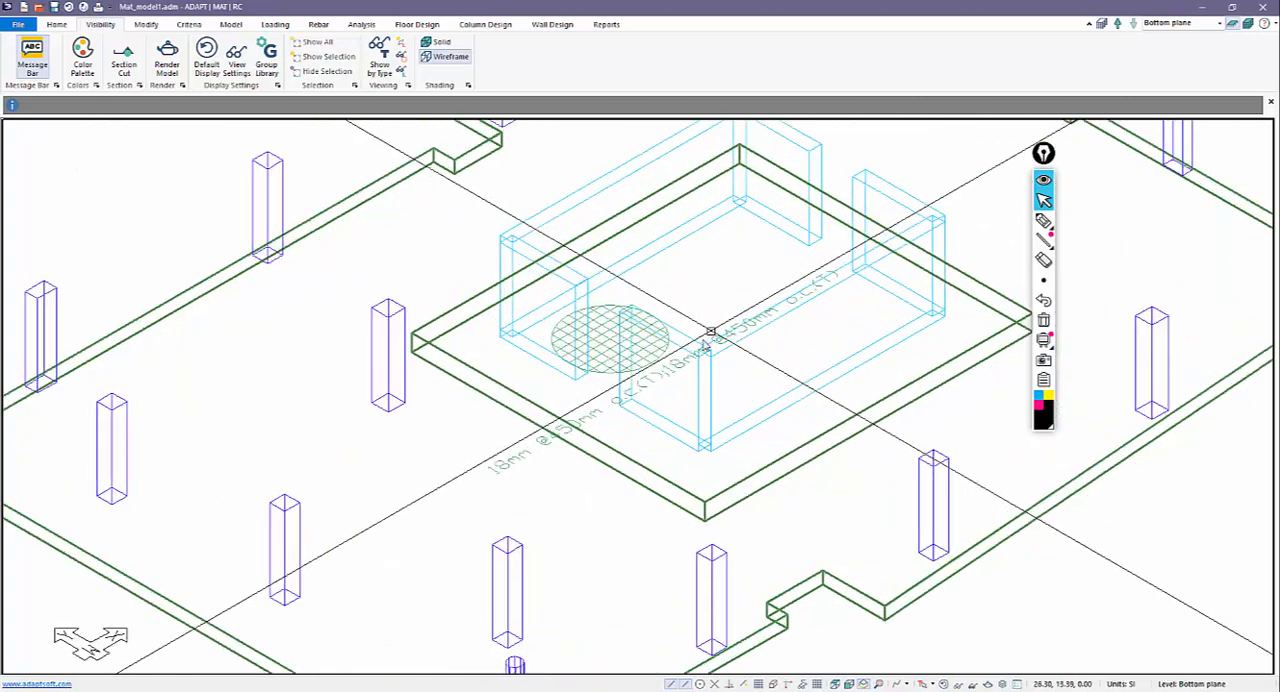
scroll(710, 332, "down", 5)
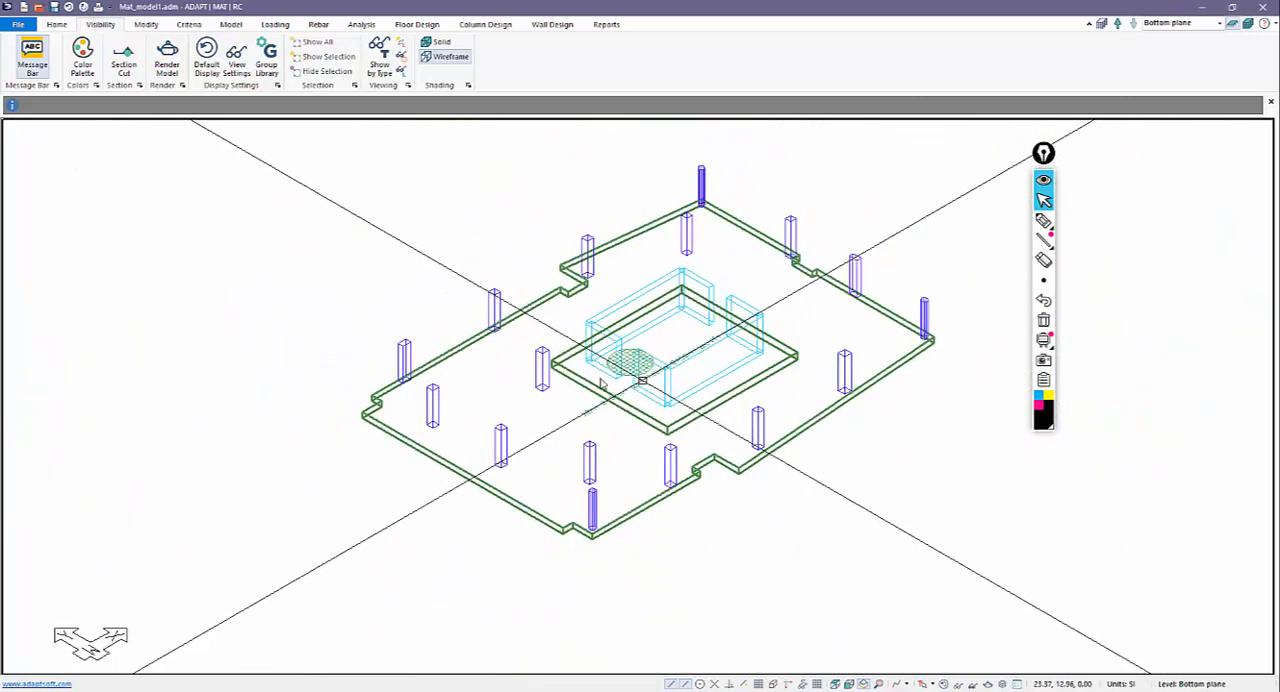
scroll(640, 382, "down", 1)
left_click(547, 306)
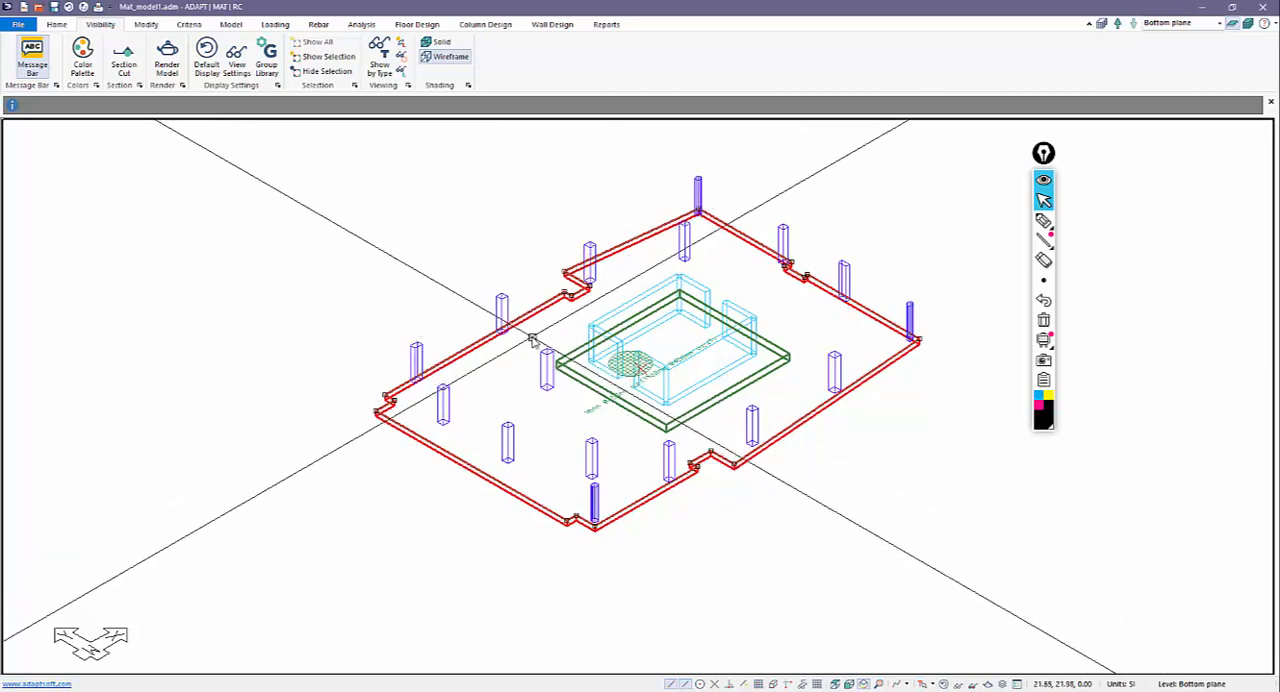
left_click(533, 340)
left_click(628, 364)
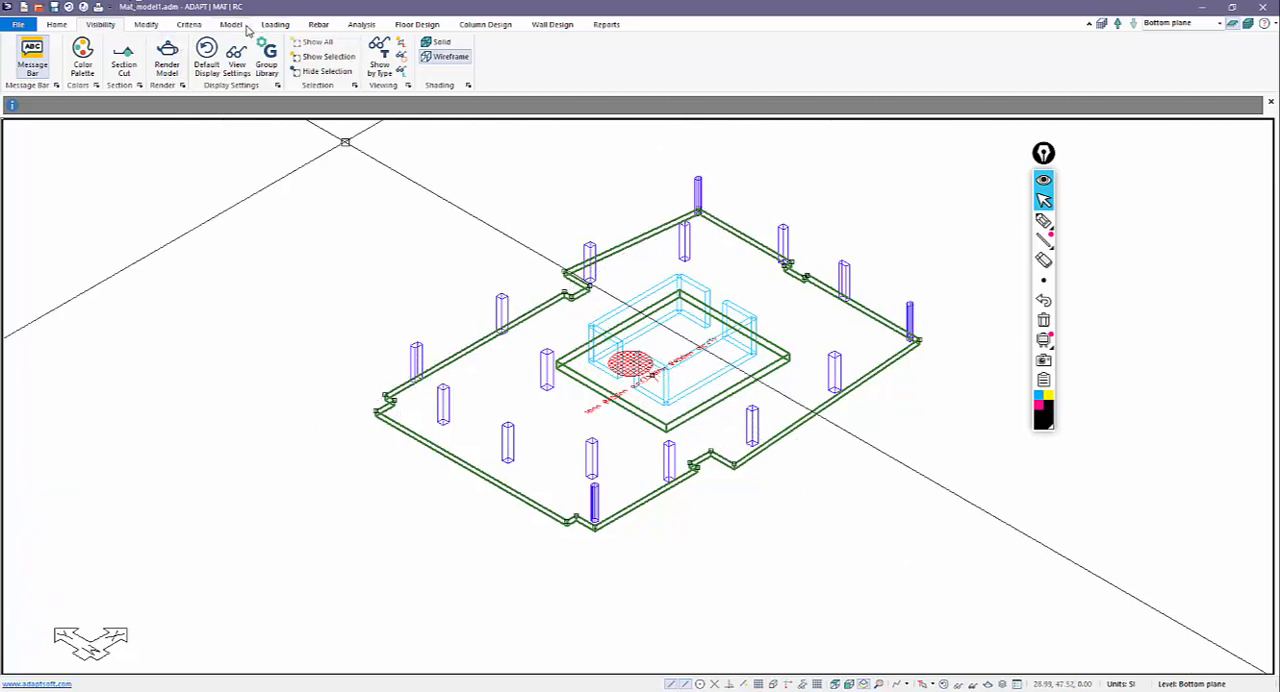
left_click(316, 24)
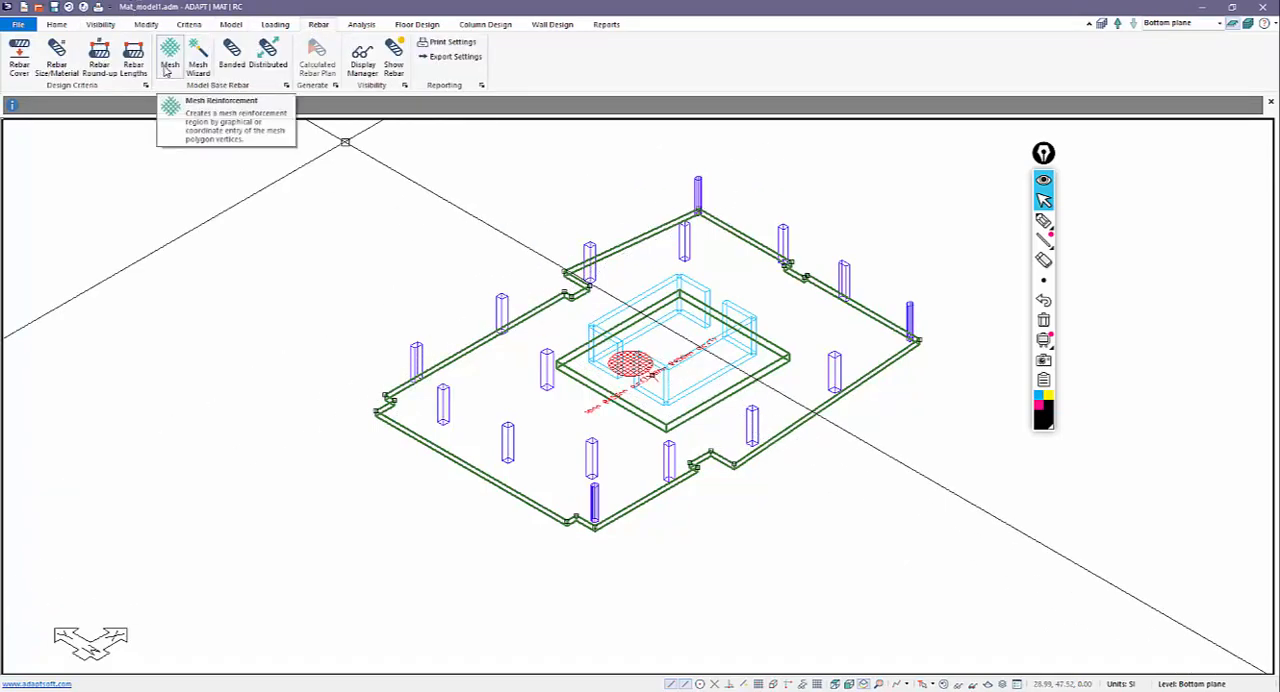
left_click(197, 58)
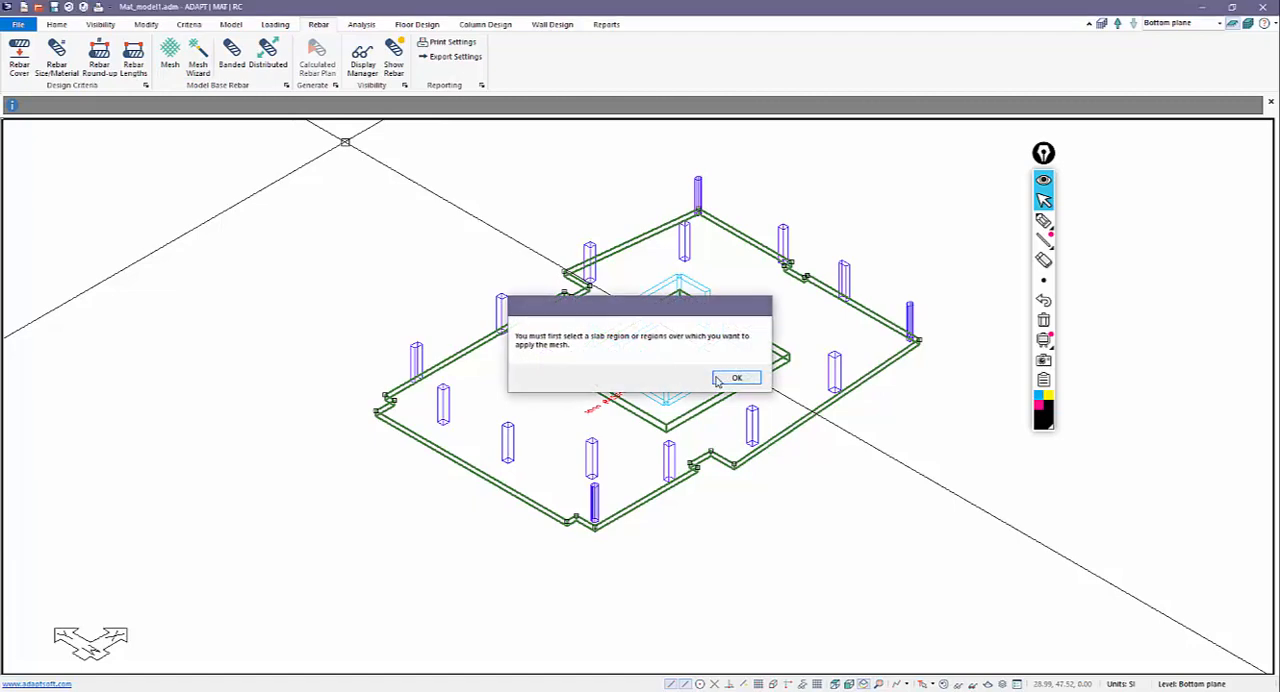
left_click(735, 378)
Create a bottom mesh over the outer slab with CGS1 75 mm, CGS2 85 mm and 18 mm bars at 450 mm both ways.
left_click(540, 316)
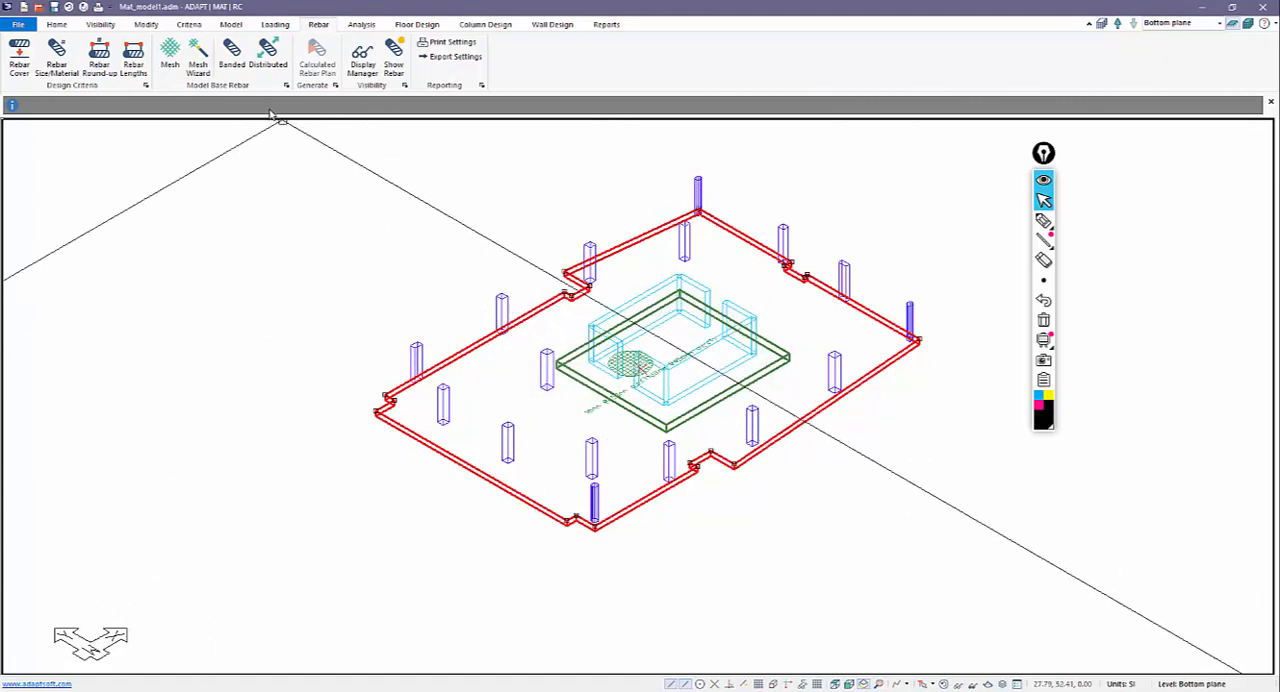
left_click(198, 60)
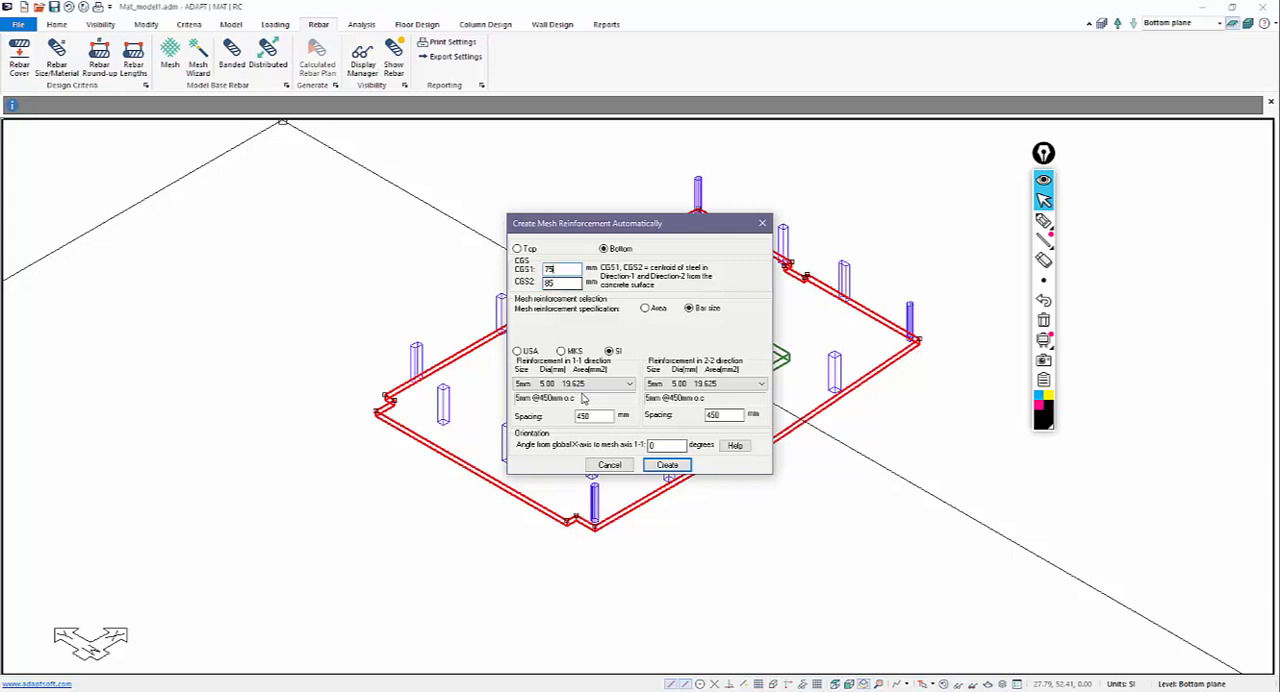
left_click(590, 384)
left_click(560, 449)
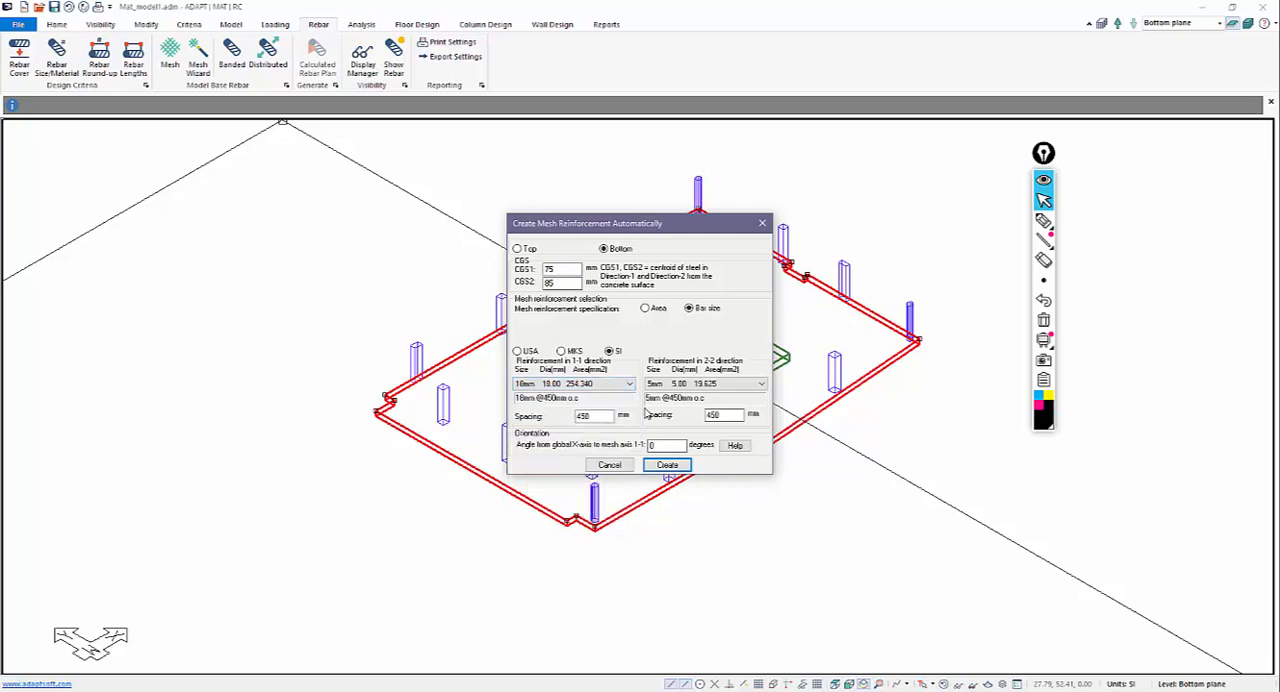
left_click(693, 388)
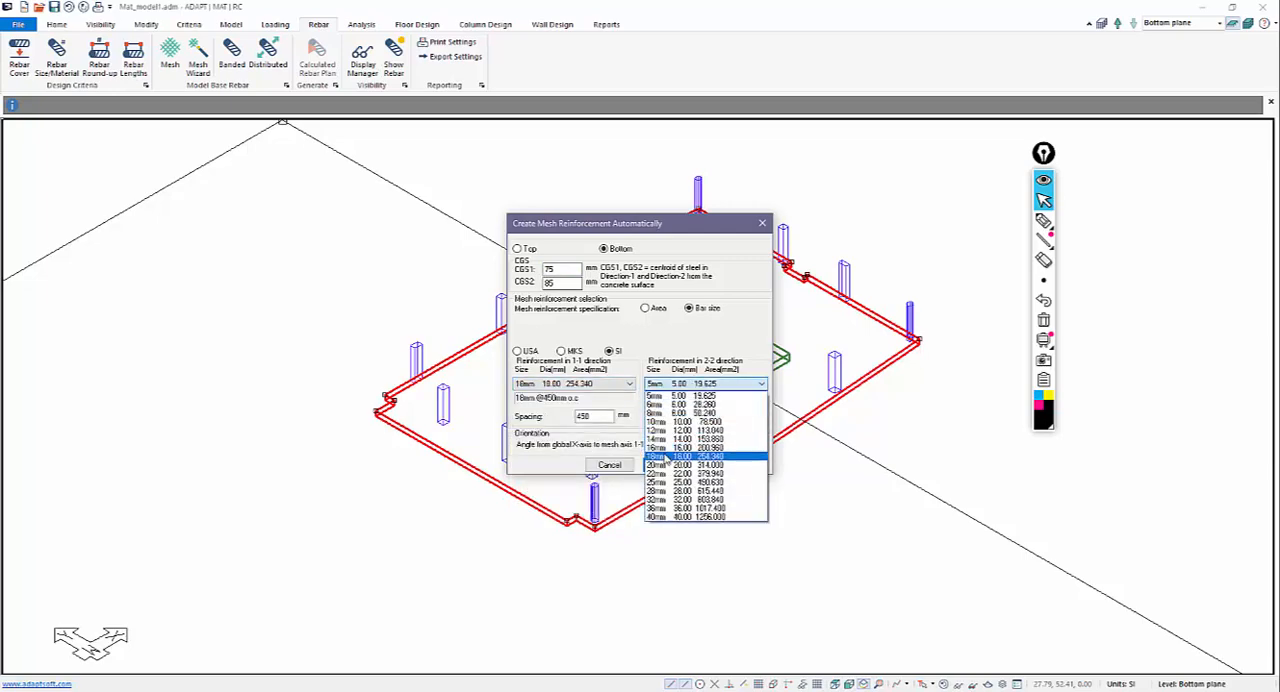
left_click(660, 451)
left_click(664, 466)
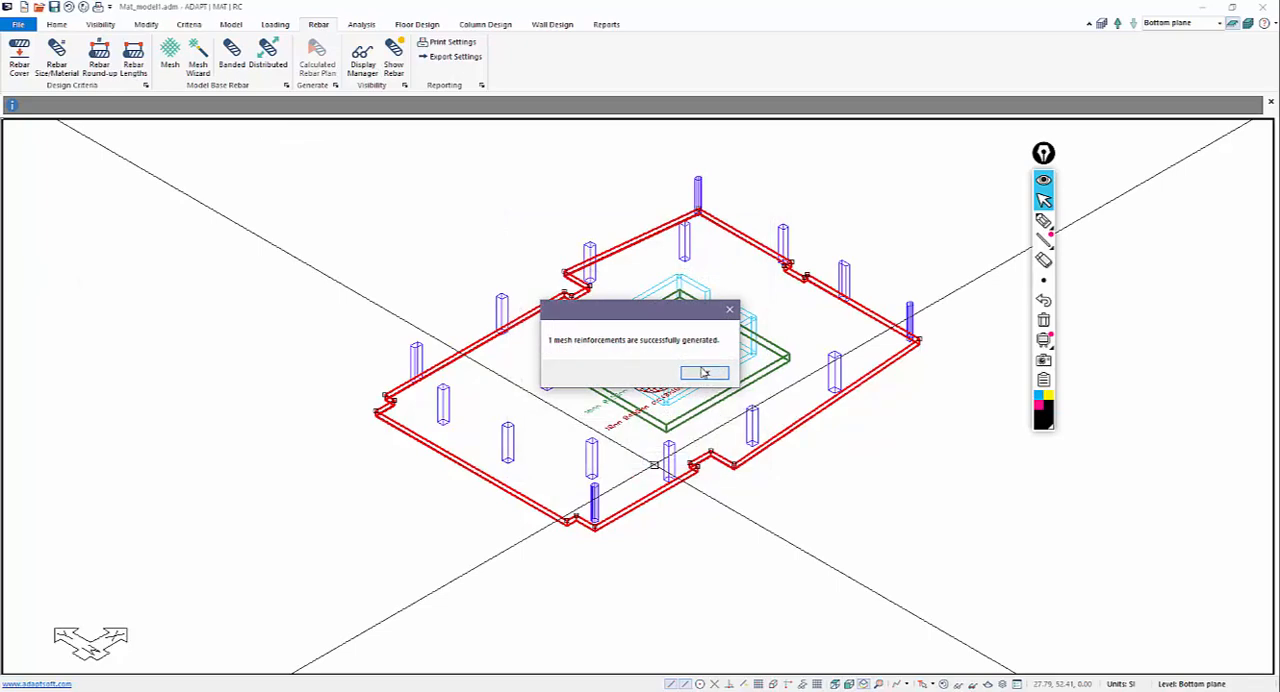
left_click(703, 372)
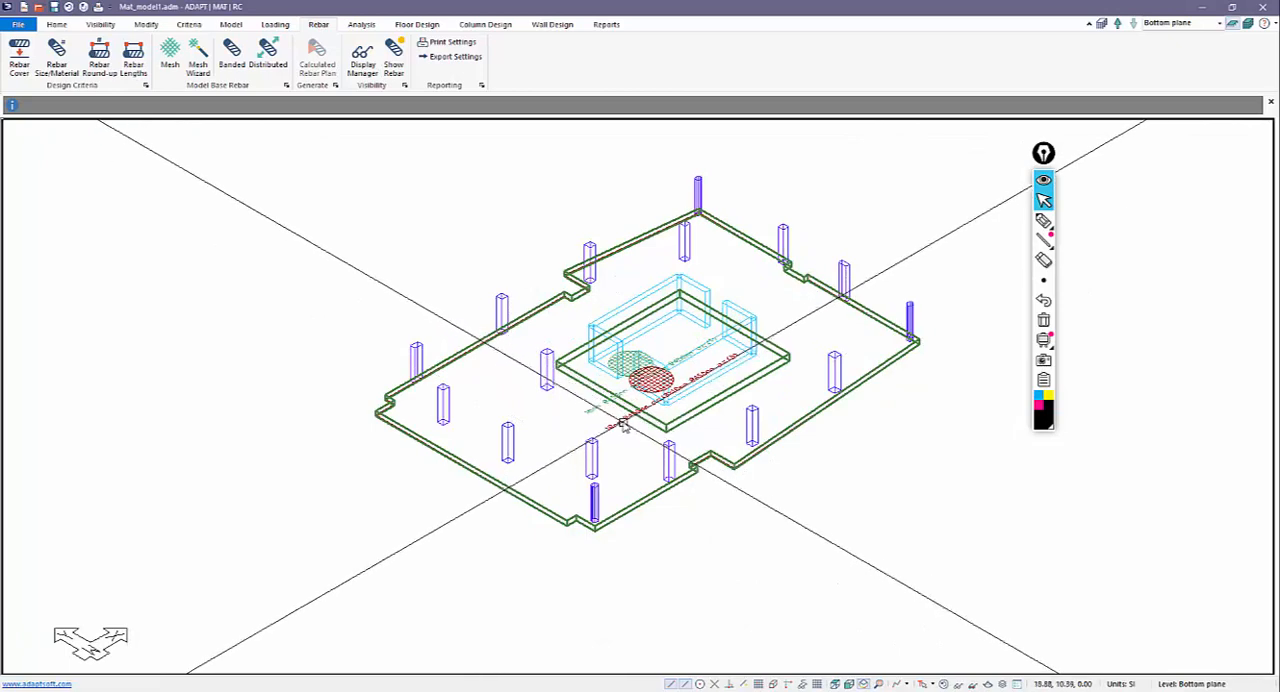
Check the bottom mesh's depth against the core thickening in elevation, and delete that bottom mesh in plan view.
left_click(856, 684)
scroll(692, 443, "up", 5)
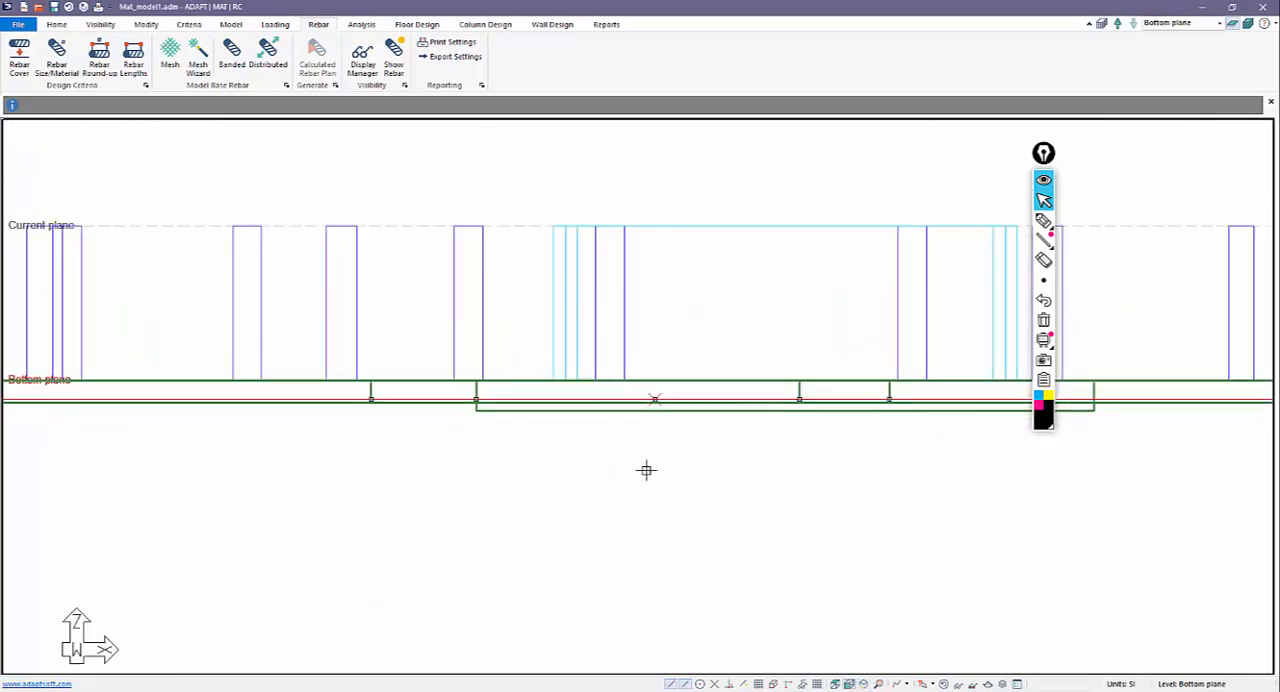
scroll(658, 371, "up", 1)
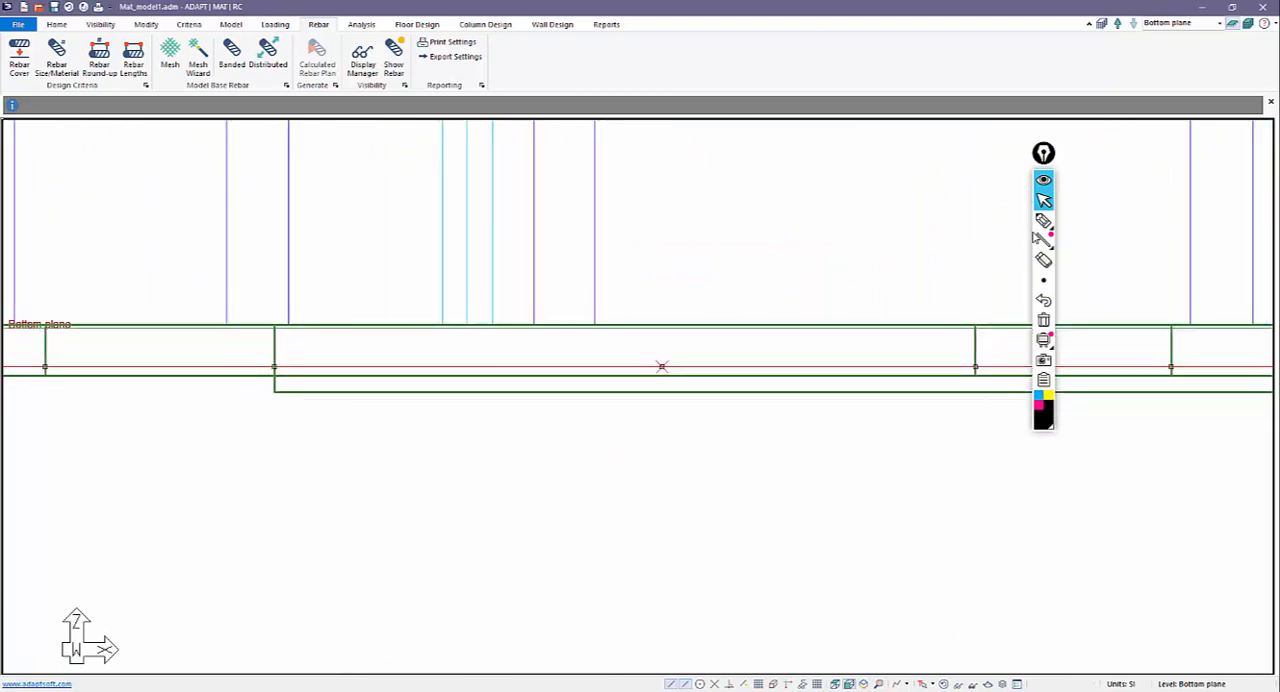
left_click(1043, 220)
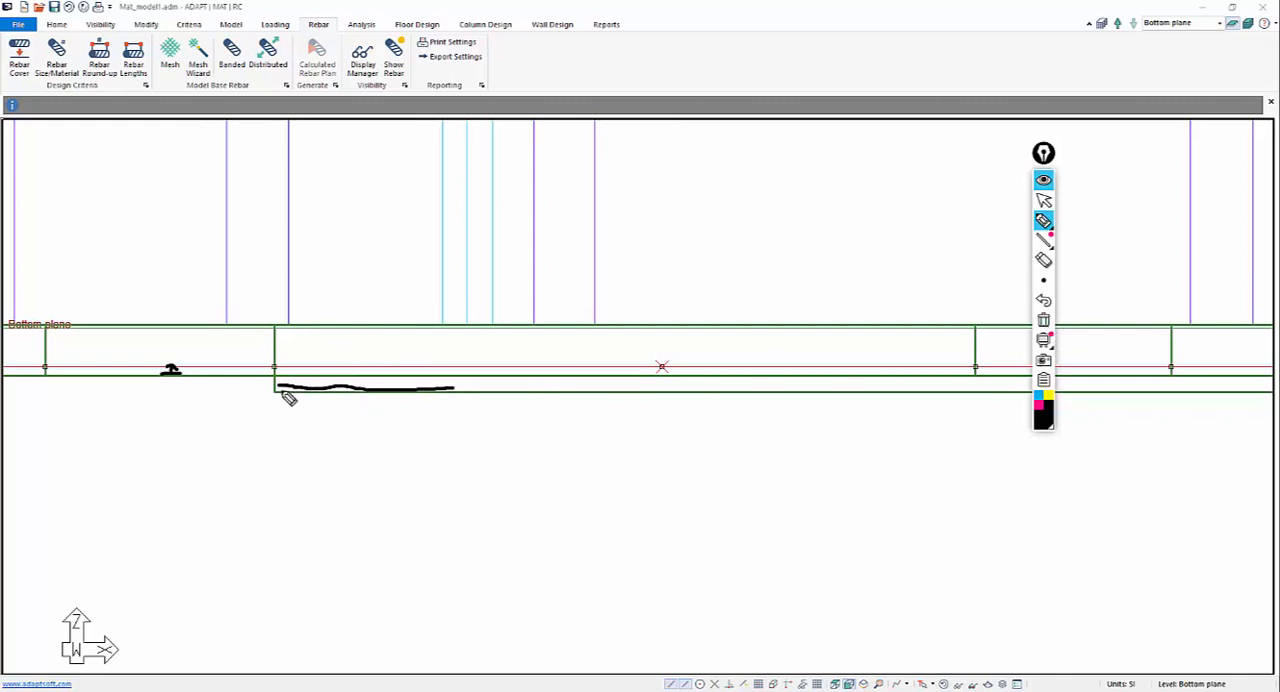
left_click(1044, 201)
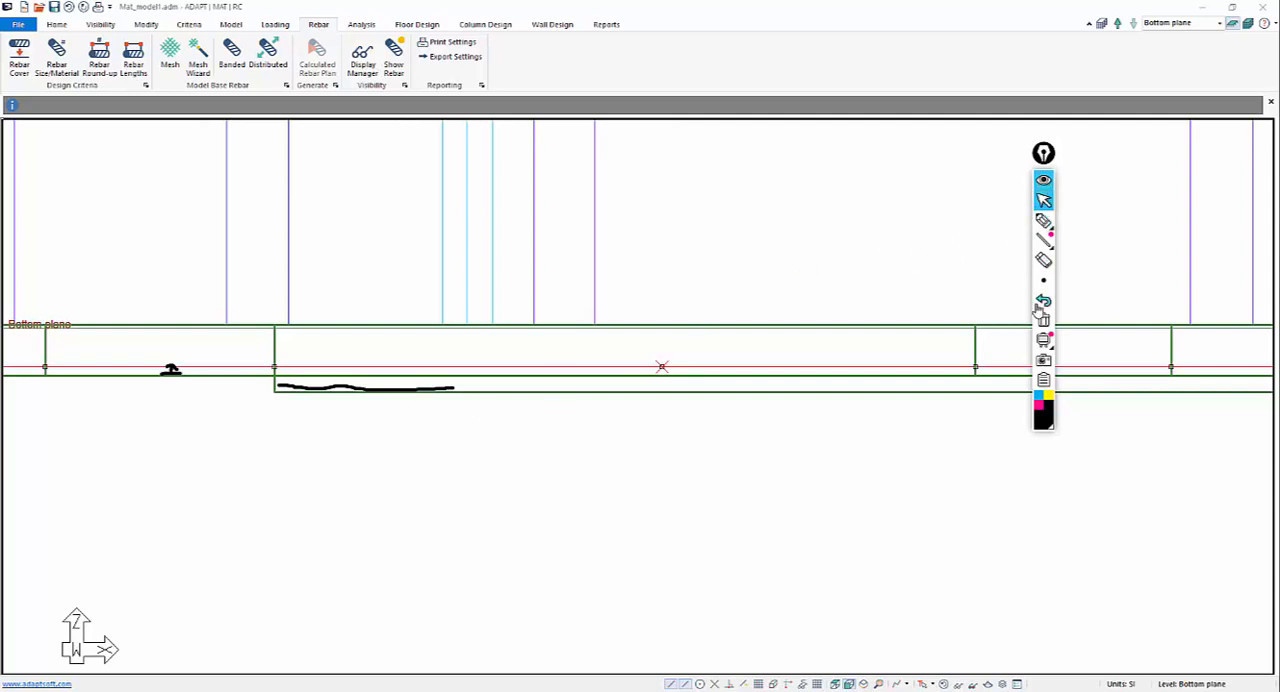
left_click(1043, 320)
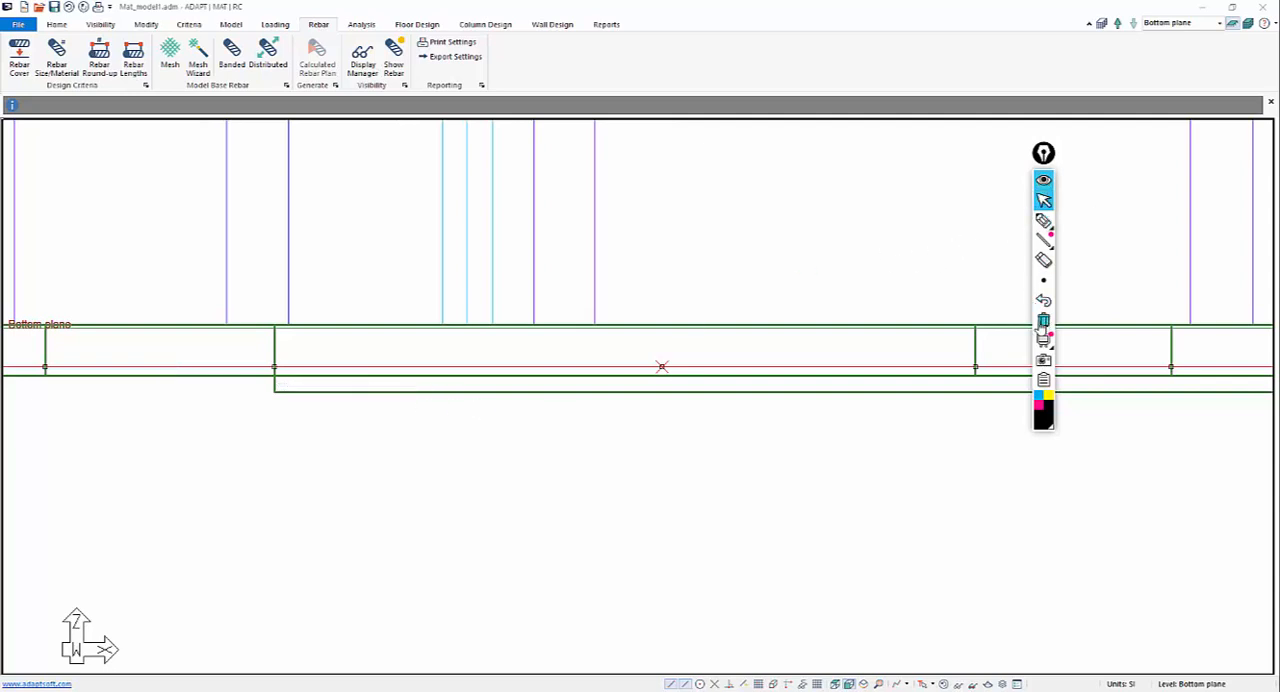
left_click(835, 684)
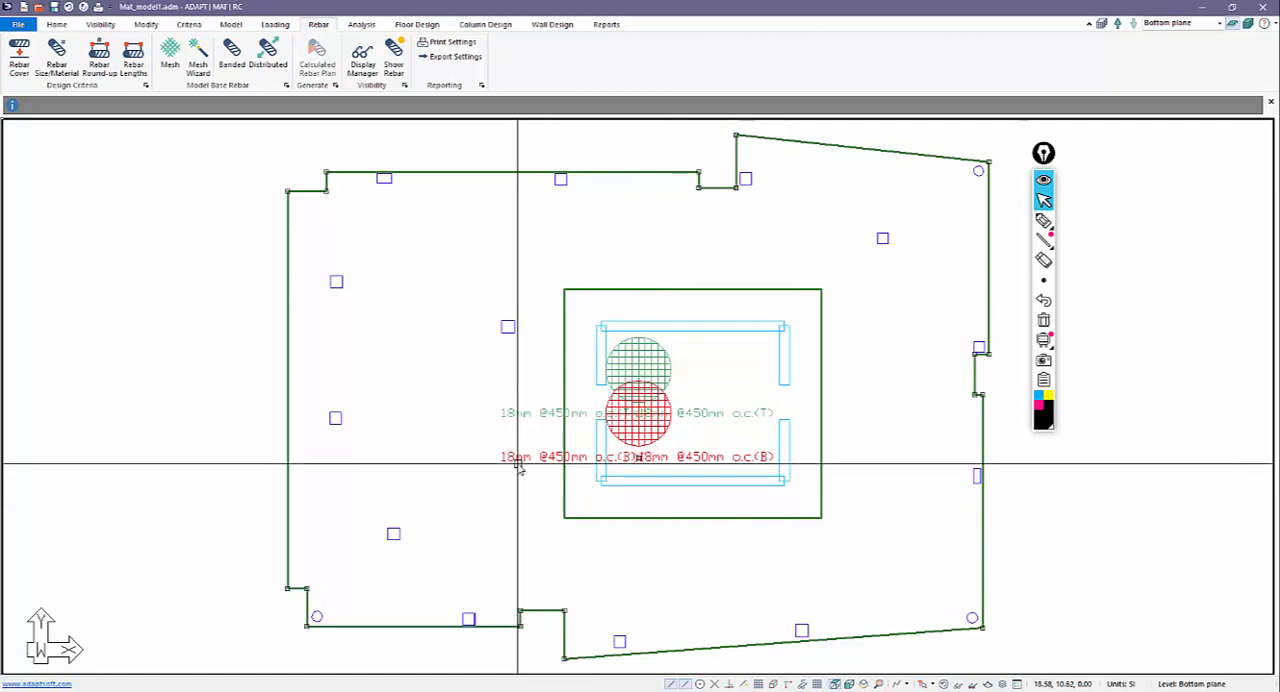
key("Delete")
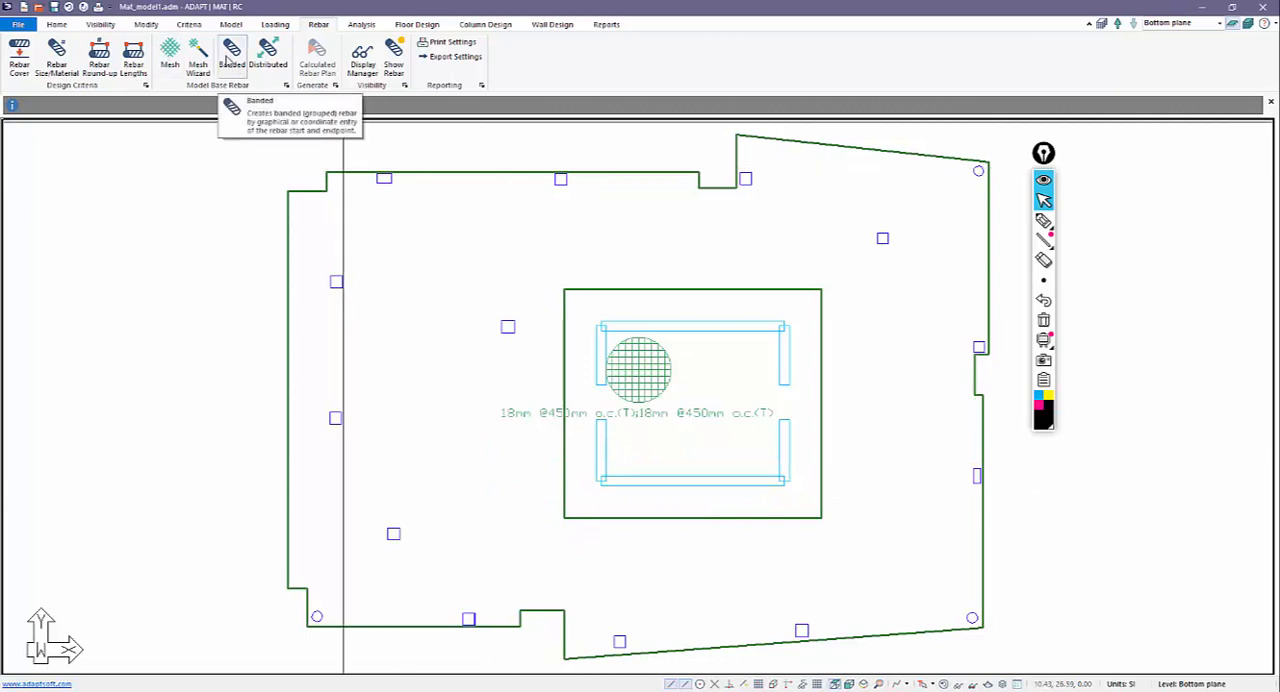
Create a bottom mesh over the core thickening with CGS1 75 mm, CGS2 85 mm and 18 mm bars at 450 mm in both directions.
left_click(170, 55)
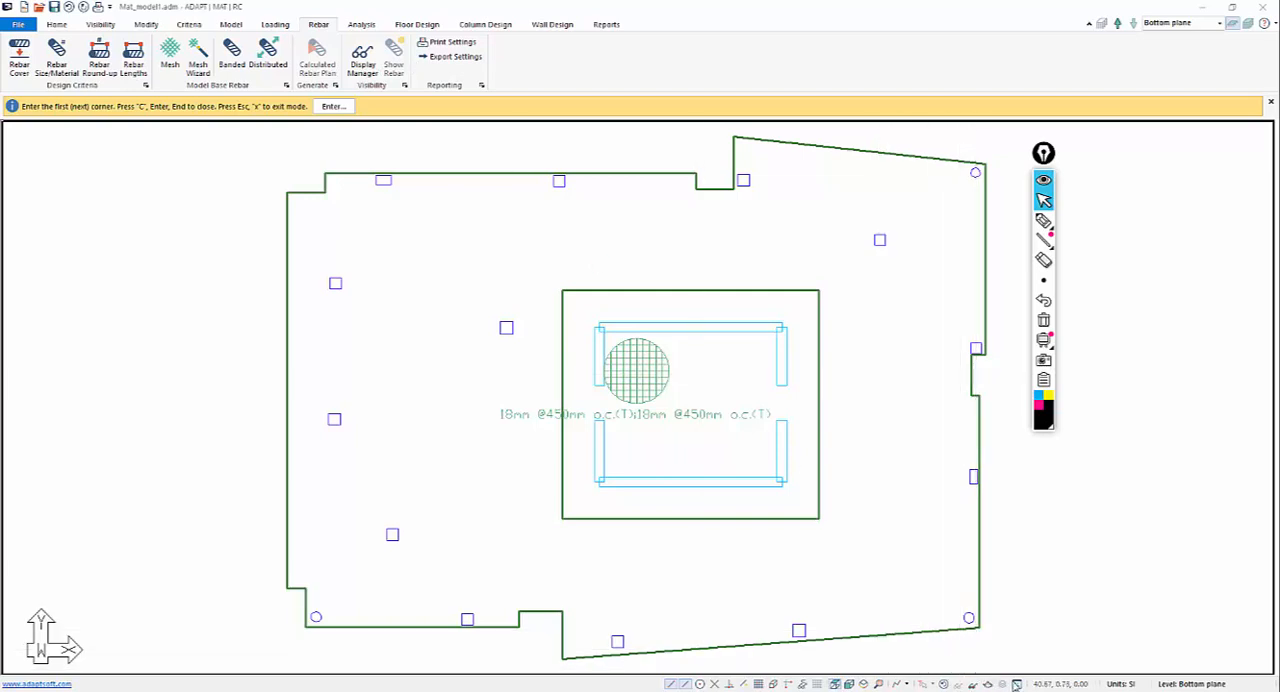
left_click(1015, 683)
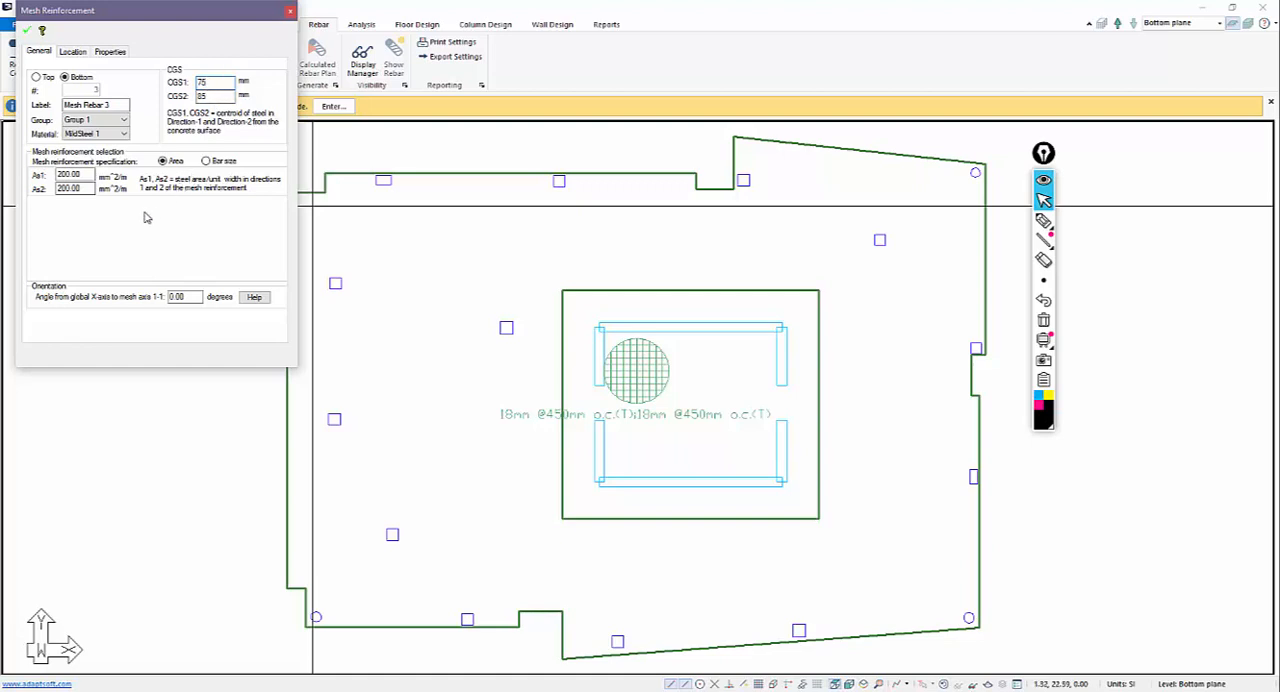
left_click(205, 161)
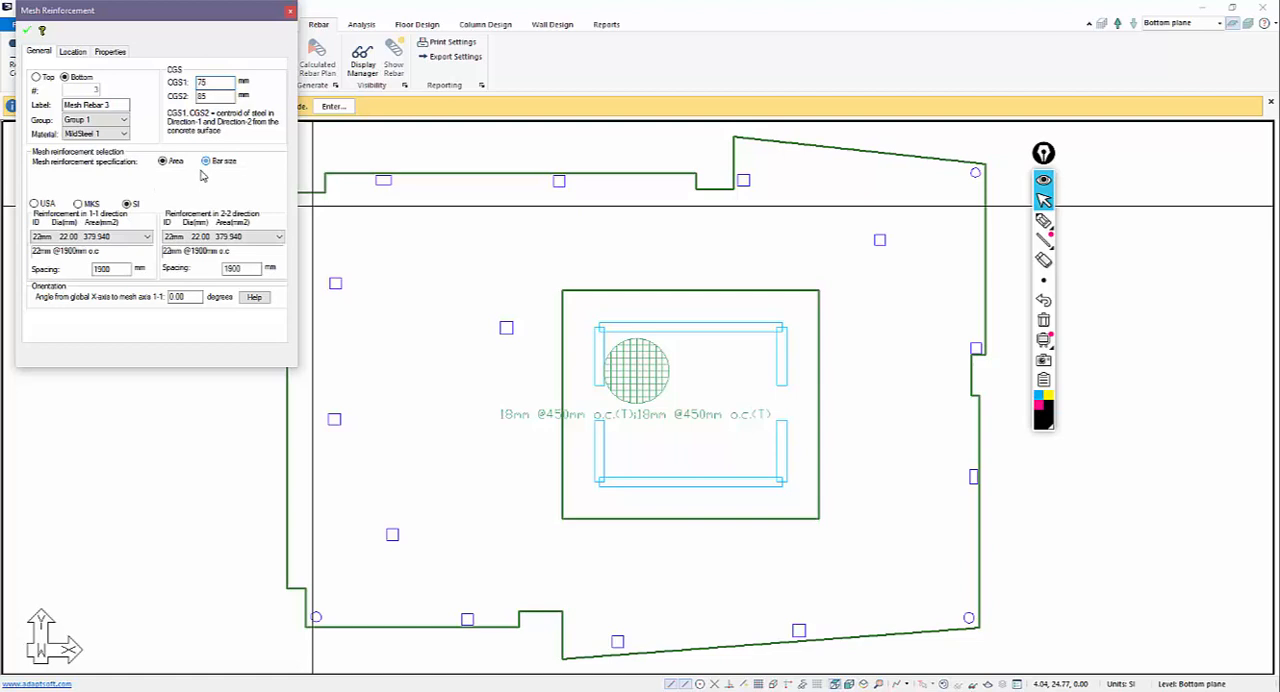
left_click(119, 243)
left_click(139, 300)
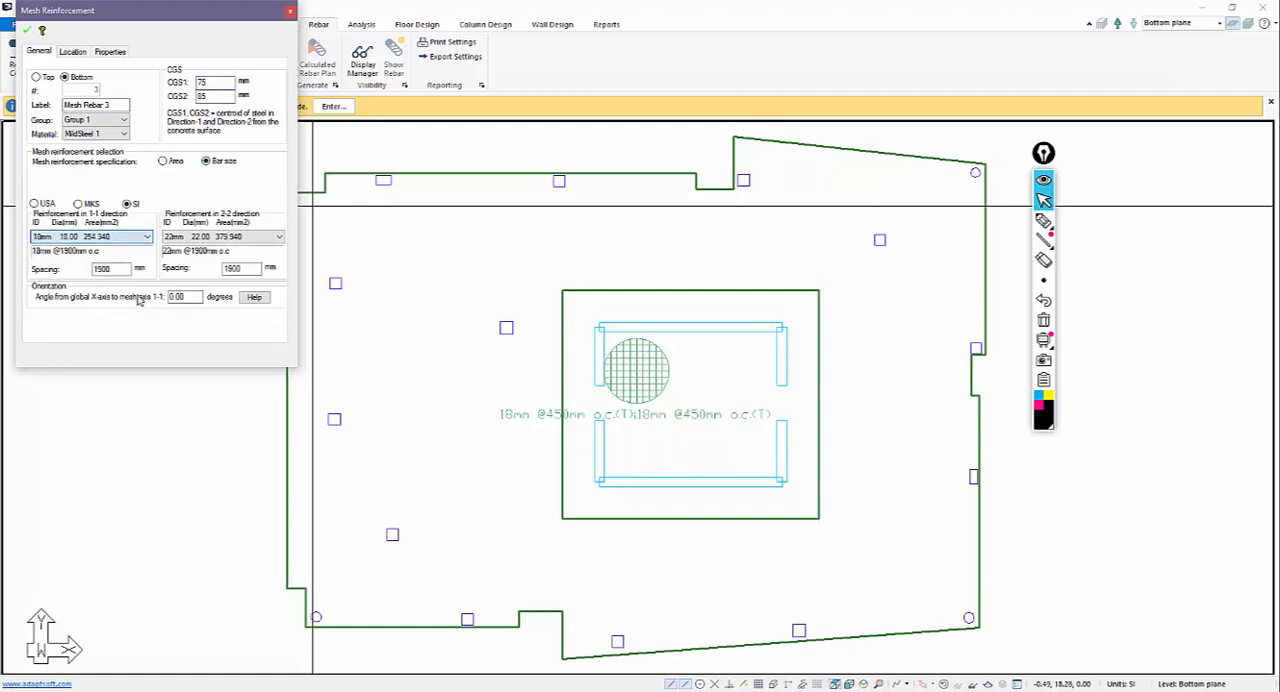
left_click(197, 240)
left_click(200, 298)
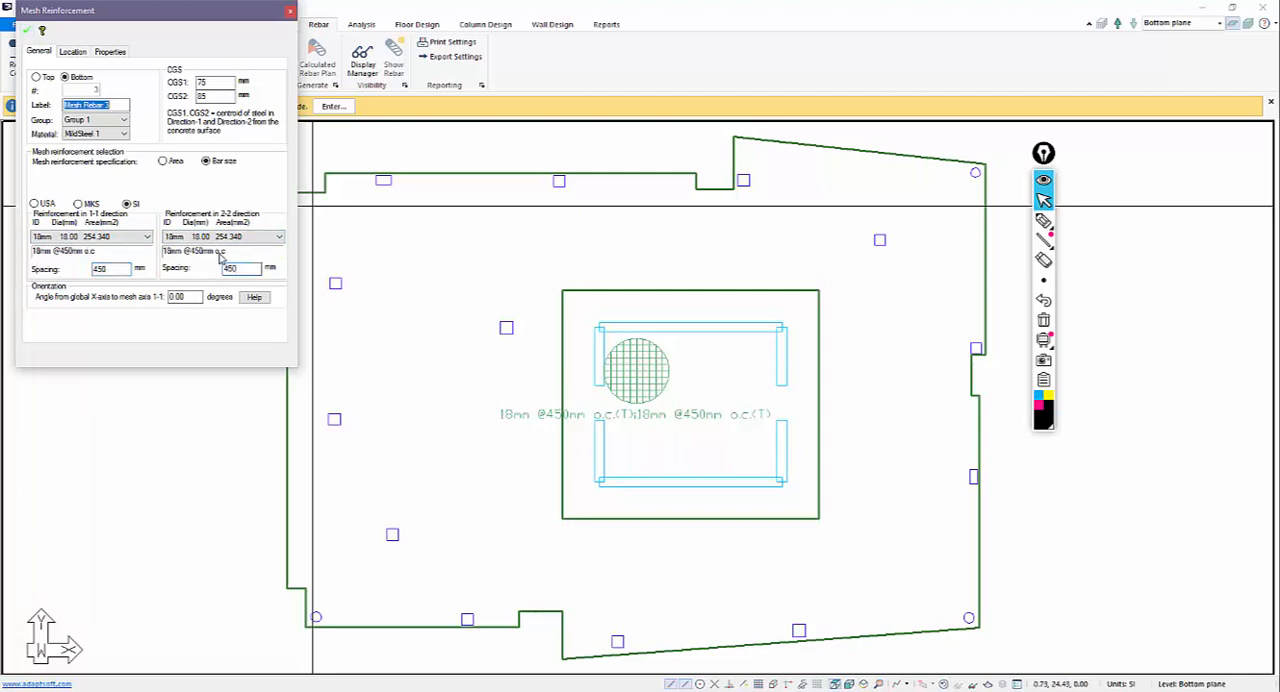
left_click(562, 291)
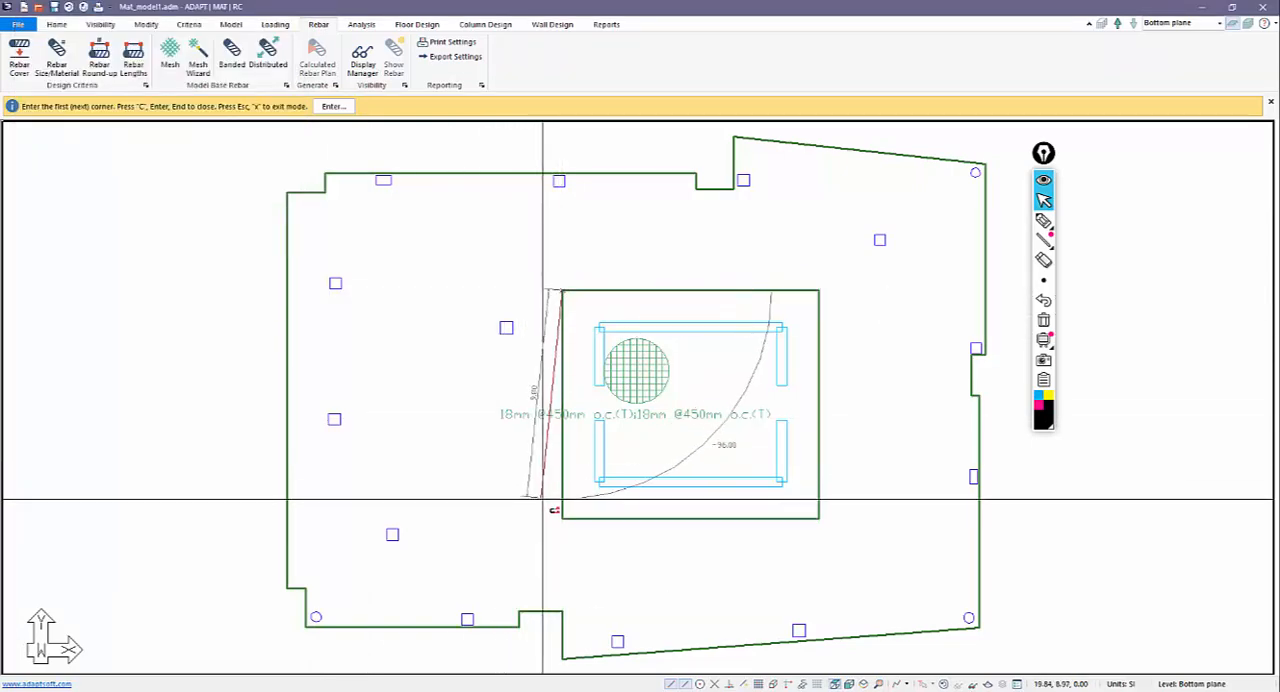
left_click(818, 519)
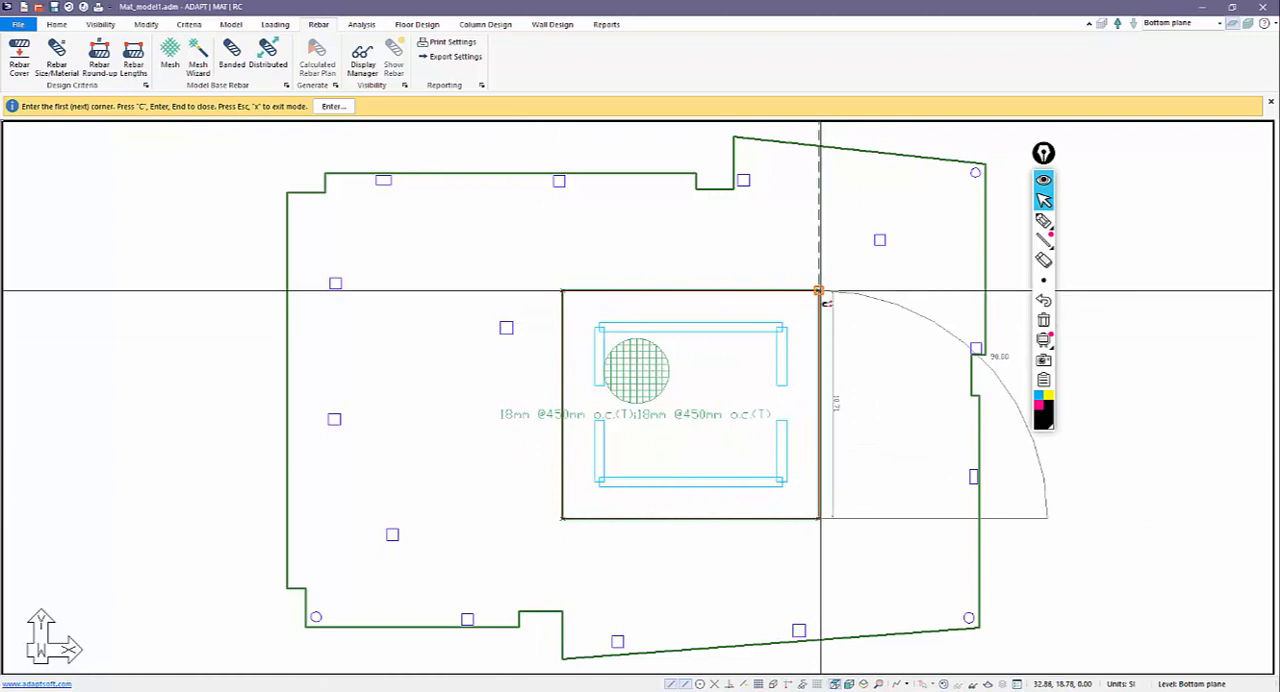
left_click(818, 291)
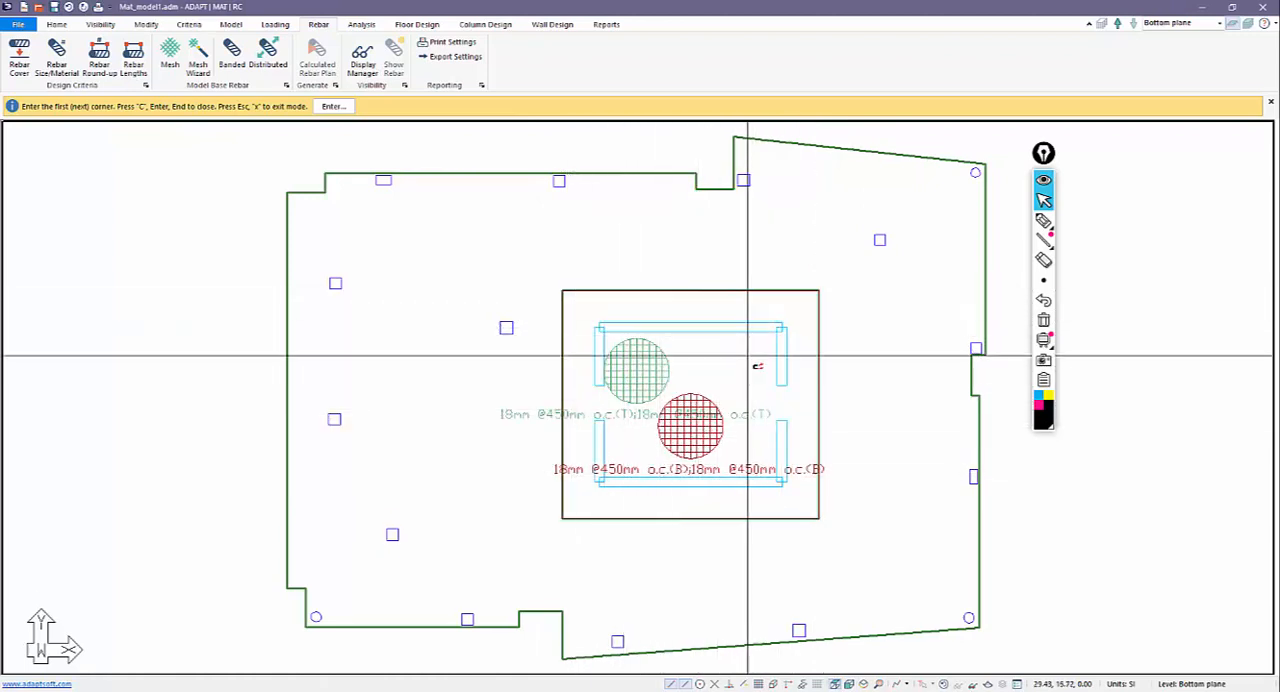
Draw a second bottom mesh following the slab's outer edge, tying both sides of the upper notch to the core thickening's upper corners.
left_click(819, 291)
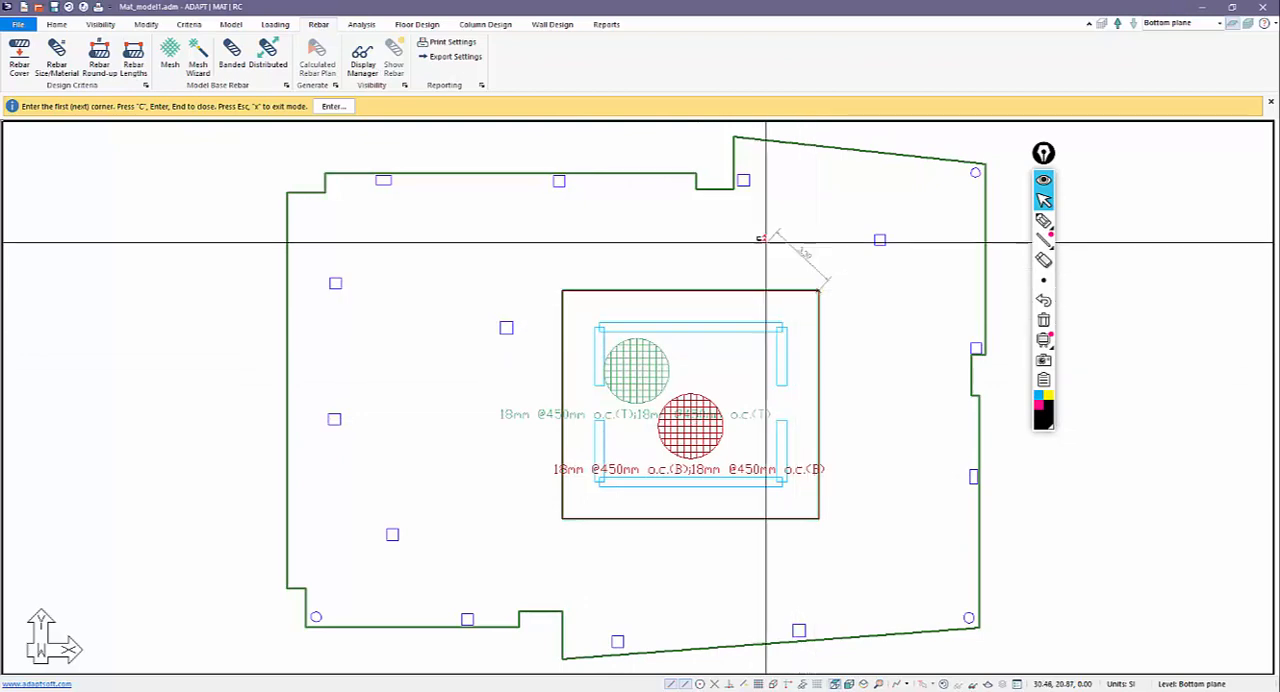
left_click(734, 189)
left_click(734, 137)
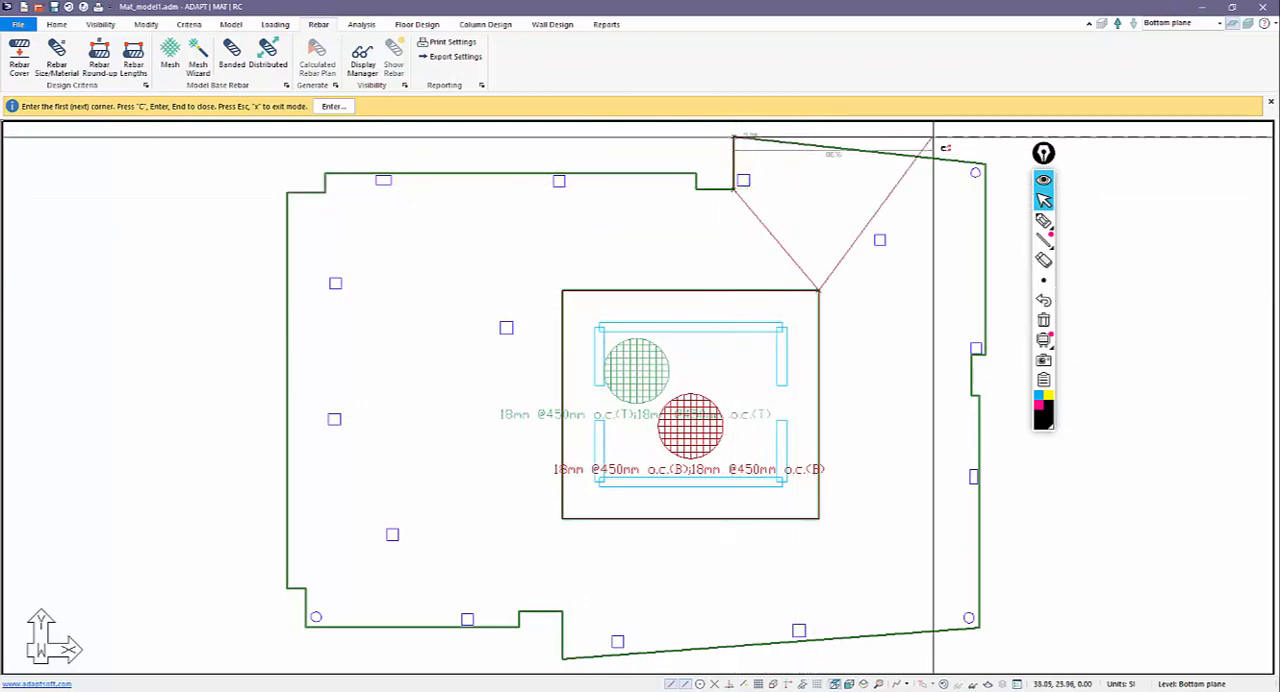
left_click(984, 164)
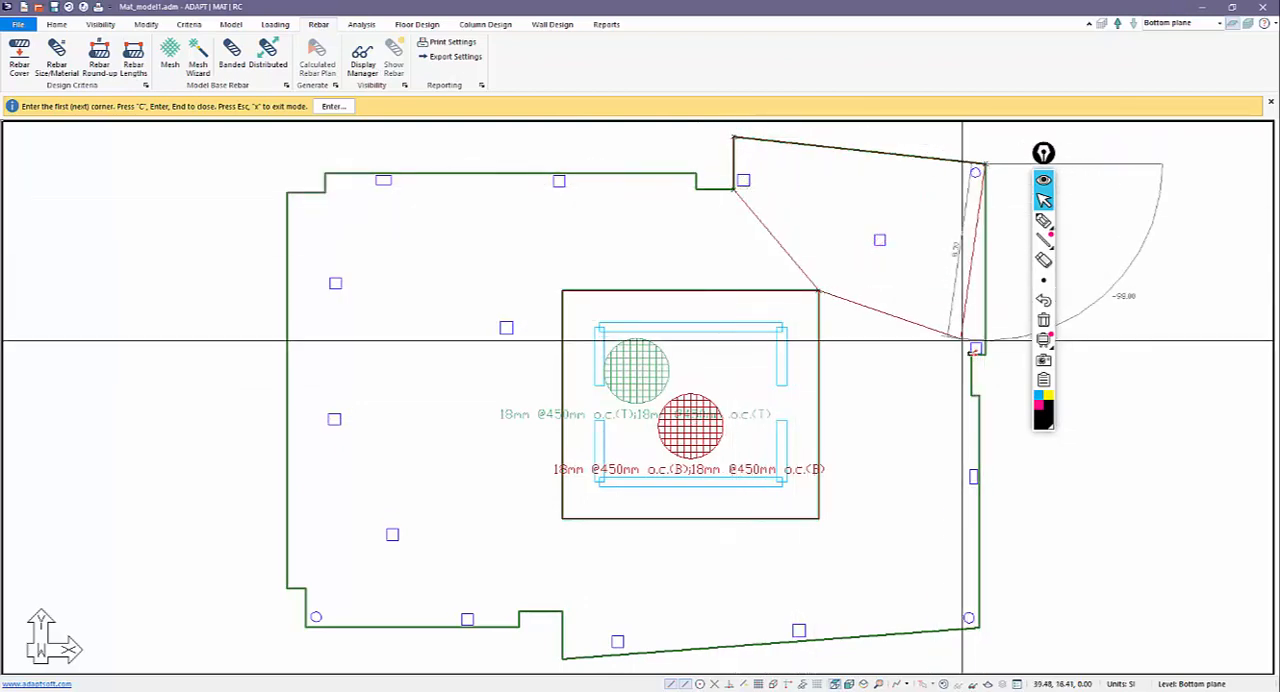
left_click(976, 350)
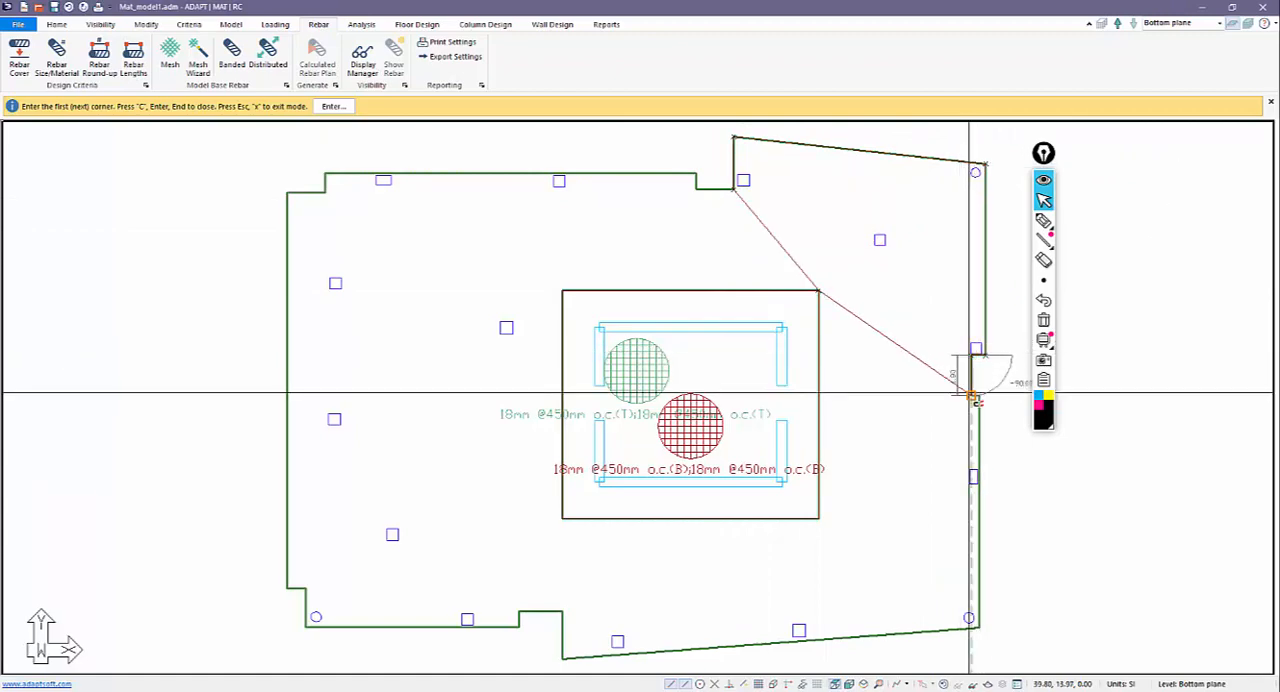
left_click(975, 396)
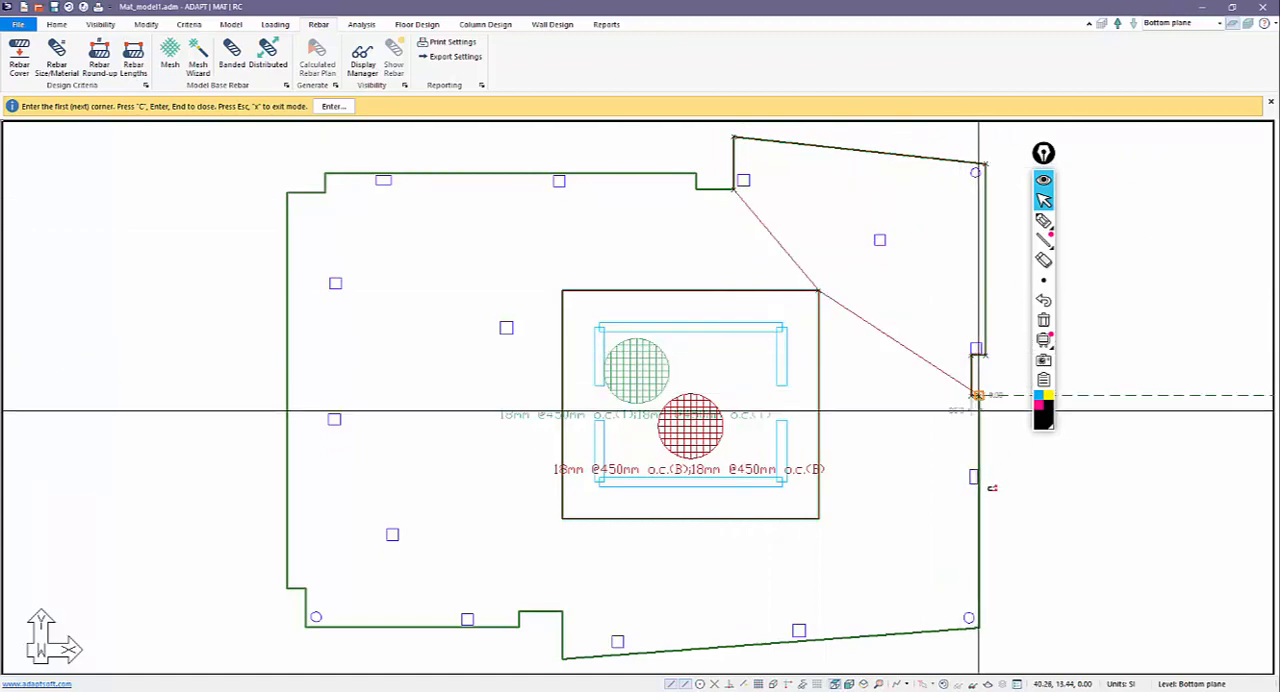
left_click(978, 628)
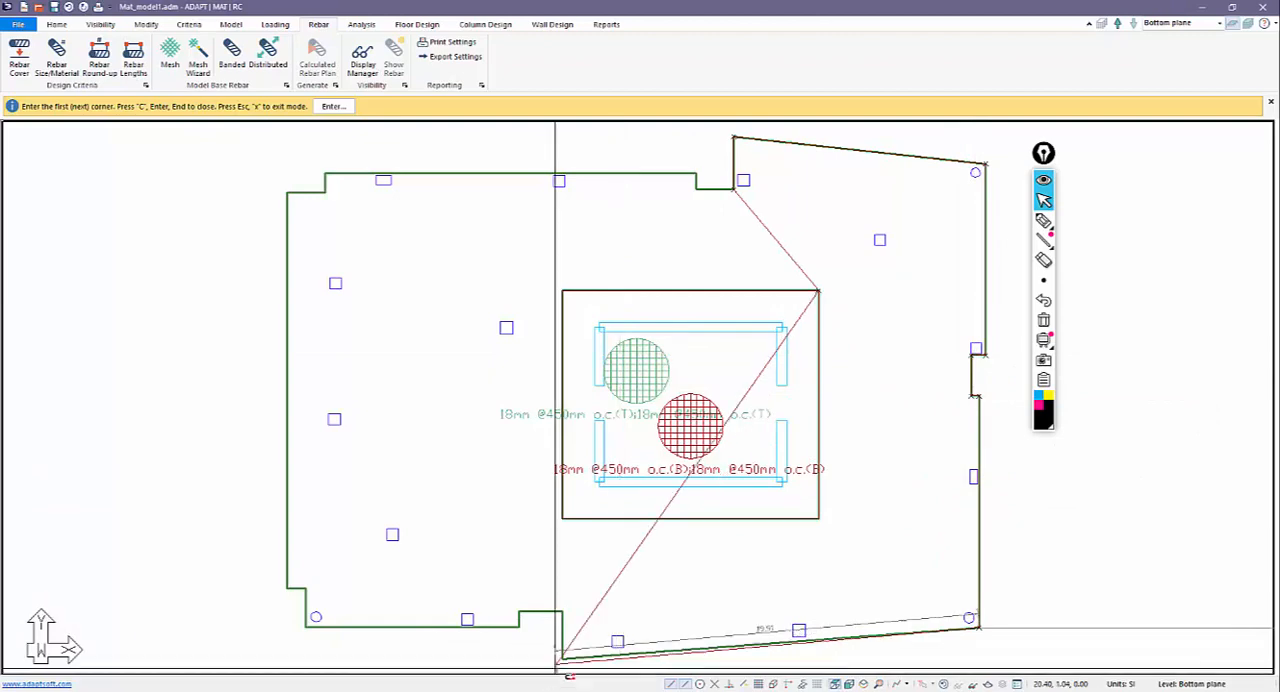
left_click(563, 658)
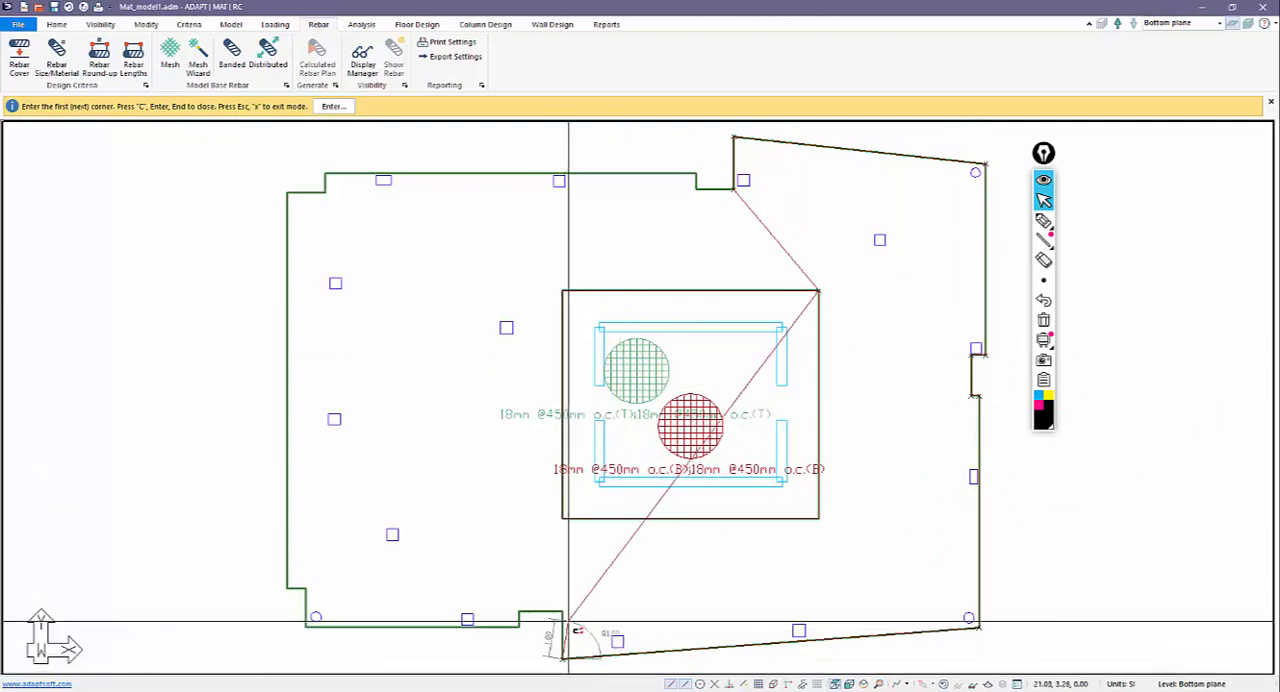
left_click(518, 611)
left_click(520, 627)
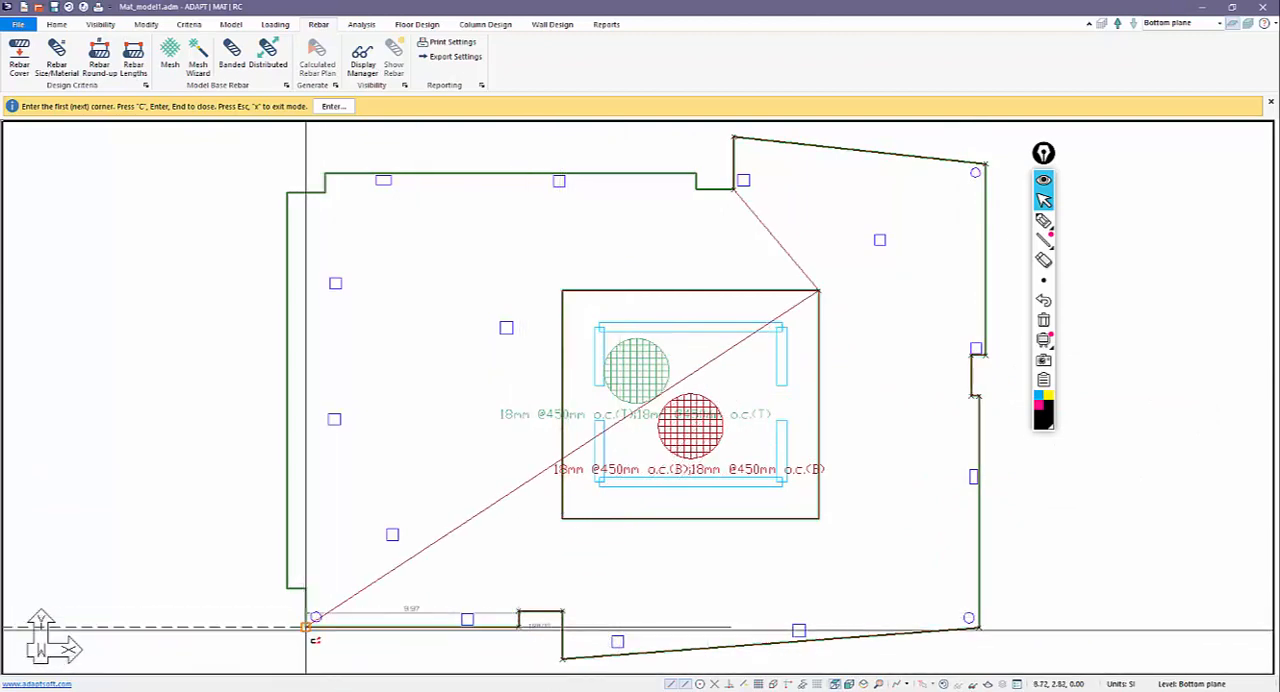
left_click(306, 628)
left_click(307, 588)
left_click(288, 588)
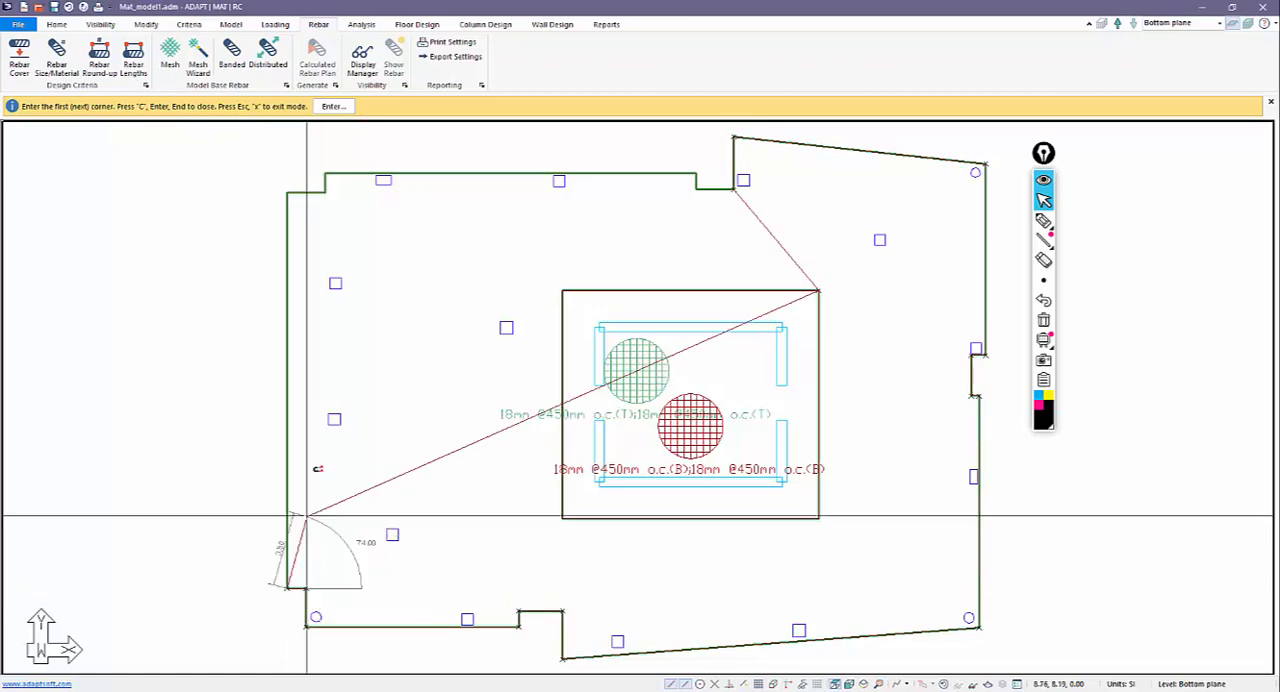
left_click(288, 191)
left_click(325, 191)
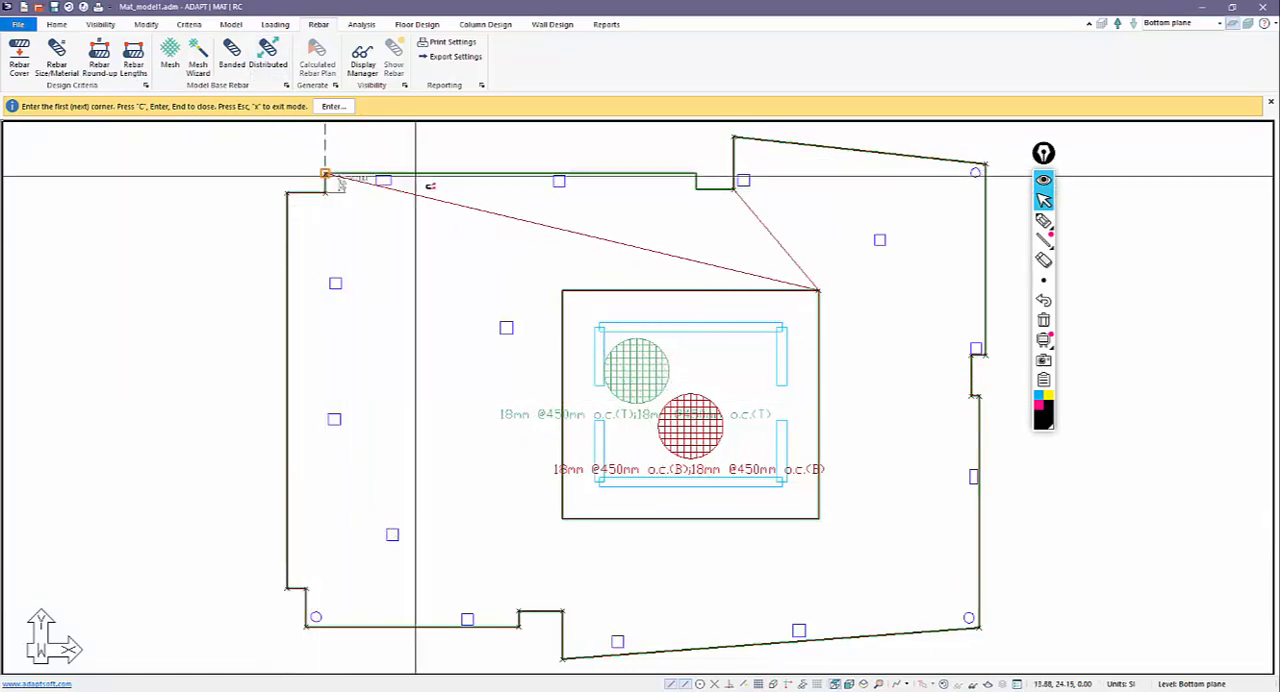
left_click(325, 174)
left_click(696, 174)
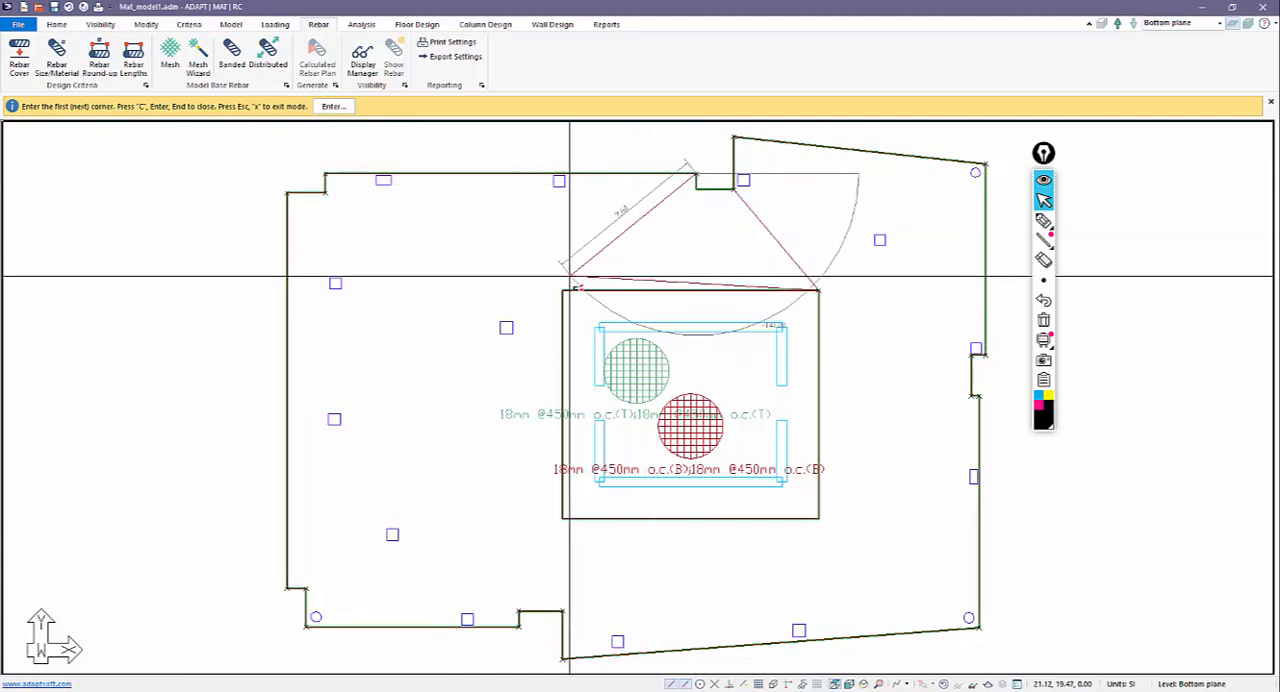
left_click(564, 292)
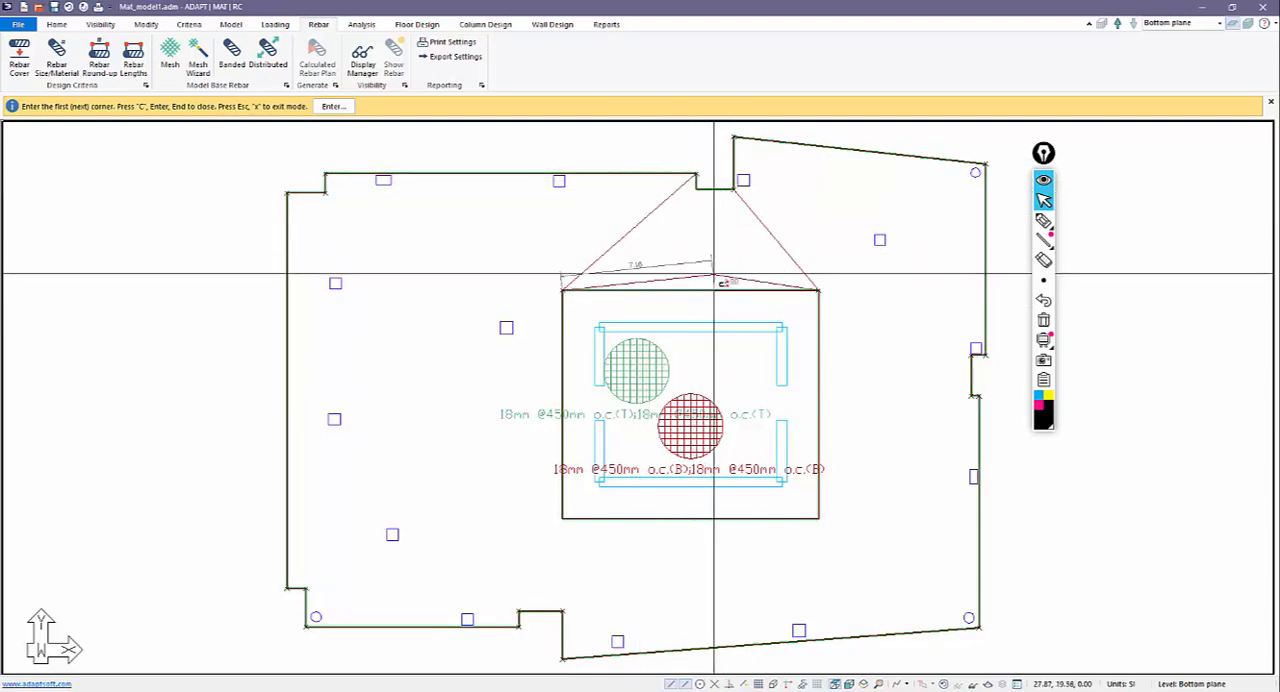
left_click(670, 292)
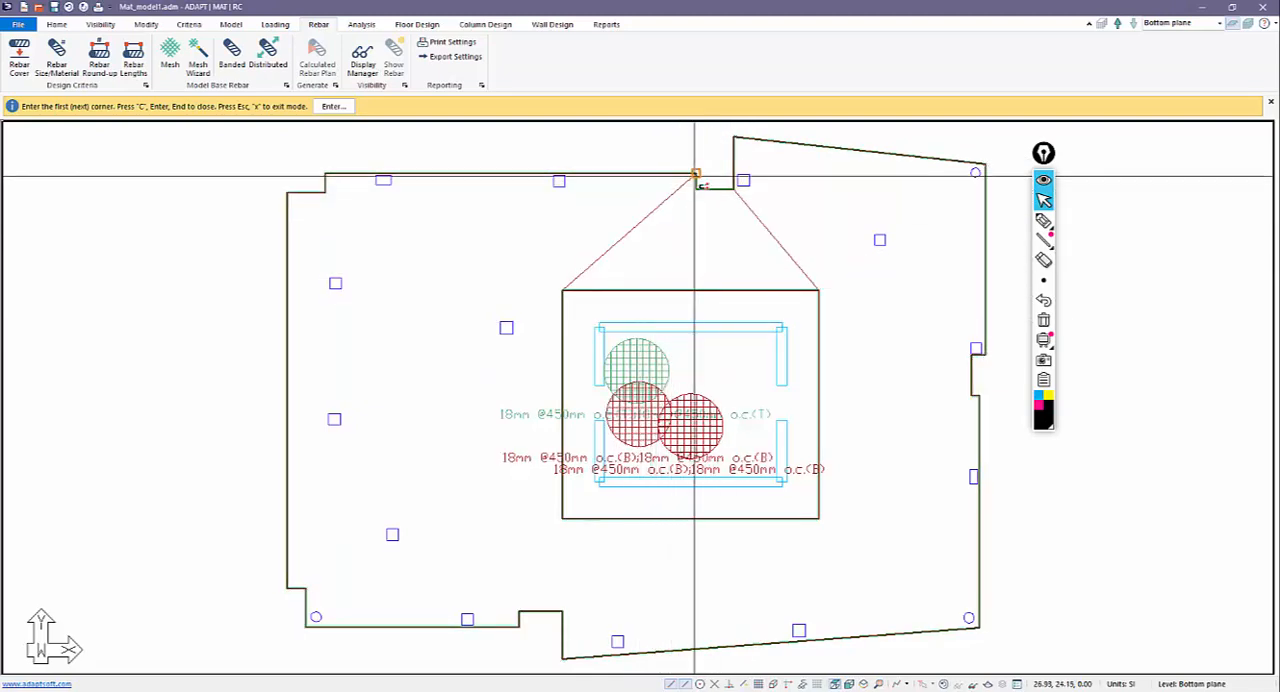
Add a third bottom mesh filling the gap between the slab's upper notch and the upper edge of the core thickening.
left_click(695, 187)
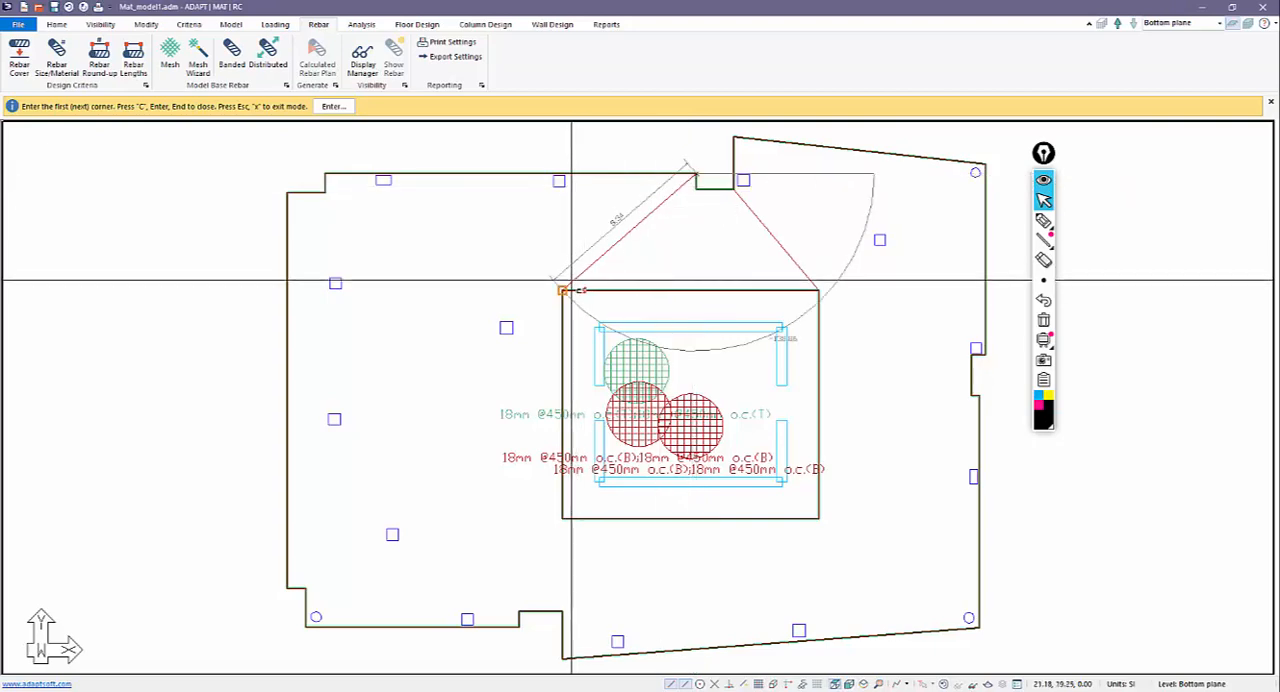
left_click(818, 290)
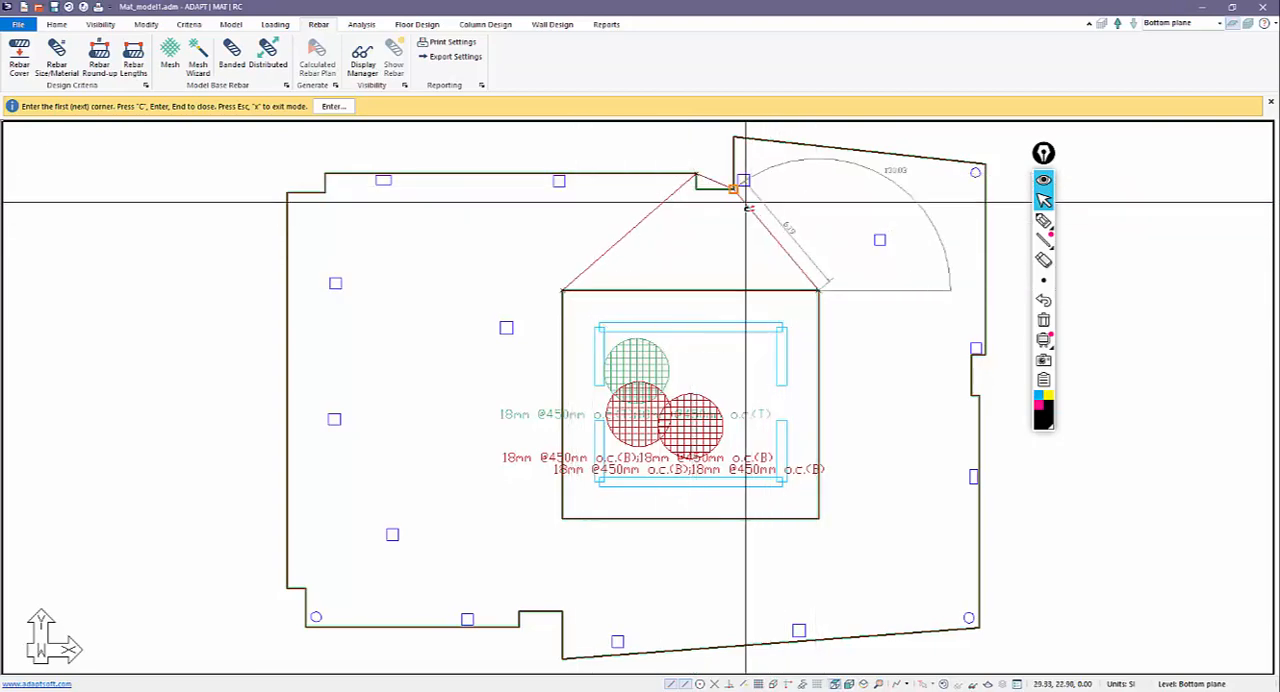
left_click(696, 189)
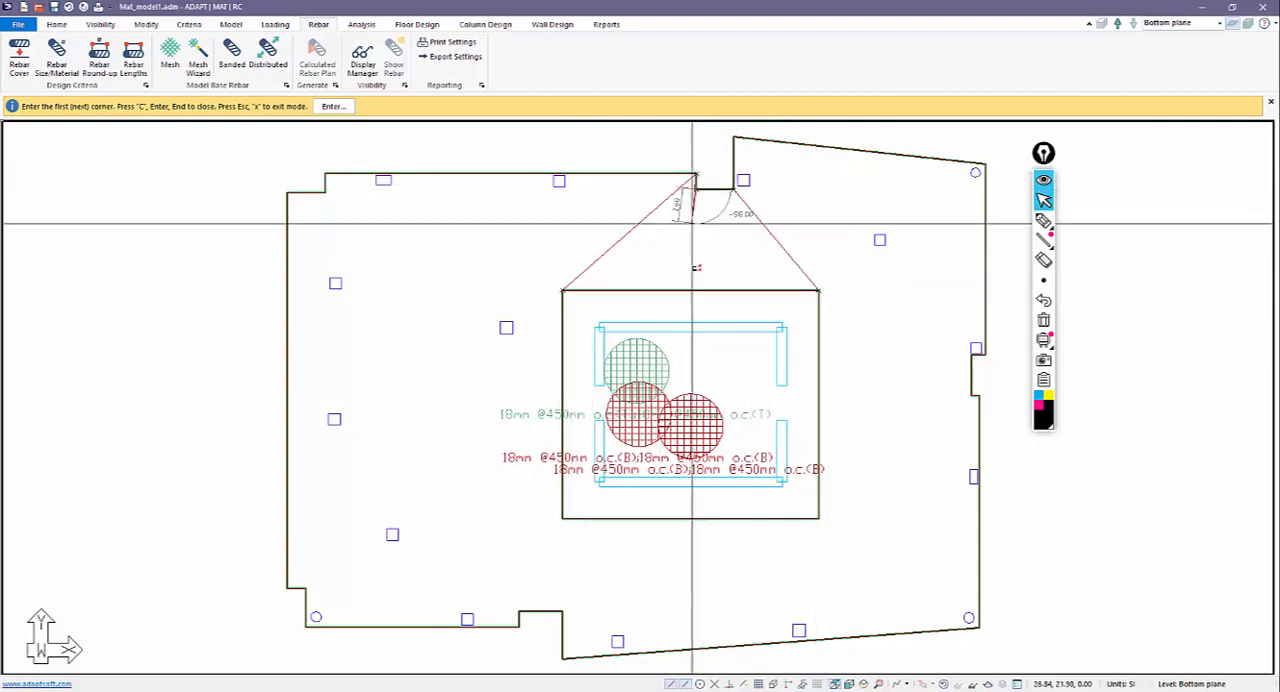
key("c")
scroll(597, 229, "down", 2)
right_click(489, 156)
left_click(518, 168)
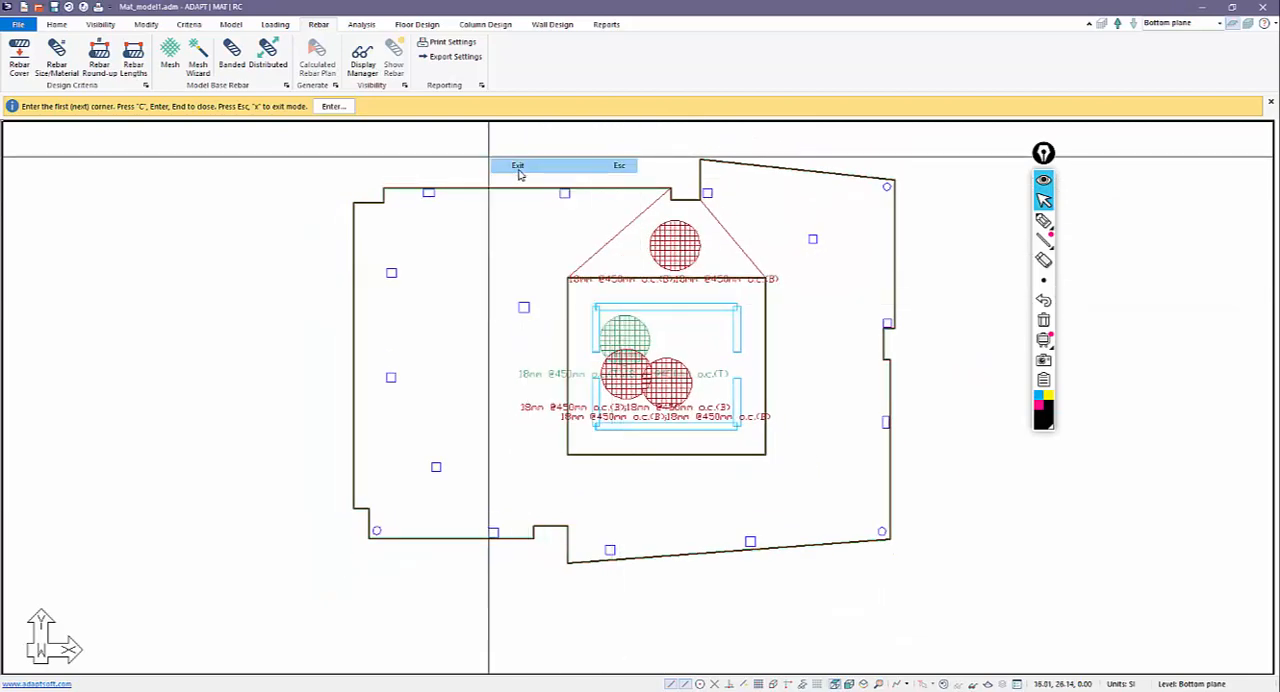
Check the depth of the outer and core bottom meshes against the slab and thickening in elevation, and return to plan view.
left_click(624, 388)
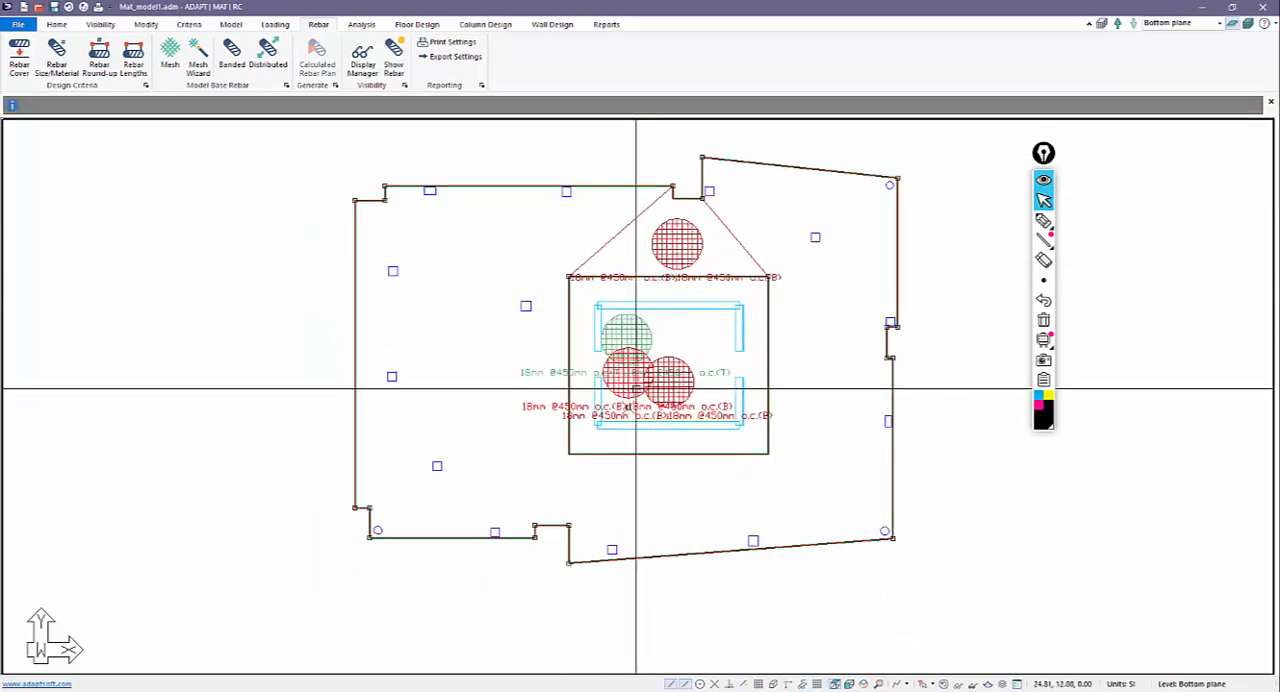
left_click(671, 356)
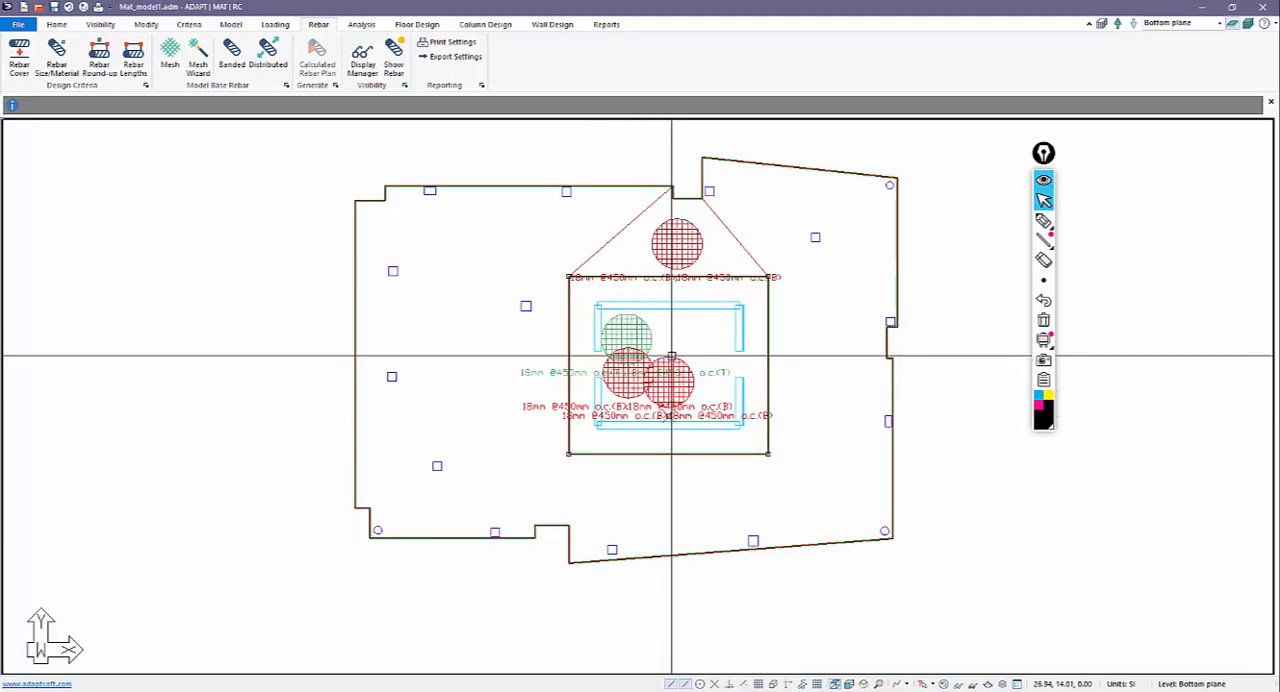
left_click(848, 685)
scroll(657, 493, "up", 5)
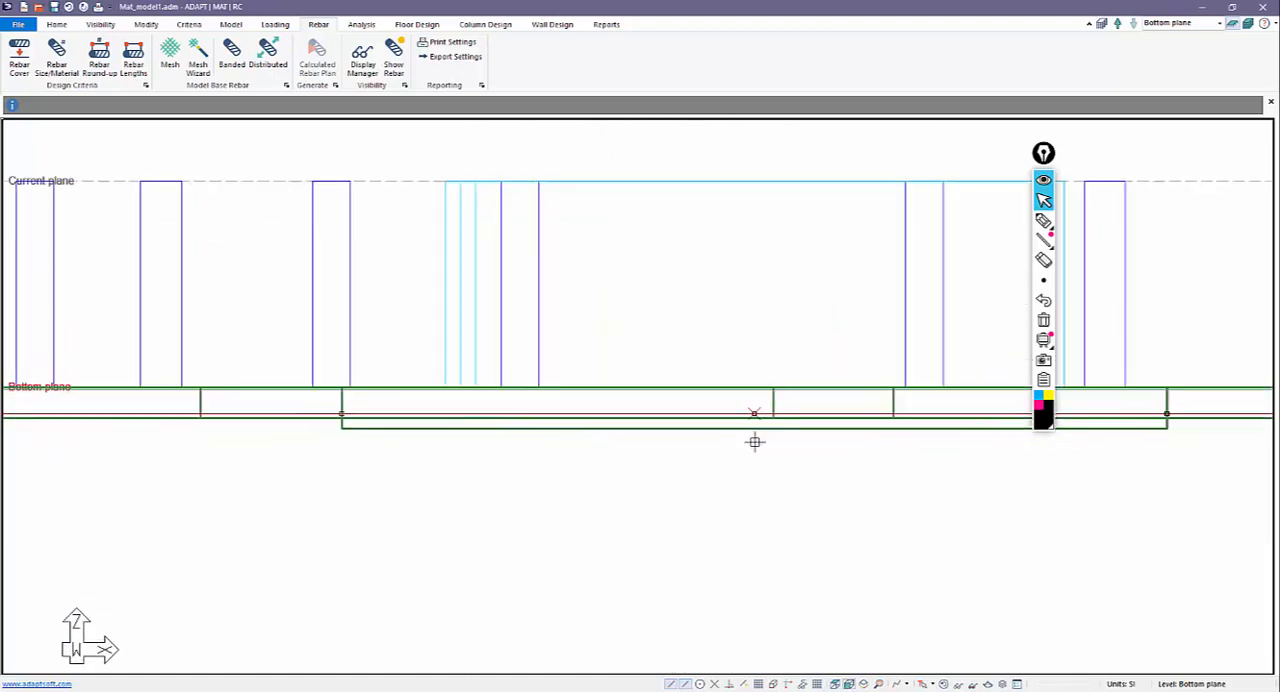
scroll(755, 449, "up", 1)
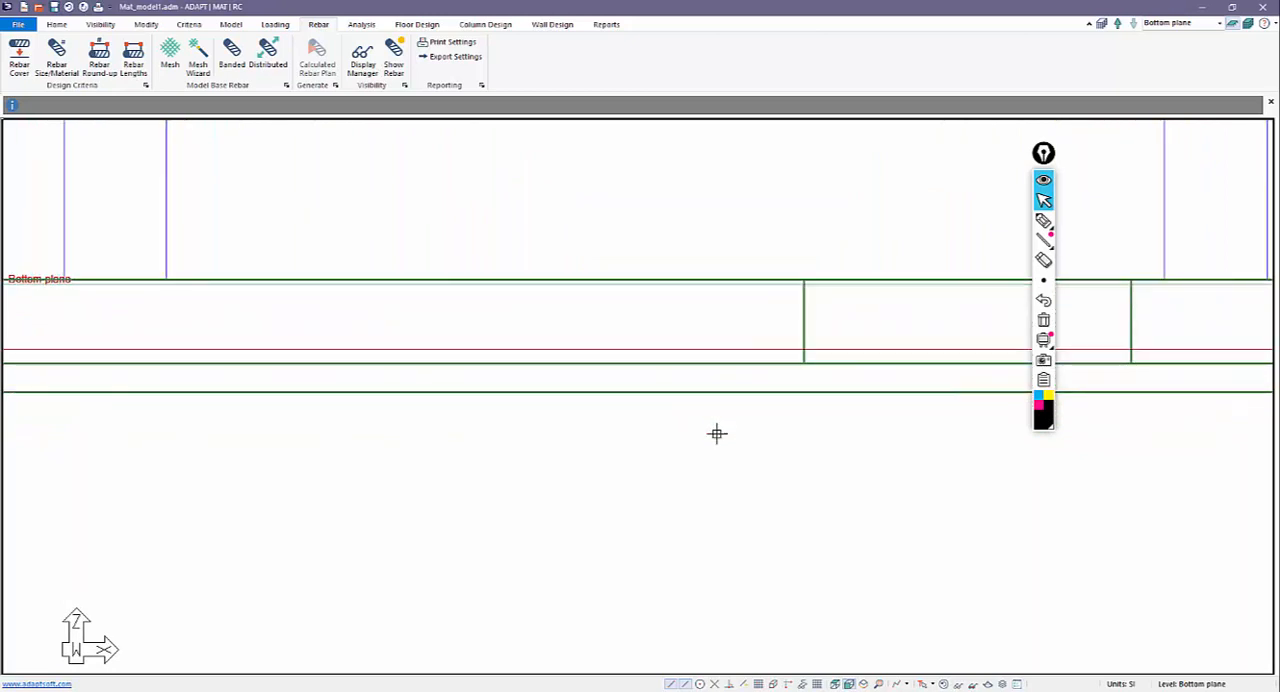
scroll(716, 433, "down", 2)
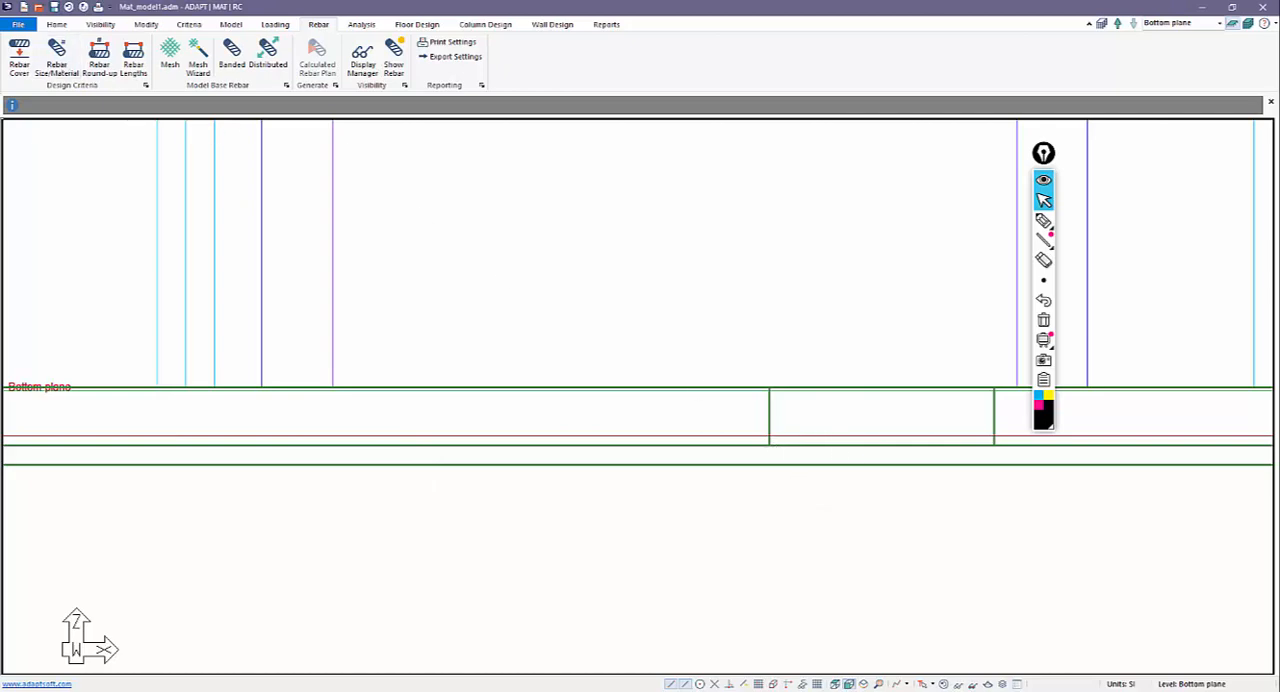
left_click(836, 684)
scroll(790, 450, "down", 2)
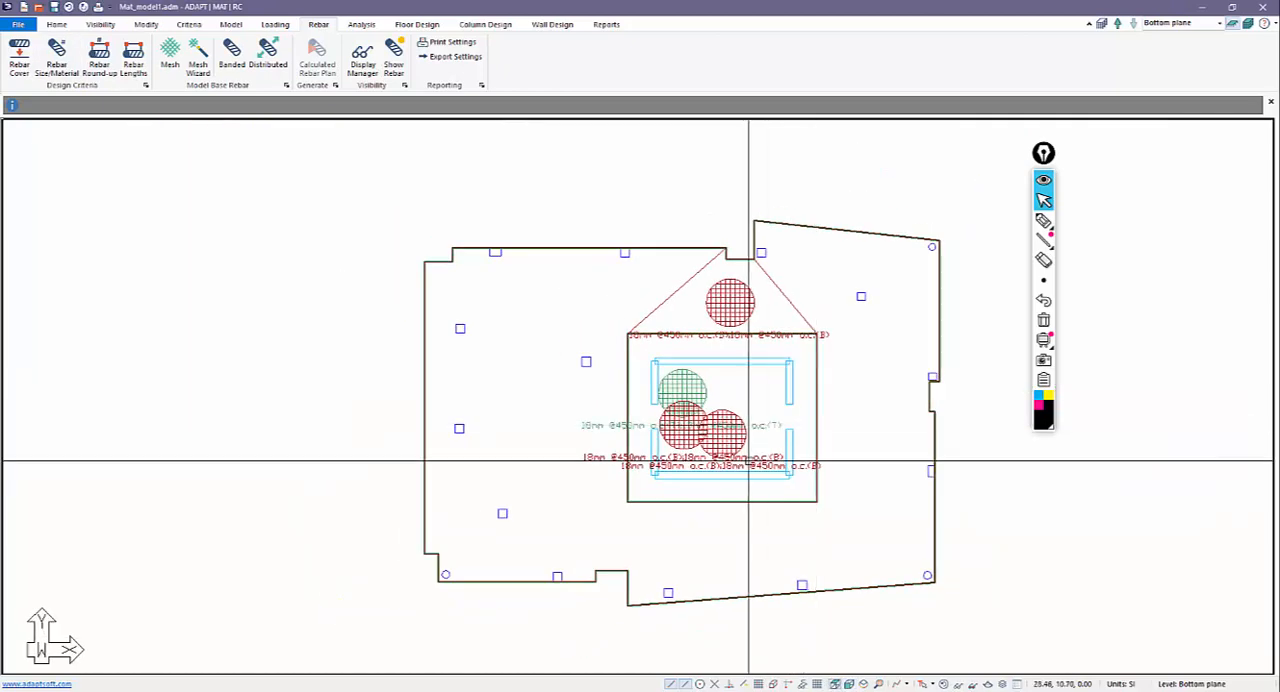
scroll(736, 414, "up", 1)
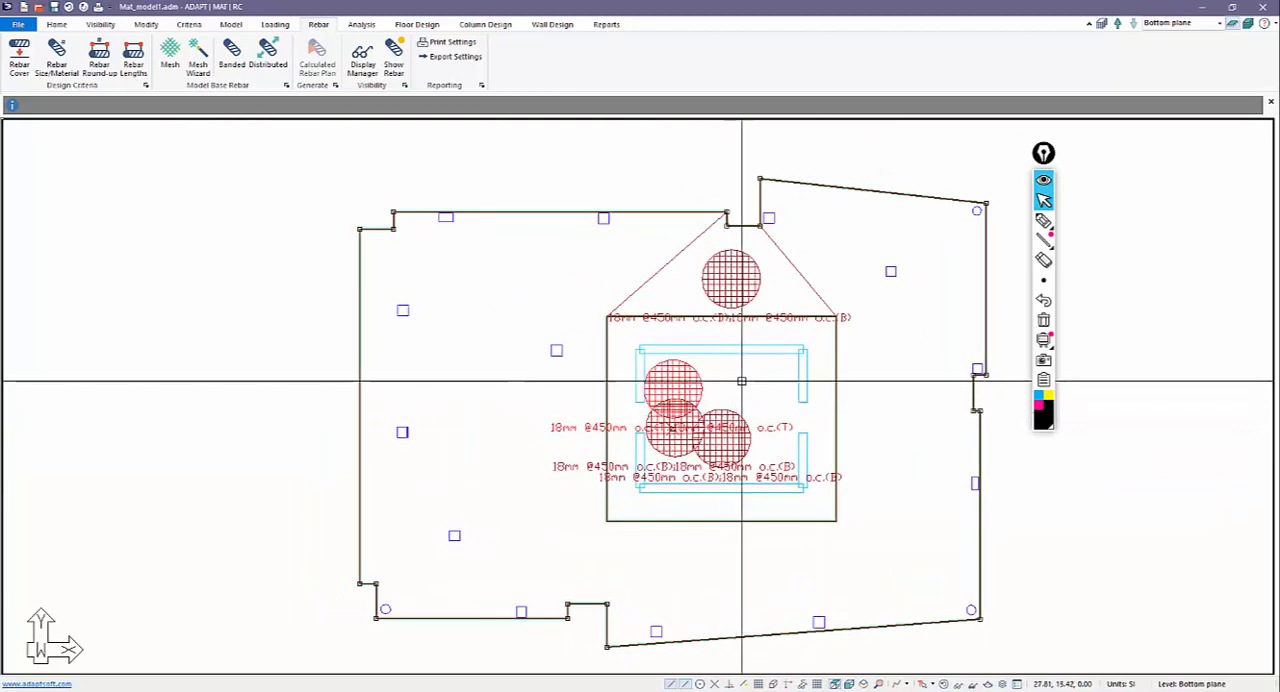
Isolate the outer bottom mesh together with the core thickening so that only these two are displayed.
left_click(607, 374)
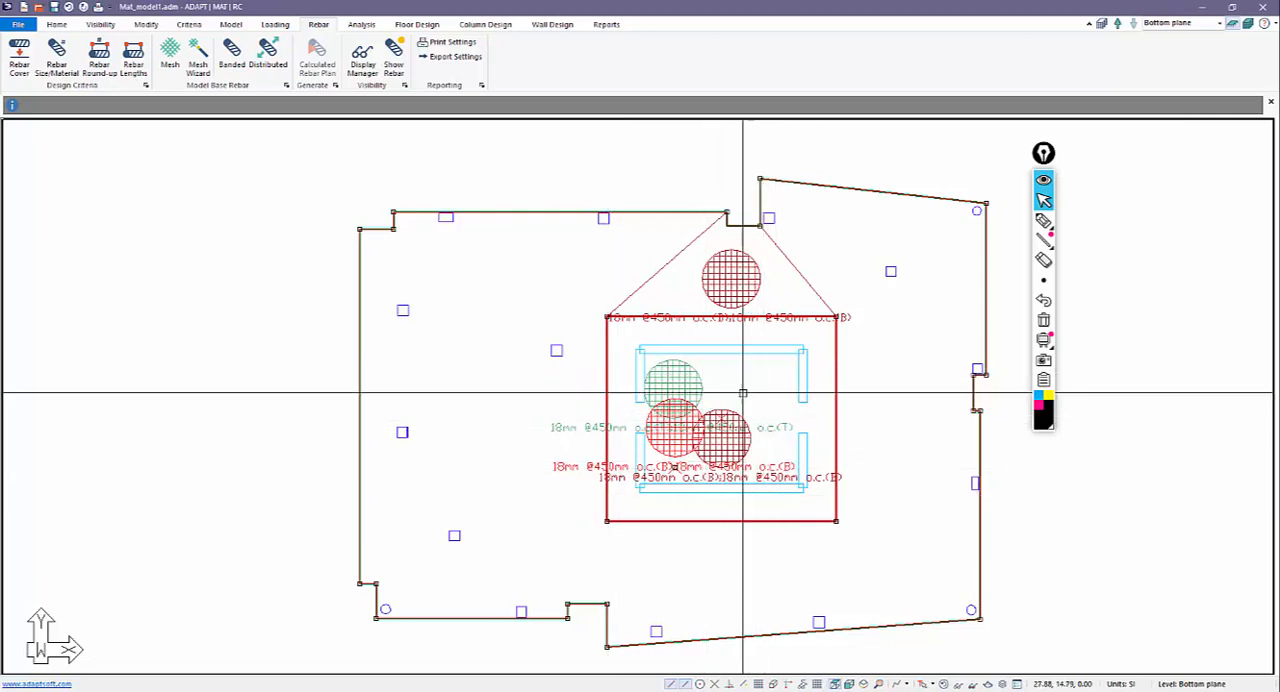
left_click(99, 25)
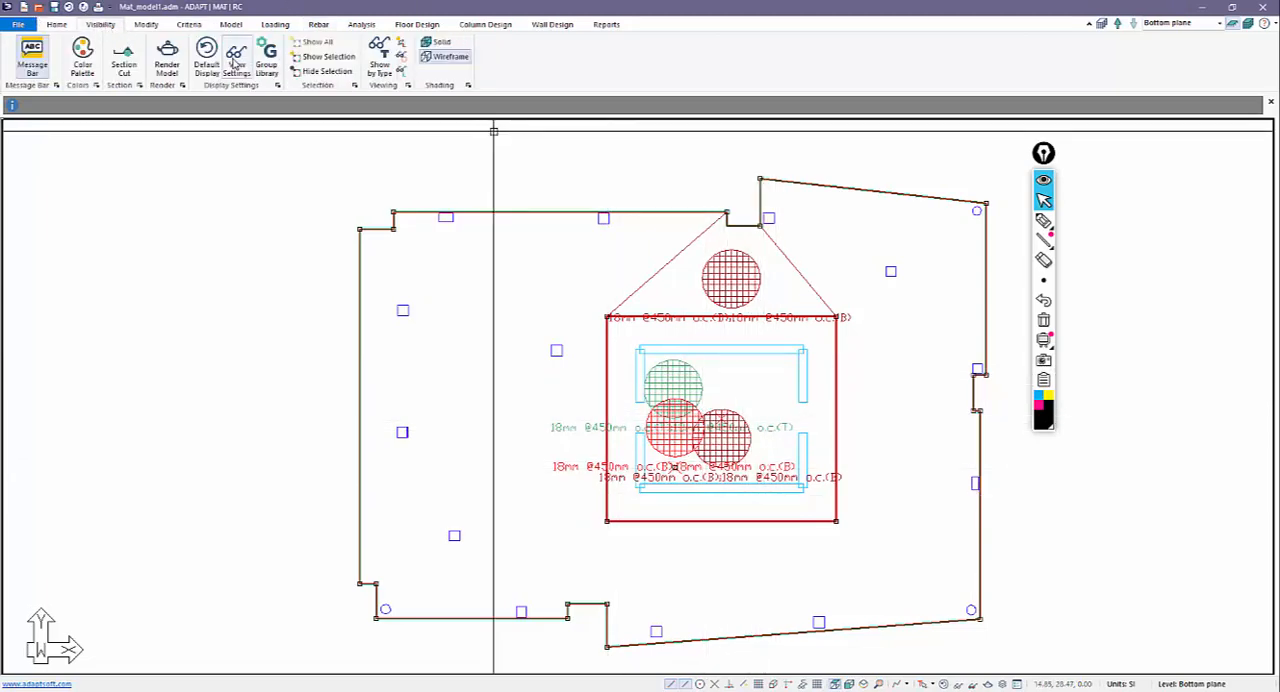
left_click(318, 72)
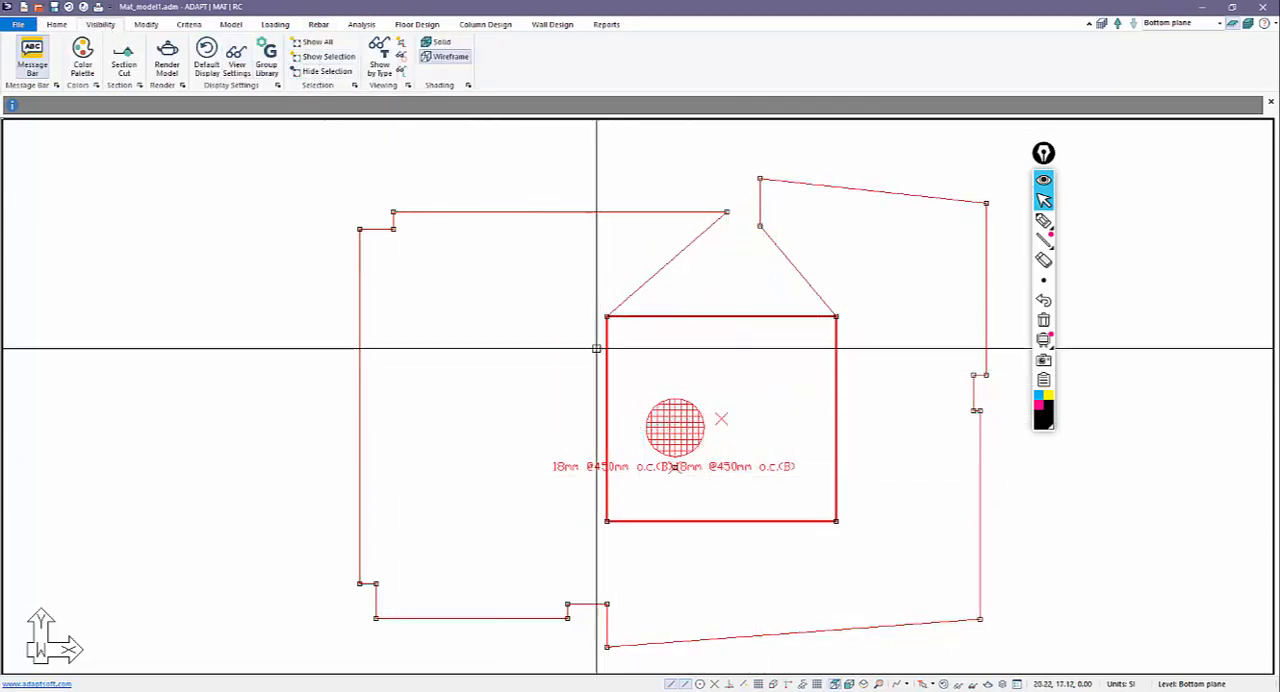
Show all rebar, and hide the outer bottom, top and notch meshes so only the core bottom mesh and thickening remain displayed.
key("Escape")
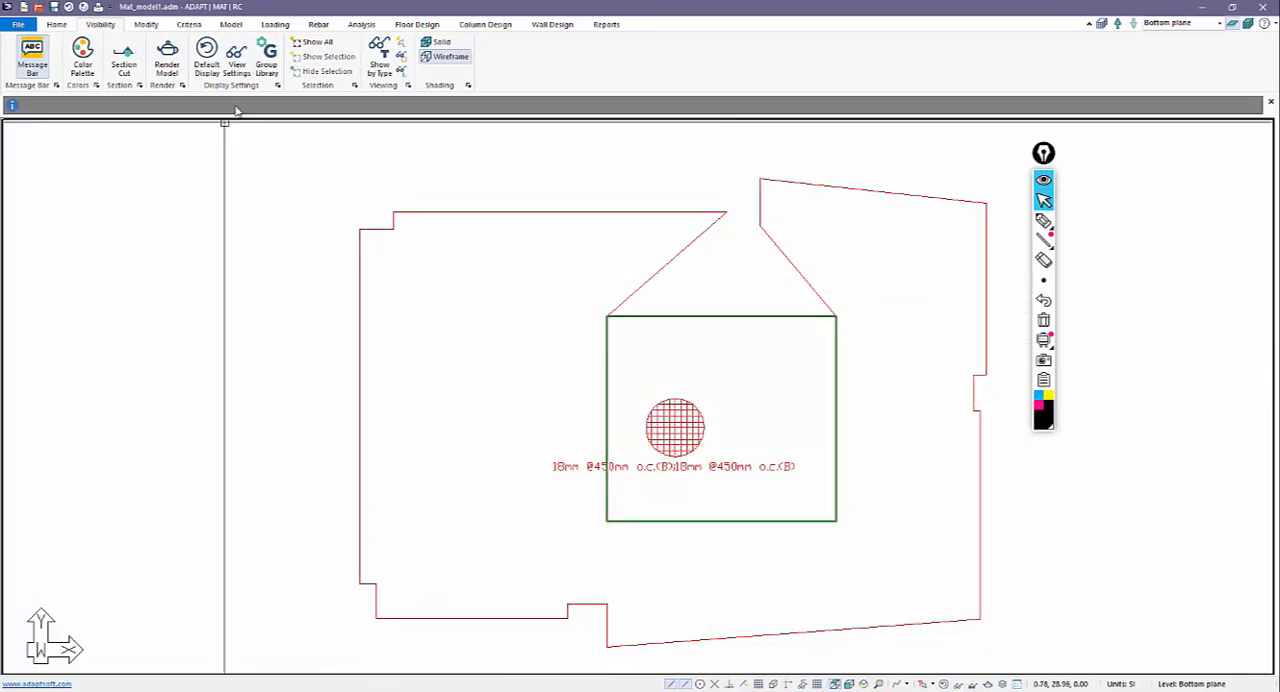
left_click(654, 276)
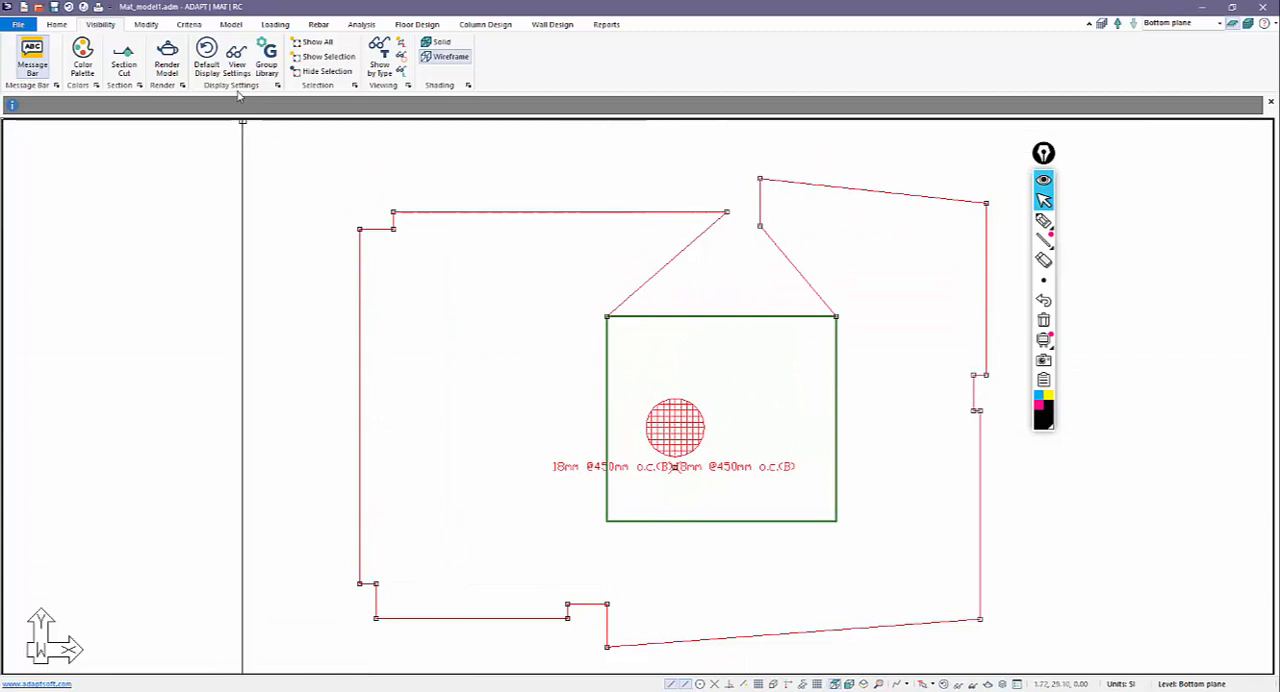
left_click(318, 24)
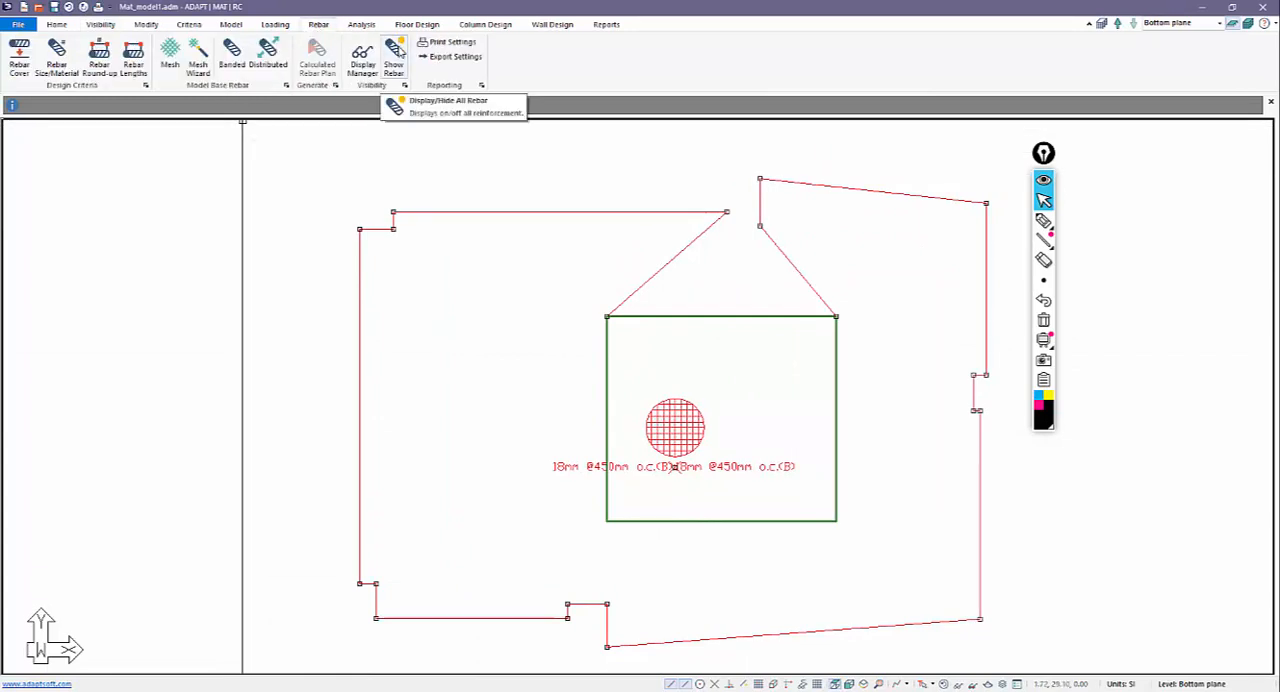
left_click(396, 50)
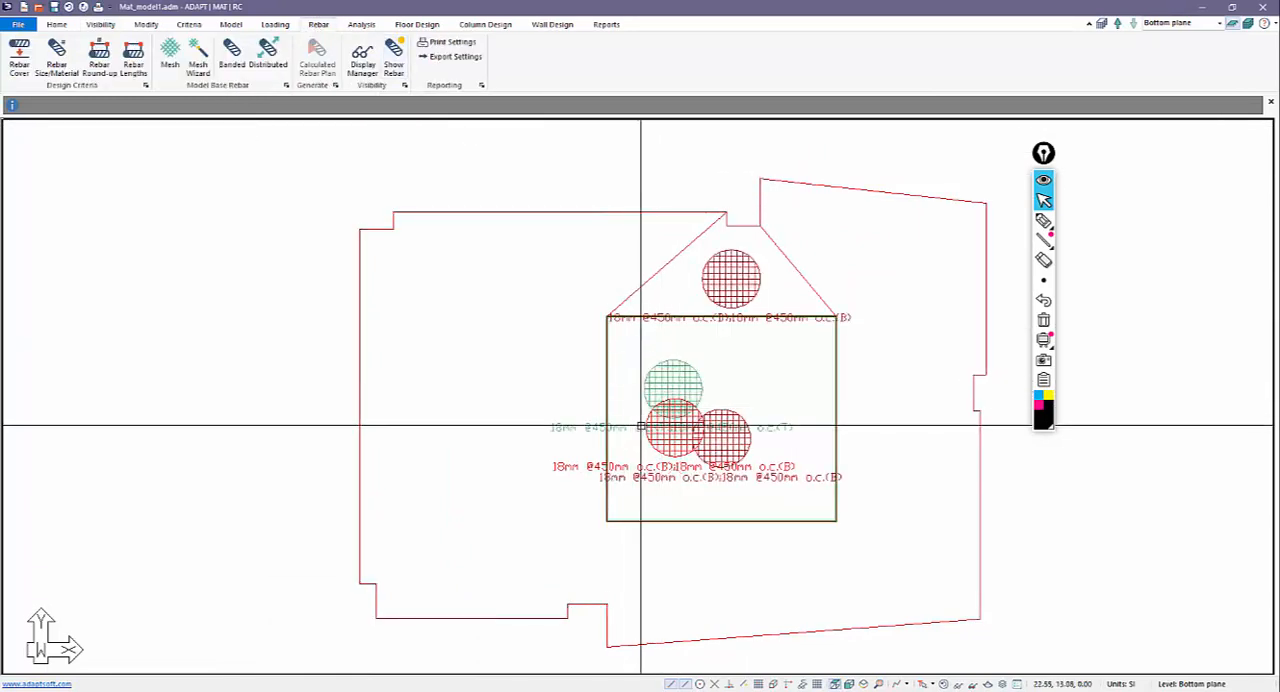
left_click(100, 24)
left_click(320, 71)
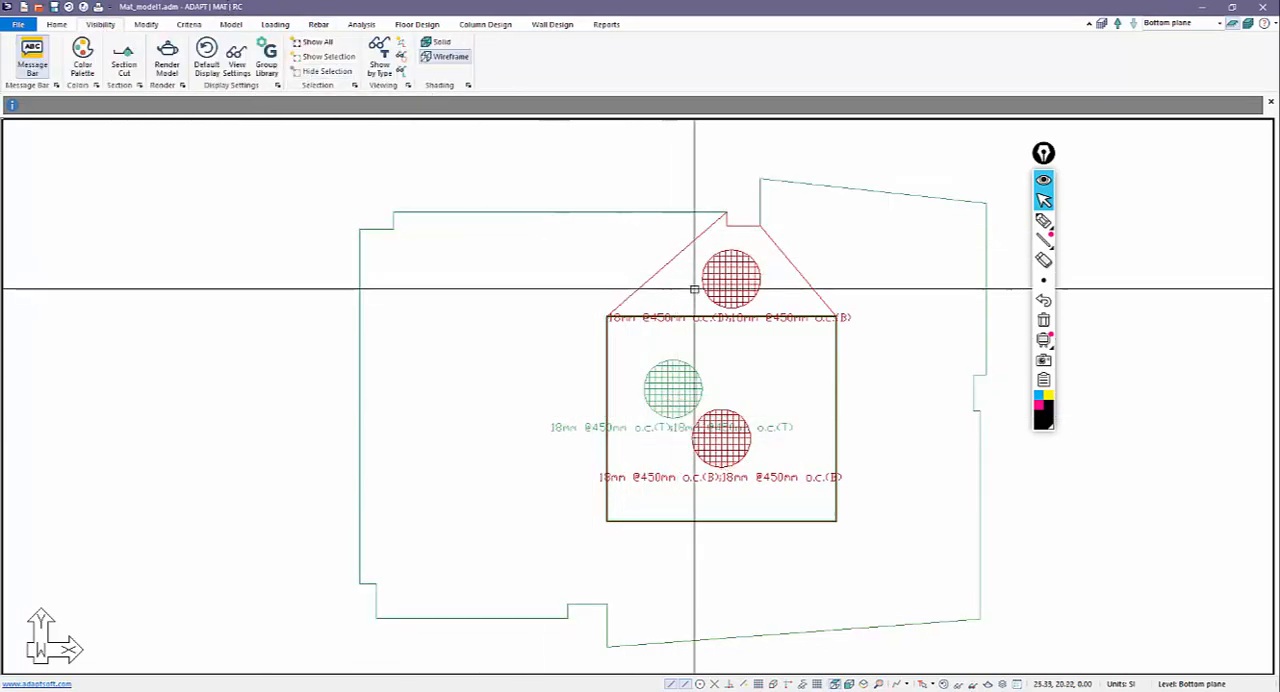
key("ctrl+a")
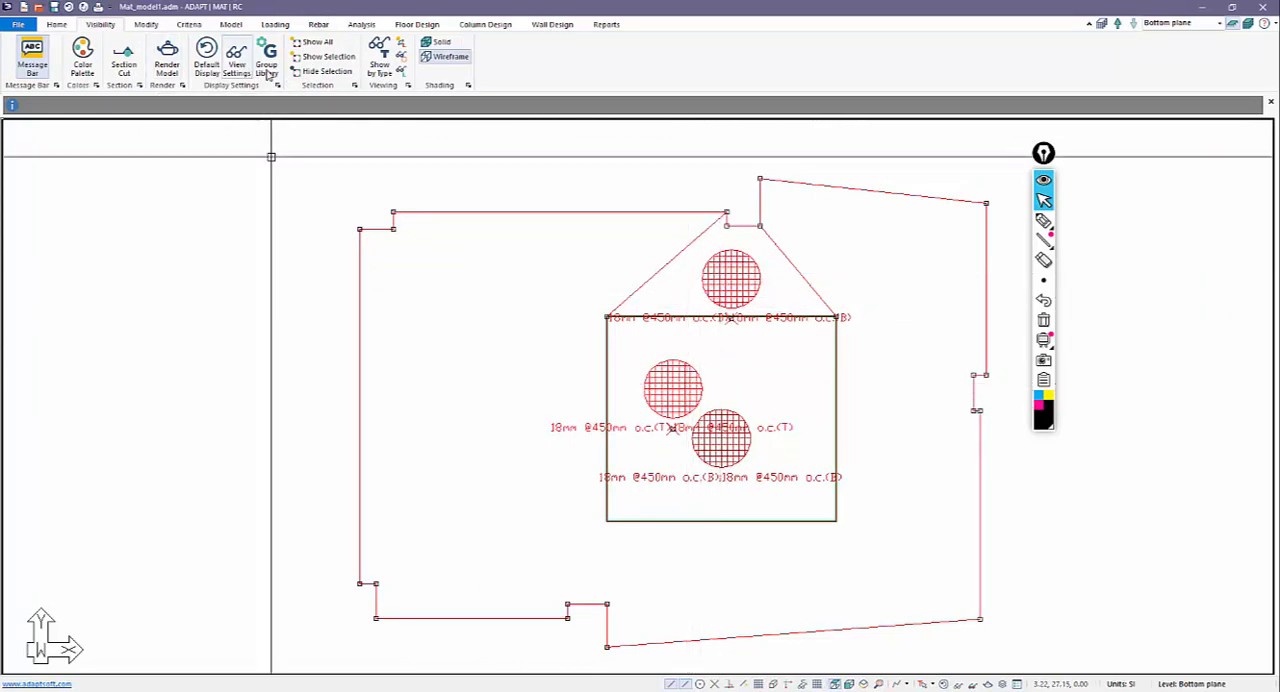
left_click(297, 73)
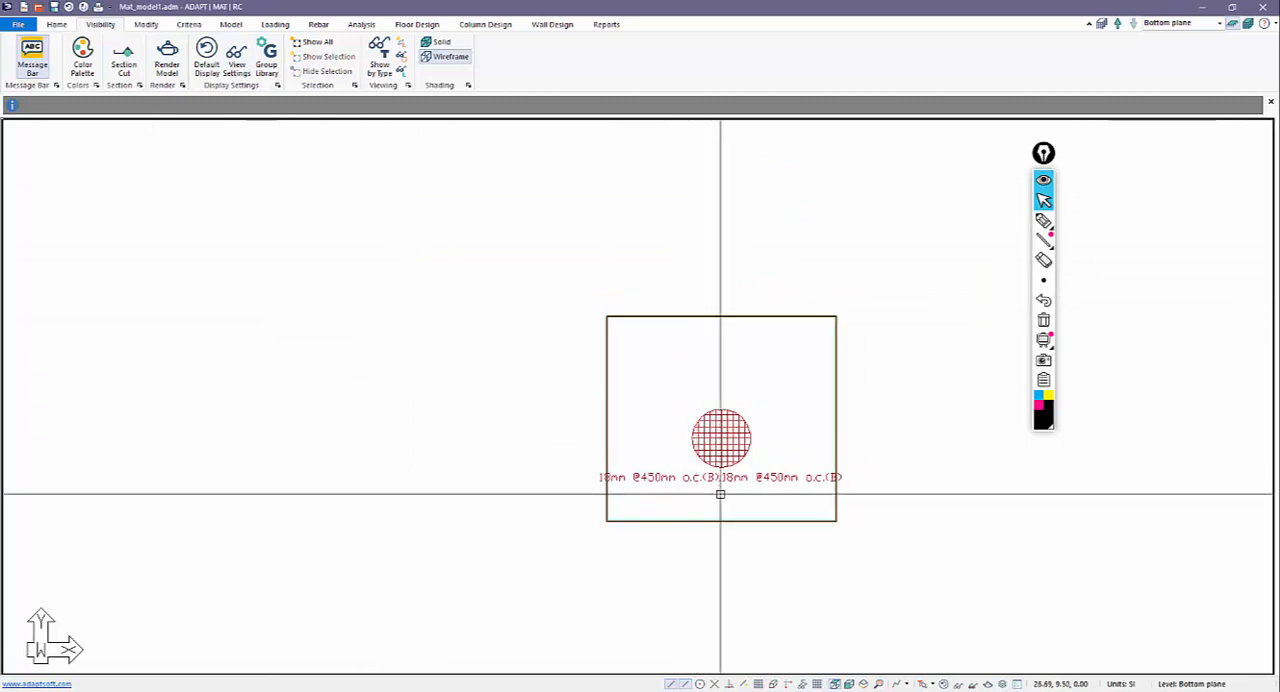
In elevation, try a CGS1 of 225 mm and a CGS2 of 235 mm for the core bottom mesh.
left_click(848, 684)
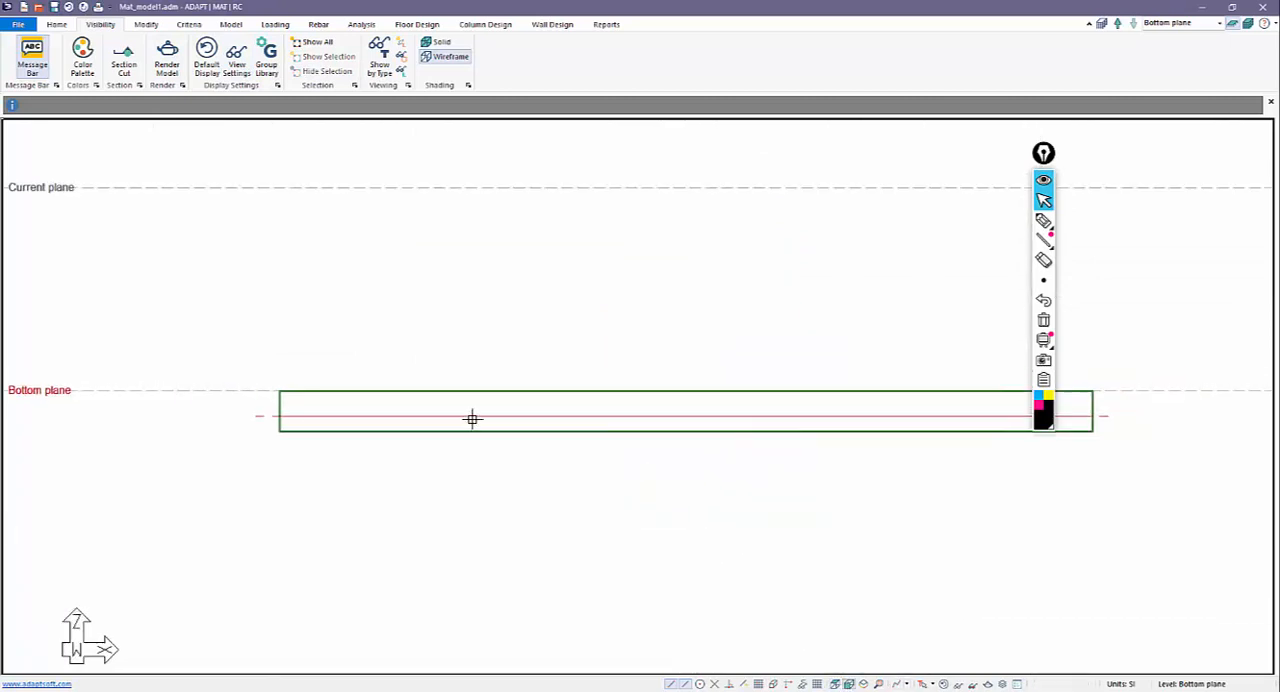
double_click(475, 416)
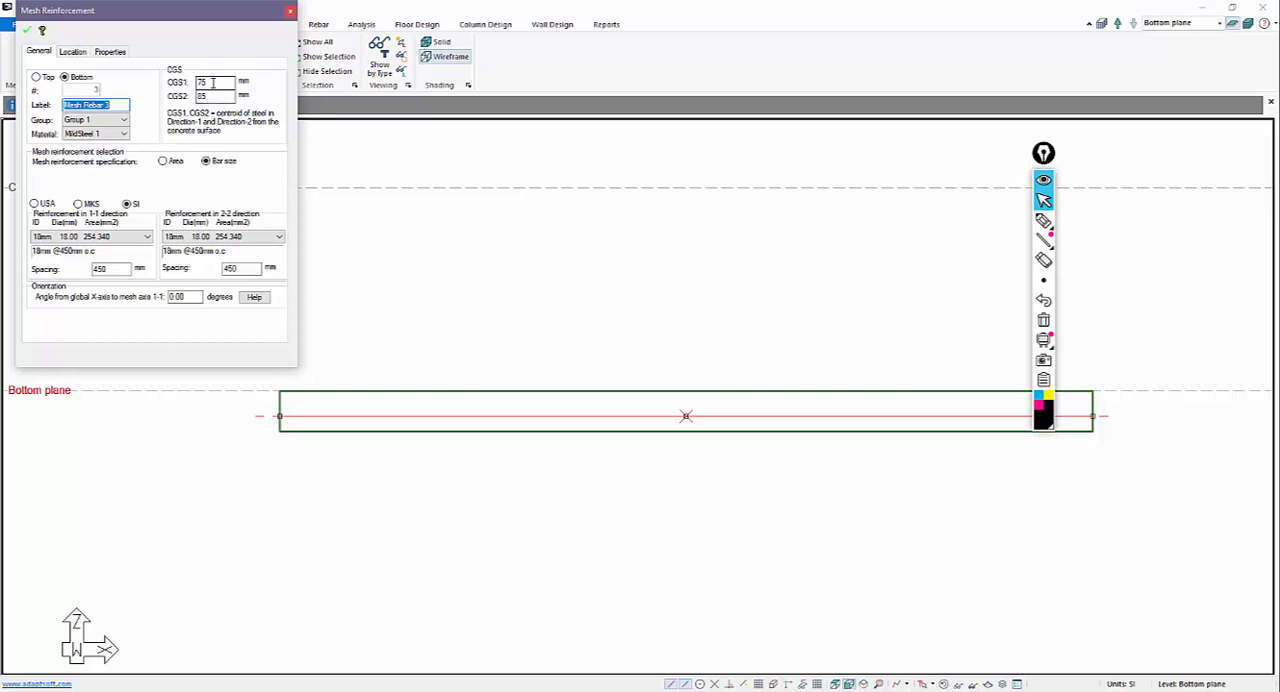
left_click_drag(212, 83, 147, 92)
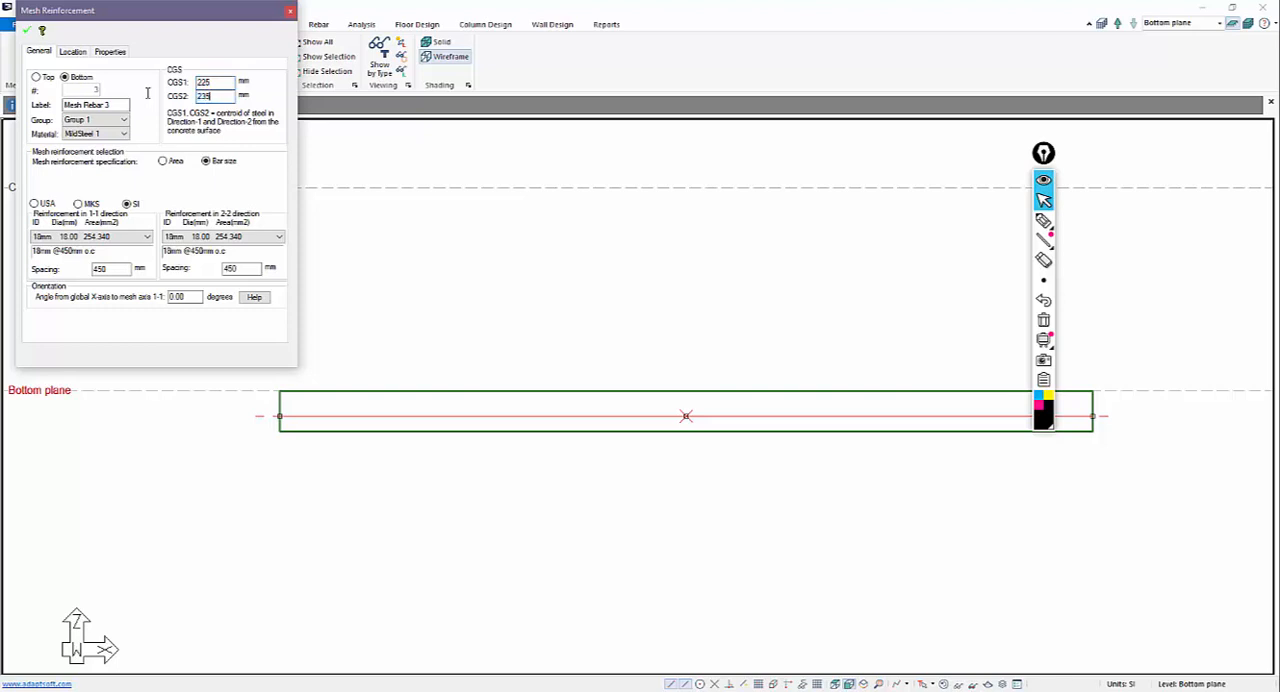
left_click(26, 30)
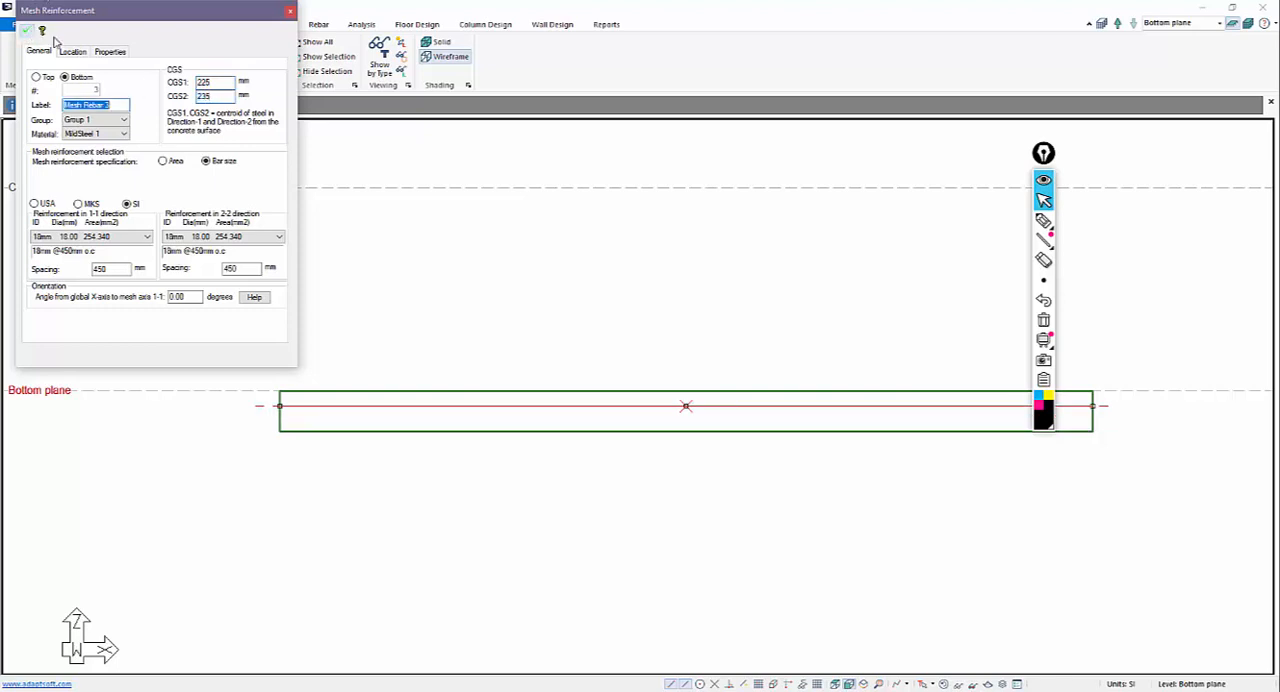
Set the core bottom mesh's CGS1 to -75 mm and revise its CGS2 to lower the mesh within the thickening.
left_click_drag(222, 83, 185, 88)
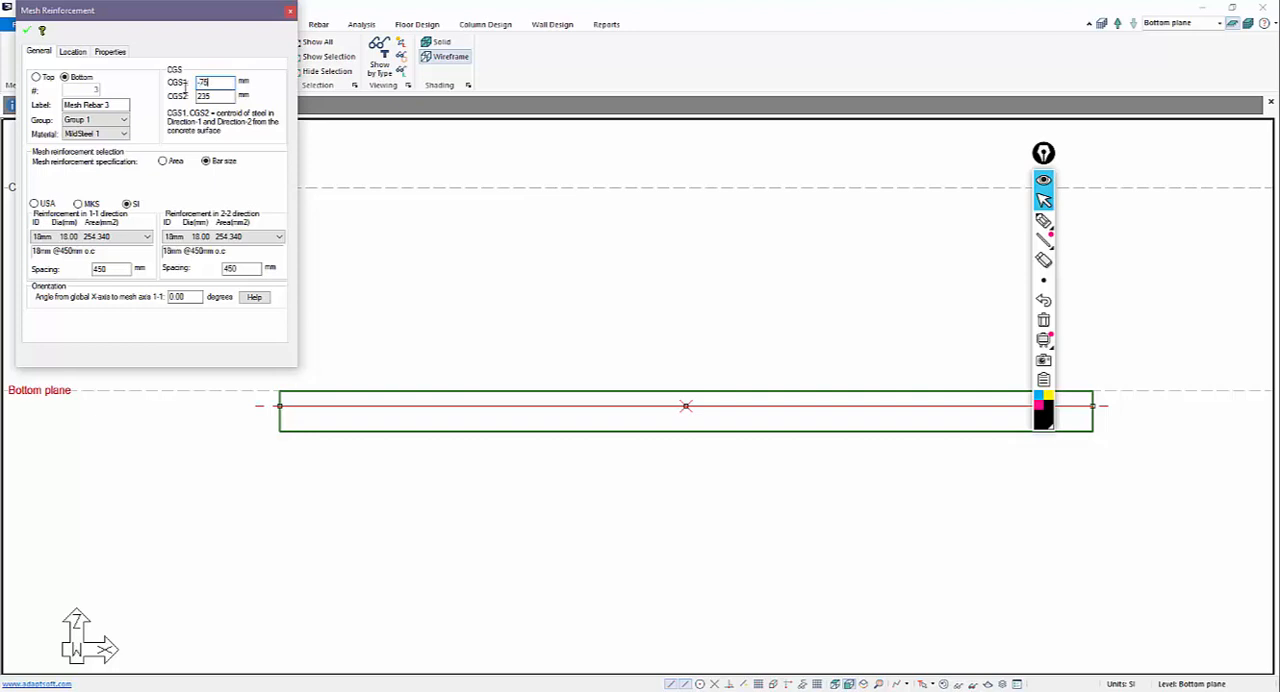
left_click_drag(214, 96, 190, 97)
left_click(26, 30)
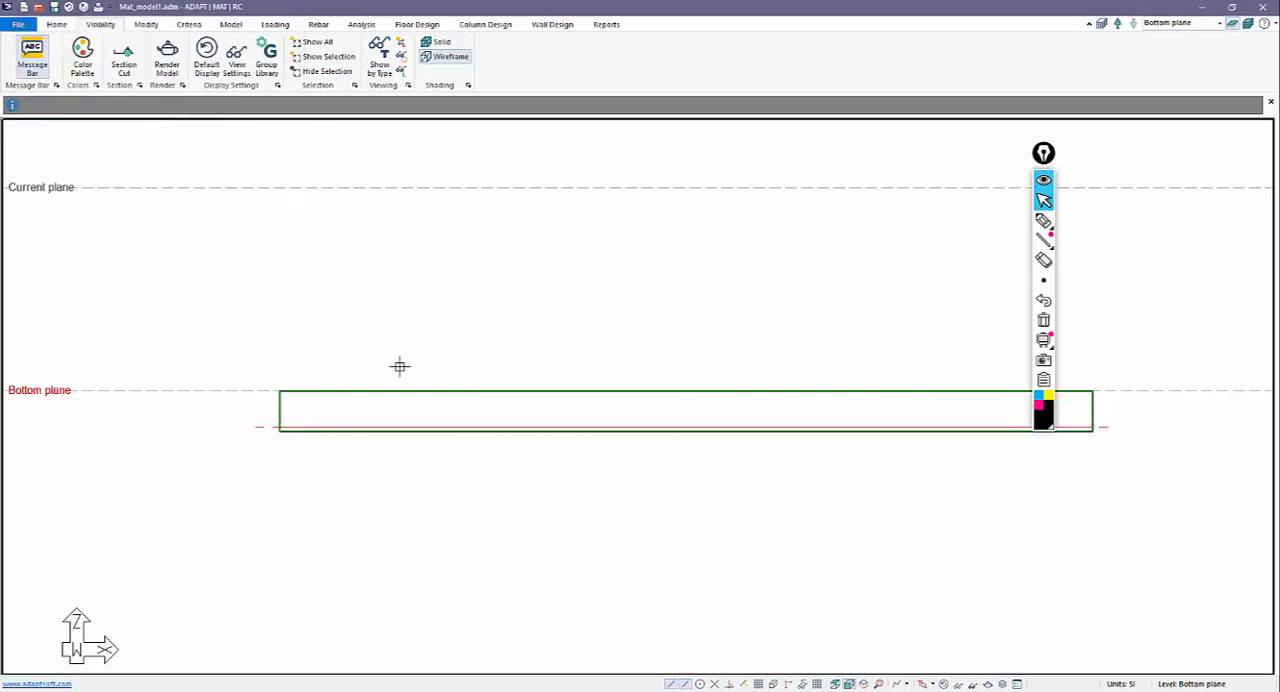
Recheck the core bottom mesh's depth in elevation, and restore the default model display in plan view.
left_click(835, 684)
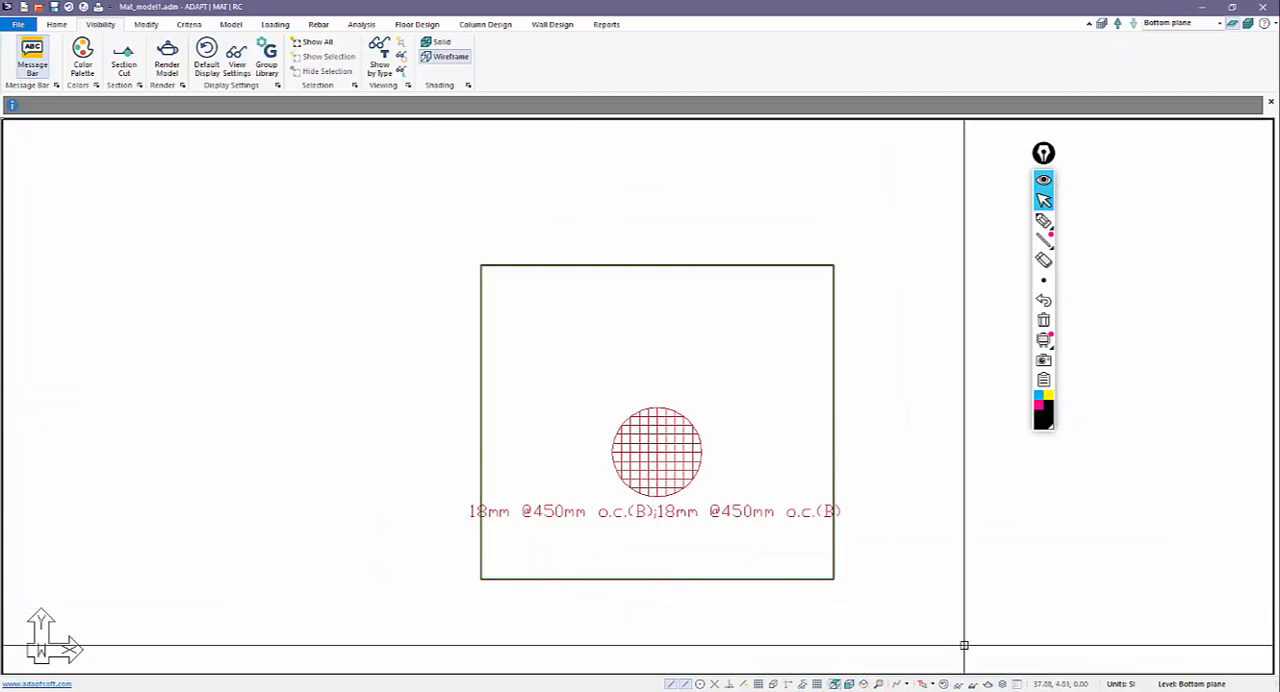
left_click(836, 684)
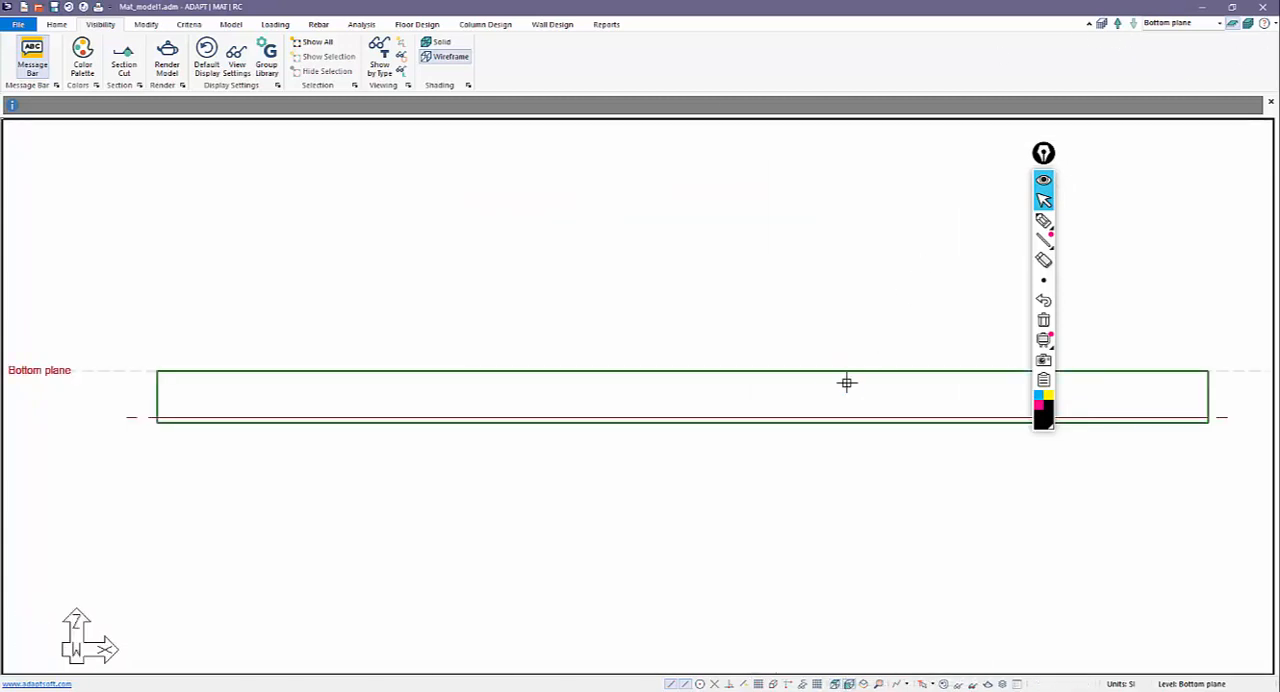
left_click(836, 684)
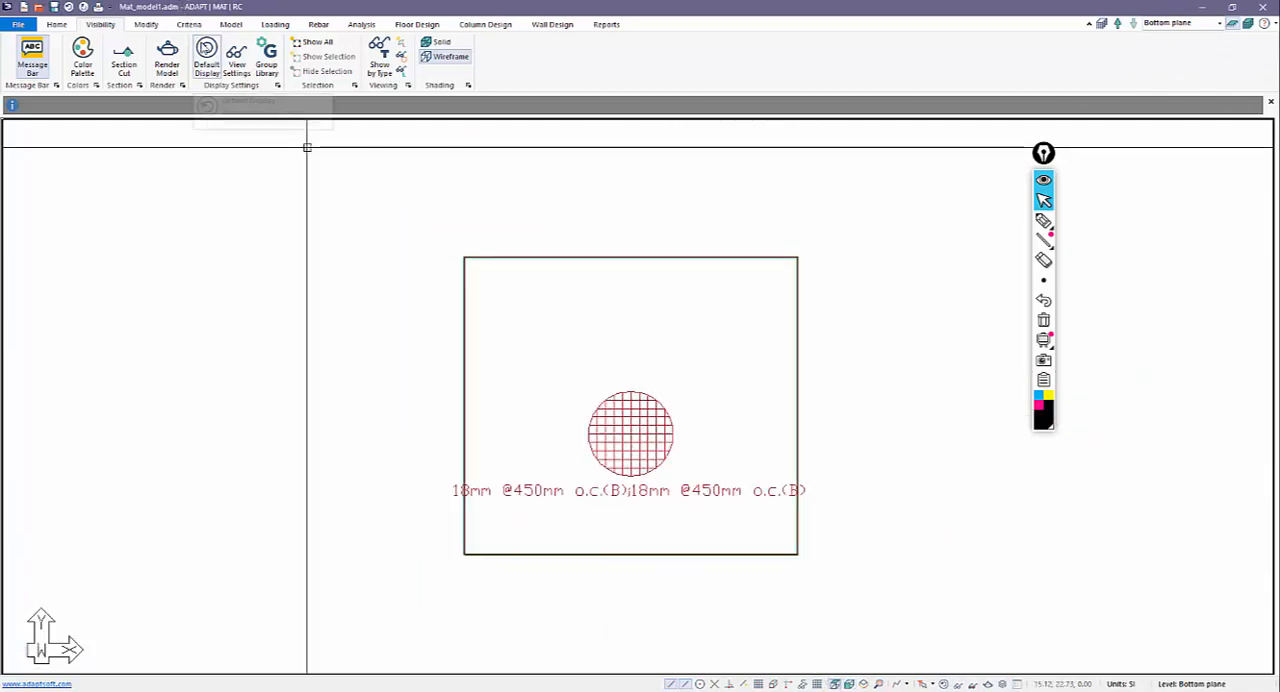
left_click(206, 52)
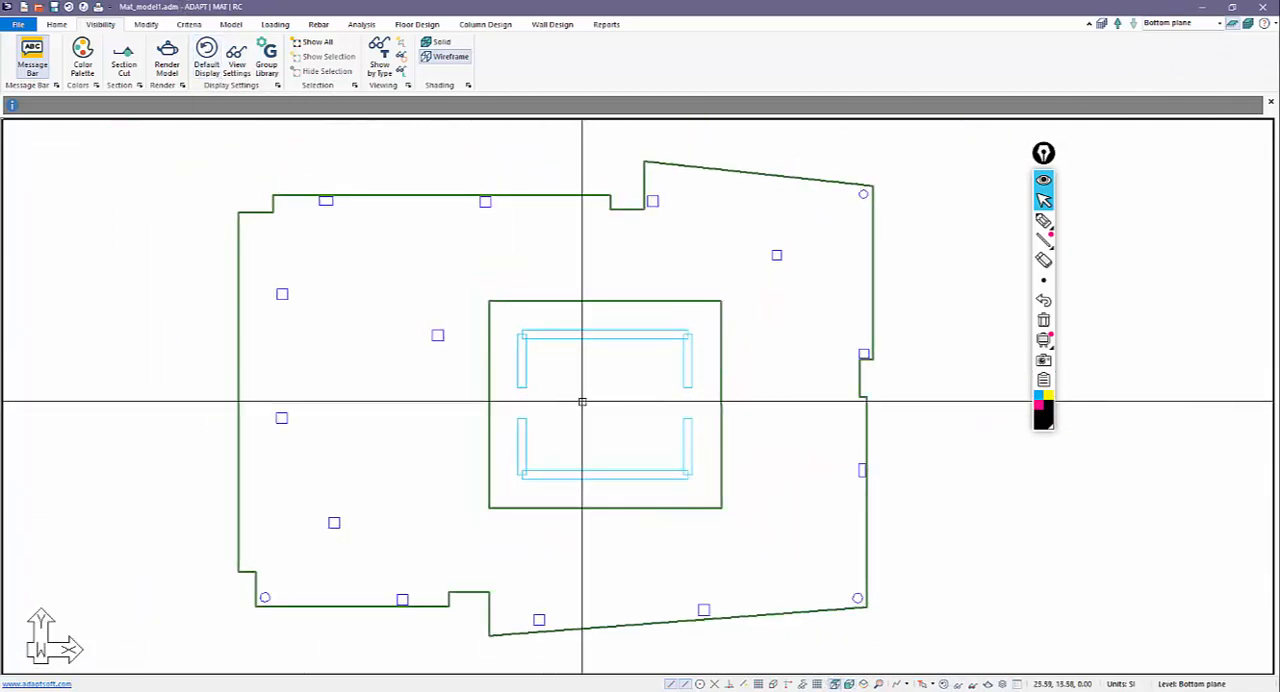
left_click(236, 56)
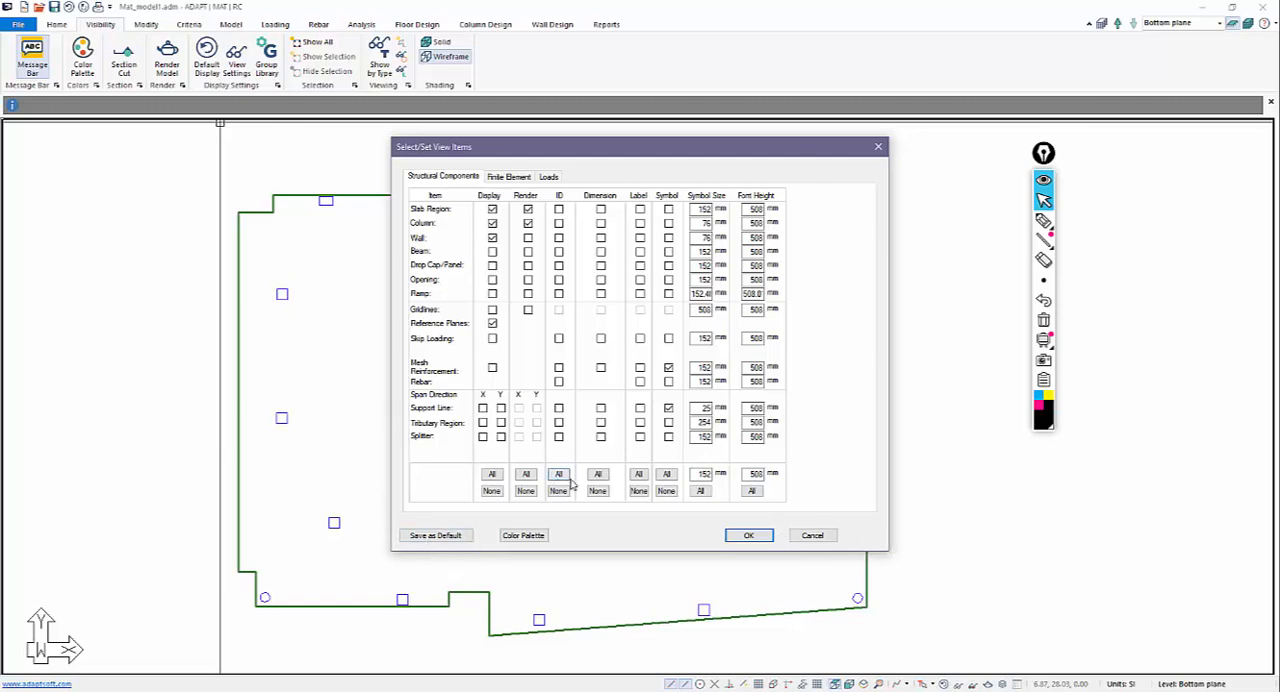
left_click(812, 535)
middle_click_drag(653, 478, 686, 485)
scroll(735, 460, "down", 1)
scroll(731, 486, "down", 1)
scroll(688, 545, "up", 1)
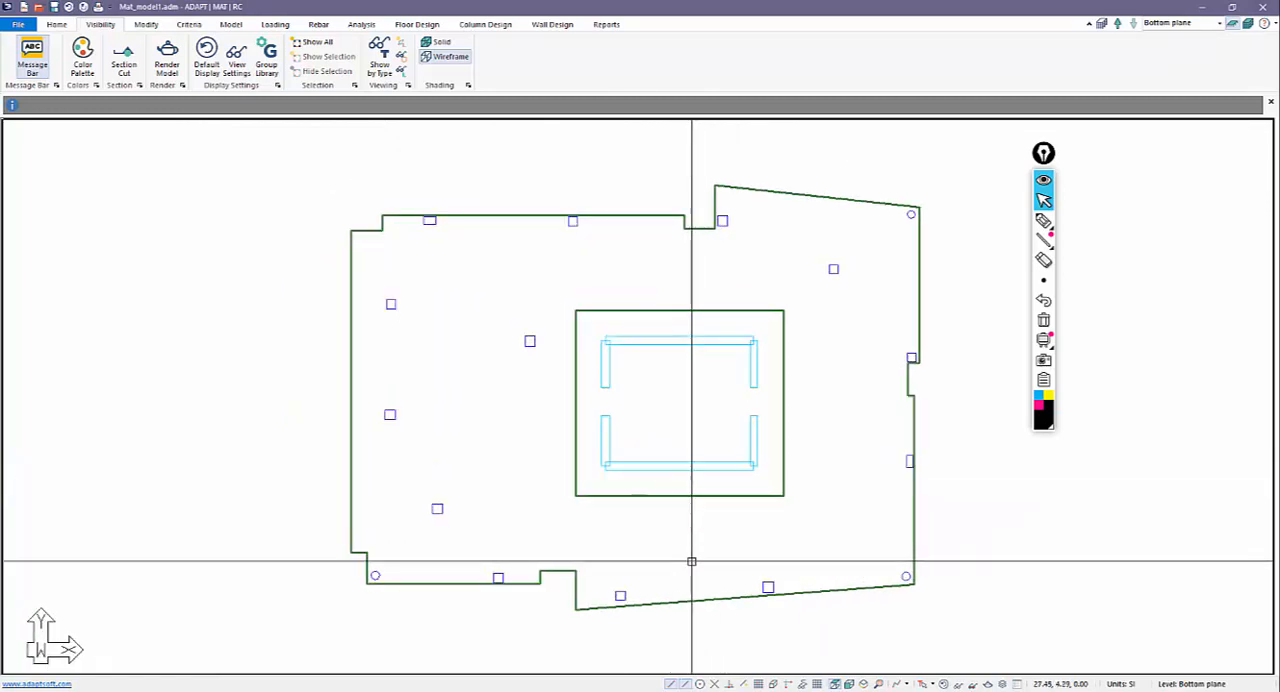
scroll(685, 507, "down", 1)
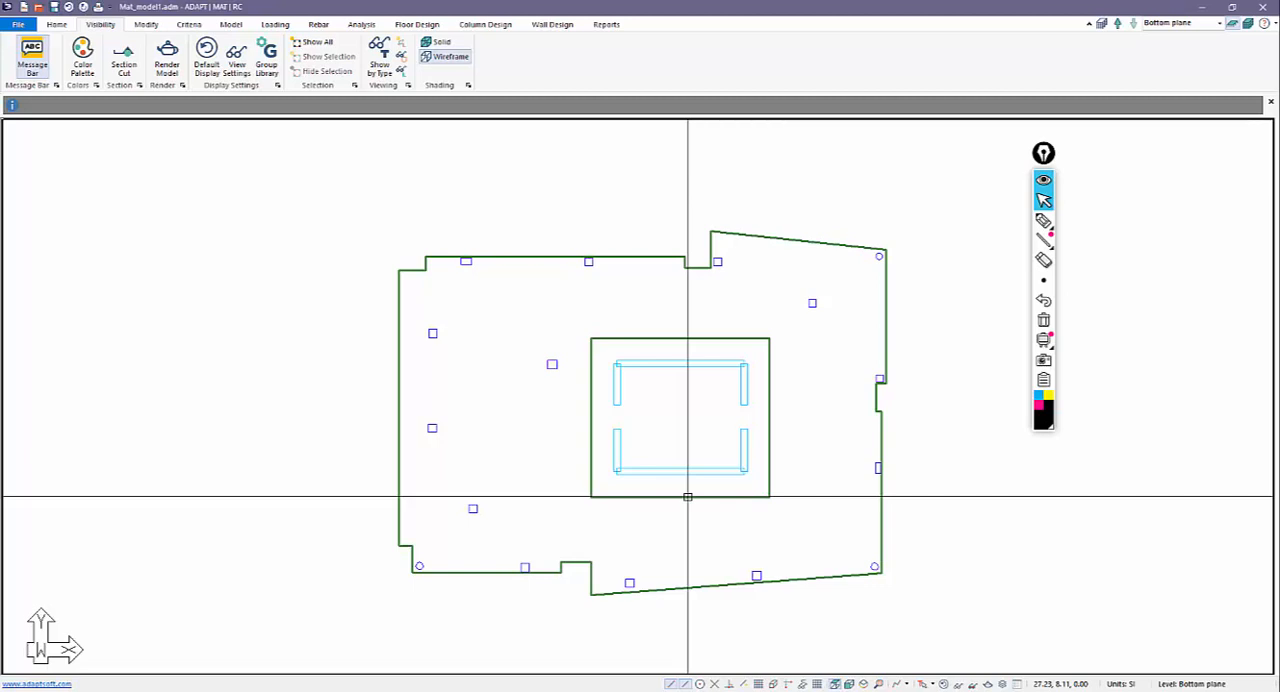
Generate the slab's finite element mesh with the simplified method, 1.5 m sparse cells and automatic node shifting within 0.5 m.
left_click(361, 24)
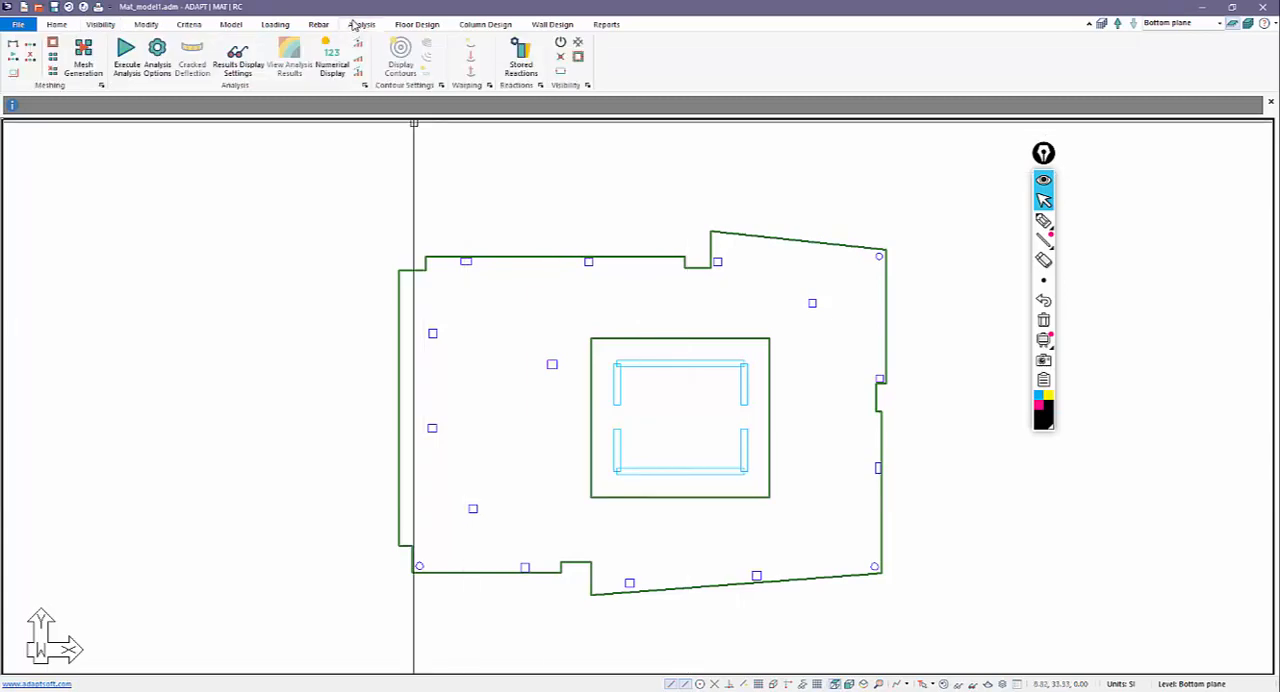
left_click(95, 68)
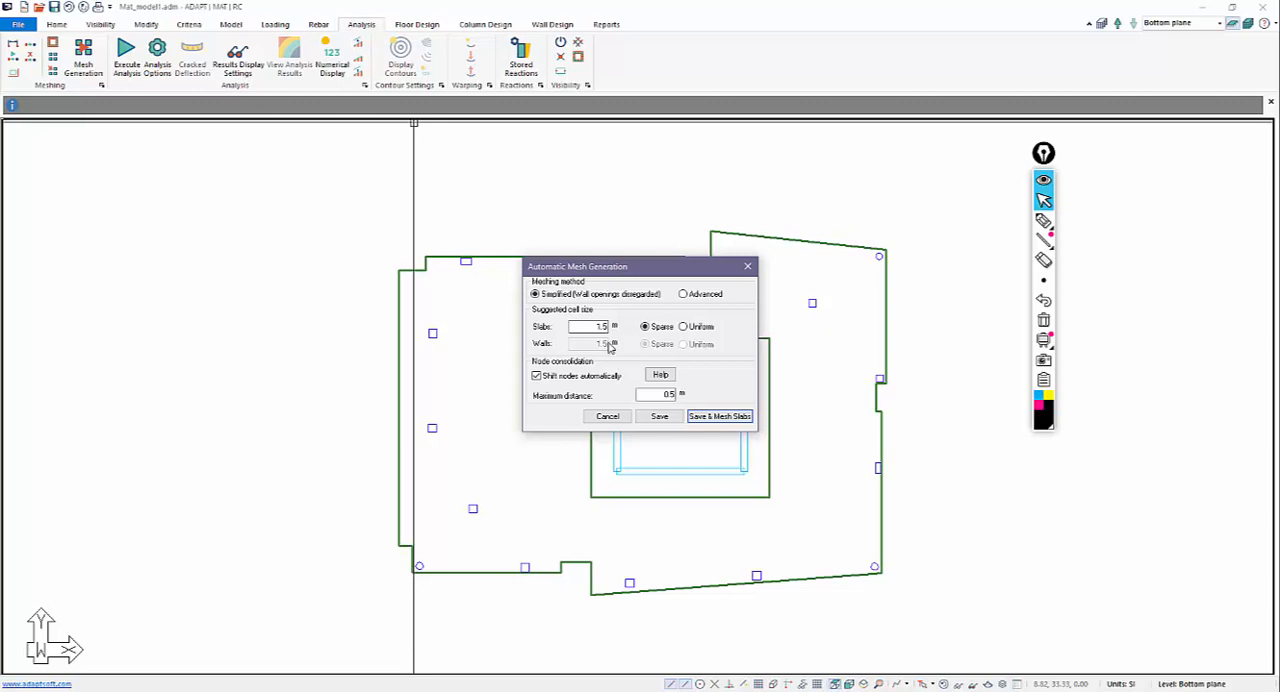
left_click(712, 416)
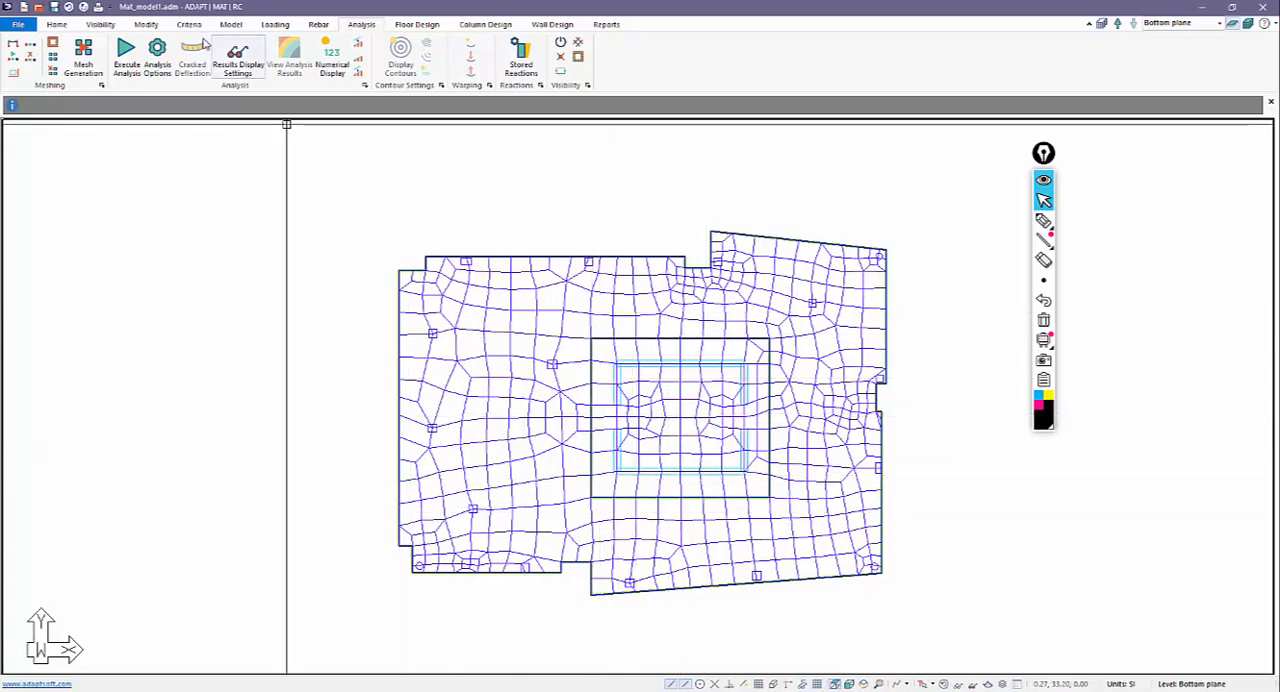
Review the analysis options, including the load combinations, stiffness modifiers and global analysis results, and close them without running the analysis.
left_click(126, 52)
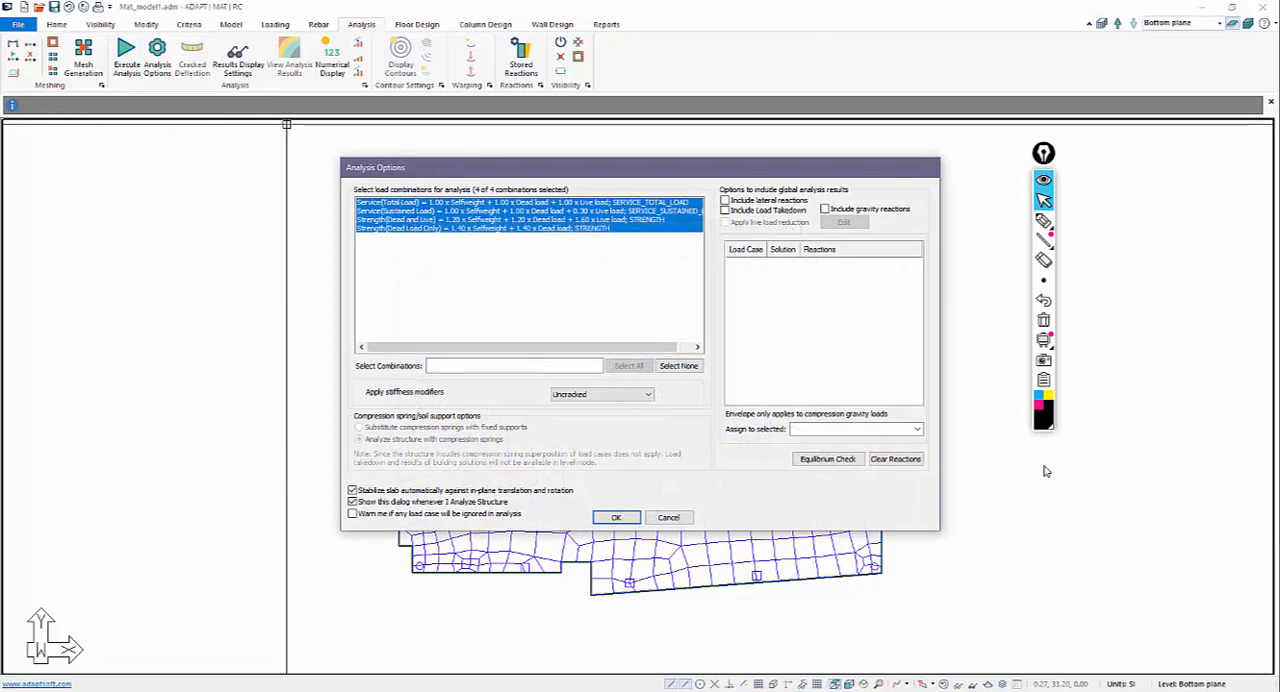
left_click(1043, 220)
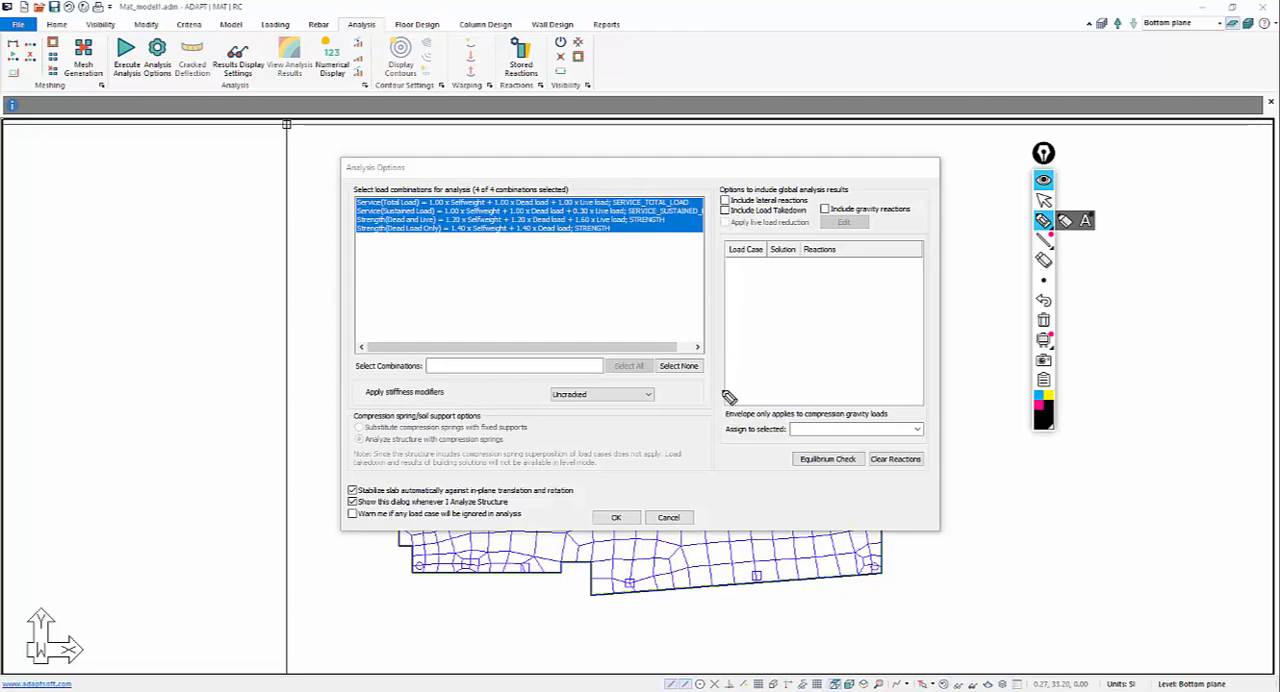
left_click_drag(724, 178, 910, 507)
left_click_drag(899, 183, 735, 498)
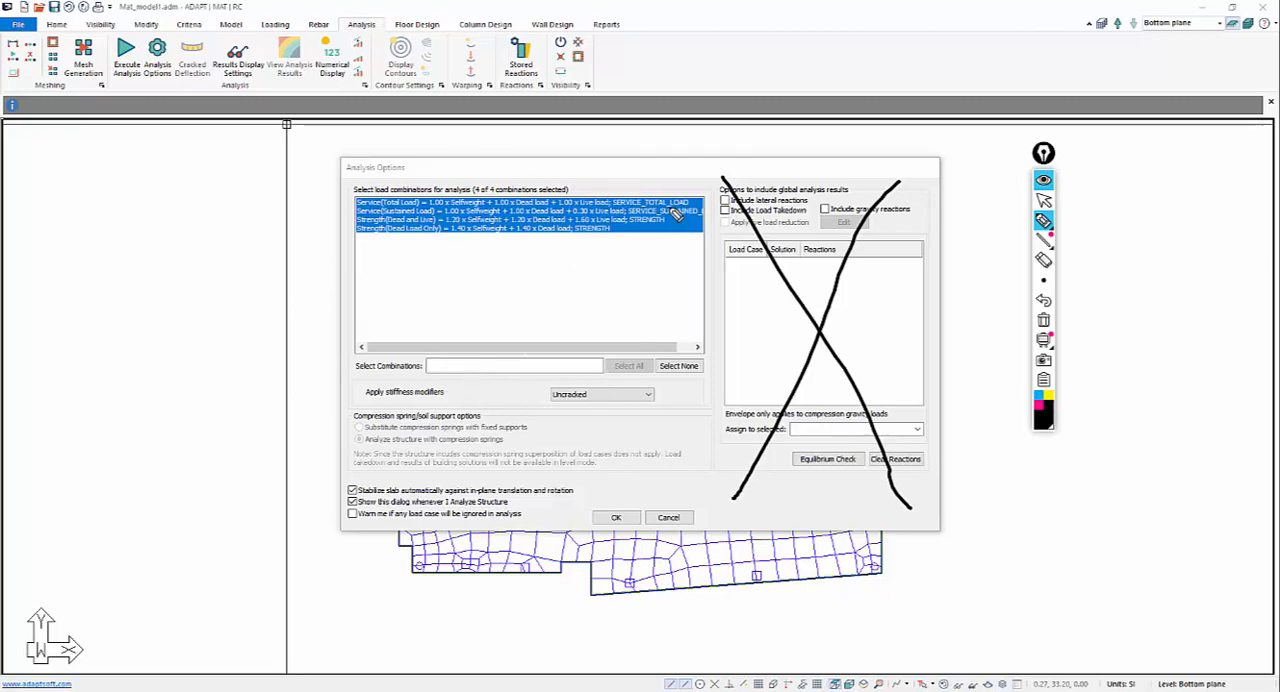
left_click(1043, 200)
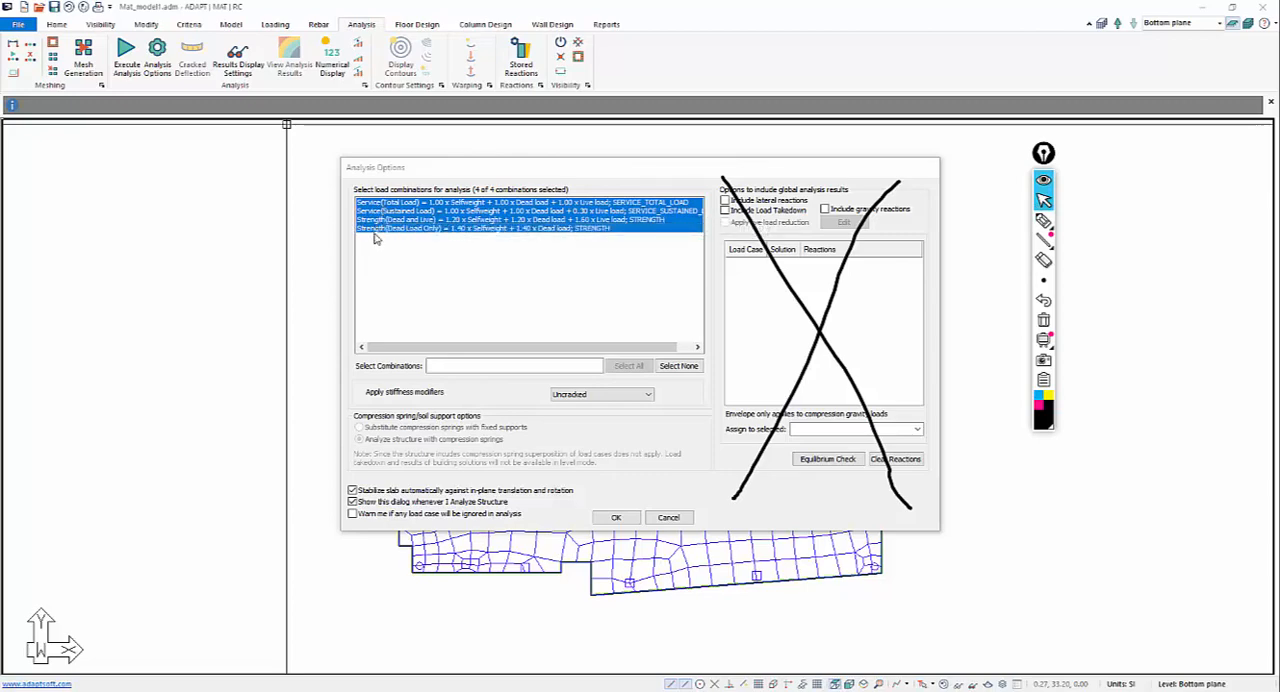
left_click(668, 517)
Review the service and strength load combinations and their load factors, and close the list unchanged.
left_click(276, 24)
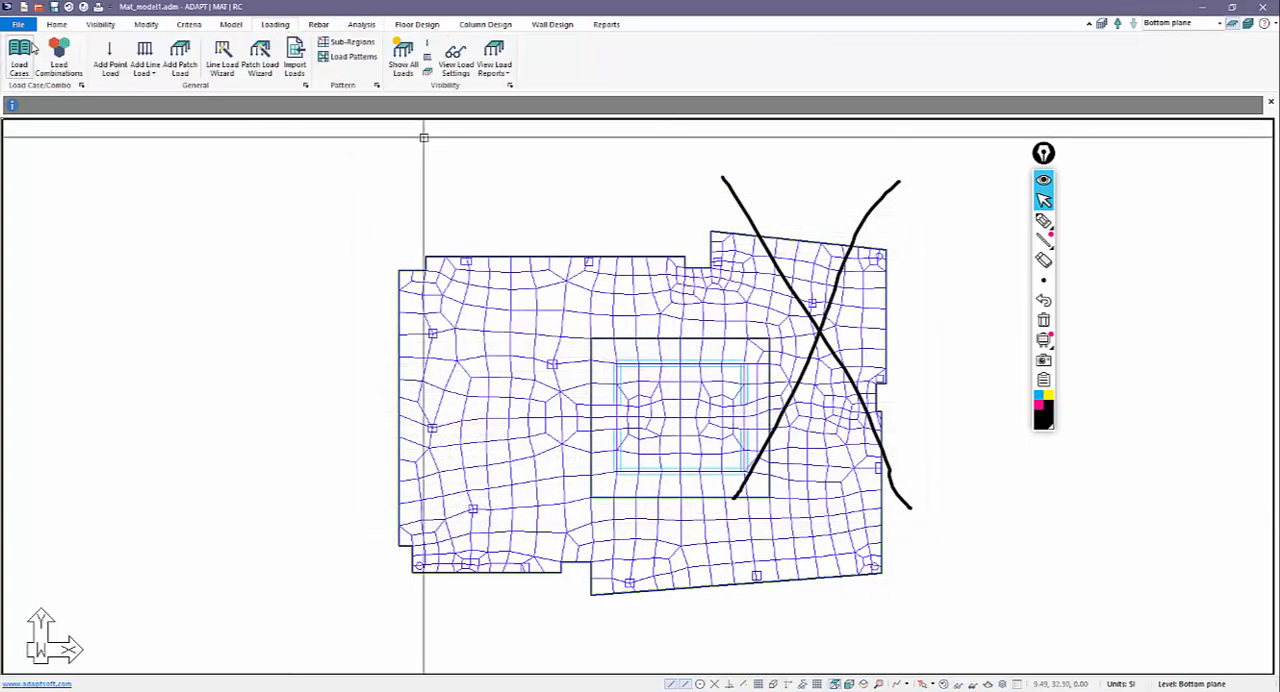
left_click(58, 56)
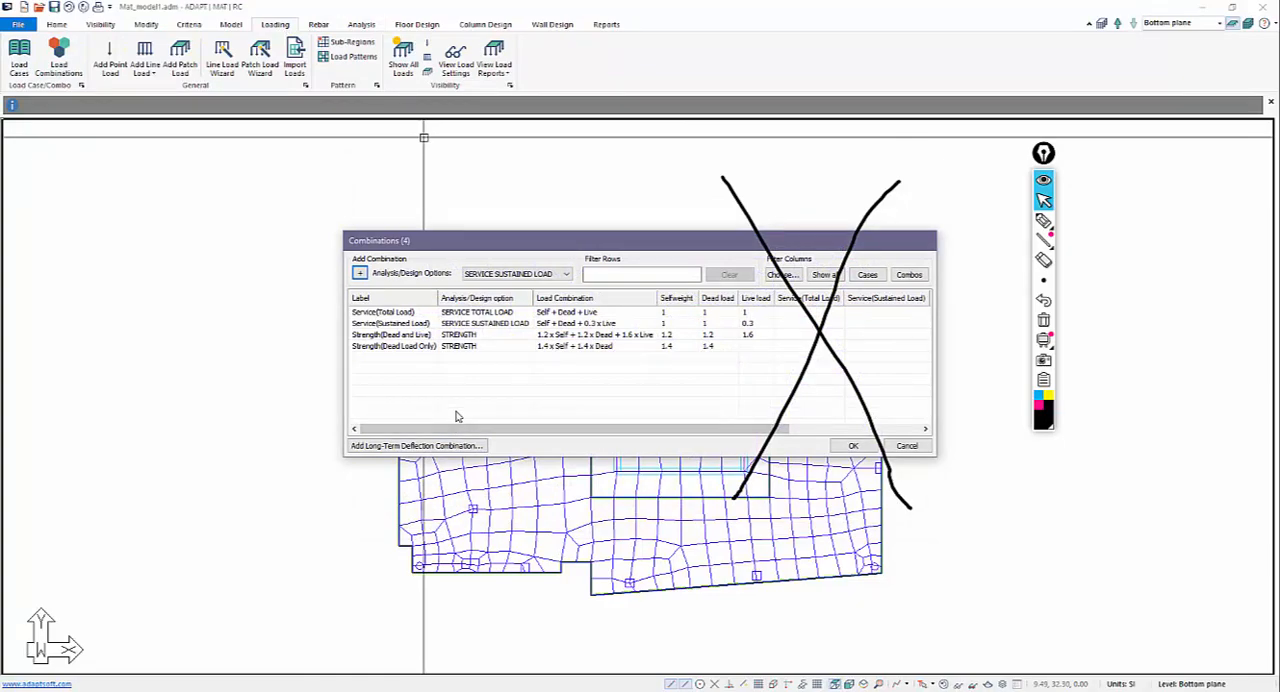
left_click(906, 445)
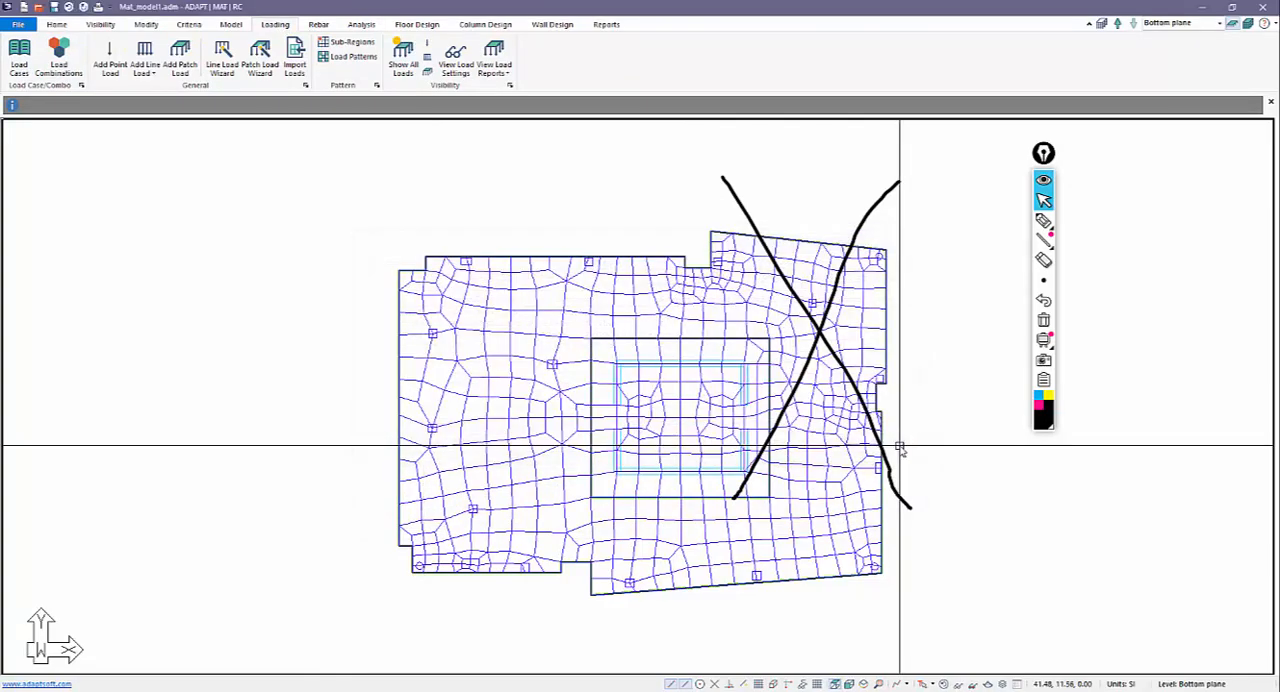
left_click(1043, 321)
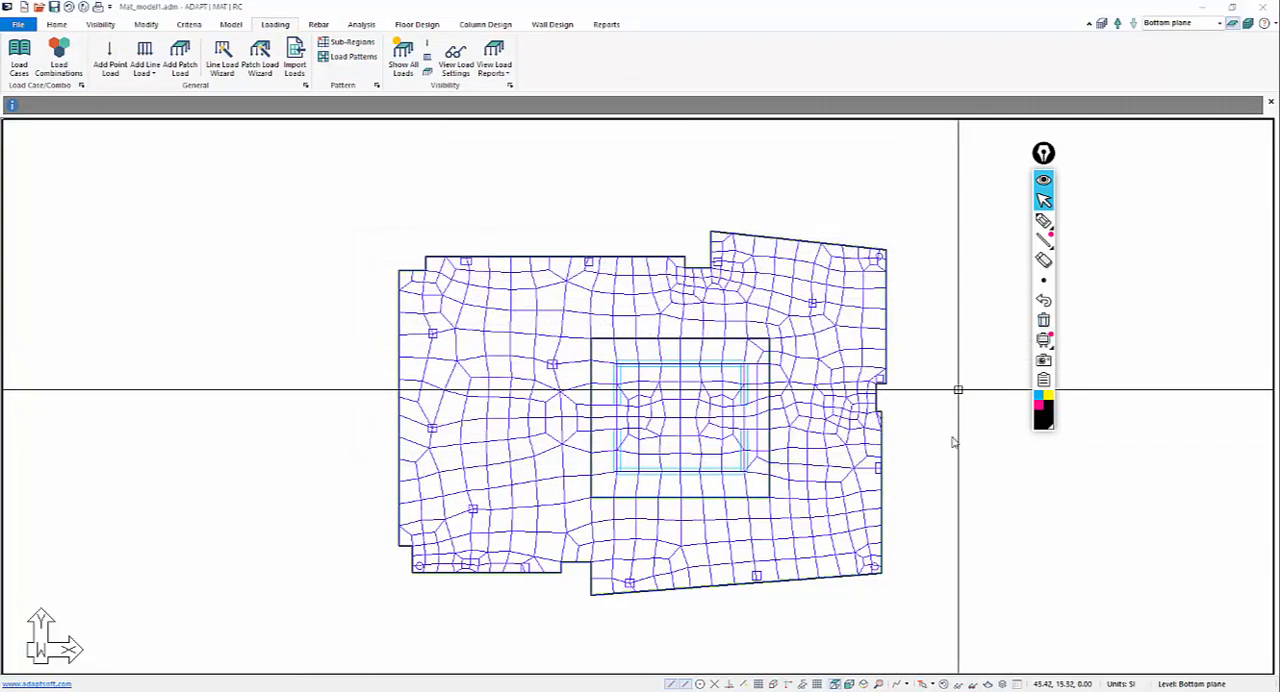
Run the analysis for all four load combinations with uncracked stiffness, and save the solution.
left_click(361, 24)
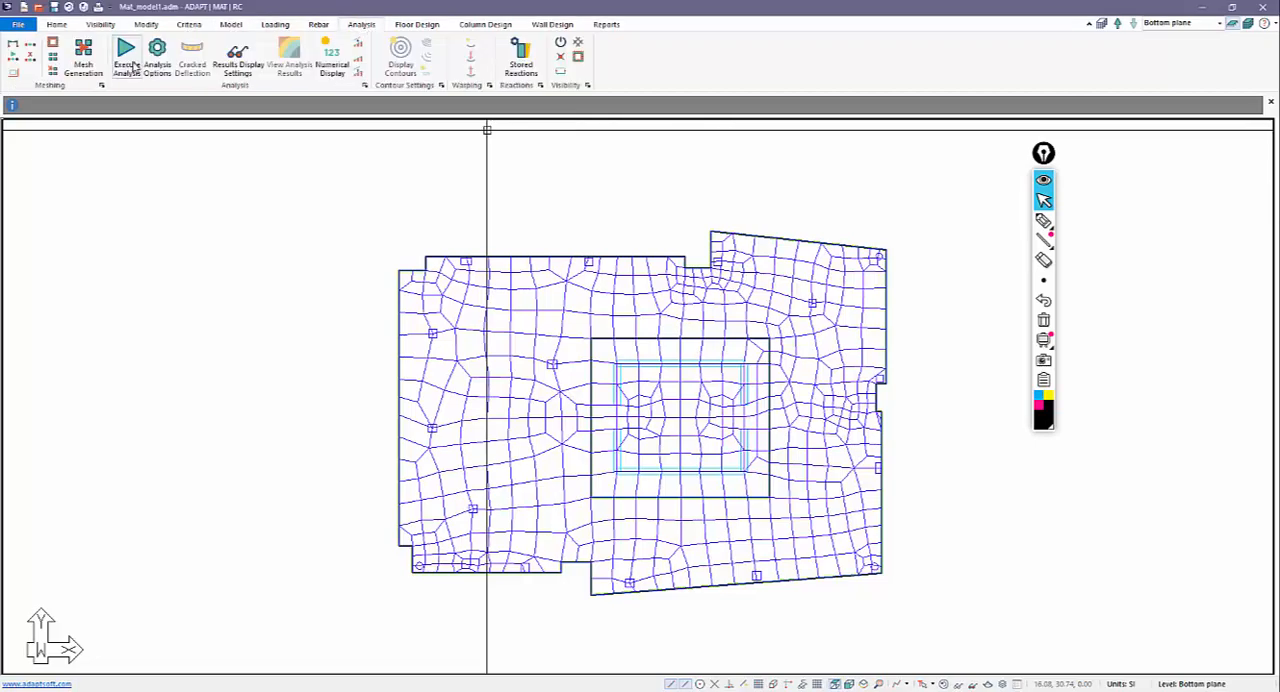
left_click(126, 56)
left_click(616, 518)
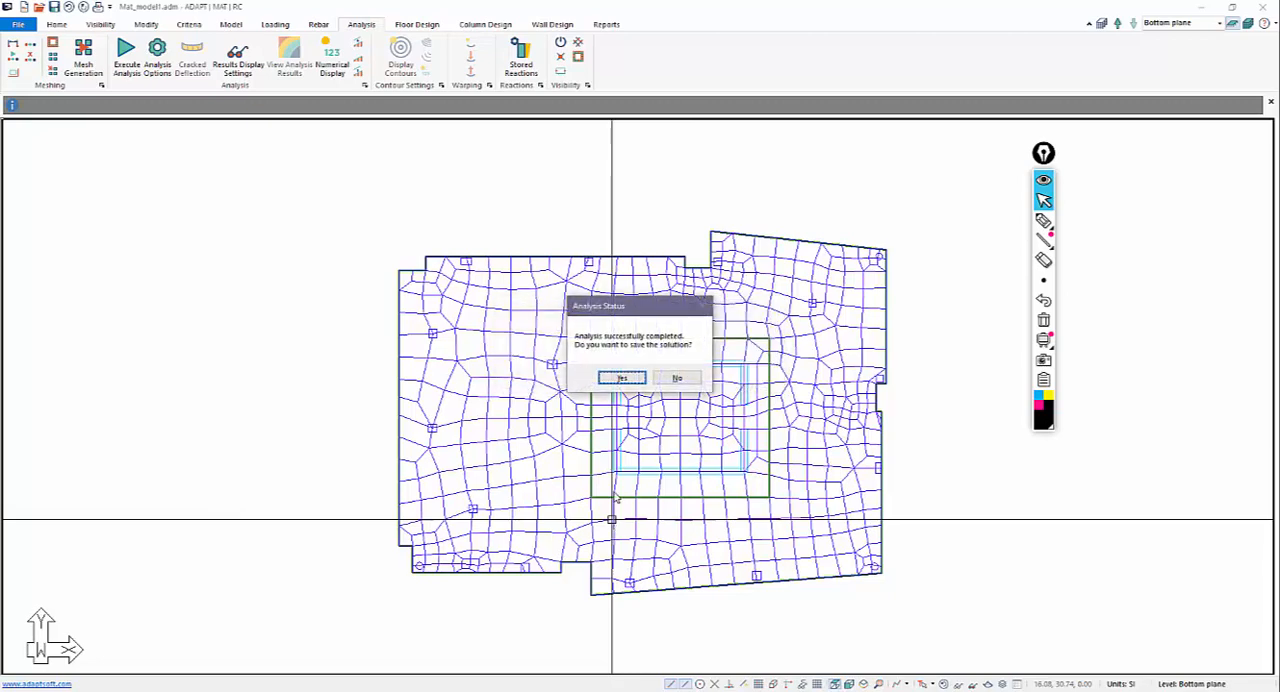
left_click(621, 378)
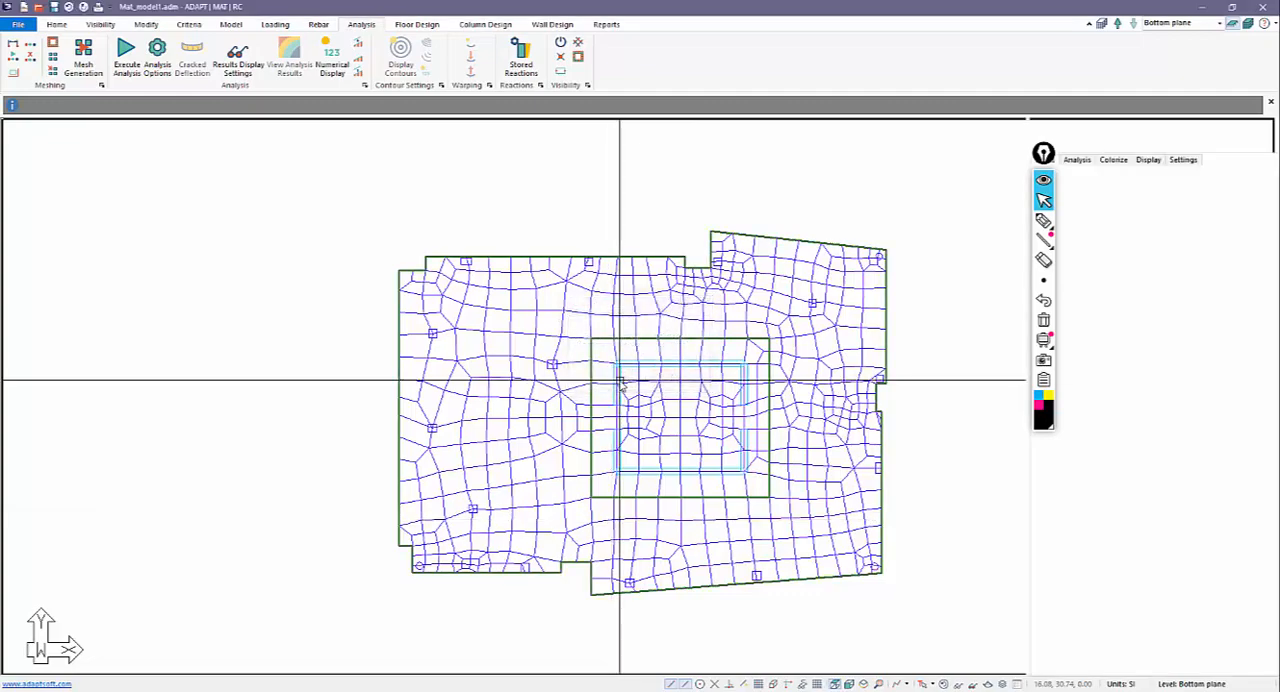
middle_click_drag(627, 422, 740, 370)
scroll(726, 273, "up", 1)
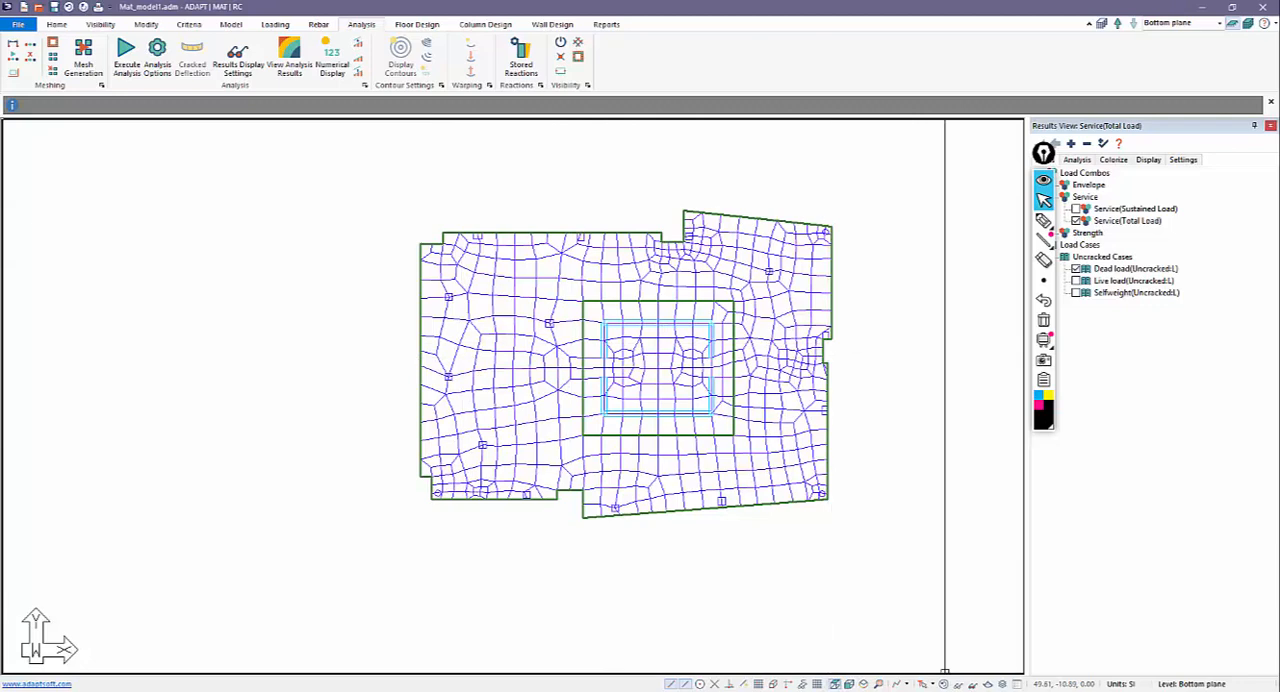
Turn off the display of the finite element mesh on the mat slab.
left_click(95, 26)
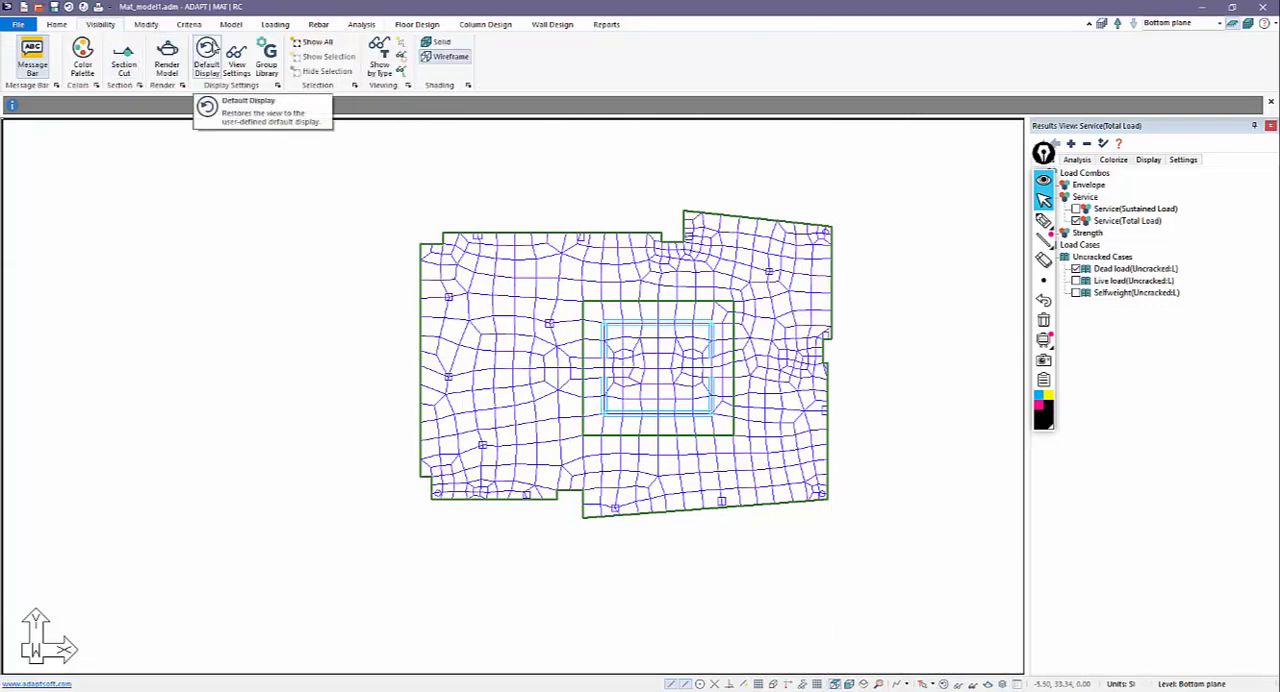
left_click(358, 25)
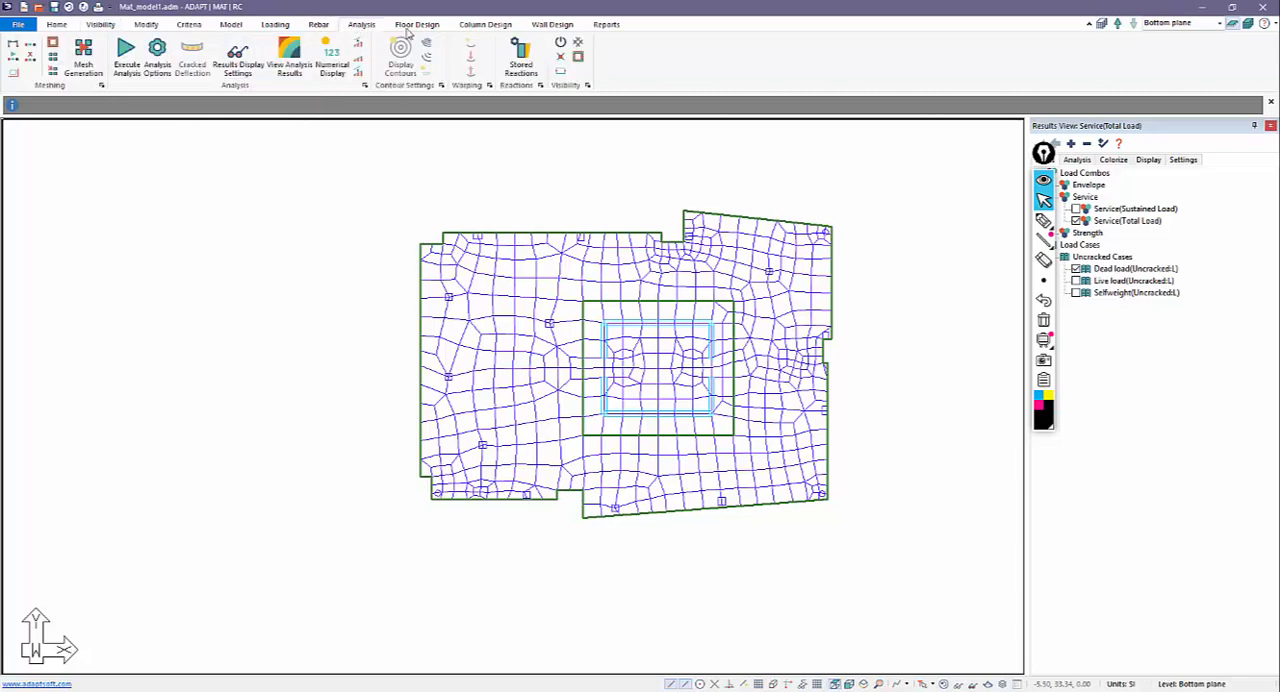
left_click(577, 42)
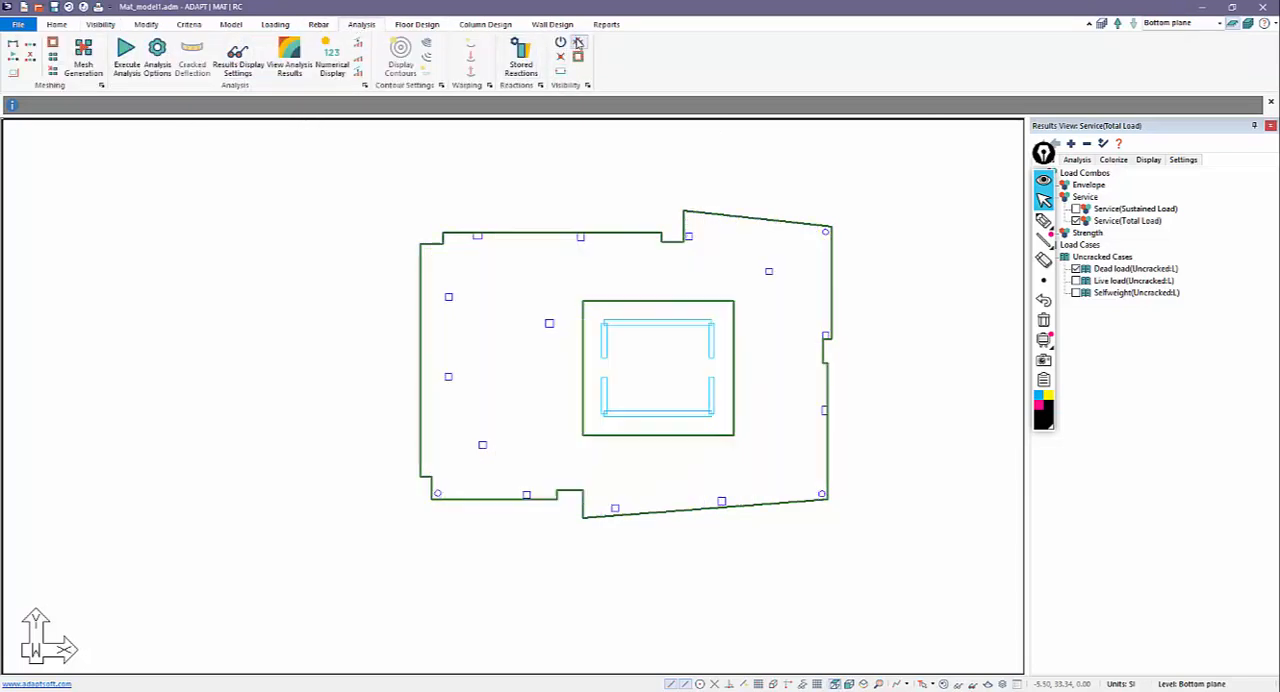
left_click(577, 42)
left_click(577, 42)
left_click(577, 42)
left_click(577, 42)
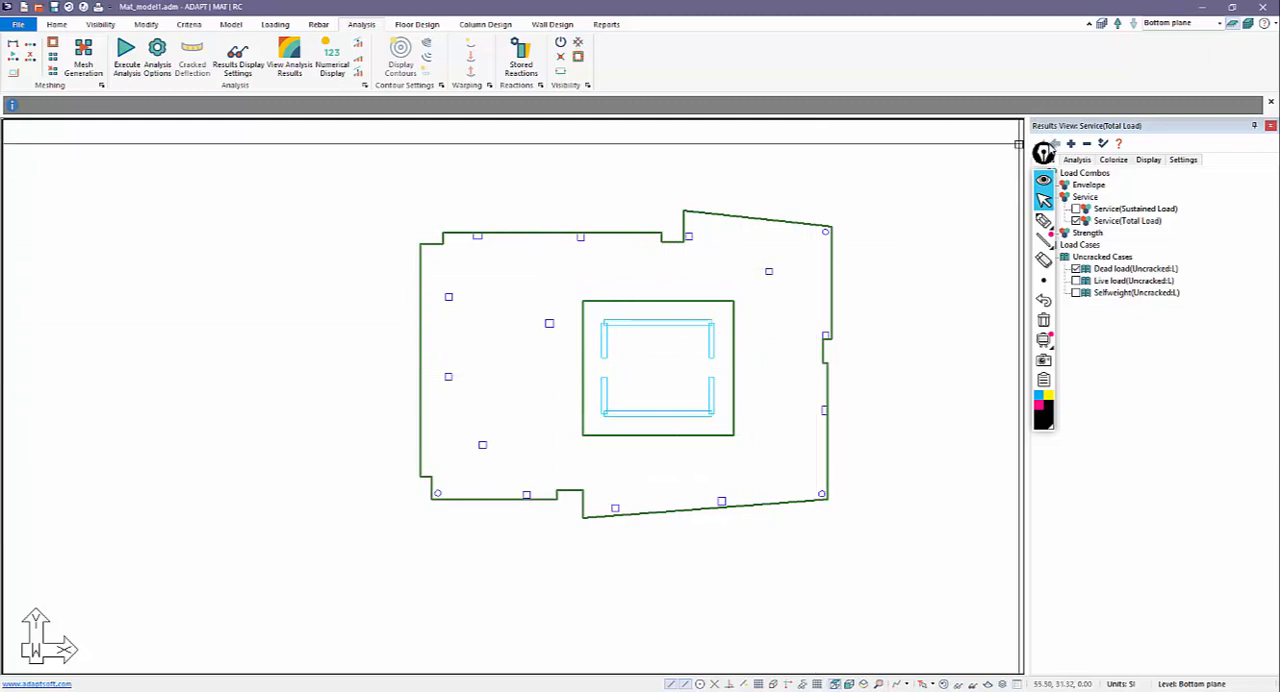
Display the slab's Z-Translation deformation contour for the Service(Total Load) combination.
left_click_drag(1045, 152, 1236, 463)
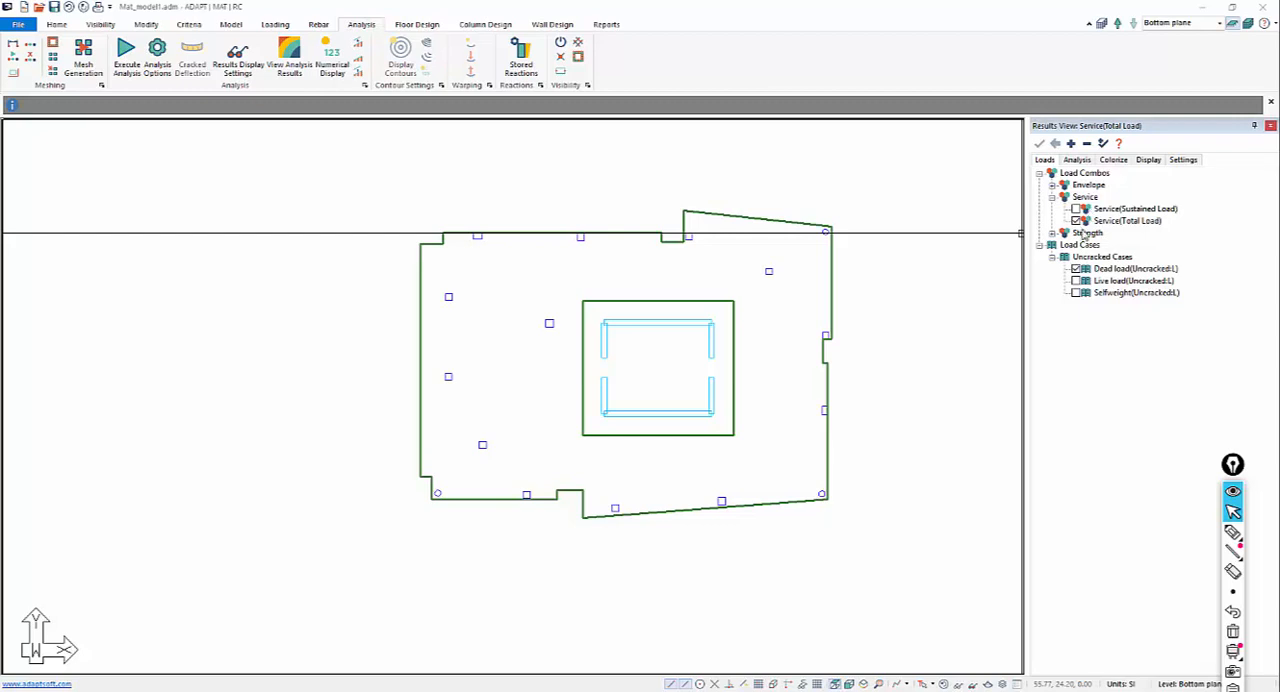
left_click(1052, 186)
left_click(1052, 186)
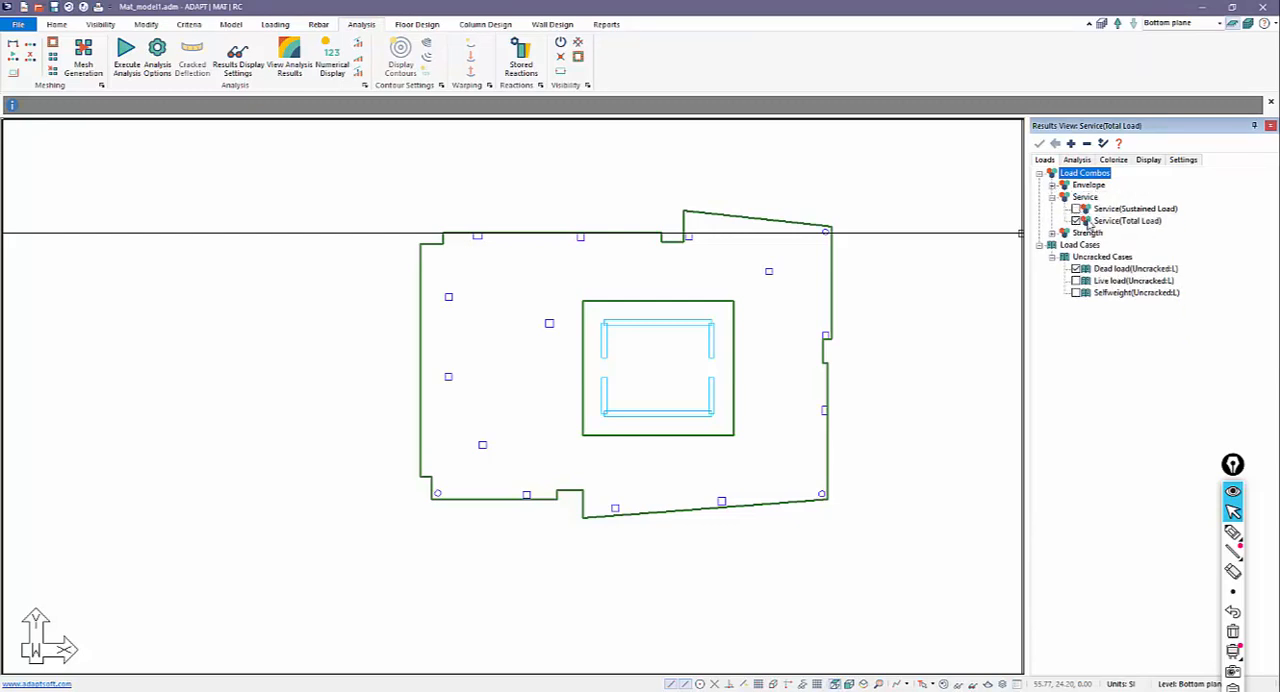
left_click(1076, 160)
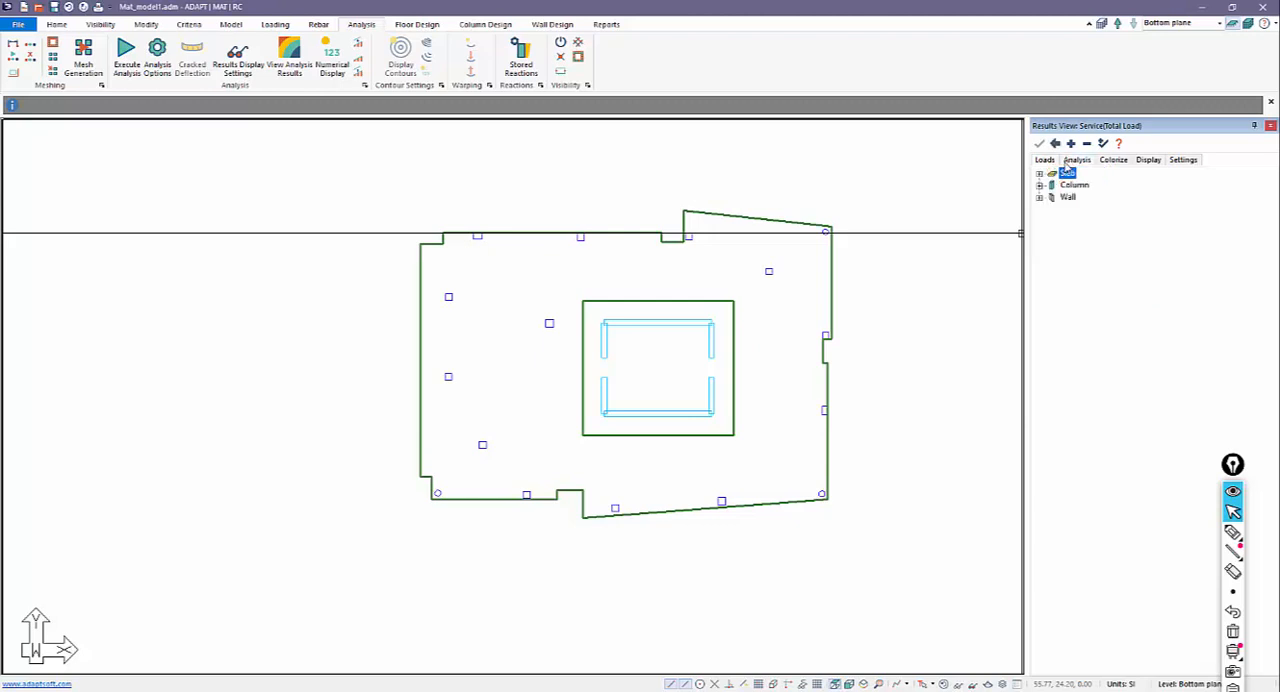
left_click(1040, 175)
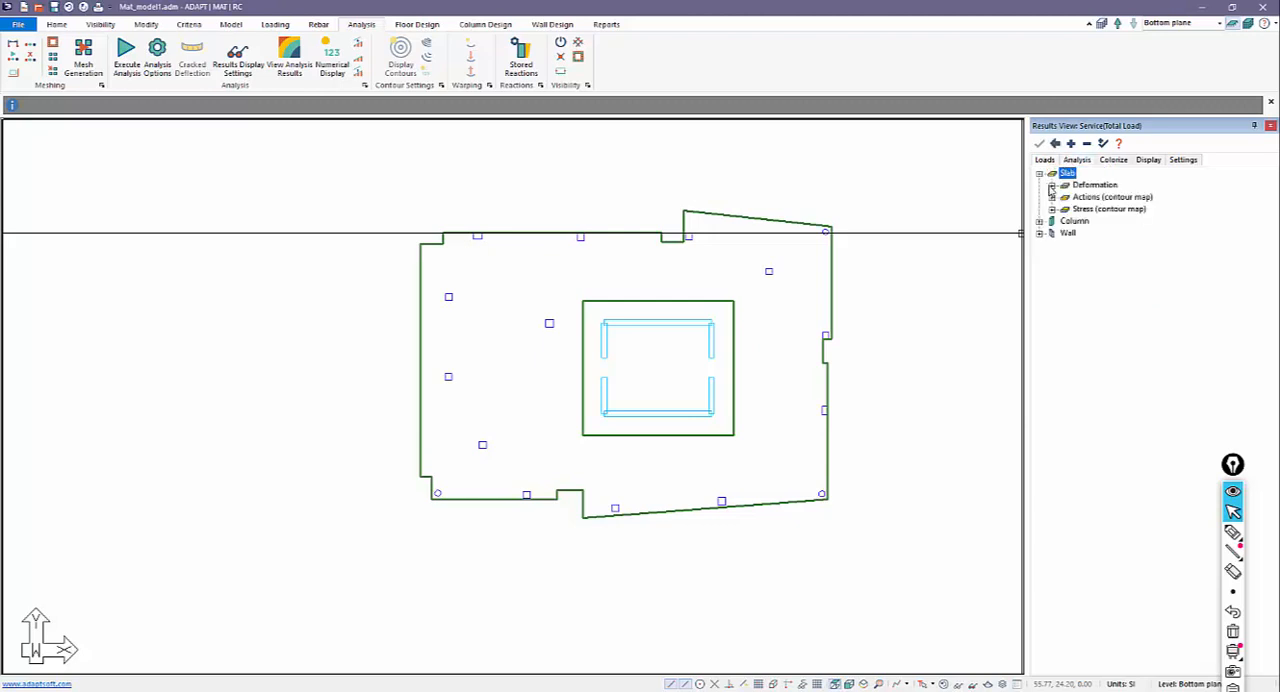
left_click(1052, 186)
left_click(1077, 220)
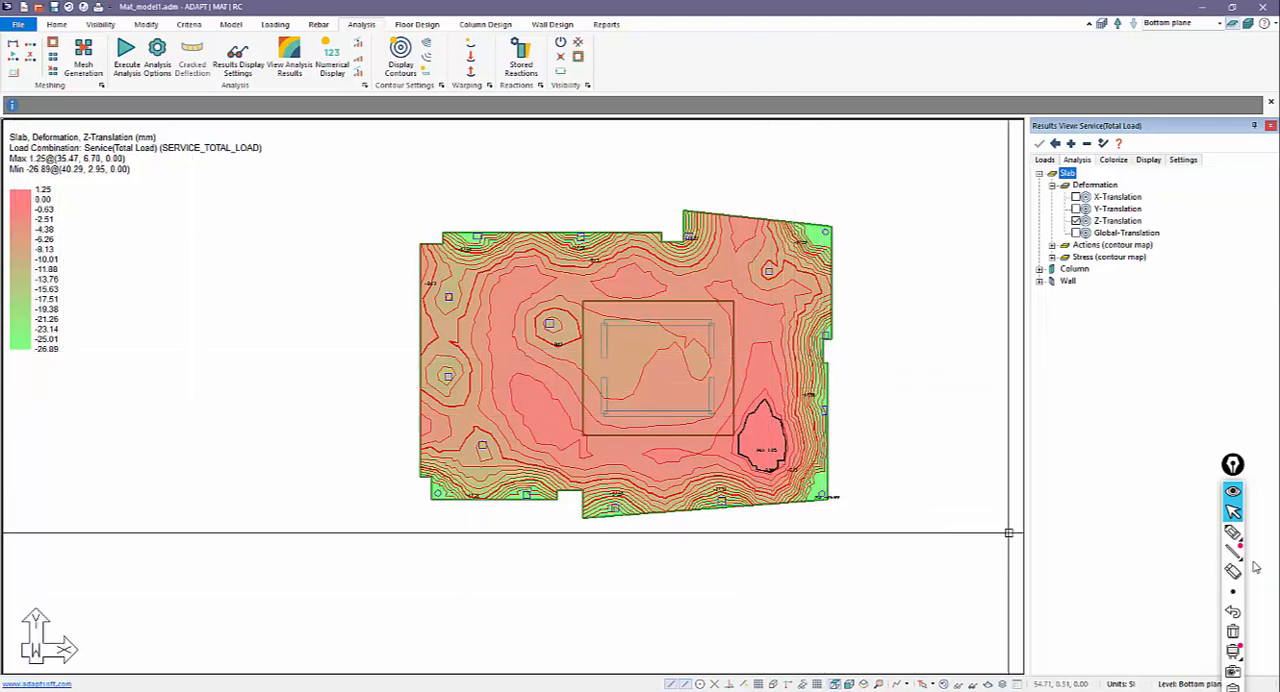
left_click(1232, 532)
mouse_move(808, 511)
left_mouse_down()
mouse_move(870, 470)
mouse_move(811, 454)
mouse_move(805, 511)
left_mouse_up()
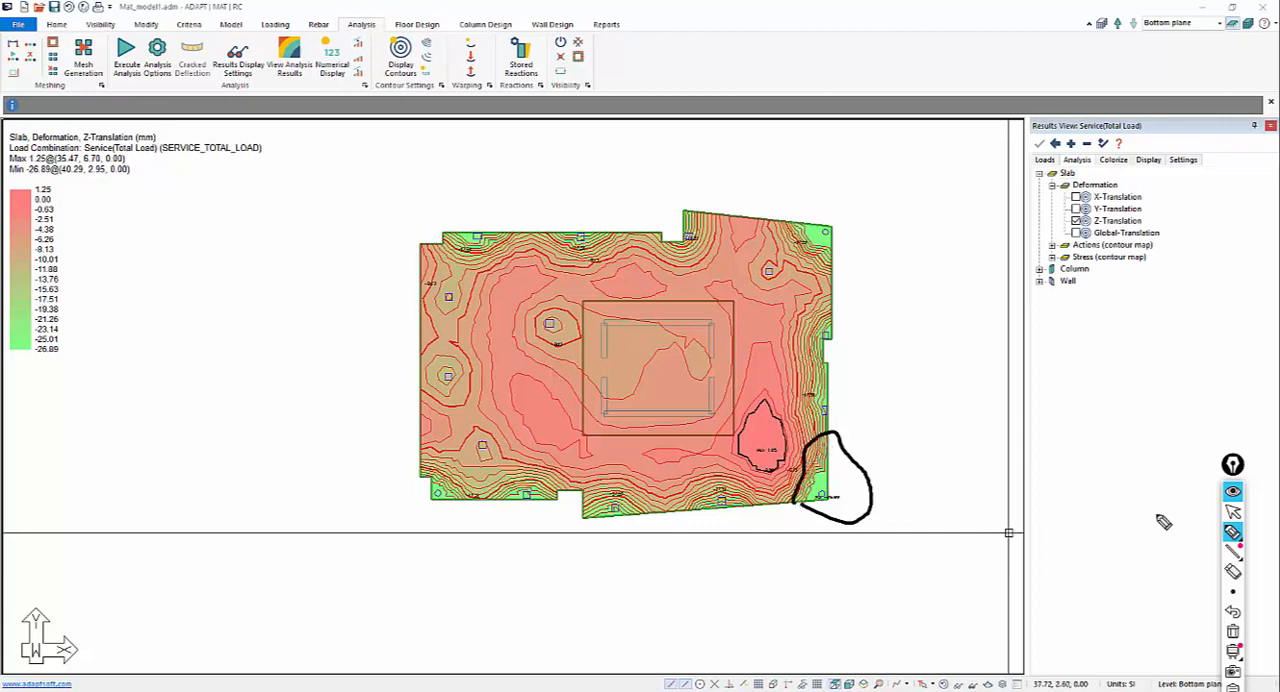
left_click(1232, 511)
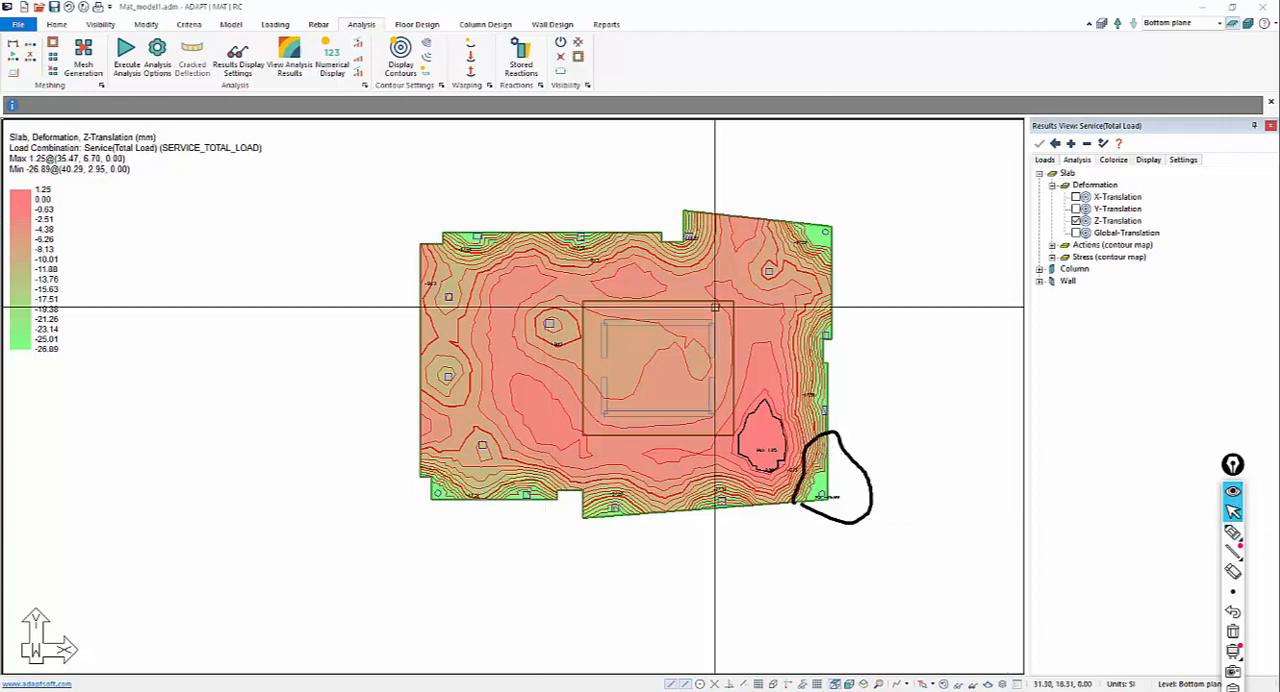
Set the contour color range to Fixed Range, apply it to the slab's Z-Translation plot, and clear the pen markup.
left_click(1181, 160)
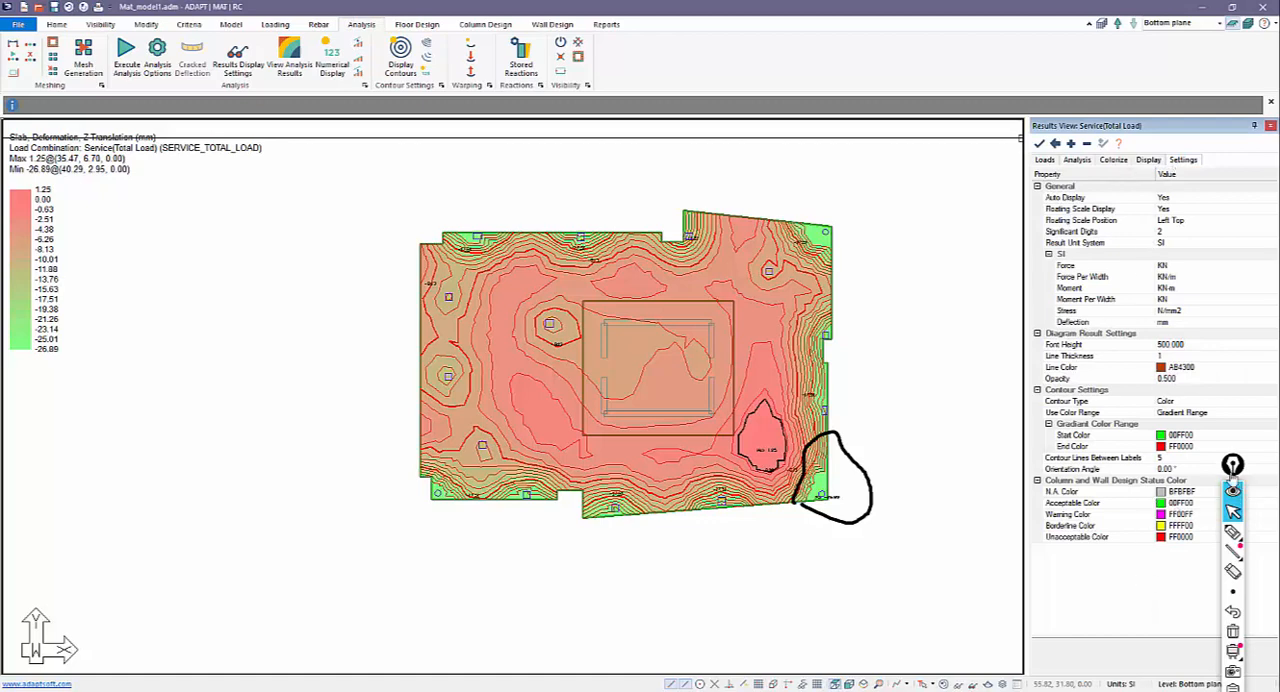
left_click_drag(1232, 466, 979, 513)
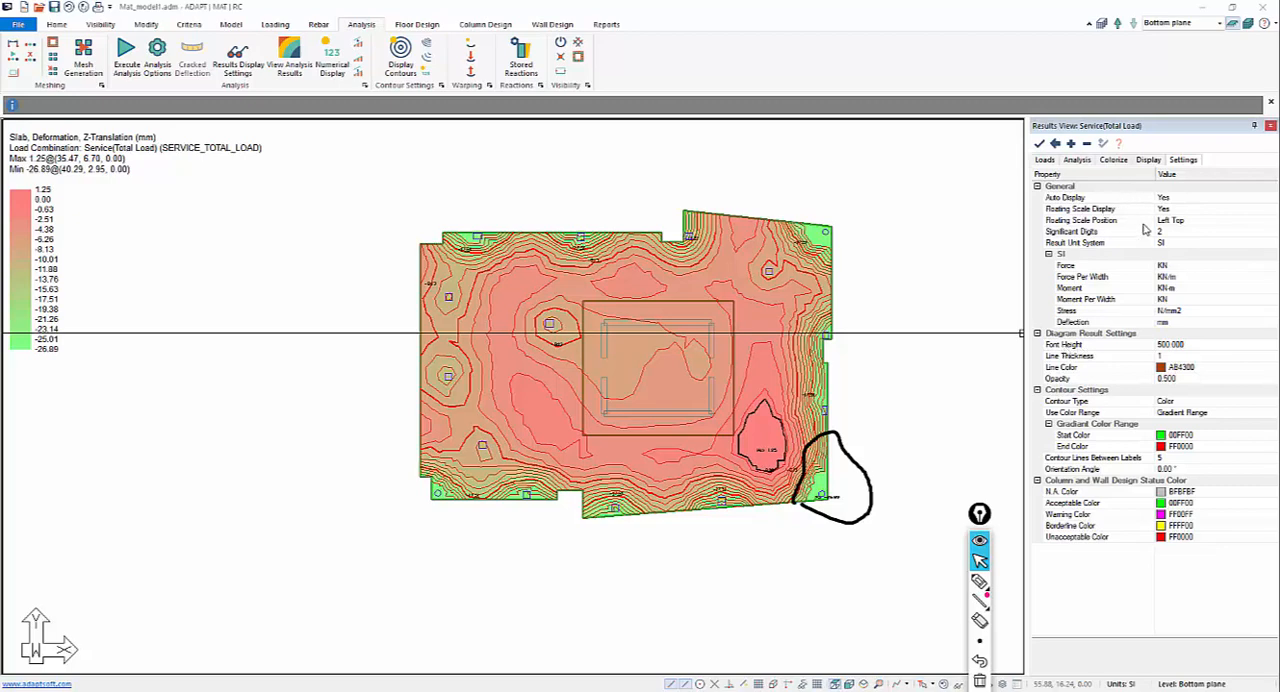
left_click(1242, 412)
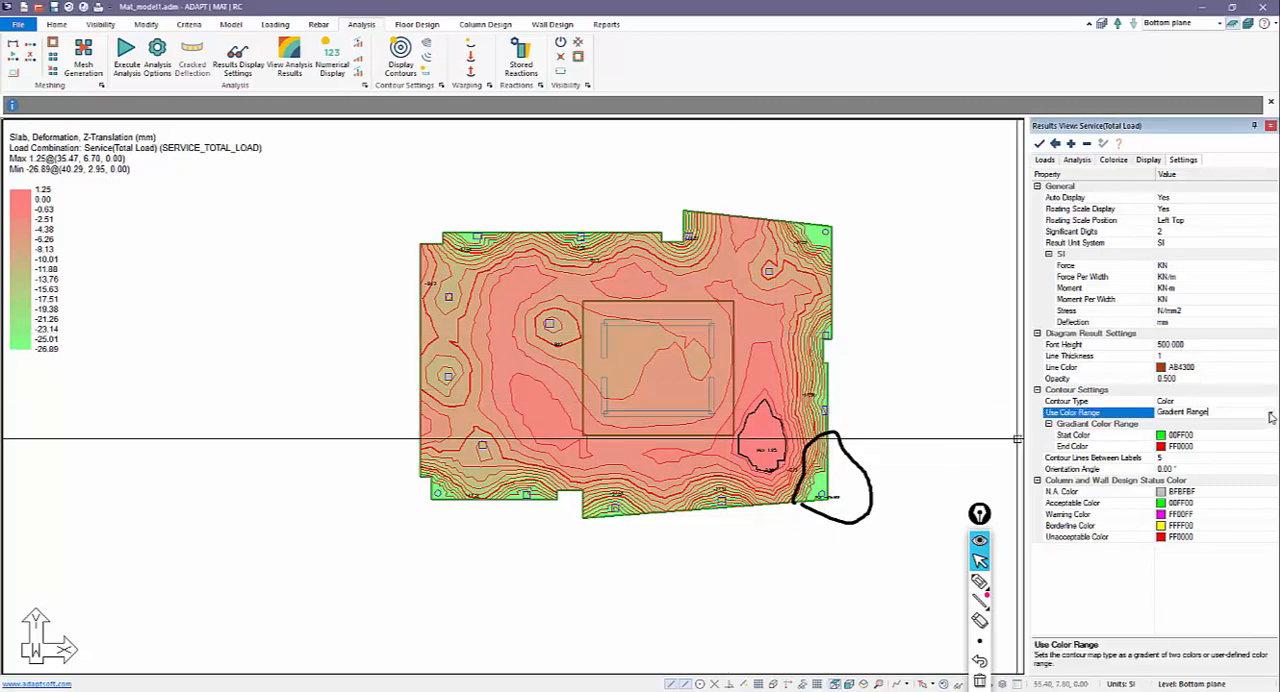
left_click(1262, 413)
left_click(1185, 435)
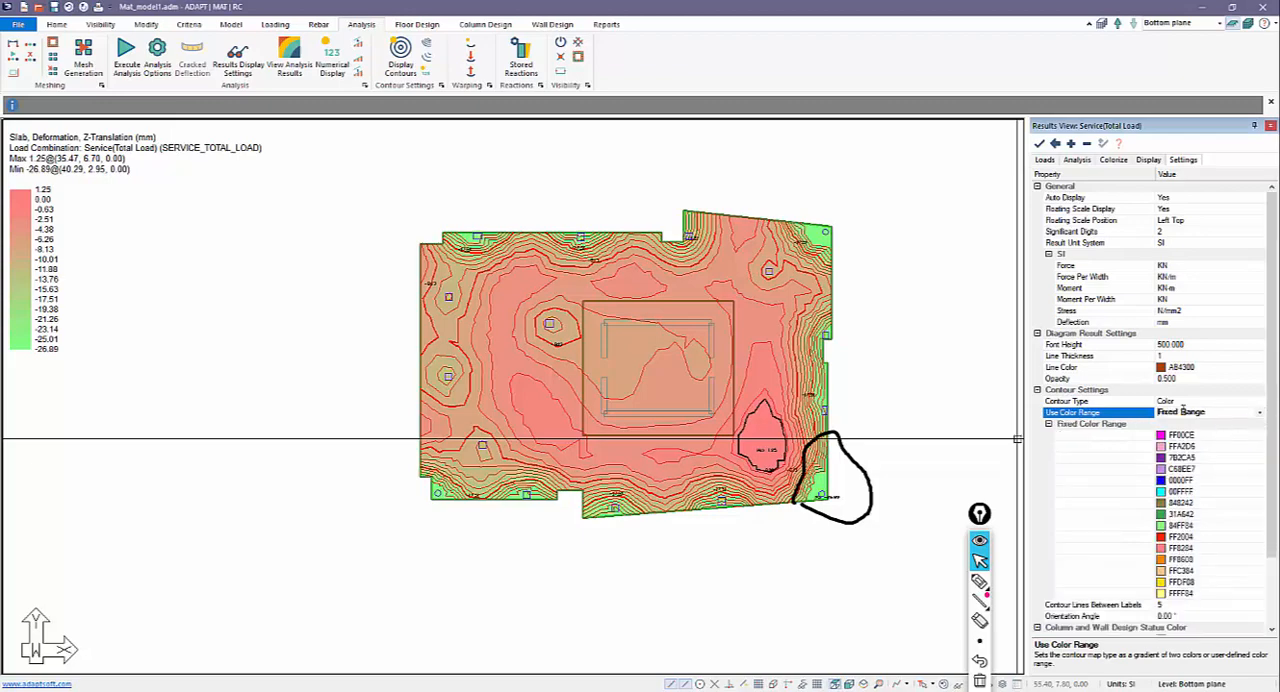
left_click(1039, 143)
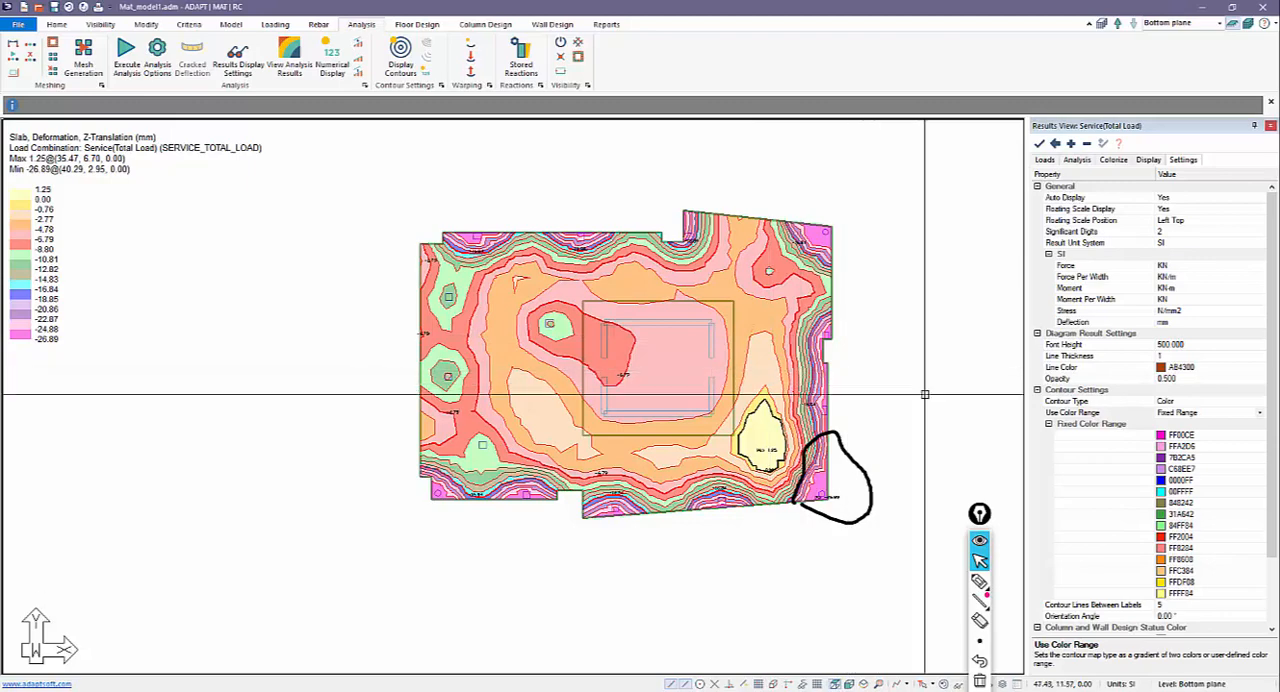
left_click_drag(979, 515, 944, 376)
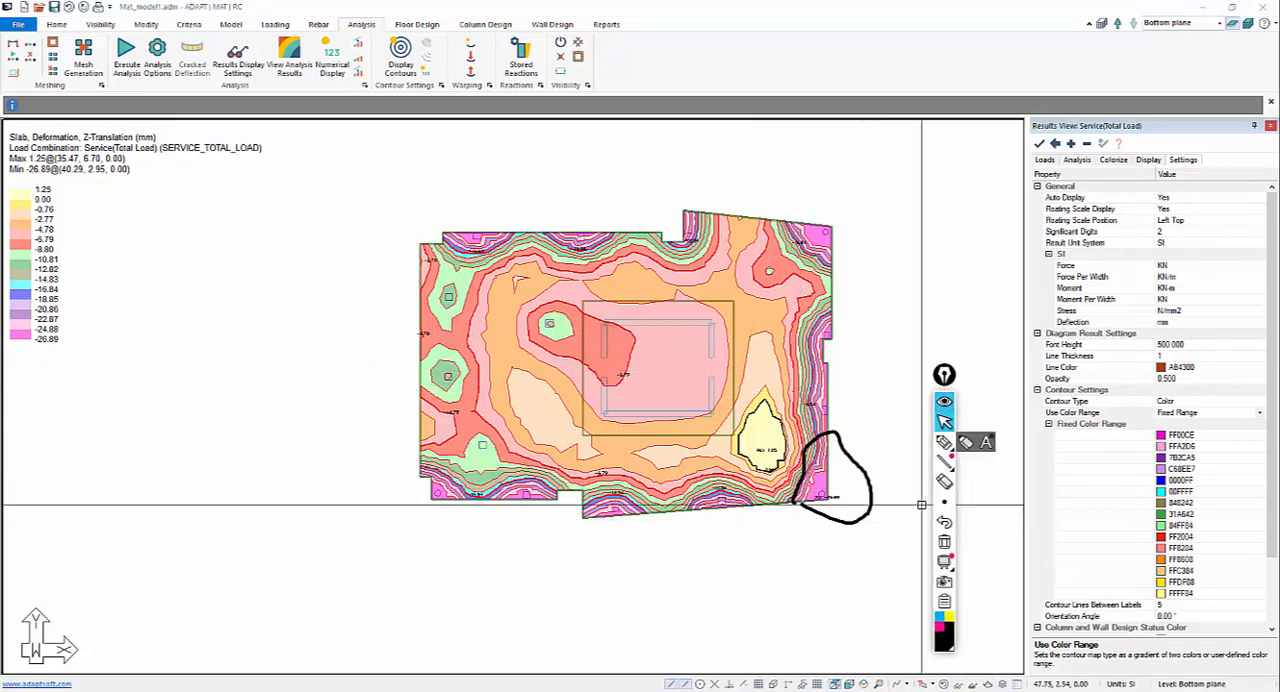
left_click(944, 541)
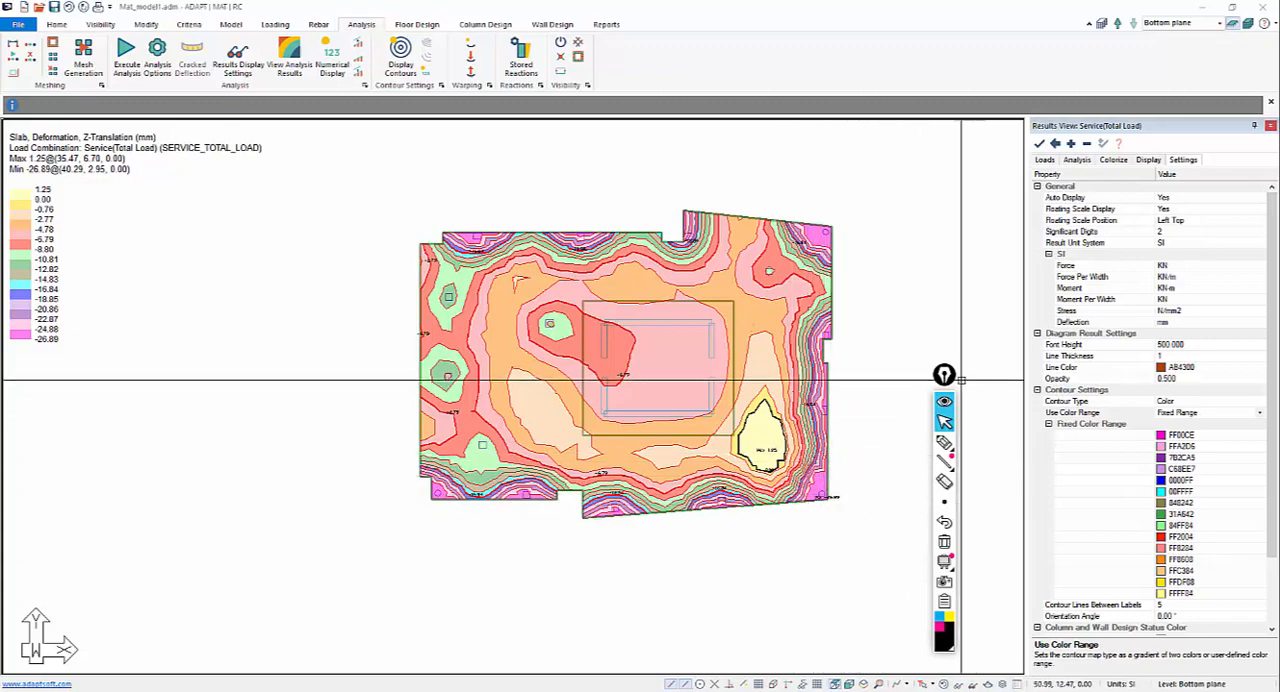
Examine the slab's soil pressure stress contour for the Service(Total Load) combination.
left_click(1077, 161)
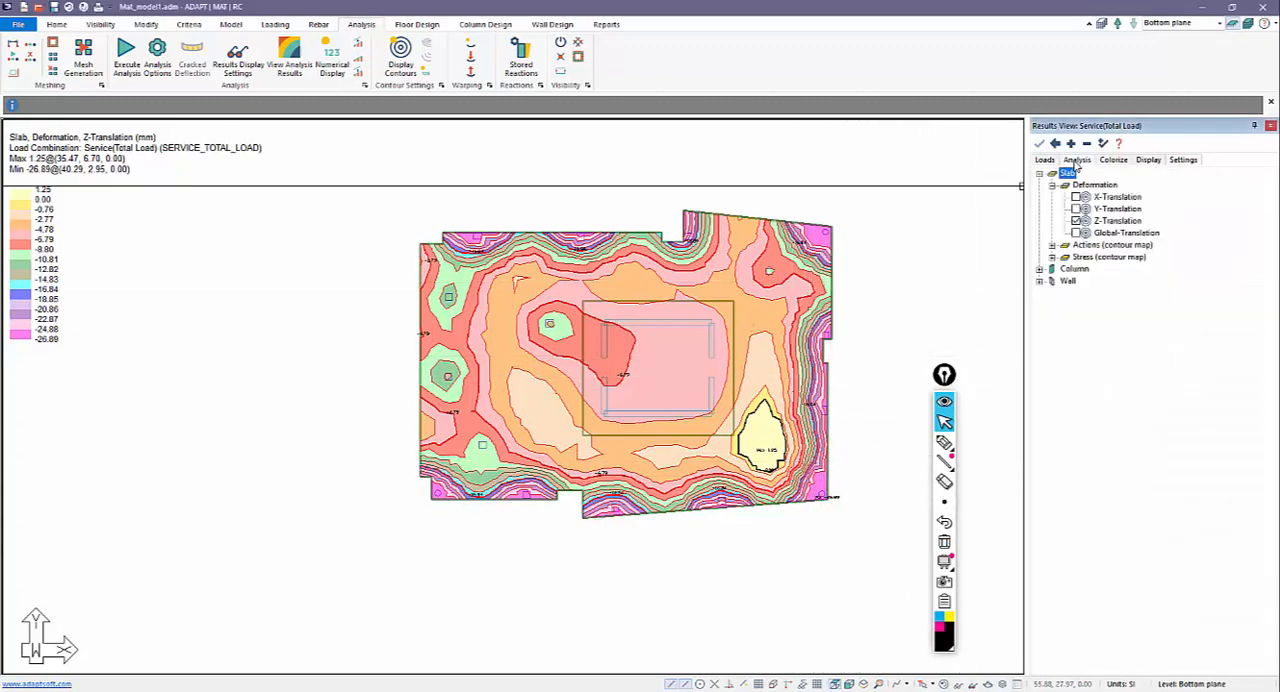
left_click(1052, 257)
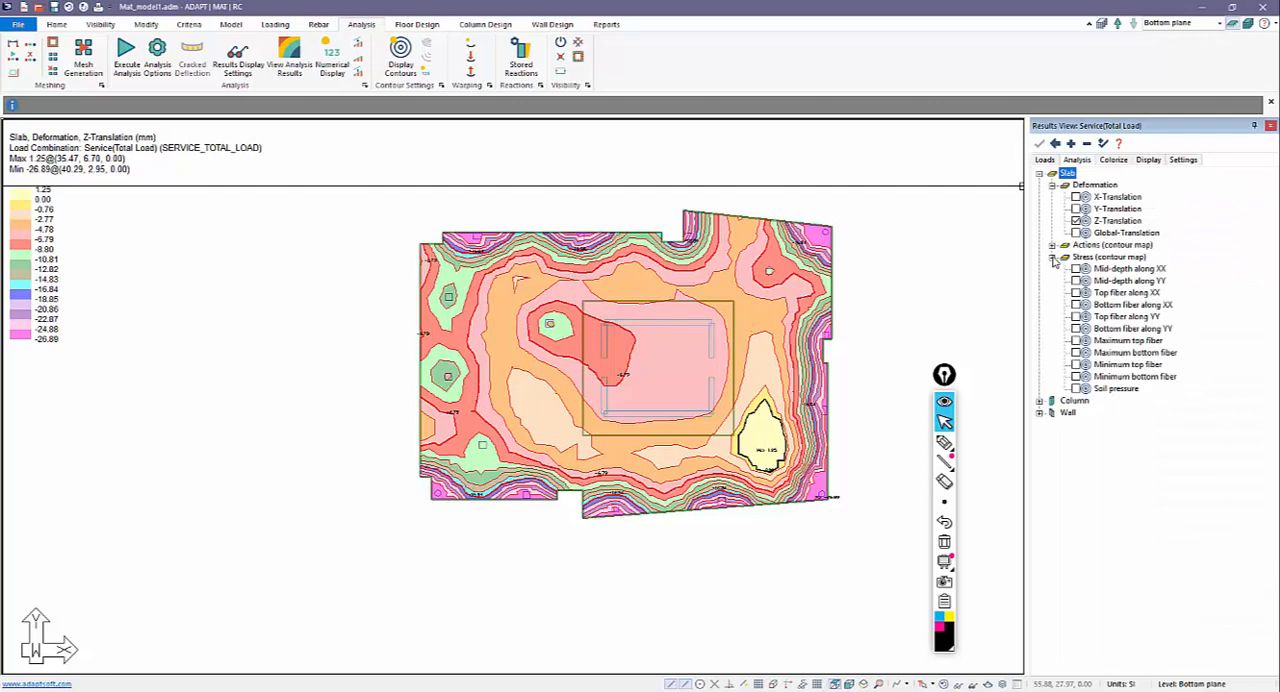
left_click(1076, 388)
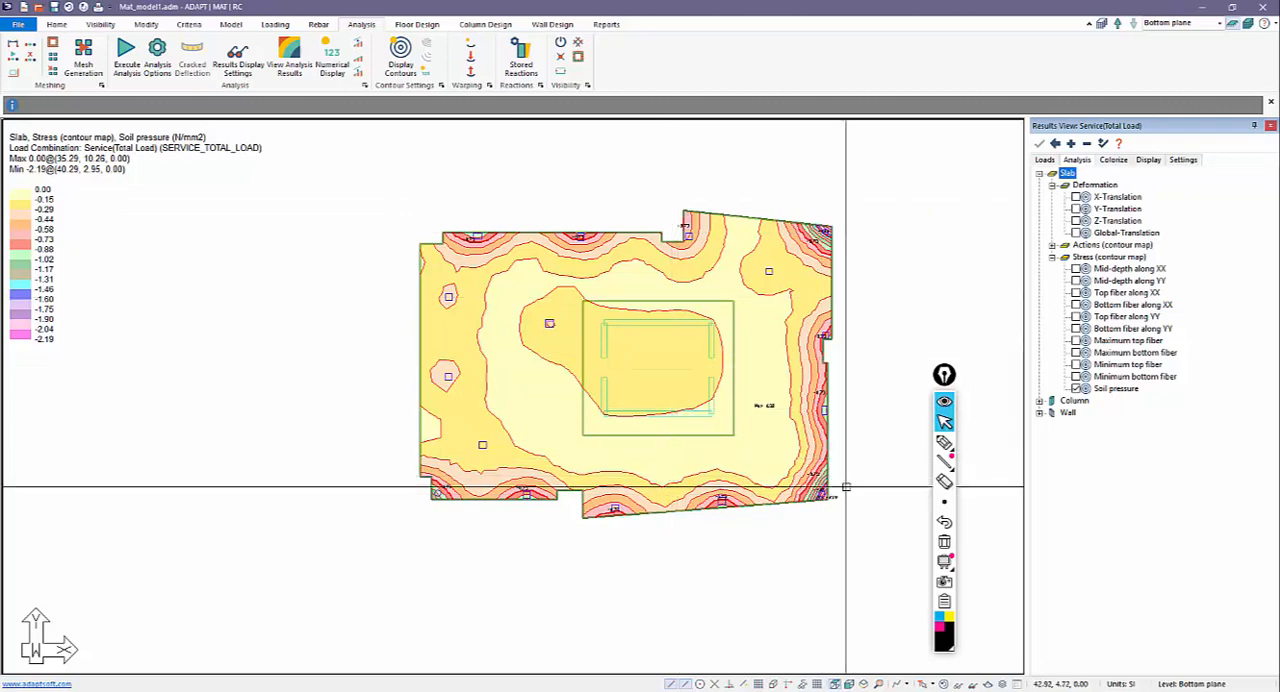
middle_click_drag(756, 565, 723, 570)
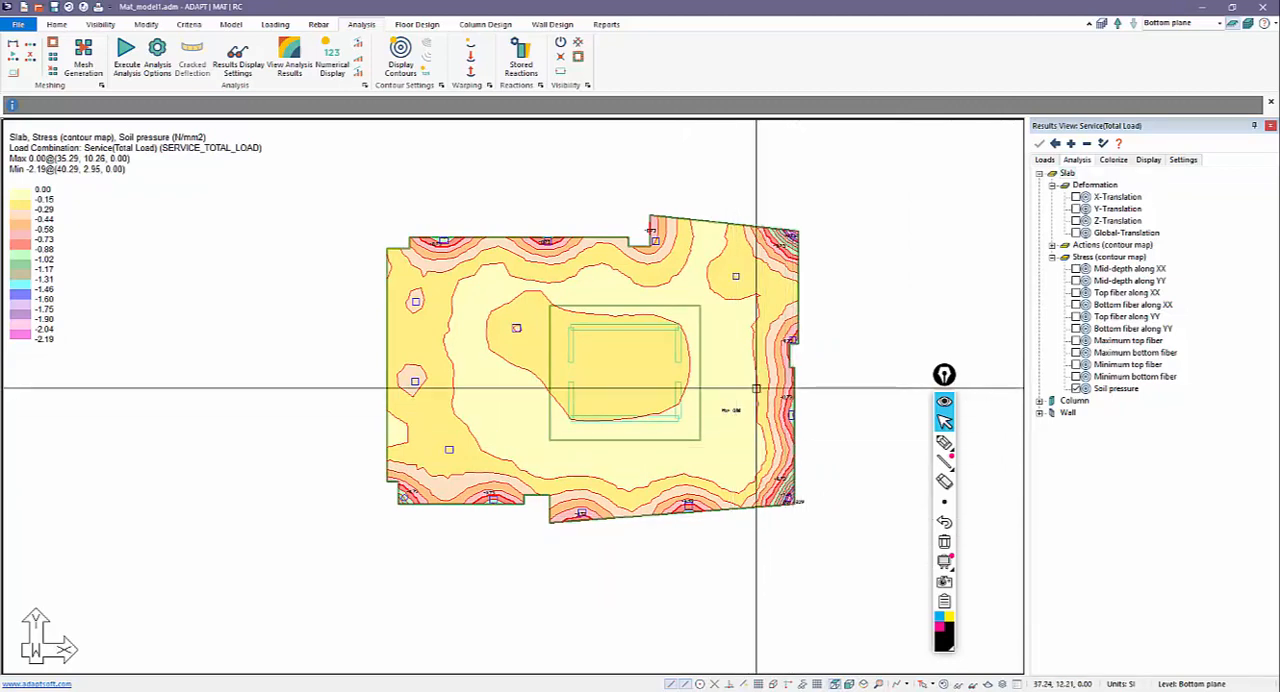
Switch the slab results back to Z-Translation and view the contour warped on the rendered 3D model.
left_click(1085, 221)
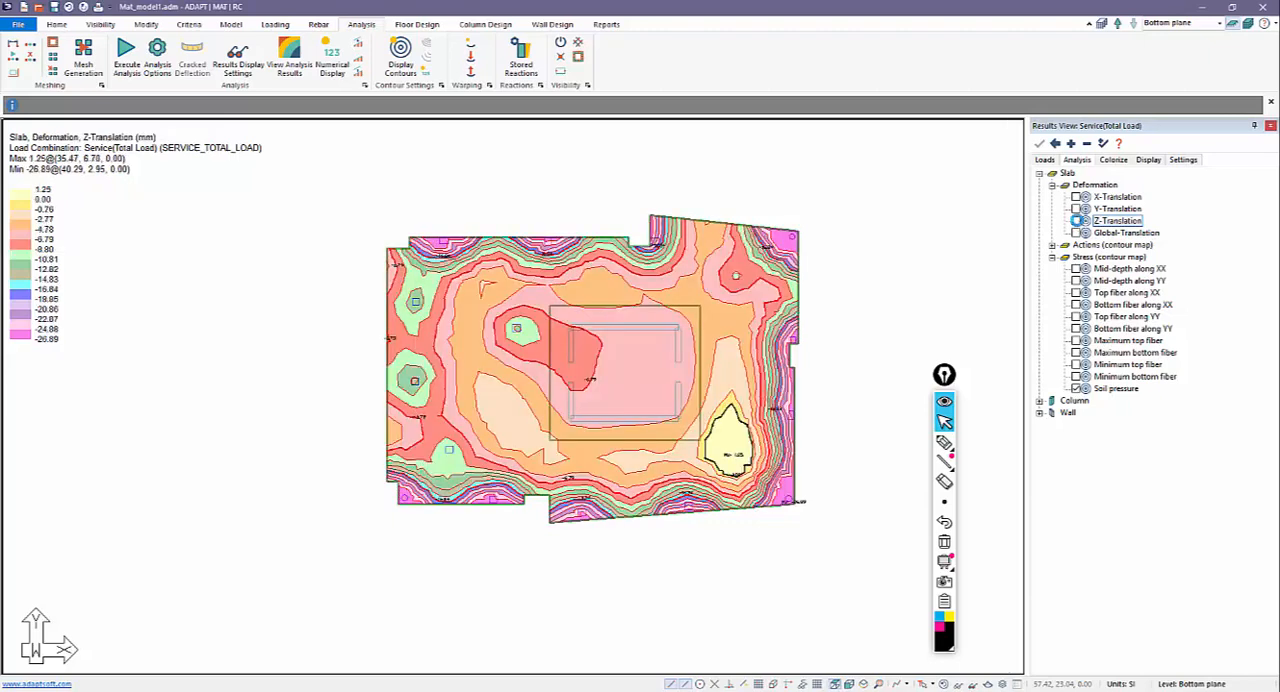
left_click(1069, 174)
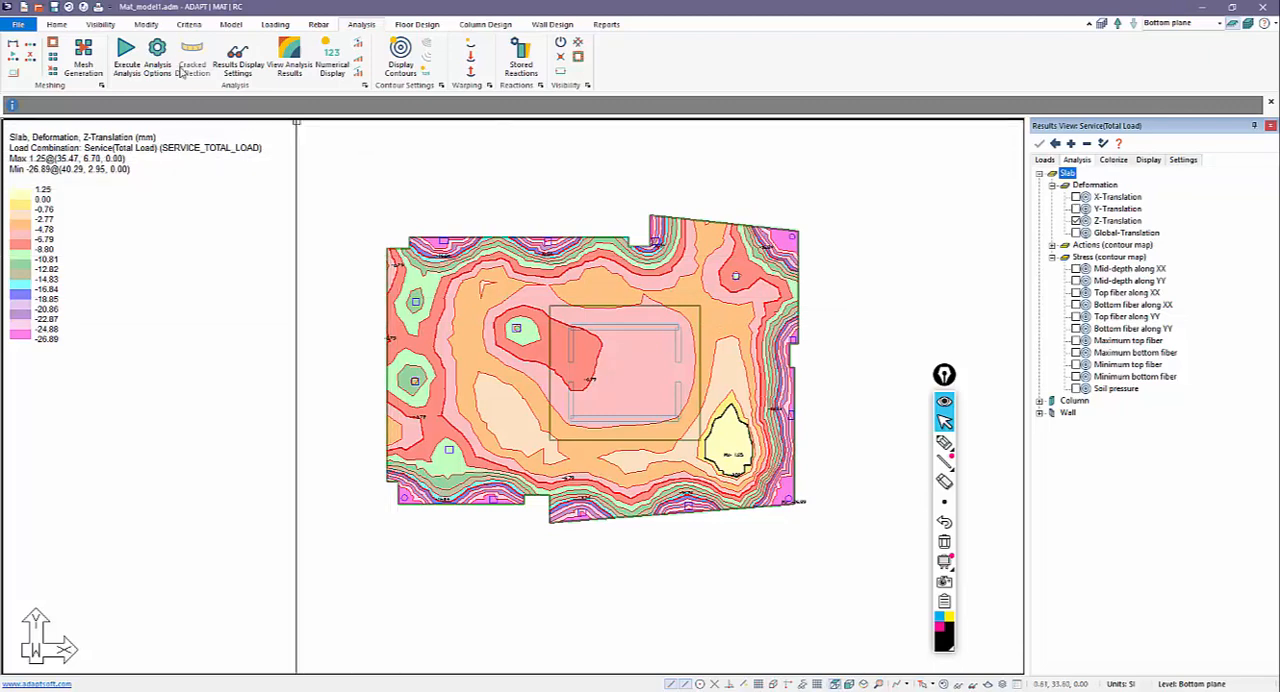
left_click(100, 24)
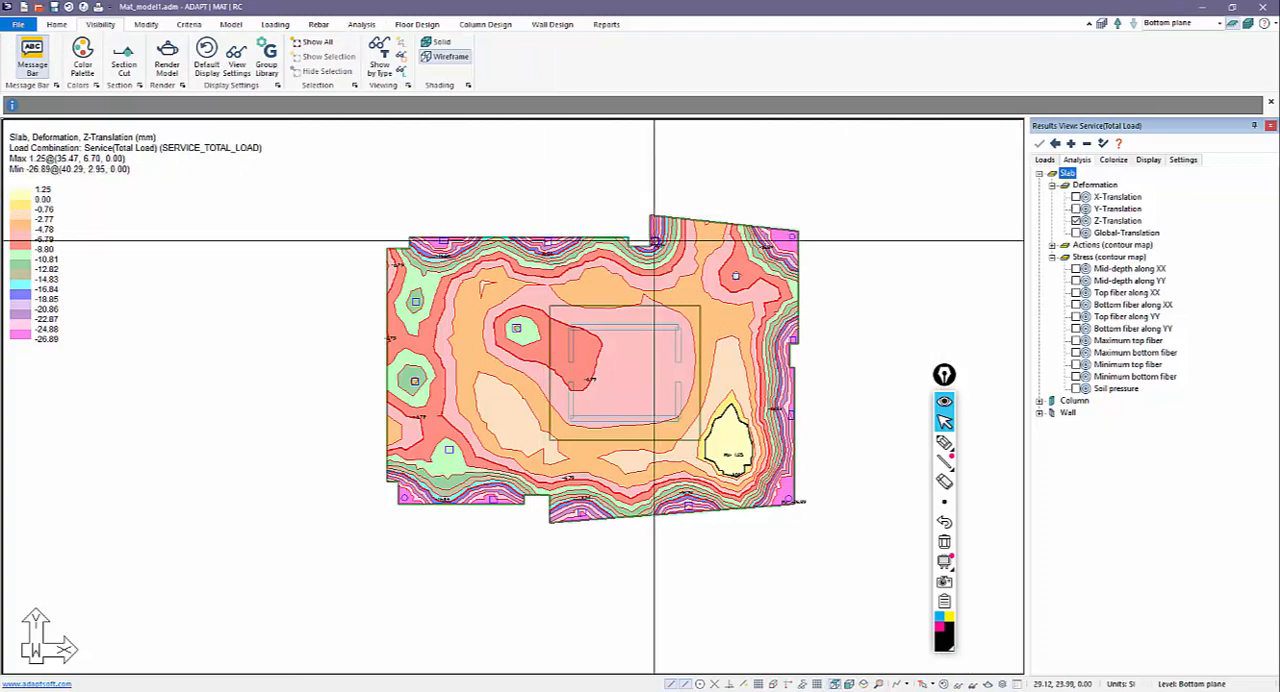
left_click(167, 66)
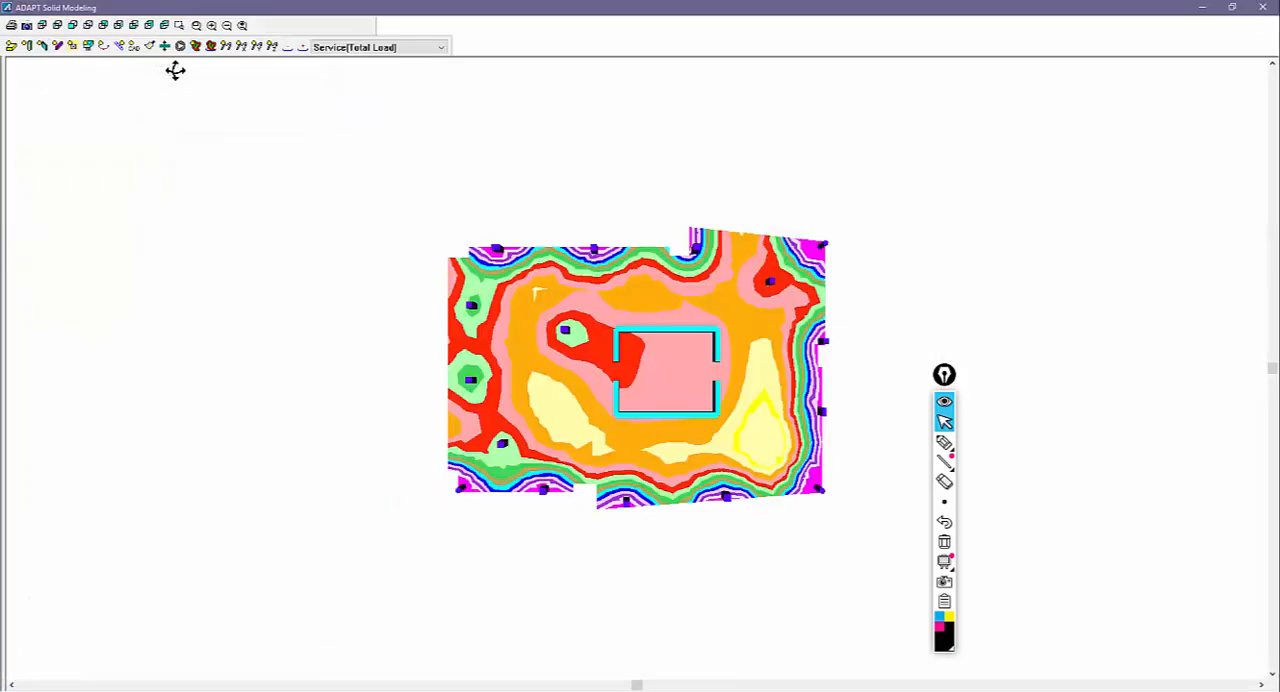
left_click_drag(322, 268, 243, 214)
left_click(210, 50)
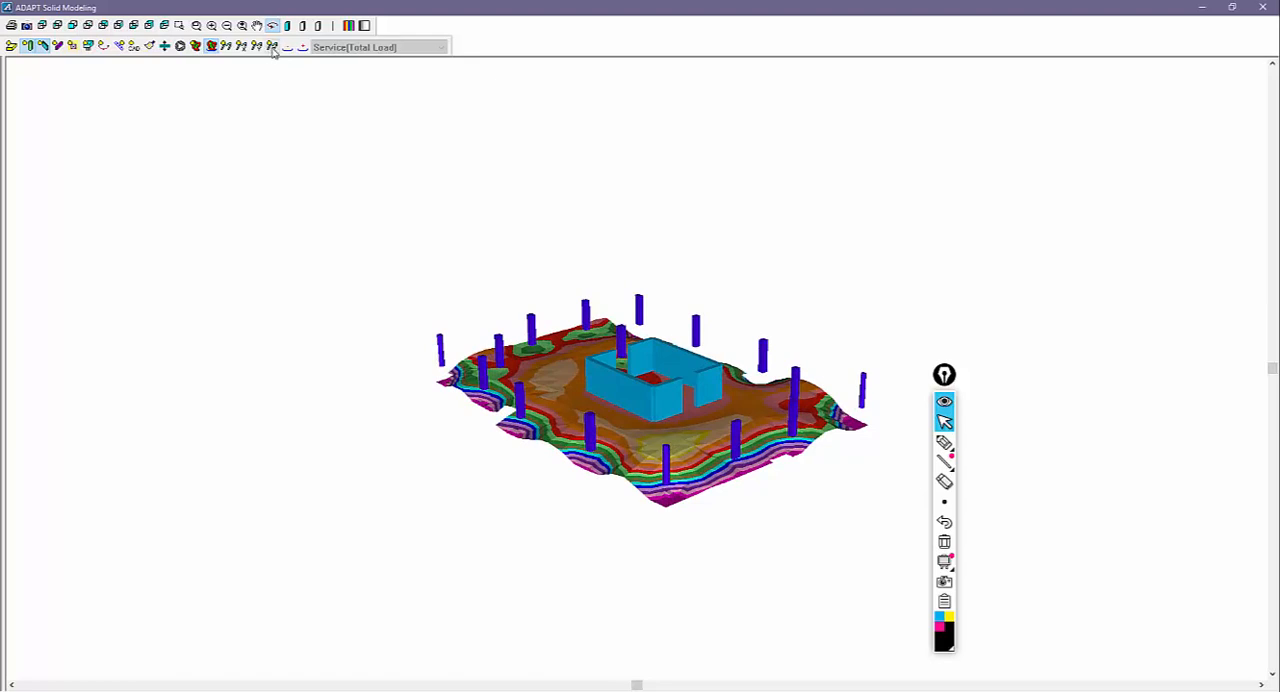
Inspect the solid deformed shape of the mat, columns and walls in 3D for Service(Total Load), and close the 3D viewer.
left_click(272, 47)
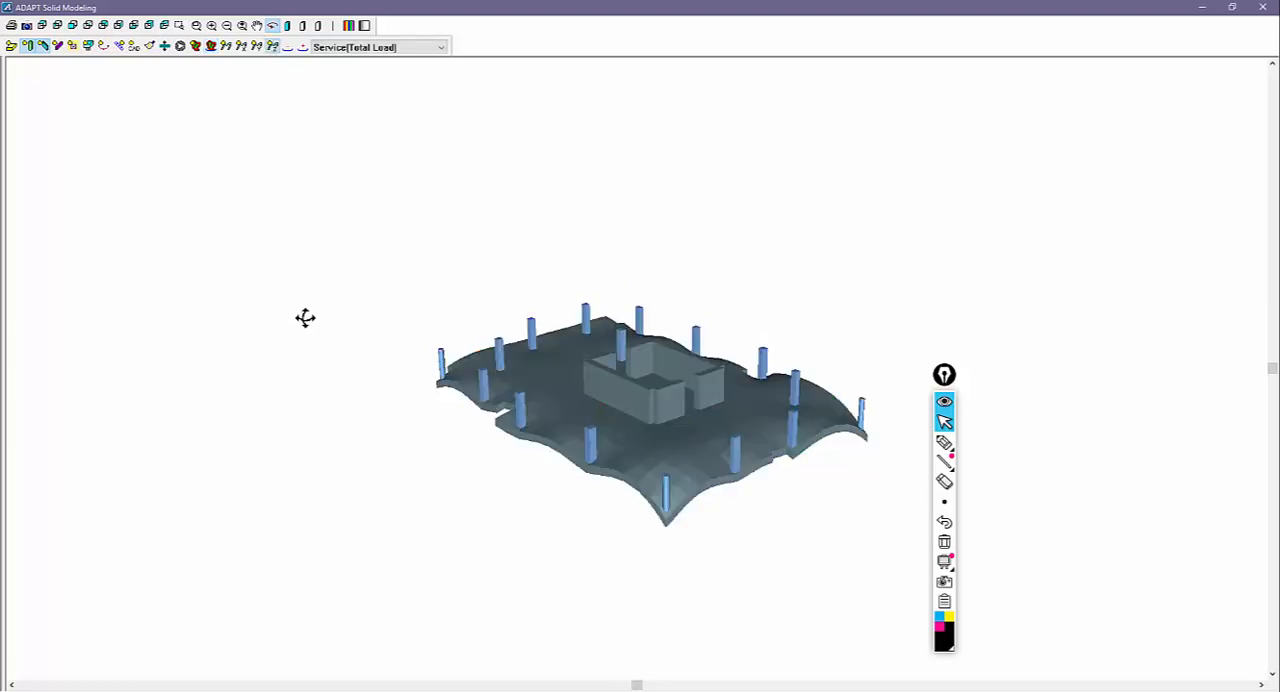
left_click_drag(305, 318, 724, 523)
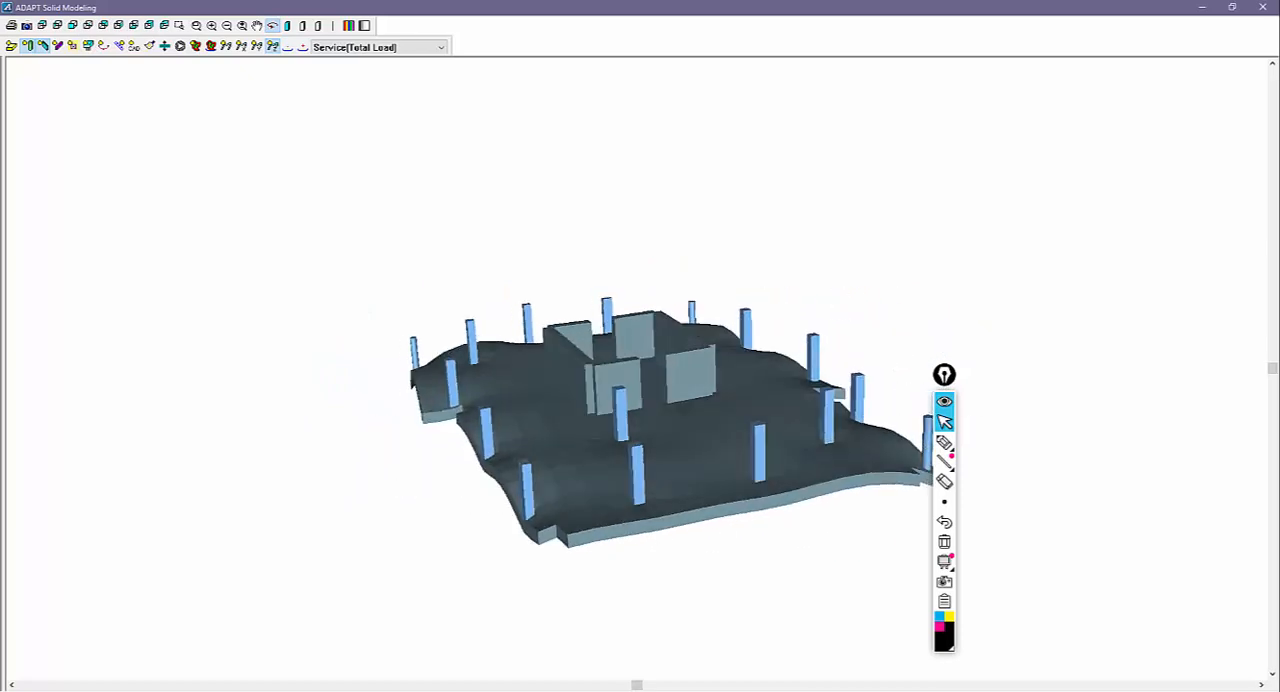
left_click(1263, 7)
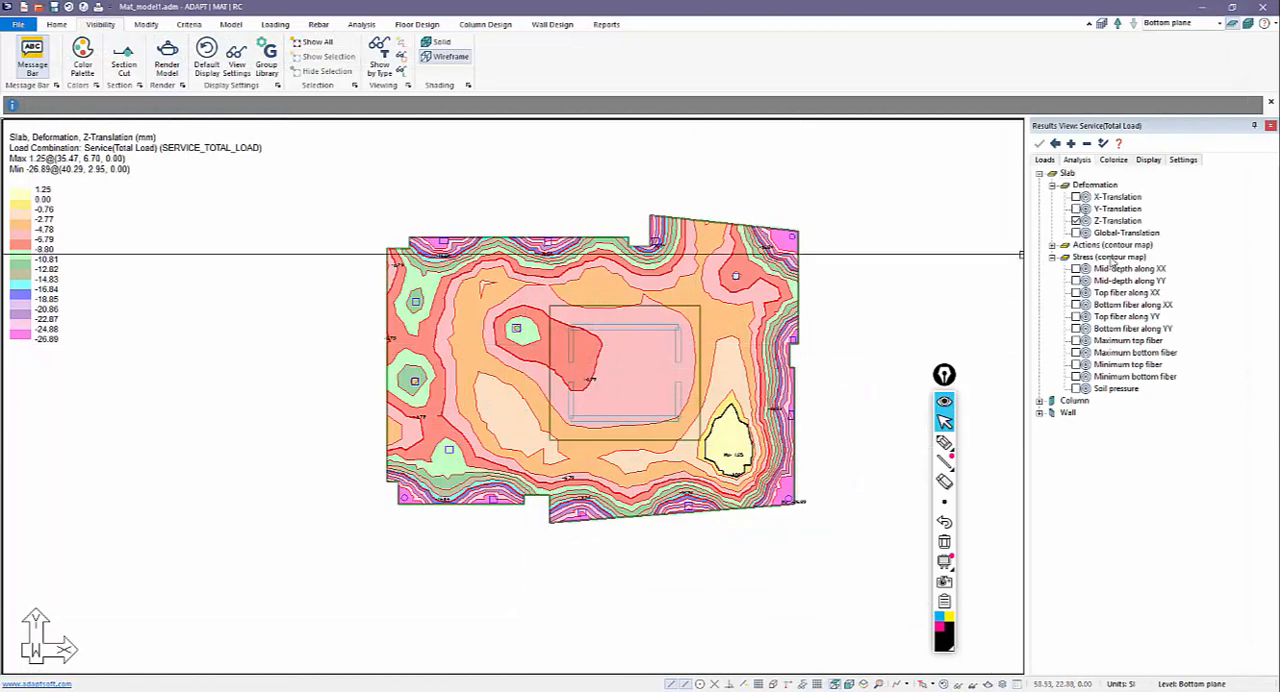
Review the minimum and maximum display range filter of the Z-Translation contour, and reset it to the actual range.
double_click(1117, 221)
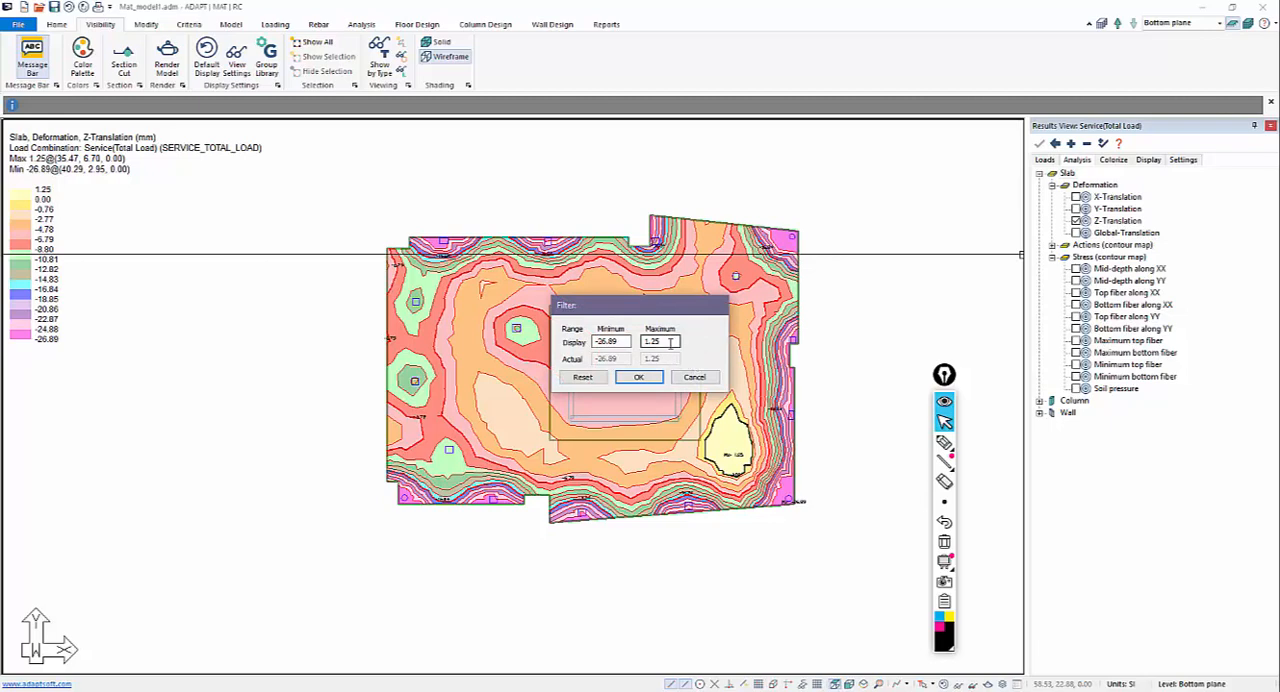
double_click(662, 341)
left_click(578, 379)
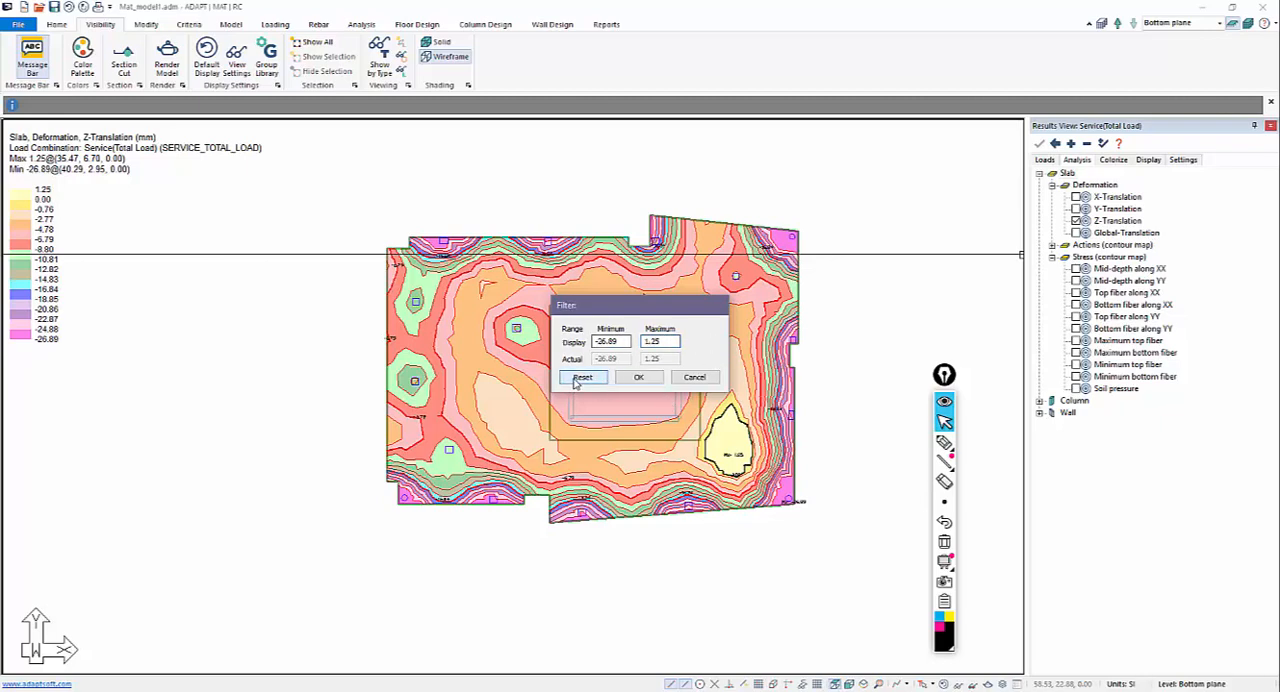
left_click(638, 378)
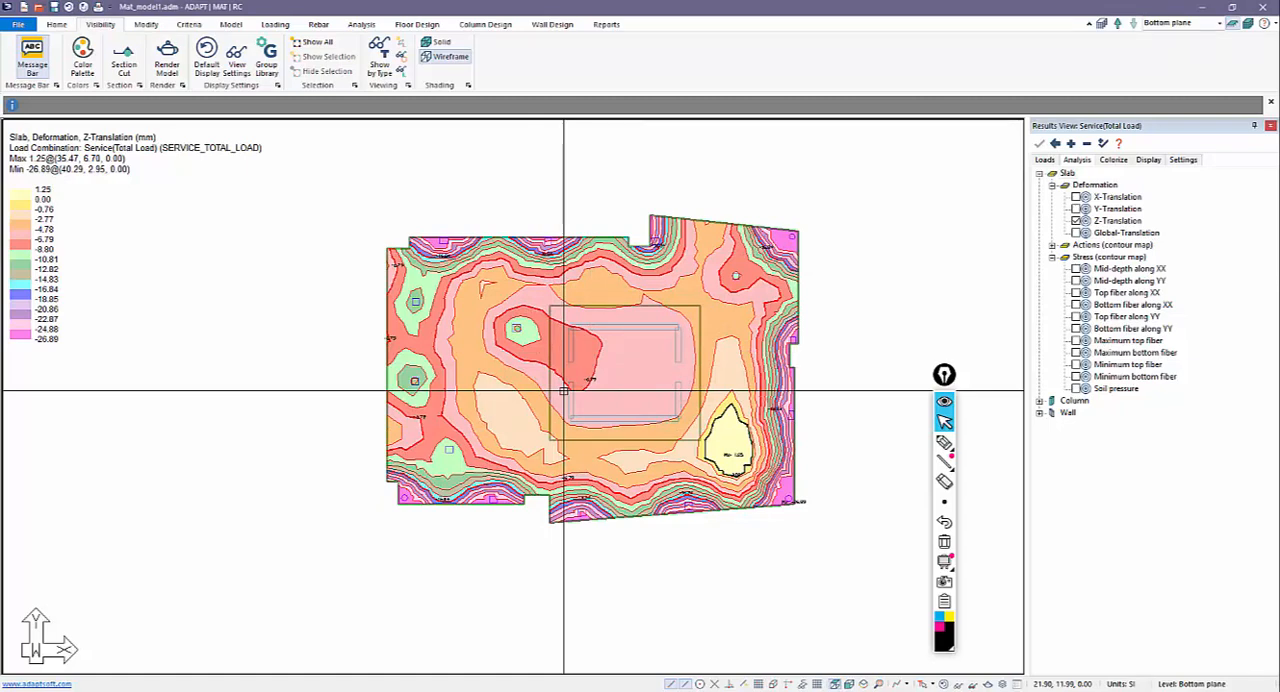
right_click(1107, 225)
left_click(597, 378)
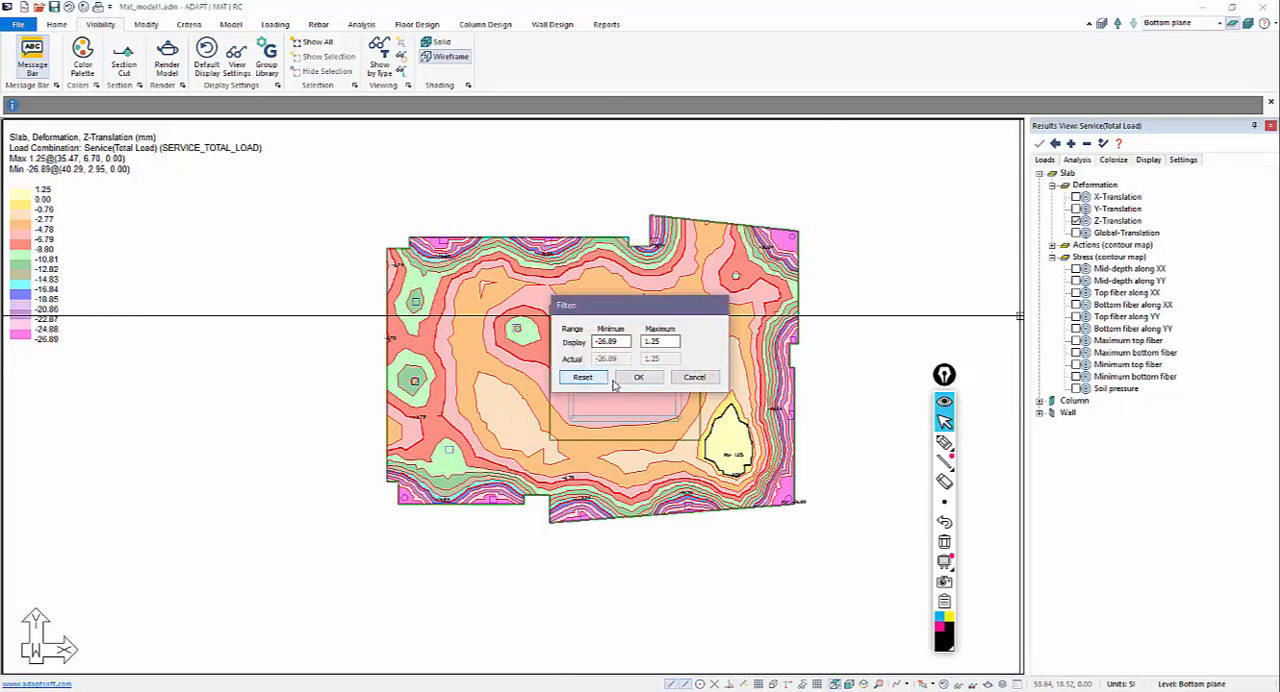
left_click(636, 378)
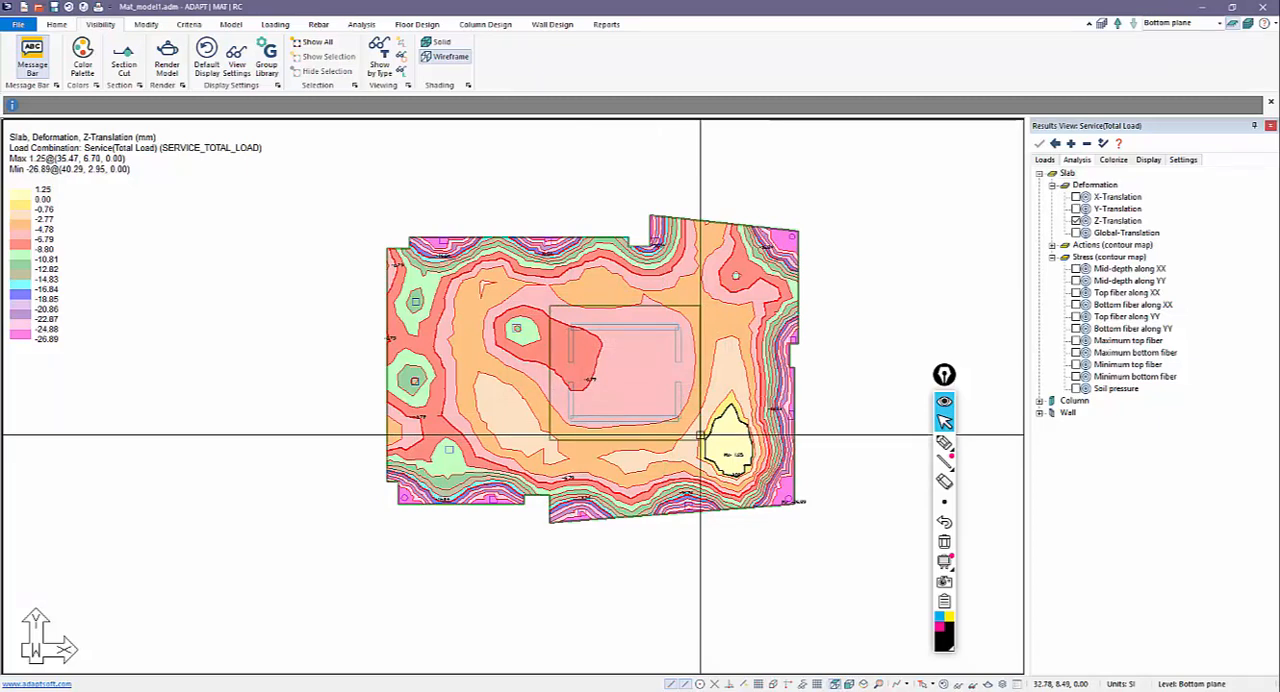
Hide the slab's Z-Translation deformation contour from the plan view.
left_click(1078, 221)
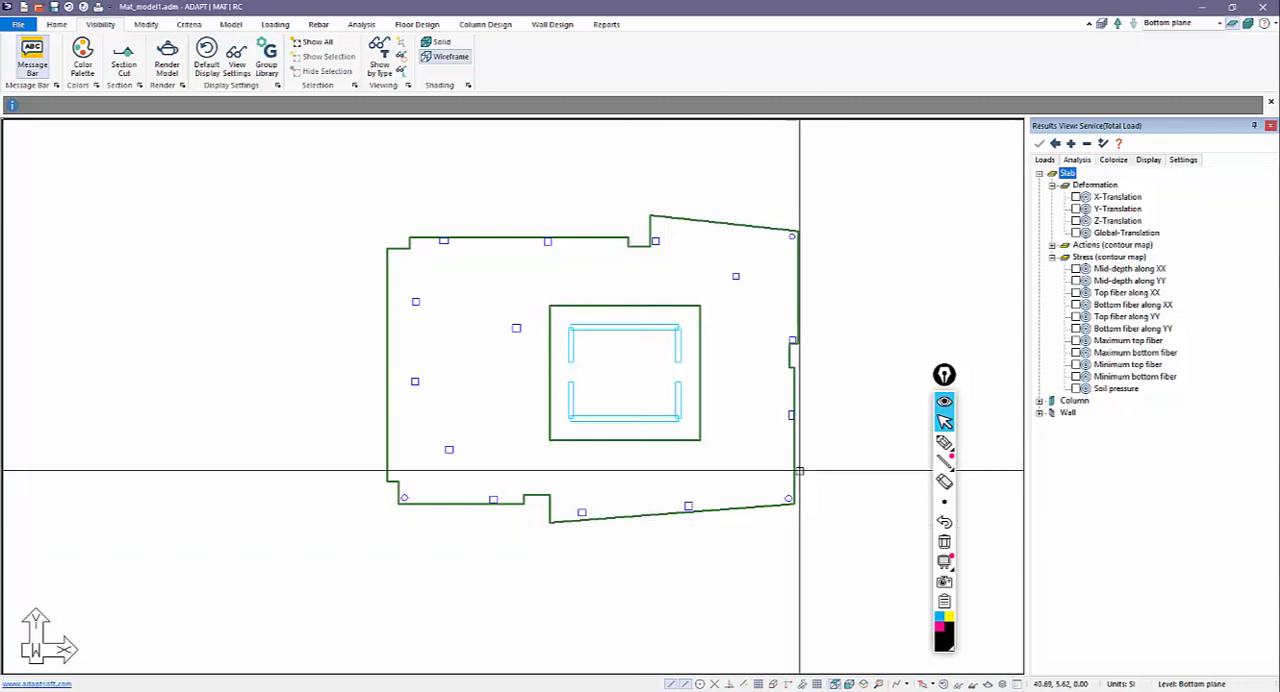
Sketch the column strips in black and the middle strips in pink over the mat plan, and clear all the pen markings.
left_click(944, 441)
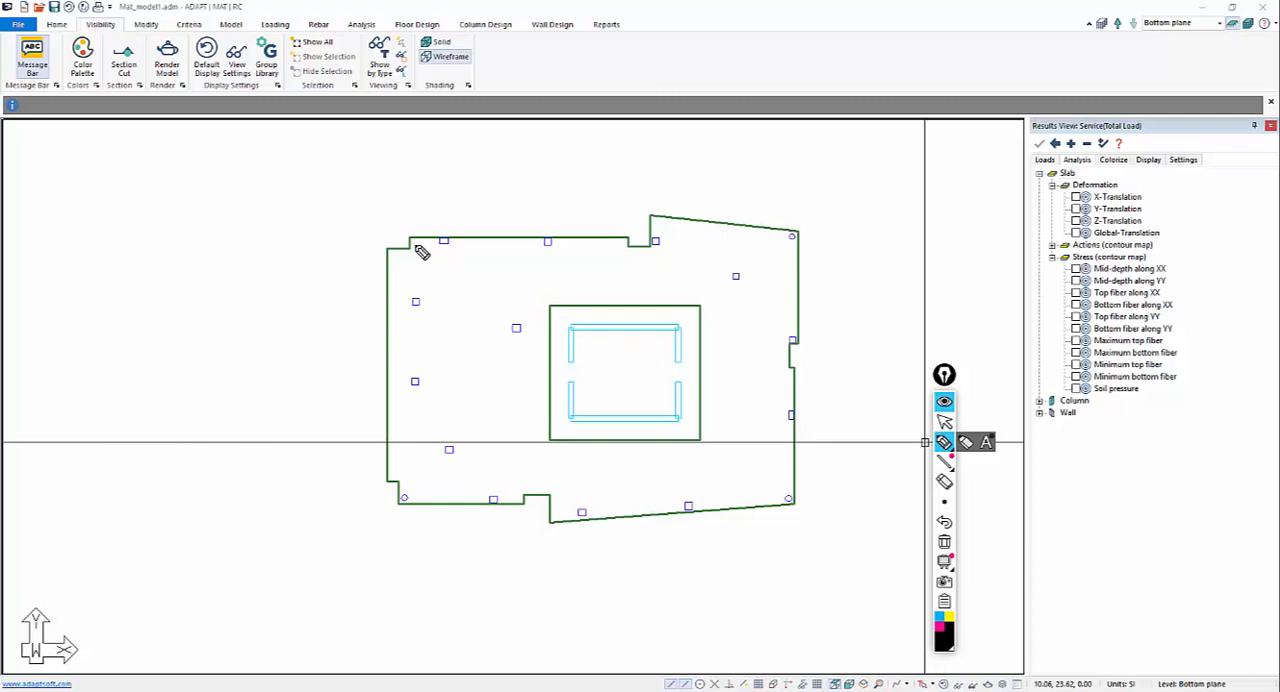
left_click_drag(184, 212, 184, 238)
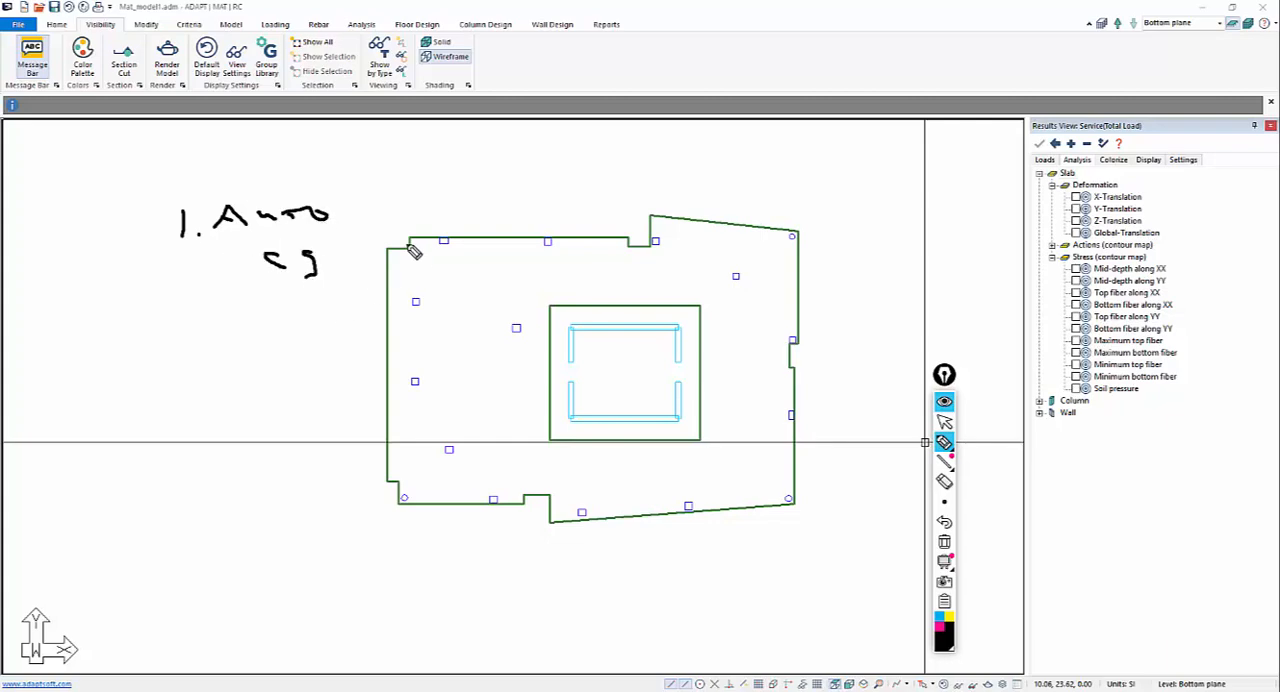
left_click_drag(413, 251, 548, 253)
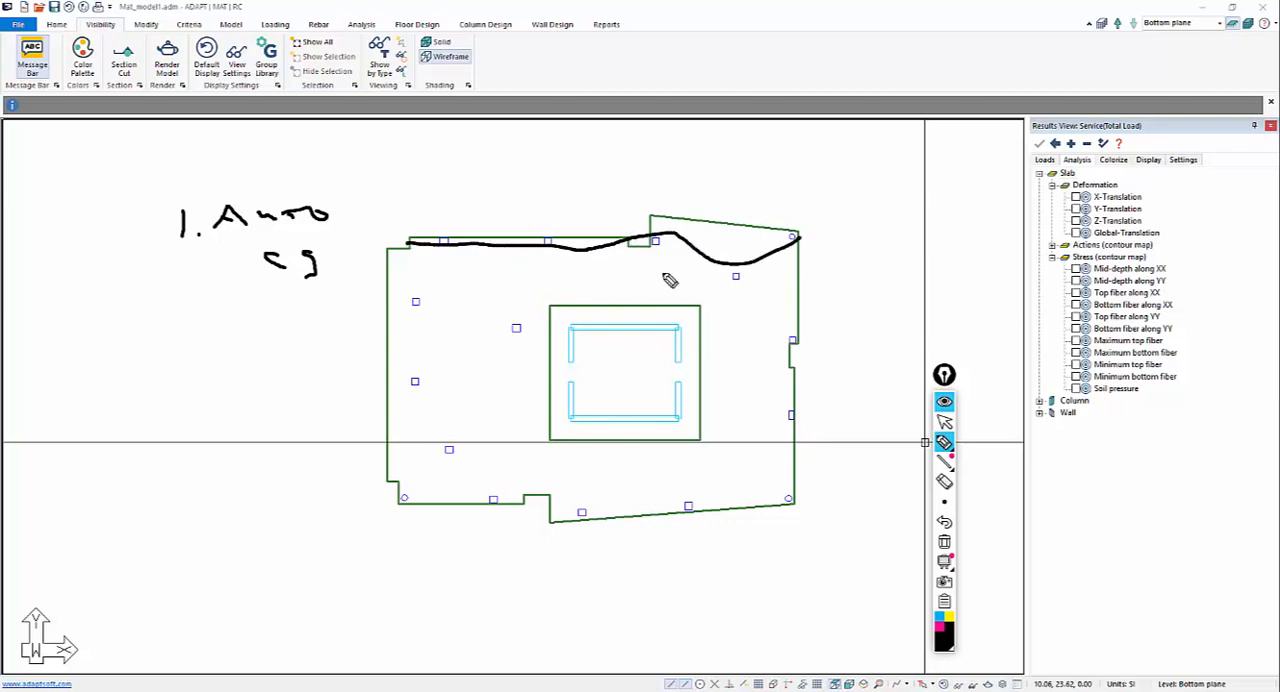
left_click_drag(416, 303, 766, 331)
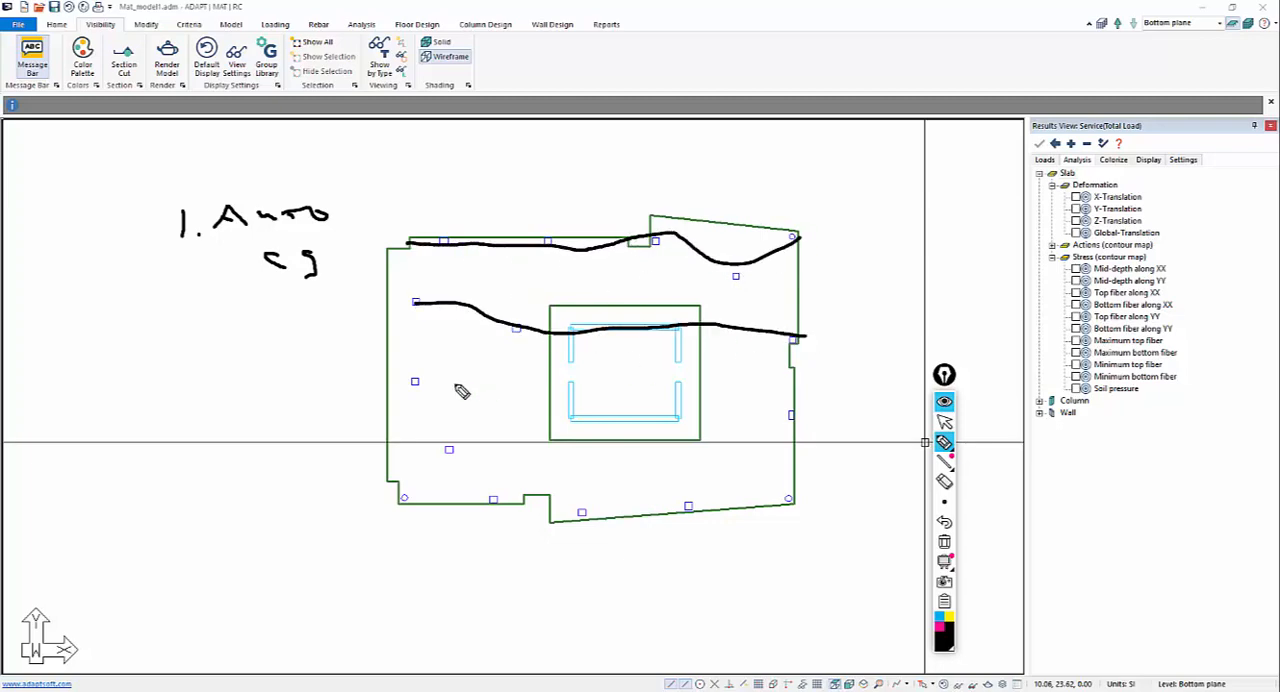
left_click_drag(382, 384, 802, 422)
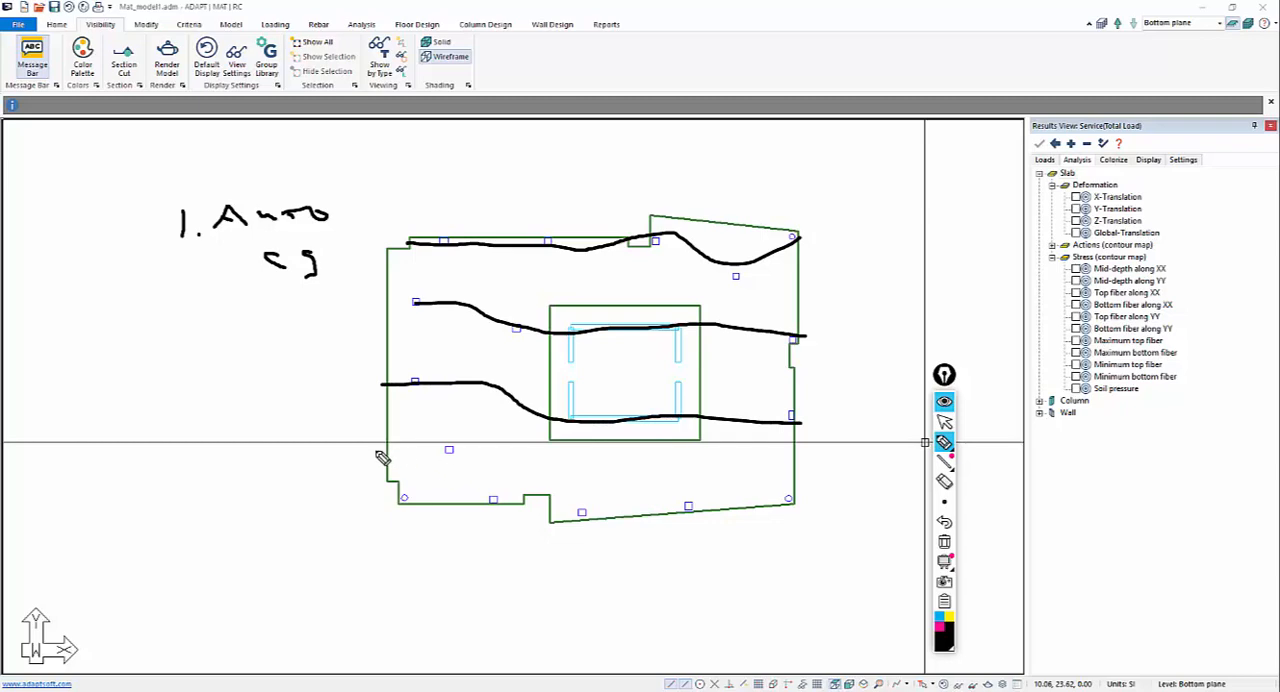
mouse_move(390, 485)
left_mouse_down()
mouse_move(686, 508)
mouse_move(822, 500)
left_mouse_up()
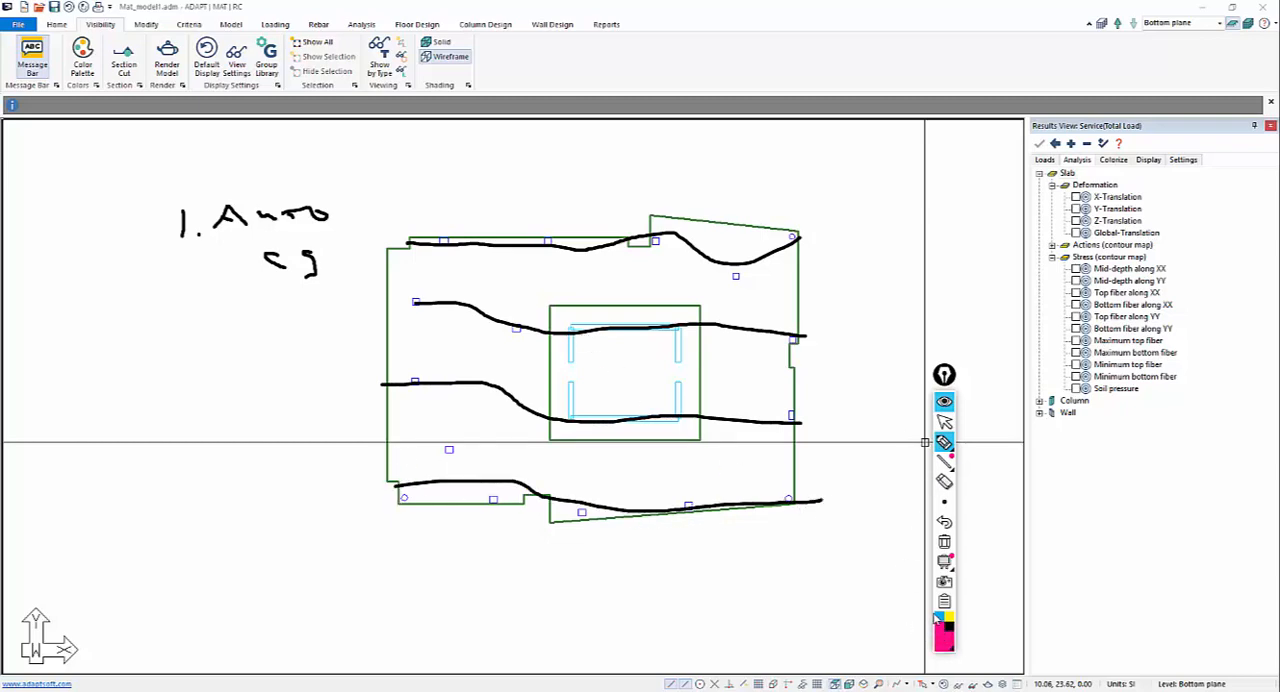
left_click_drag(488, 292, 708, 310)
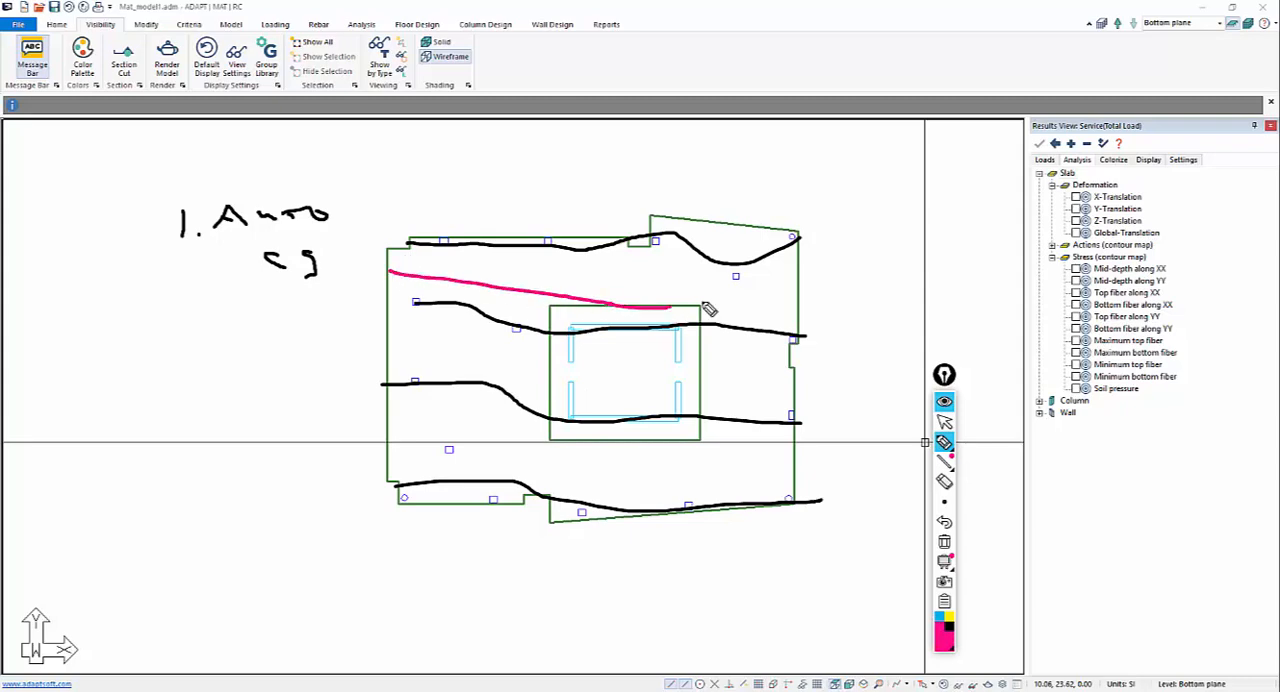
mouse_move(389, 338)
left_mouse_down()
mouse_move(645, 385)
mouse_move(792, 391)
left_mouse_up()
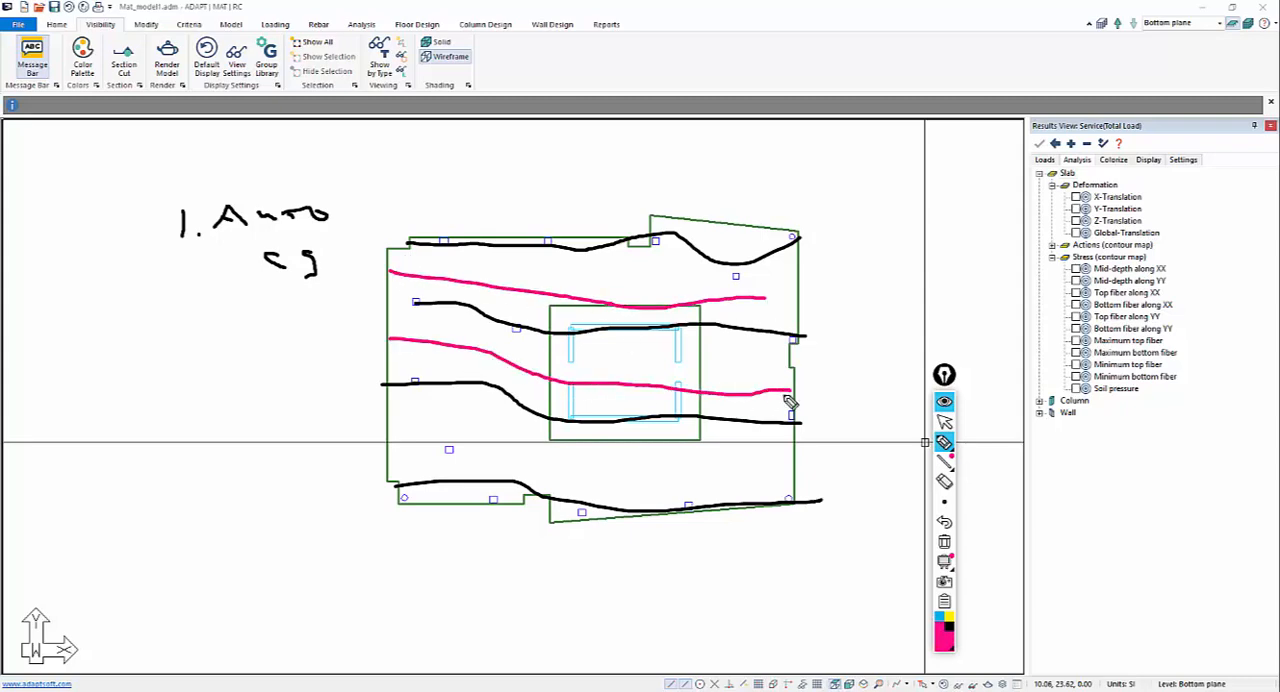
left_click_drag(397, 445, 800, 490)
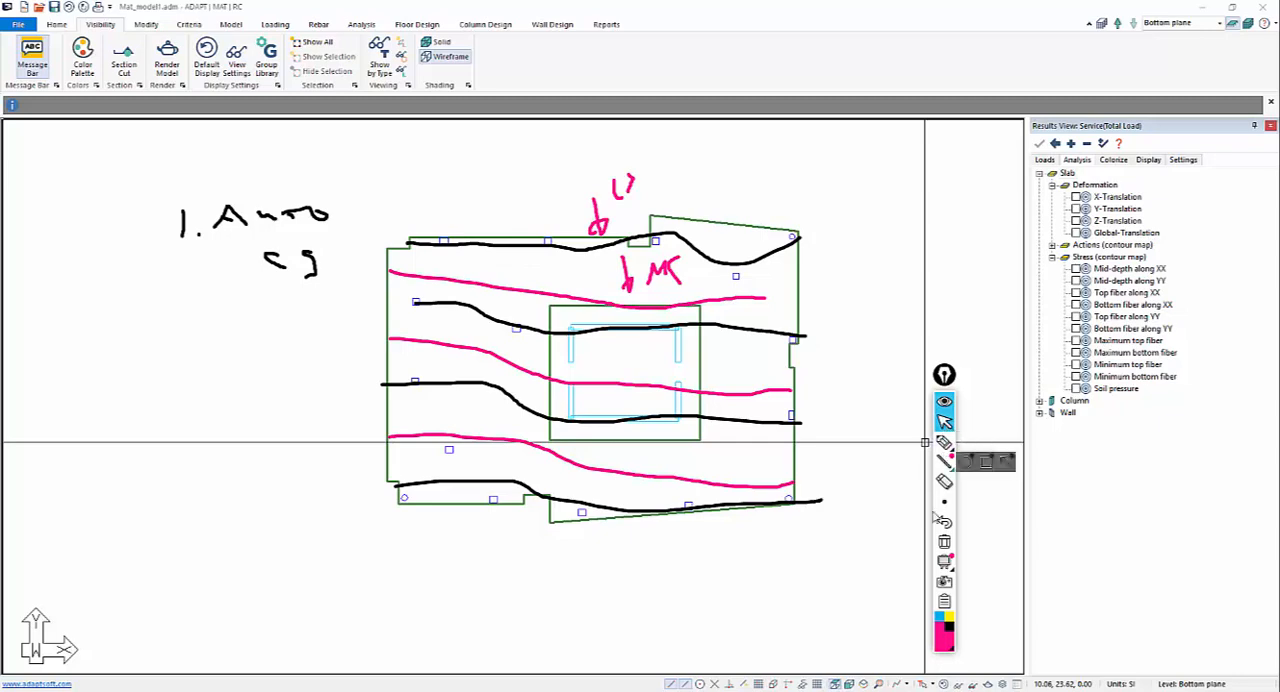
left_click(944, 541)
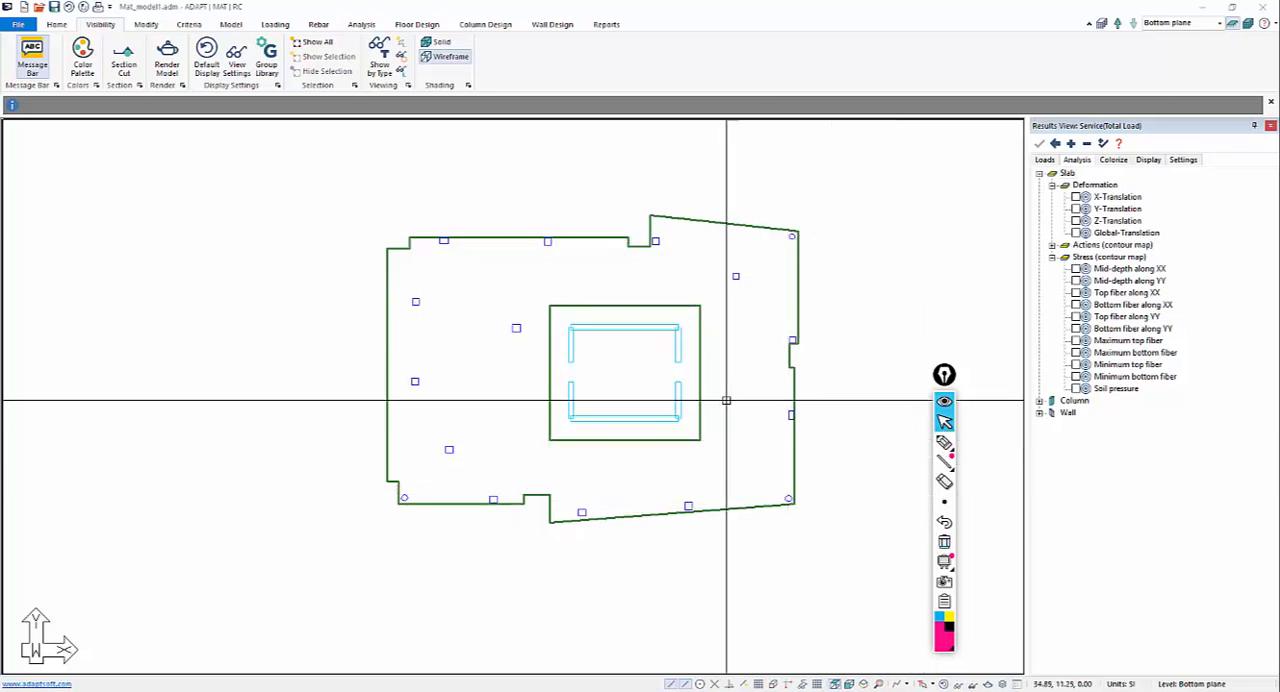
Review the column strip/middle strip and minimum rebar settings in the two-way slab analysis/design options, and close the criteria.
left_click(189, 24)
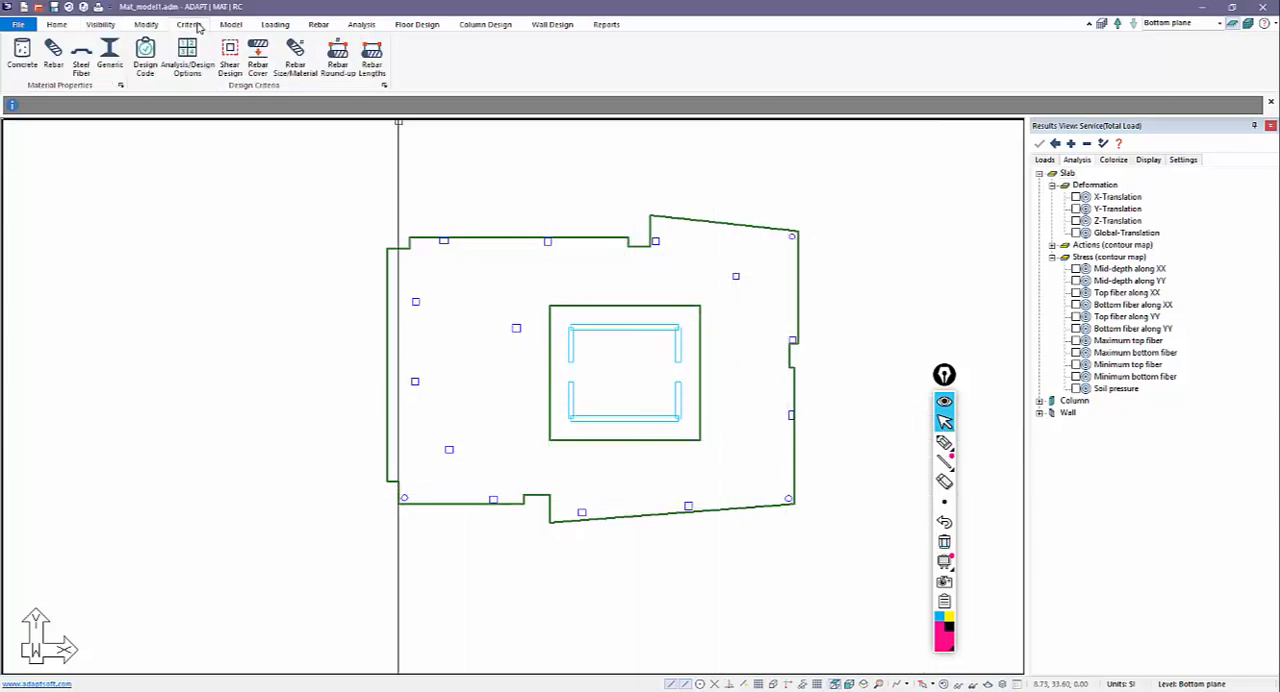
left_click(188, 58)
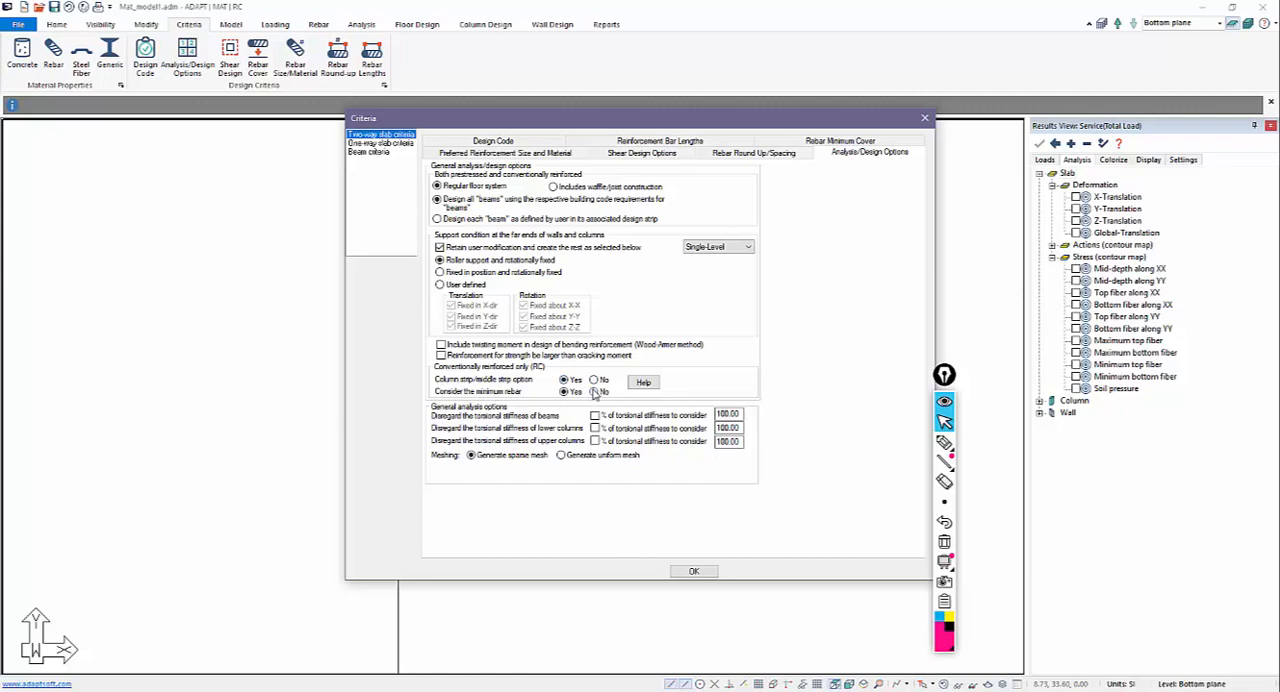
left_click(697, 569)
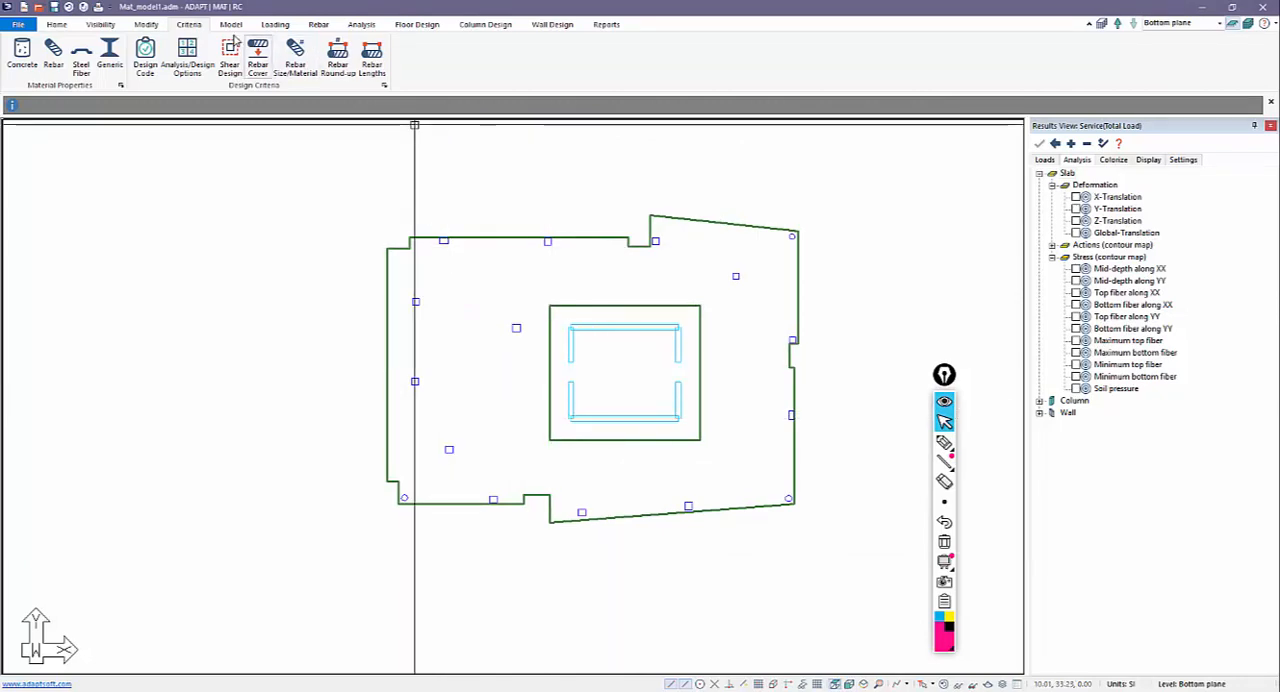
Create two X-direction support lines along the mat's upper columns, one ending at the edge notch and one from there to the round corner column.
left_click(416, 24)
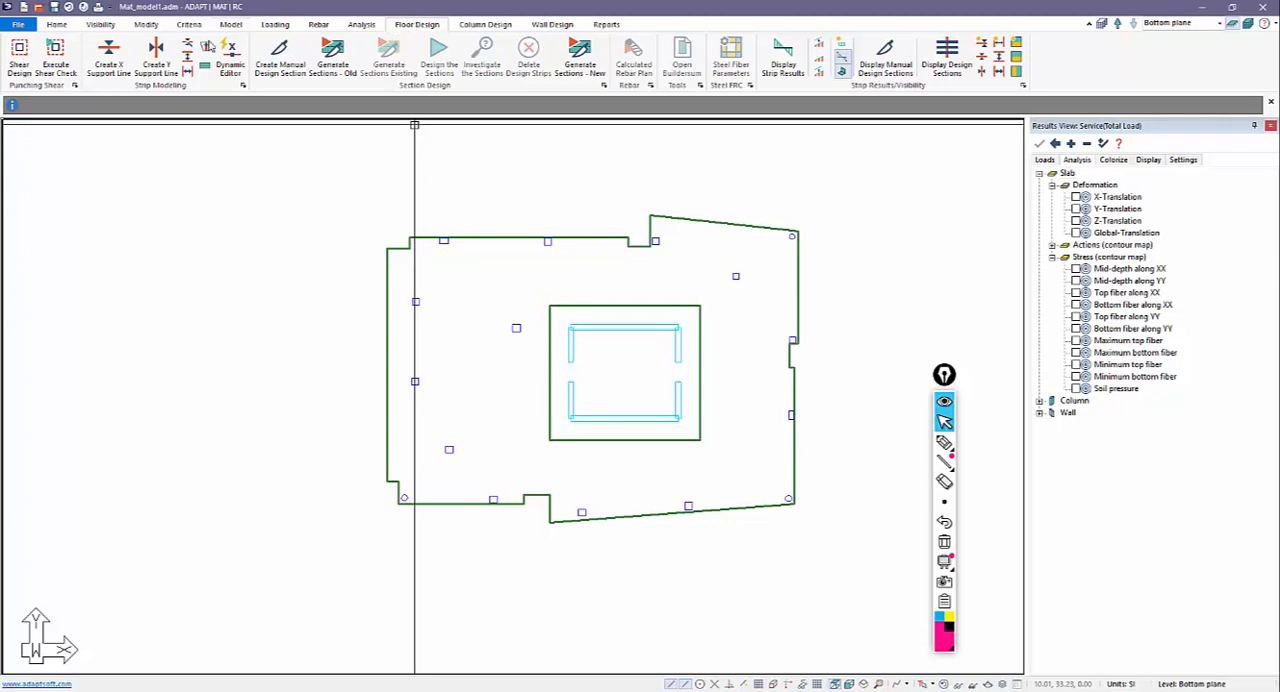
left_click(156, 55)
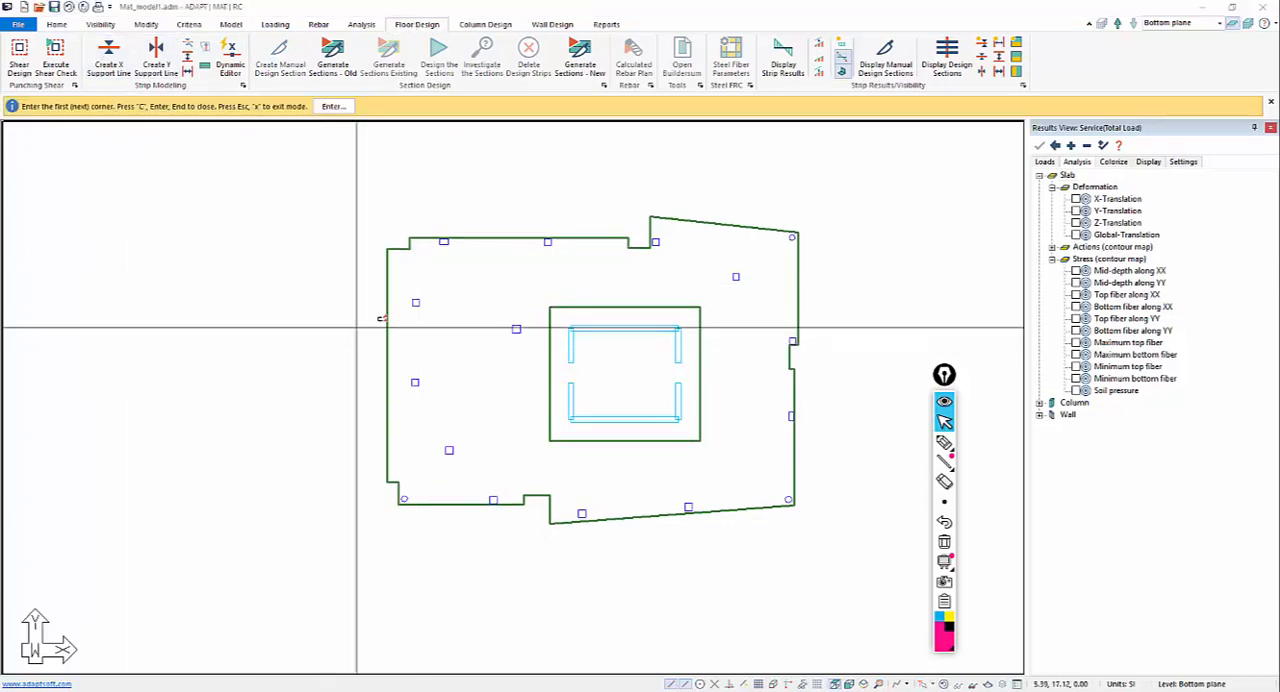
scroll(400, 250, "up", 5)
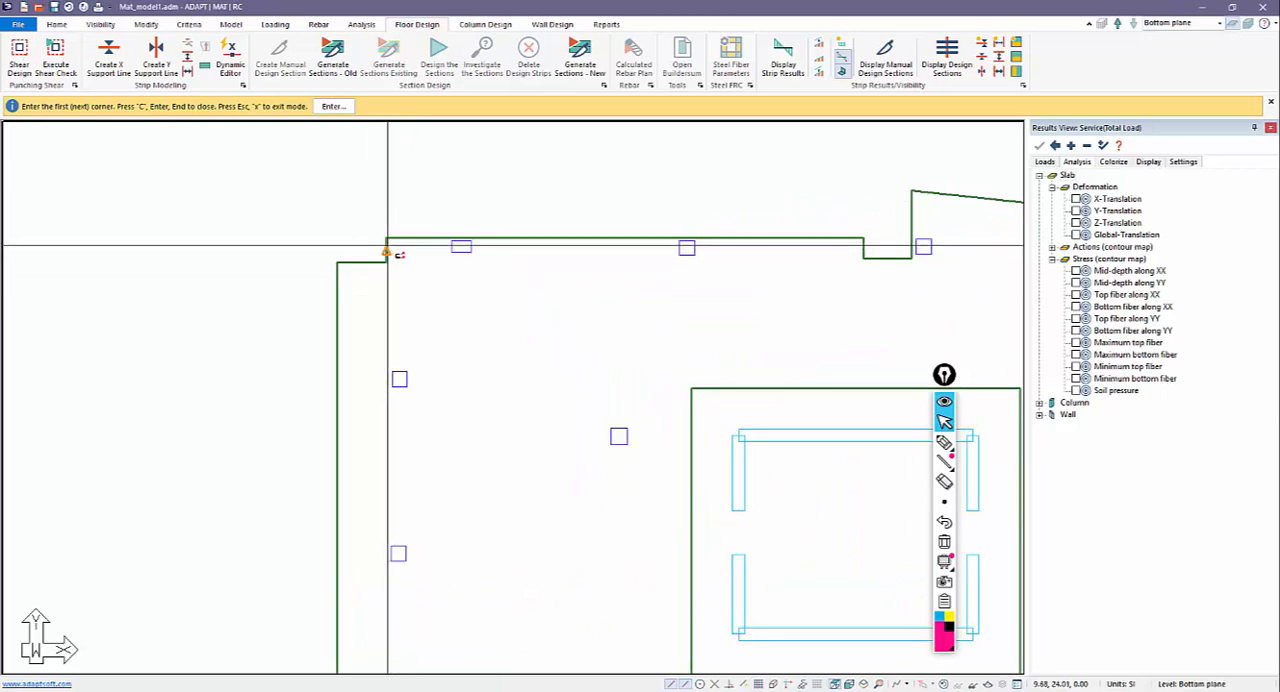
left_click(387, 251)
scroll(400, 252, "down", 5)
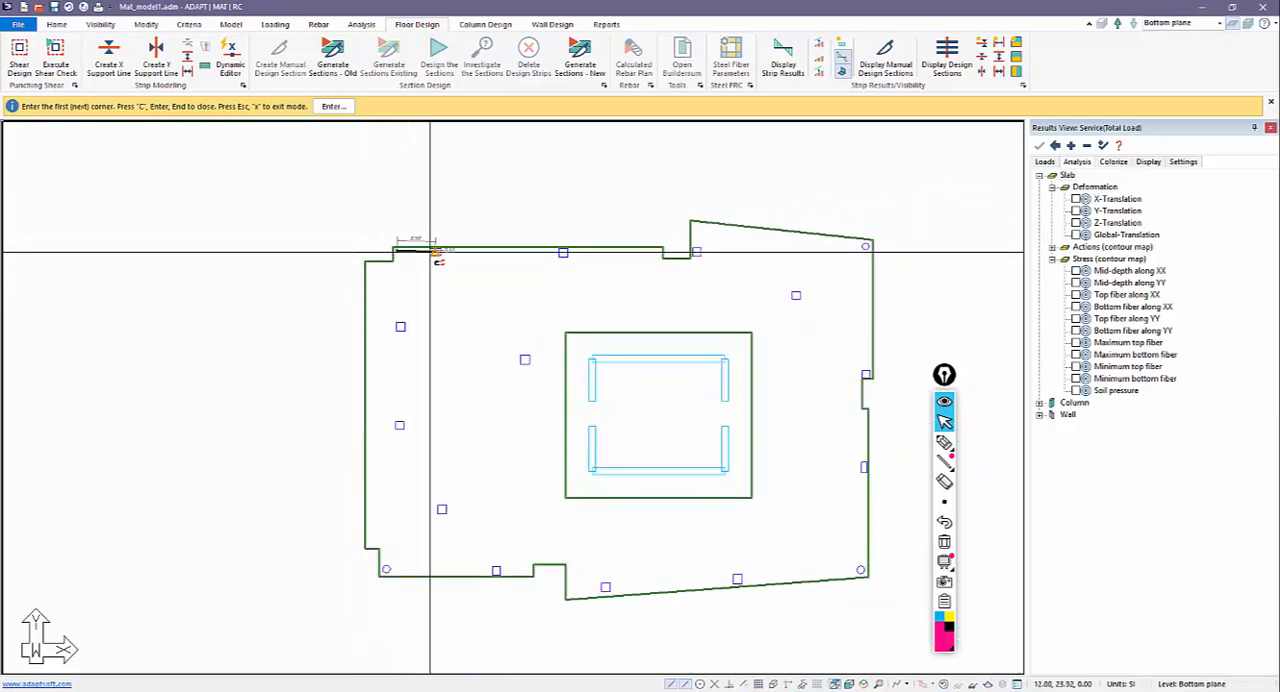
left_click(563, 251)
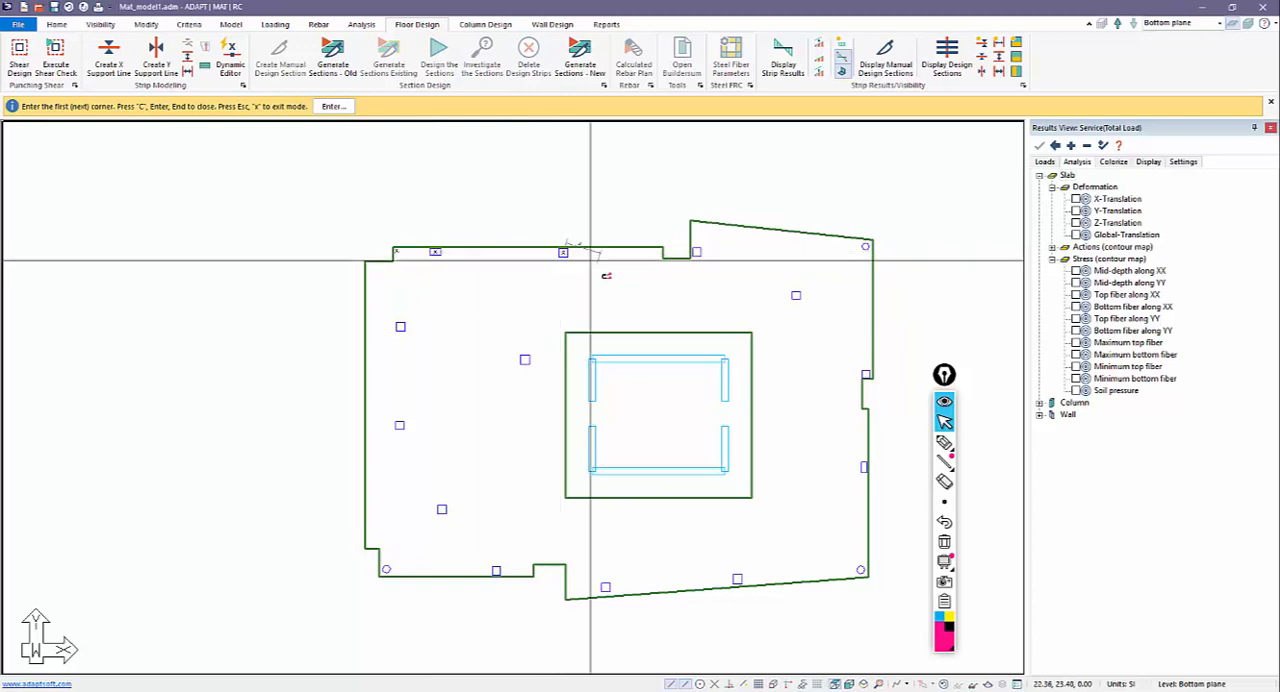
left_click(662, 251)
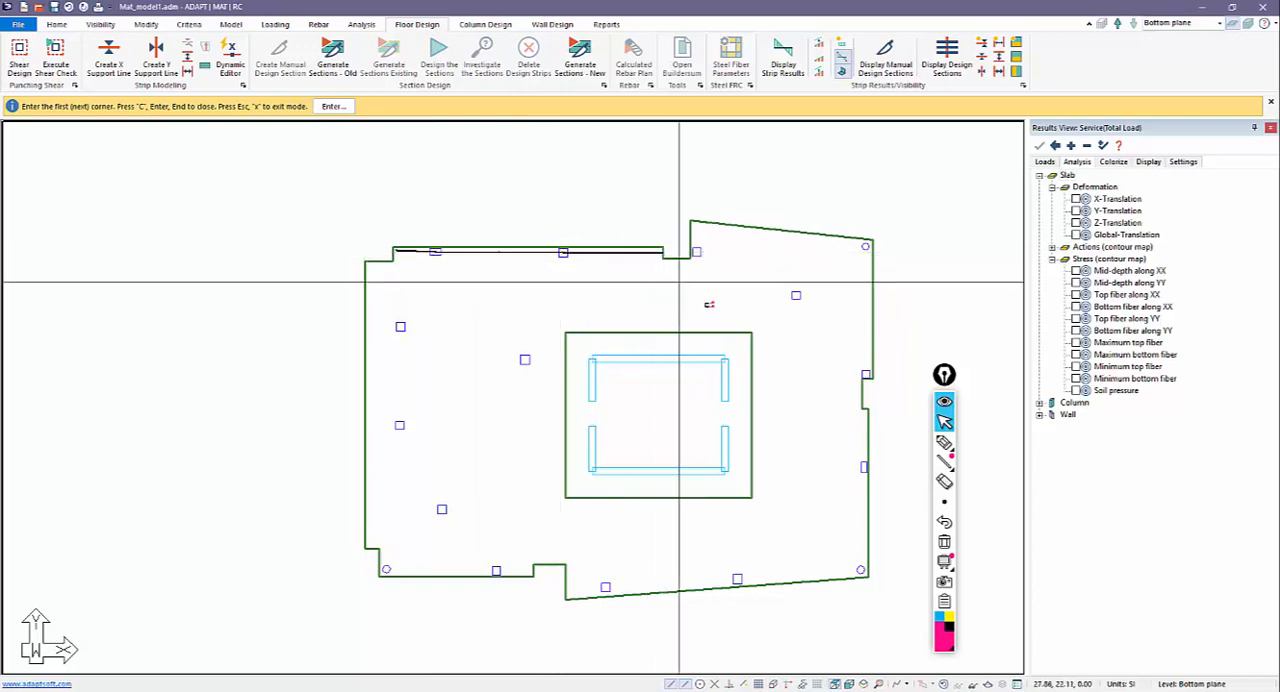
scroll(687, 253, "up", 2)
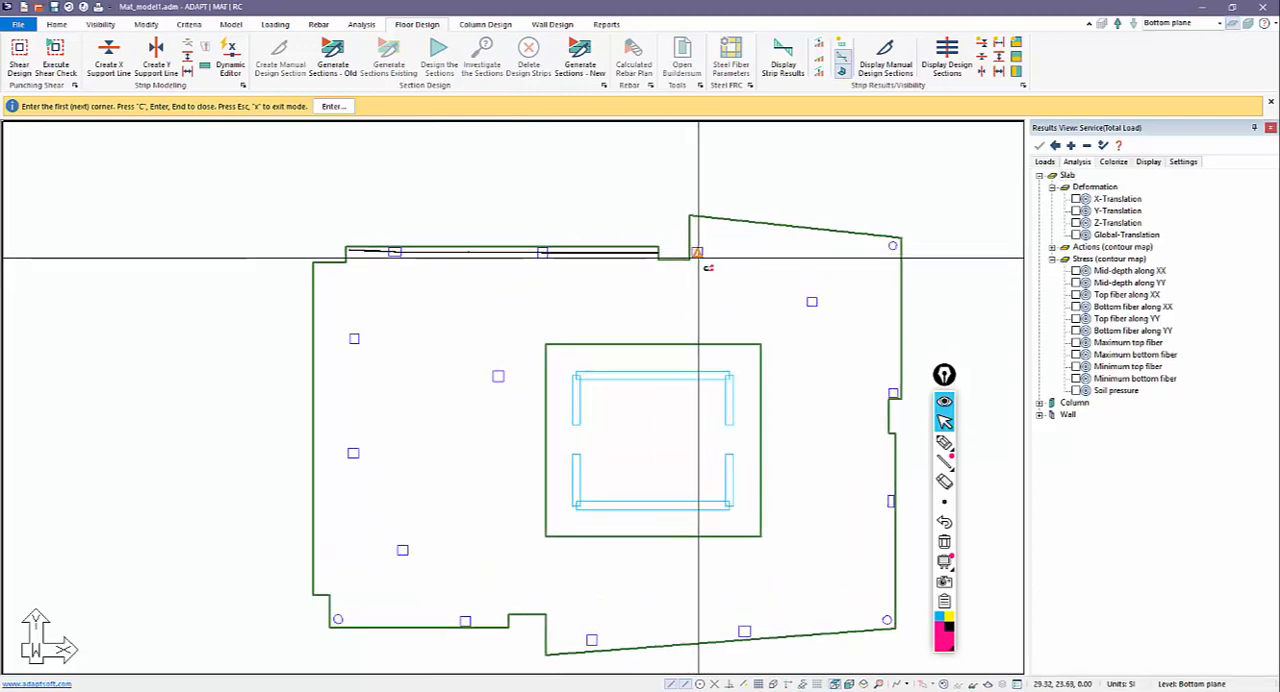
scroll(894, 246, "down", 2)
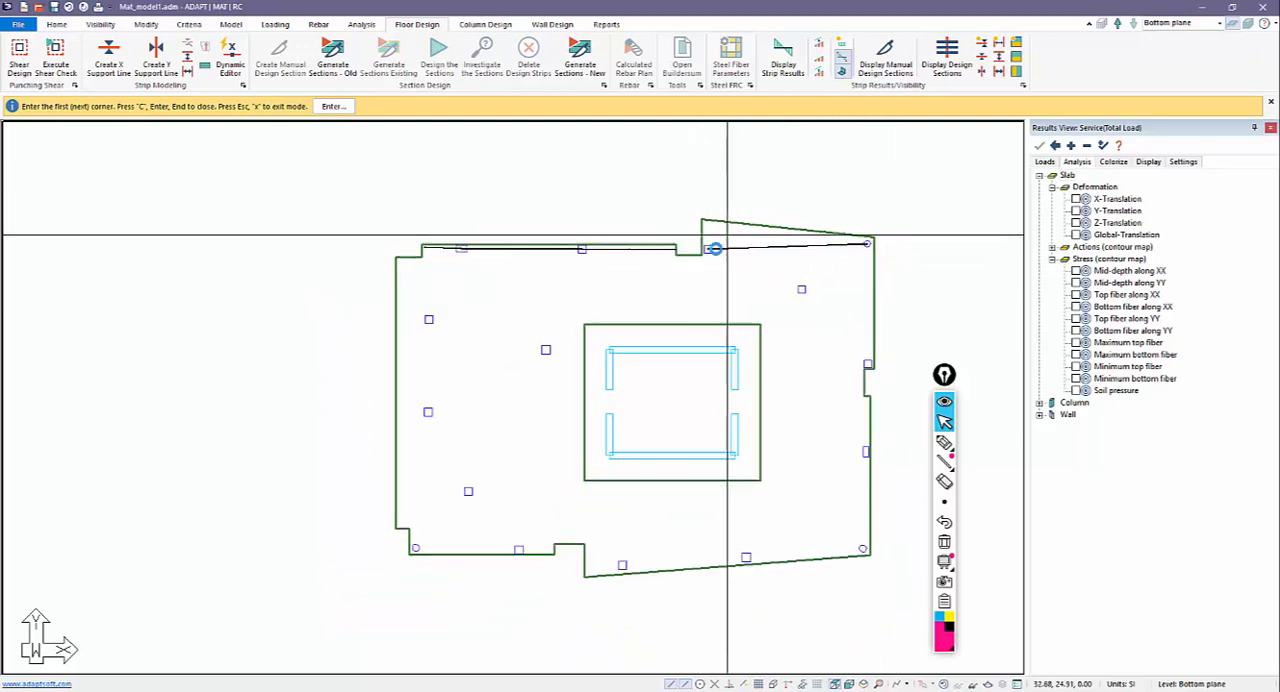
Create an X-direction support line from the mat's left edge through the second-row columns and the core's upper wall to the right edge column.
scroll(511, 360, "up", 1)
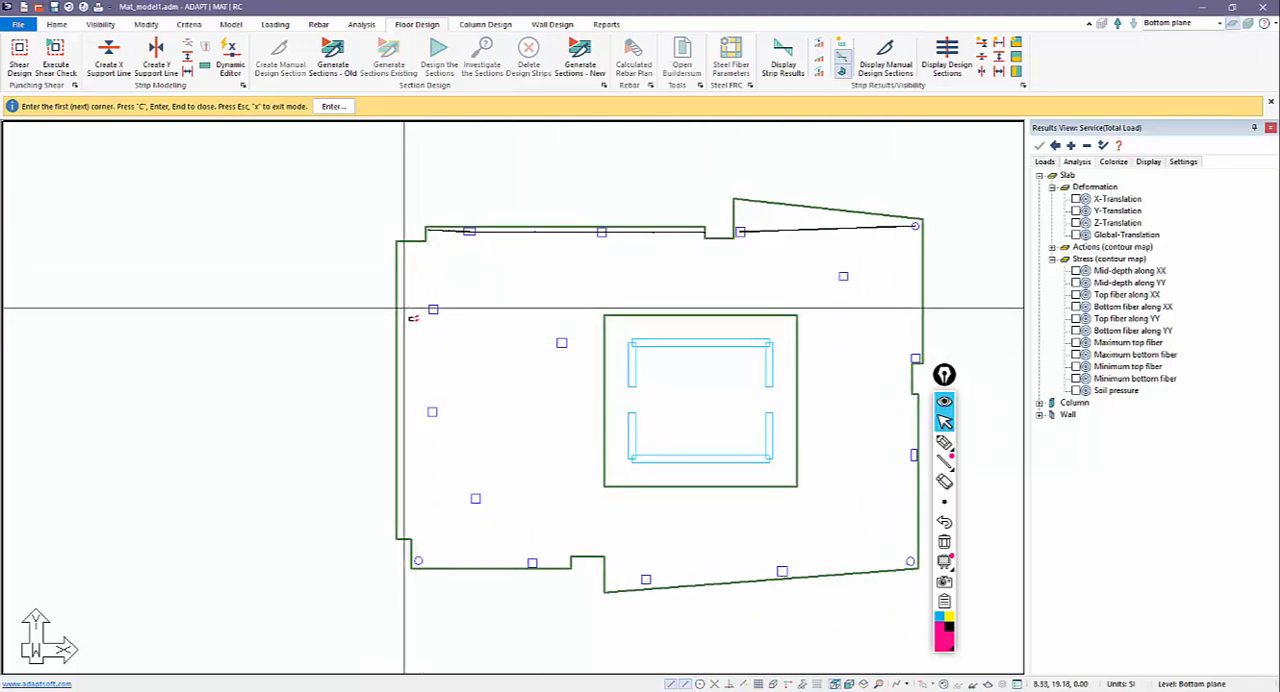
left_click(401, 309)
left_click(433, 309)
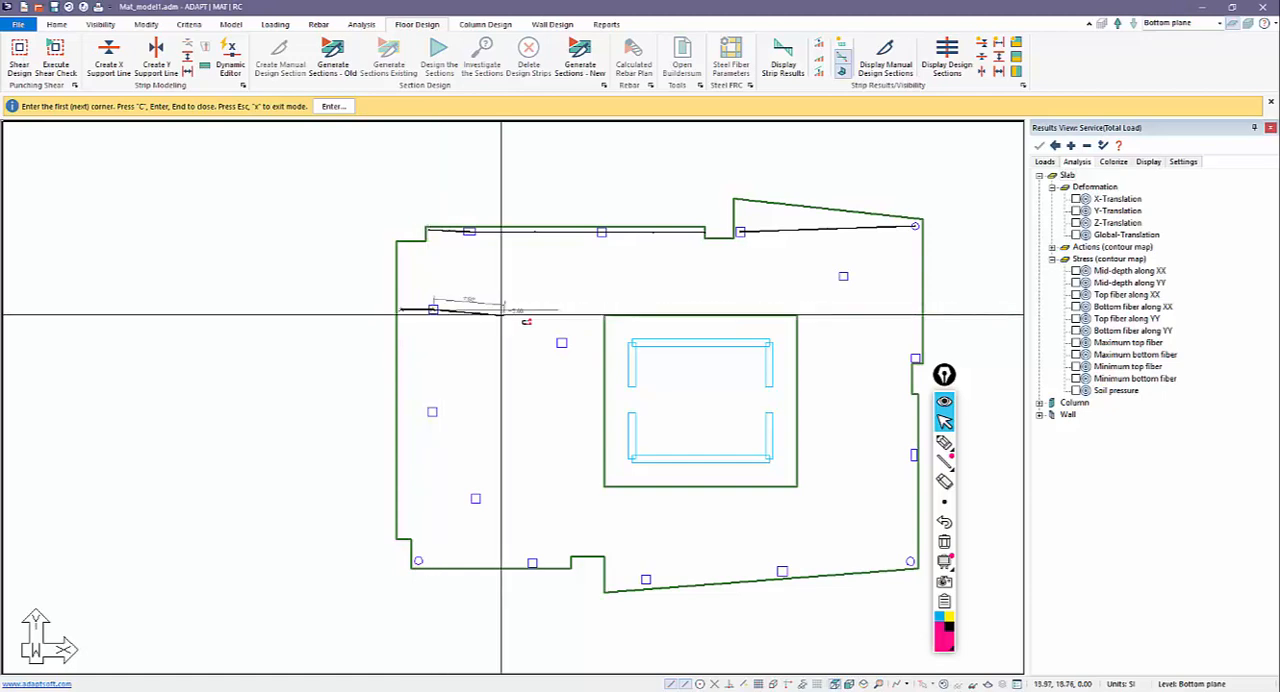
scroll(543, 294, "down", 2)
left_click(557, 331)
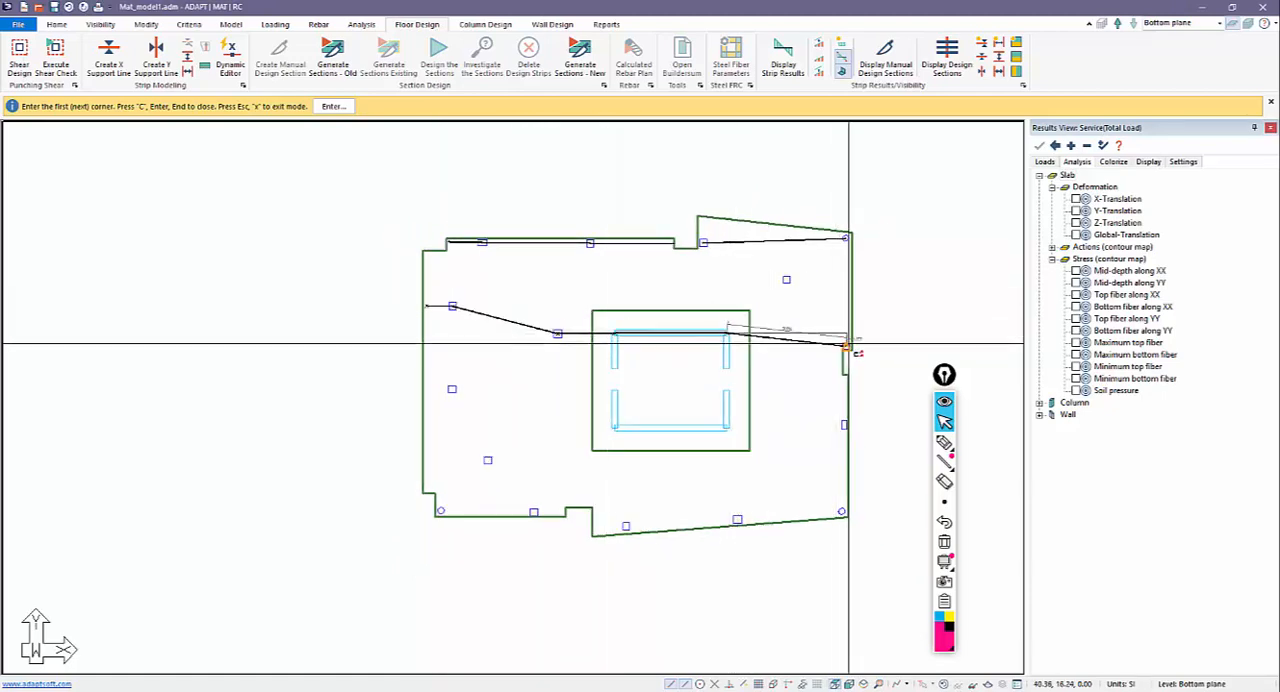
left_click(849, 347)
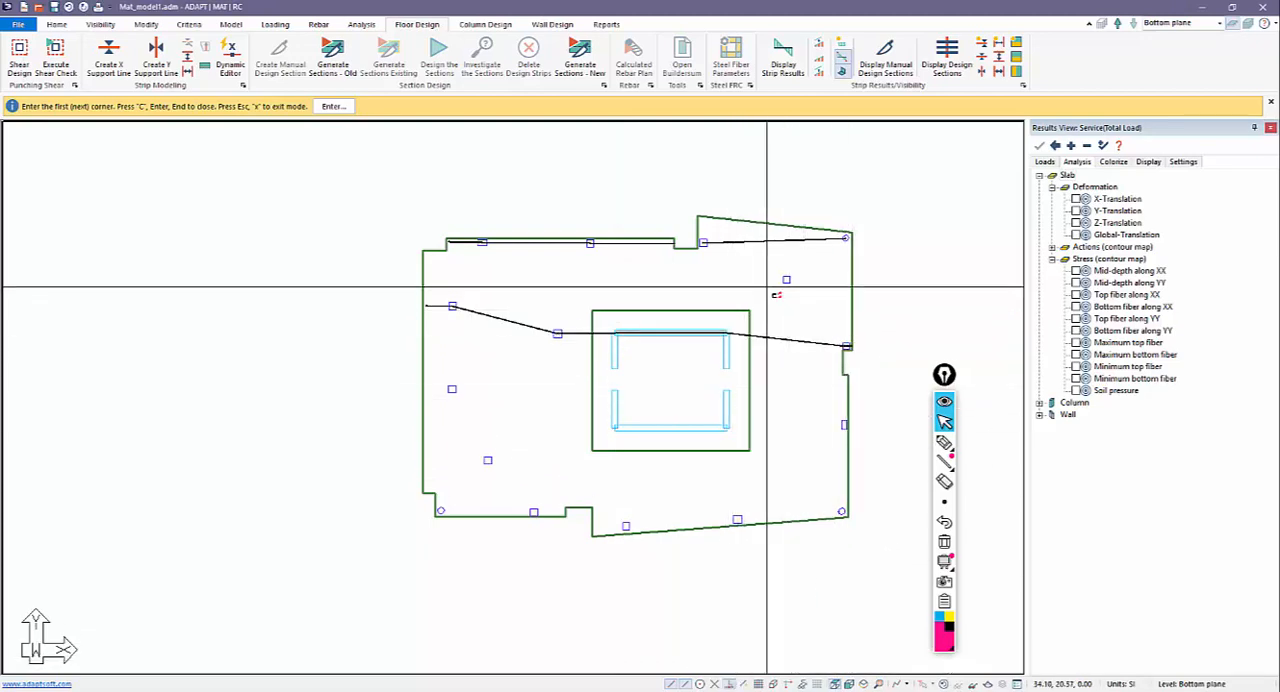
scroll(750, 288, "up", 1)
scroll(750, 288, "up", 1)
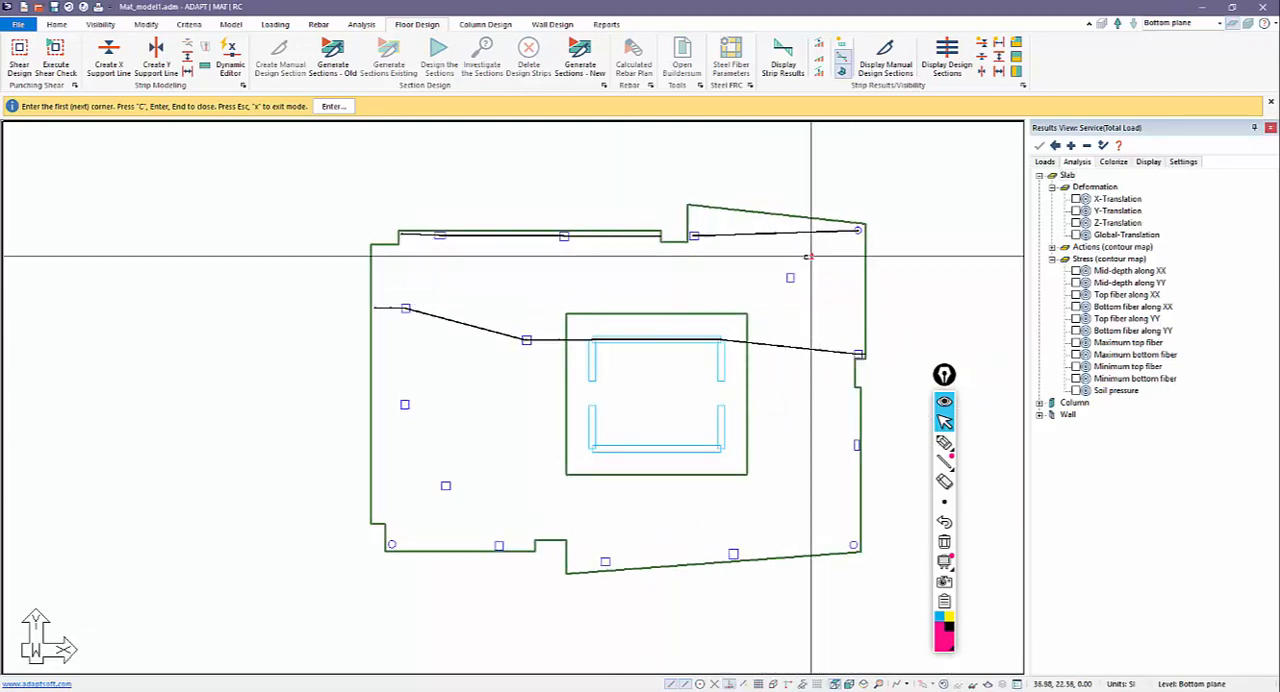
left_click(693, 235)
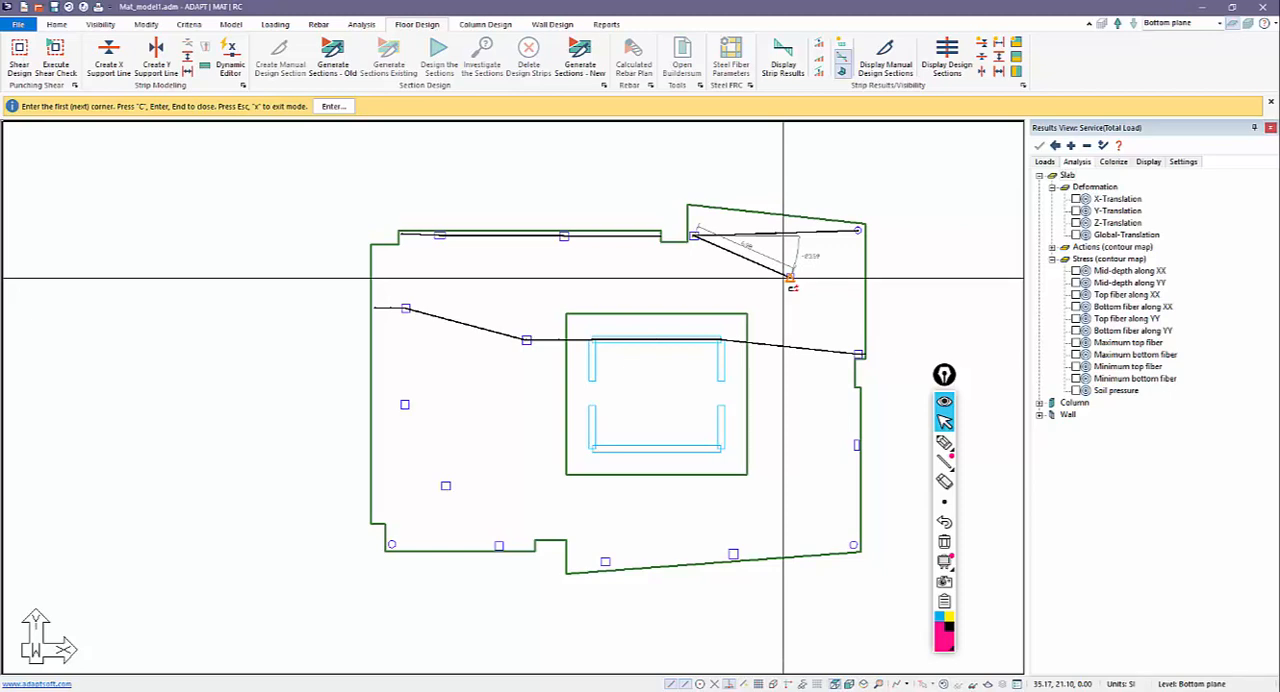
key("Escape")
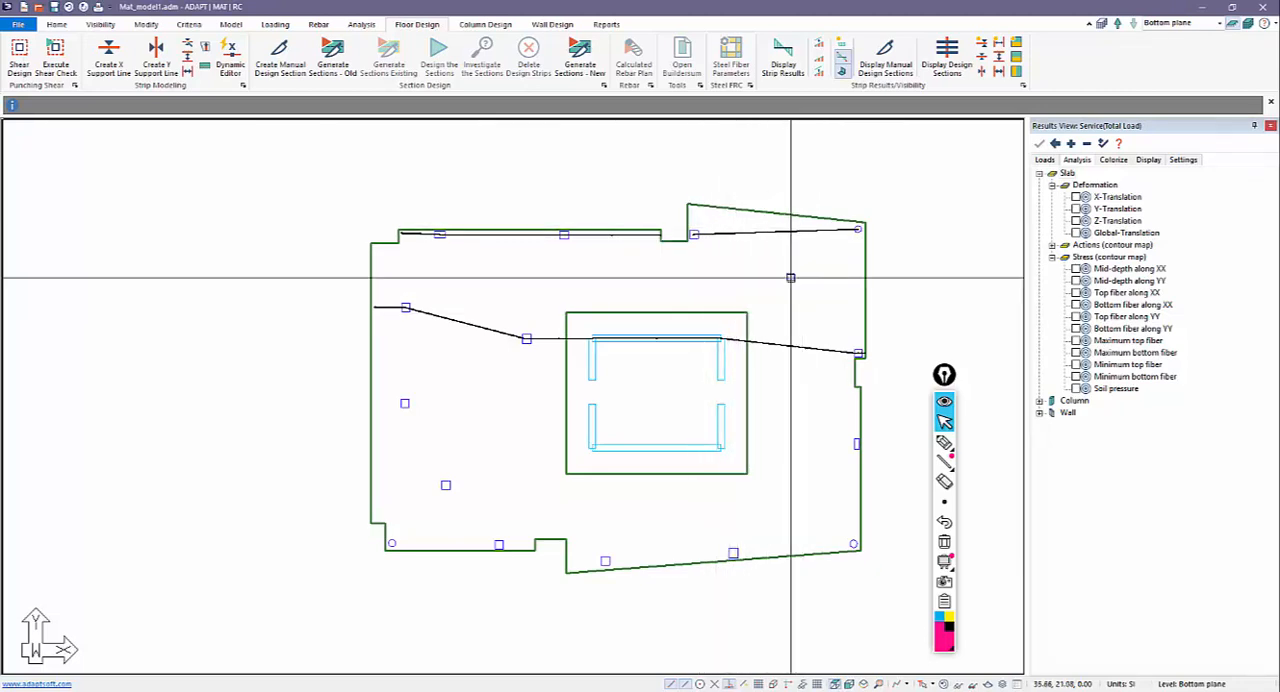
left_click(942, 443)
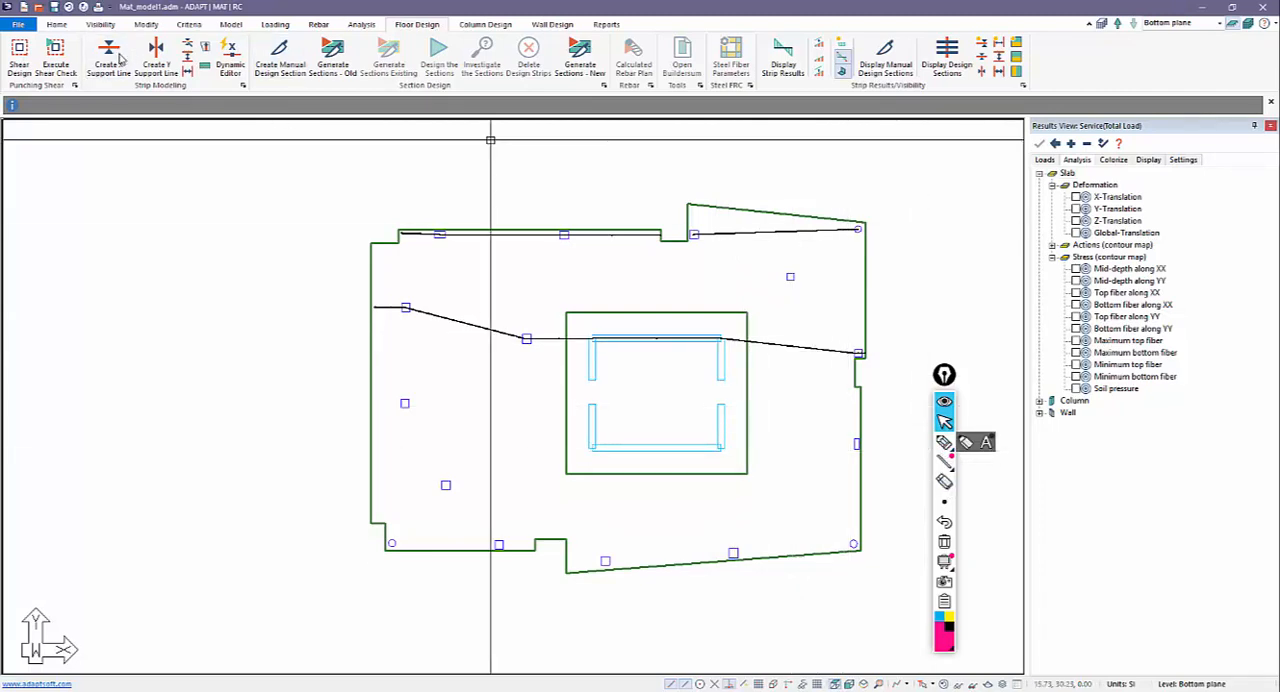
Create an X support line from the mat's left edge through the third-row column and the core's lower wall to the right edge column.
left_click(117, 60)
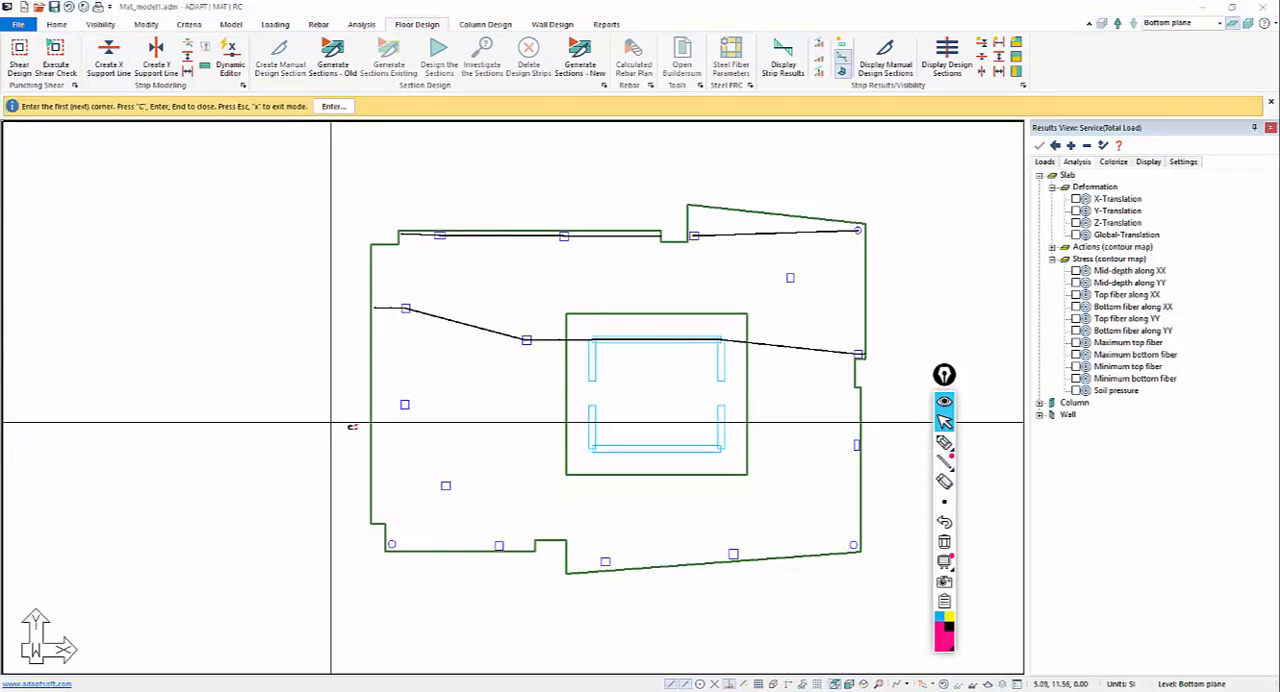
left_click(398, 404)
left_click(591, 447)
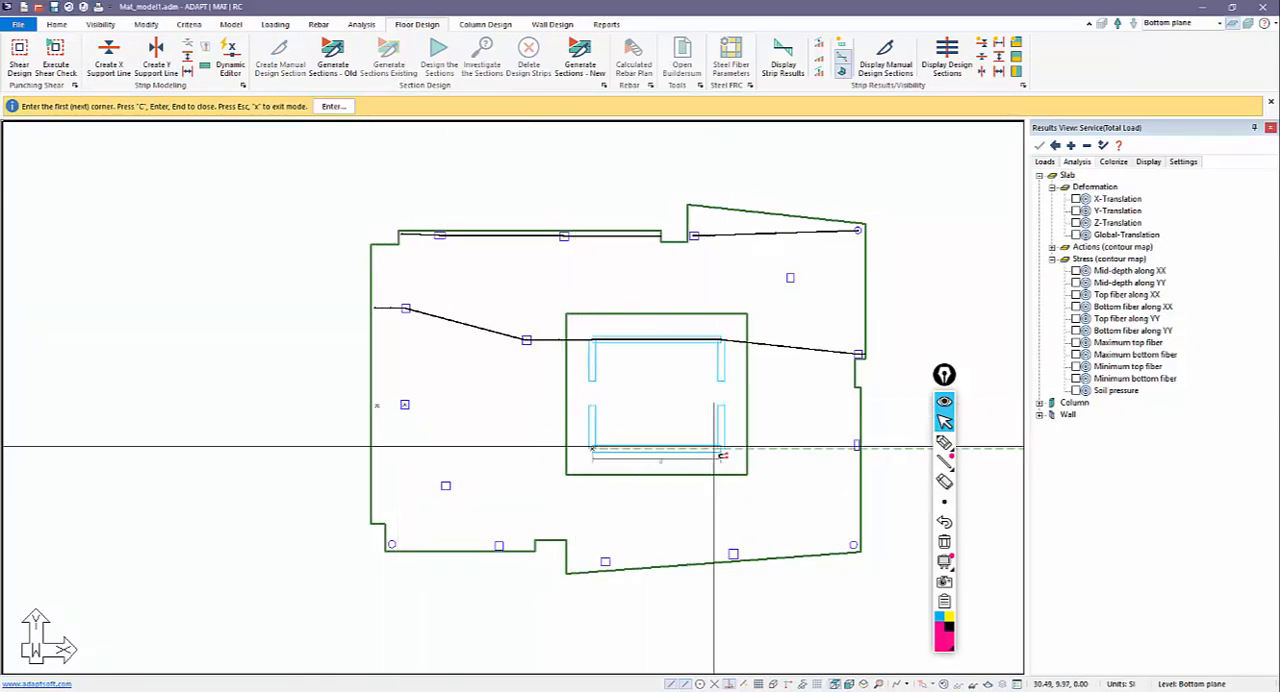
left_click(714, 447)
left_click(855, 444)
key("c")
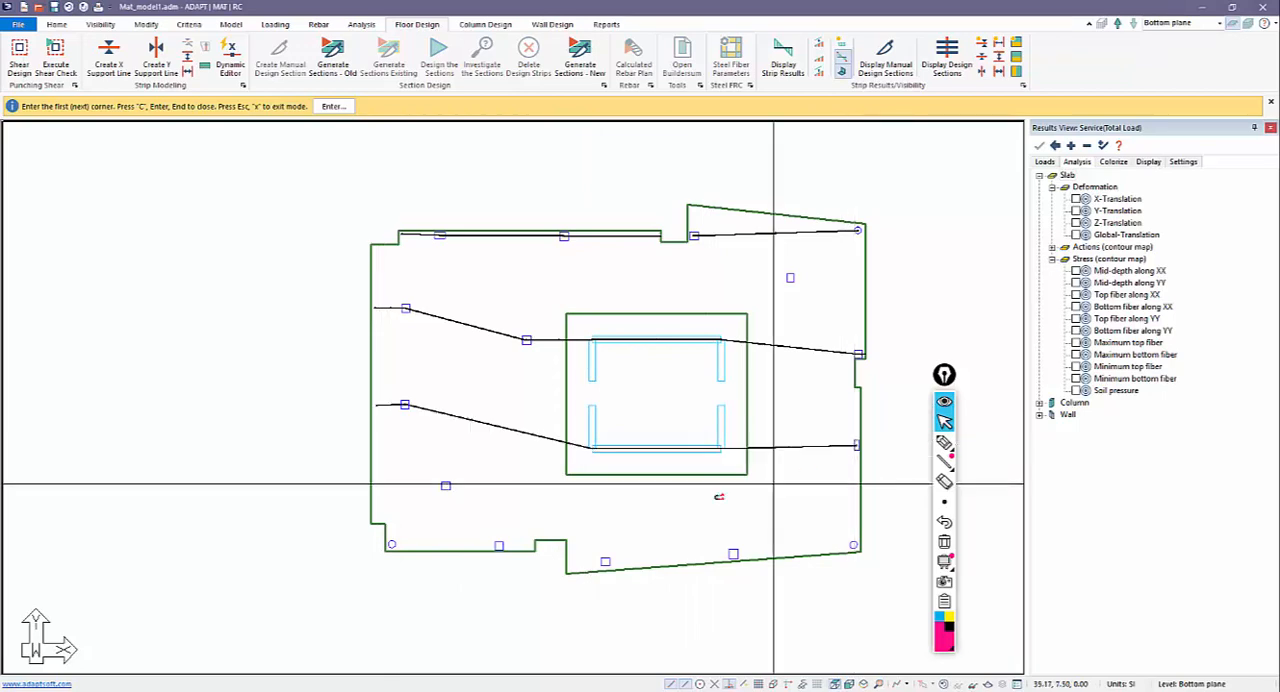
Create an X-direction support line along the mat's lower-left columns, from the left edge to the bottom-edge notch.
middle_click_drag(638, 453, 630, 303)
scroll(380, 337, "up", 2)
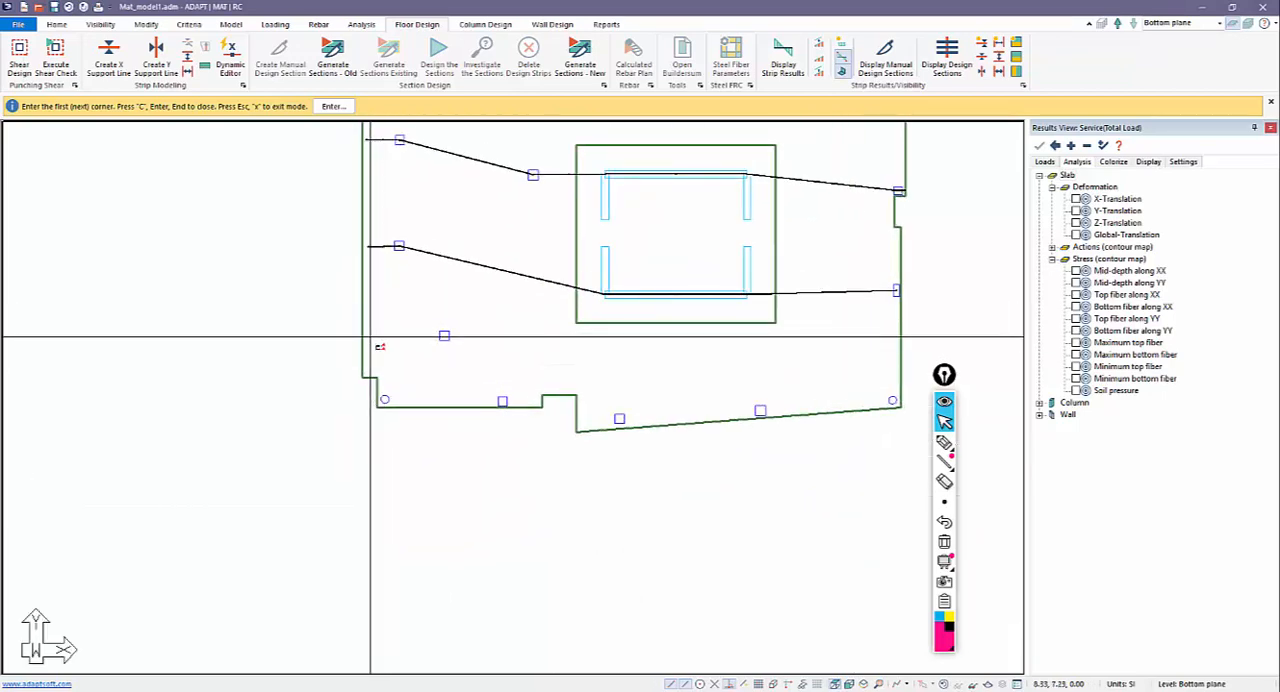
left_click(370, 337)
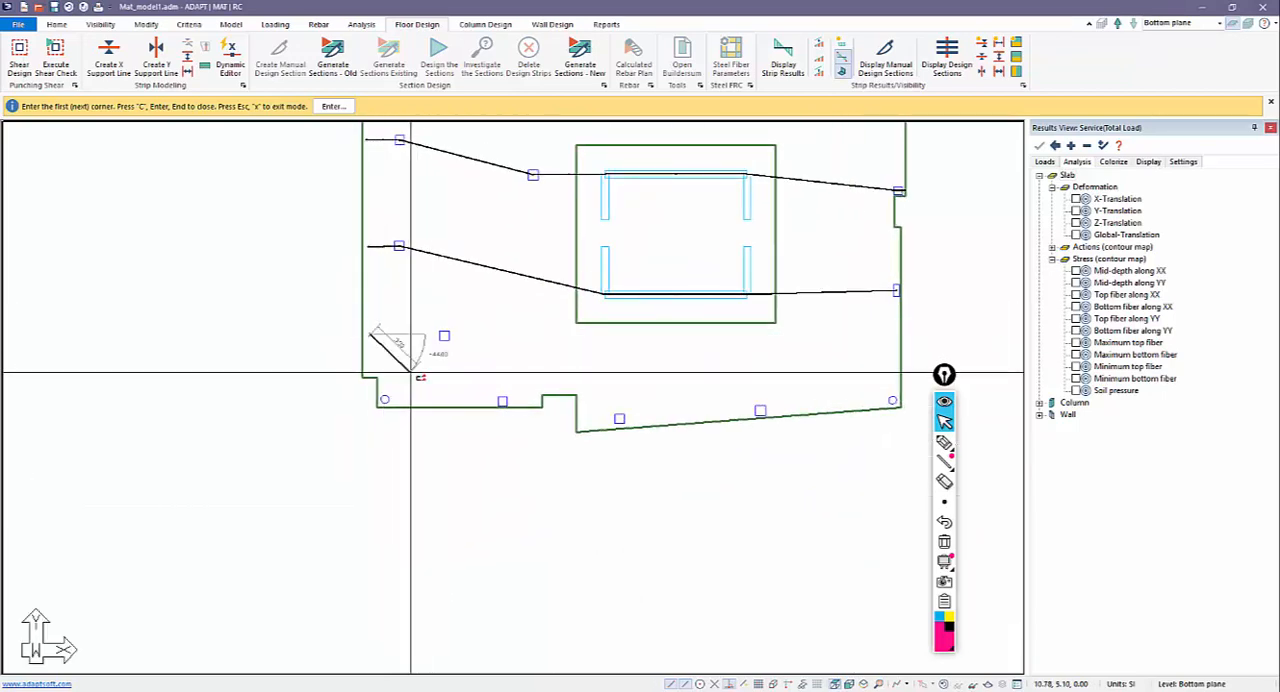
key("Escape")
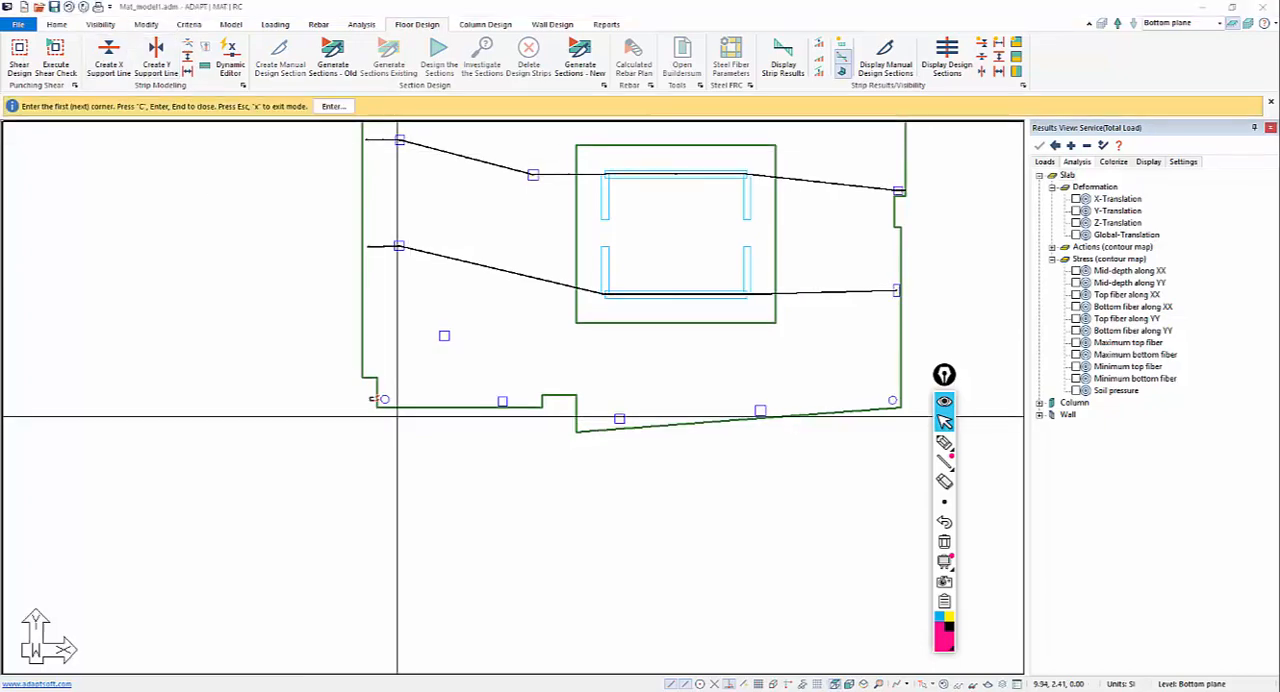
left_click(372, 398)
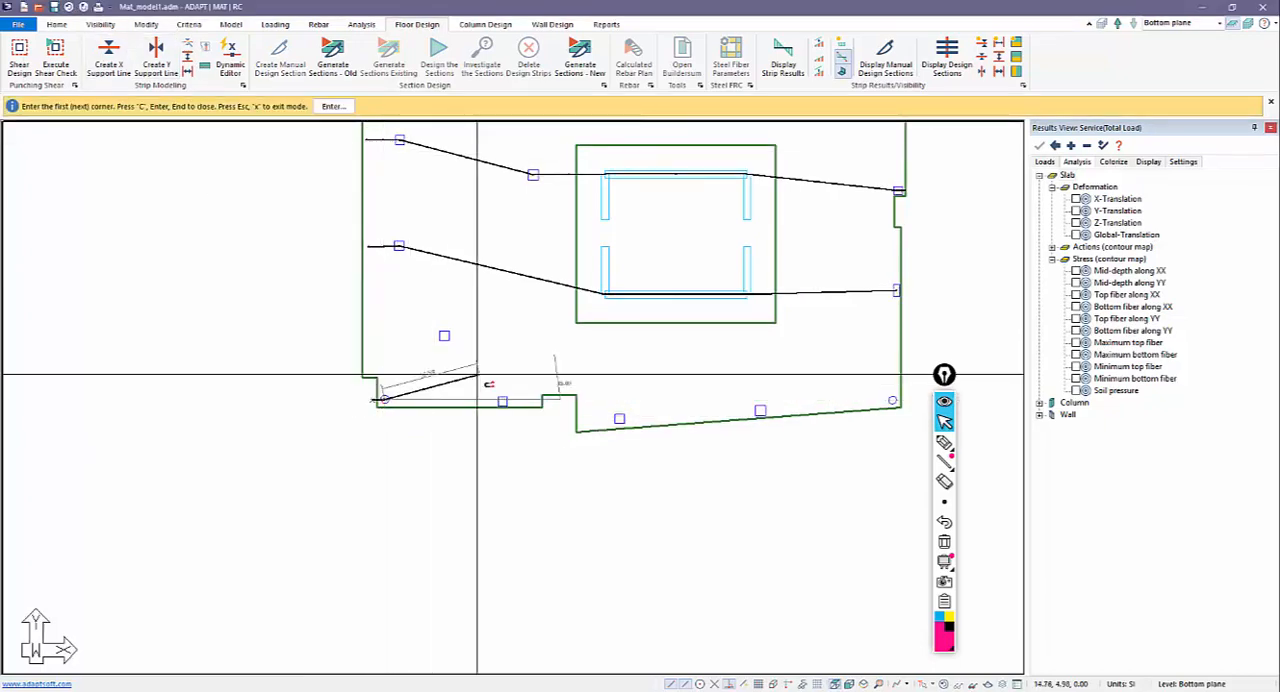
left_click(502, 401)
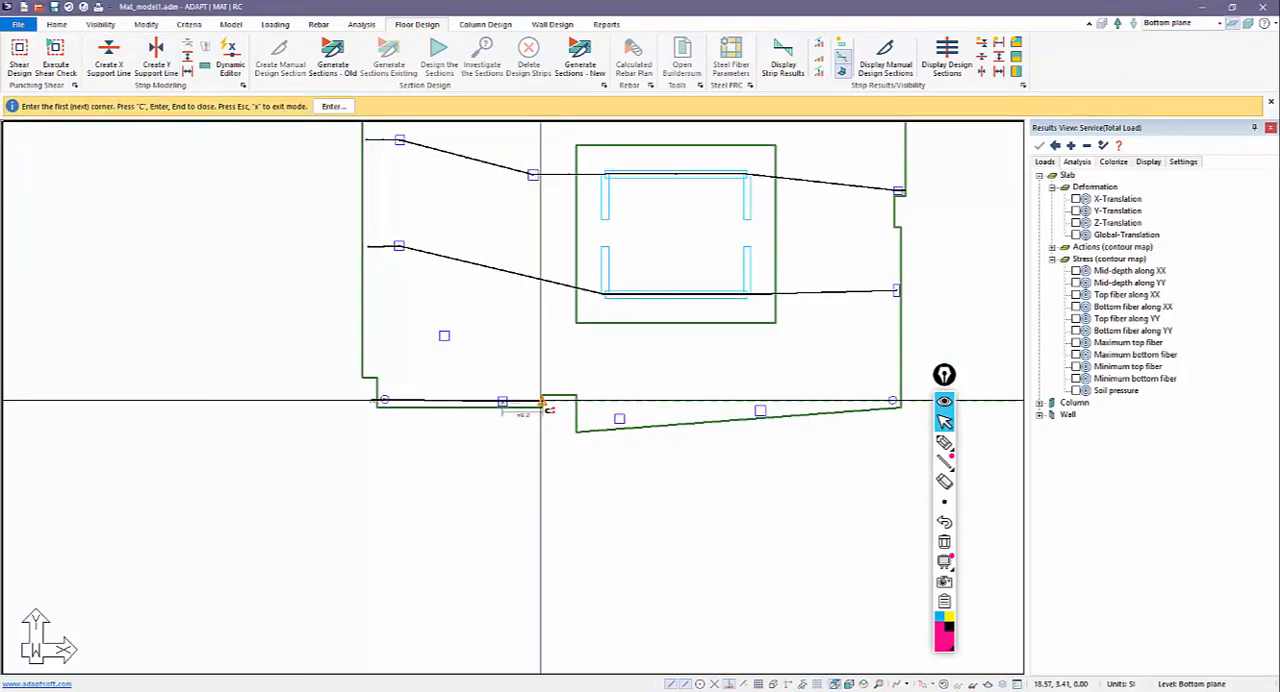
scroll(536, 400, "down", 2)
middle_click_drag(393, 330, 409, 378)
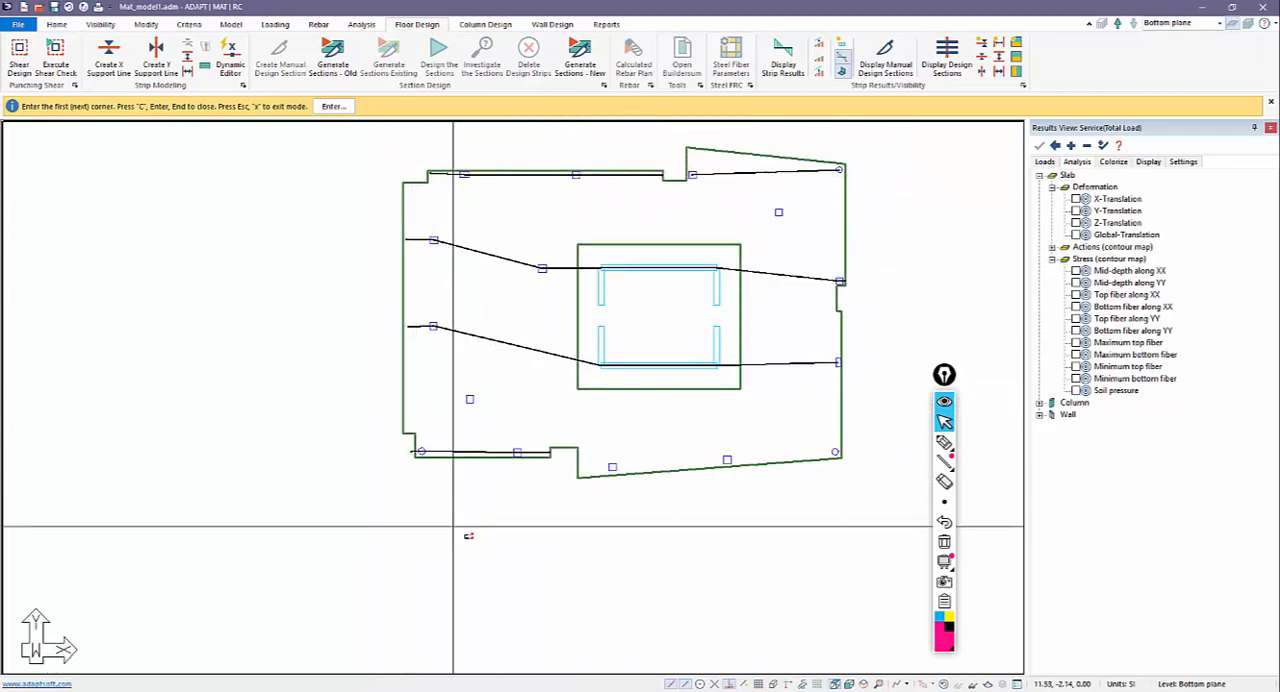
Create an X-direction support line from the bottom notch through the two lower columns to the round column at the lower-right corner.
scroll(578, 475, "up", 1)
left_click(568, 461)
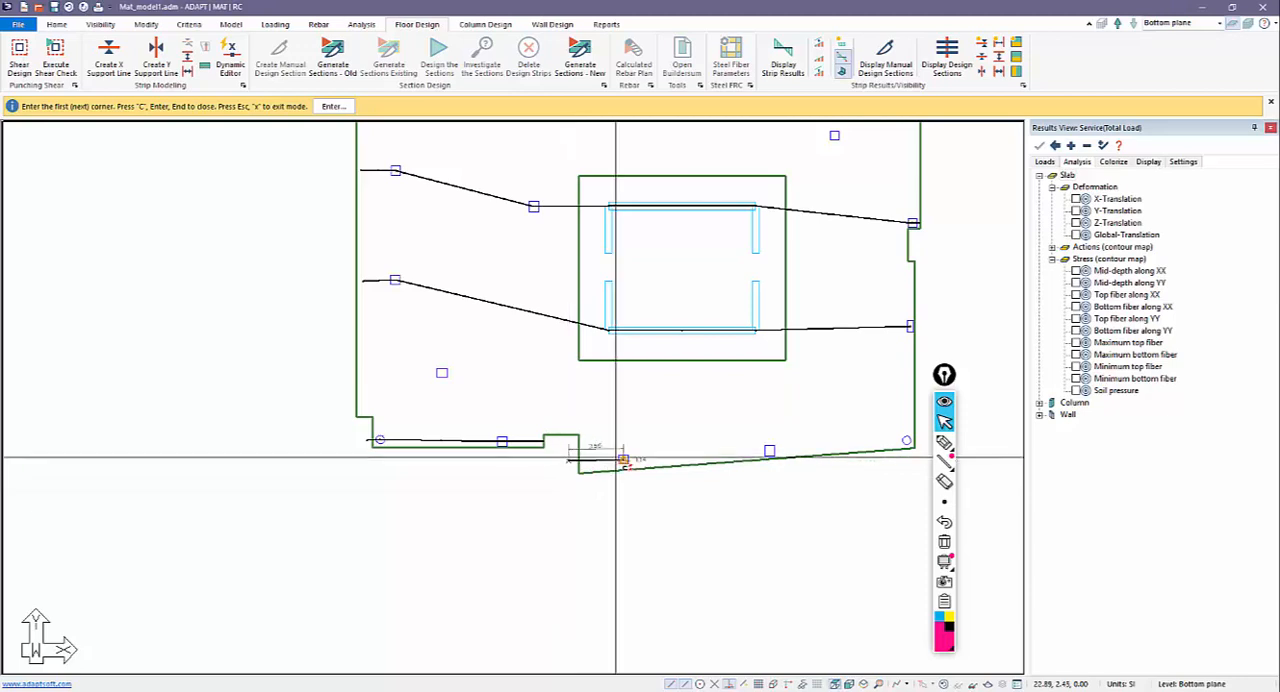
left_click(769, 451)
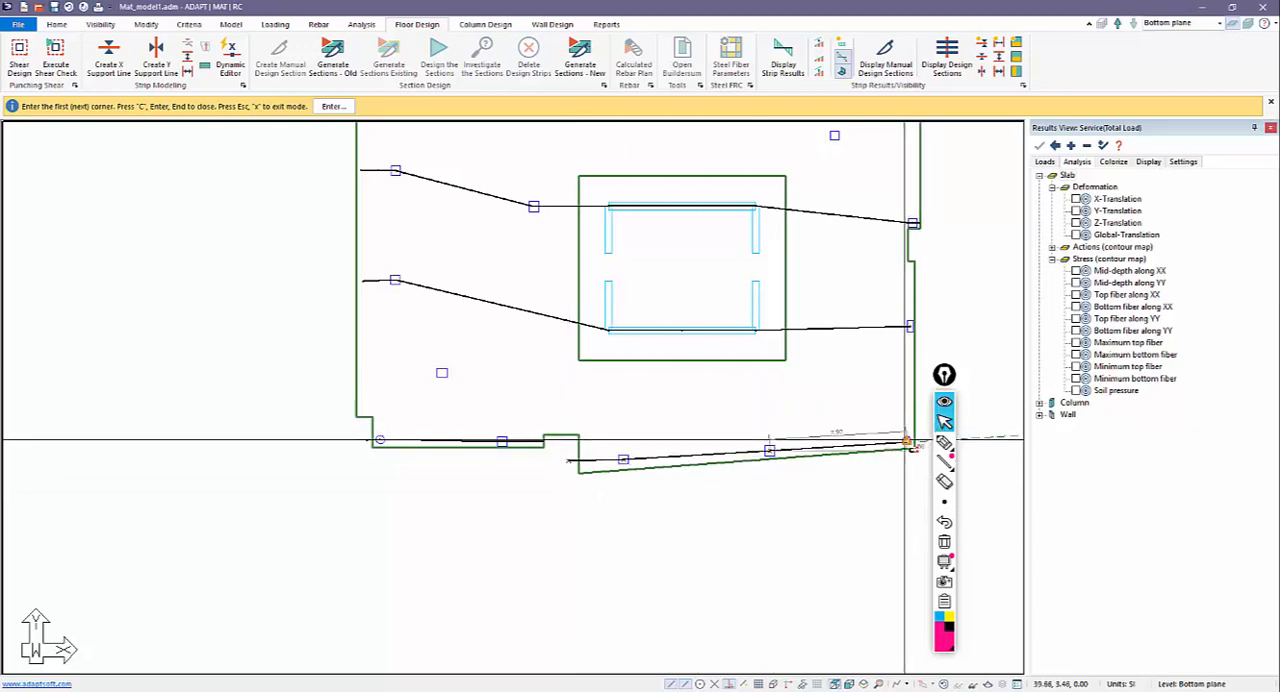
scroll(643, 432, "down", 1)
scroll(642, 433, "up", 1)
key("Escape")
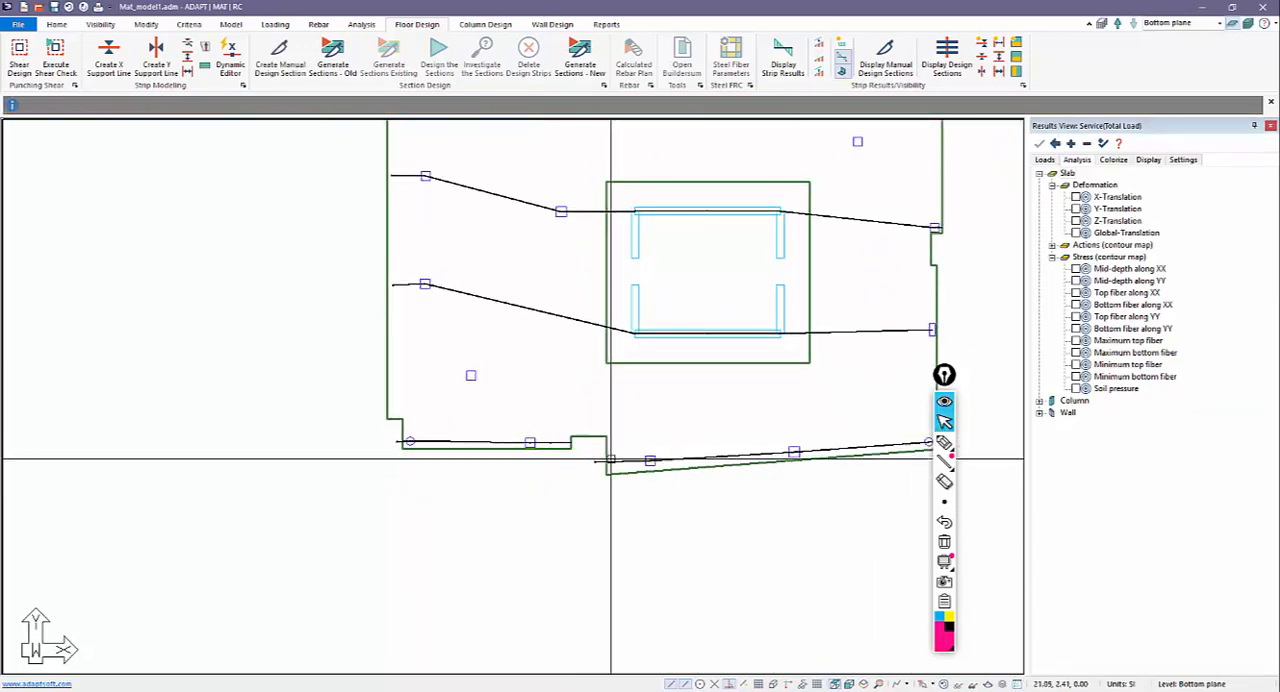
Move the left endpoints of the two lower support lines onto the slab edge.
left_click(604, 461)
left_click(596, 461)
left_click(605, 461)
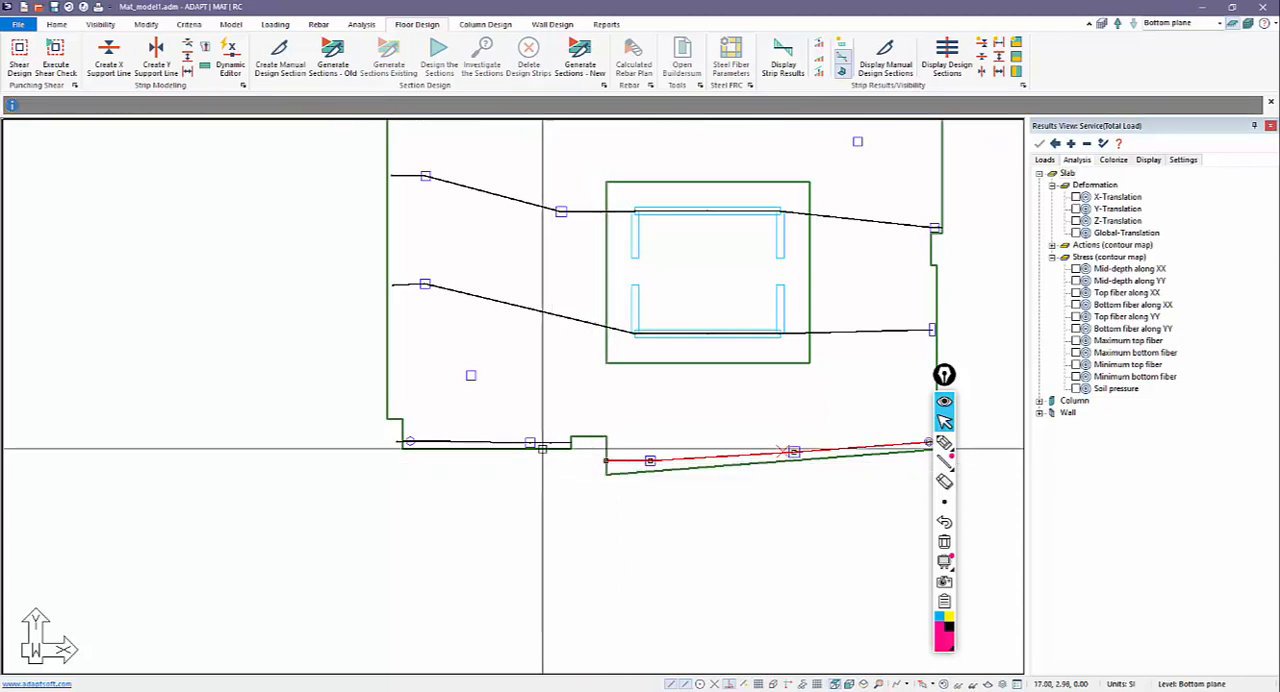
left_click(398, 442)
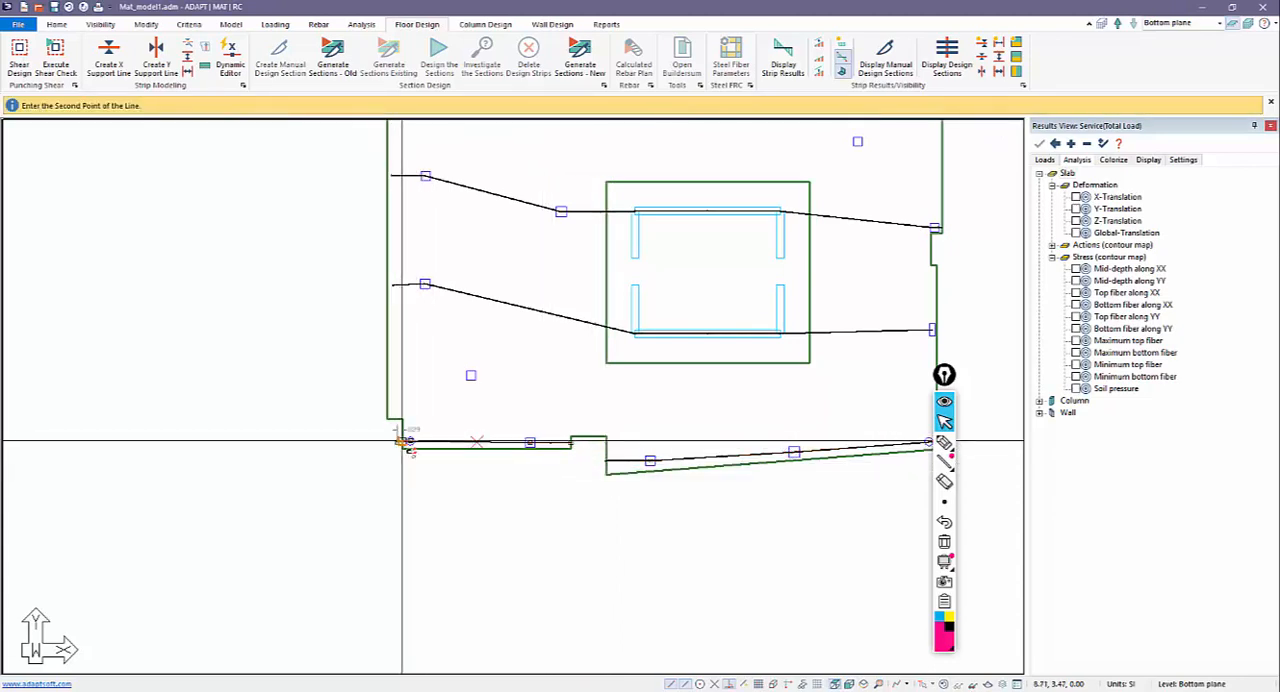
left_click(403, 441)
middle_click_drag(433, 328, 554, 485)
left_click_drag(528, 461, 522, 318)
left_click(513, 333)
left_click(513, 335)
left_click(515, 335)
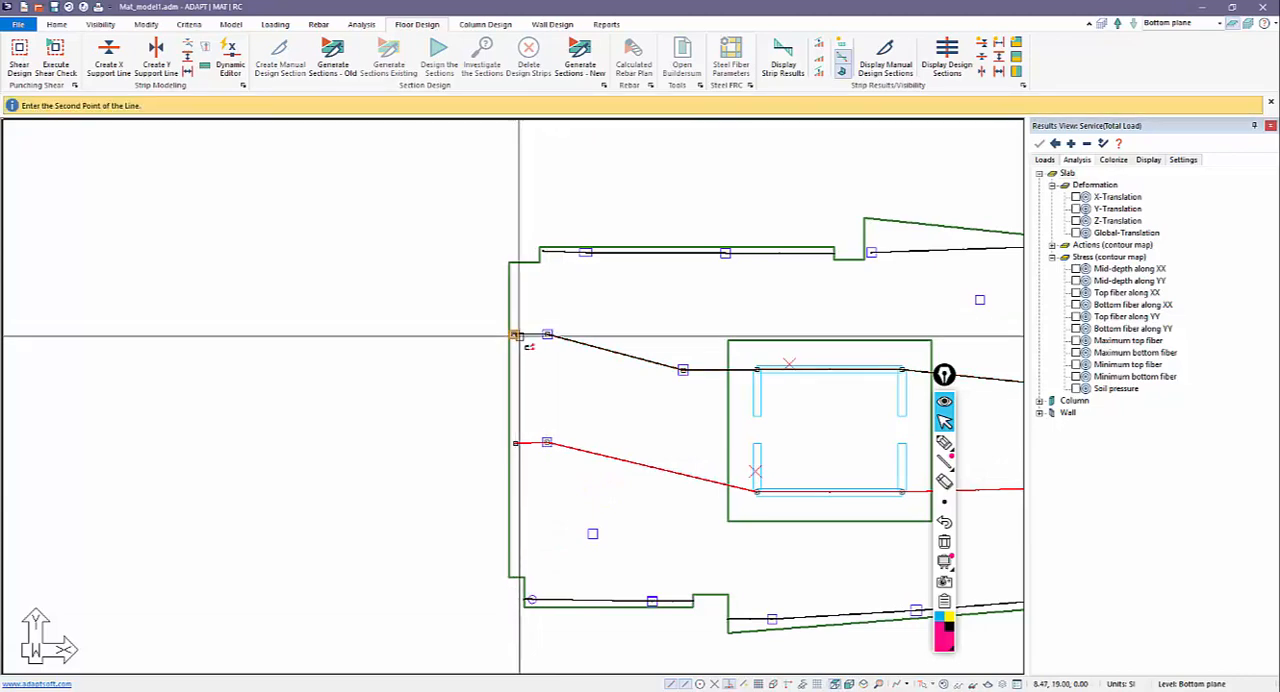
left_click(513, 334)
key("Escape")
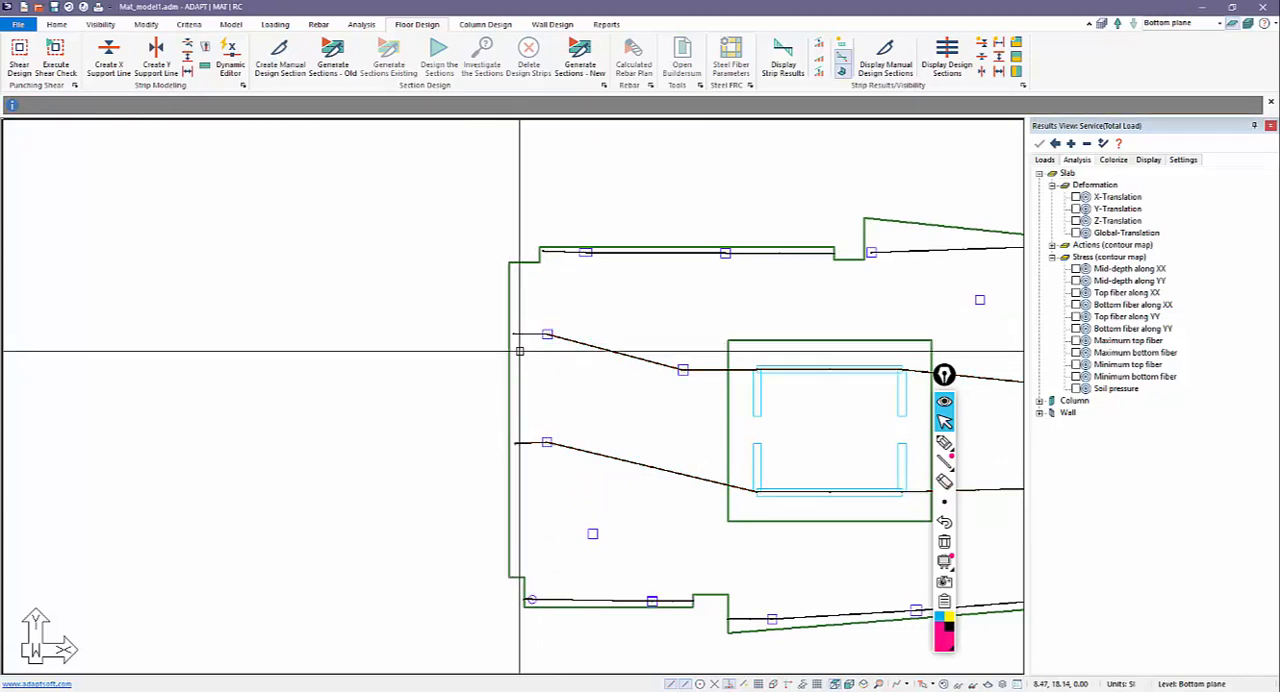
Move the left endpoints of the second-row and third-row support lines onto the mat's left edge.
scroll(511, 335, "up", 2)
left_click(511, 329)
left_click(510, 329)
left_click(510, 329)
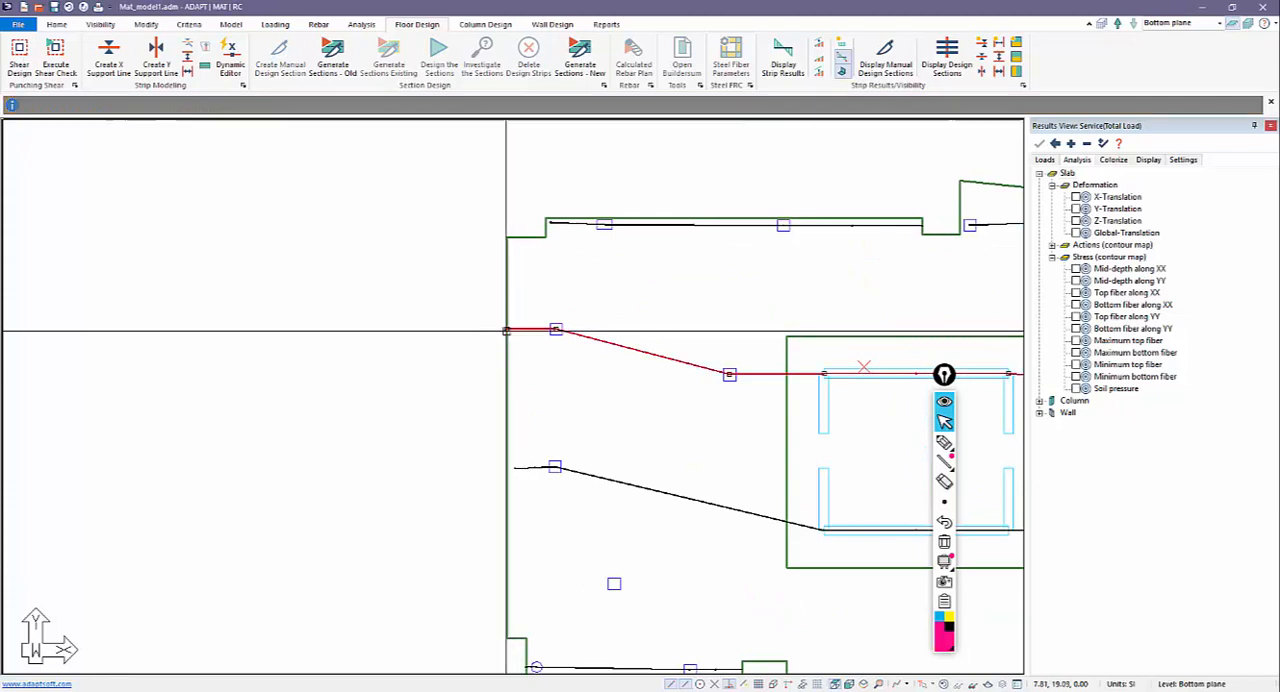
left_click(511, 466)
left_click(511, 466)
left_click(510, 466)
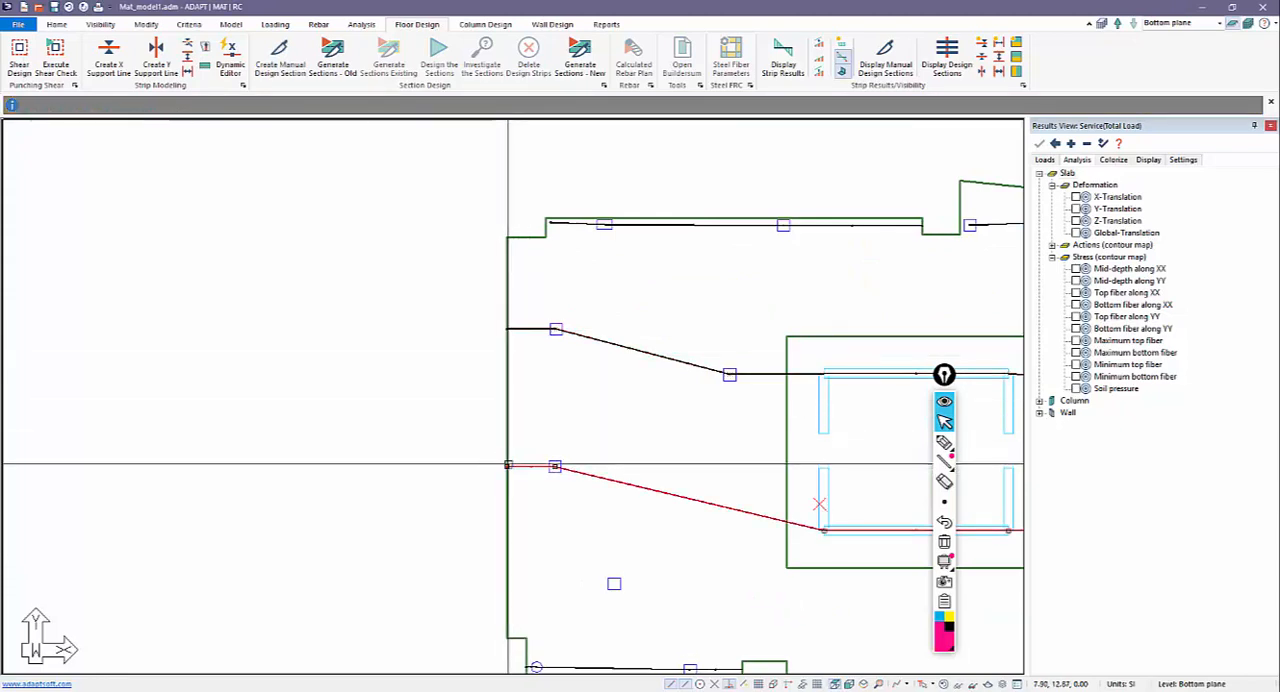
scroll(440, 420, "down", 2)
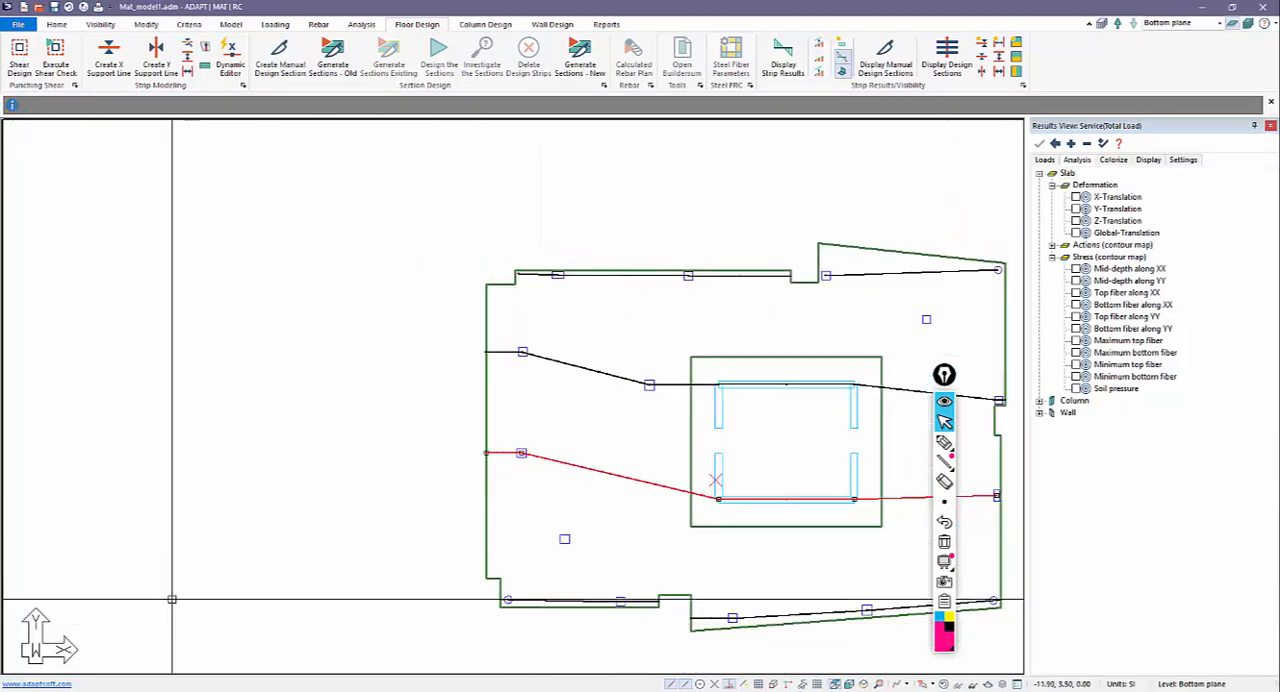
Move the left endpoint of the upper-left support line onto the adjacent slab edge.
scroll(482, 296, "up", 3)
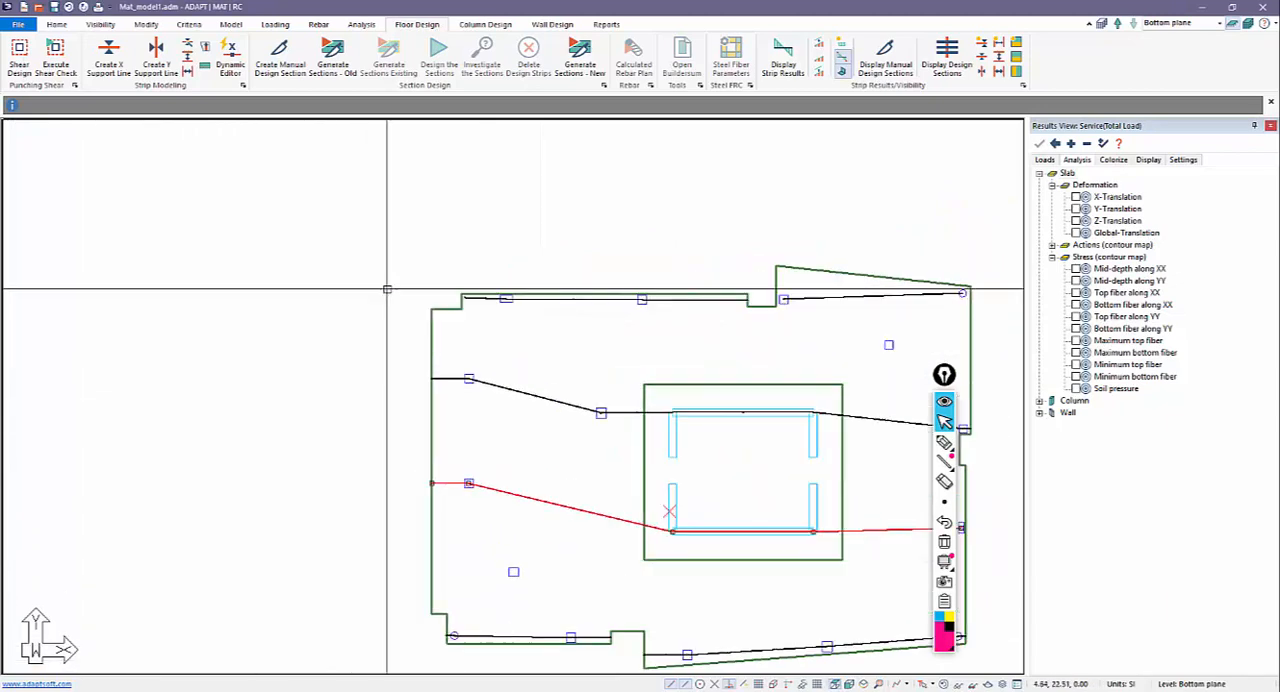
left_click(469, 294)
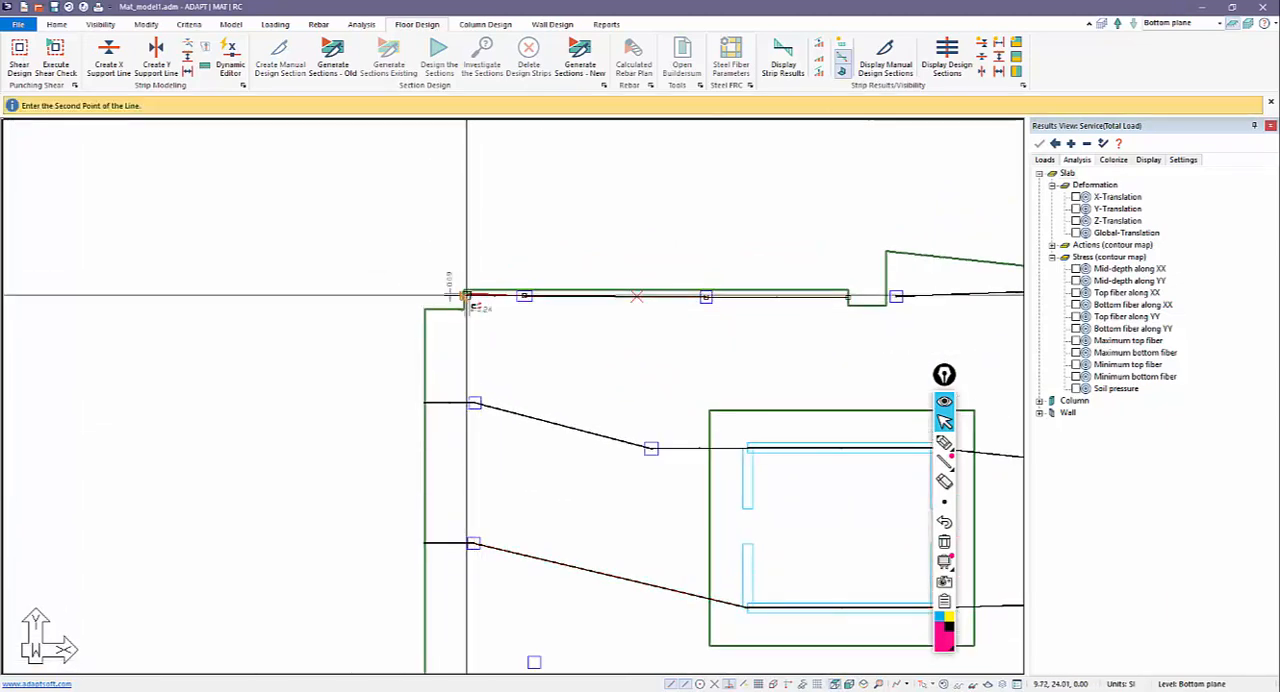
left_click(464, 294)
key("Escape")
scroll(352, 254, "down", 3)
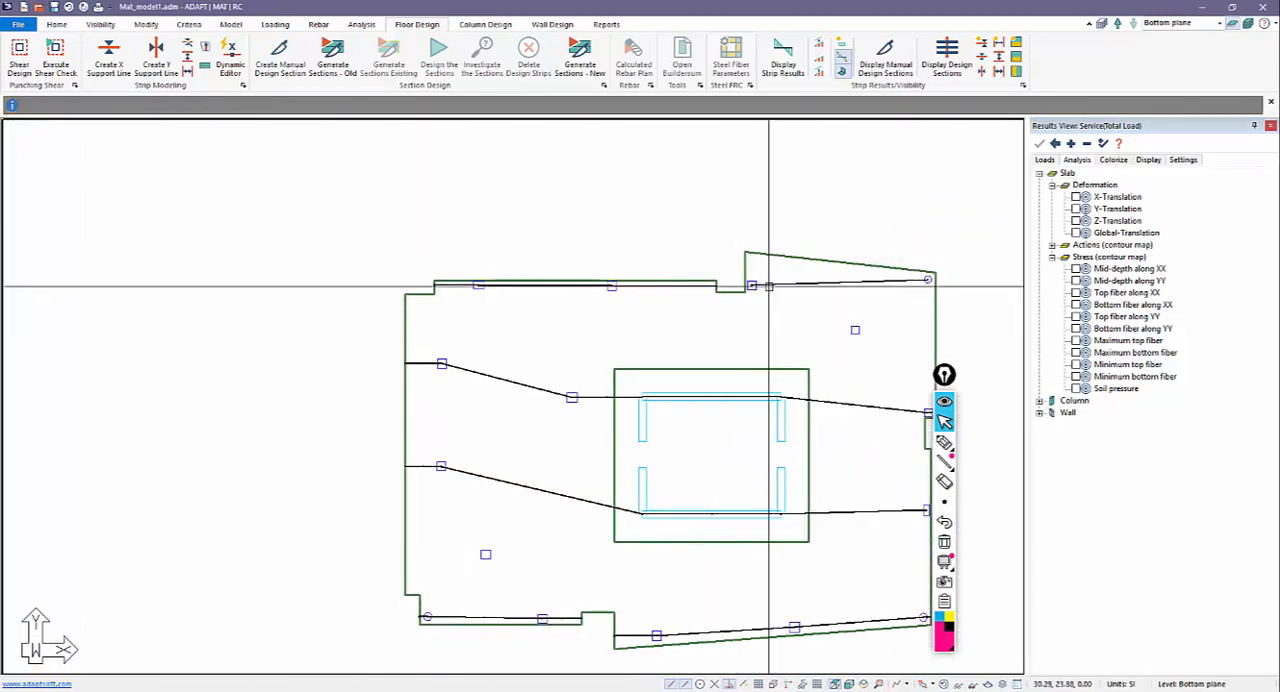
Snap the upper-right support line's left endpoint to the notch edge and adjust its right endpoint at the round corner column.
scroll(748, 277, "up", 3)
left_click(747, 277)
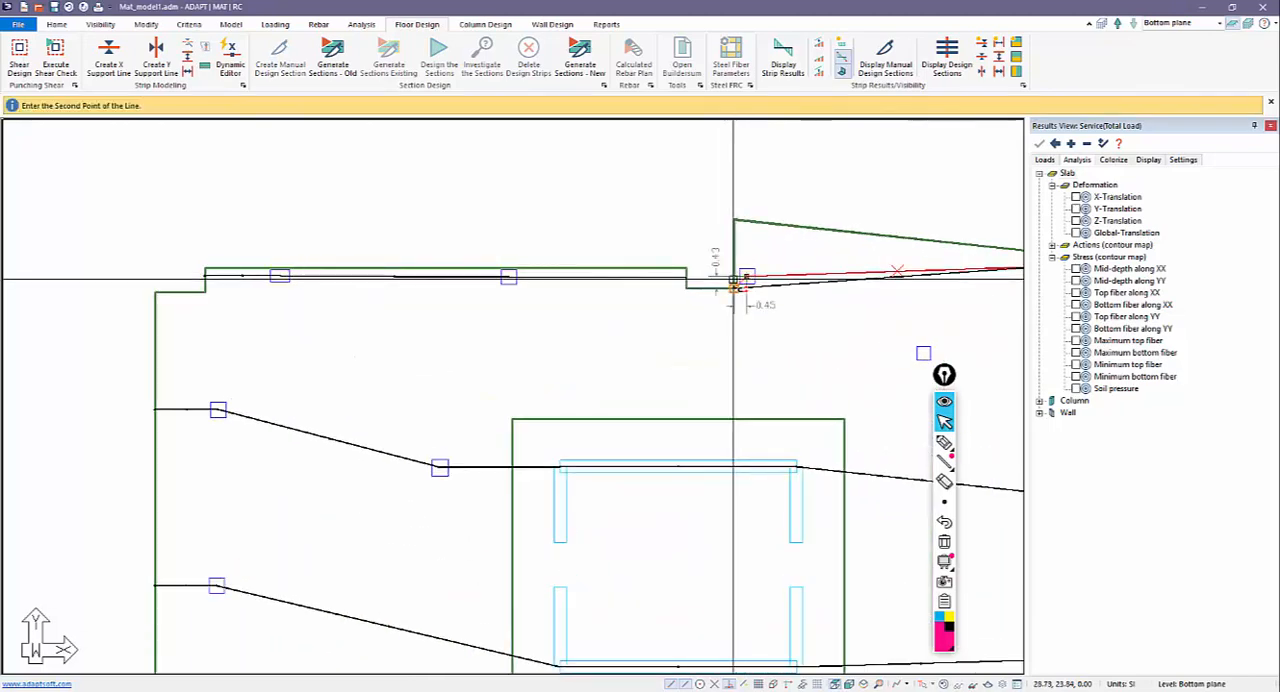
left_click(735, 275)
scroll(606, 296, "down", 2)
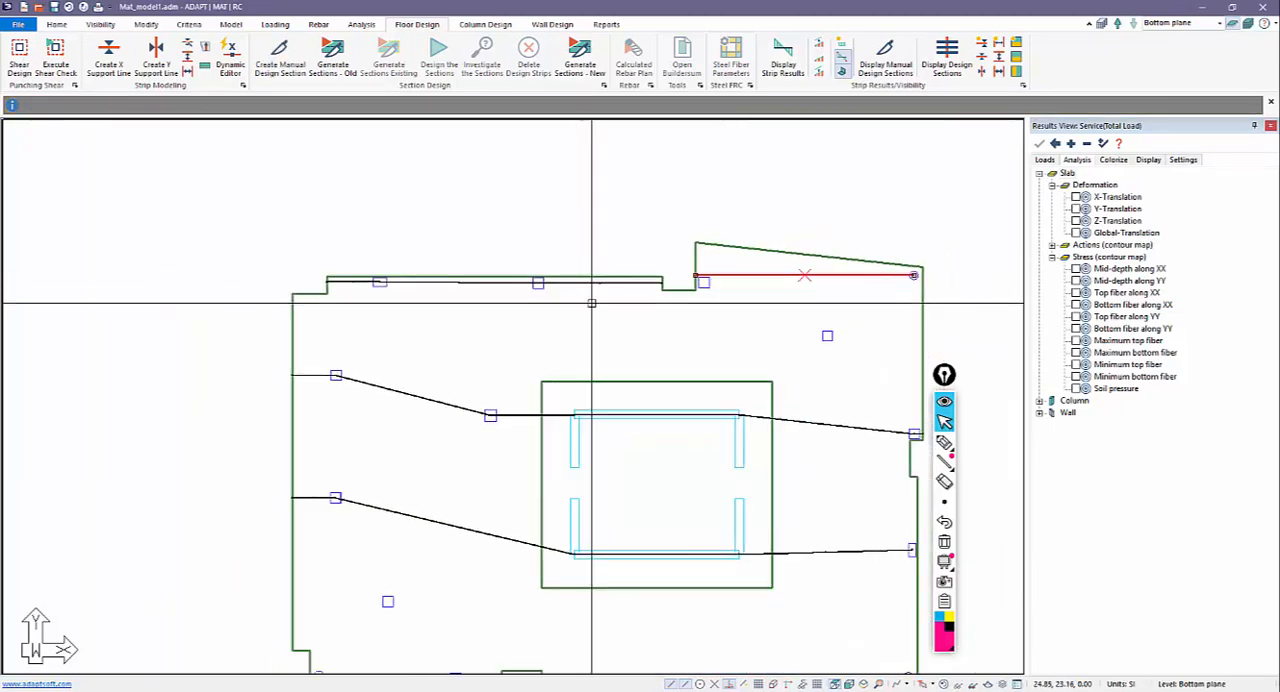
left_click(914, 274)
left_click(914, 276)
scroll(837, 286, "down", 3)
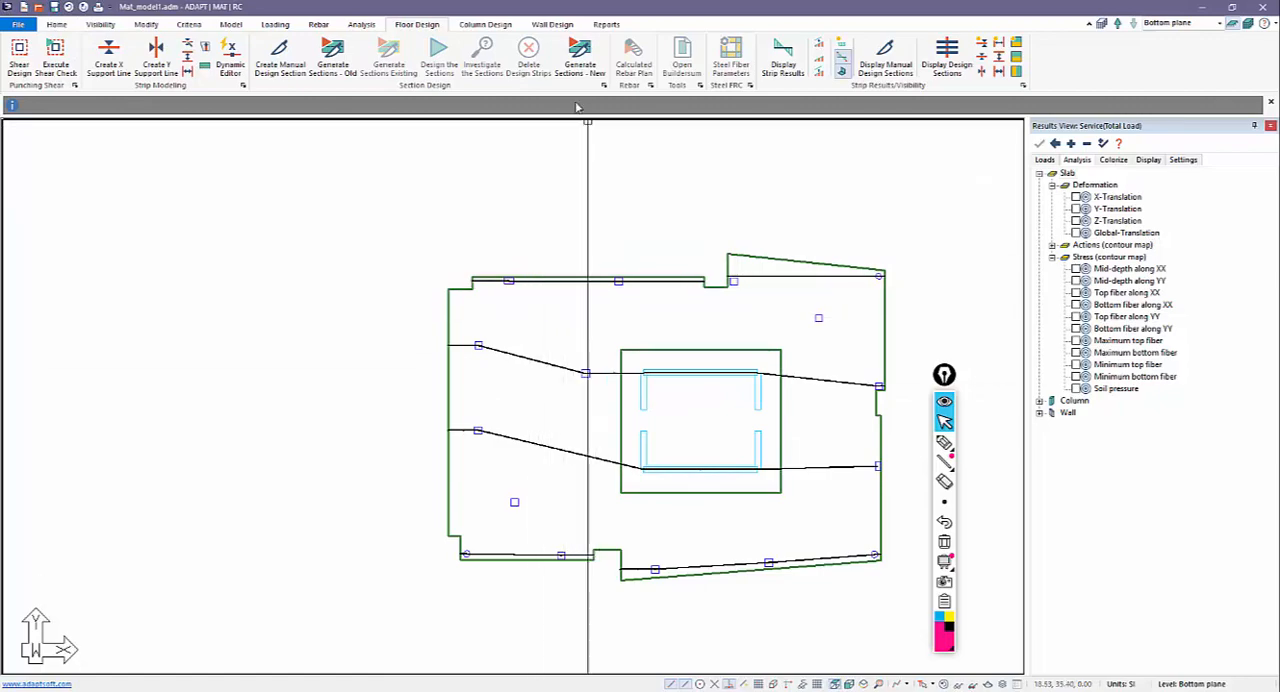
Generate design sections from the X-direction support lines with the new generation method and examine the strips across the mat.
left_click(589, 64)
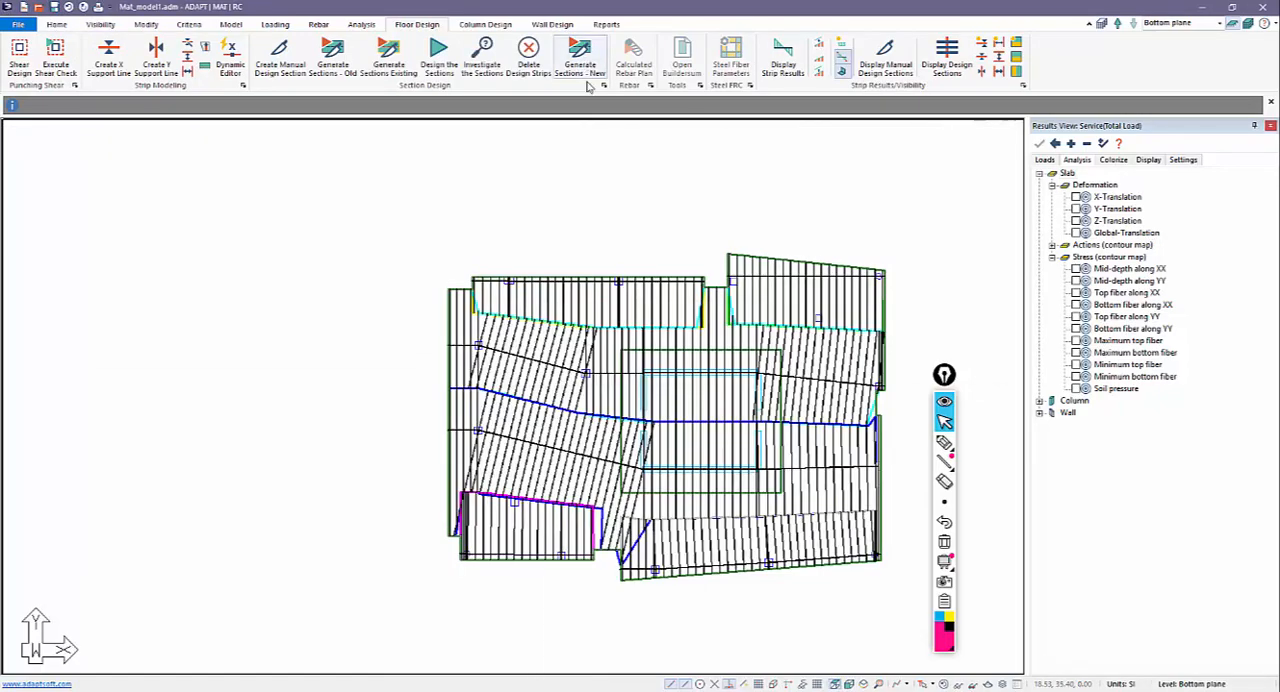
middle_click_drag(681, 357, 628, 328)
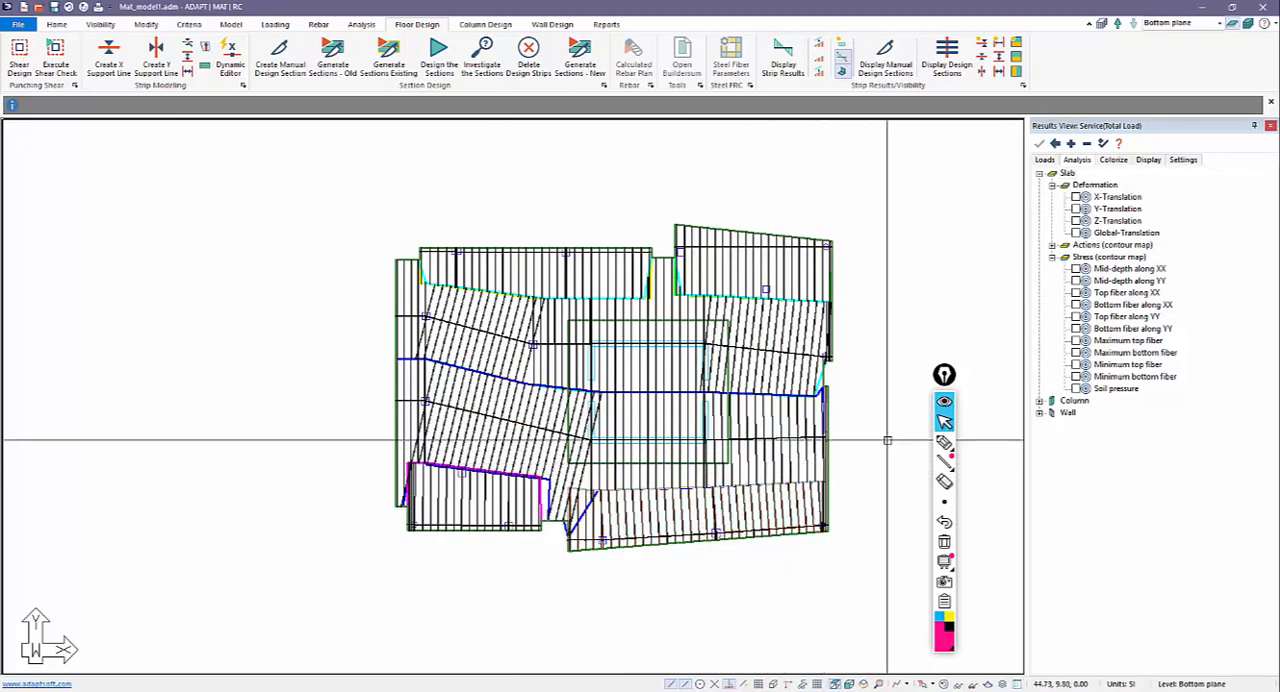
middle_click_drag(800, 560, 744, 535)
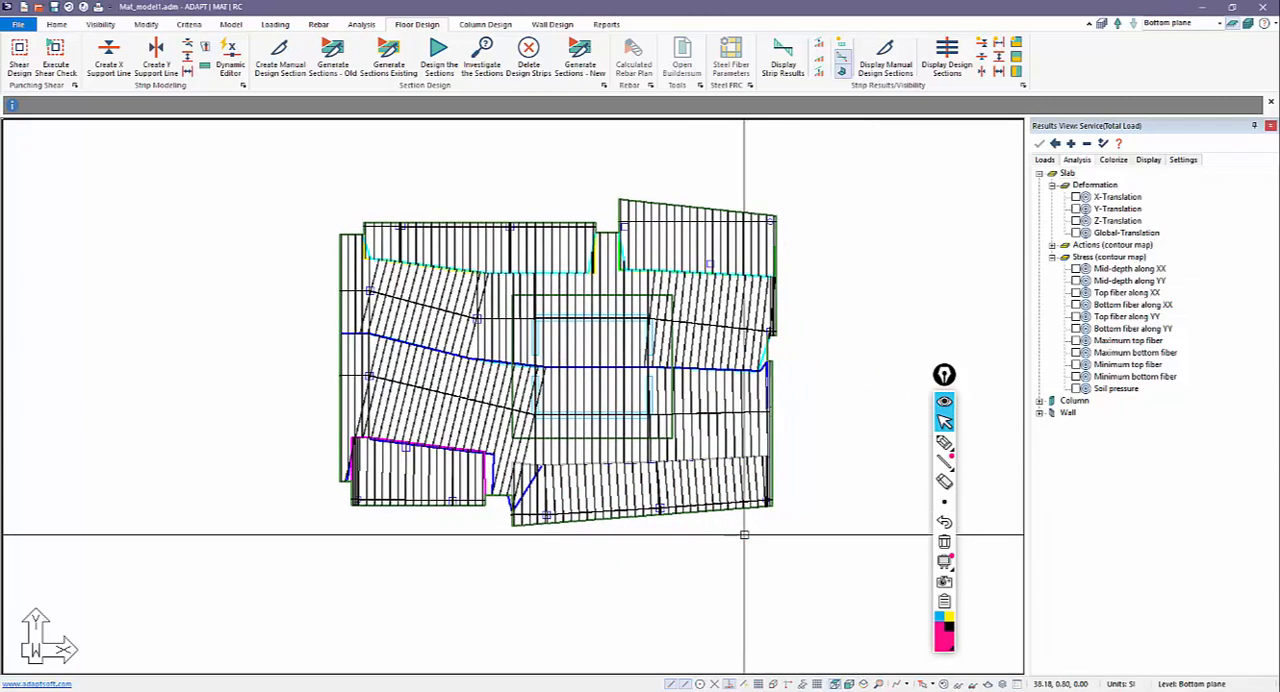
scroll(476, 212, "up", 4)
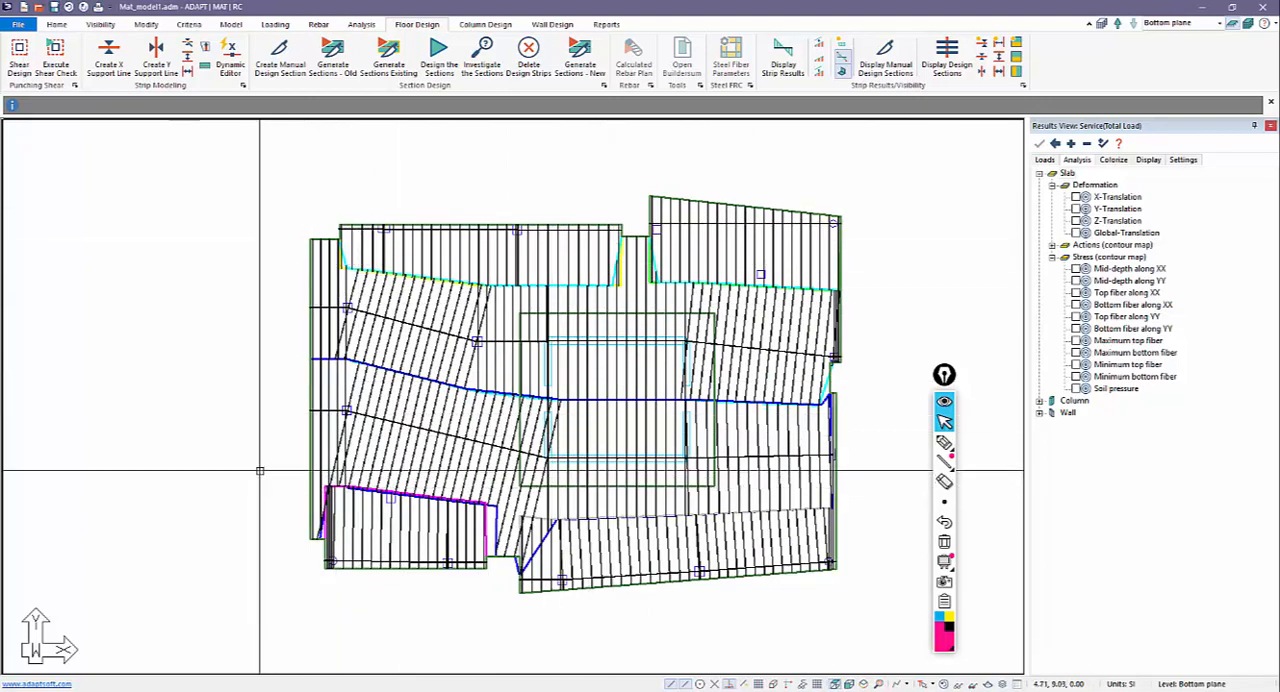
middle_click_drag(260, 466, 265, 453)
scroll(340, 265, "up", 2)
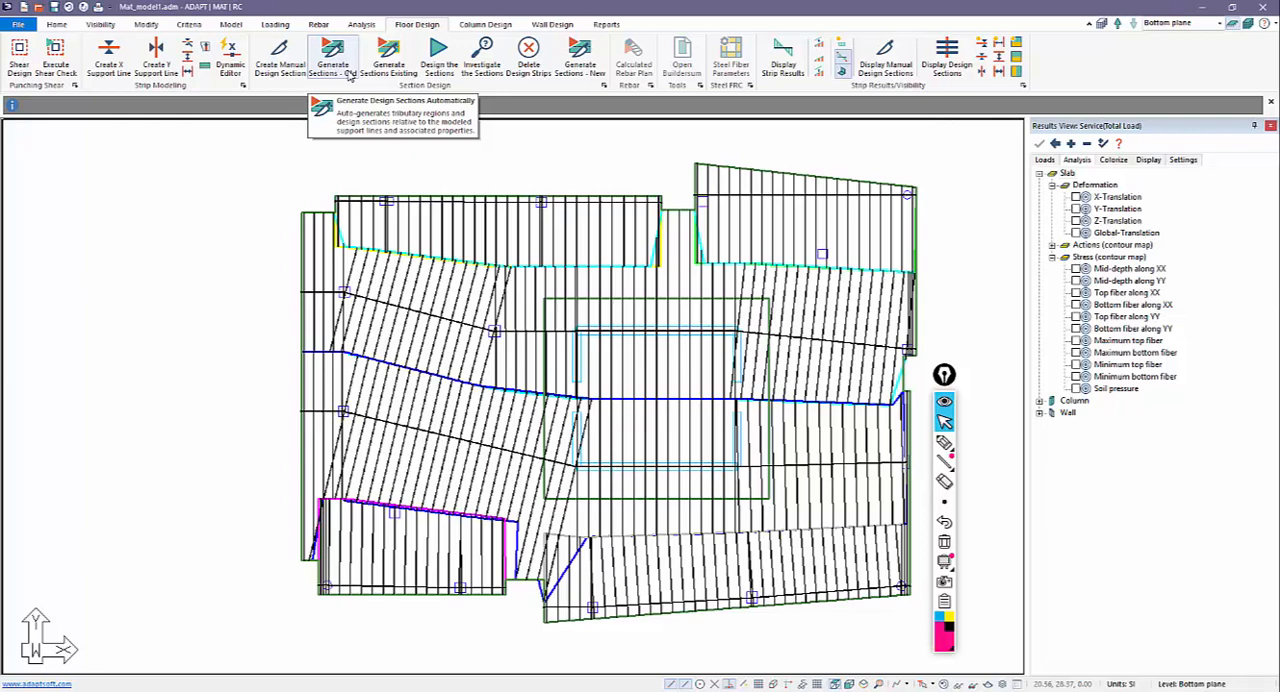
Delete the generated design strips and regenerate the design sections with the old generation method.
left_click(528, 55)
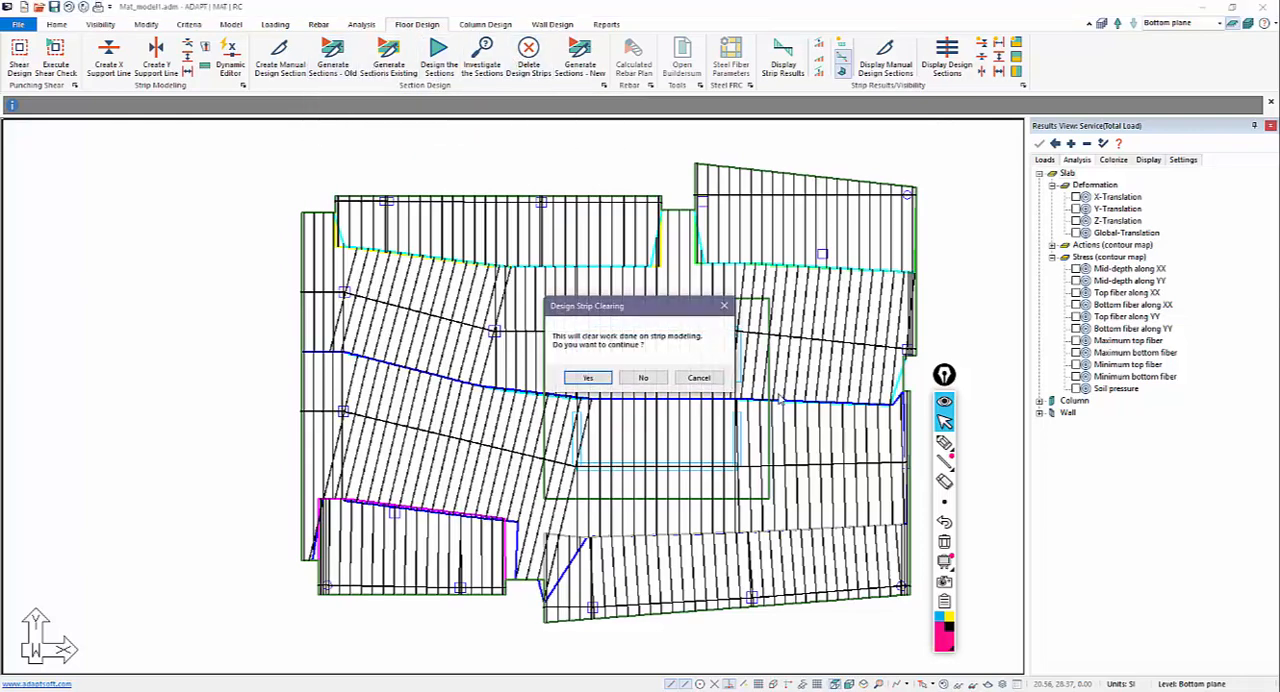
left_click(588, 378)
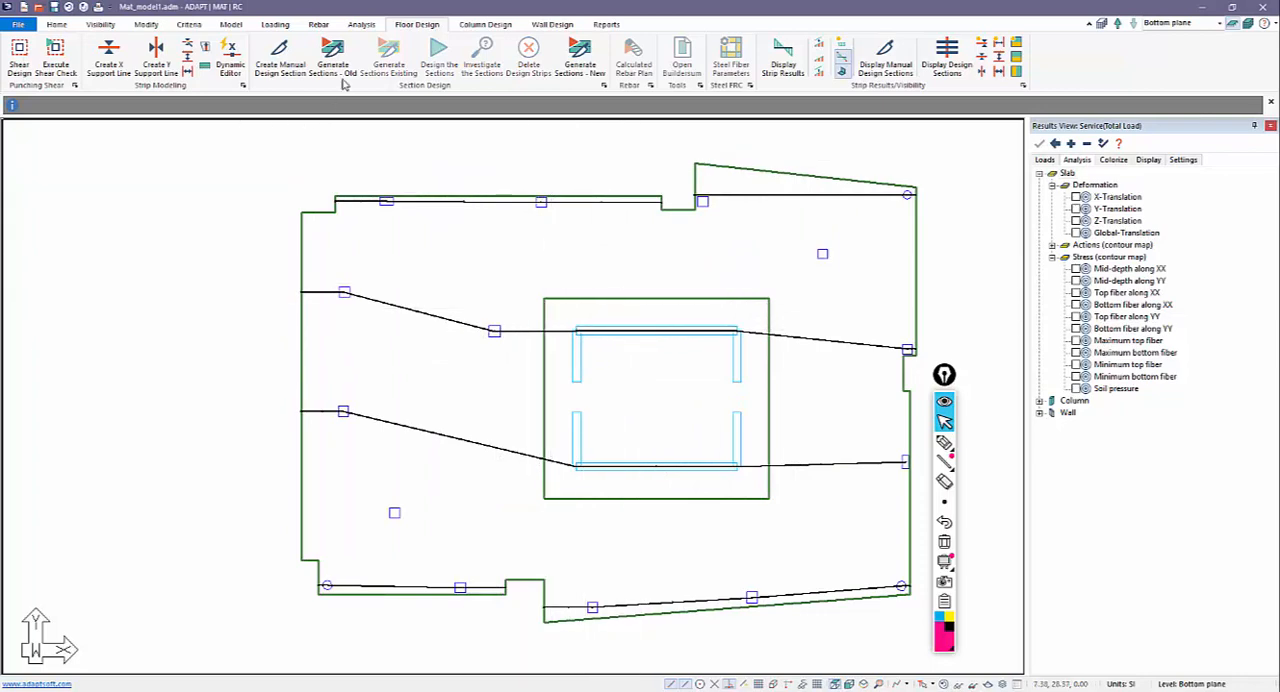
left_click(338, 62)
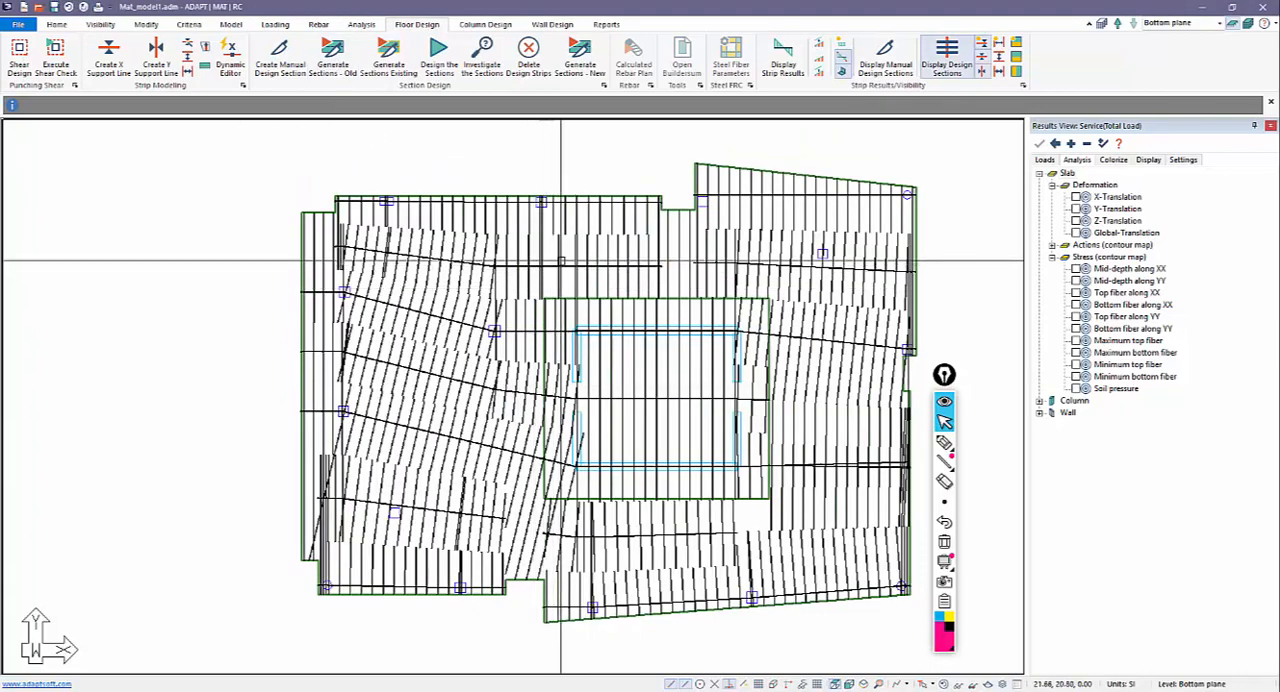
Highlight the middle strips between the support lines, and the column strips along the third-row and lower-left support lines.
left_click(561, 262)
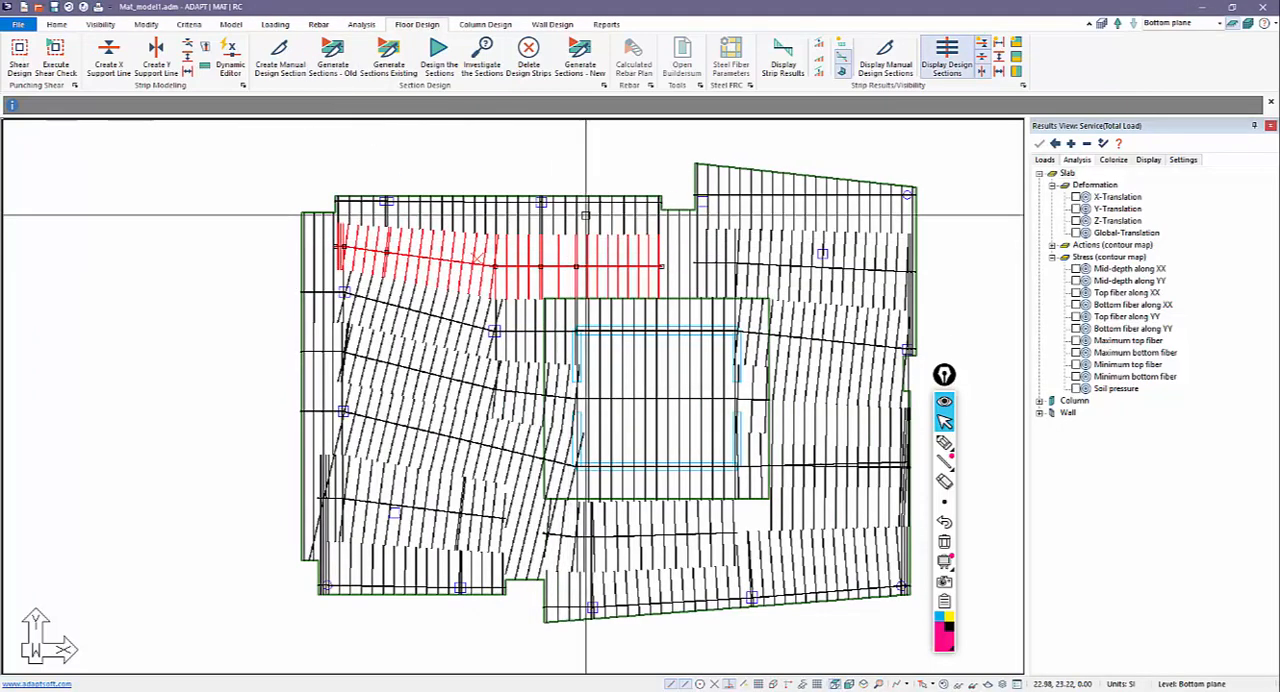
left_click(712, 263)
left_click(503, 389)
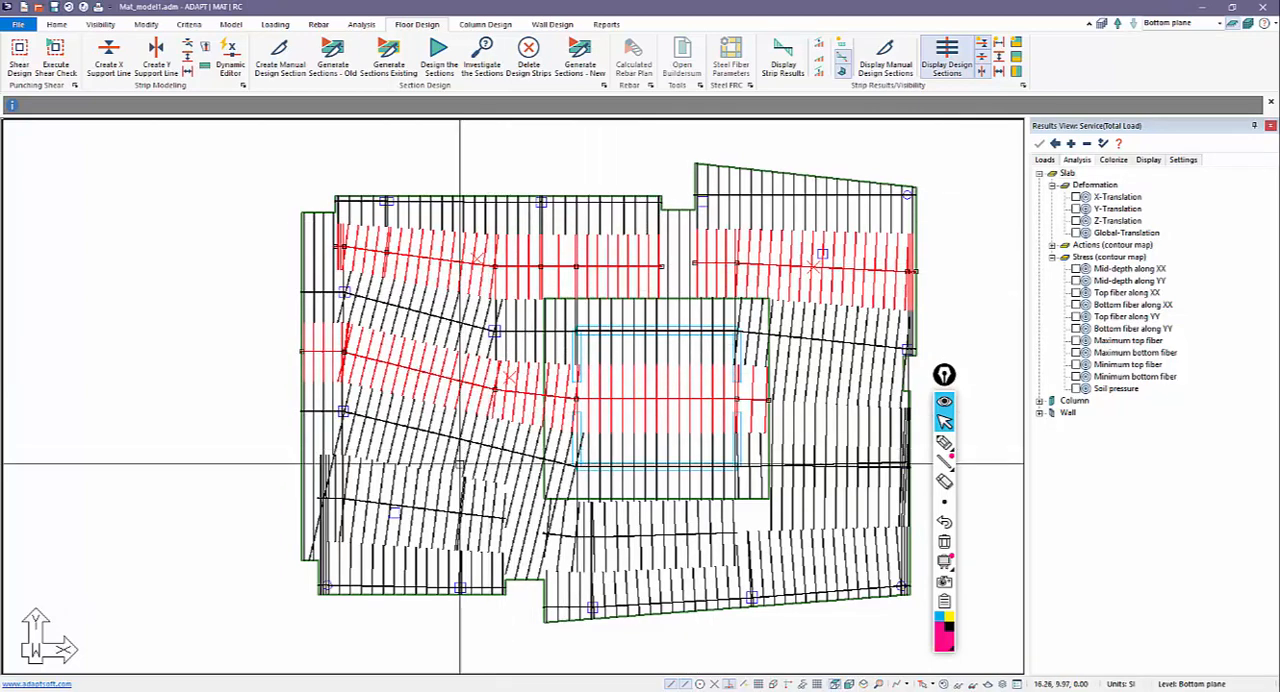
left_click(466, 506)
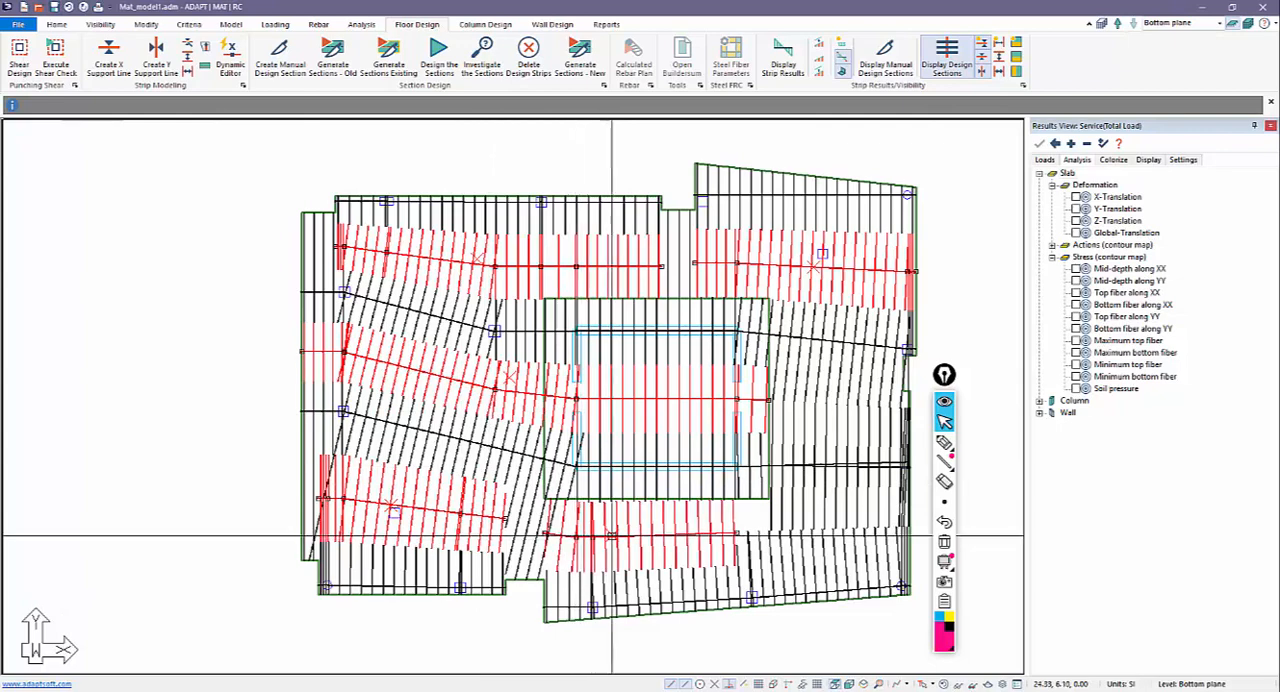
left_click(534, 459)
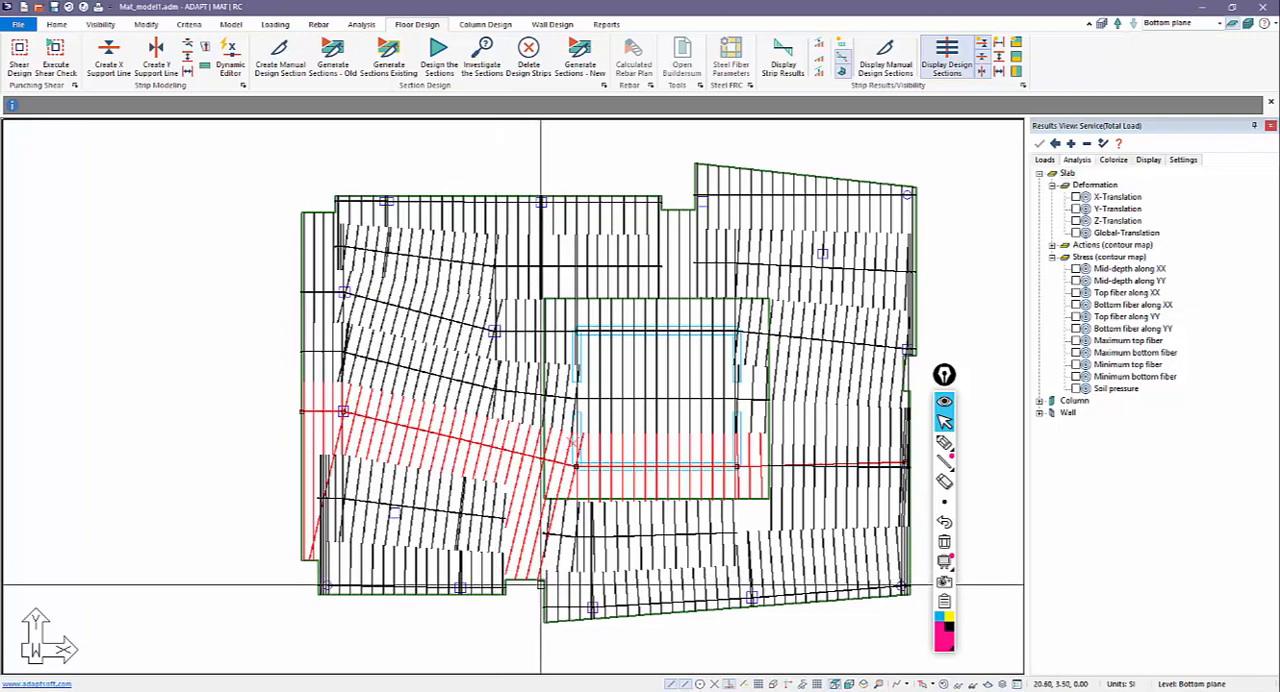
left_click(489, 580)
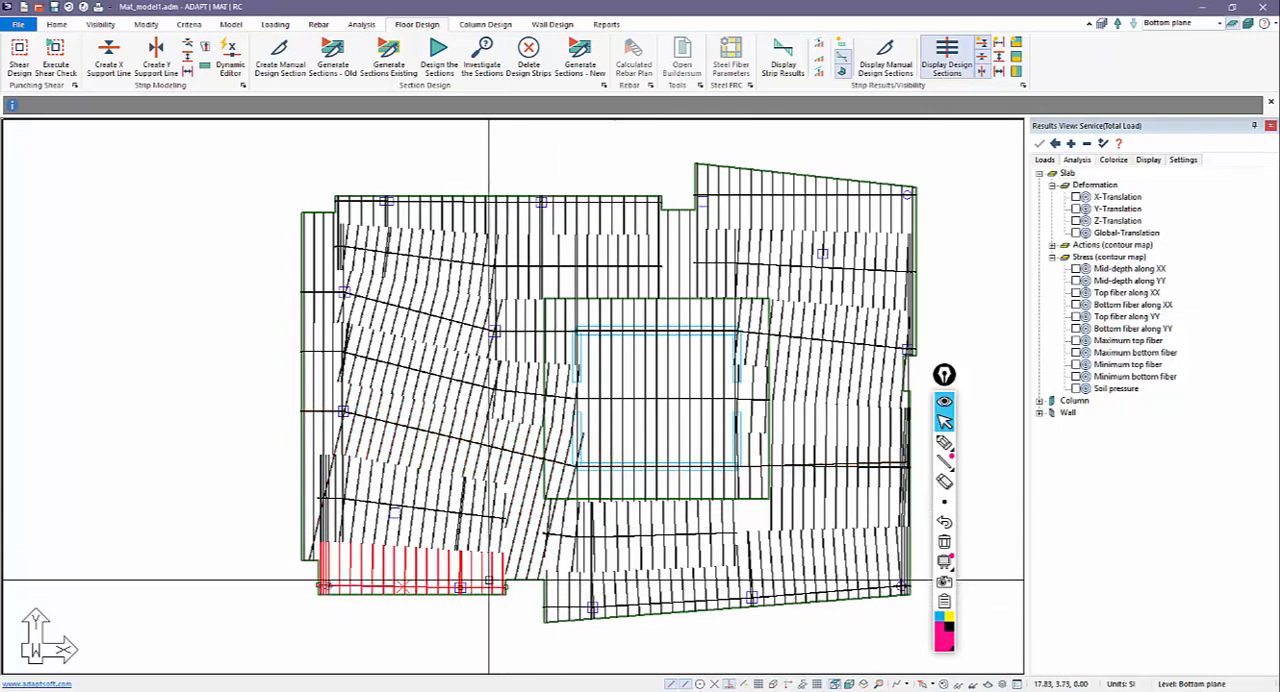
Highlight the column strip along the lower-right support line and the middle strip above the lower-left support line.
left_click(546, 600)
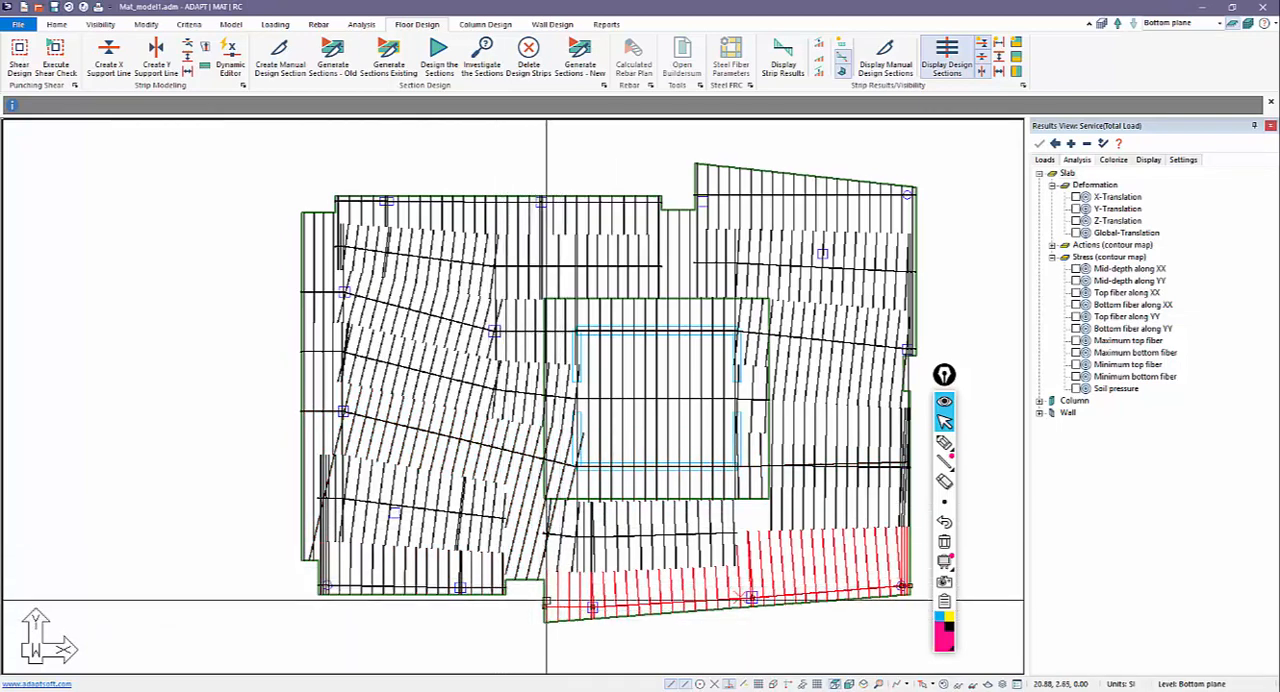
left_click(345, 520)
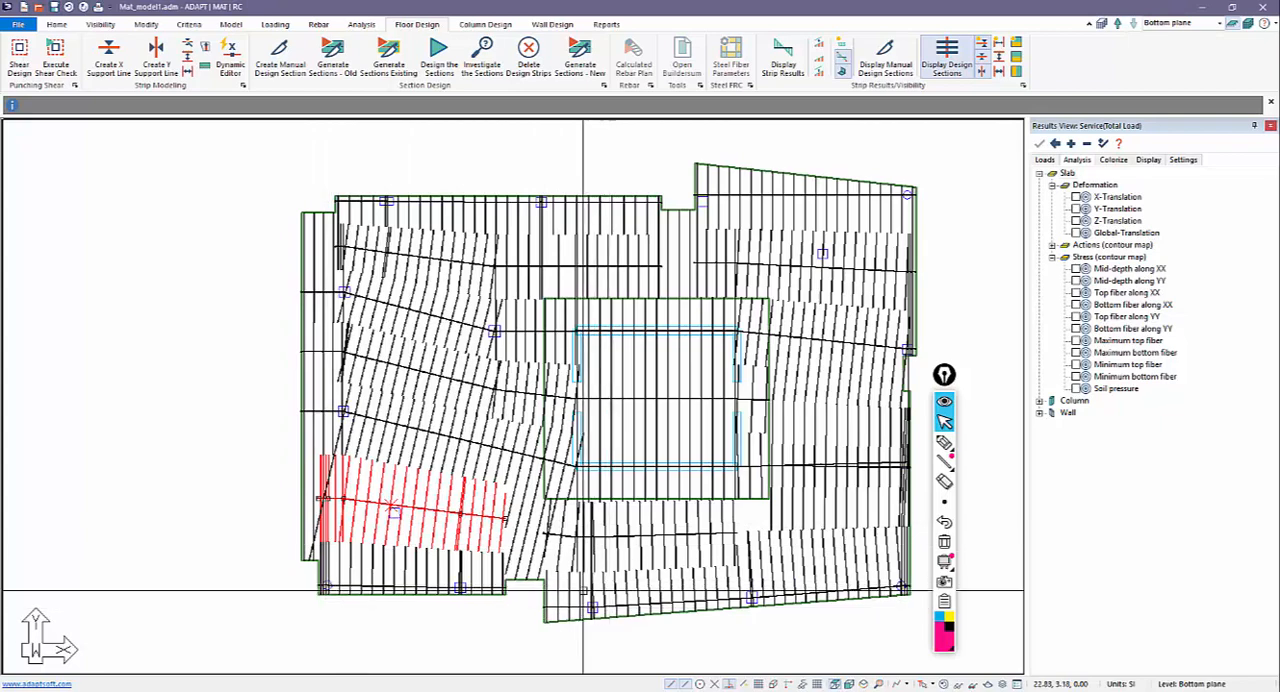
left_click(712, 601)
left_click(456, 623)
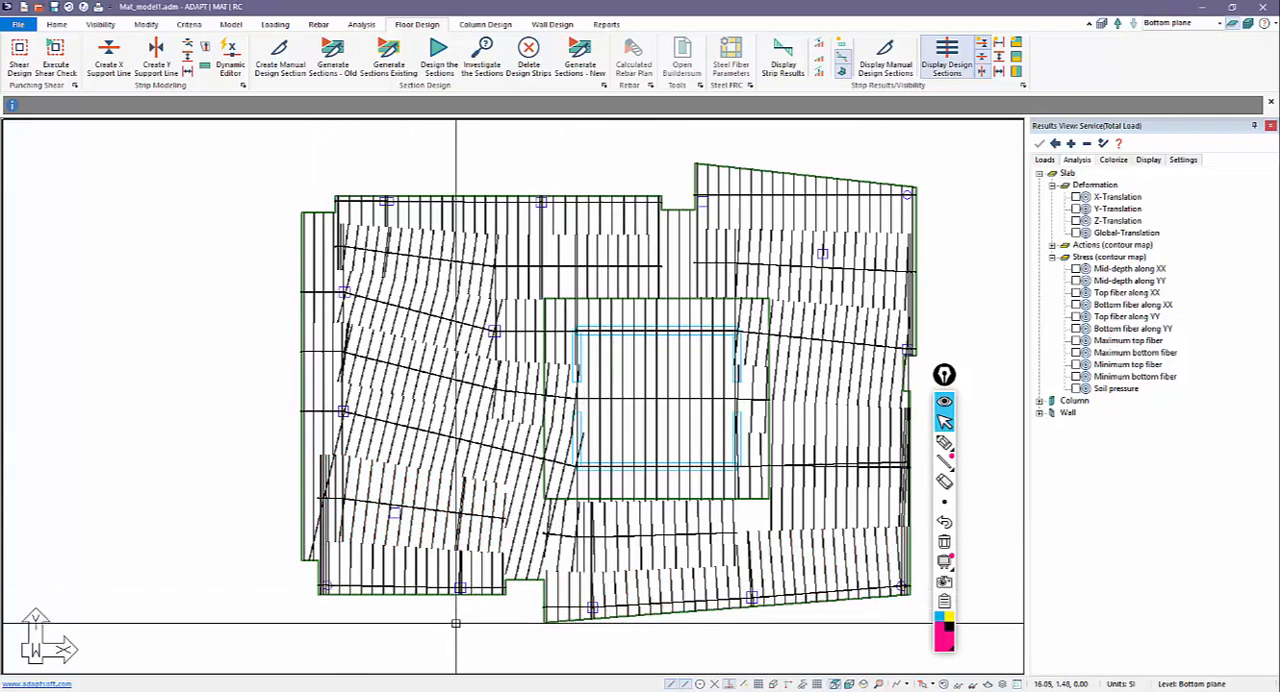
Delete all generated design strips from the mat.
left_click(529, 60)
left_click(588, 378)
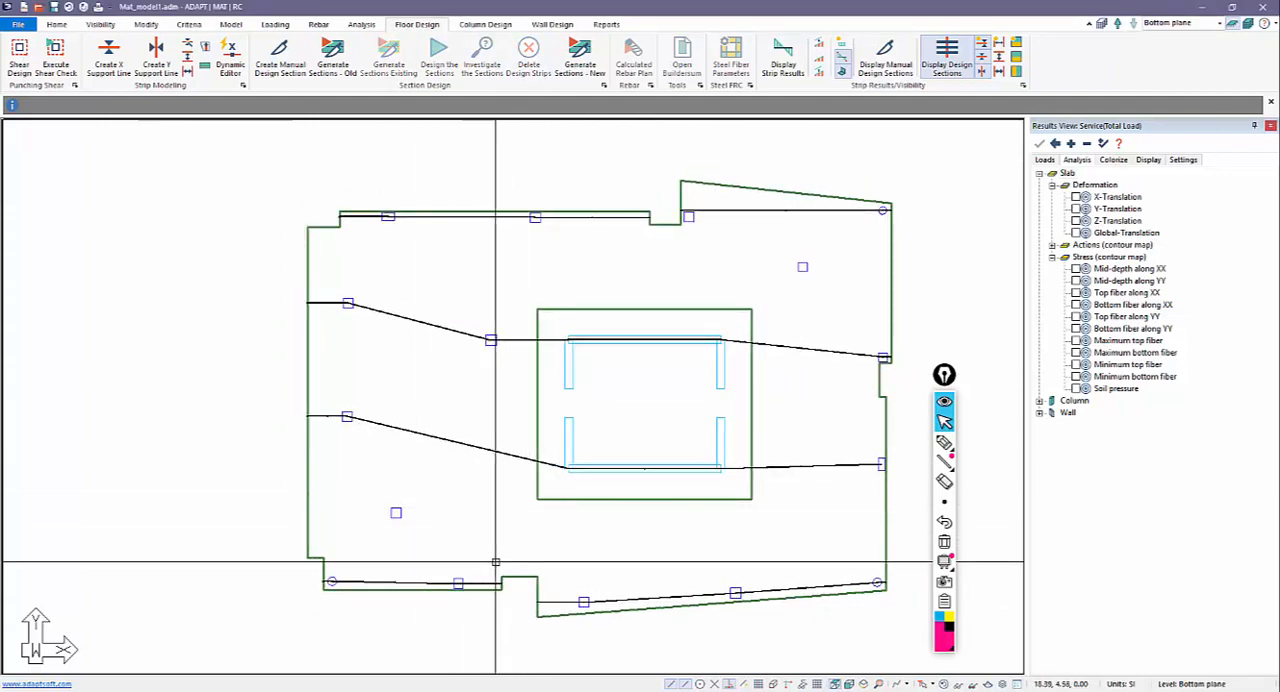
middle_click_drag(494, 562, 496, 519)
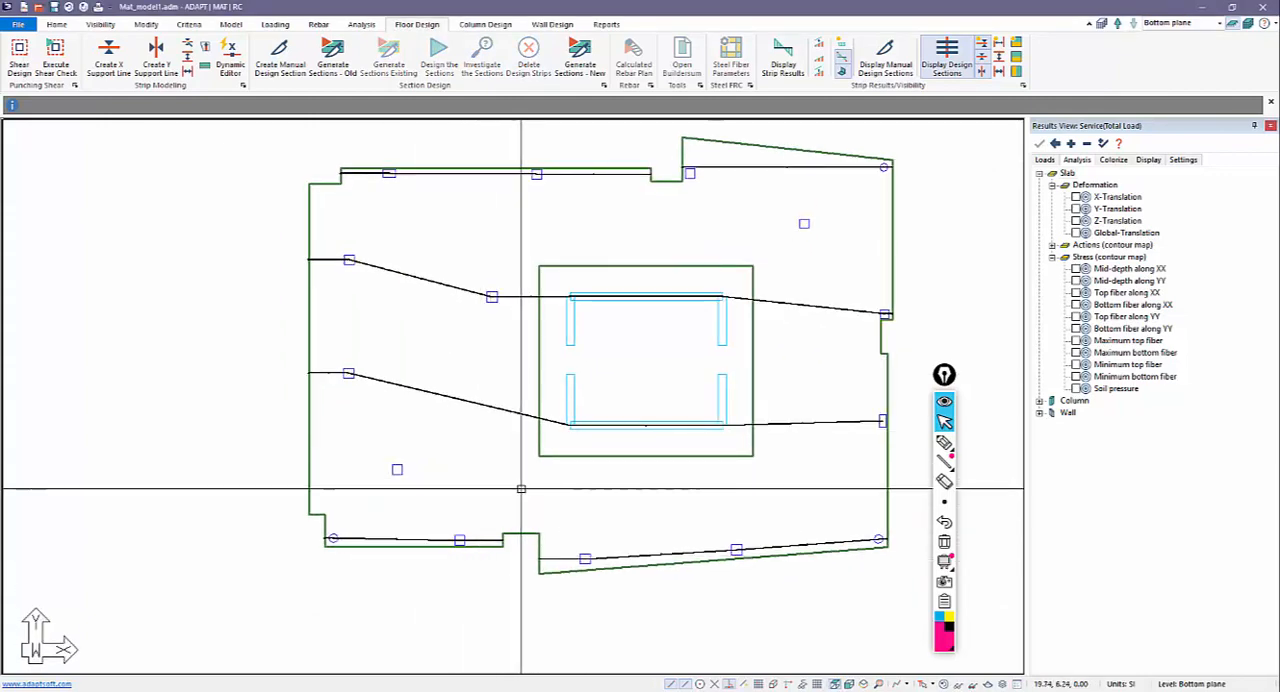
scroll(522, 489, "down", 1)
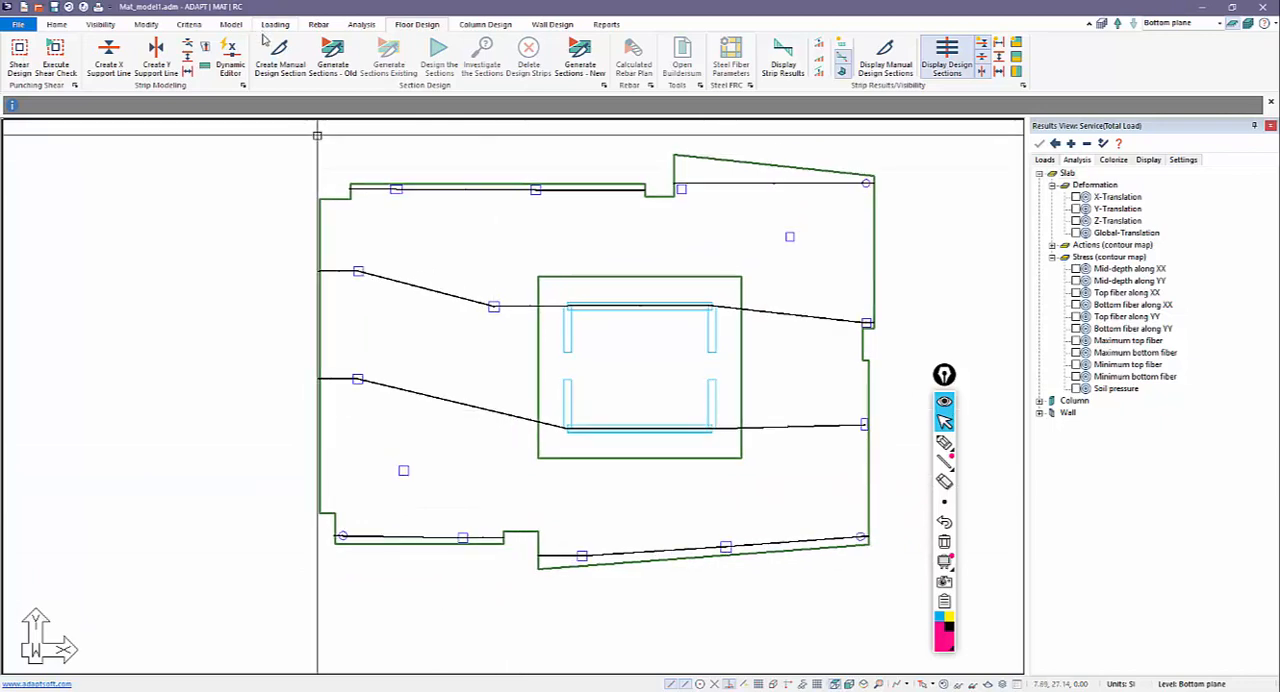
Draw two X-direction splitters from the corners of the upper notch down to the support line along the core's upper wall.
left_click(187, 58)
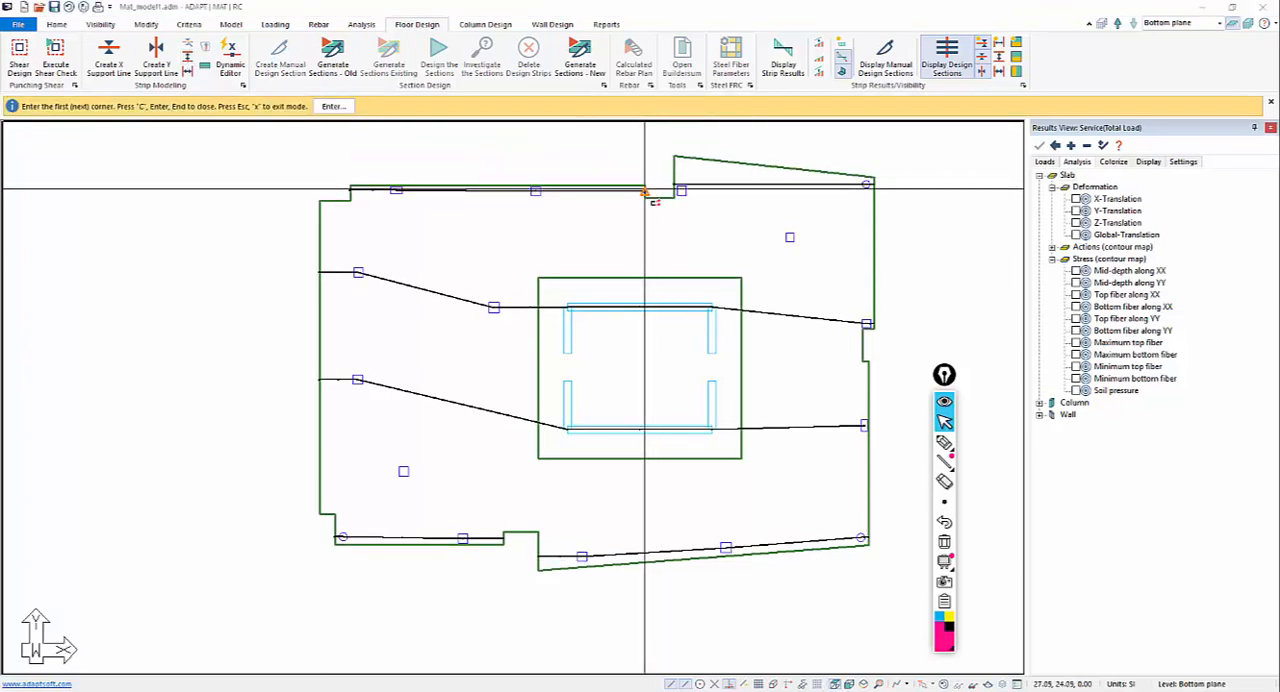
left_click(645, 196)
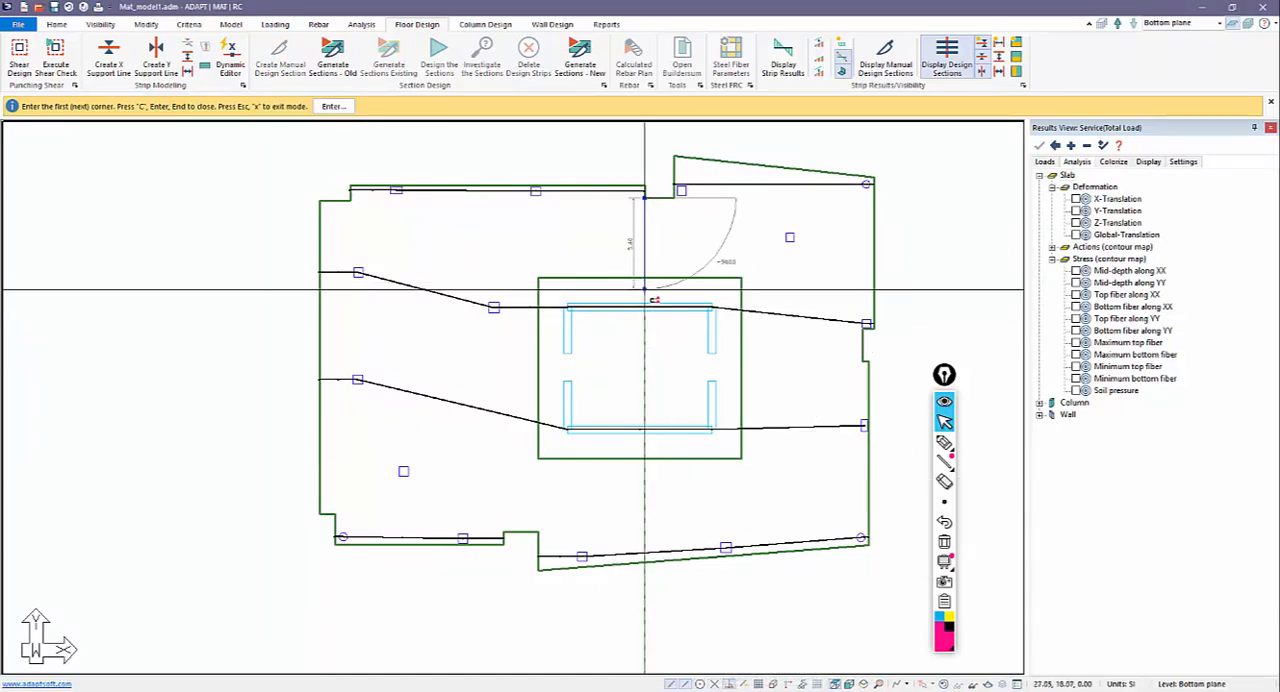
left_click(645, 307)
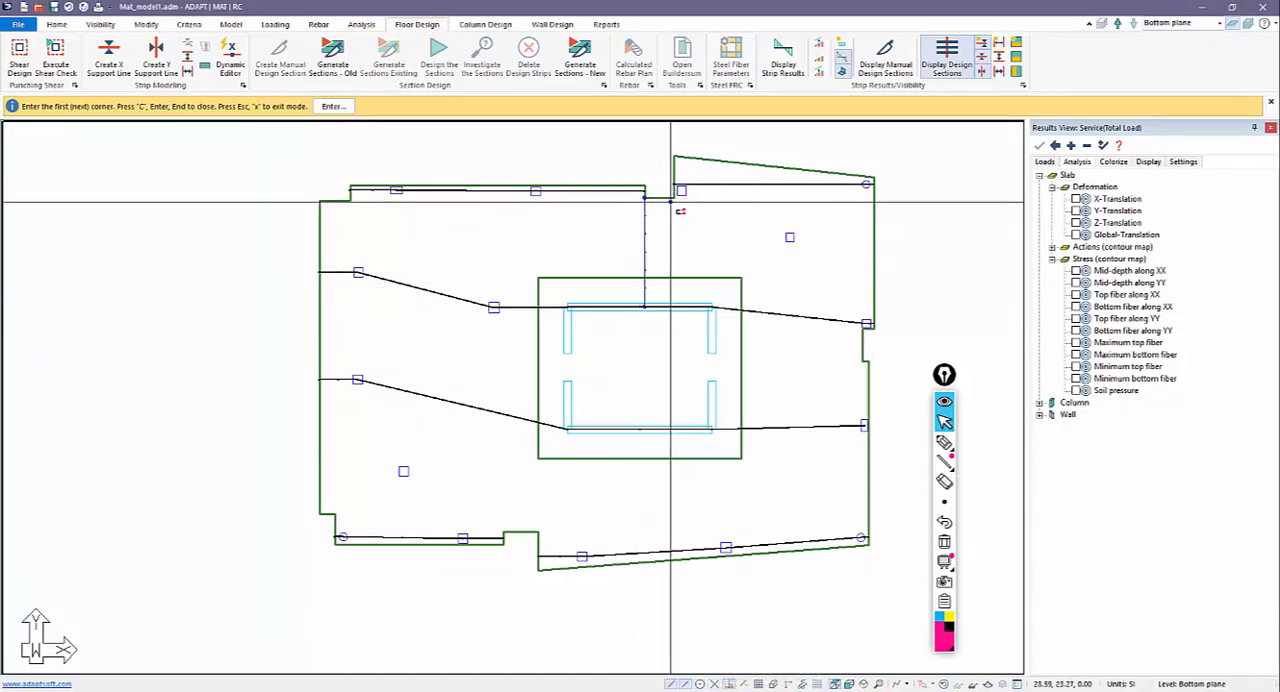
left_click(674, 307)
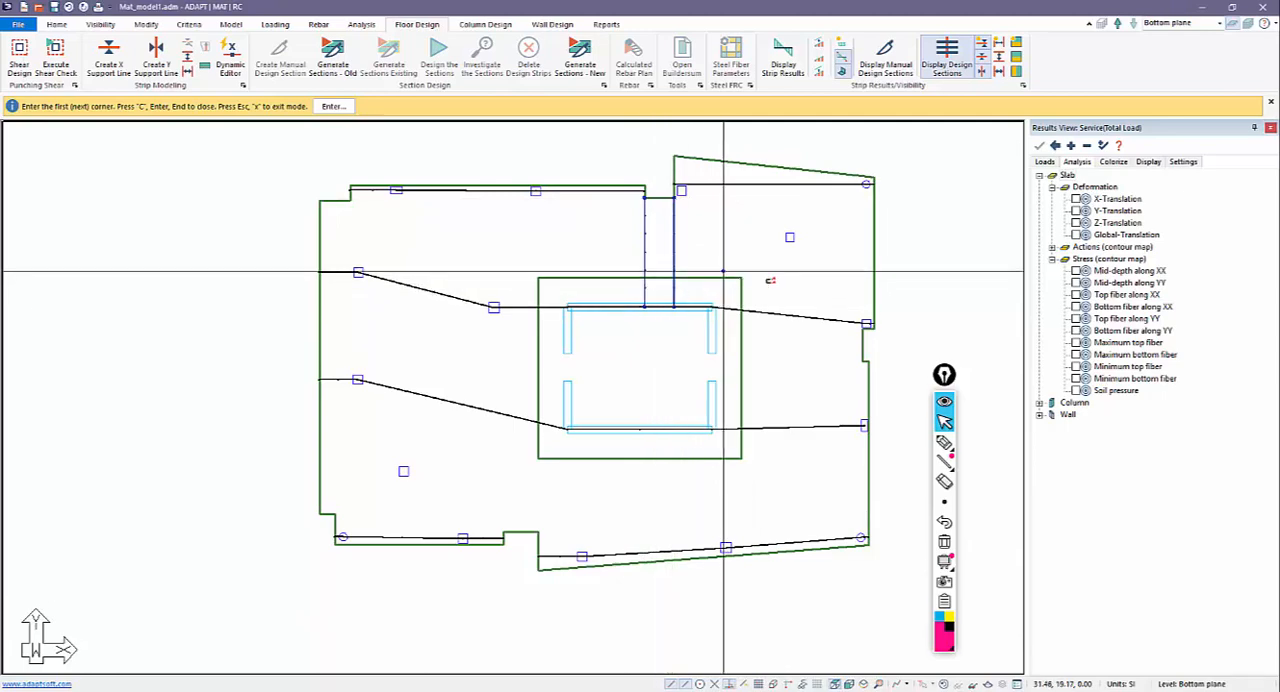
Move the right endpoint of the support line along the core's lower wall from the column to the mat's right edge.
scroll(866, 322, "up", 6)
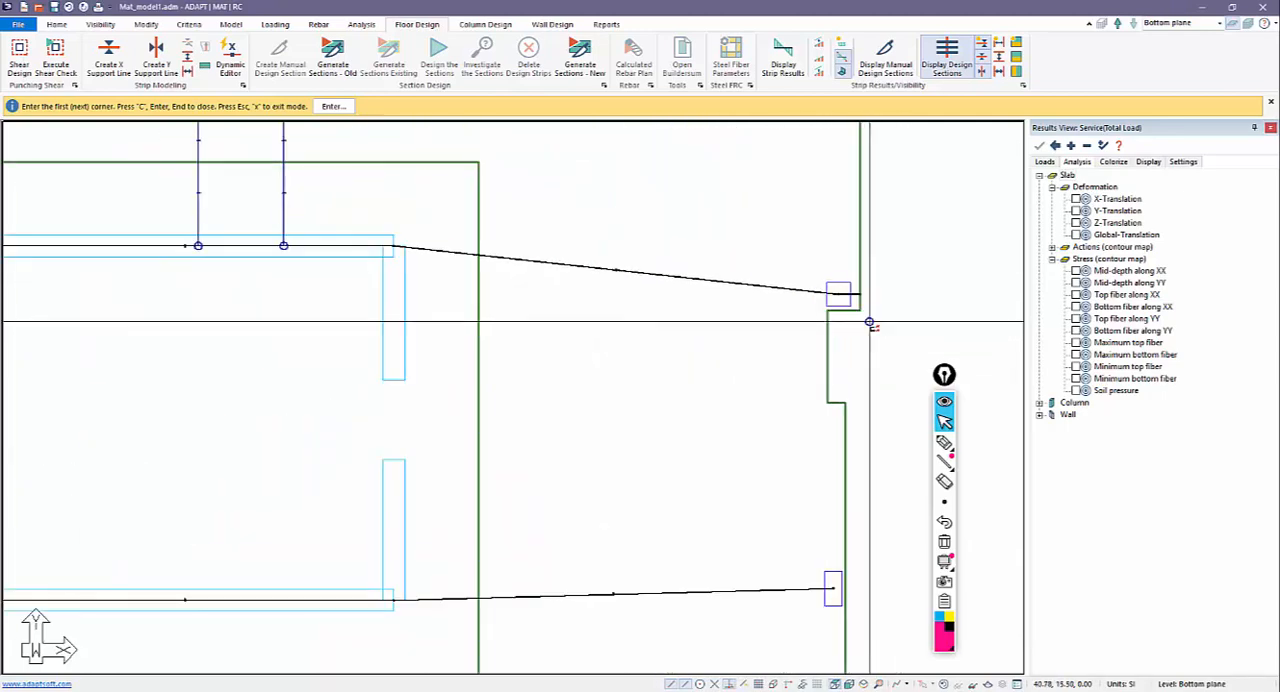
scroll(860, 288, "up", 3)
scroll(863, 278, "down", 6)
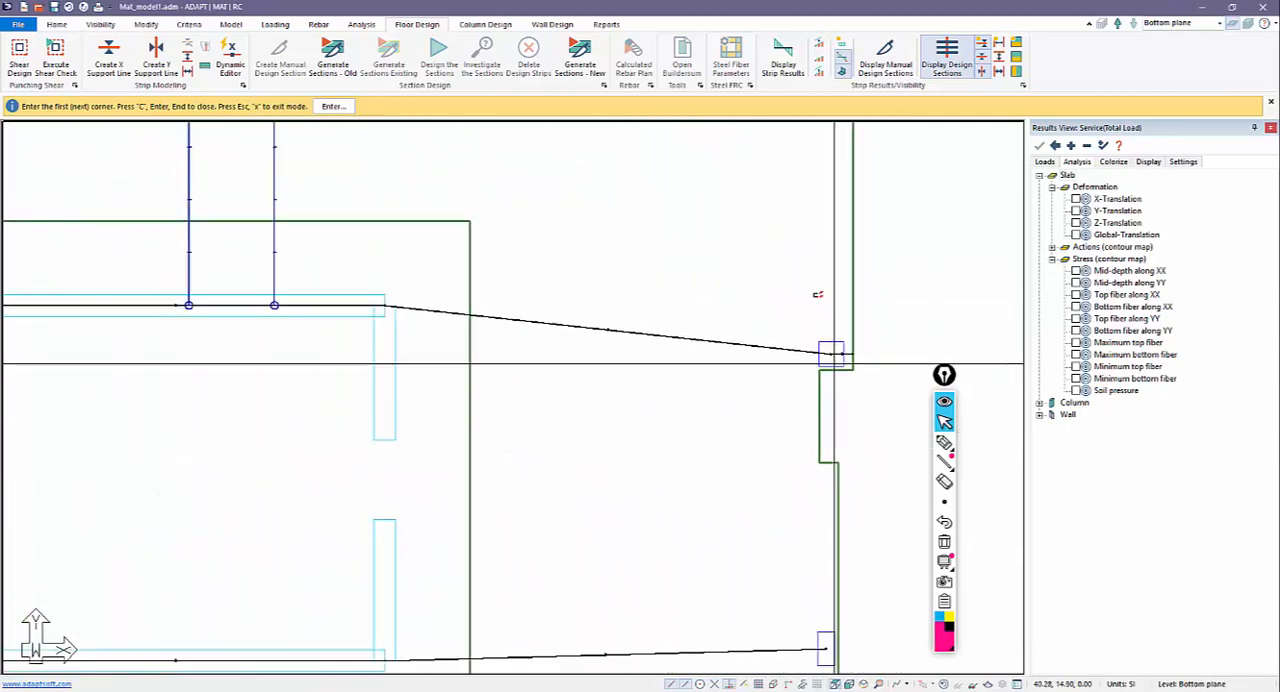
middle_click_drag(810, 221, 753, 431)
scroll(743, 412, "up", 1)
middle_click_drag(705, 648, 766, 413)
middle_click_drag(783, 668, 800, 437)
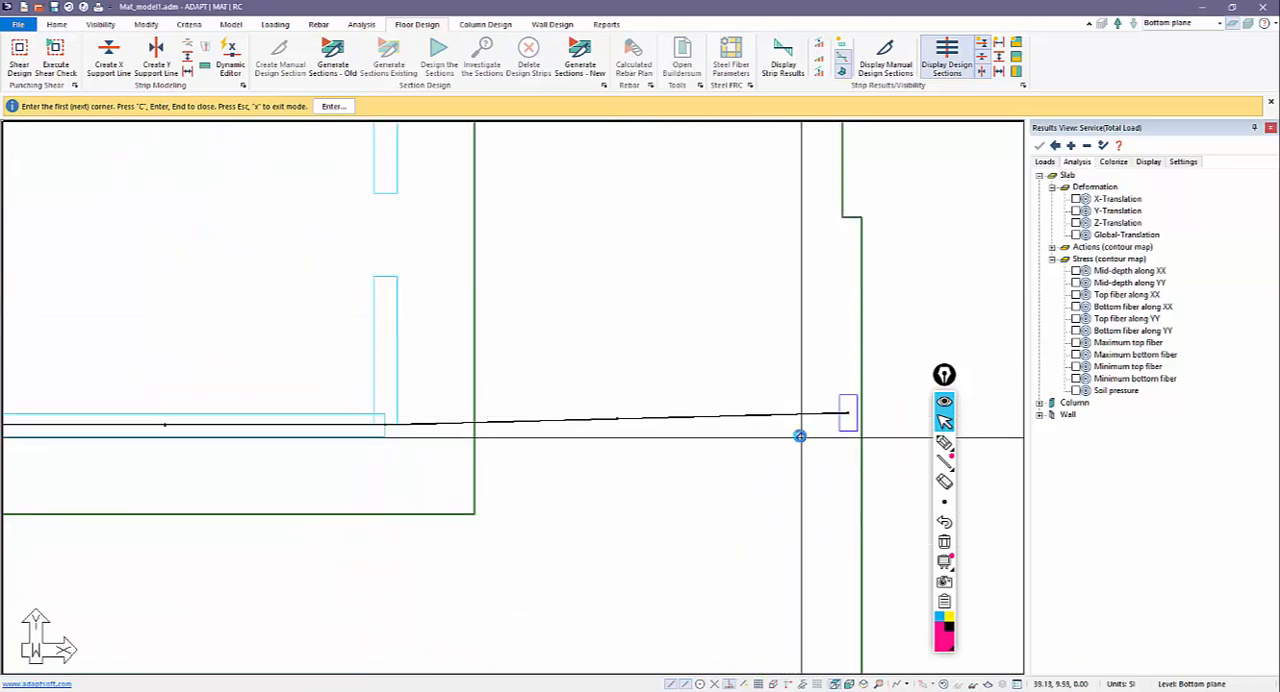
scroll(800, 437, "up", 5)
key("Escape")
left_click(860, 405)
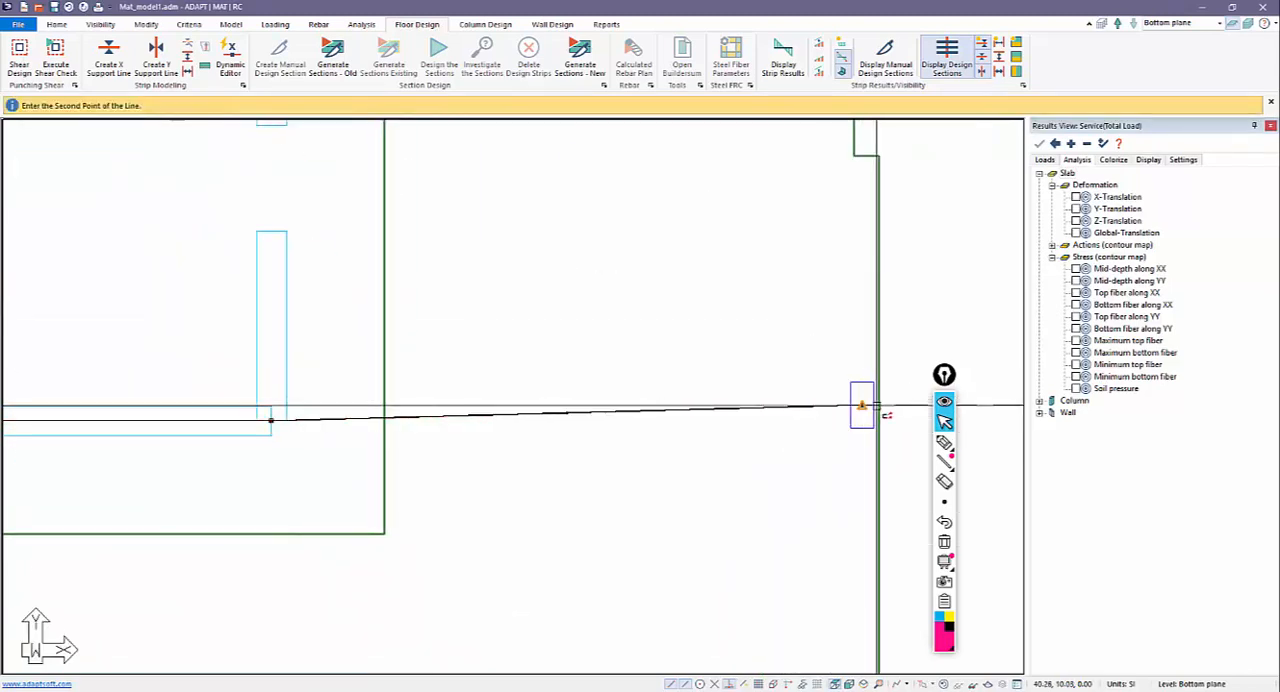
left_click(877, 408)
scroll(750, 380, "down", 2)
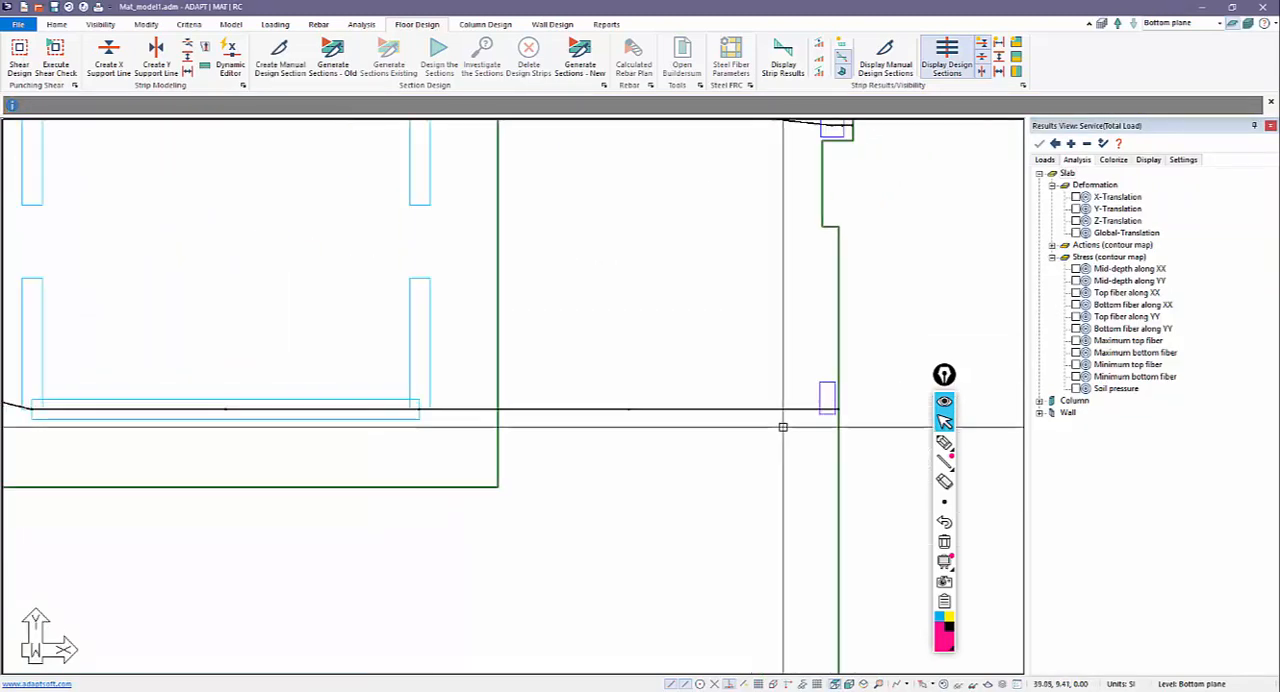
scroll(855, 407, "down", 4)
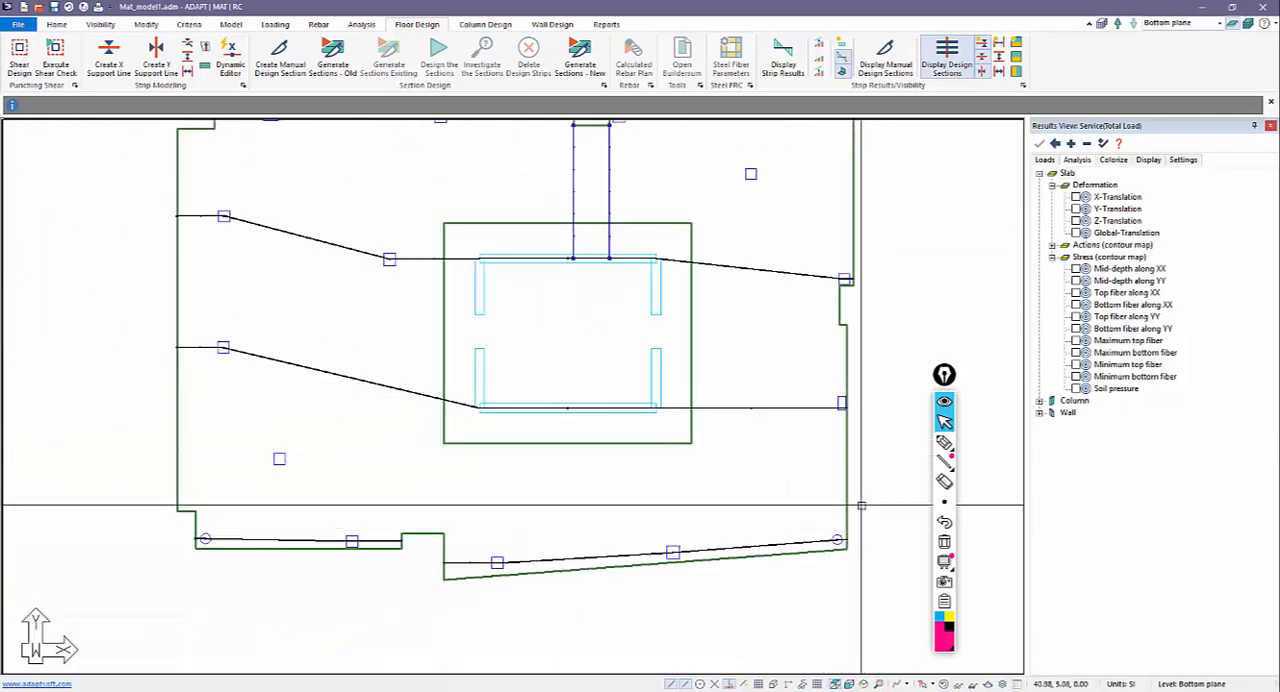
scroll(861, 505, "down", 2)
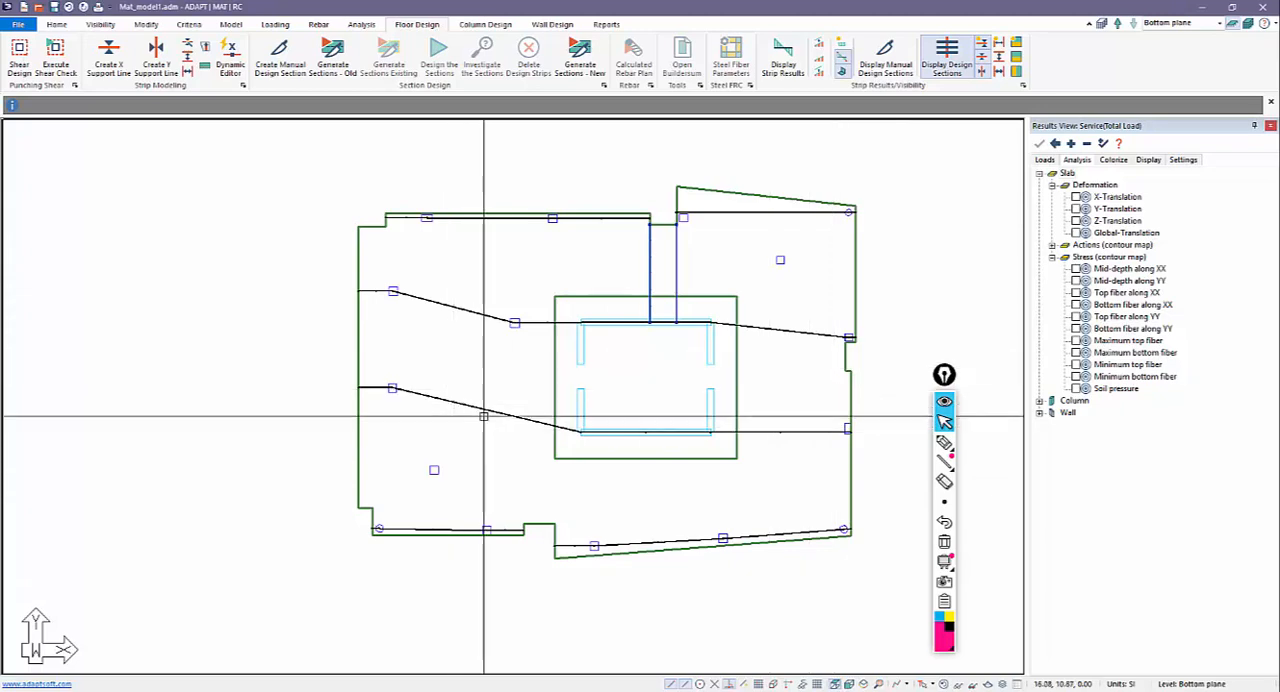
Draw two X-direction splitters from the corners of the lower notch up to the support line that runs to the core's lower wall.
middle_click_drag(500, 398, 492, 382)
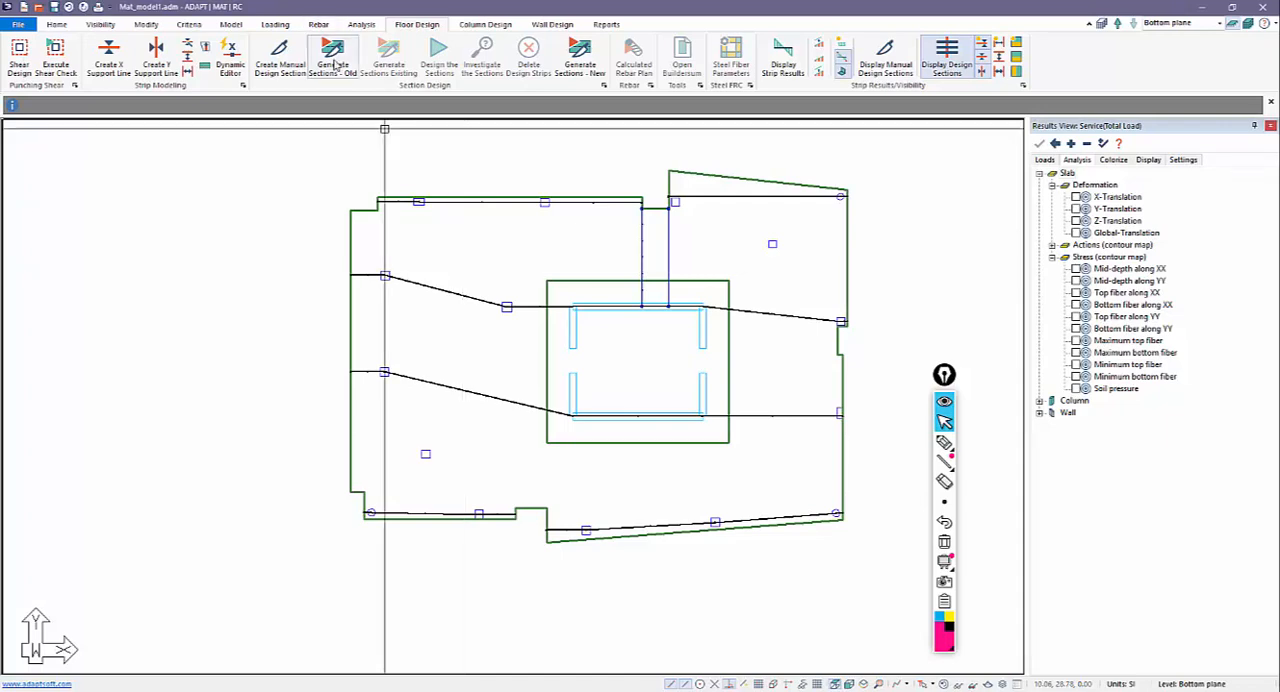
left_click(189, 62)
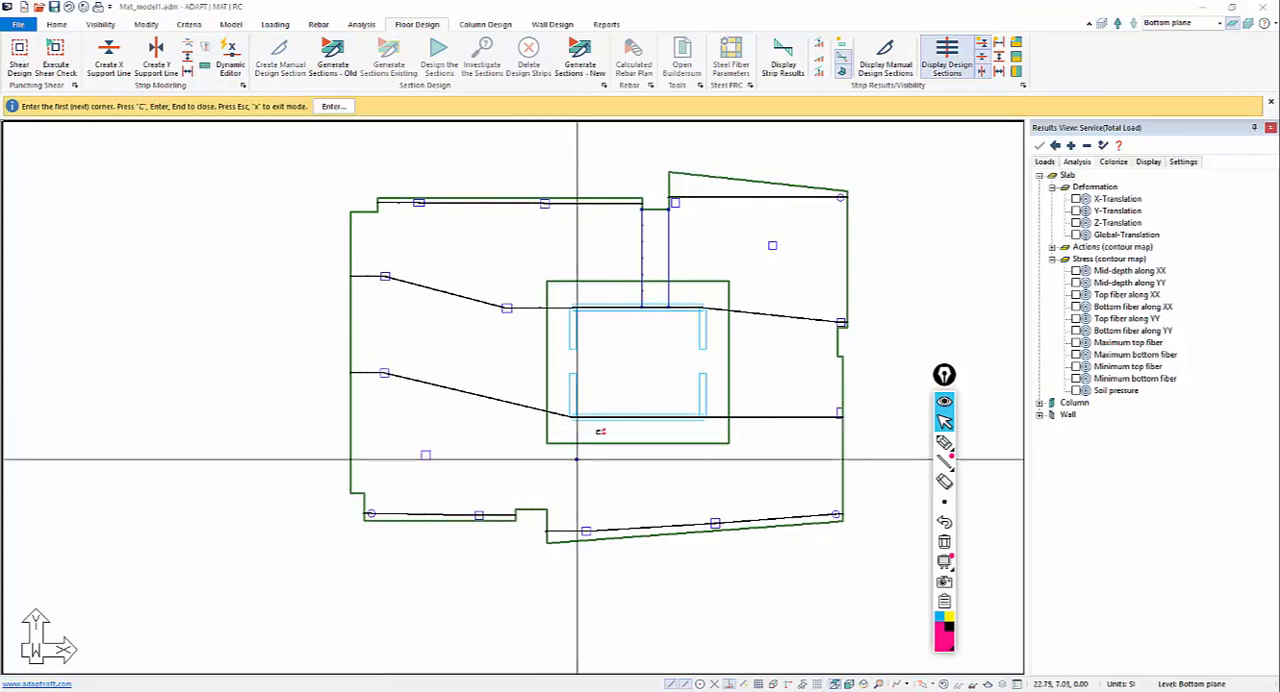
scroll(552, 446, "up", 2)
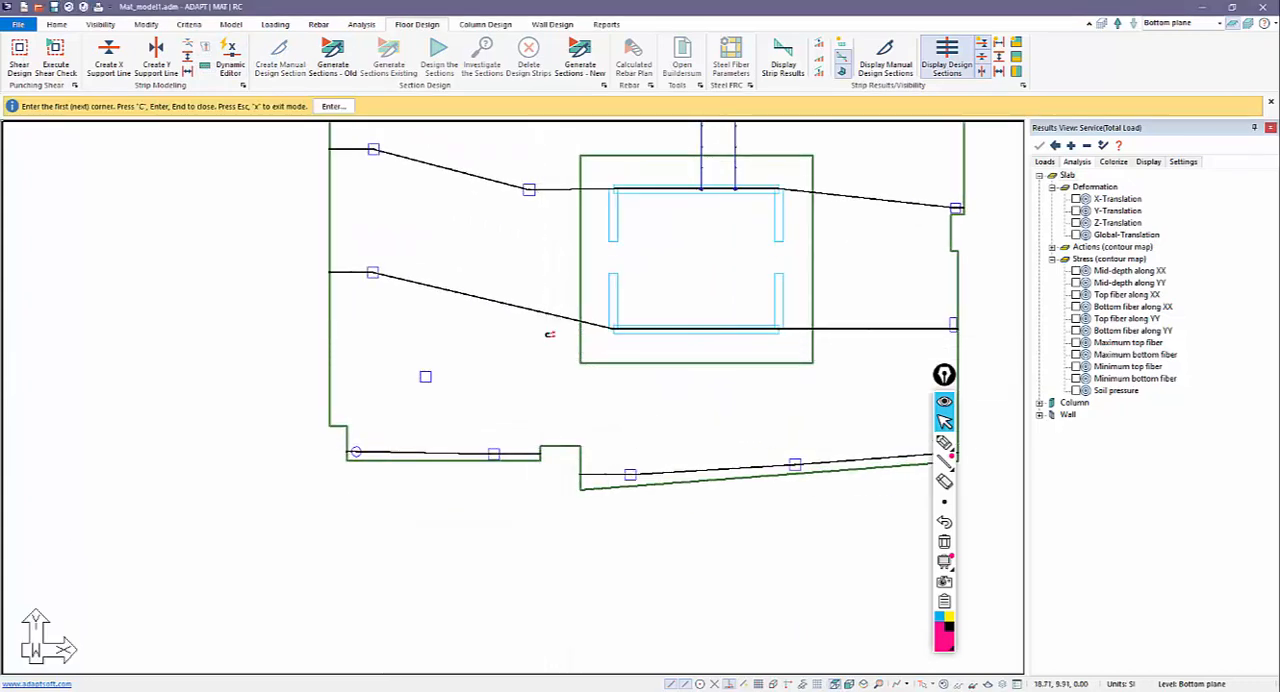
left_click(541, 446)
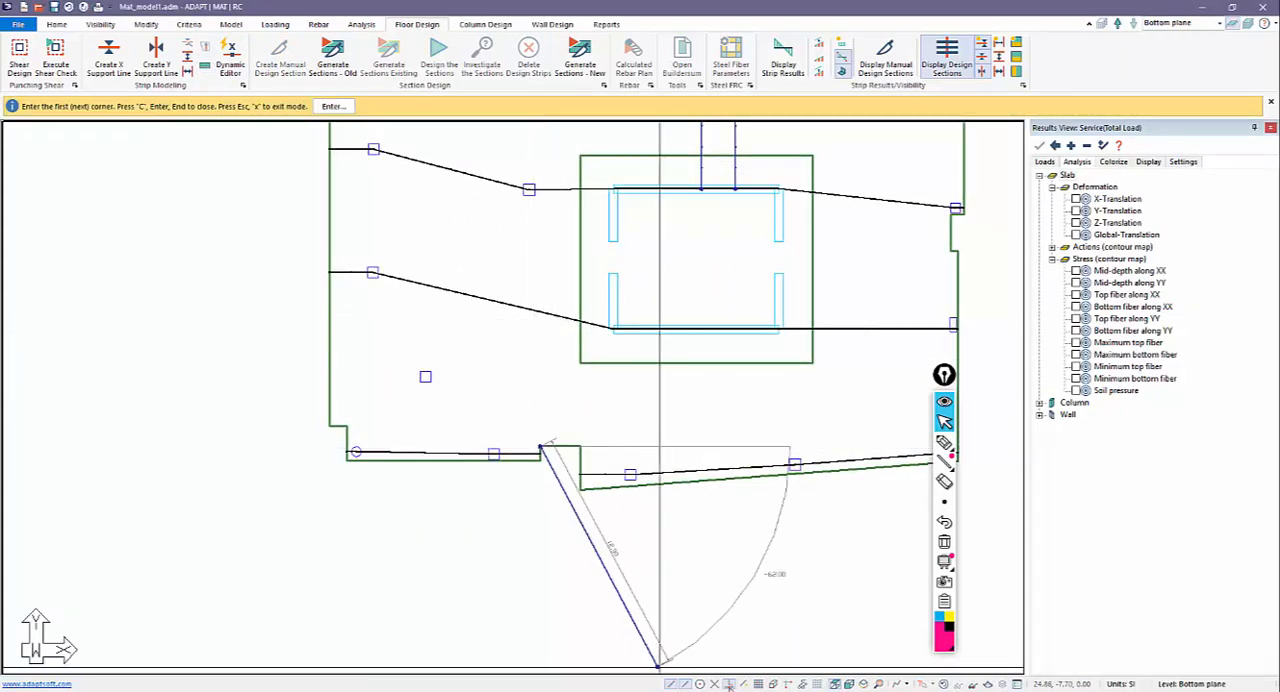
left_click(540, 311)
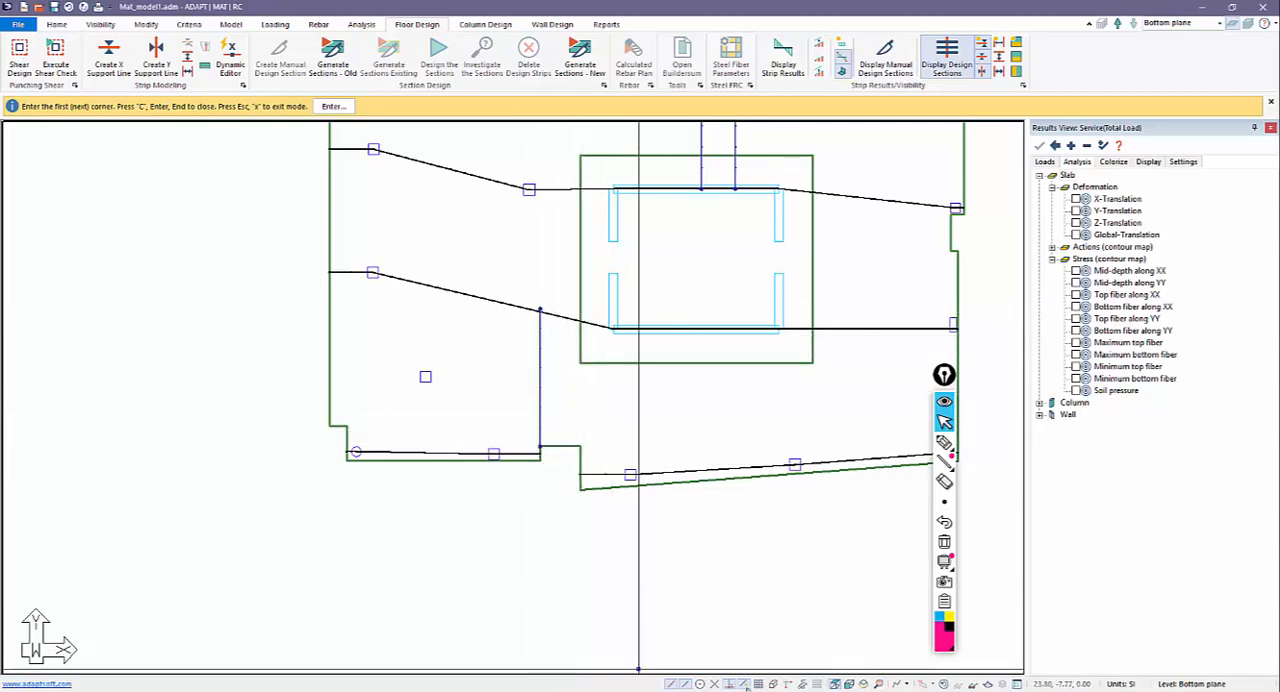
left_click(579, 445)
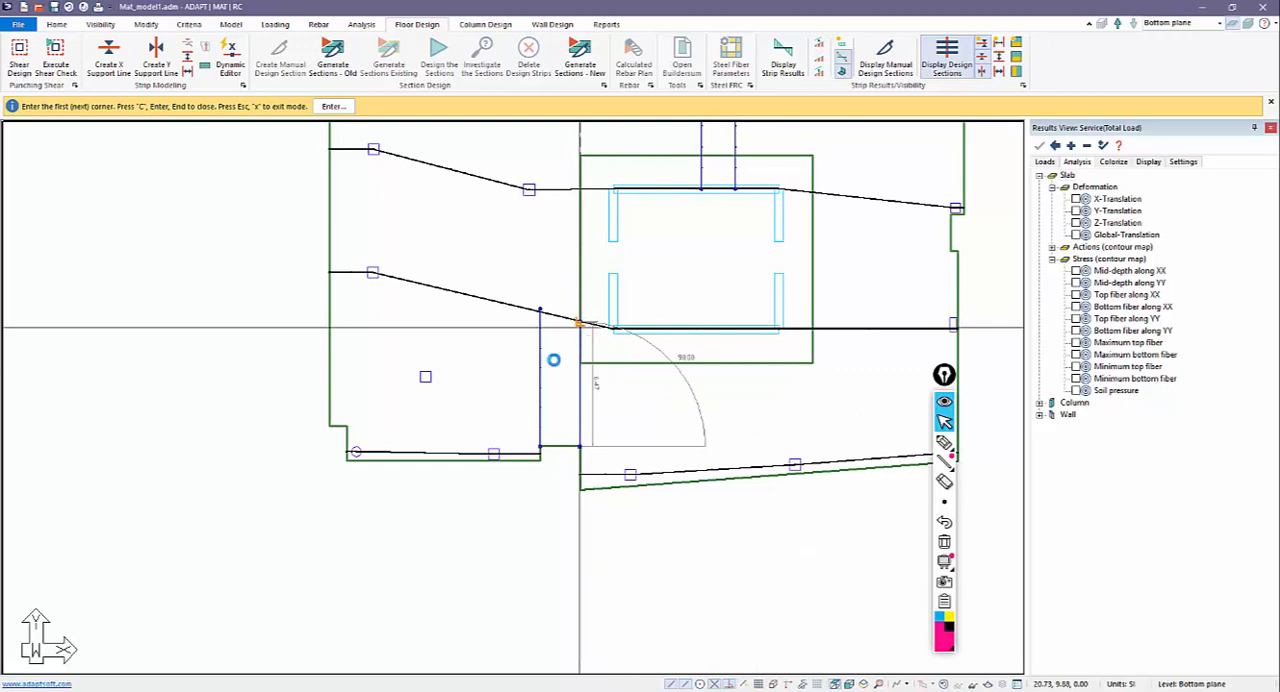
scroll(488, 443, "down", 3)
key("Escape")
scroll(384, 468, "up", 7)
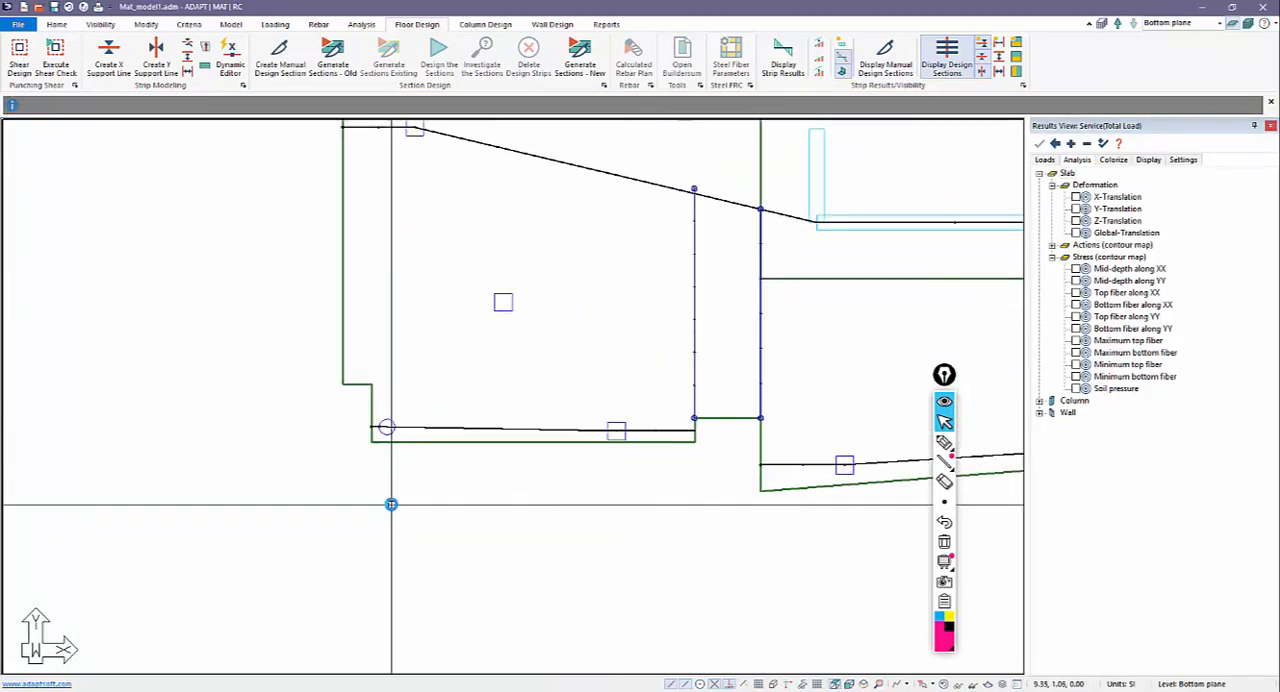
scroll(391, 504, "down", 5)
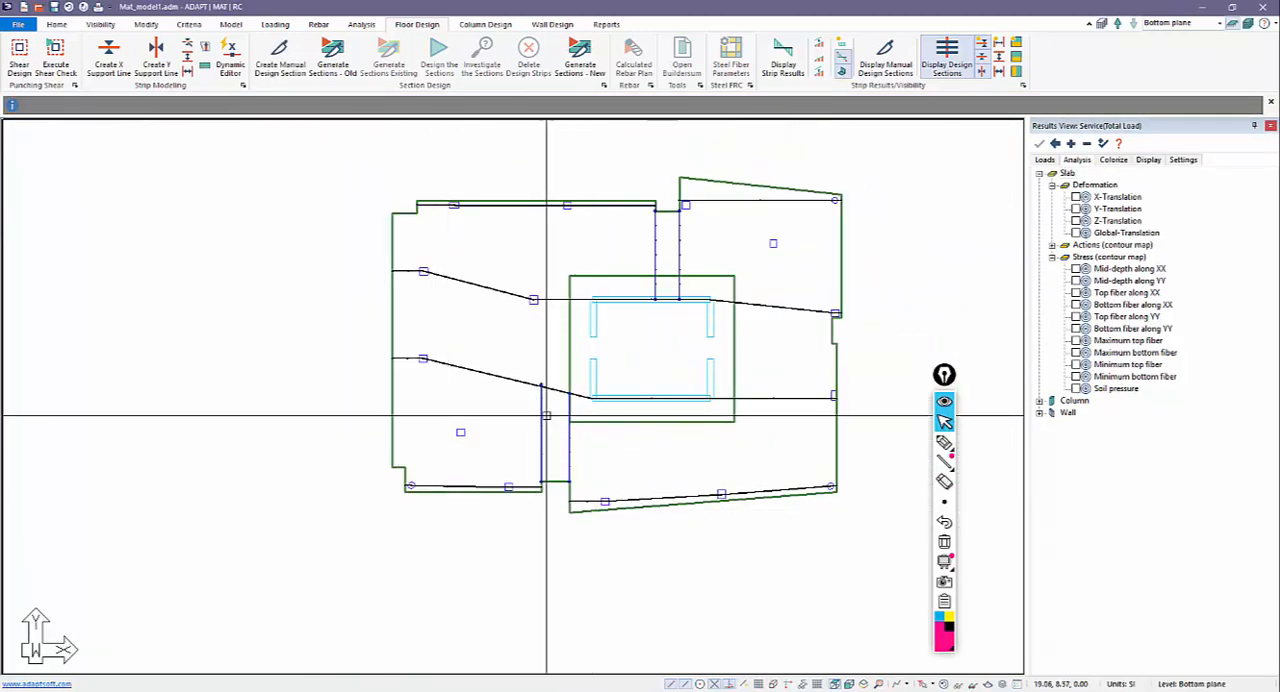
scroll(546, 414, "up", 6)
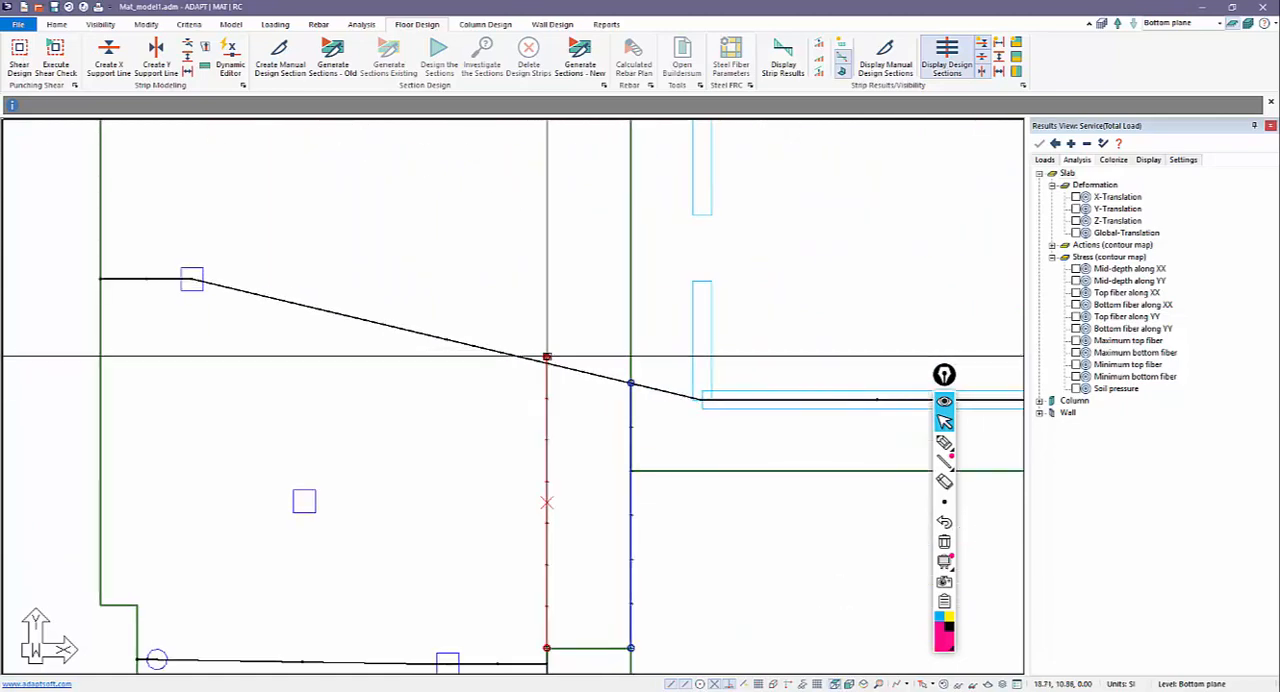
scroll(546, 356, "down", 5)
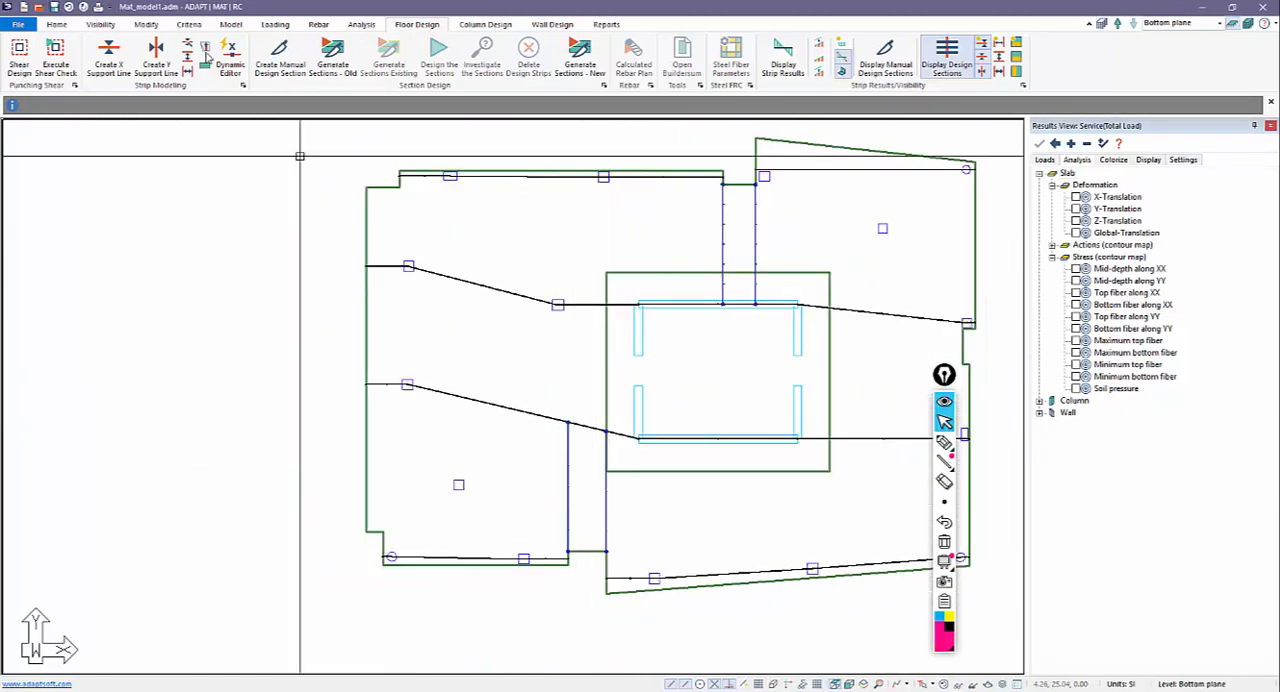
Generate the design sections again with the old generation method and examine the strips around the splitters.
left_click(336, 70)
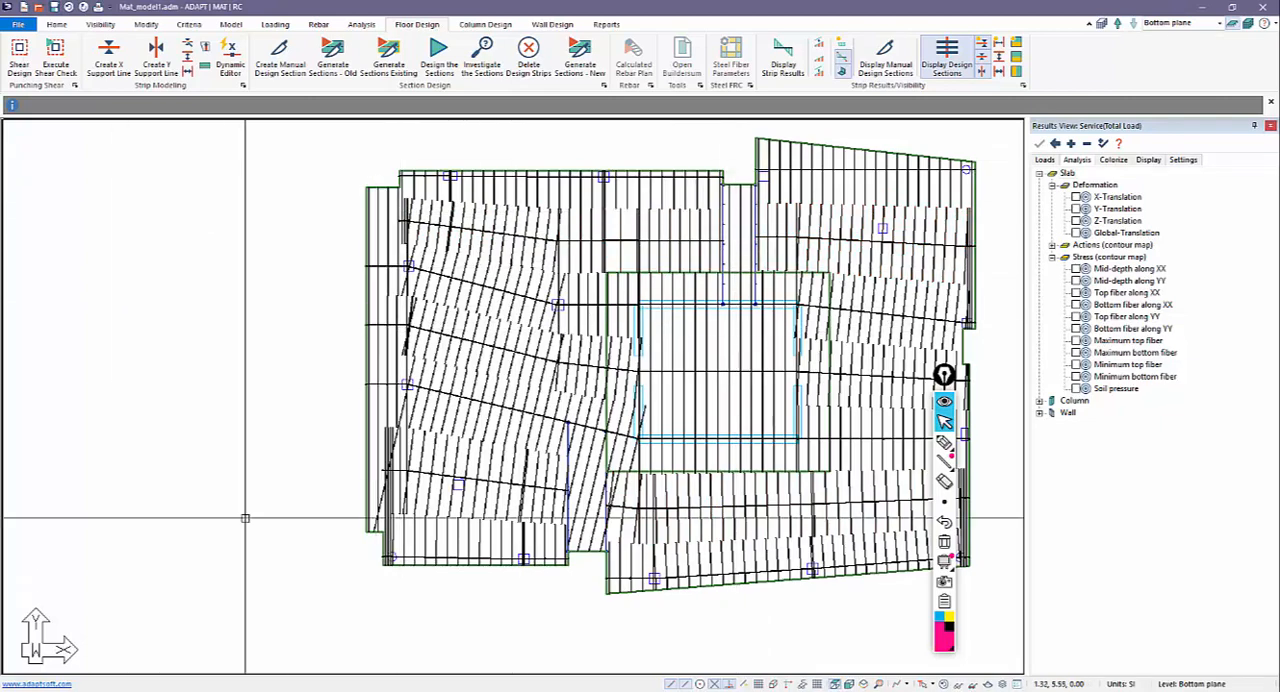
scroll(557, 532, "down", 2)
scroll(560, 530, "down", 1)
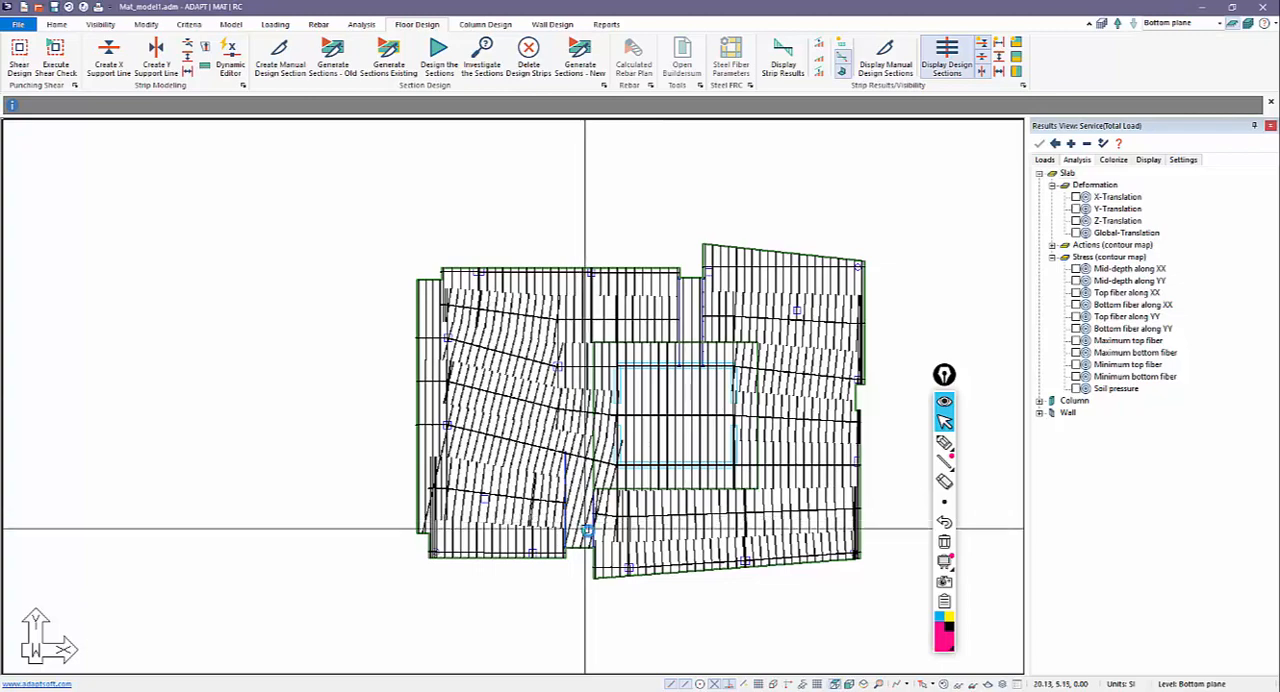
scroll(583, 529, "down", 1)
Hide the X-direction support lines with their design sections, and the X-direction splitters.
left_click(983, 45)
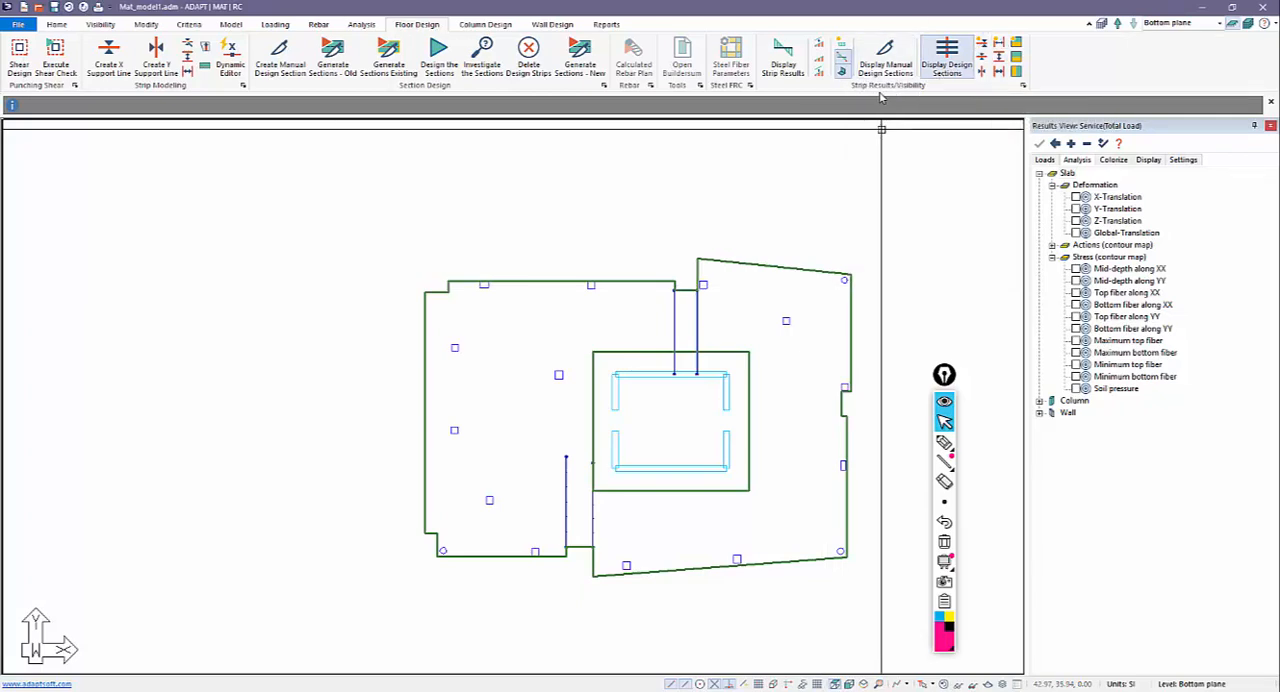
left_click(983, 45)
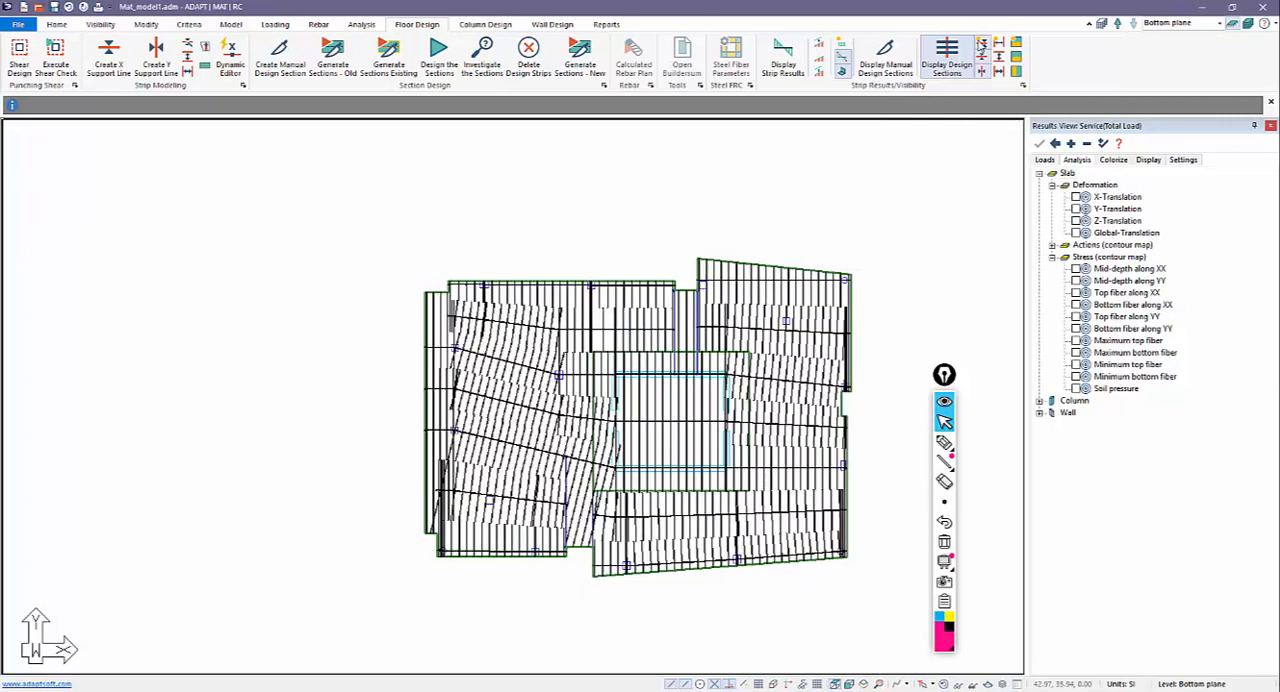
left_click(983, 45)
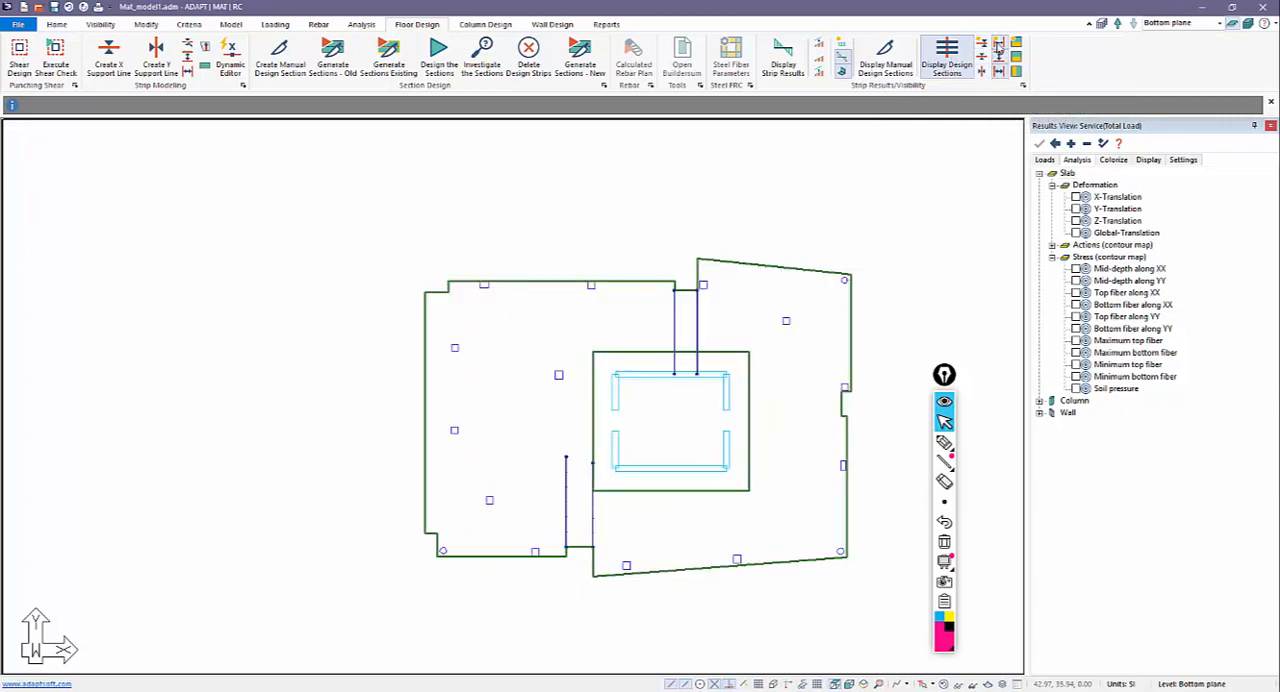
left_click(998, 47)
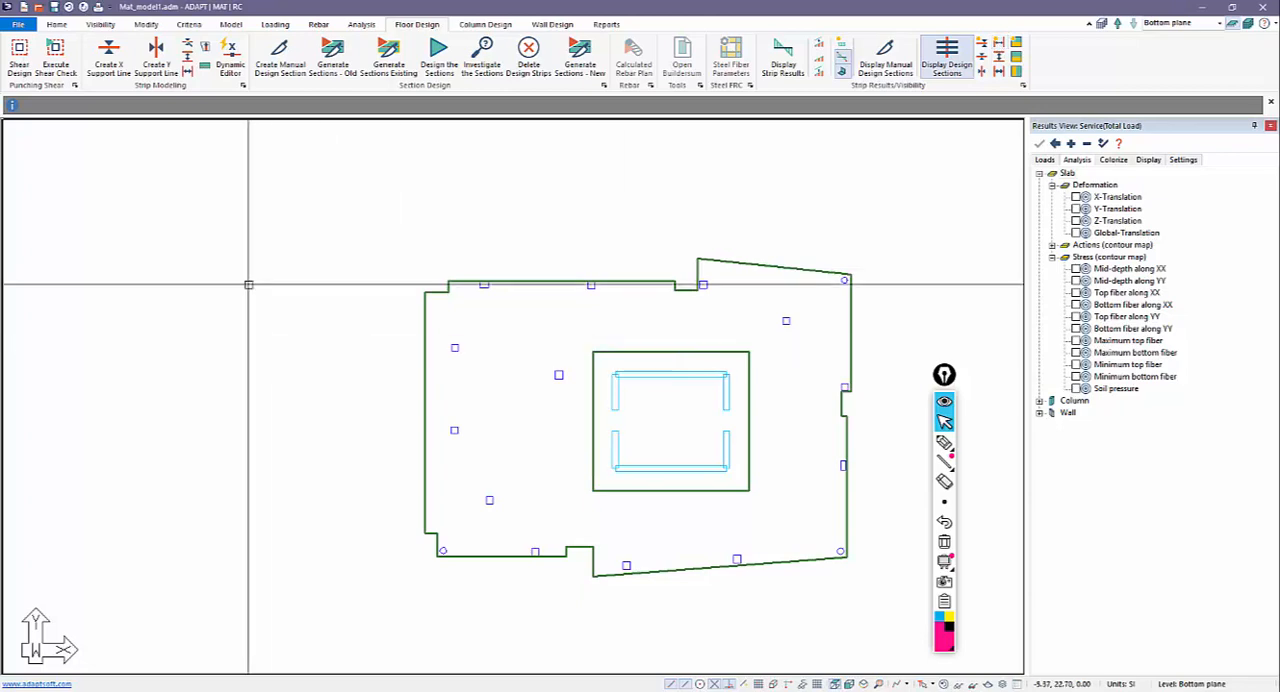
Create a Y-direction support line from below the mat's lower-left round column through the two left-edge columns to the upper-left column.
left_click(168, 60)
scroll(425, 521, "up", 3)
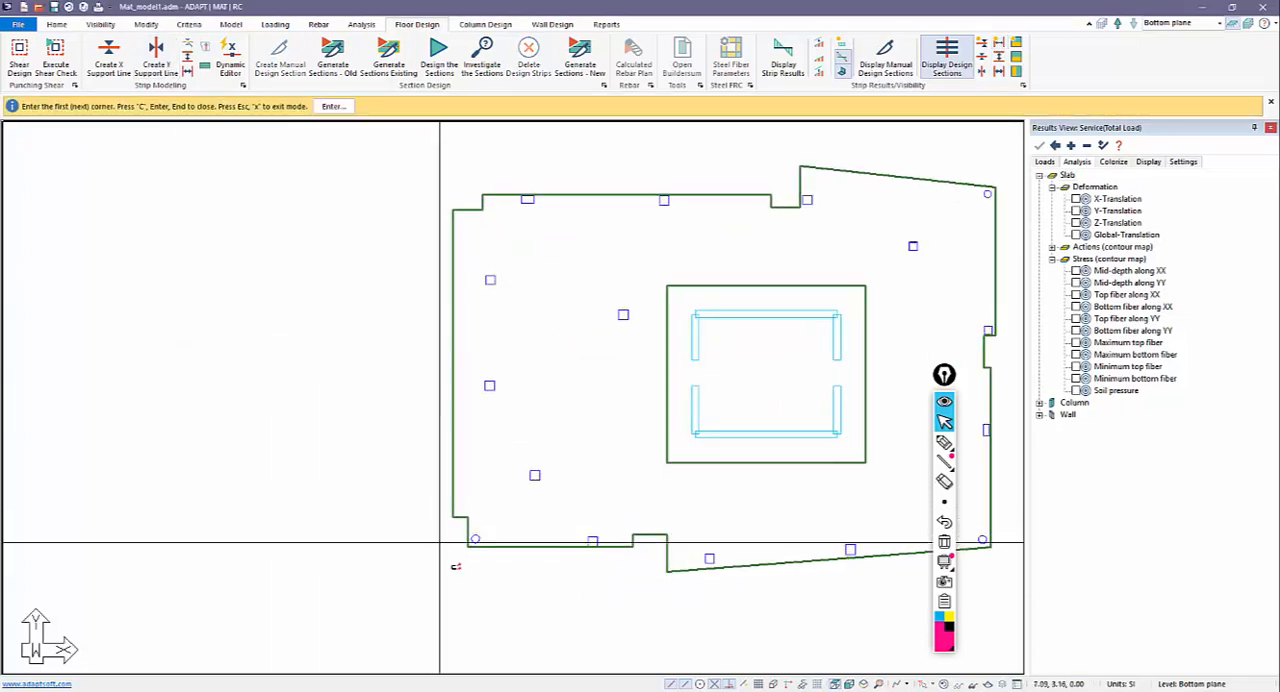
scroll(457, 560, "up", 3)
scroll(460, 561, "down", 3)
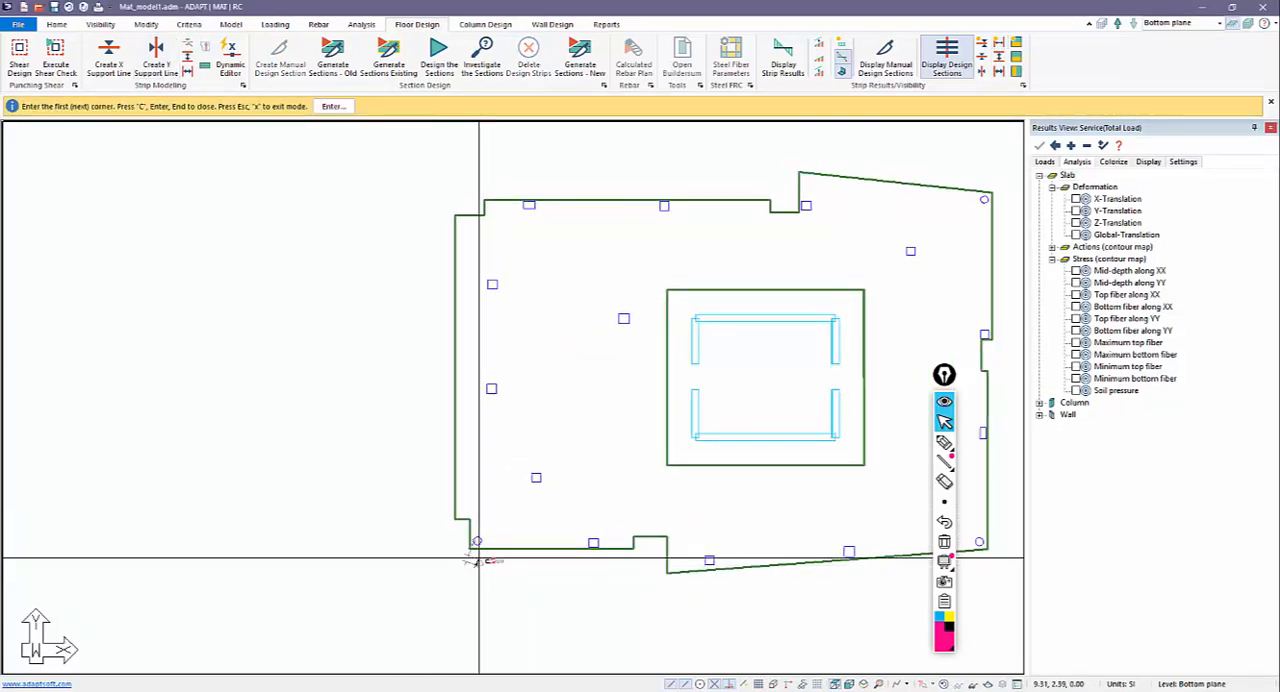
left_click(476, 565)
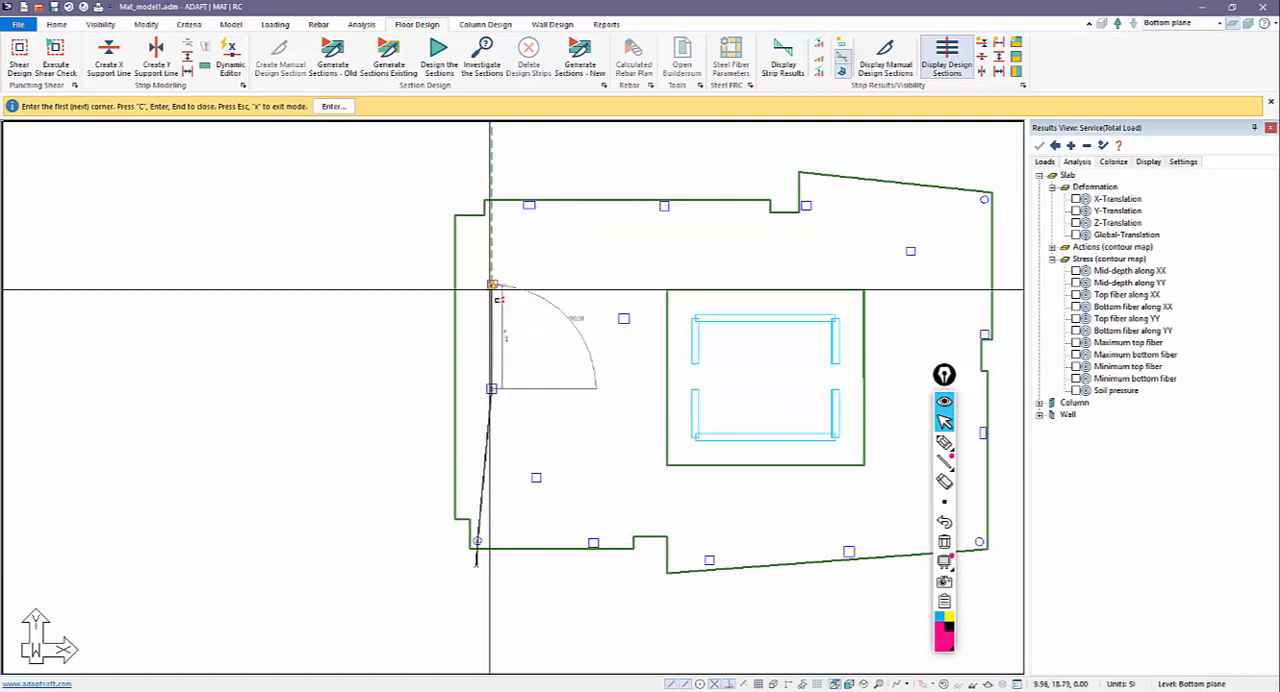
left_click(529, 205)
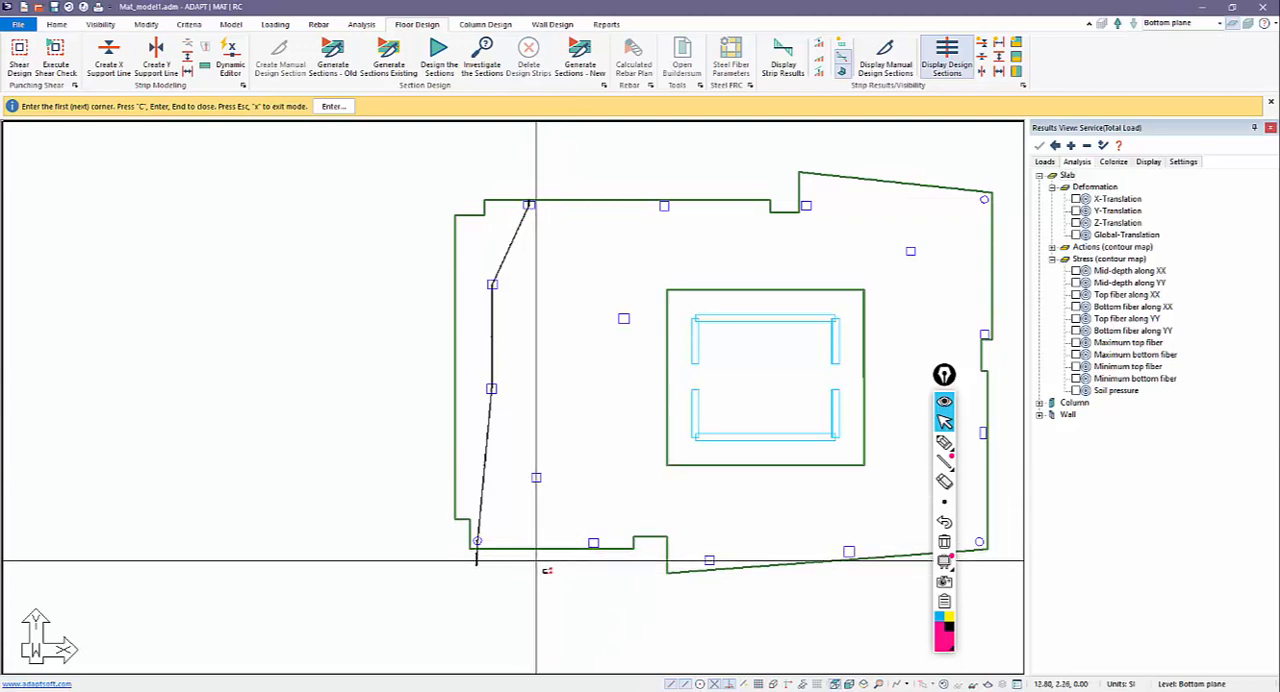
Create a second Y-direction support line from the lower-edge column left of the notch through the interior column to the middle top-edge column.
left_click(593, 542)
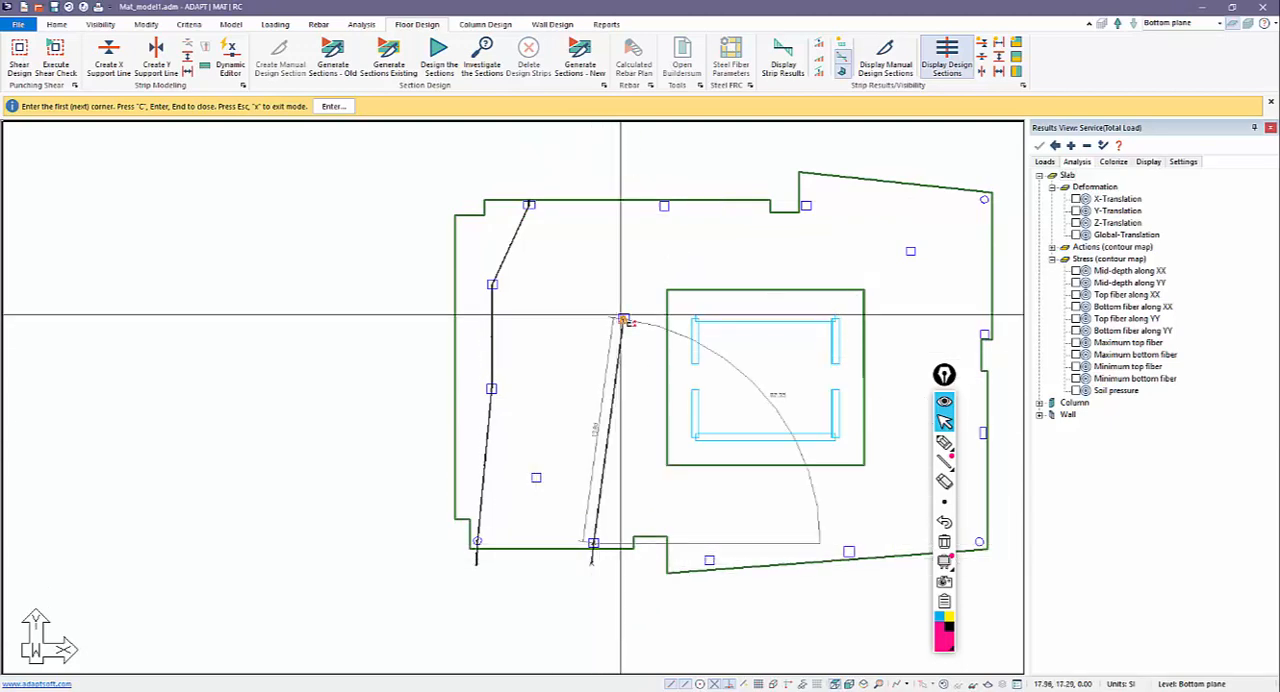
left_click(665, 201)
key("c")
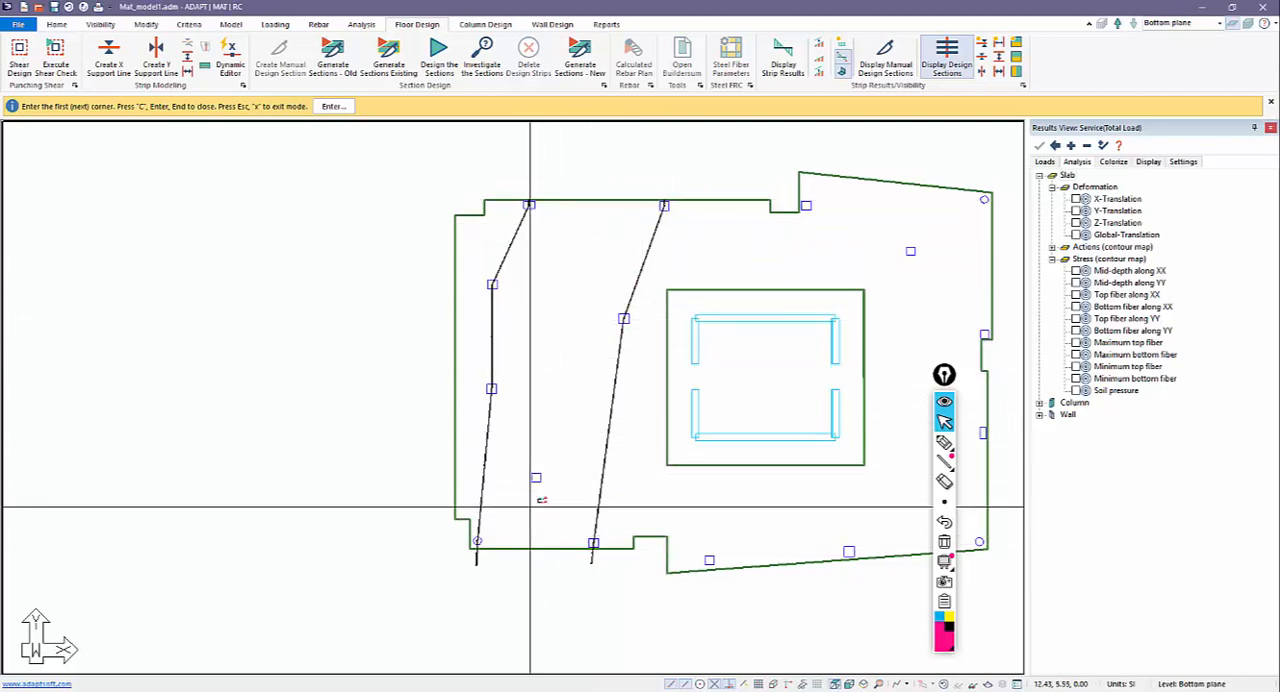
Create a Y-direction support line from below the lower-edge column right of the notch along the core's left walls to the mat's top edge.
middle_click_drag(517, 502, 478, 497)
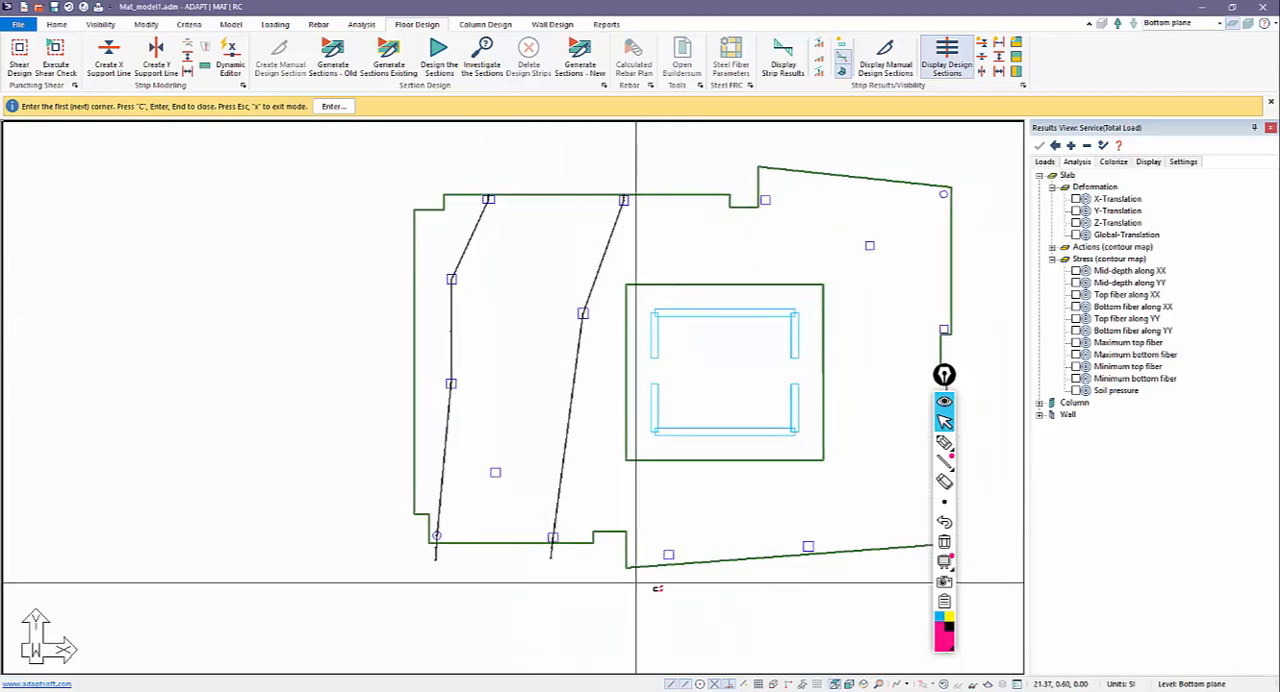
left_click(669, 556)
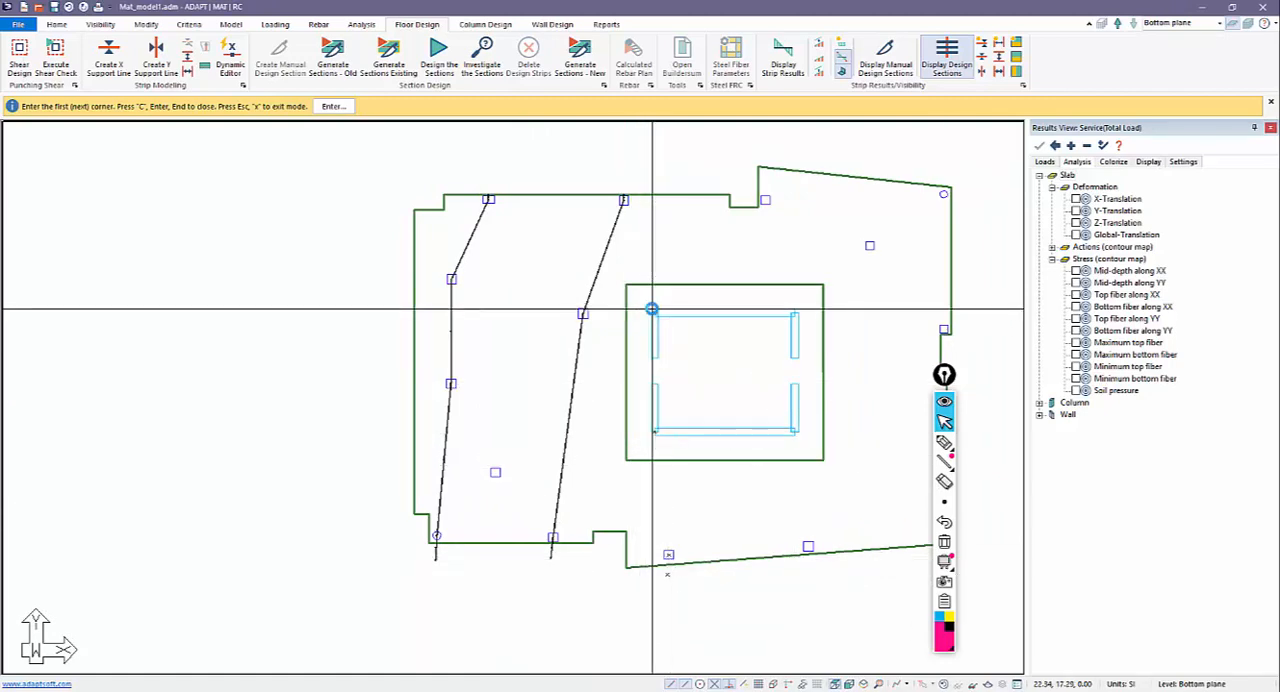
key("c")
middle_click_drag(671, 245, 591, 243)
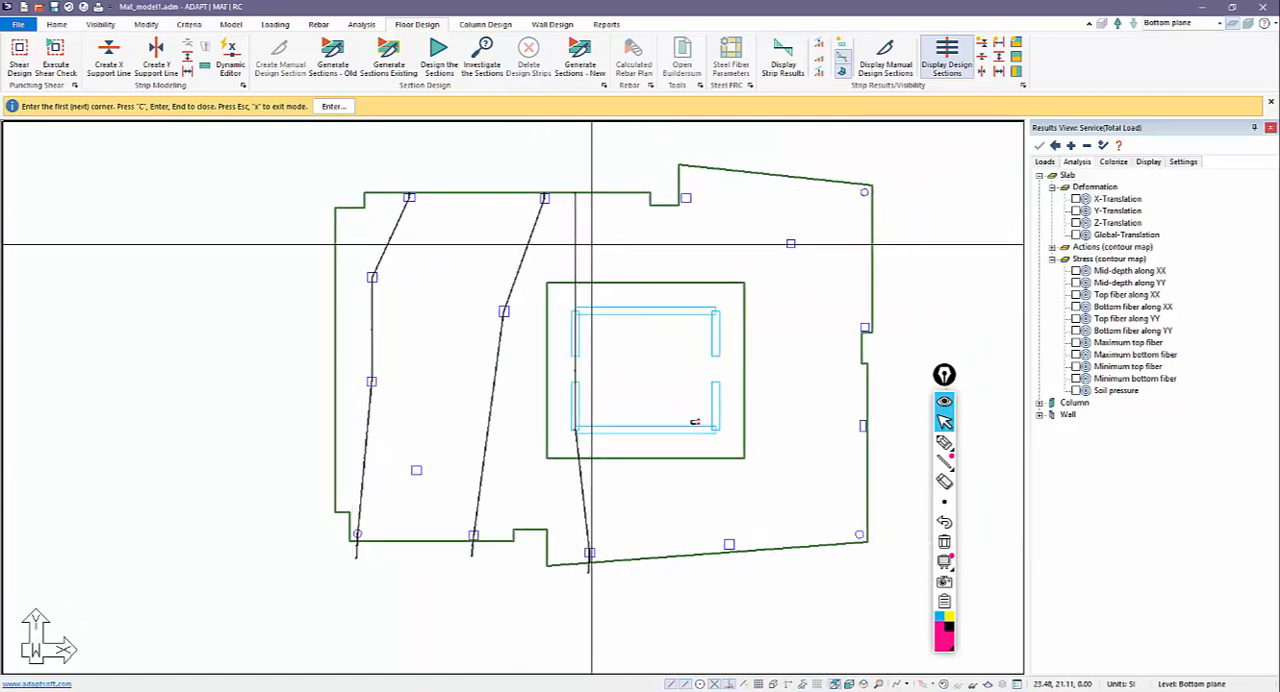
Create a Y-direction support line from below the next lower-edge column along the core's right walls and through the upper column to the top edge.
left_click(729, 574)
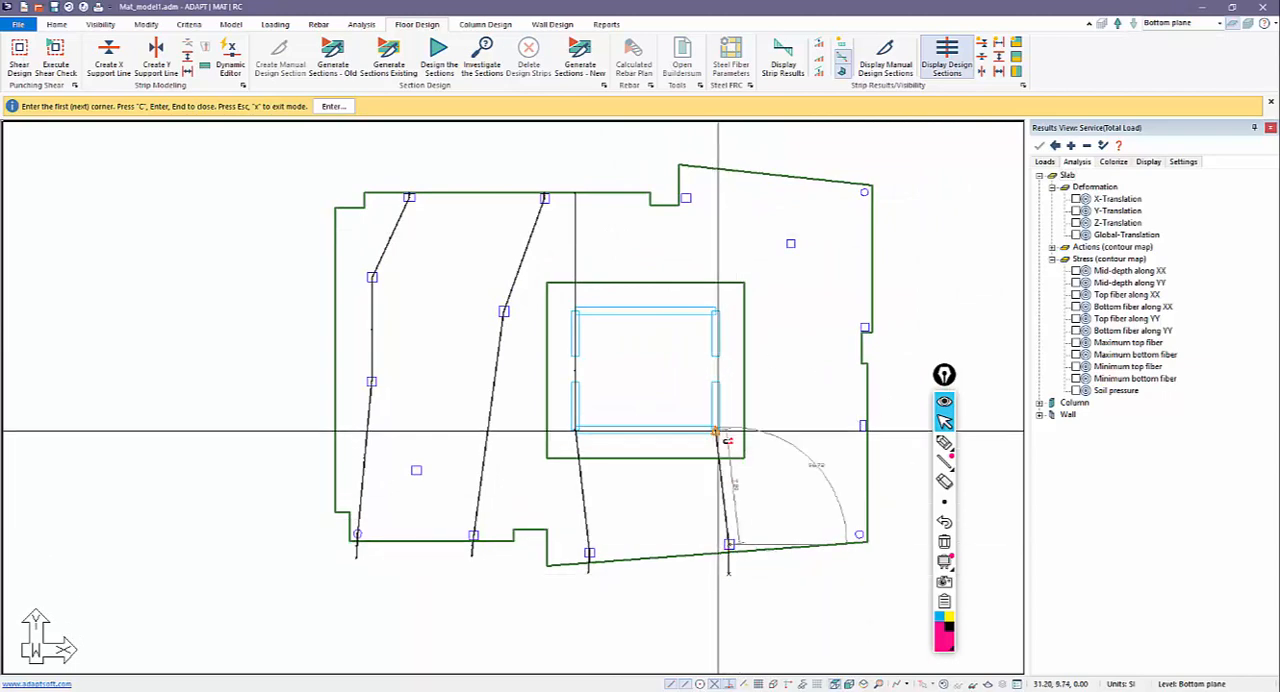
left_click(717, 309)
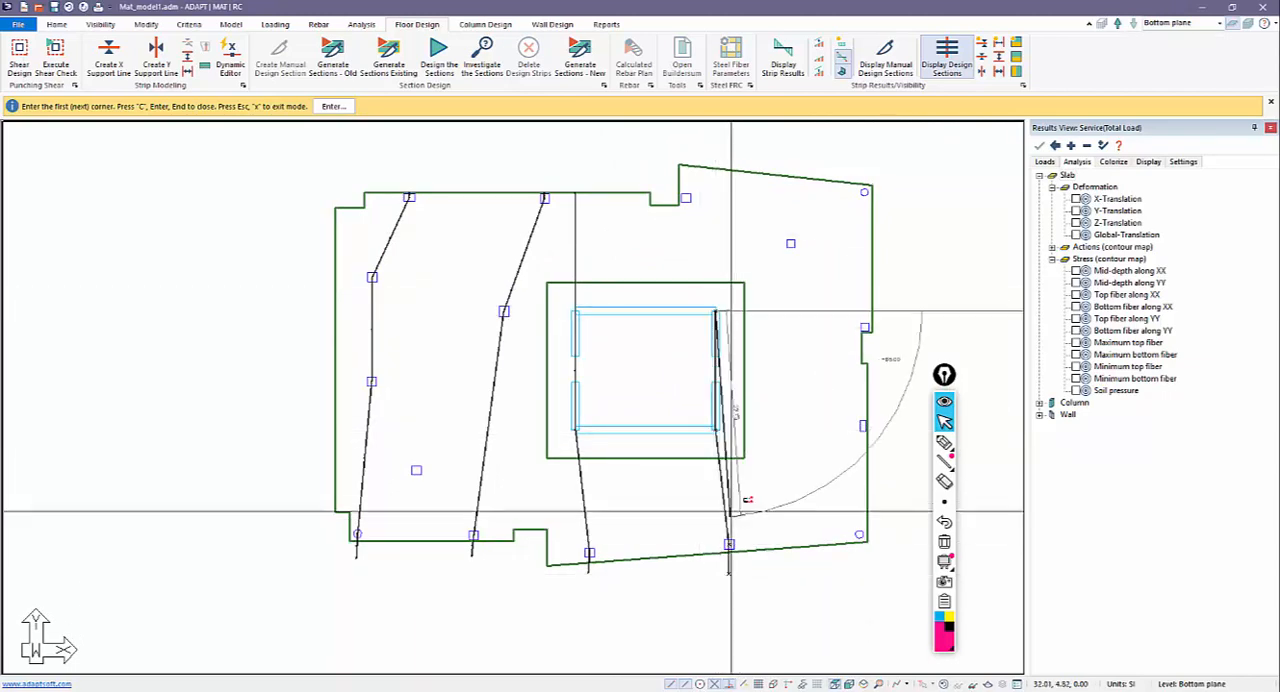
left_click(687, 197)
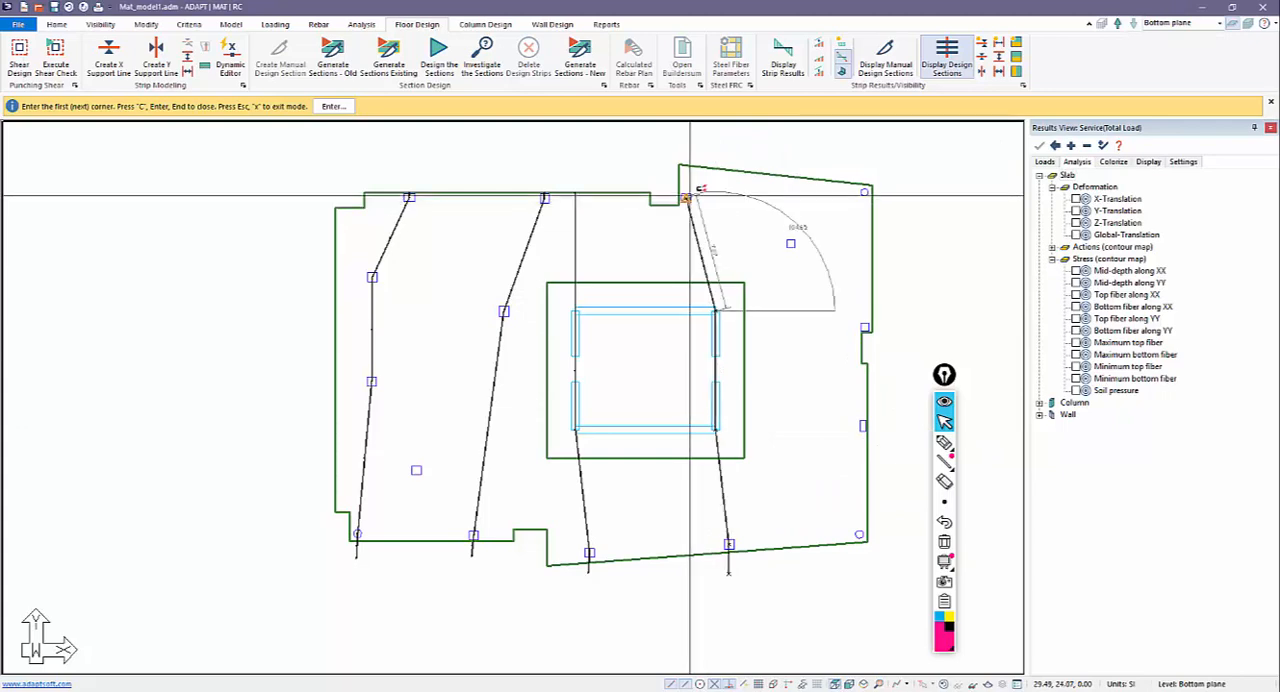
left_click(689, 166)
key("c")
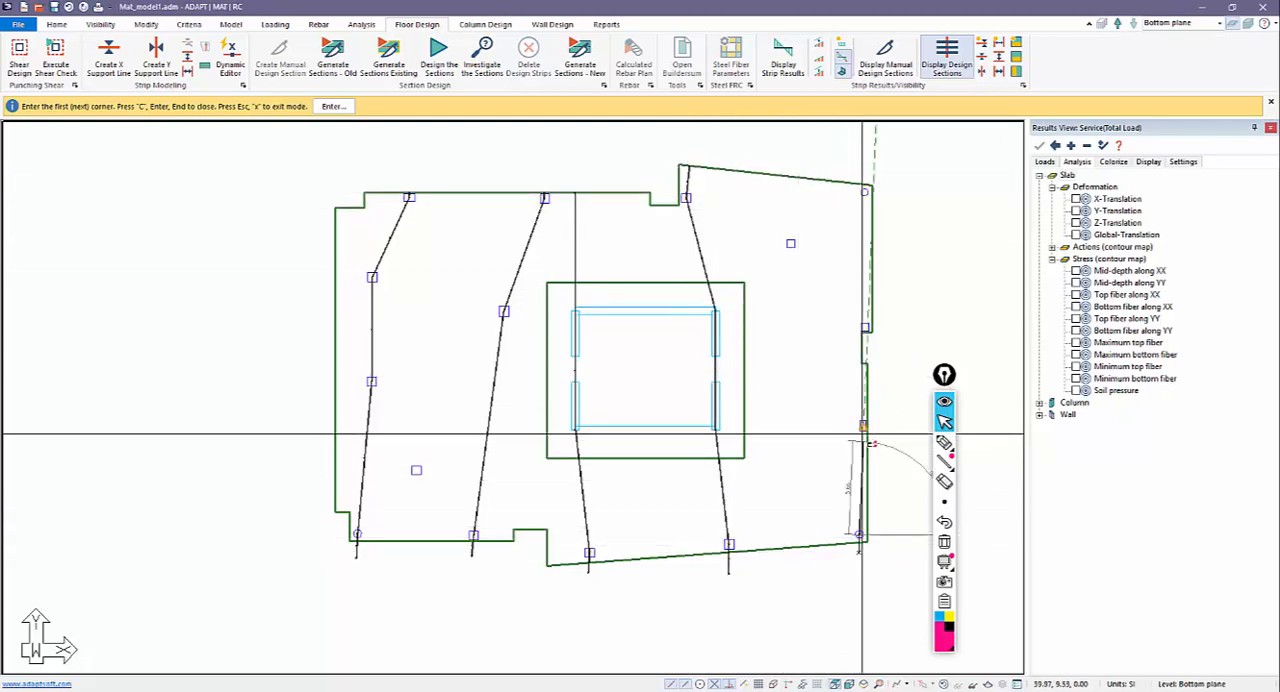
Create a Y-direction support line through the columns along the mat's right edge, from the lower-right round column to the upper-right one.
left_click(863, 427)
left_click(865, 328)
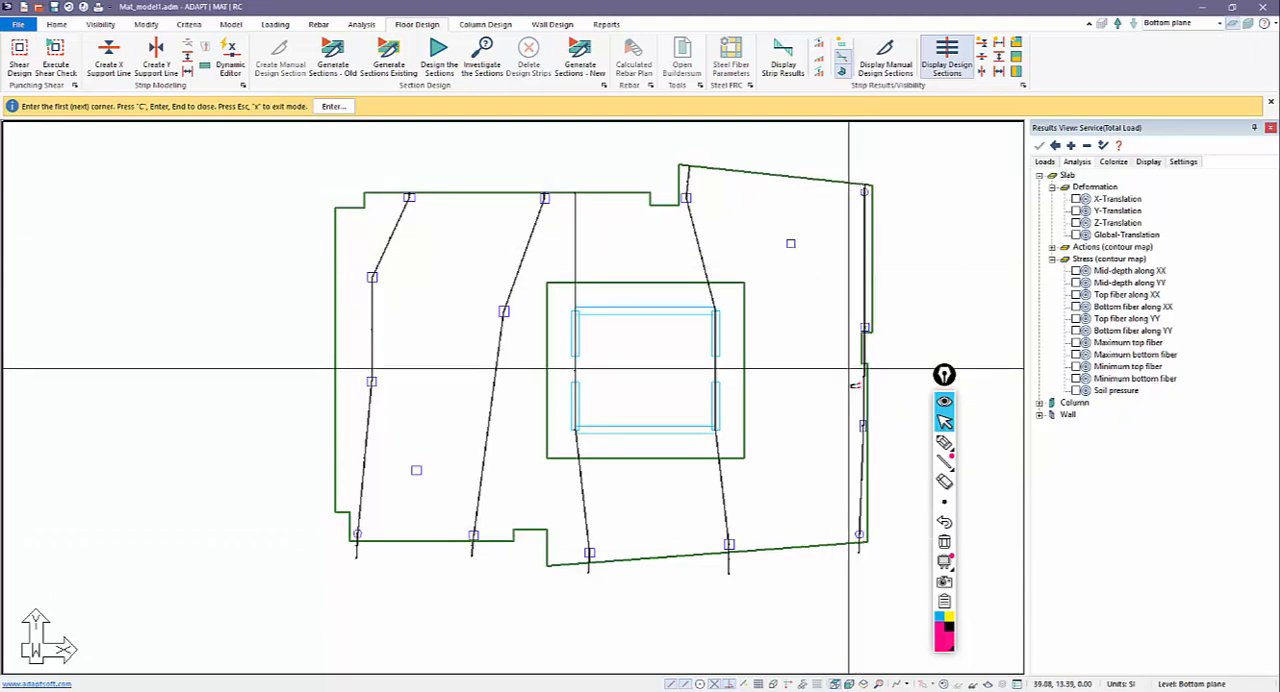
scroll(862, 375, "up", 2)
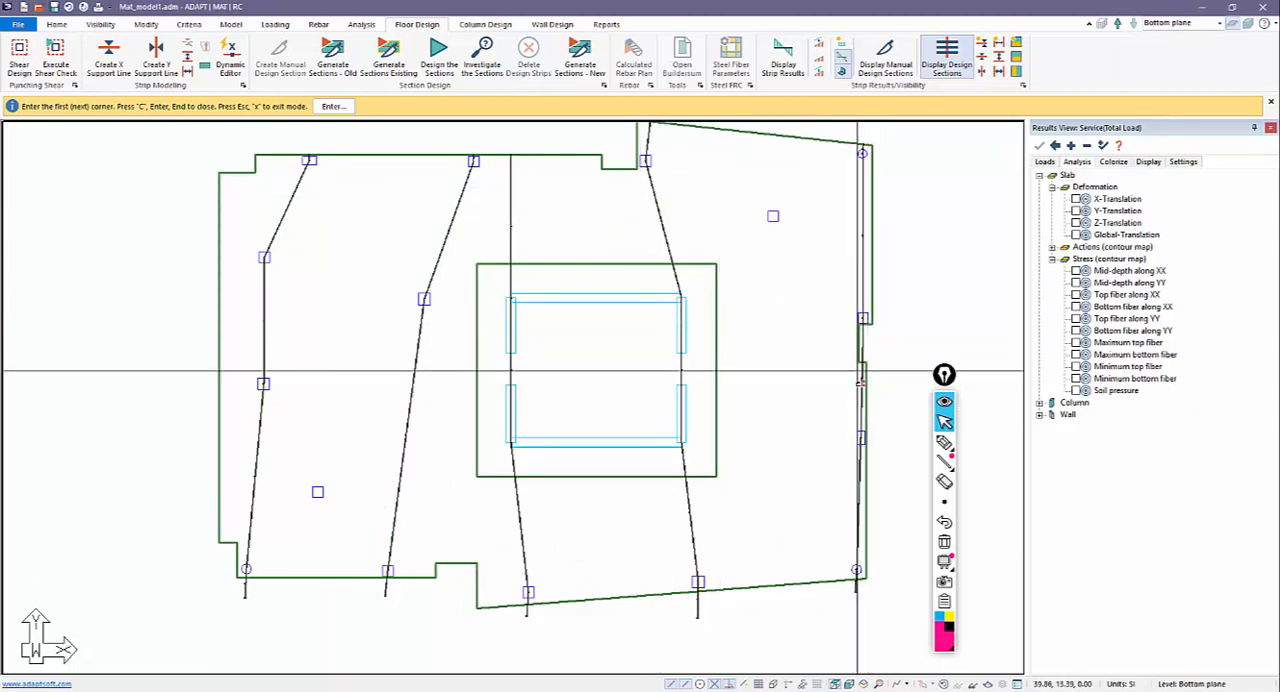
left_click(944, 441)
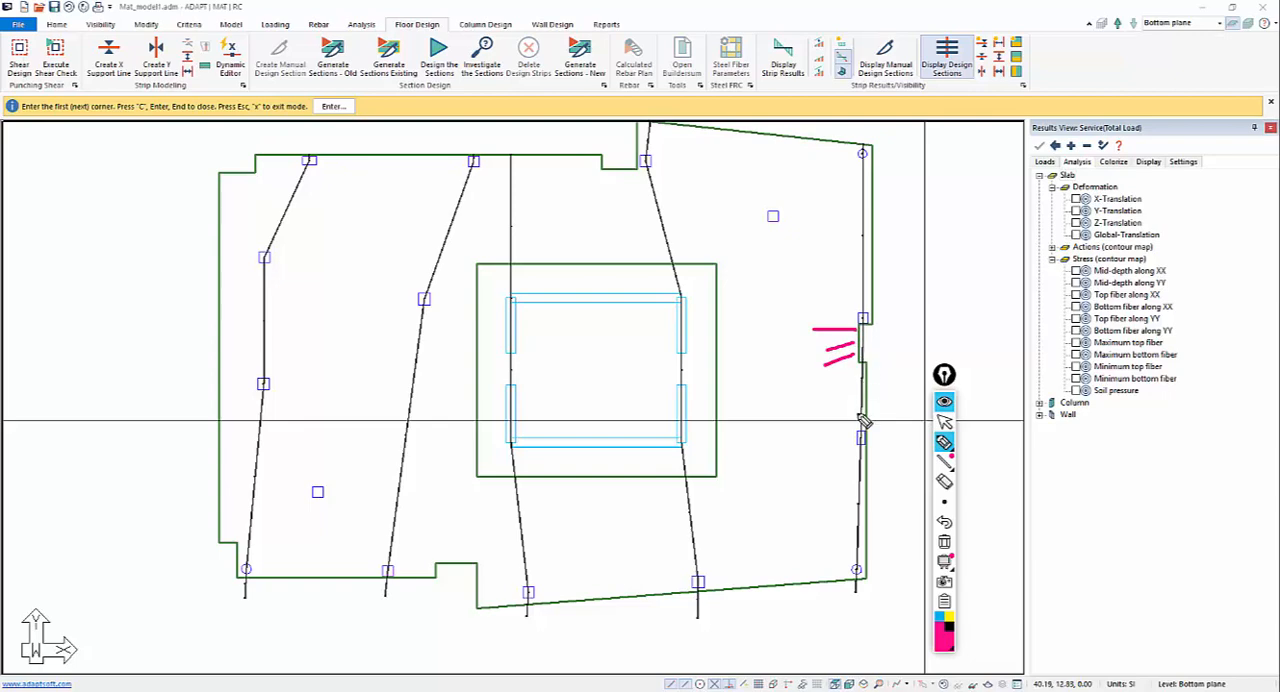
mouse_move(858, 364)
left_mouse_down()
mouse_move(903, 354)
mouse_move(864, 324)
left_mouse_up()
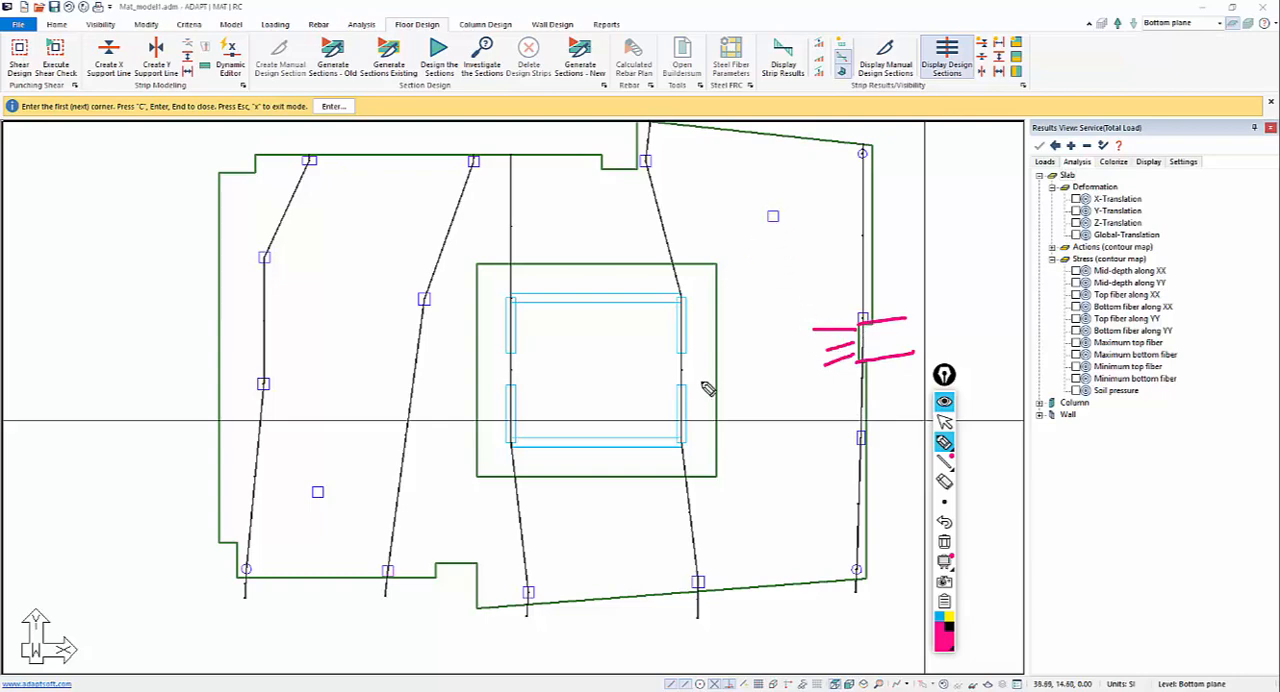
left_click_drag(681, 351, 887, 334)
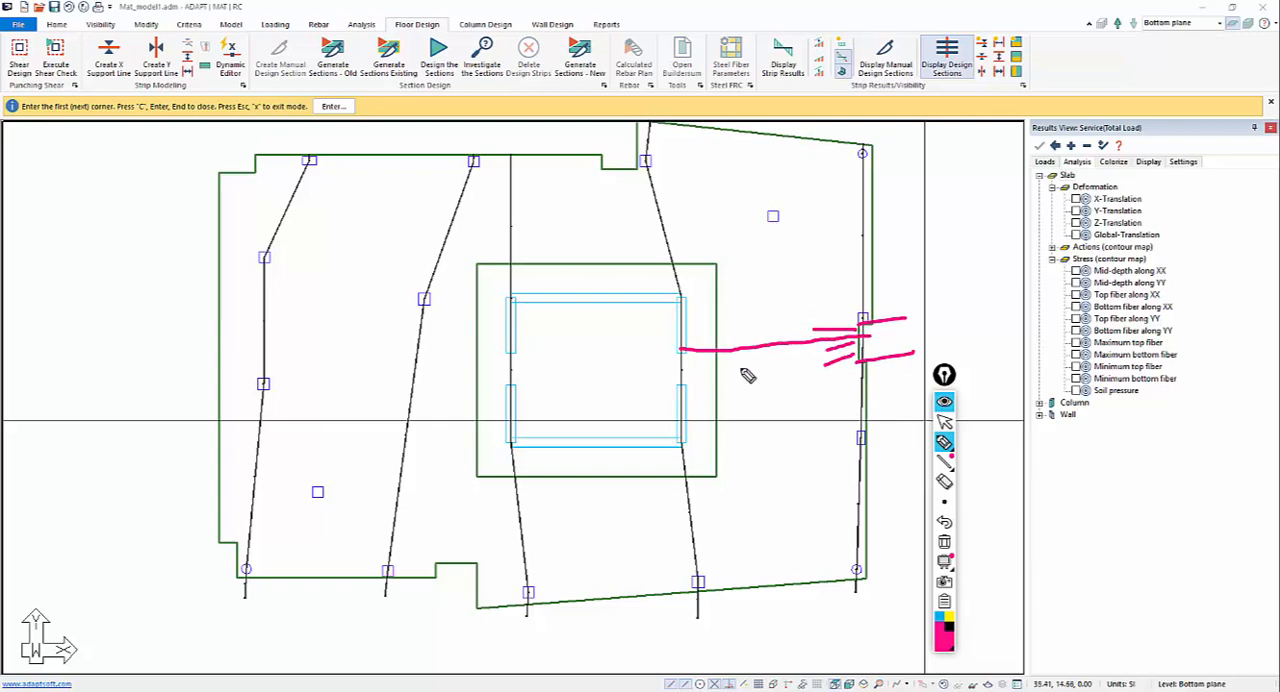
left_click_drag(688, 368, 870, 368)
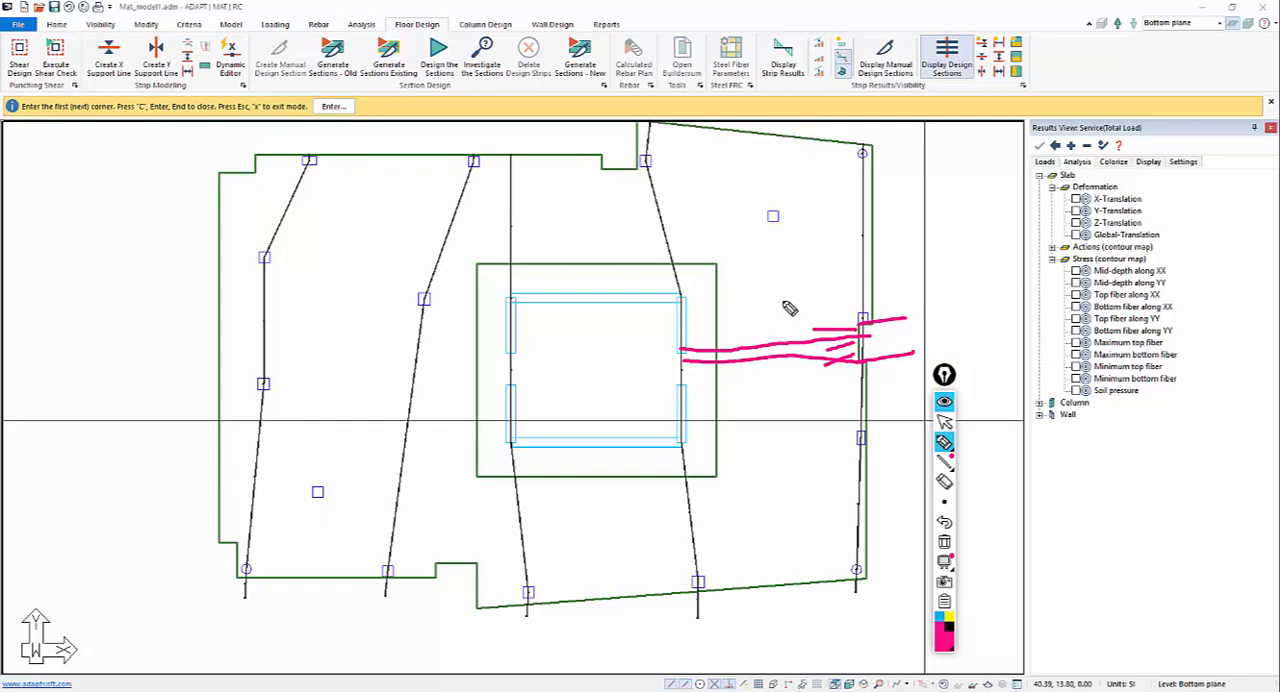
left_click_drag(783, 301, 799, 445)
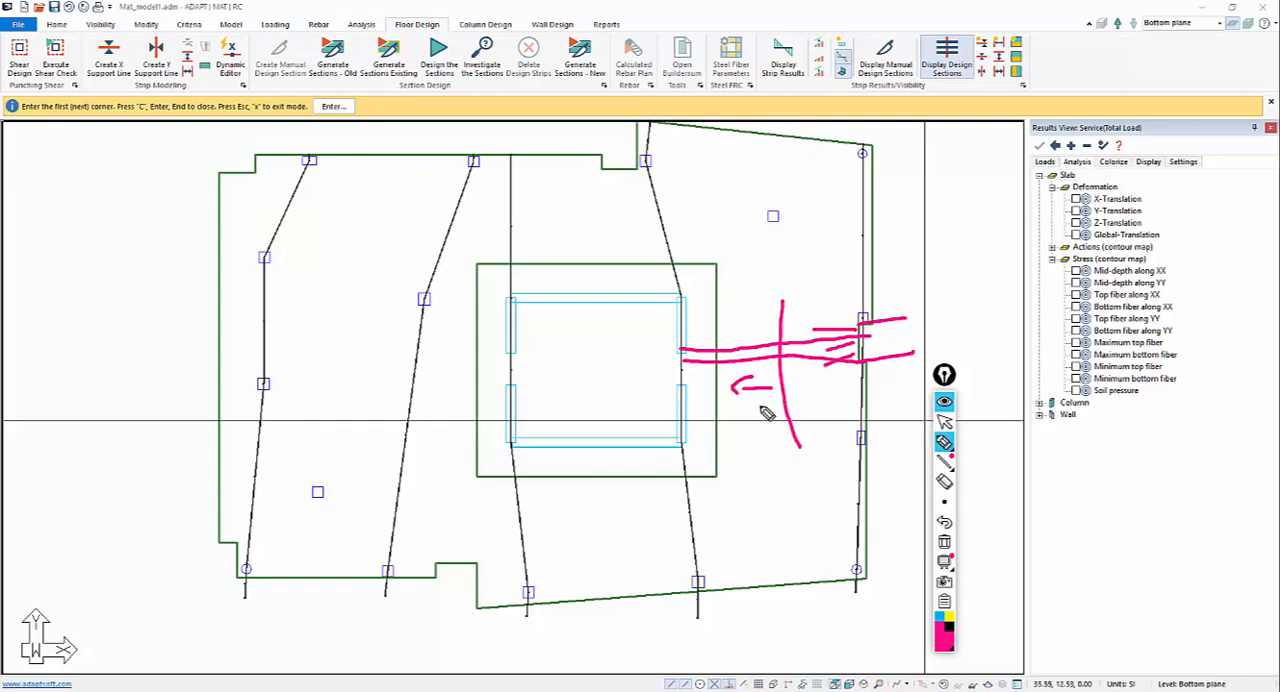
mouse_move(759, 405)
left_mouse_down()
mouse_move(734, 391)
mouse_move(835, 388)
left_mouse_up()
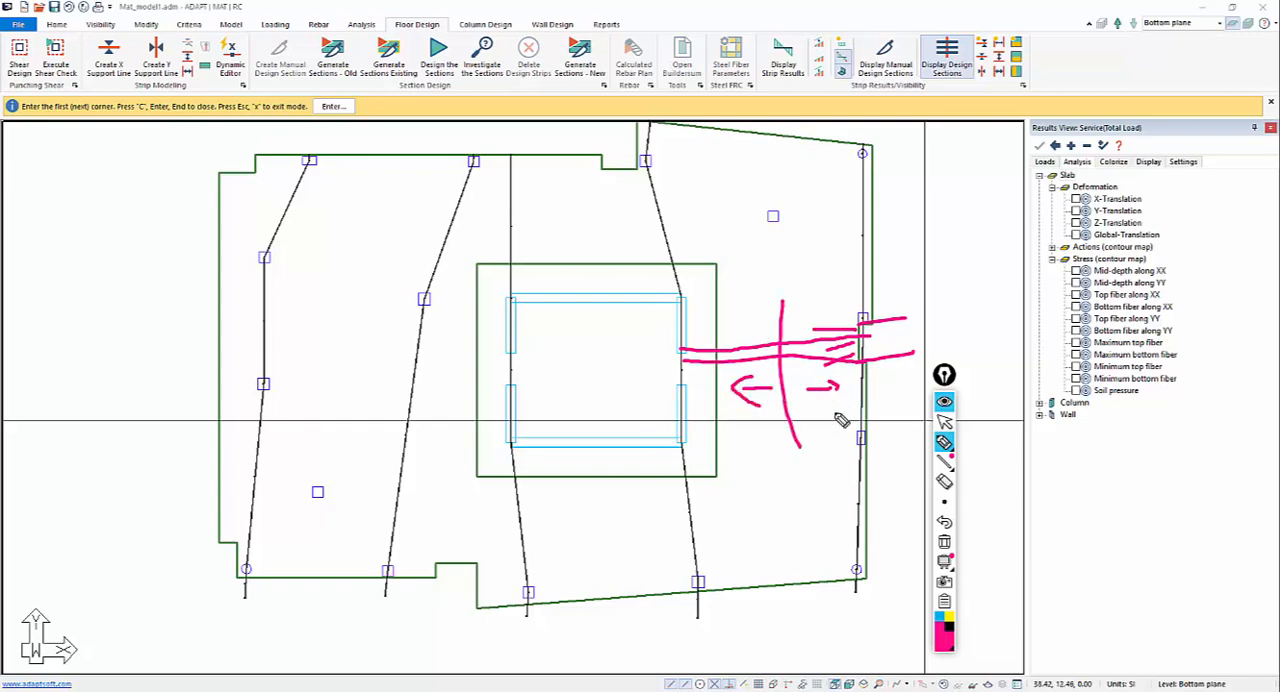
left_click(944, 425)
left_click(945, 542)
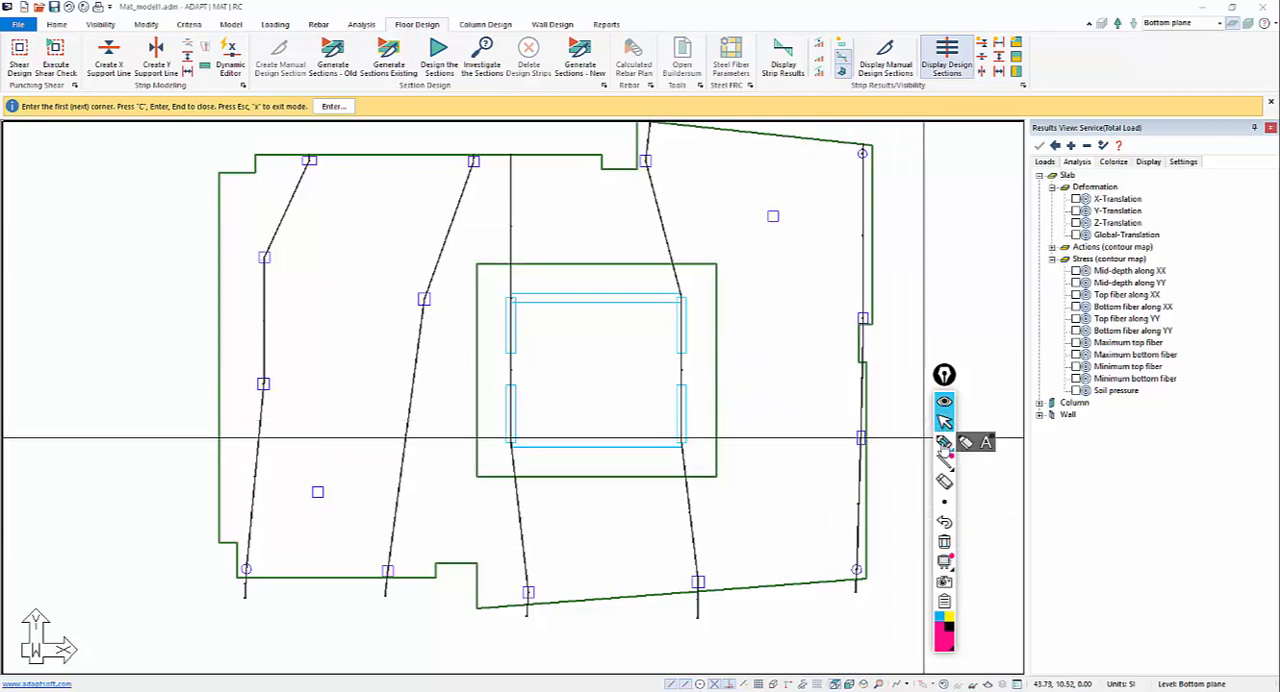
left_click(944, 442)
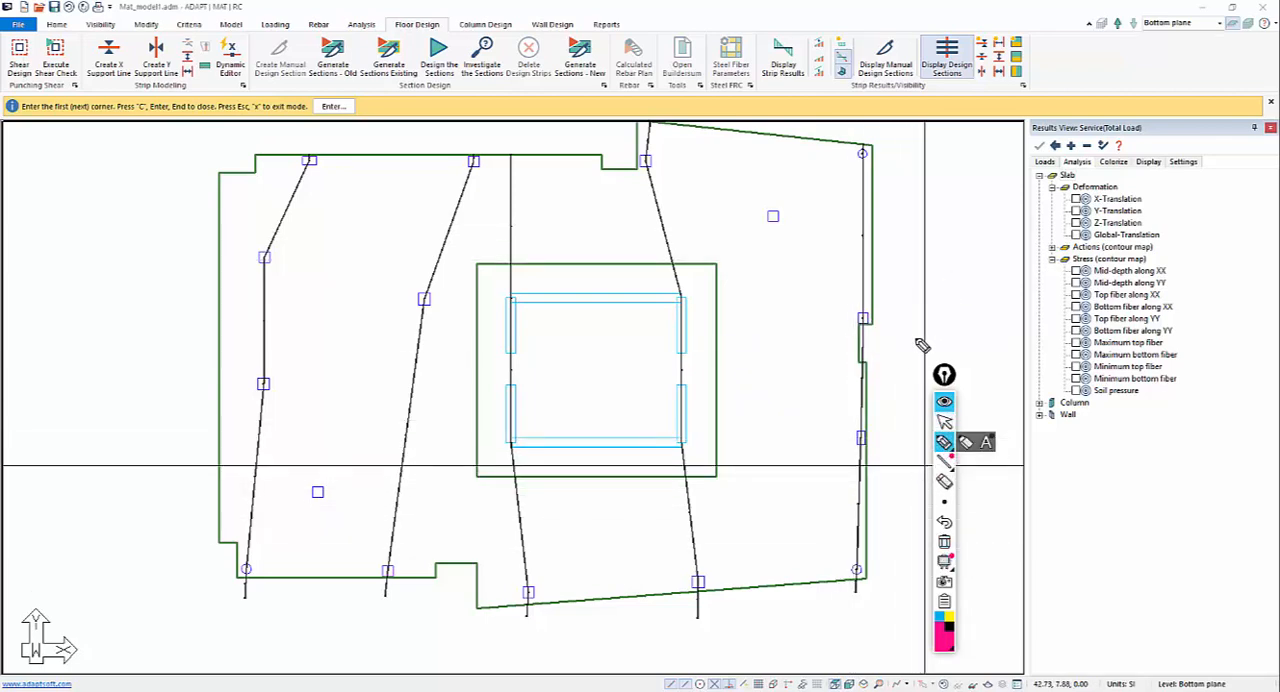
left_click(944, 422)
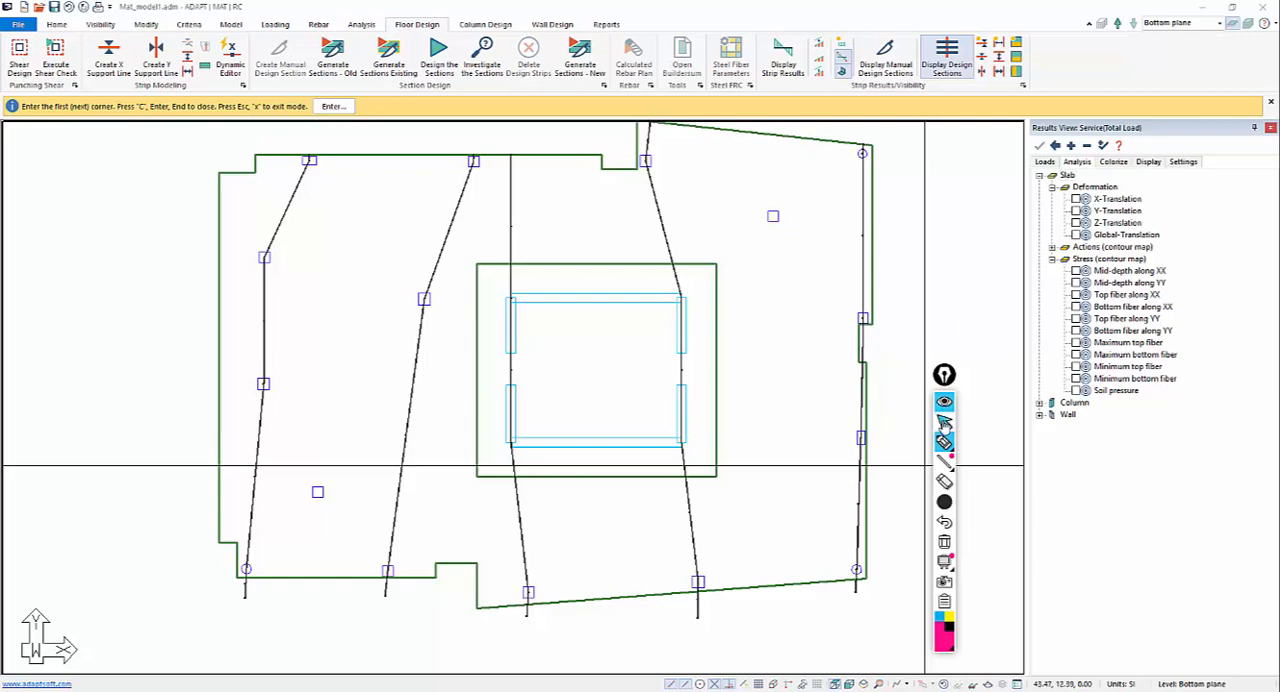
Generate the design sections with the new Y-direction support lines and hide the X-direction support lines with their sections.
right_click(955, 284)
left_click(973, 291)
middle_click_drag(863, 318, 903, 331)
scroll(660, 305, "up", 1)
middle_click_drag(660, 305, 612, 266)
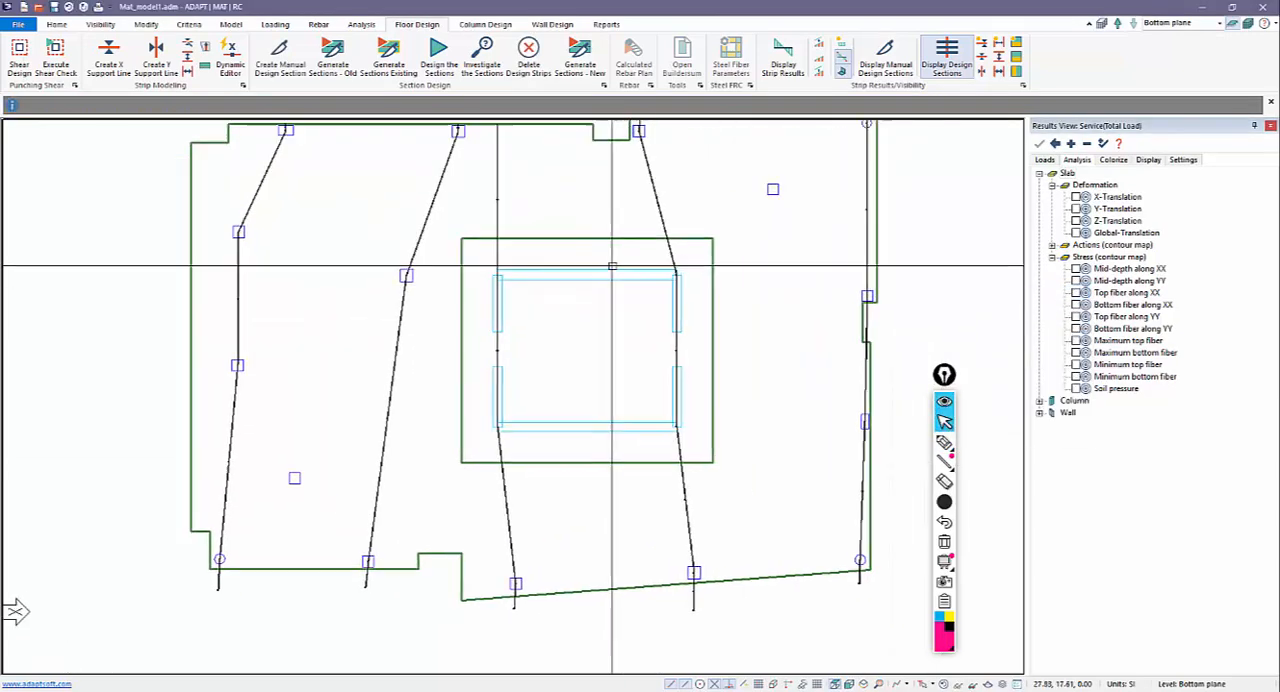
scroll(612, 266, "down", 2)
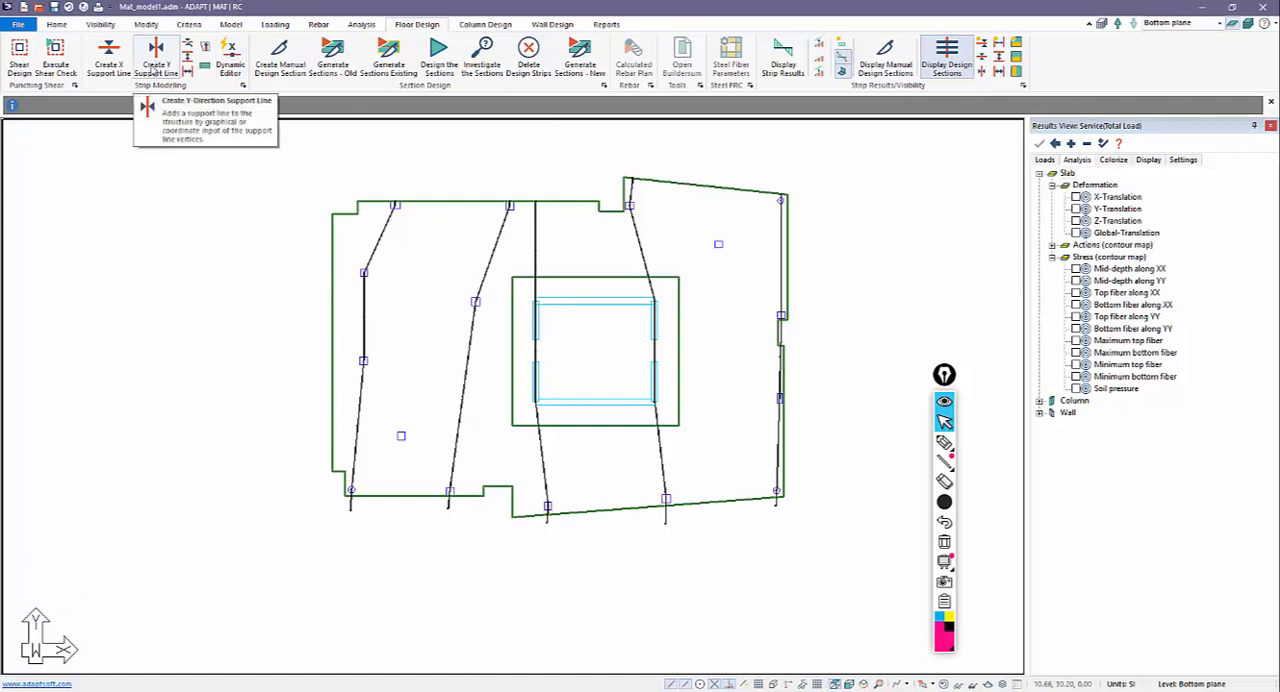
left_click(528, 55)
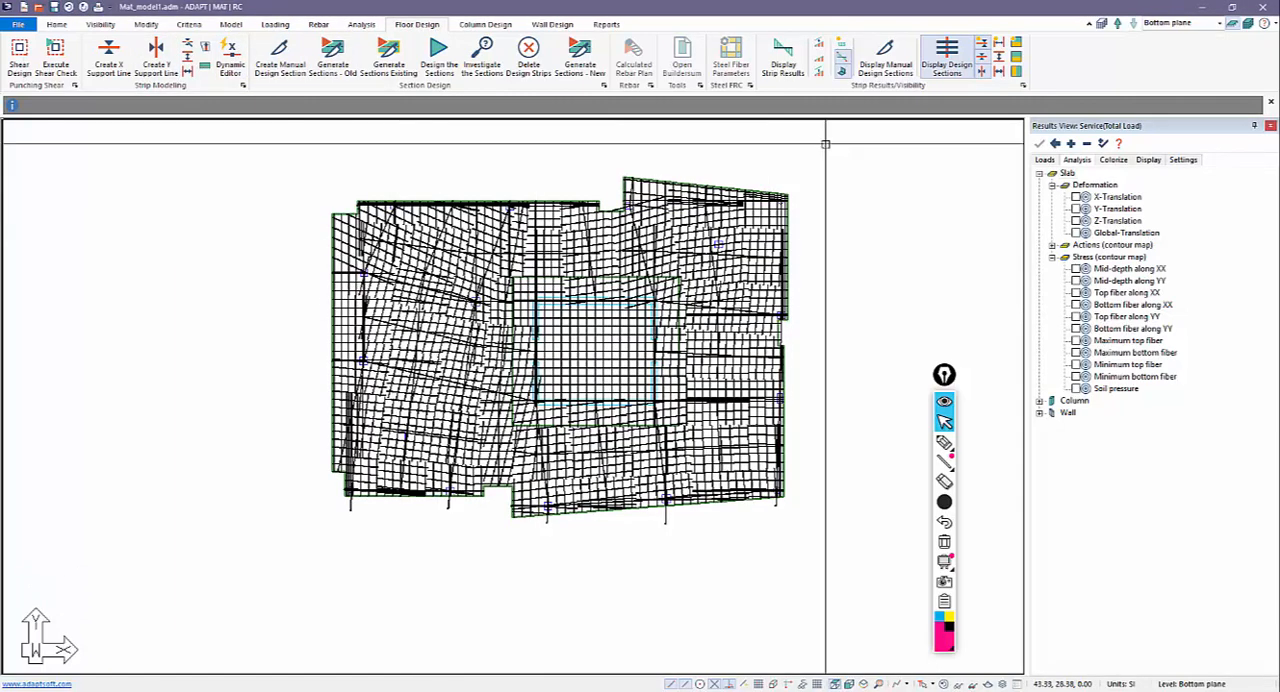
left_click(984, 54)
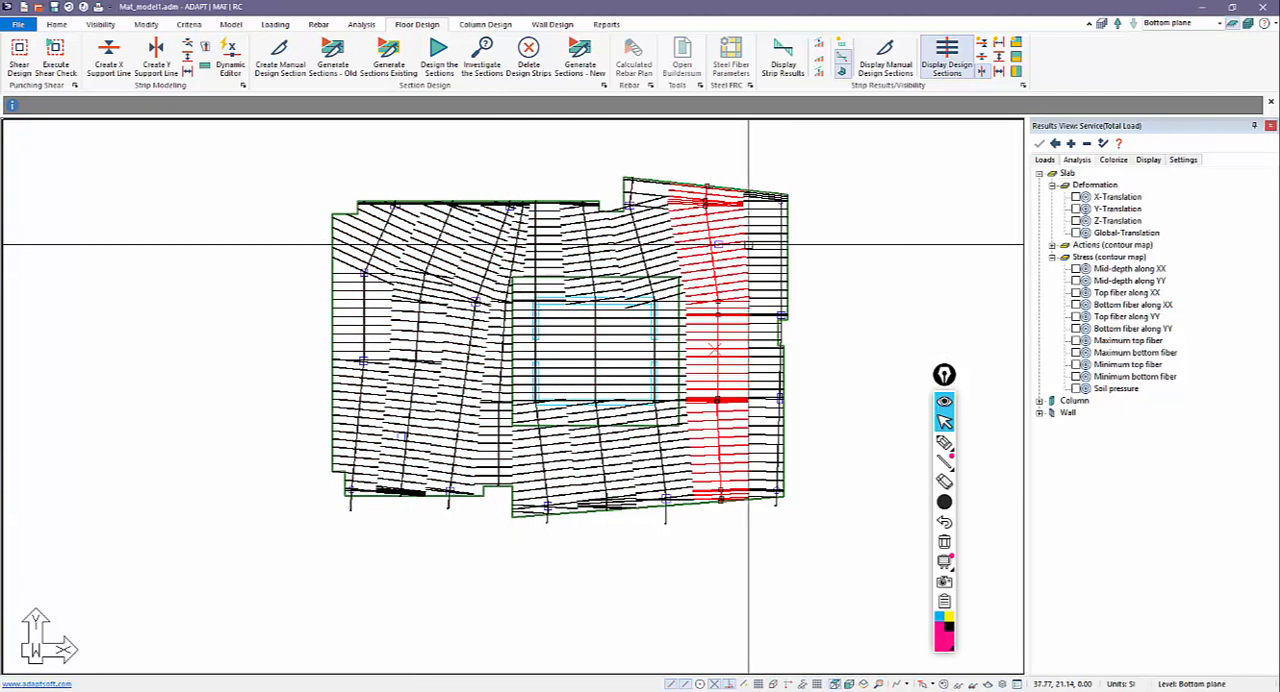
Open the properties of the leftmost Y-direction support line and review its design criteria, rebar layers and design section options.
double_click(370, 340)
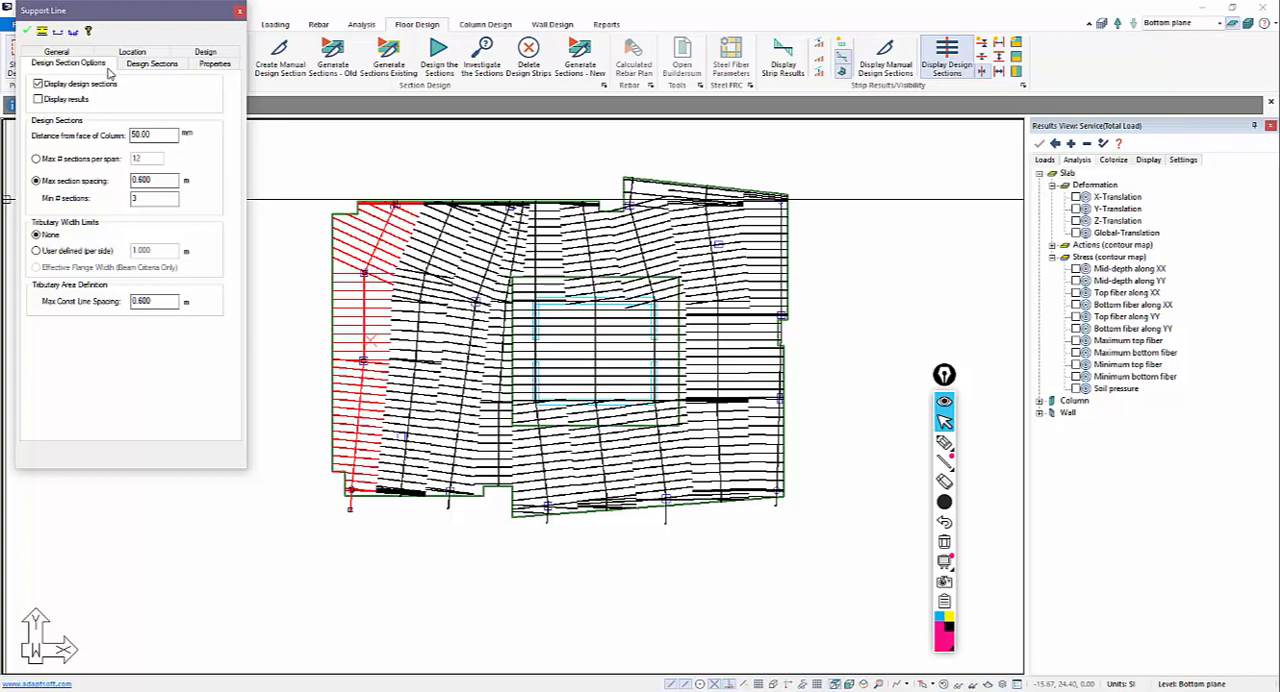
left_click(195, 54)
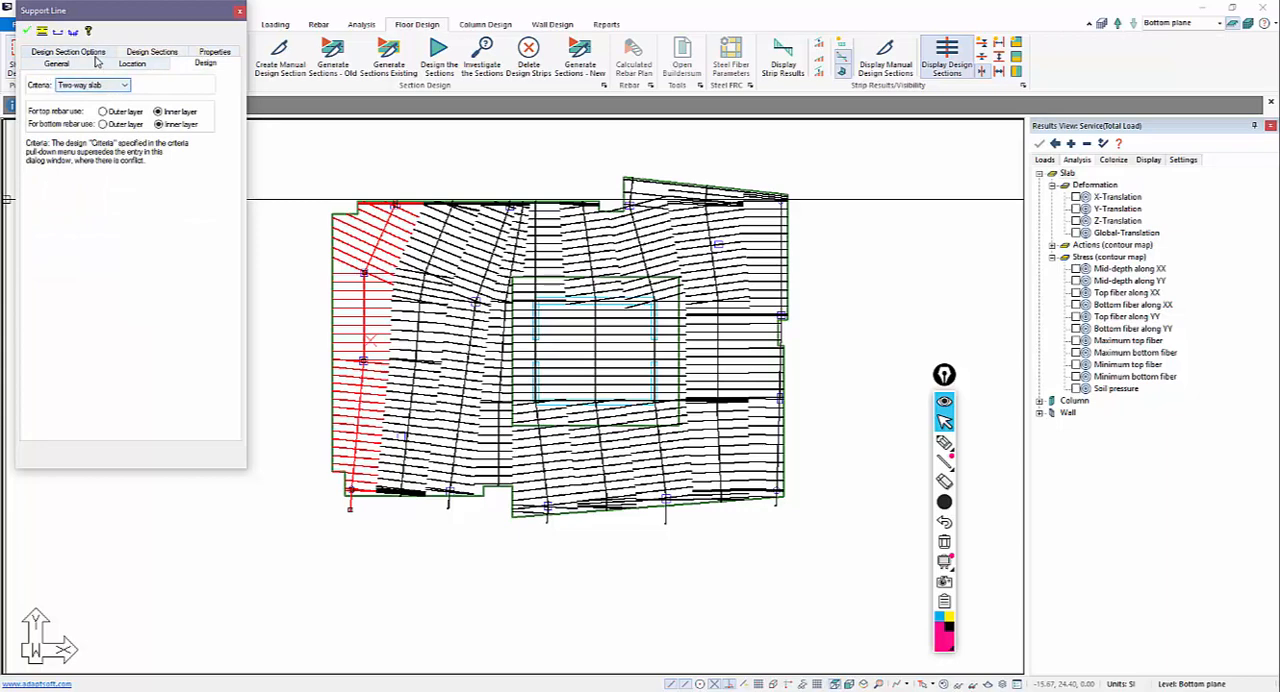
left_click(76, 54)
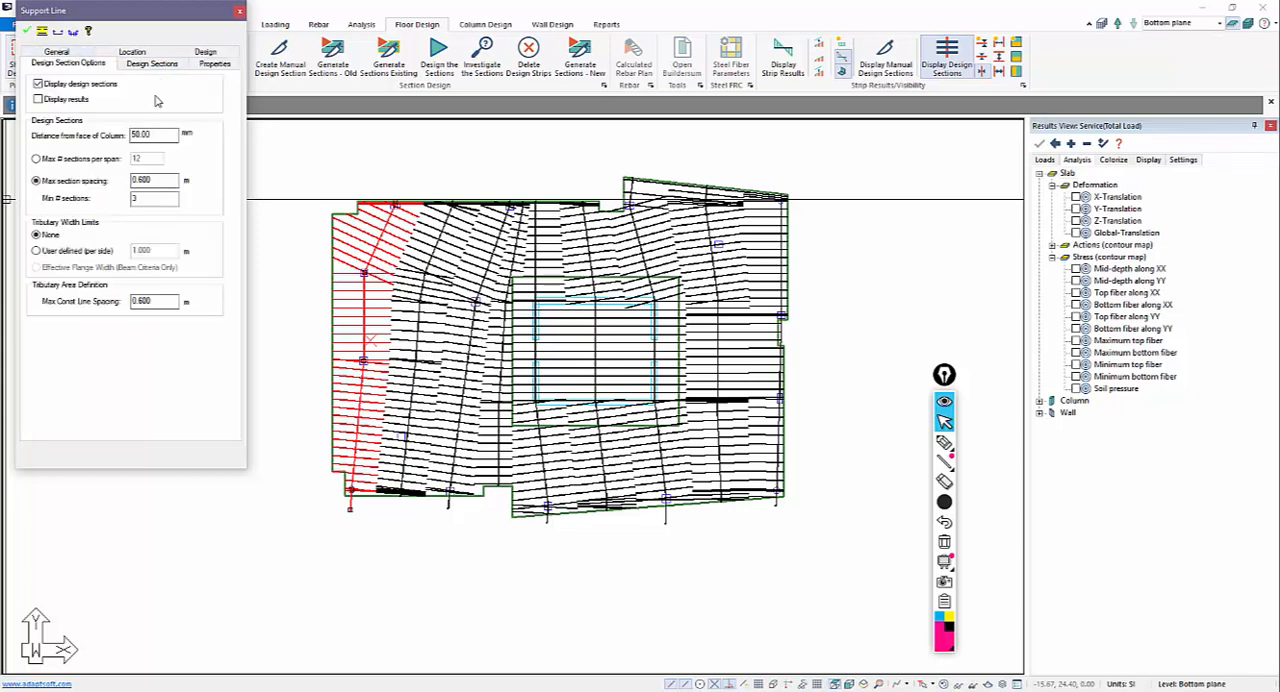
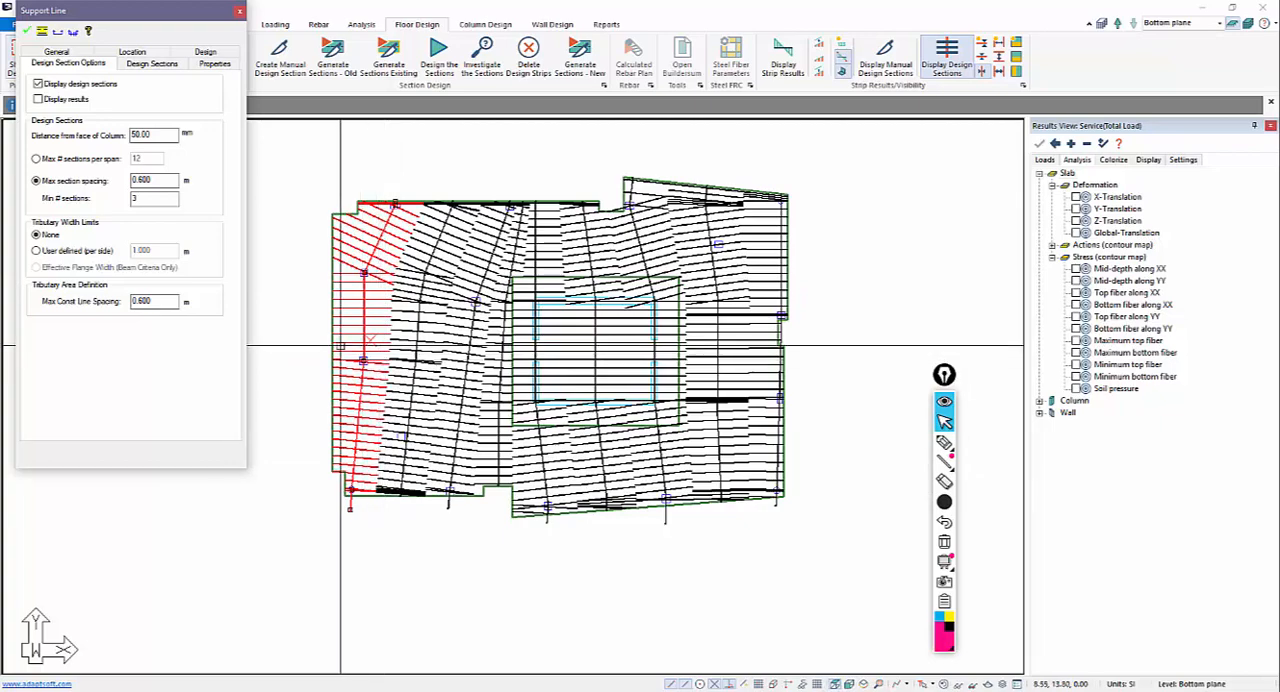
Close the support line properties and restore the default display so the support lines and design sections are hidden.
key("Escape")
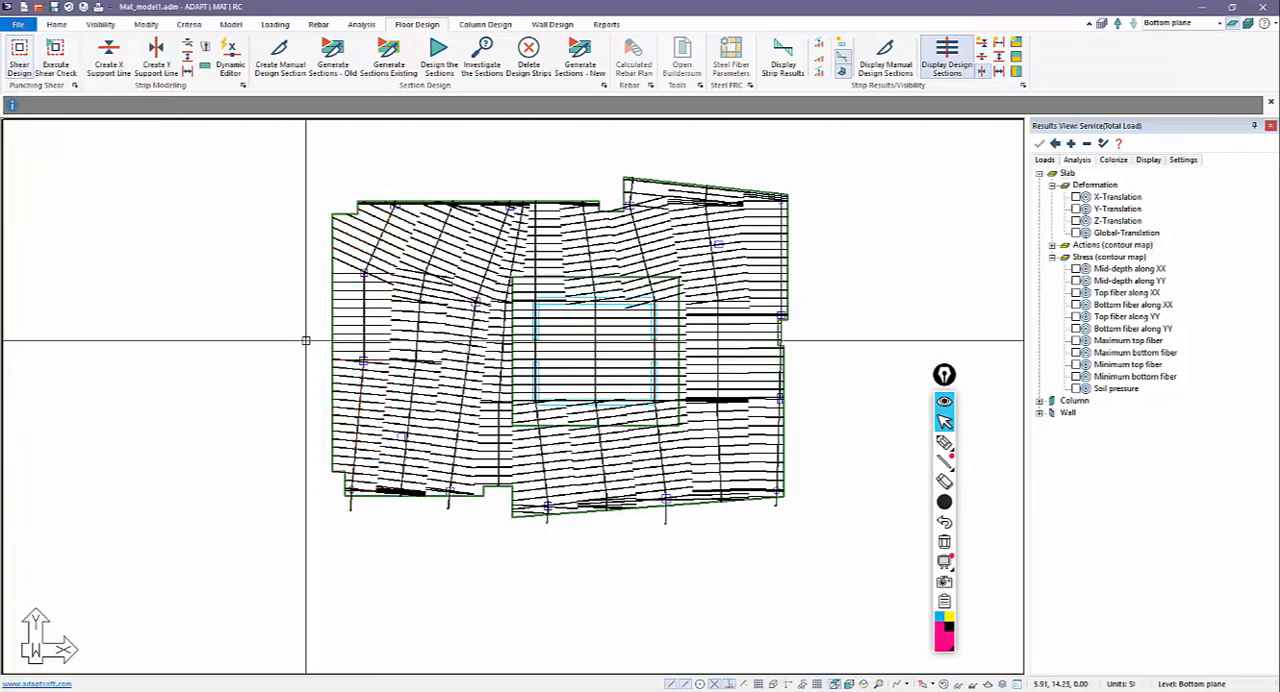
scroll(363, 437, "down", 2)
scroll(353, 325, "up", 2)
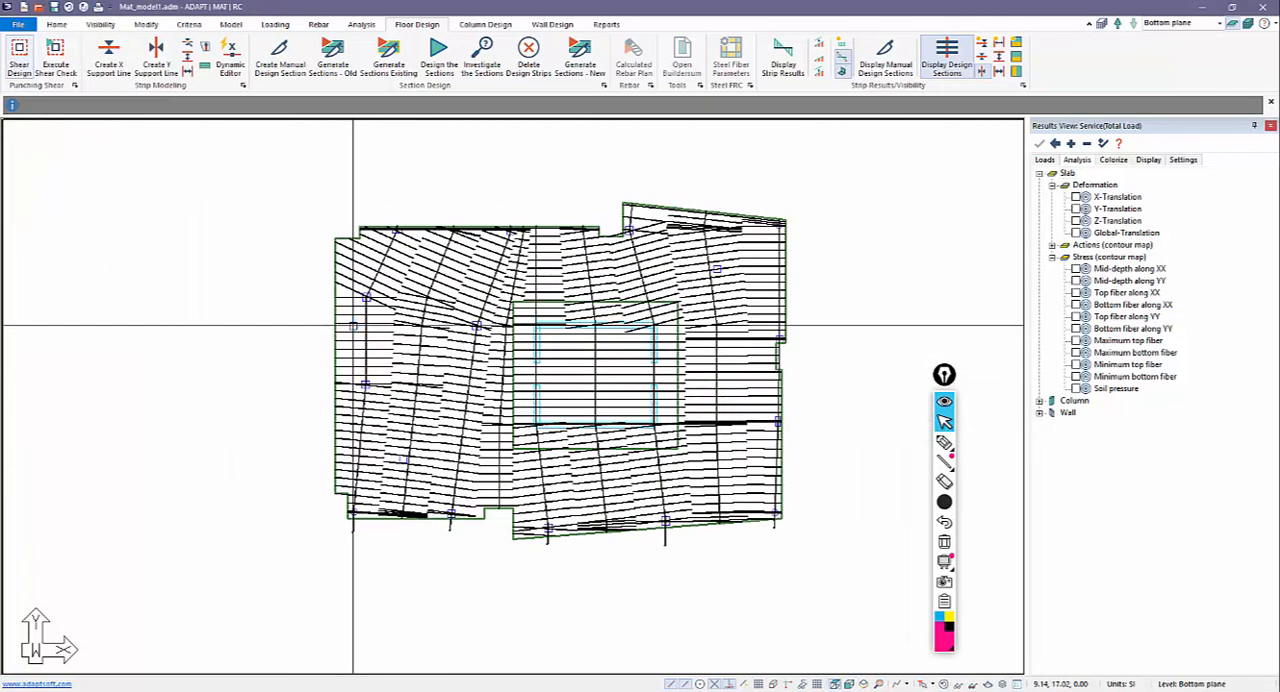
scroll(379, 405, "down", 1)
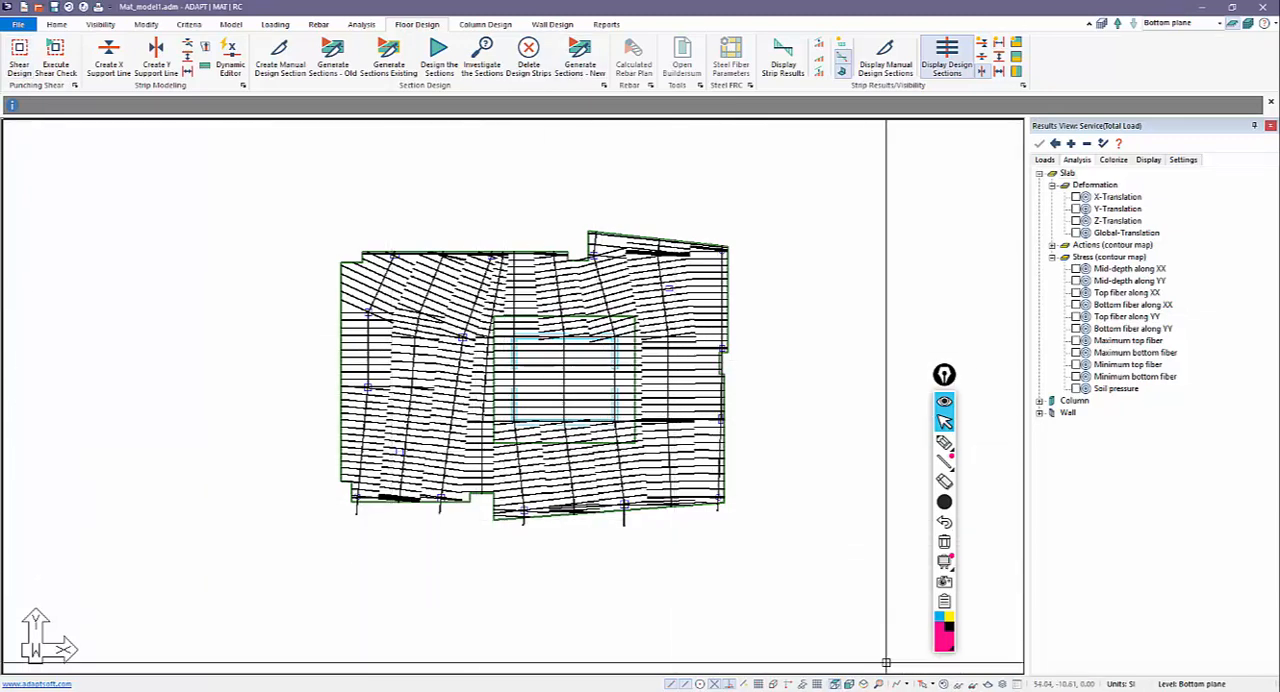
left_click(101, 24)
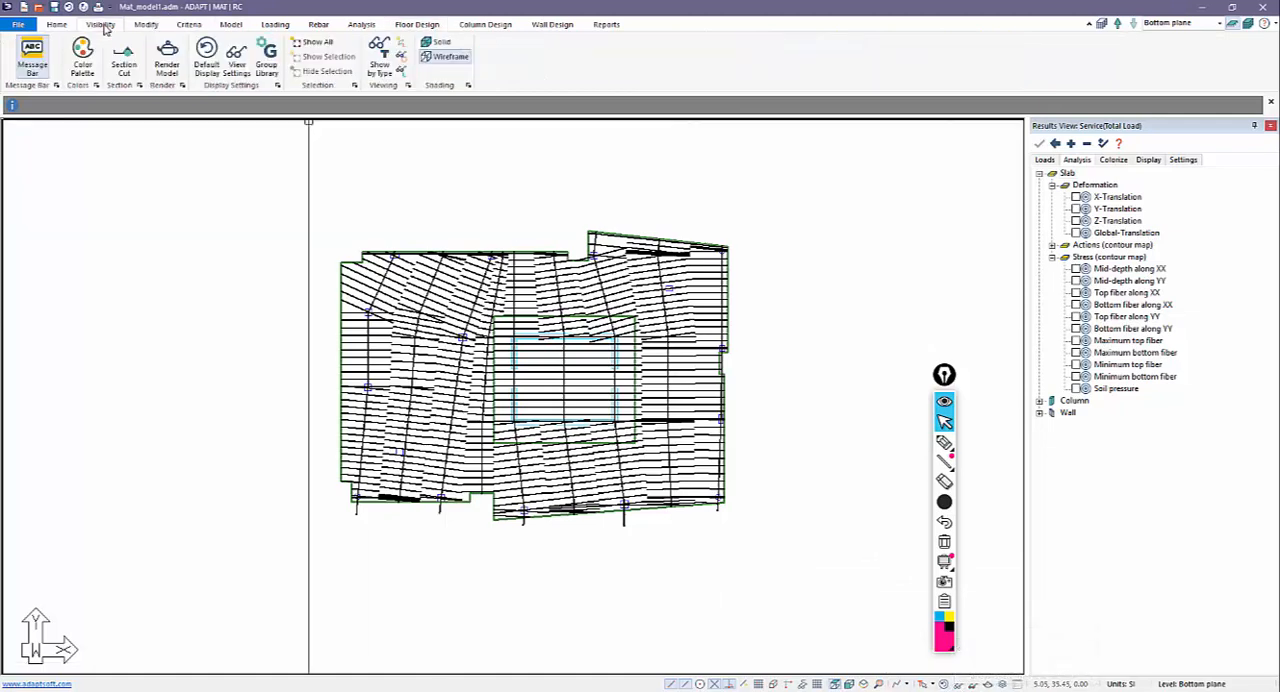
left_click(207, 60)
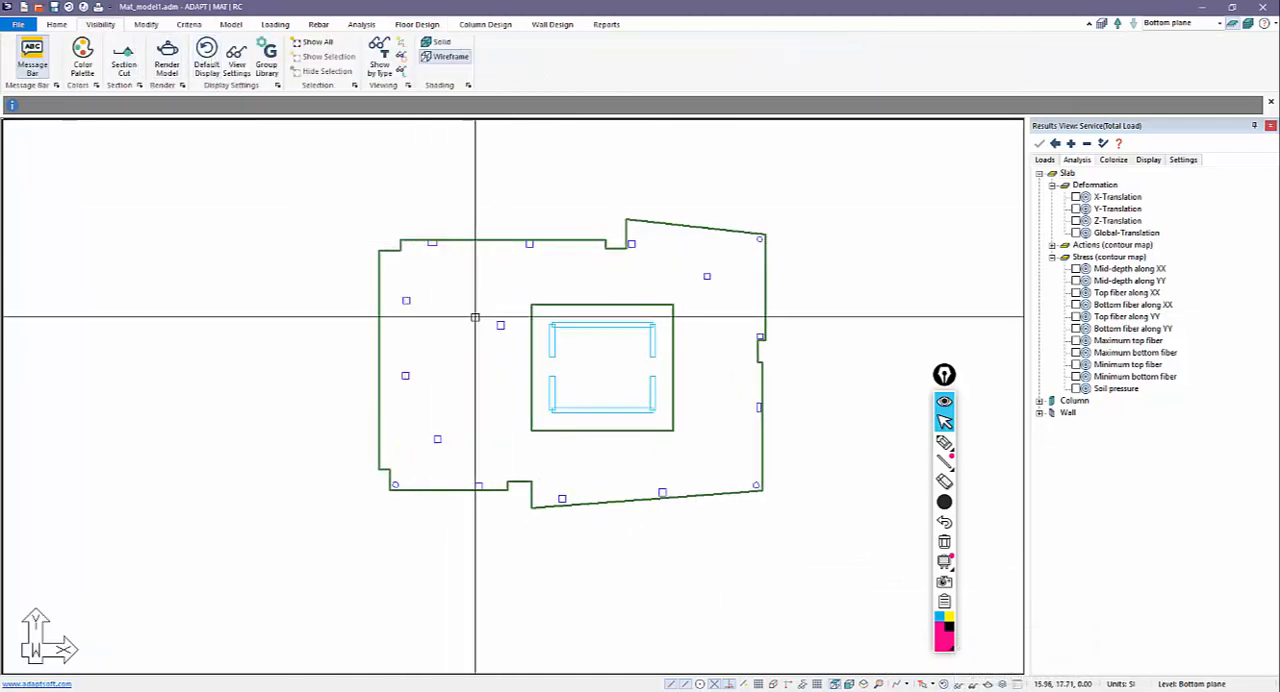
Run the punching shear design for the mat.
left_click(416, 24)
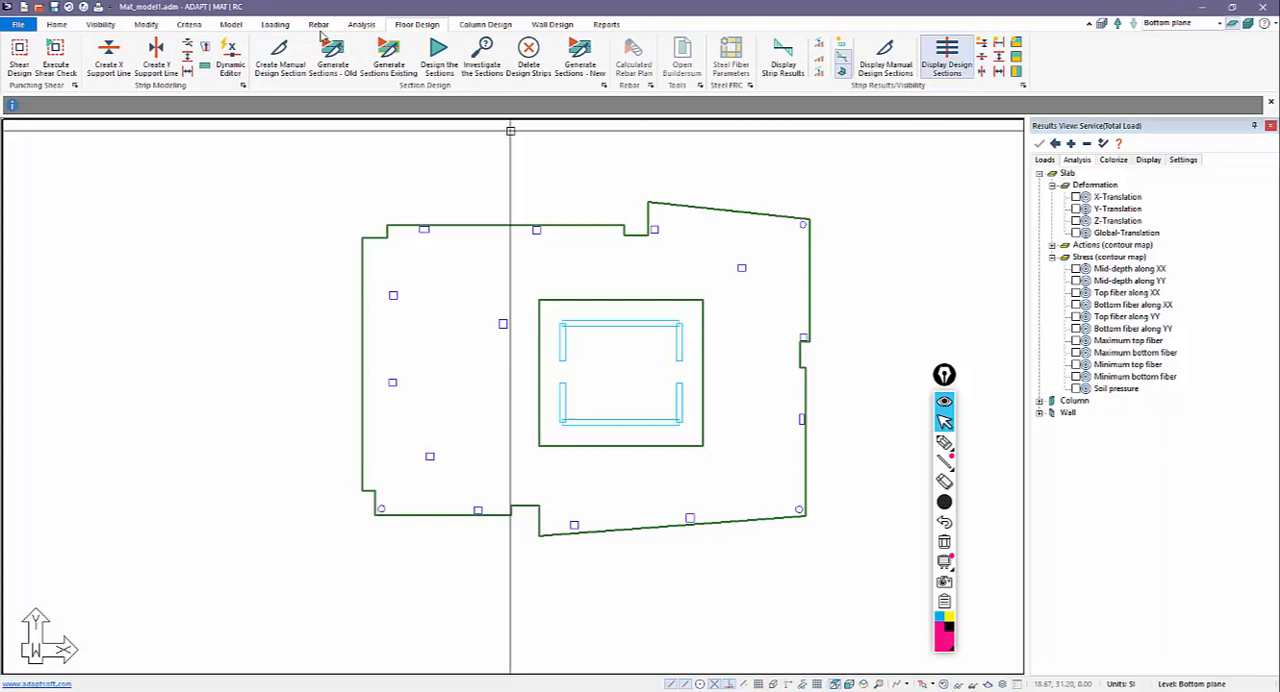
left_click(30, 66)
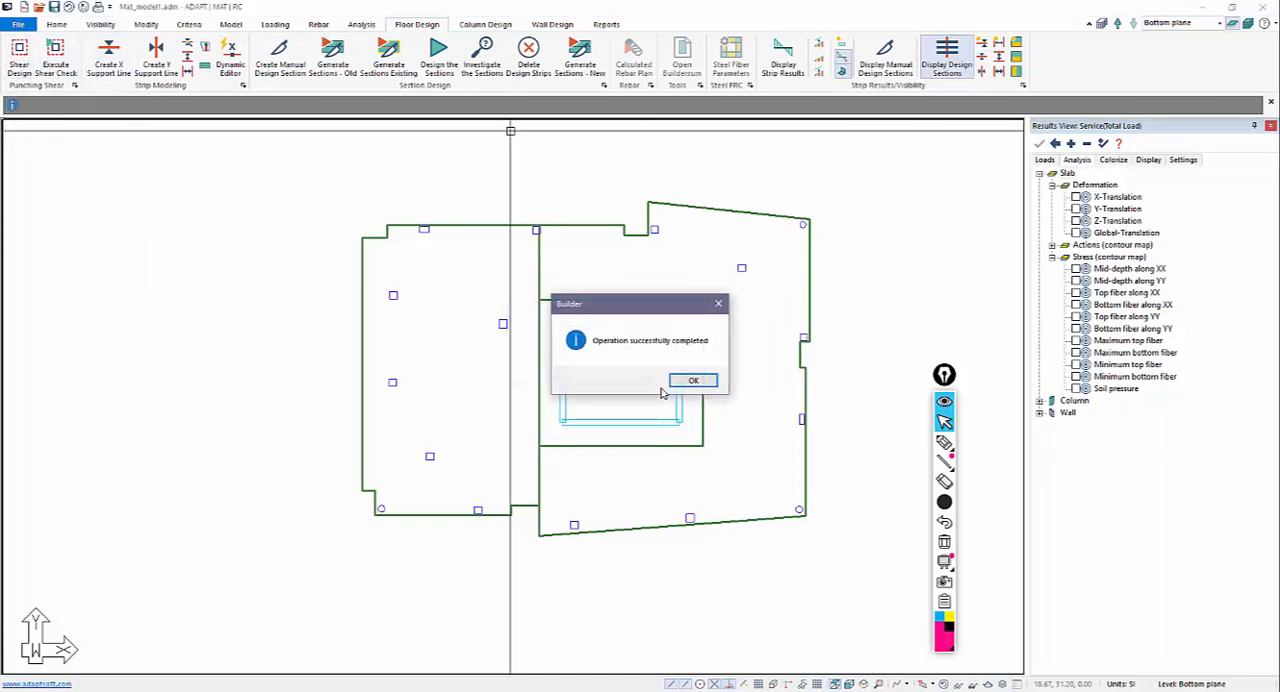
left_click(685, 383)
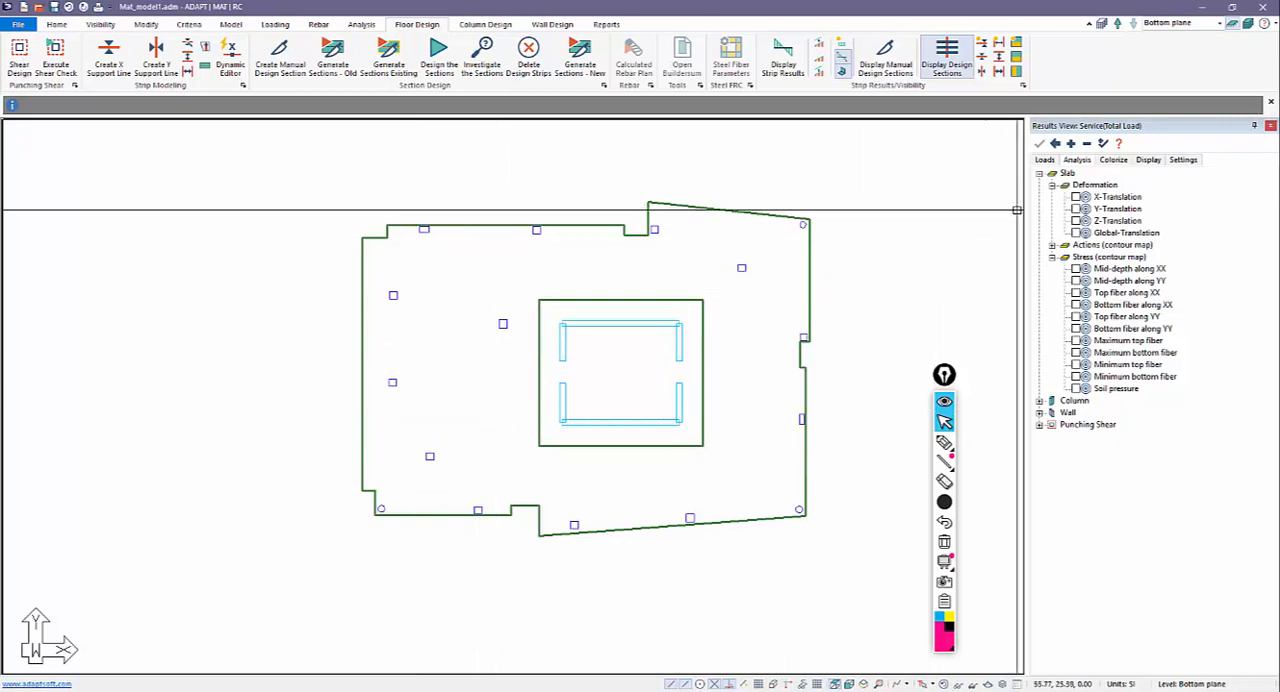
Display the punching shear Stress Check results for the Envelope Strength load combination.
left_click(1044, 160)
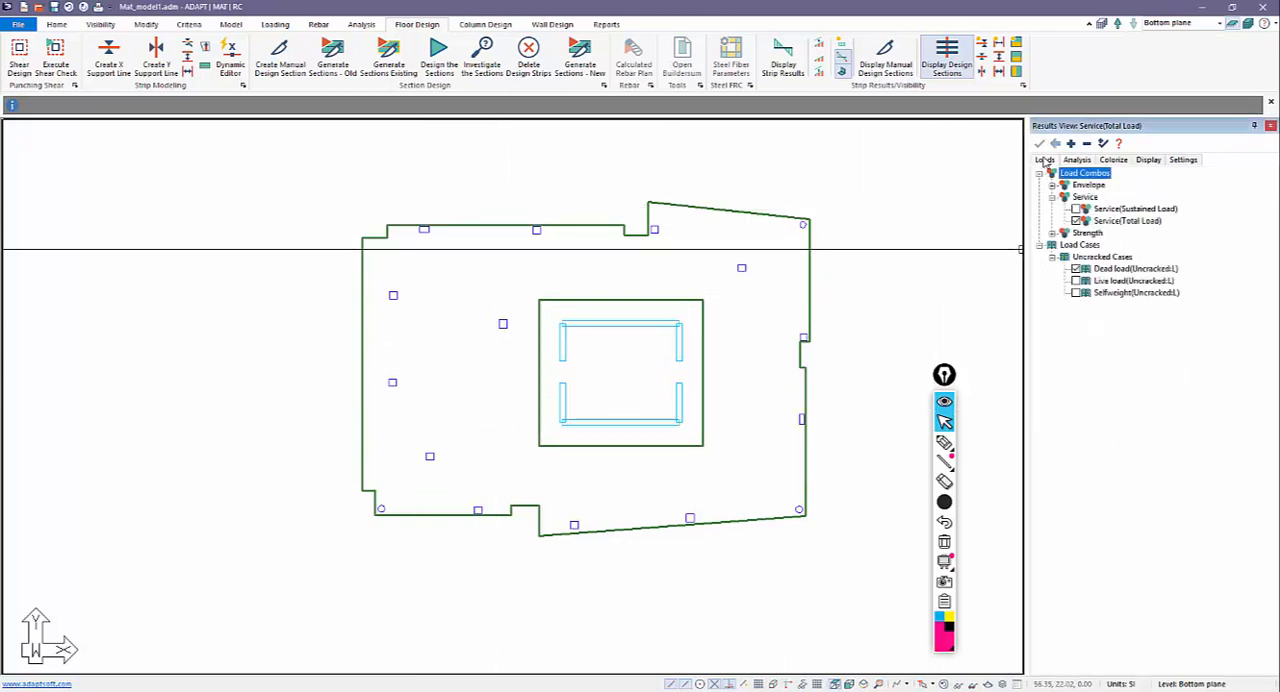
left_click(1052, 234)
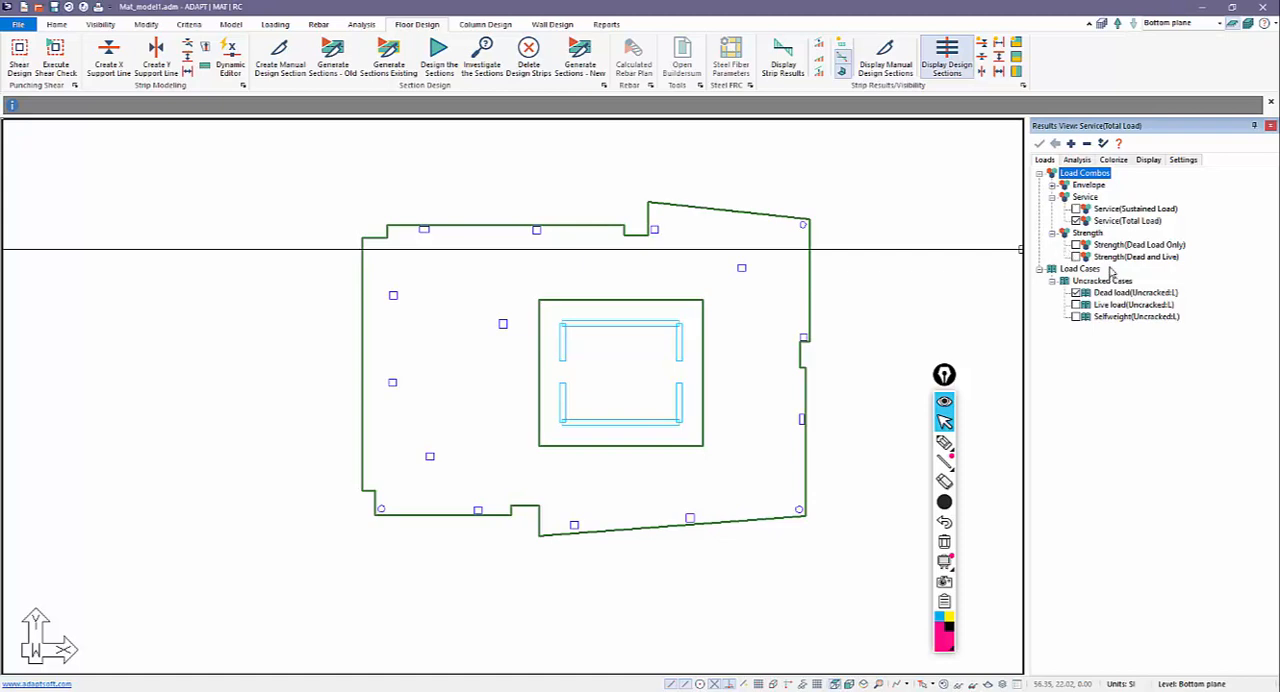
left_click(1053, 186)
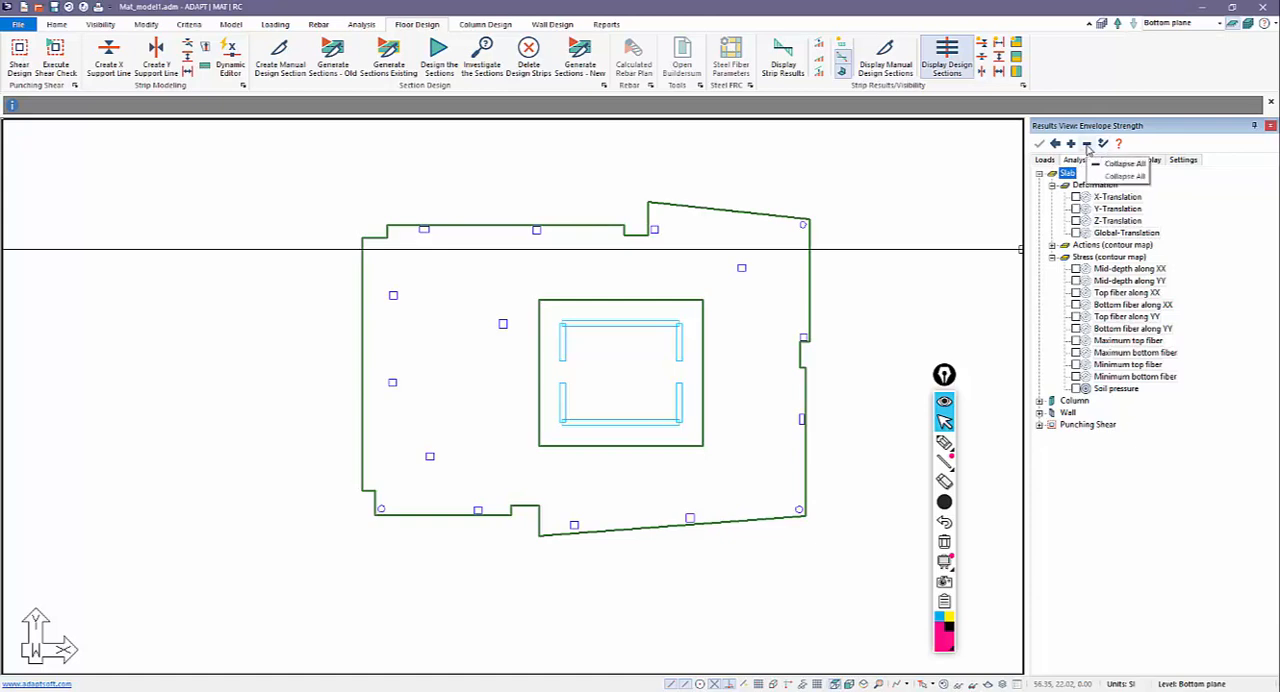
left_click(1087, 144)
left_click(1040, 209)
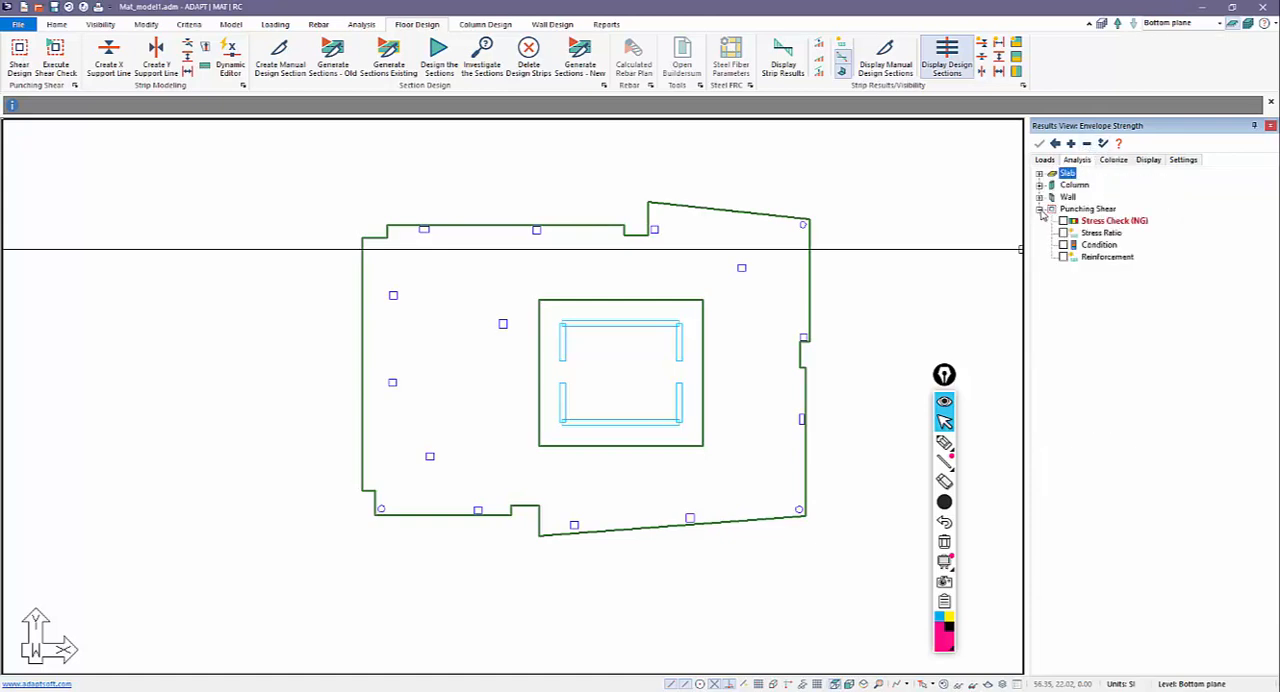
left_click(1063, 221)
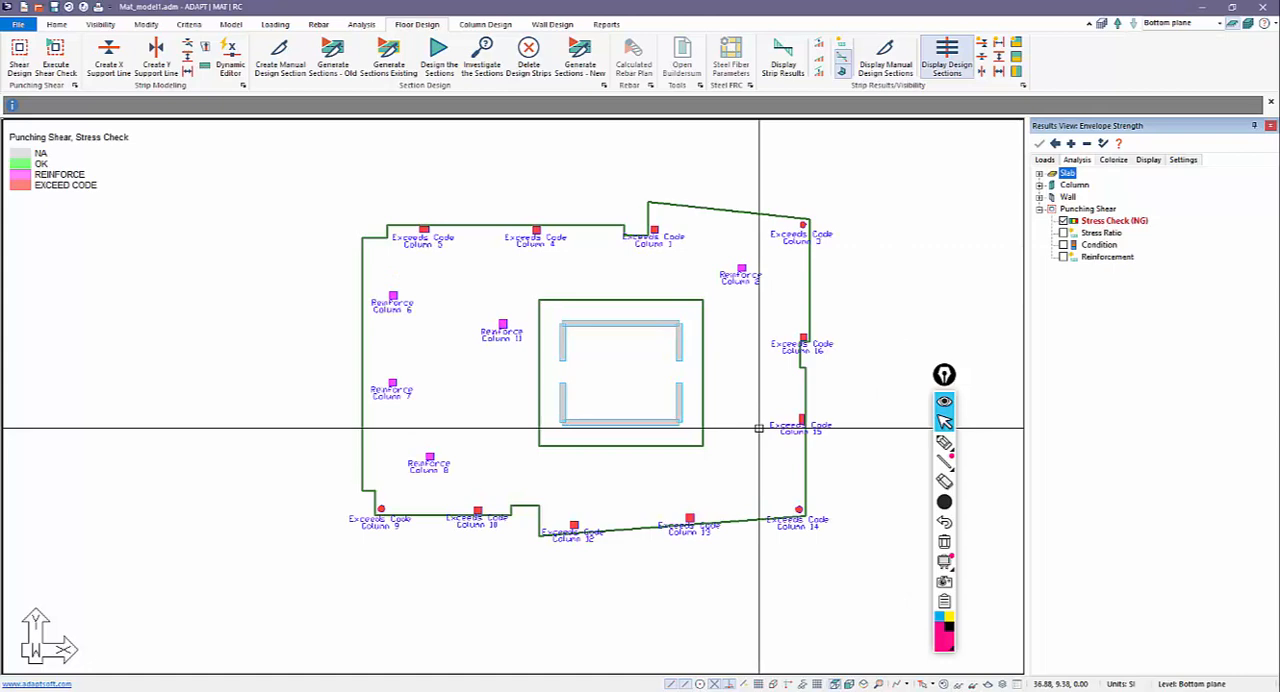
Activate the annotation pen, clear the thick trial stroke and set the pen to its thinnest size.
left_click(944, 442)
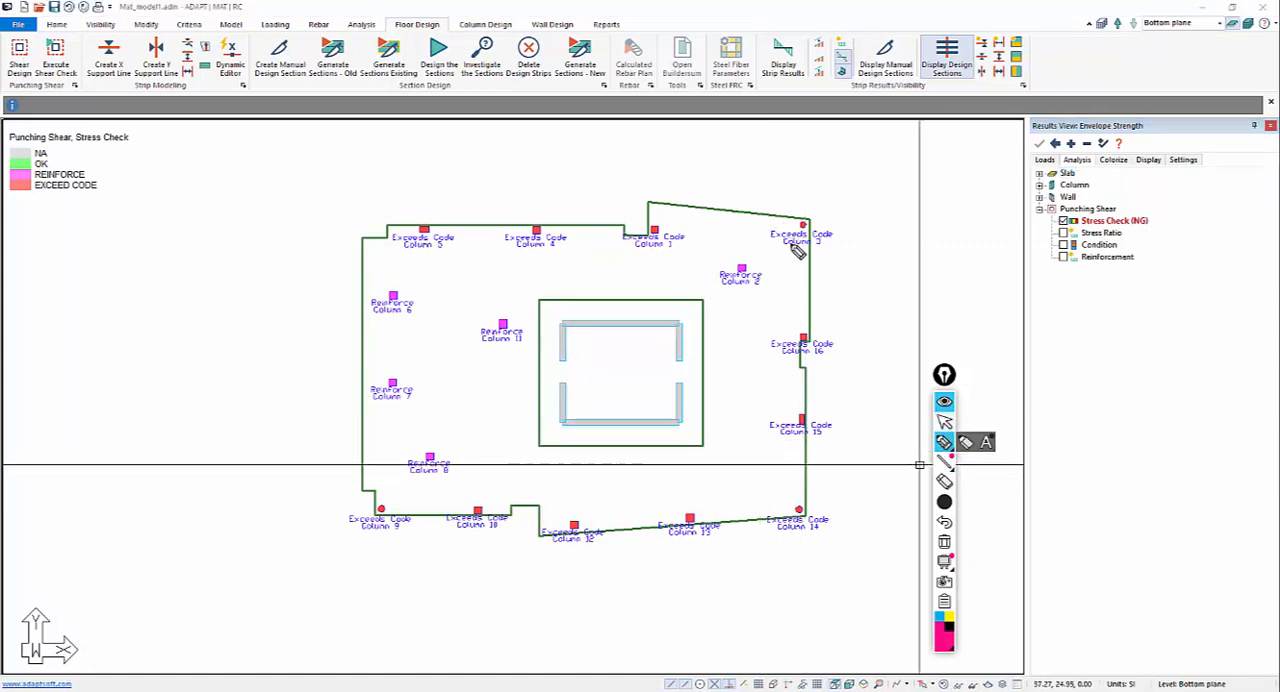
left_click_drag(780, 362, 842, 362)
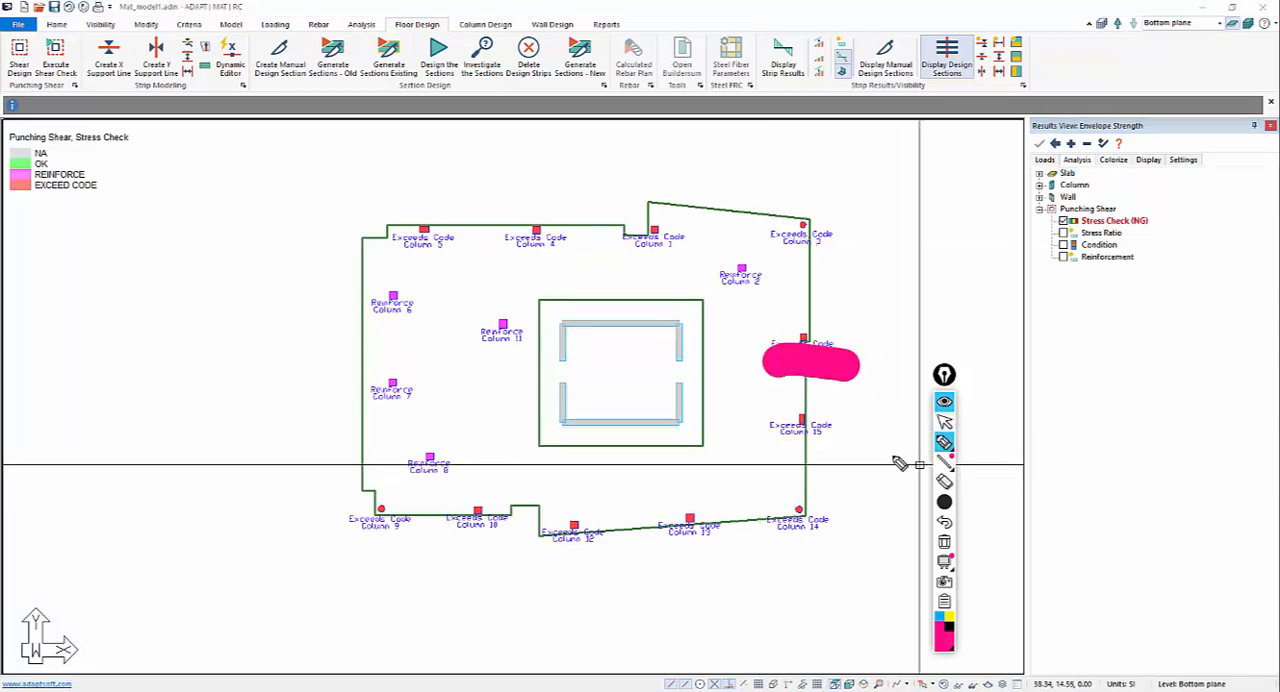
left_click(946, 541)
mouse_move(951, 505)
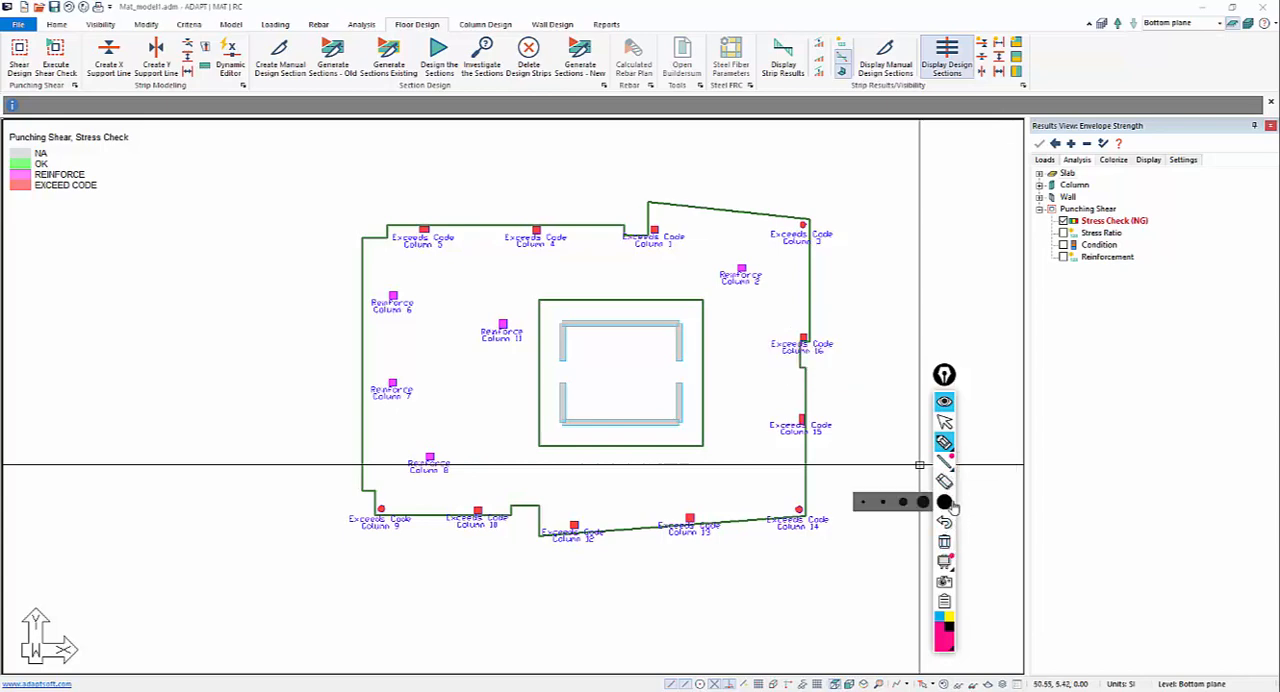
left_click(863, 502)
Underline columns 3, 16, 15, 14, 5, 4 and 1 and mark the EXCEED CODE legend entry with an arrow.
left_click_drag(778, 244, 808, 242)
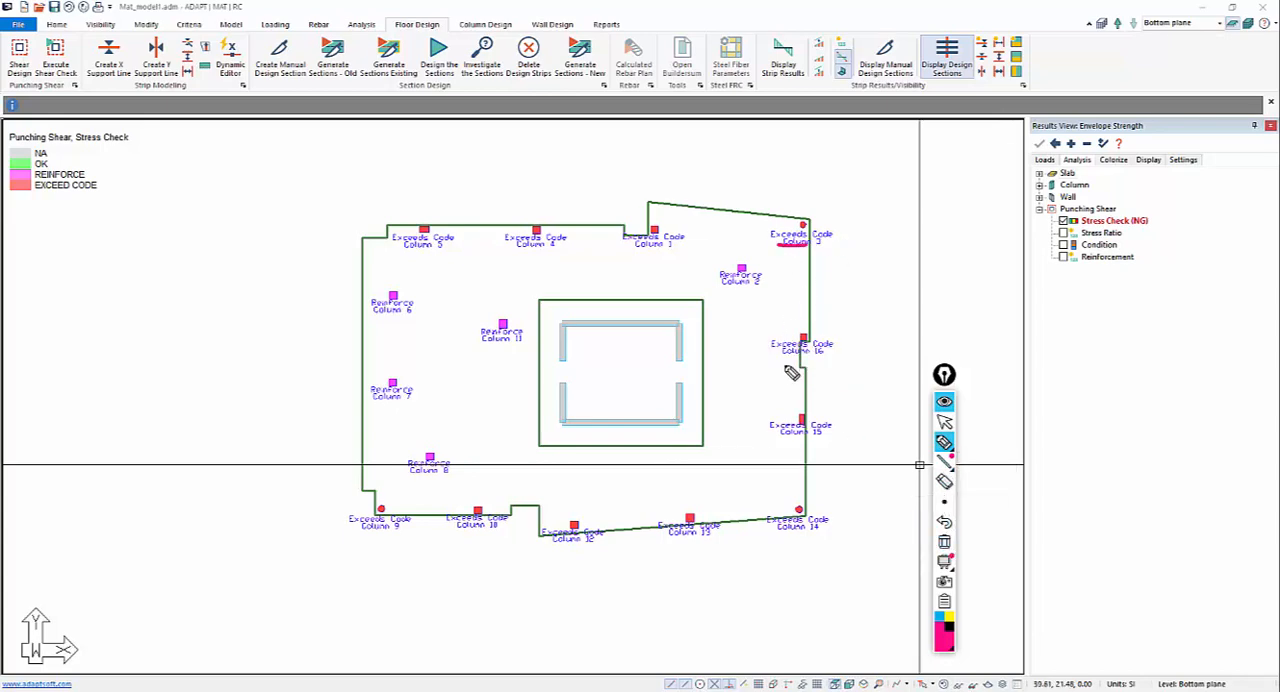
left_click_drag(782, 364, 843, 364)
left_click_drag(773, 434, 836, 432)
left_click_drag(780, 533, 846, 533)
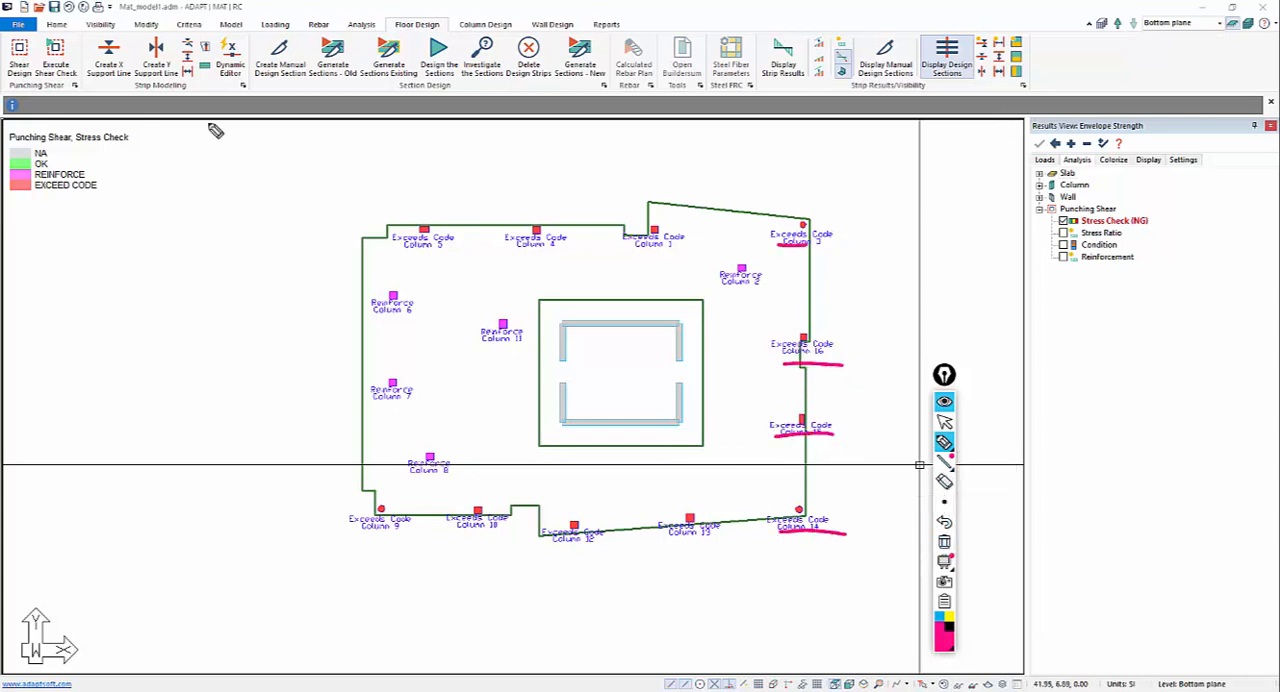
mouse_move(173, 184)
left_mouse_down()
mouse_move(119, 195)
mouse_move(140, 200)
left_mouse_up()
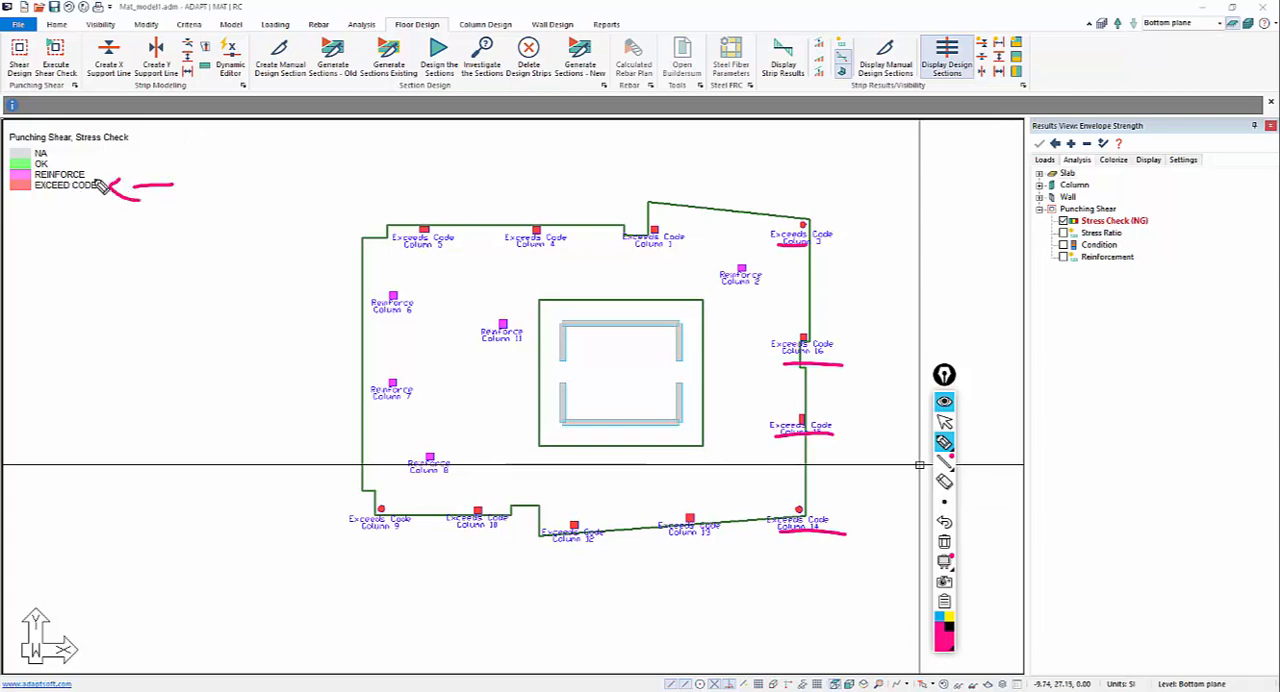
left_click_drag(391, 256, 552, 250)
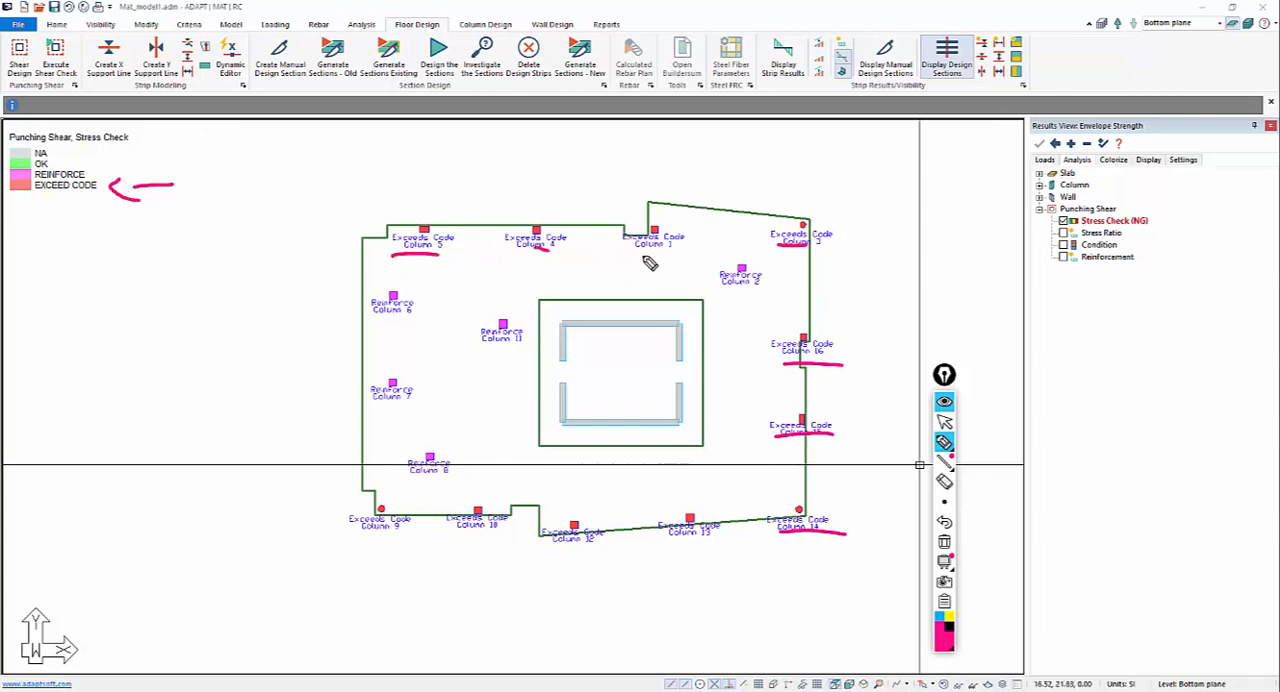
left_click_drag(638, 253, 712, 253)
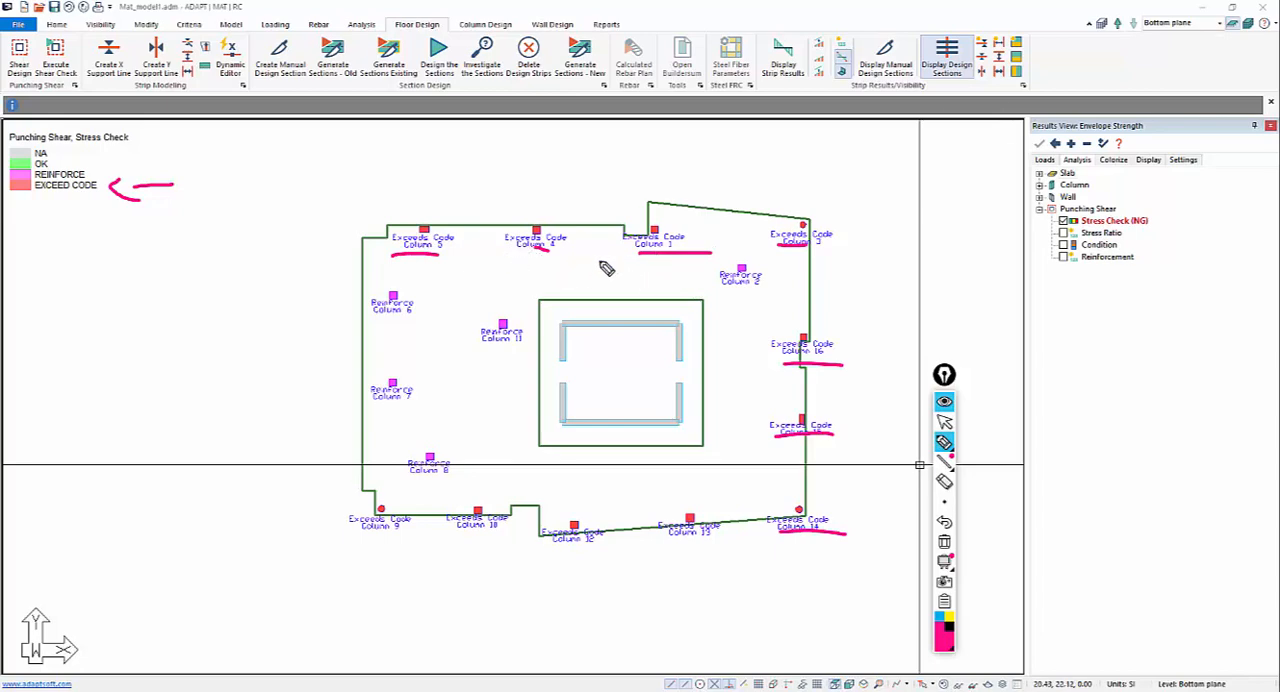
left_click(944, 421)
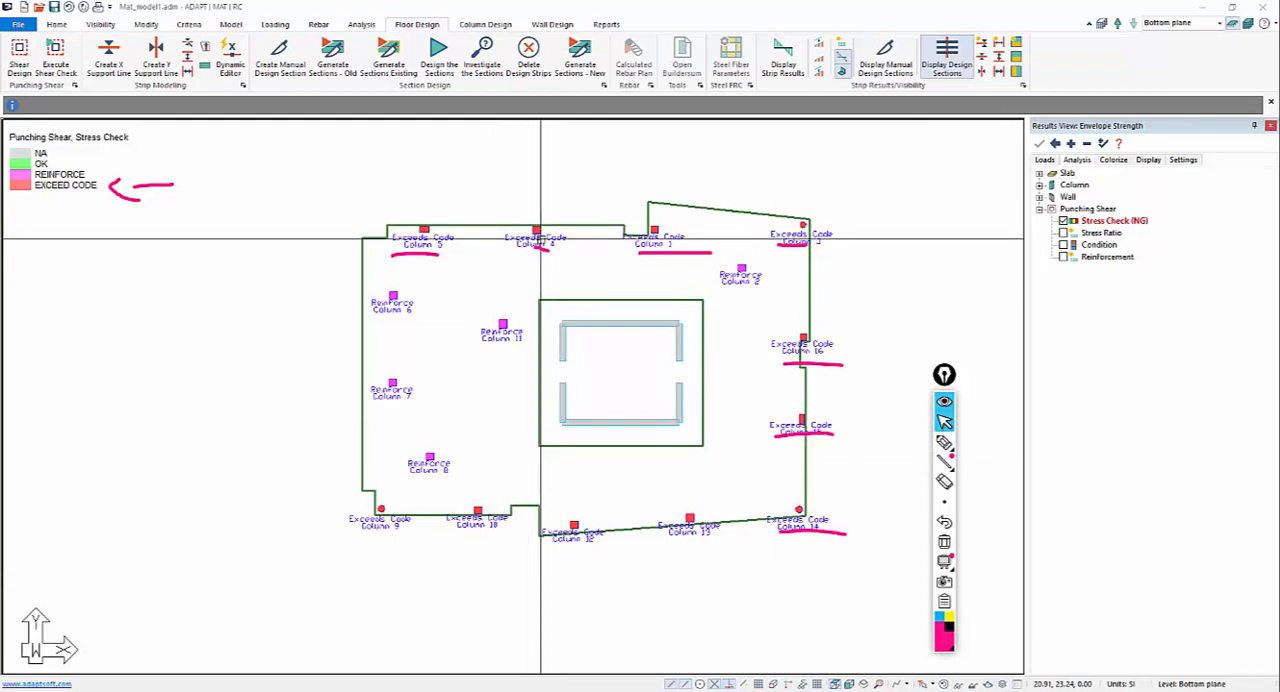
Generate the XLS Punching Shear Report, open it in Excel and clear the ink annotations.
left_click(606, 24)
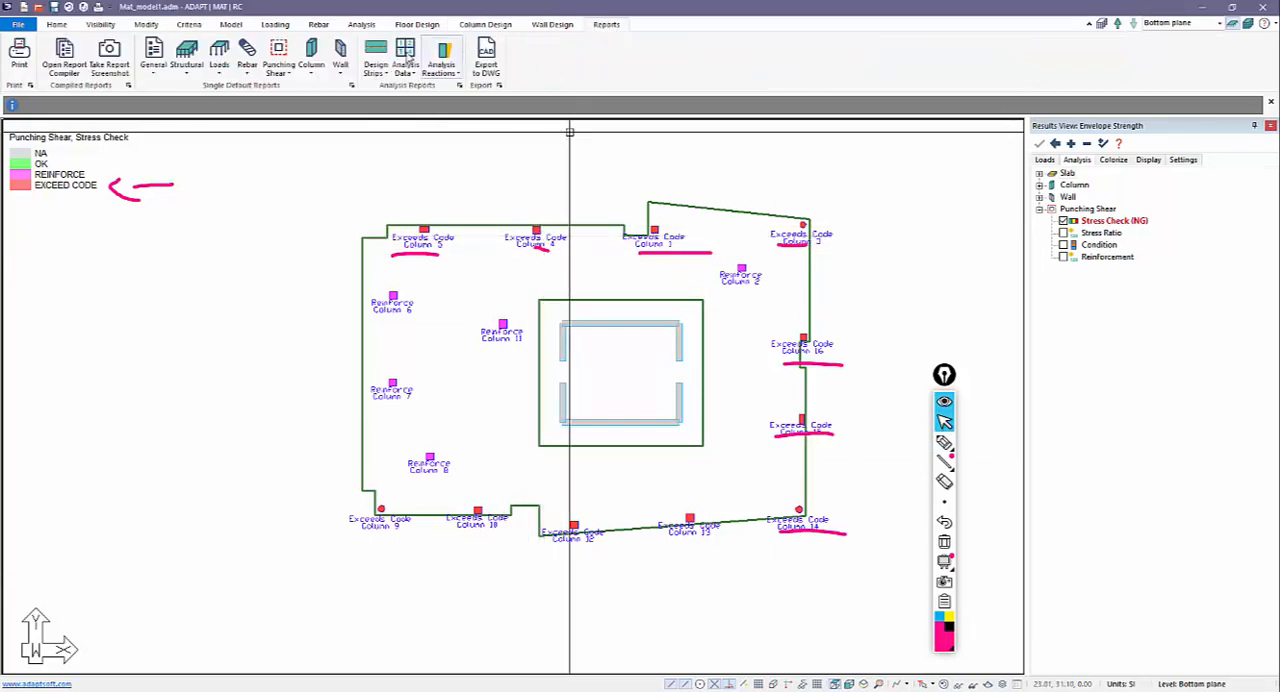
left_click(279, 68)
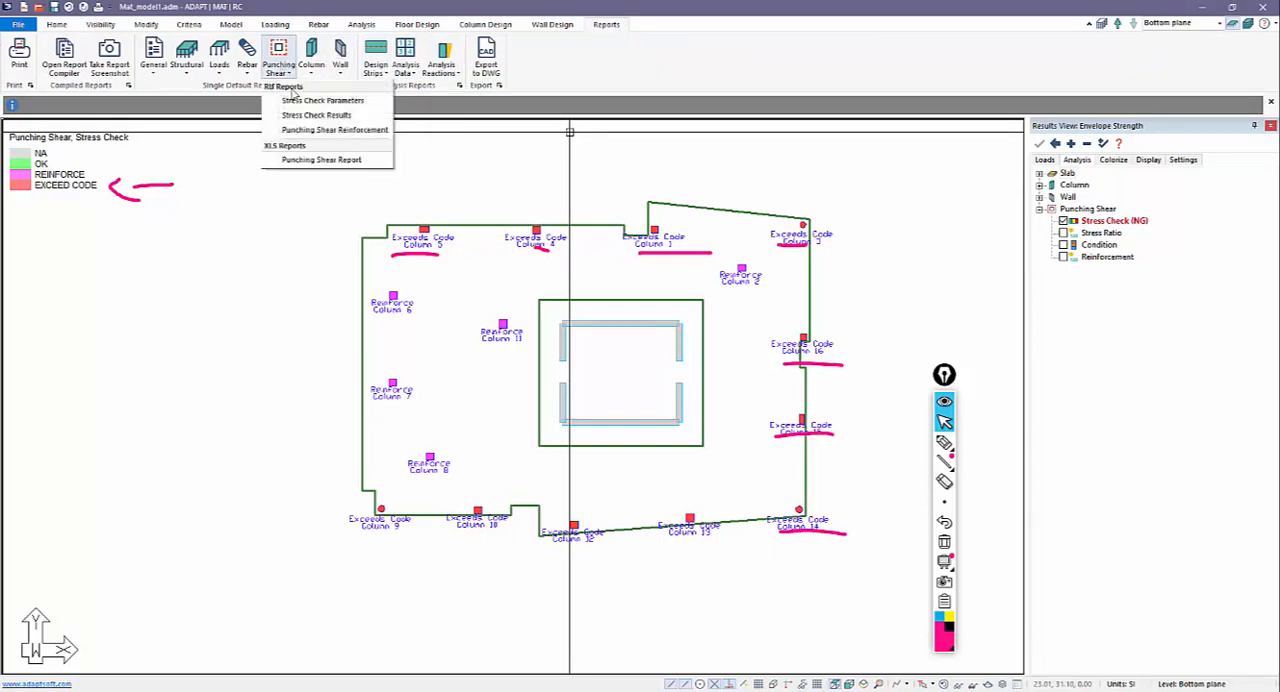
left_click(322, 160)
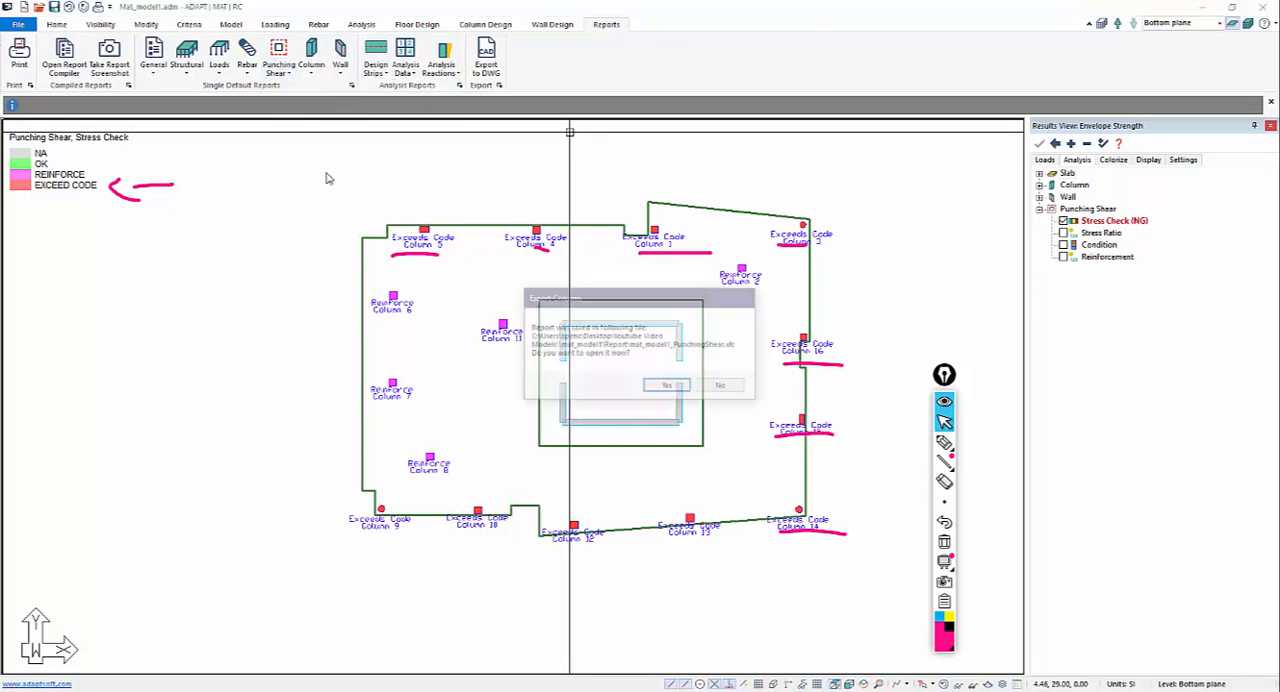
left_click(667, 386)
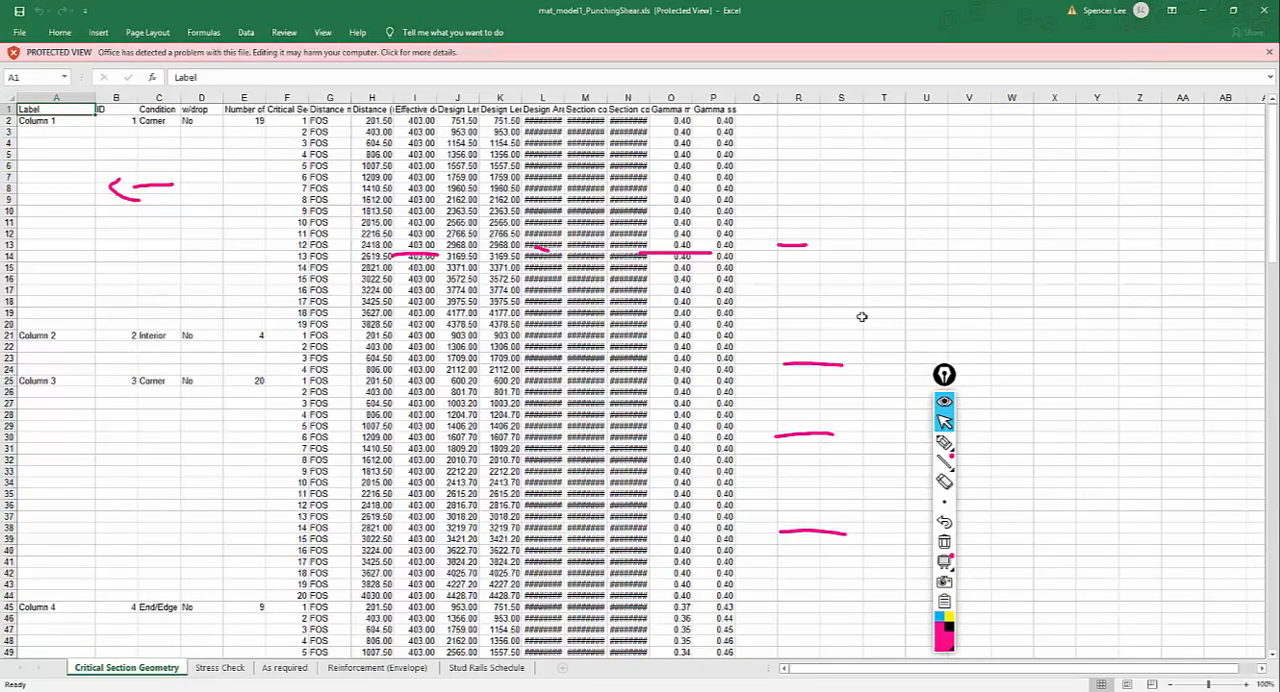
left_click(944, 541)
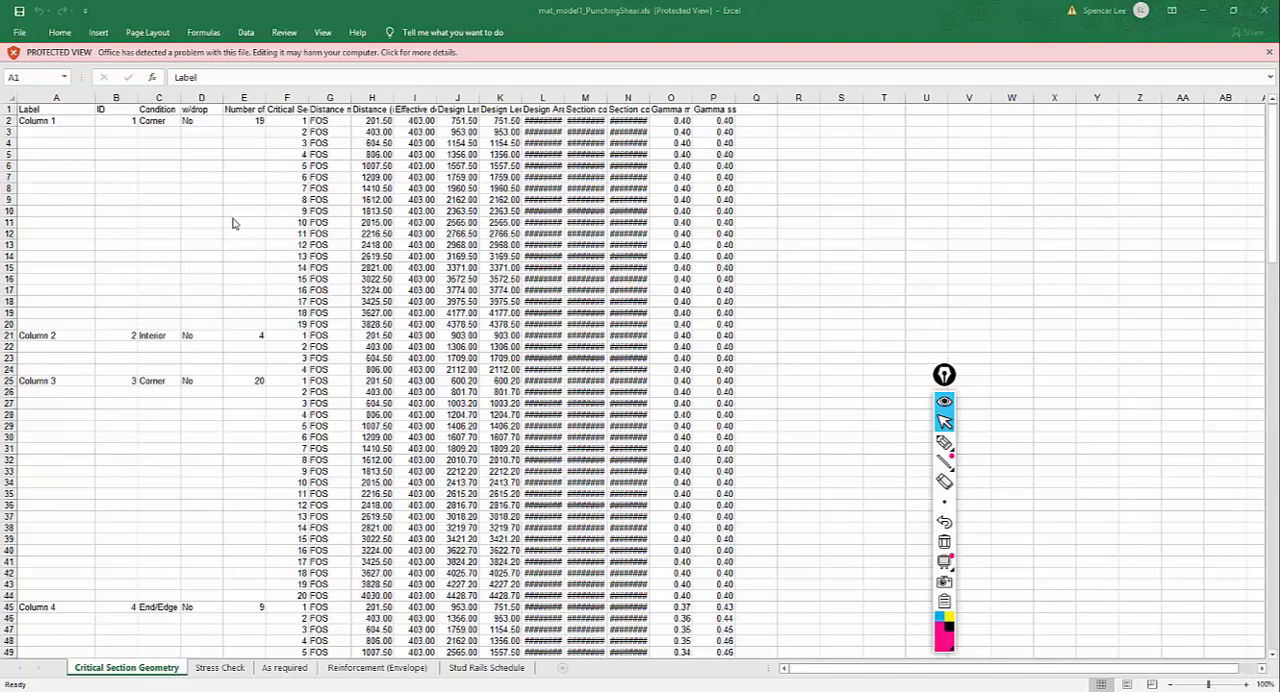
Go to the report's Stress Check sheet and widen columns C and D to read the status and load combination names.
left_click(220, 668)
scroll(59, 329, "down", 9)
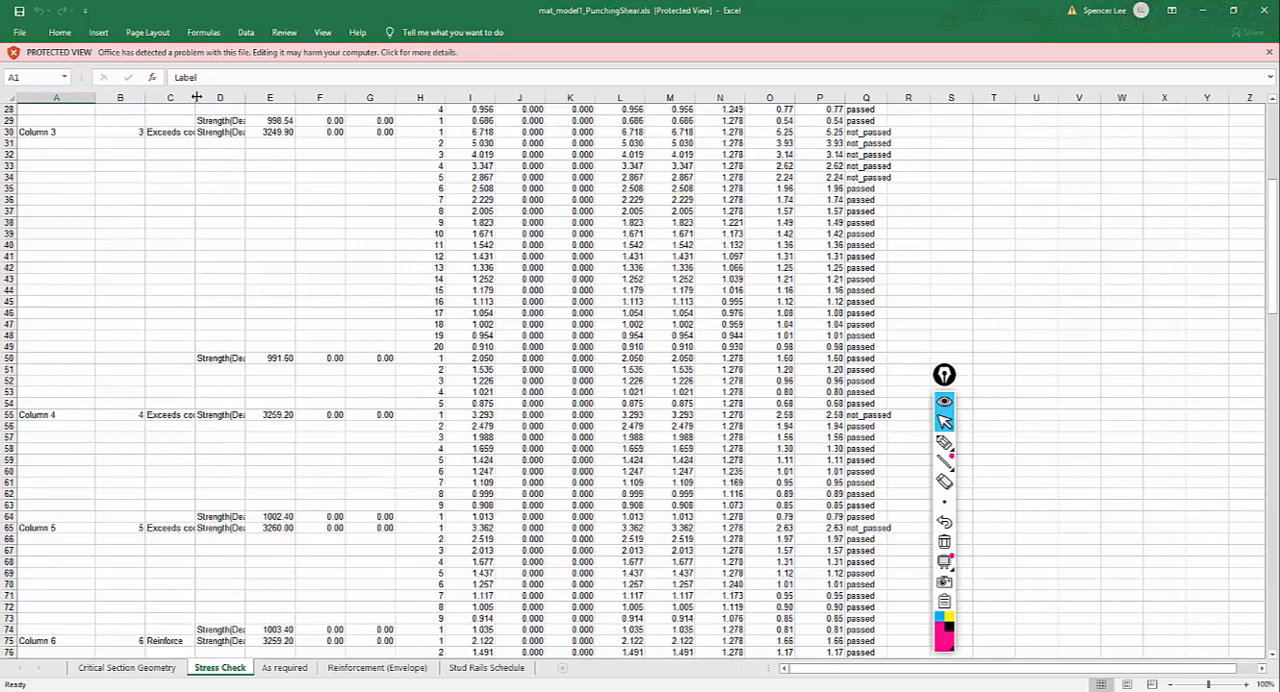
left_click_drag(196, 97, 280, 97)
left_click(188, 413)
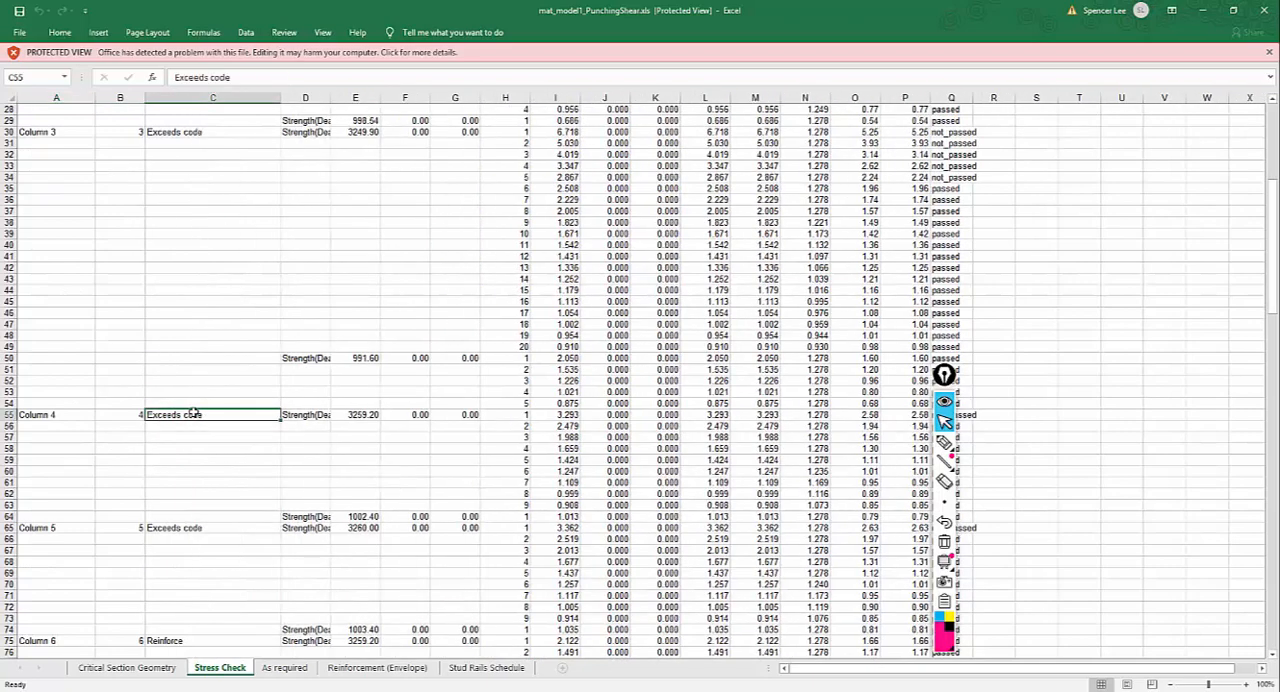
left_click(299, 414)
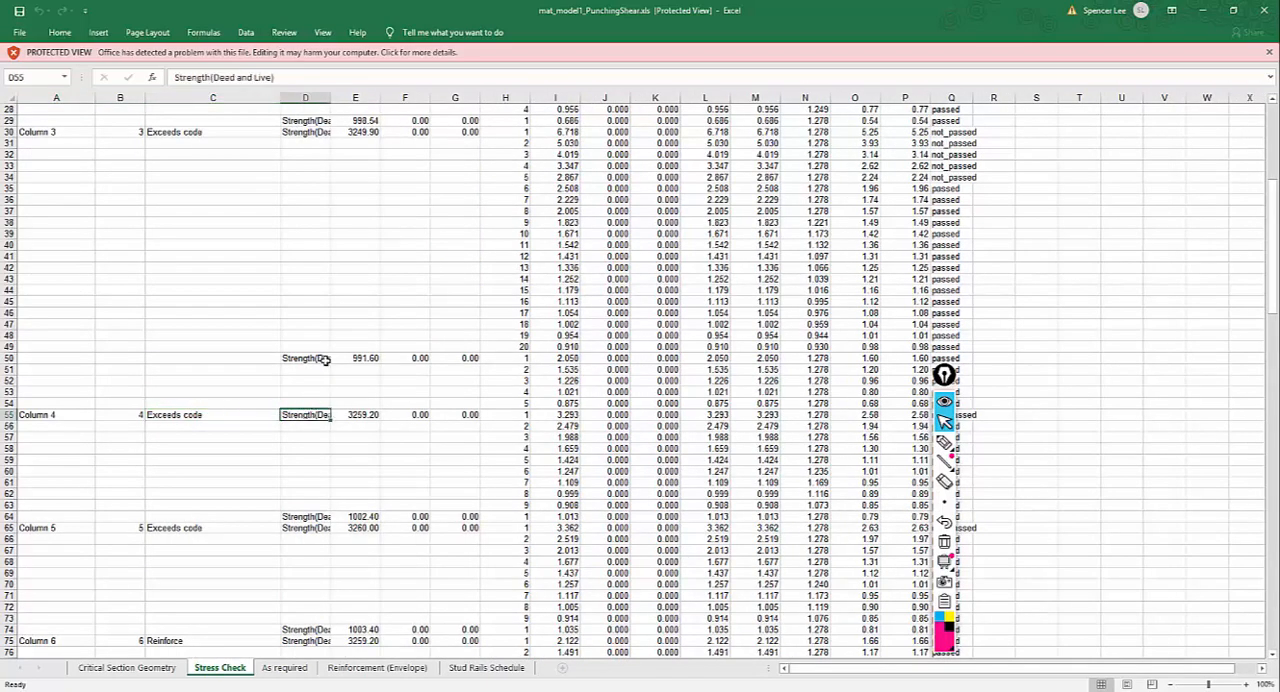
left_click_drag(331, 97, 366, 97)
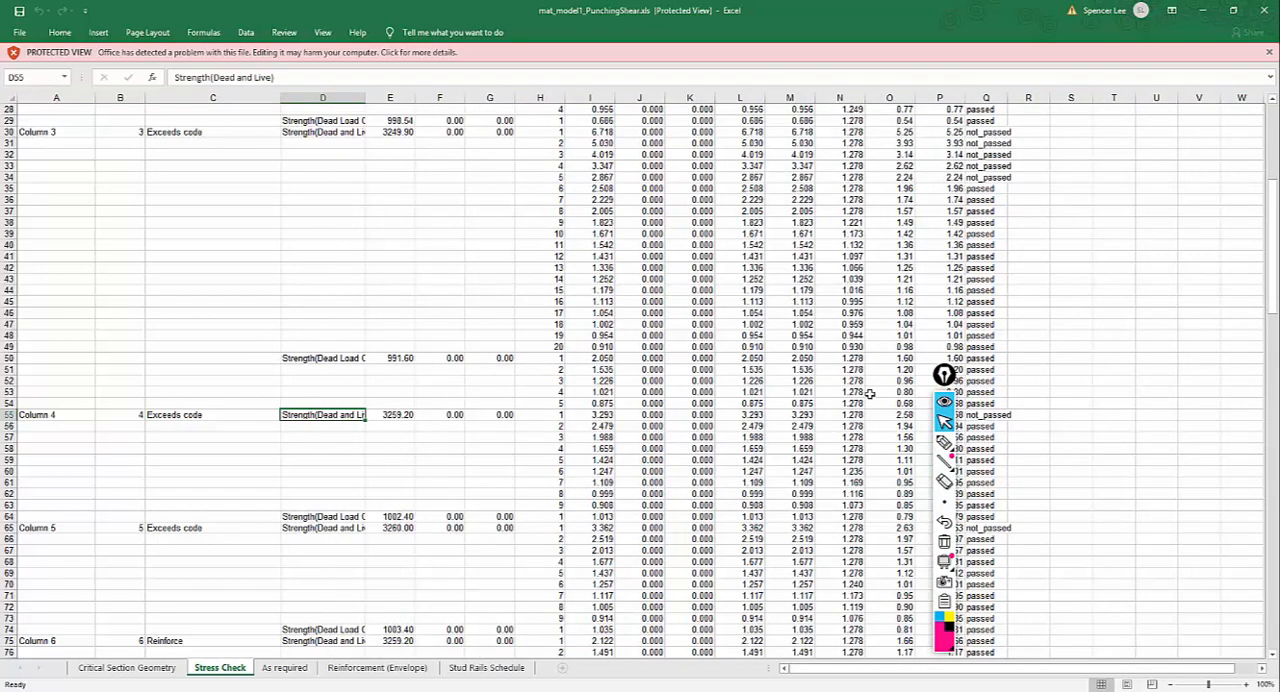
Move the annotation toolbar off the data and examine Column 4's stress check across critical sections 1 to 9.
left_click_drag(944, 375, 1275, 468)
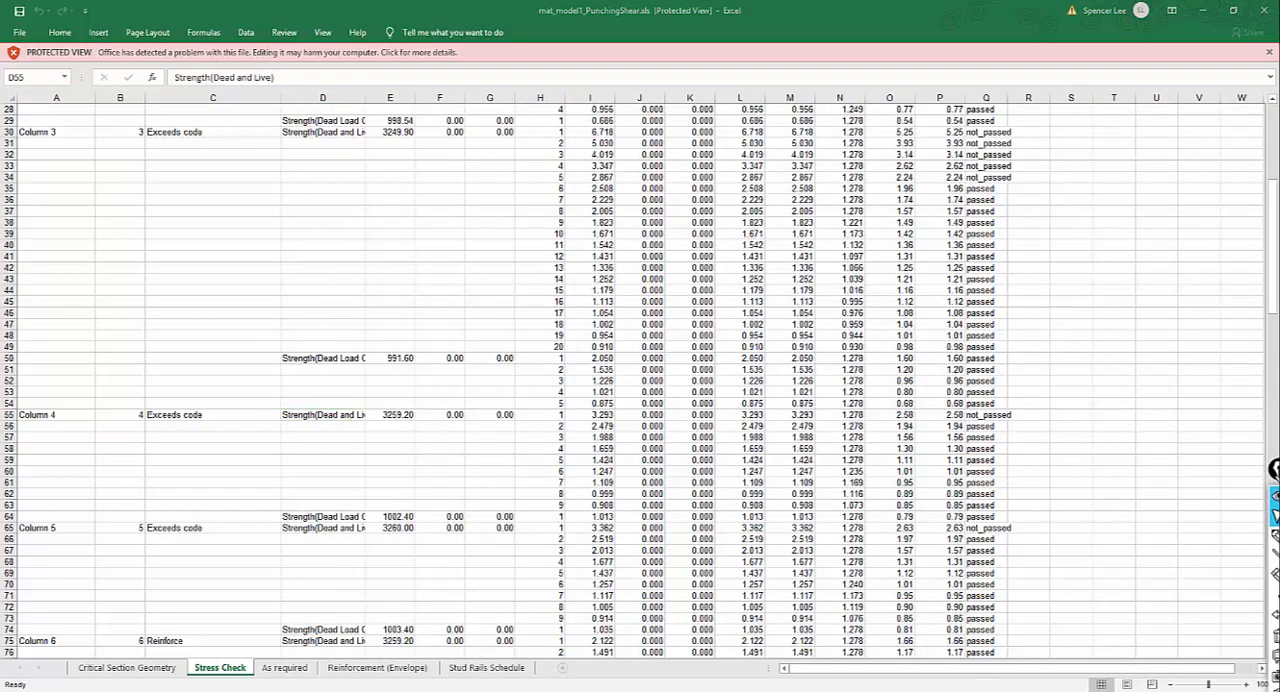
left_click(549, 414)
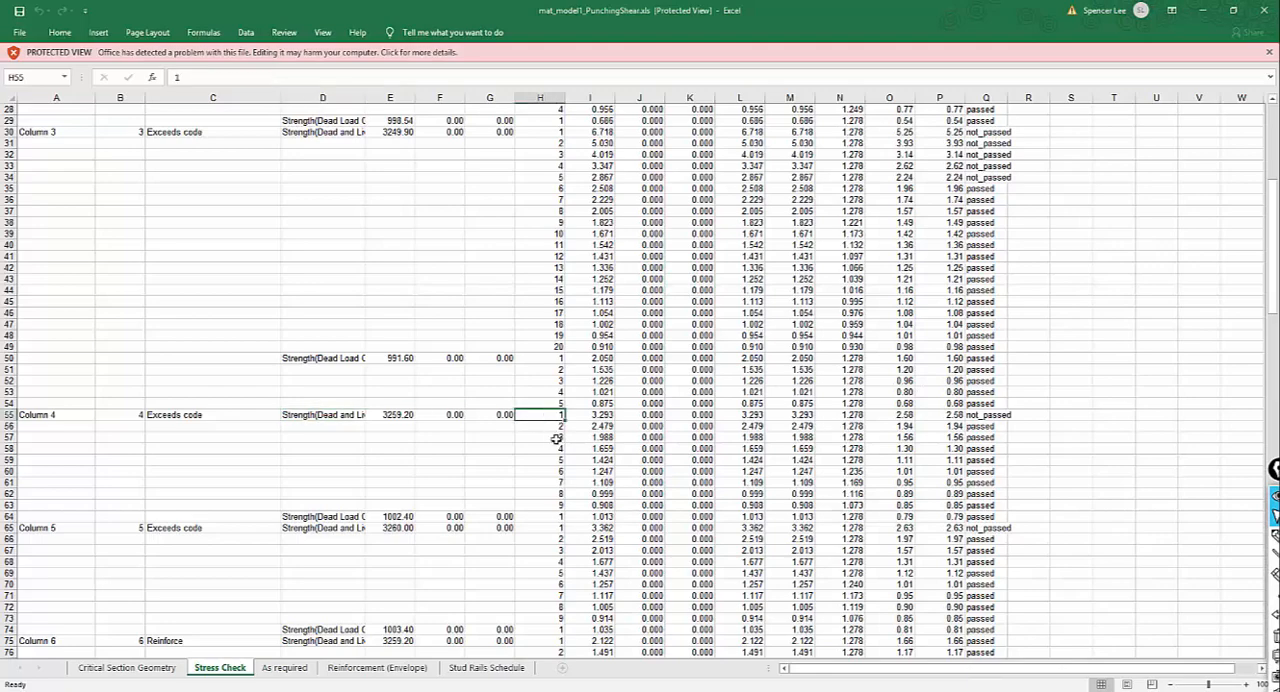
left_click(554, 503)
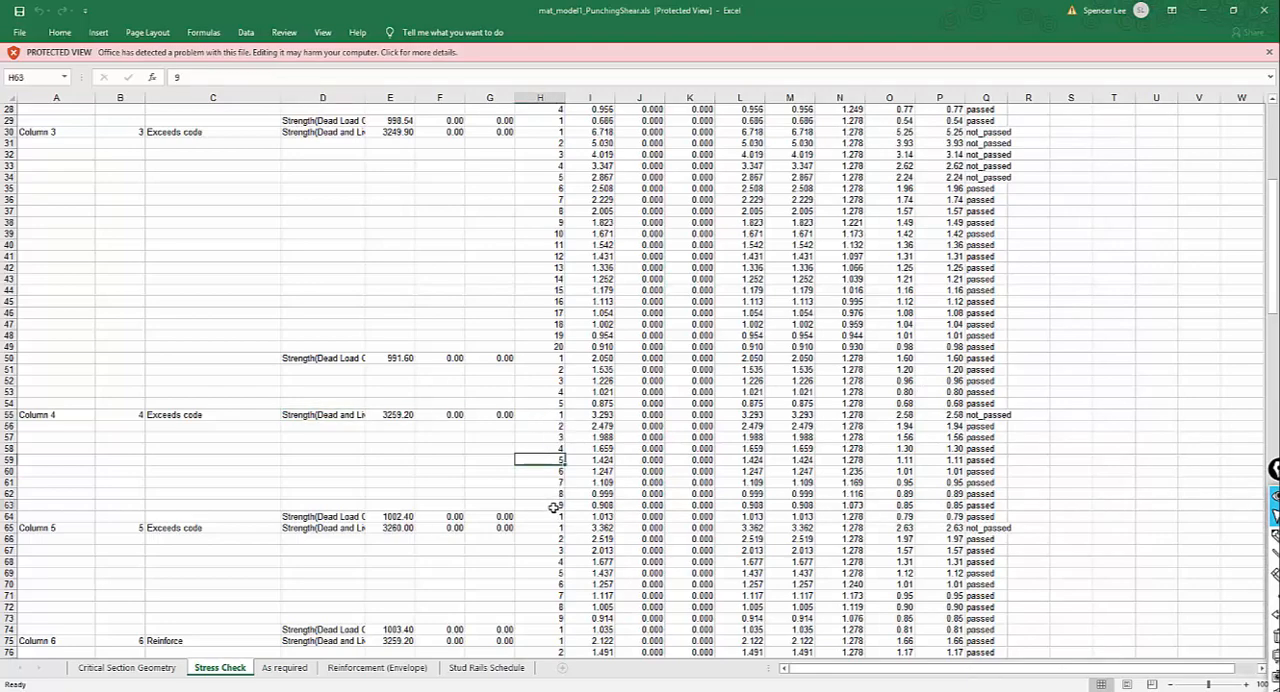
left_click(534, 418)
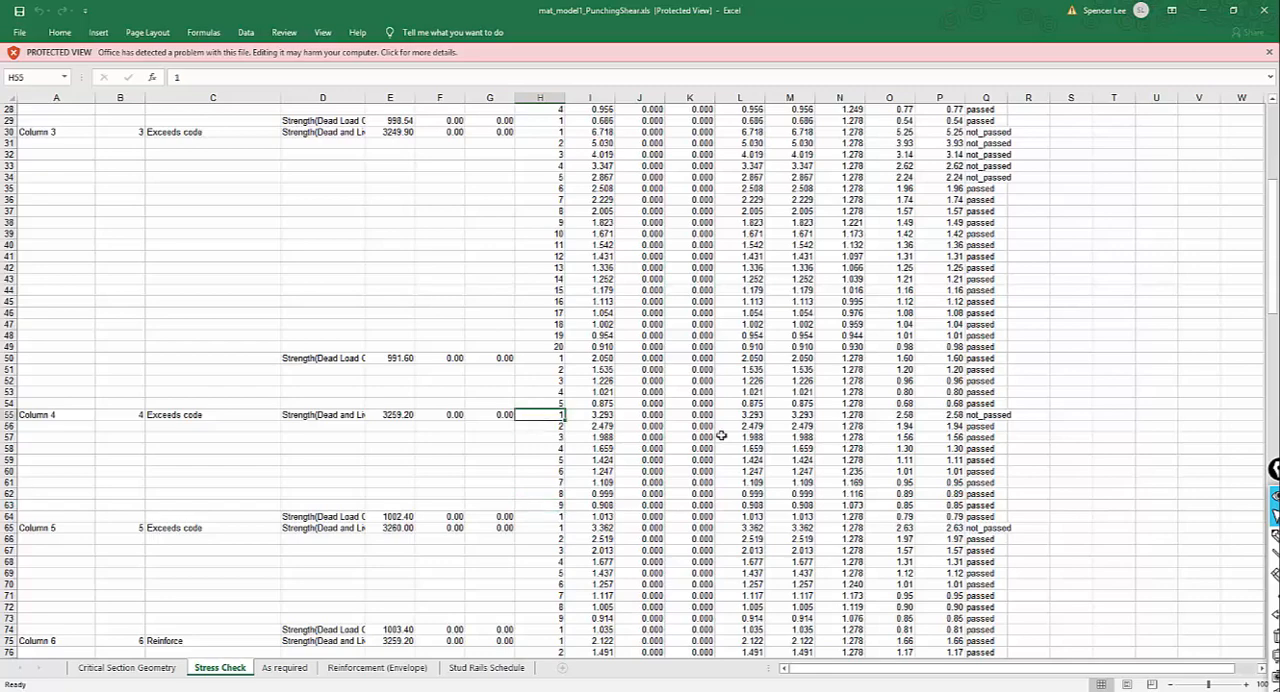
Check Column 4's first-section status, then widen the Distance column on the Critical Section Geometry sheet and look up Column 4's first section distance.
left_click(976, 416)
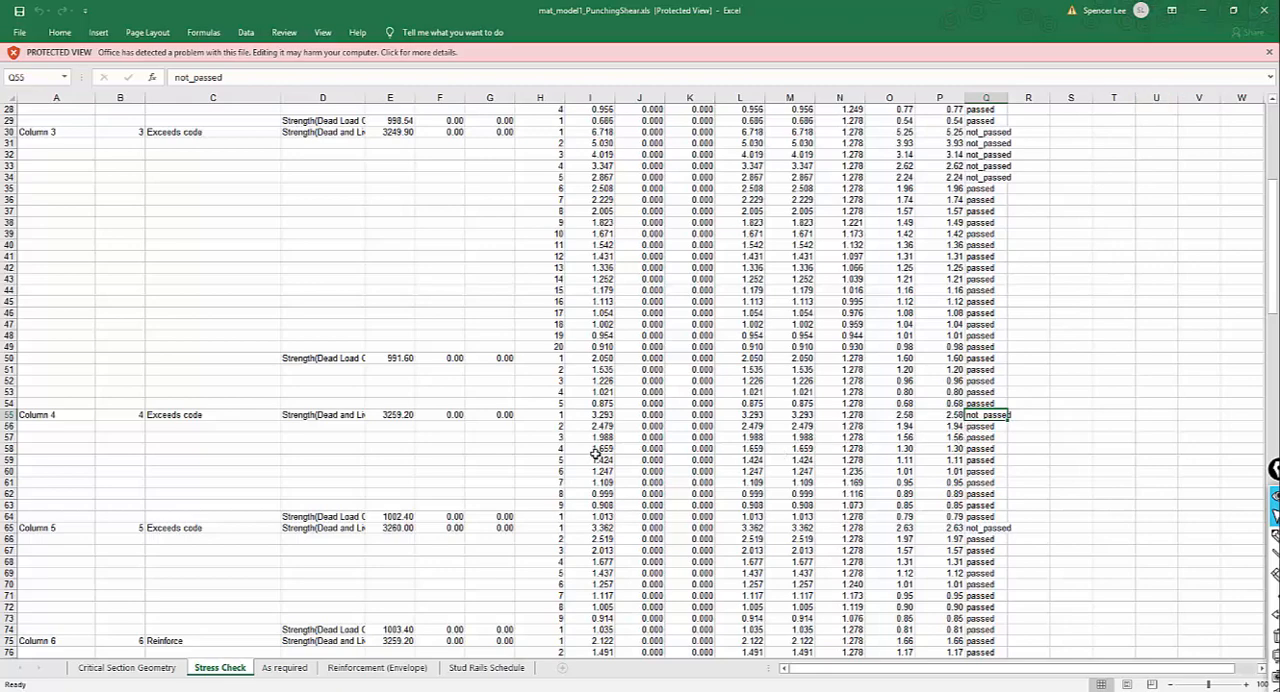
left_click(168, 667)
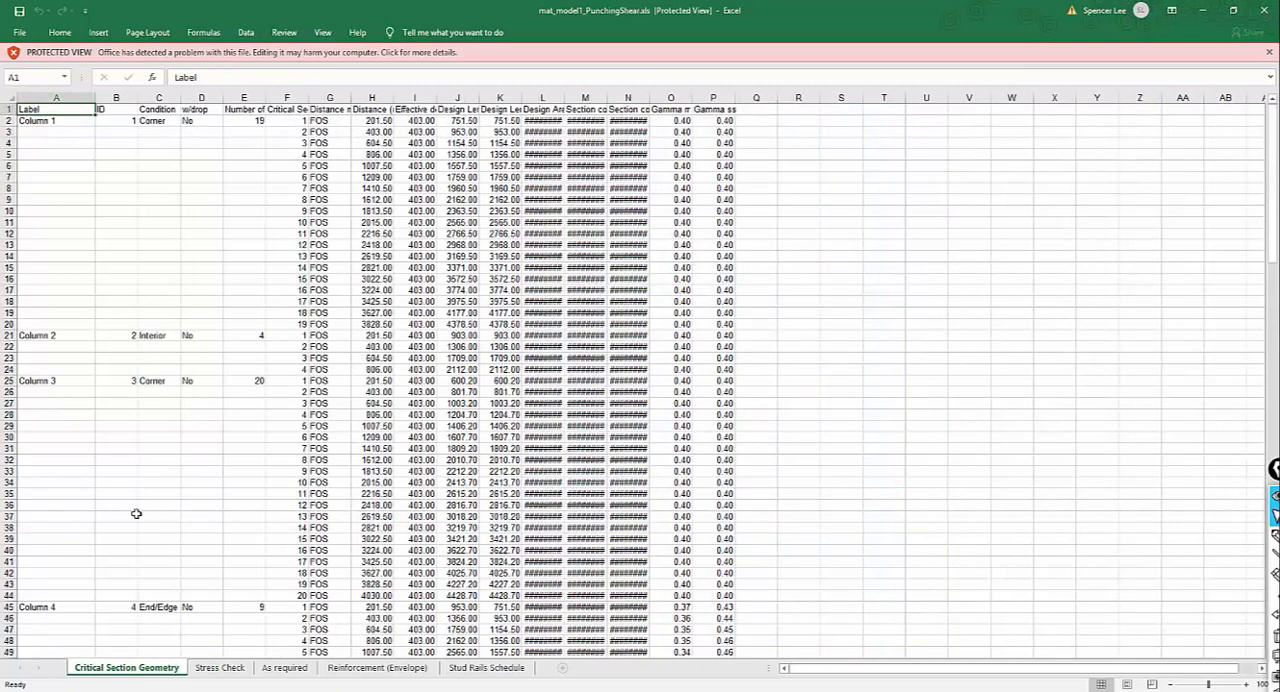
scroll(126, 480, "down", 4)
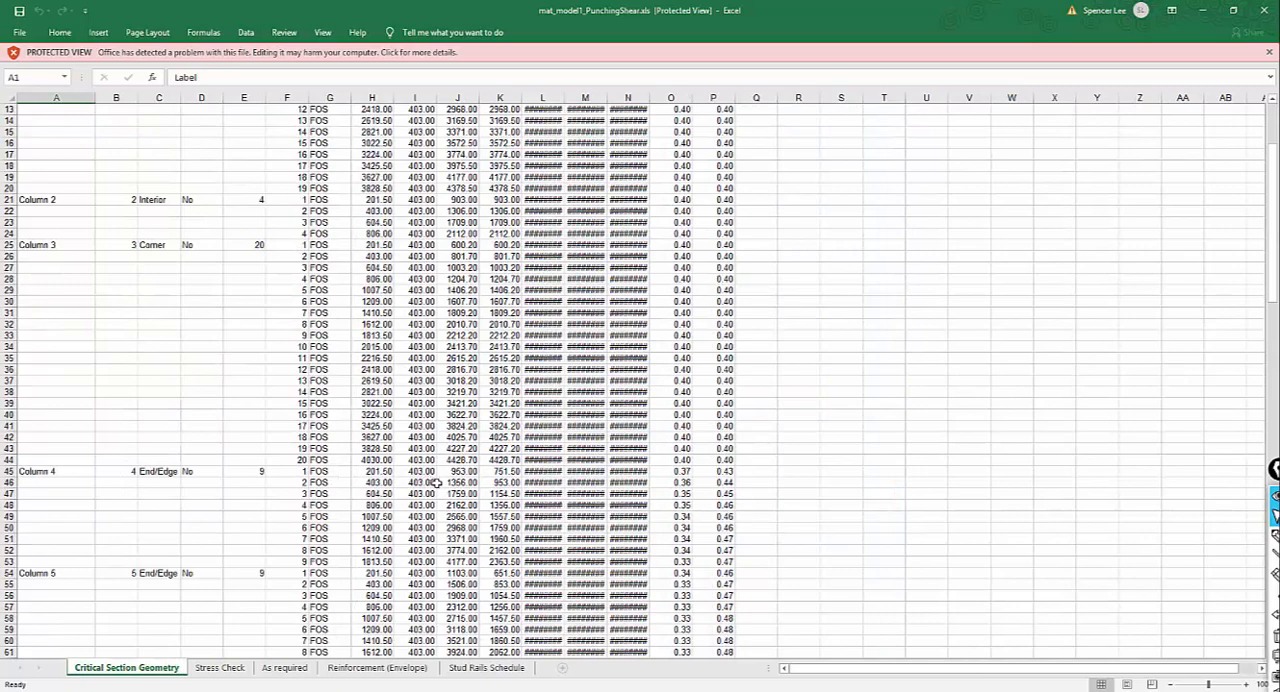
scroll(427, 312, "up", 4)
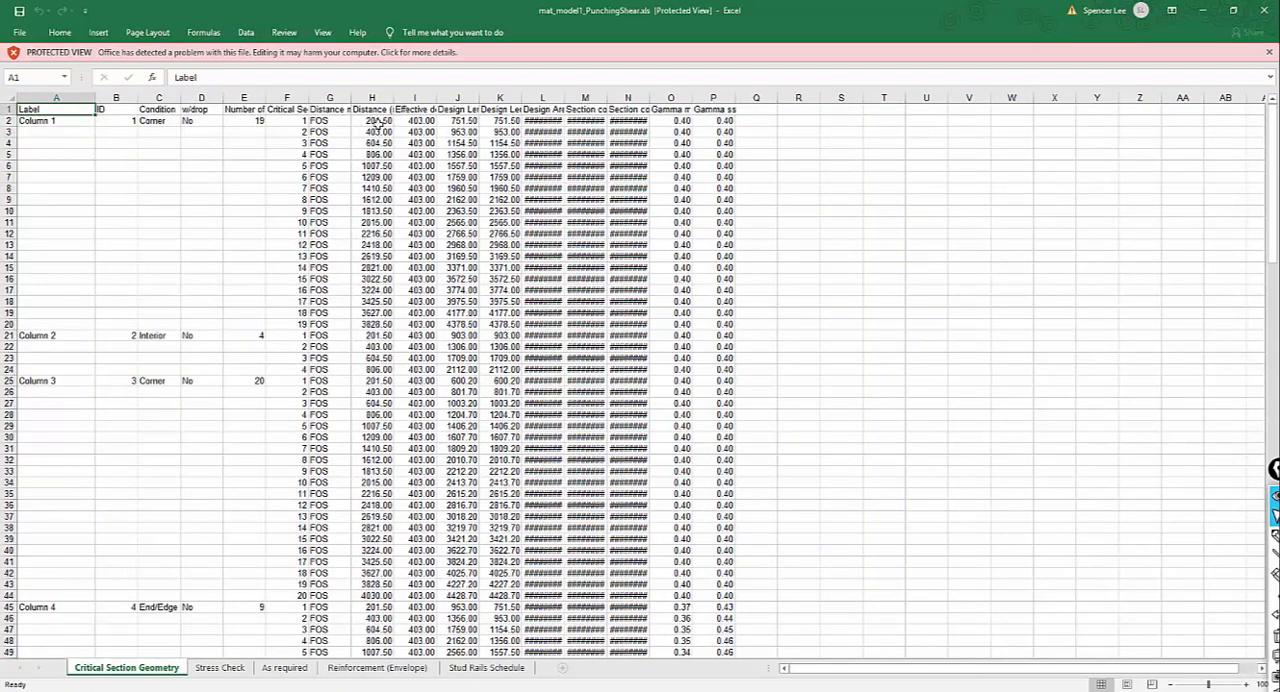
double_click(394, 98)
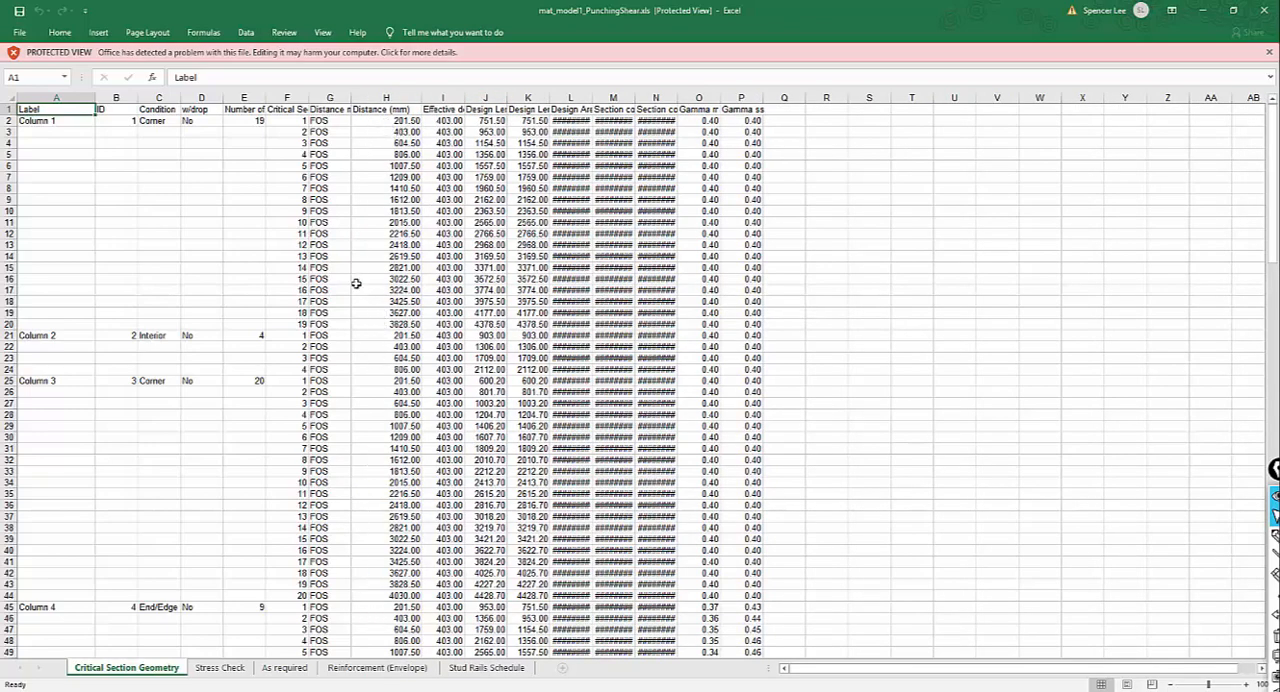
scroll(358, 285, "down", 4)
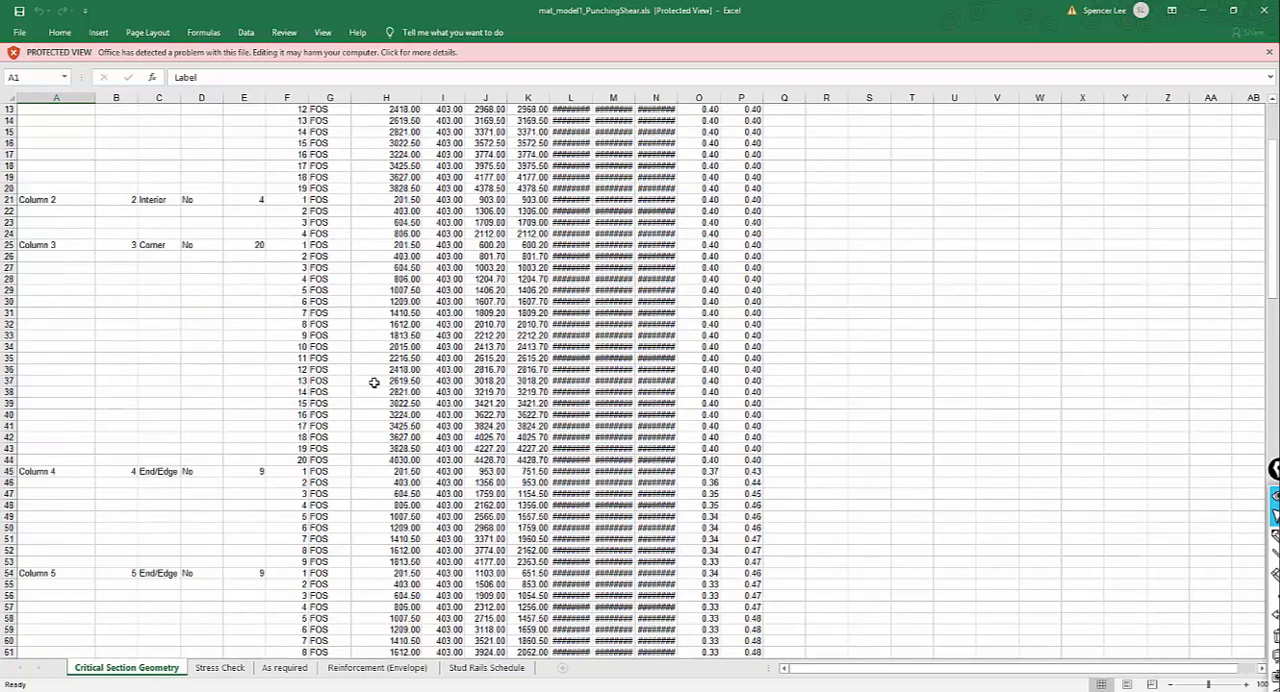
left_click(384, 470)
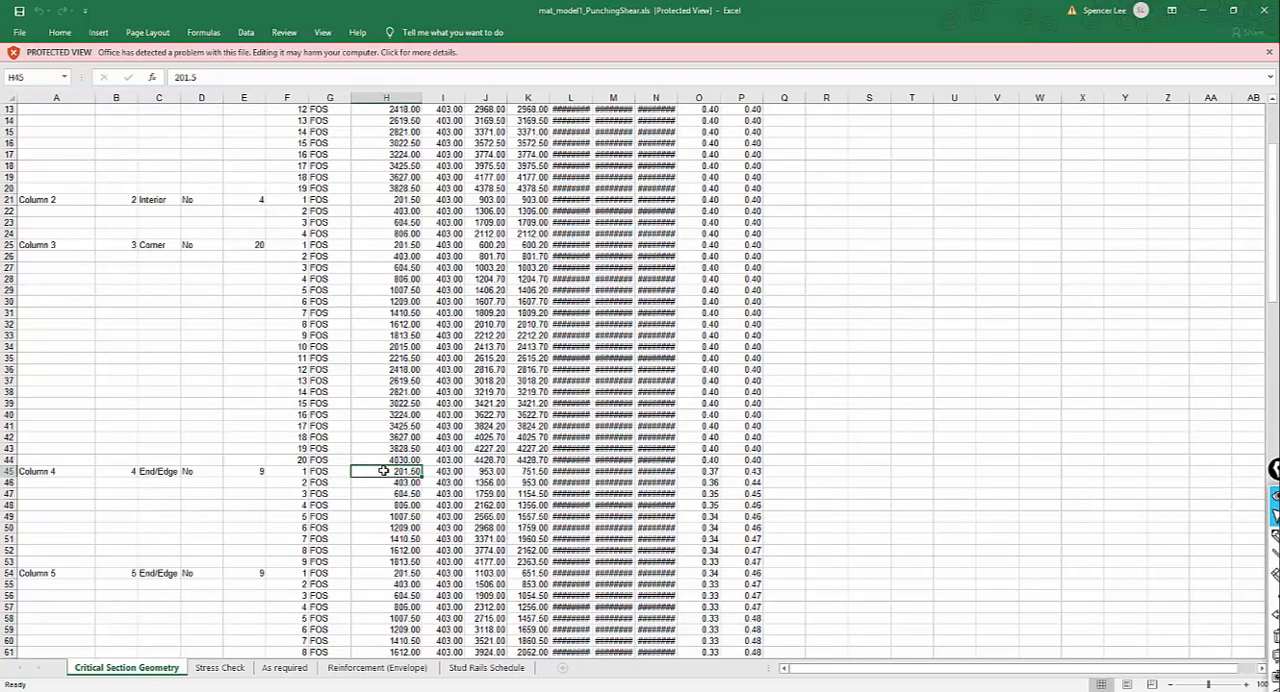
Switch back to ADAPT-Builder, outline two nested critical sections around Column 4 with the annotation pen, and clear the ink.
left_click(1203, 11)
left_click(1203, 10)
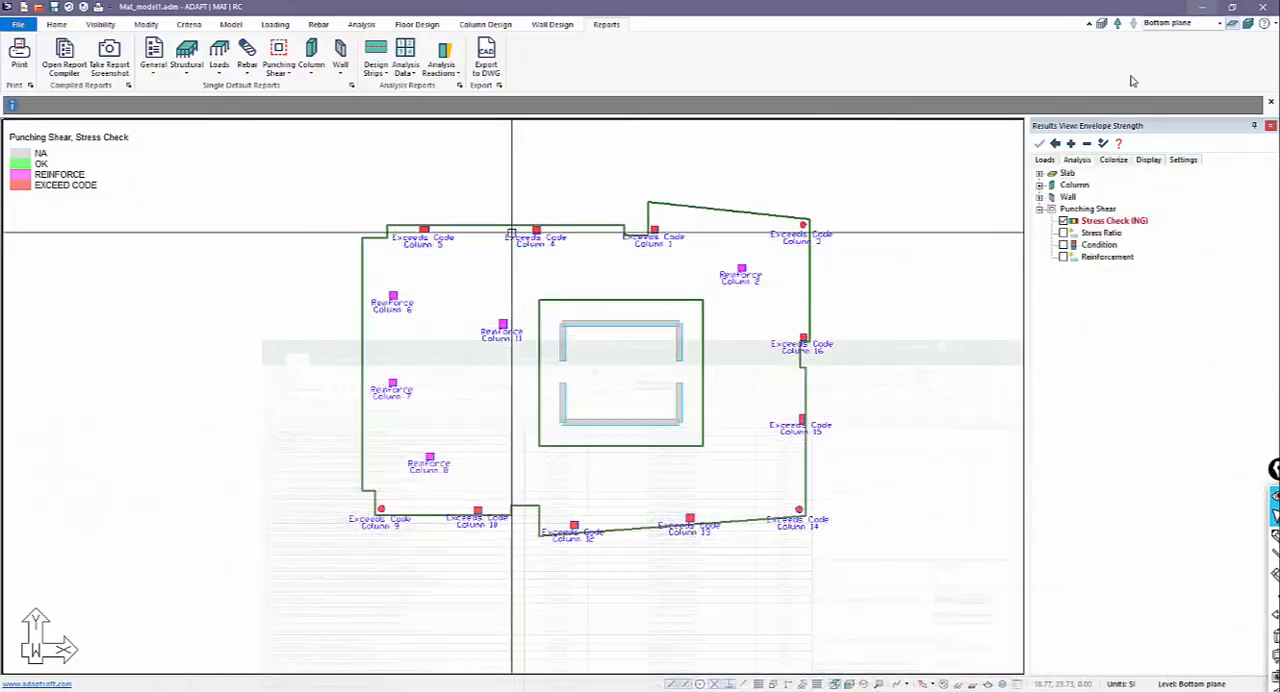
middle_click_drag(573, 245, 668, 291)
scroll(673, 304, "up", 8)
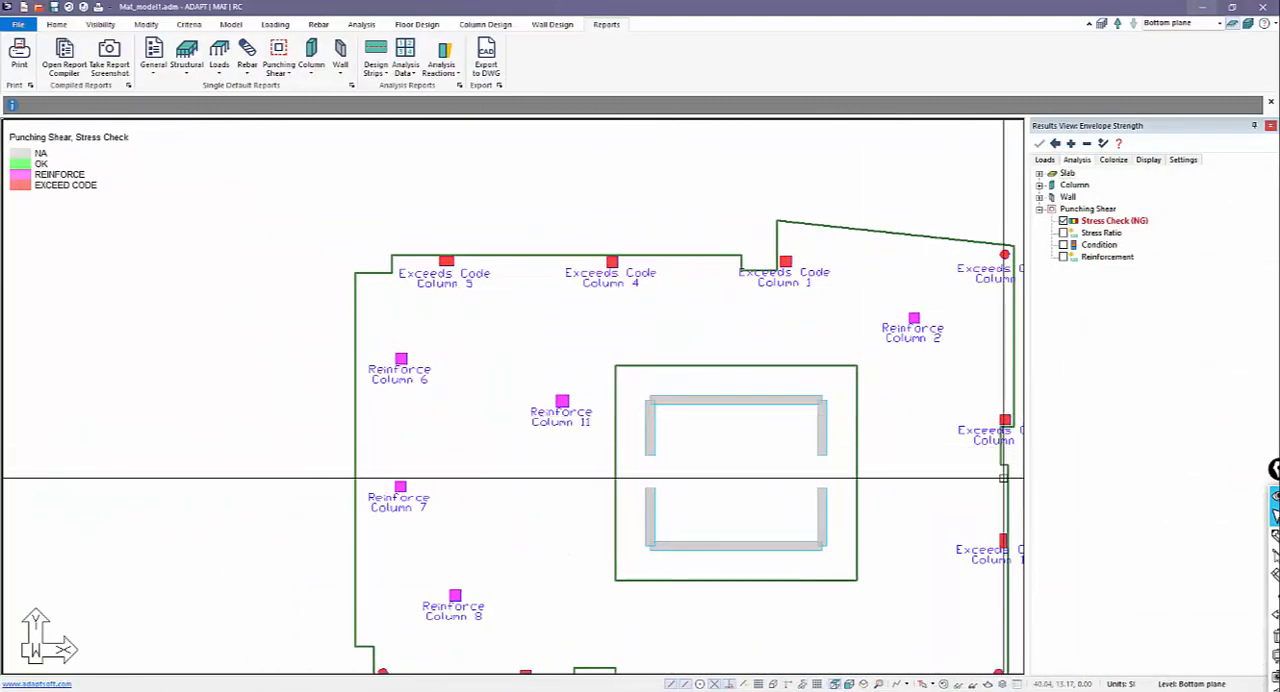
left_click(1171, 478)
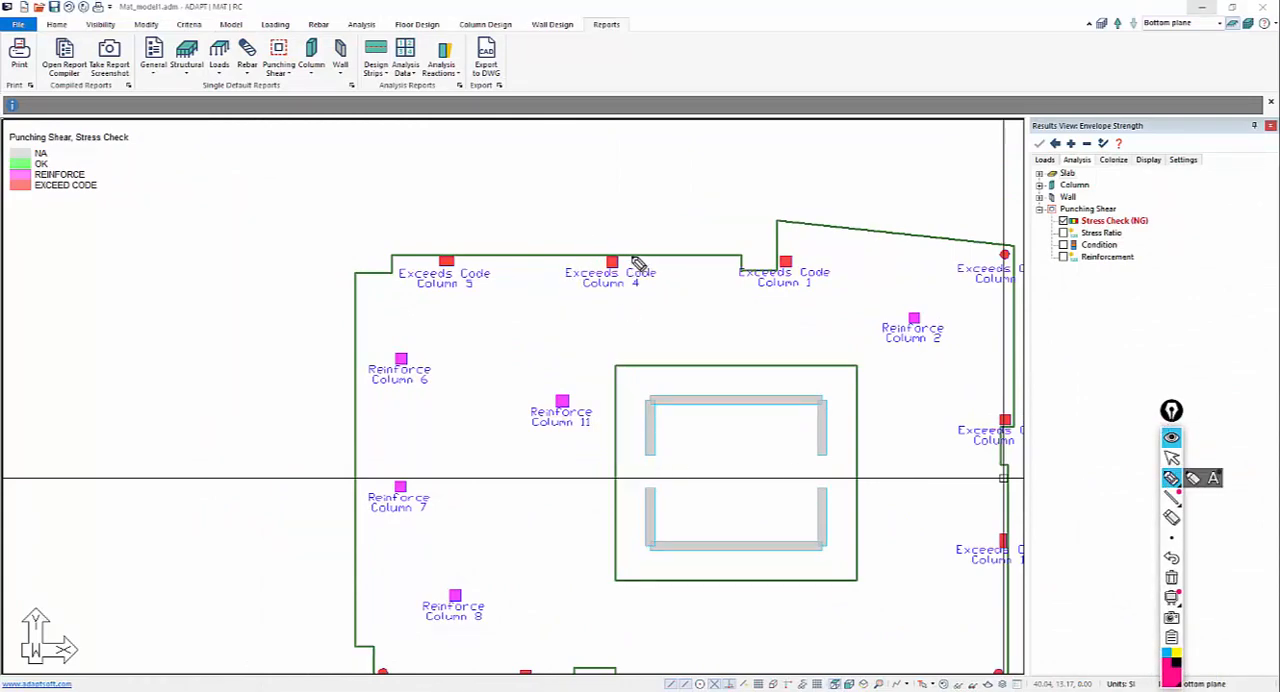
mouse_move(636, 256)
left_mouse_down()
mouse_move(635, 294)
mouse_move(592, 284)
mouse_move(591, 256)
mouse_move(636, 257)
left_mouse_up()
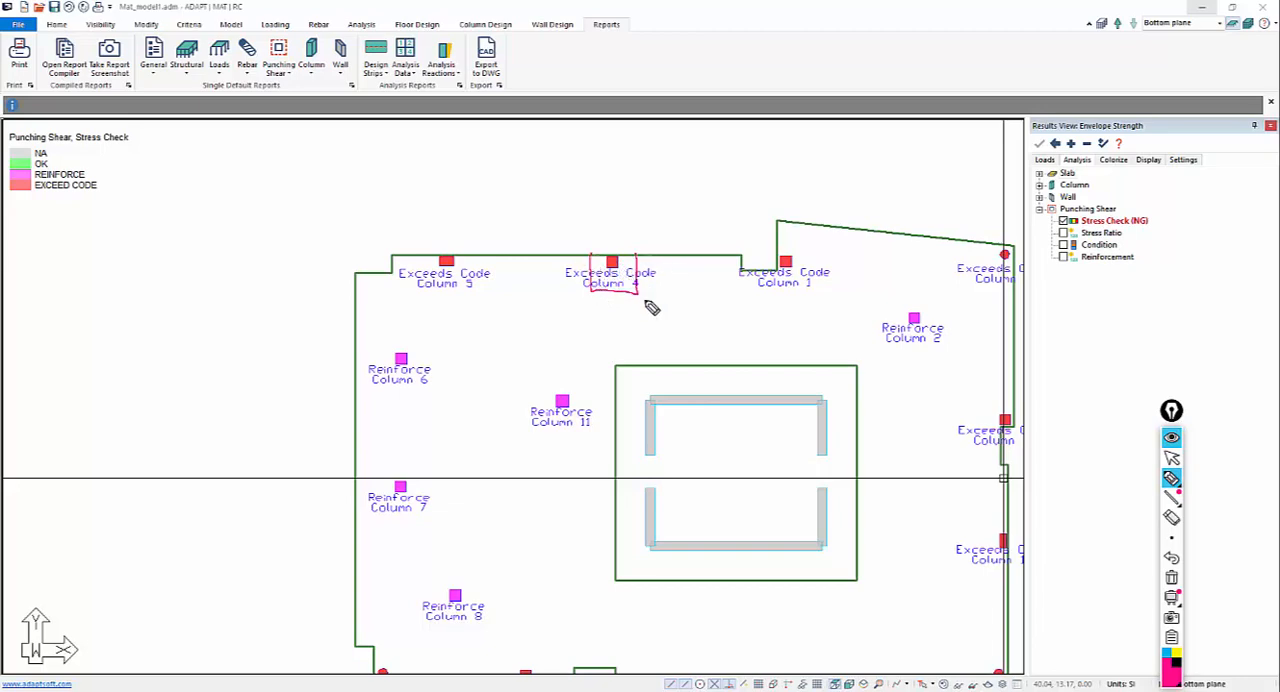
mouse_move(628, 268)
left_mouse_down()
mouse_move(631, 249)
mouse_move(631, 263)
left_mouse_up()
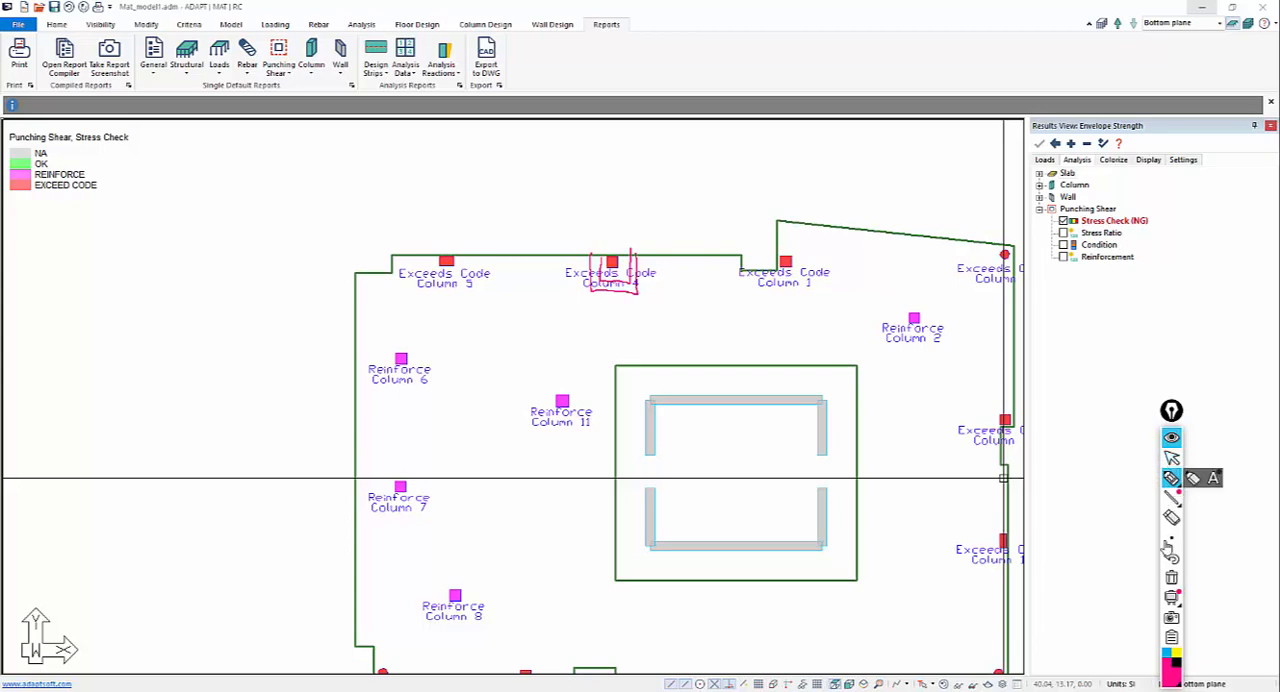
left_click(1172, 577)
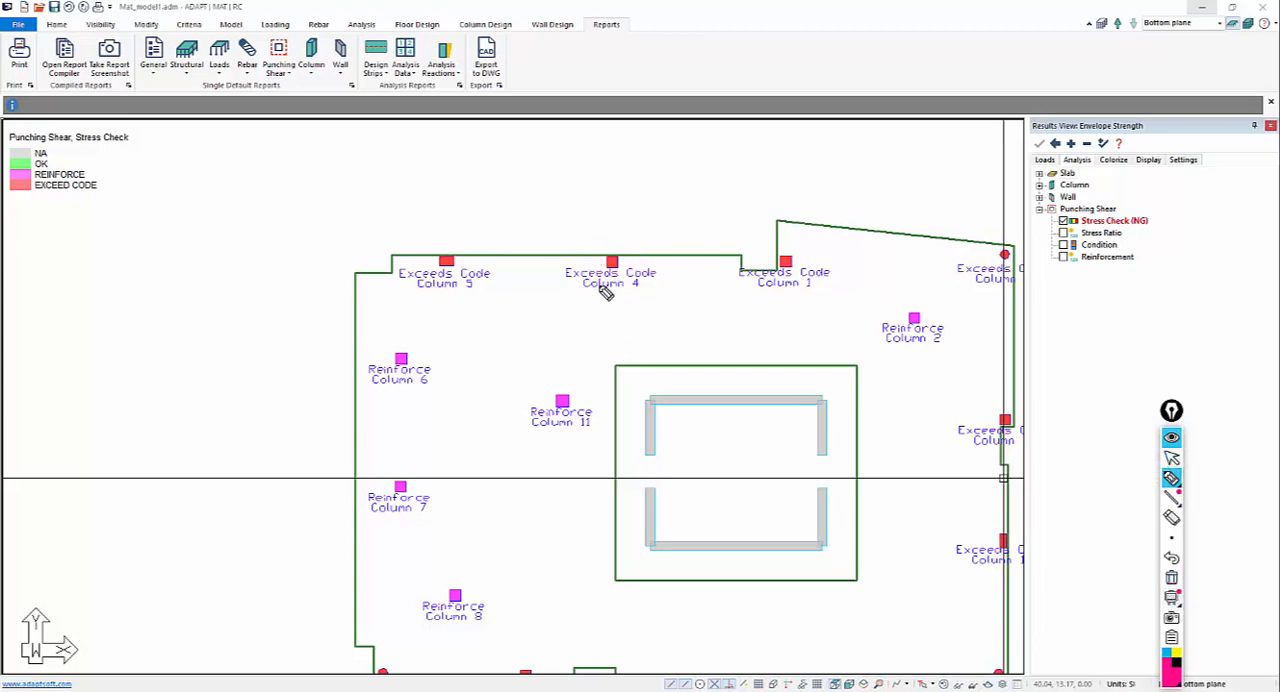
scroll(597, 291, "up", 3)
mouse_move(700, 282)
left_mouse_down()
mouse_move(652, 276)
mouse_move(700, 280)
left_mouse_up()
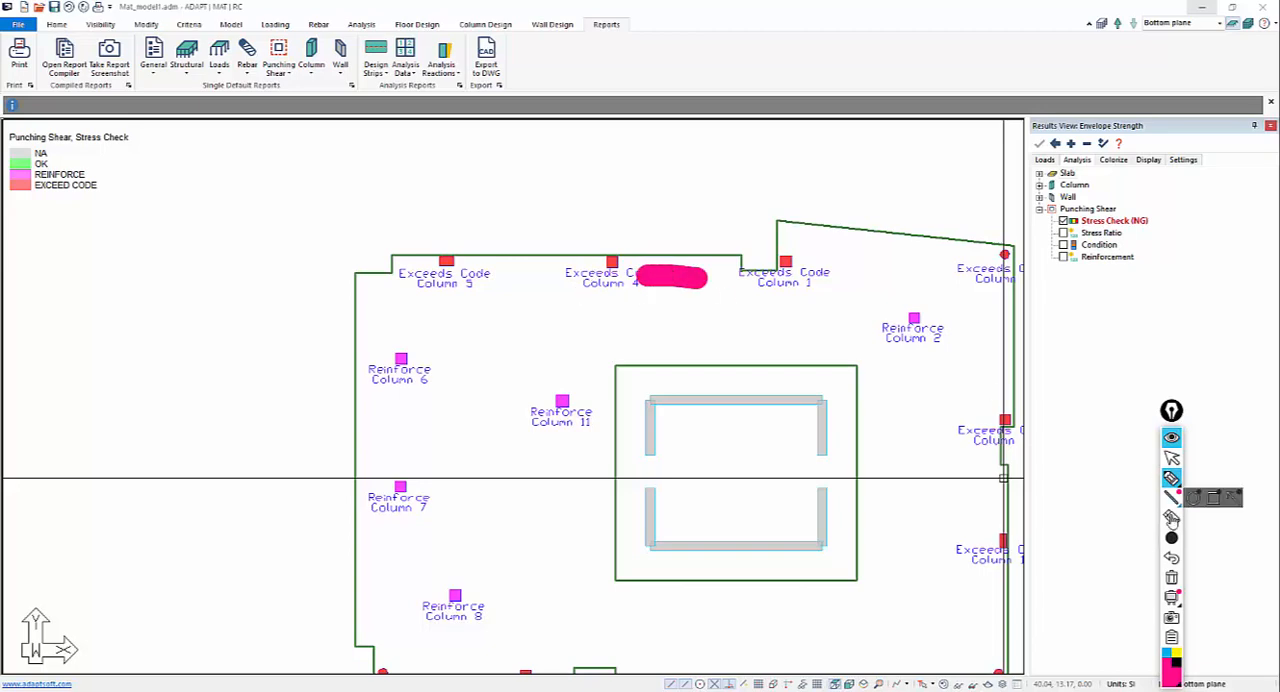
left_click(1172, 537)
left_click(1131, 538)
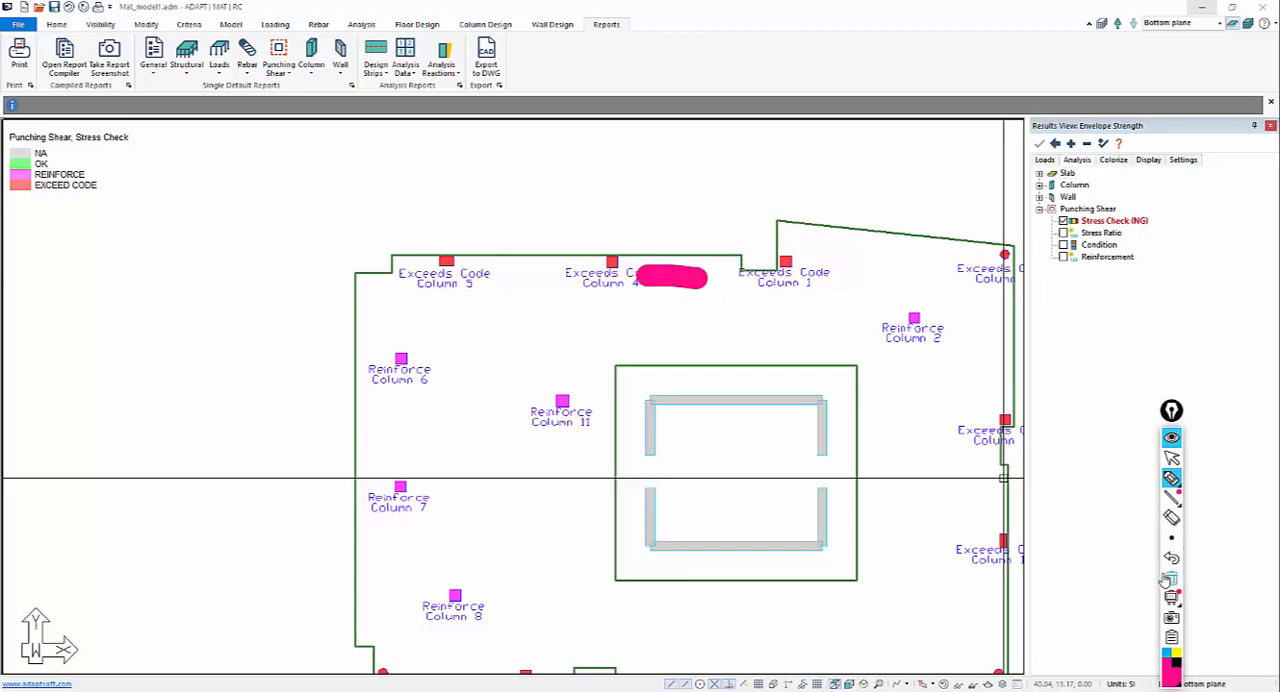
left_click(1171, 578)
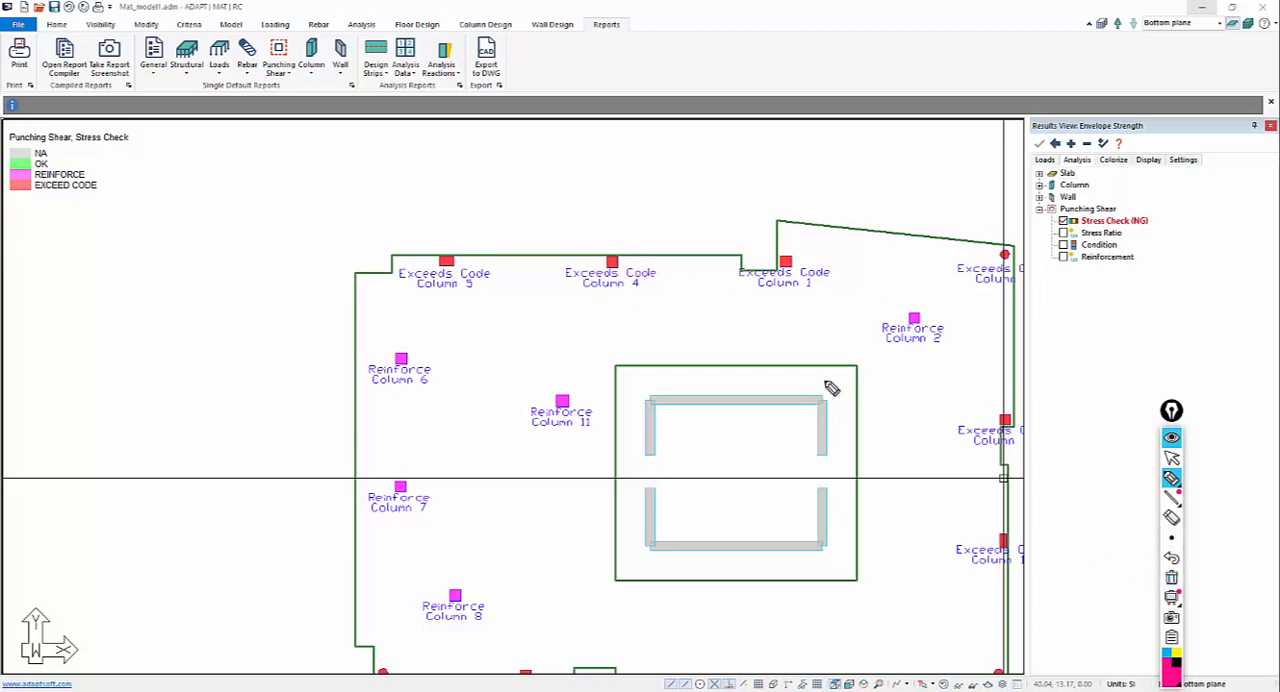
Stop annotating and display the punching shear Stress Ratio results without Stress Check, followed by the column Condition results alone.
left_click(1171, 457)
scroll(630, 322, "down", 3)
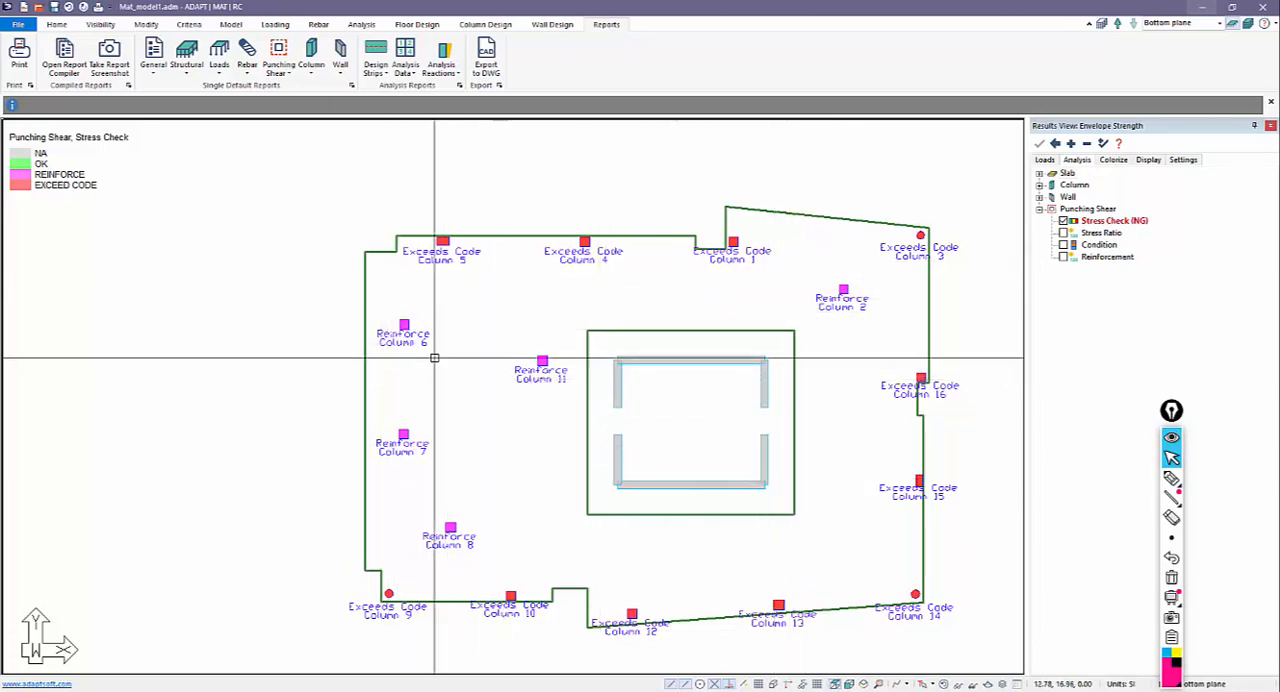
left_click(1064, 233)
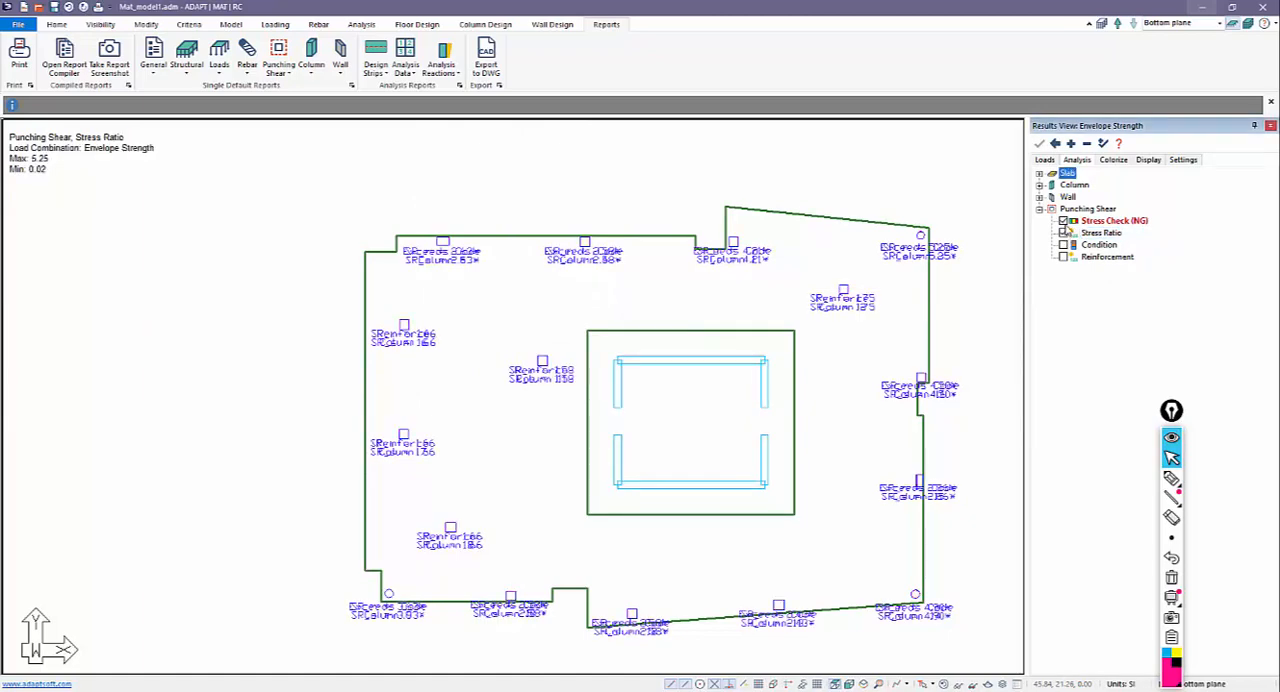
left_click(1066, 221)
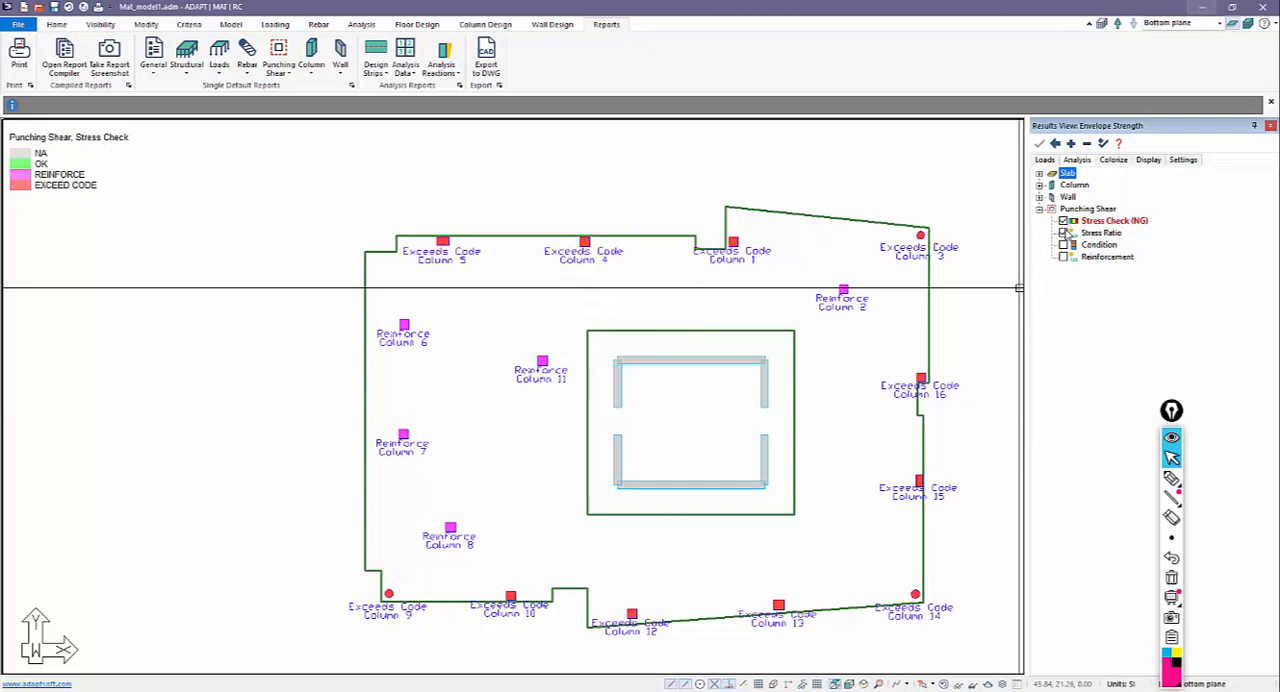
left_click(1065, 232)
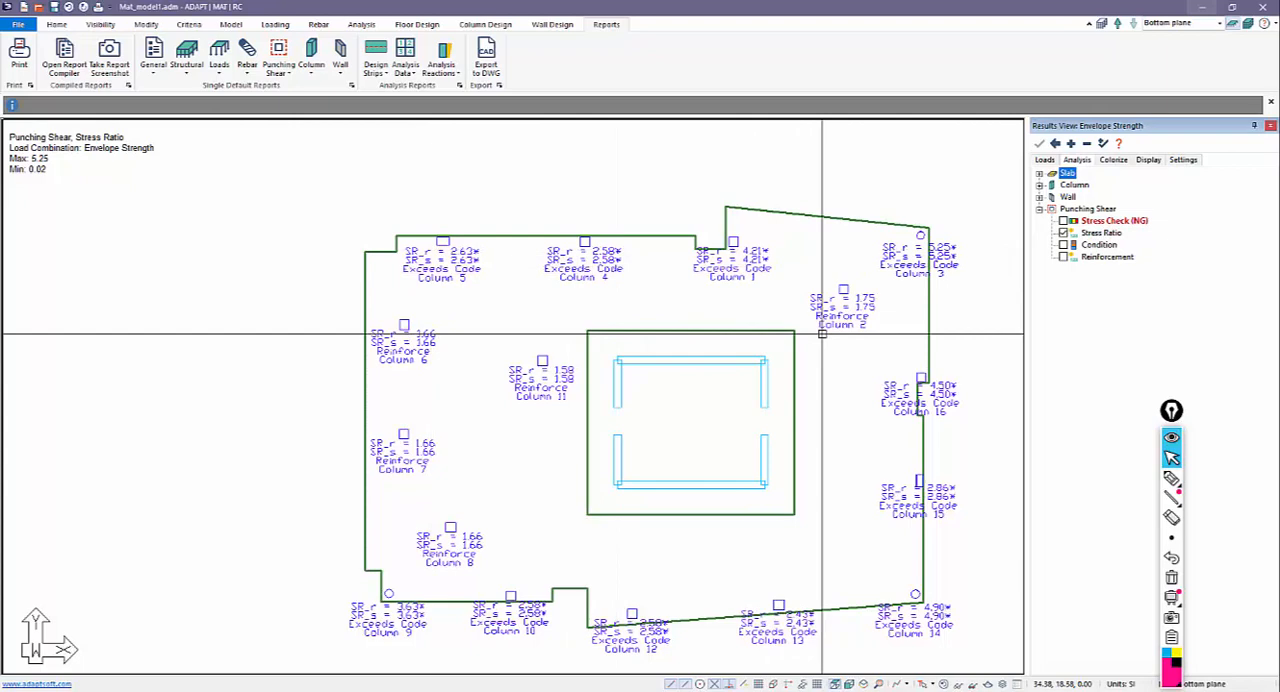
left_click(1066, 234)
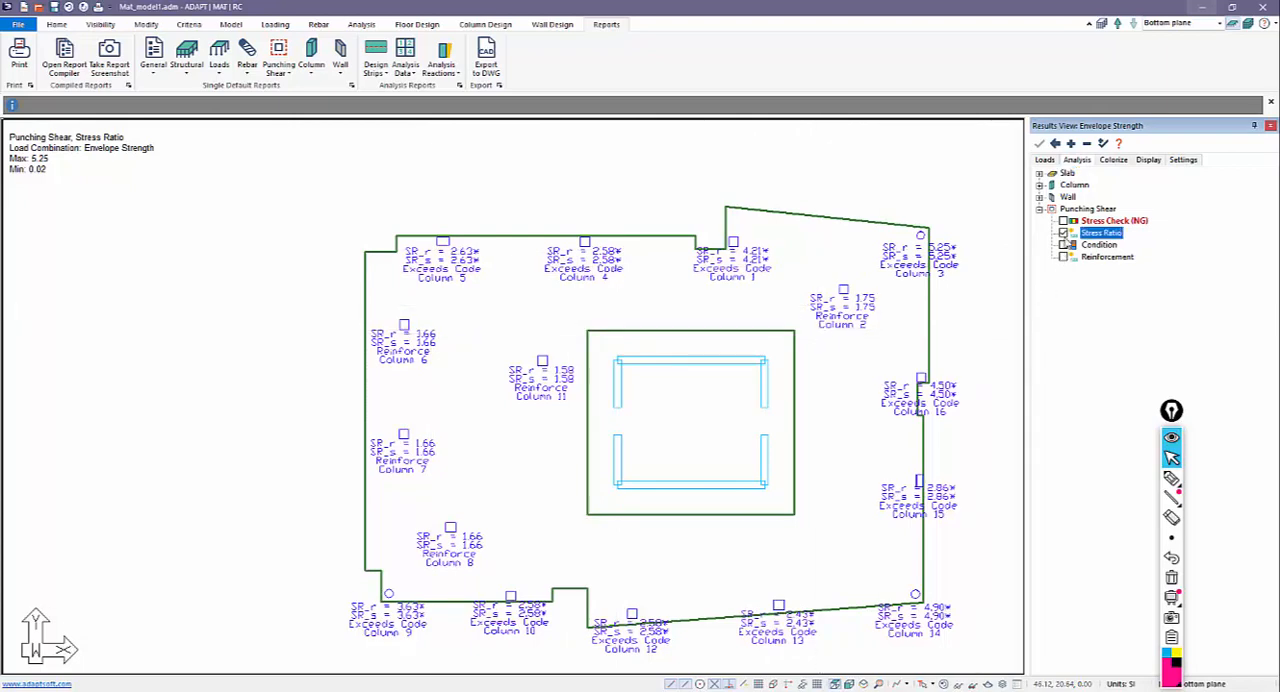
left_click(1064, 245)
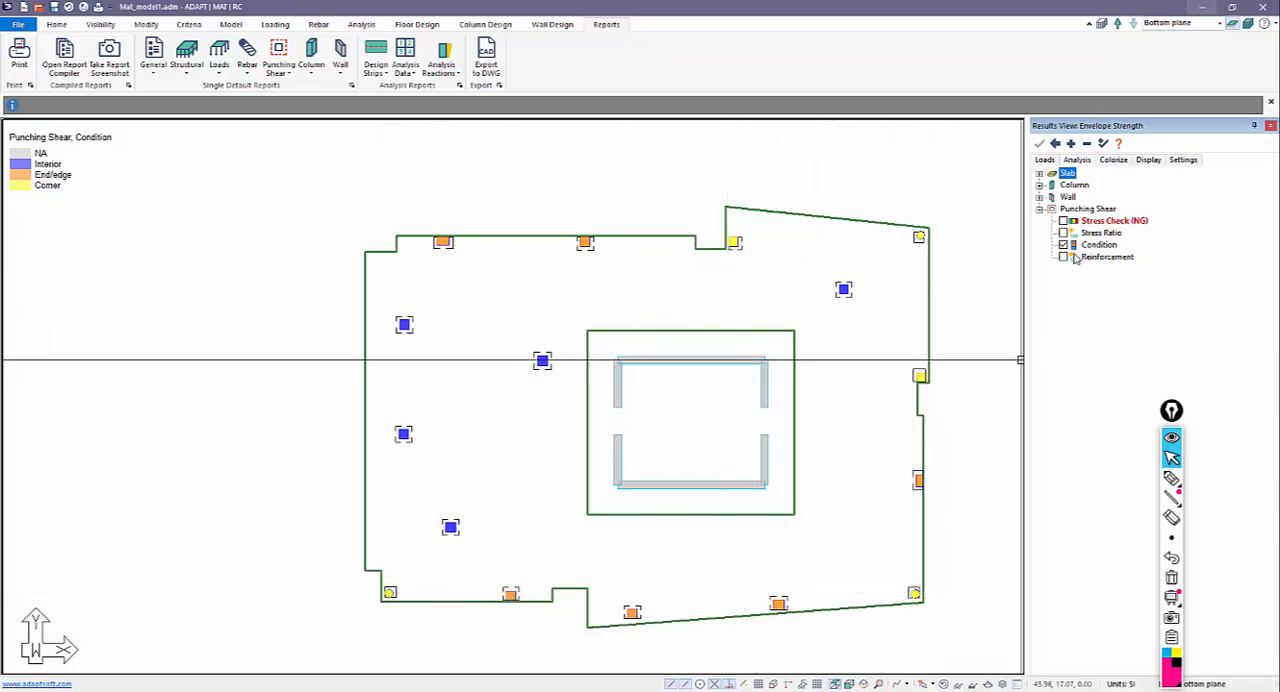
Display only the punching shear Reinforcement results and examine the stud rail callouts at the interior columns.
left_click(1064, 244)
left_click(1063, 257)
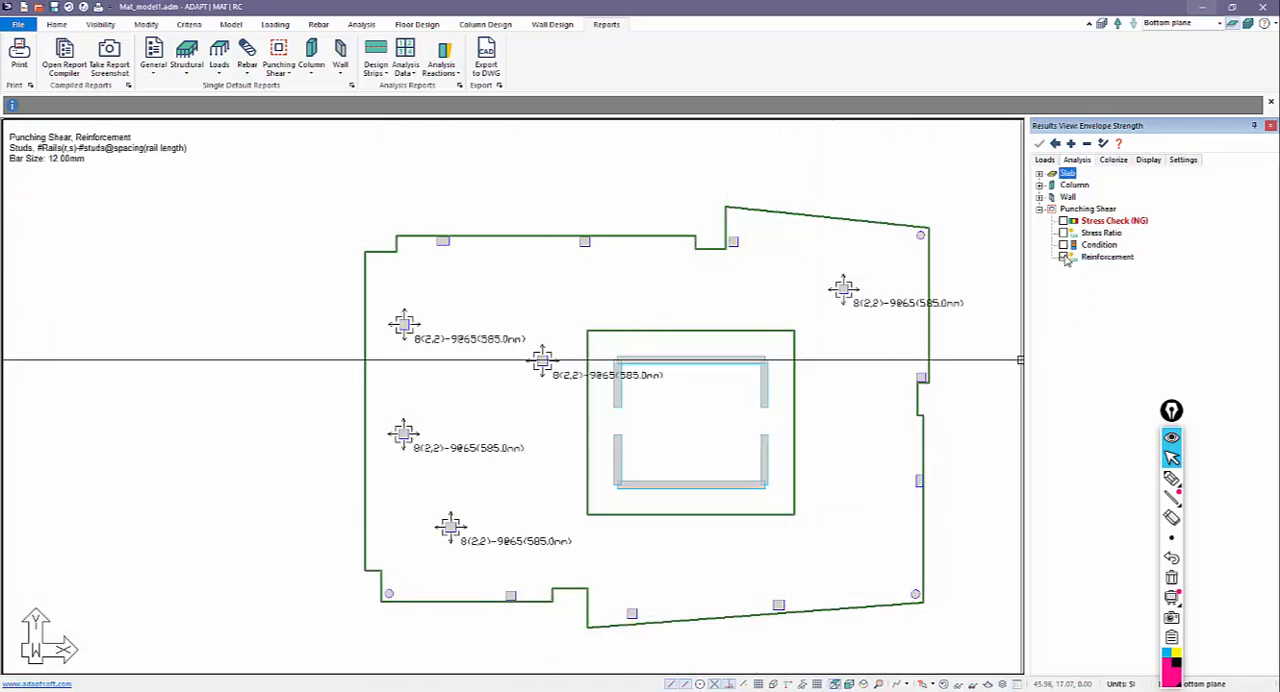
scroll(461, 429, "up", 1)
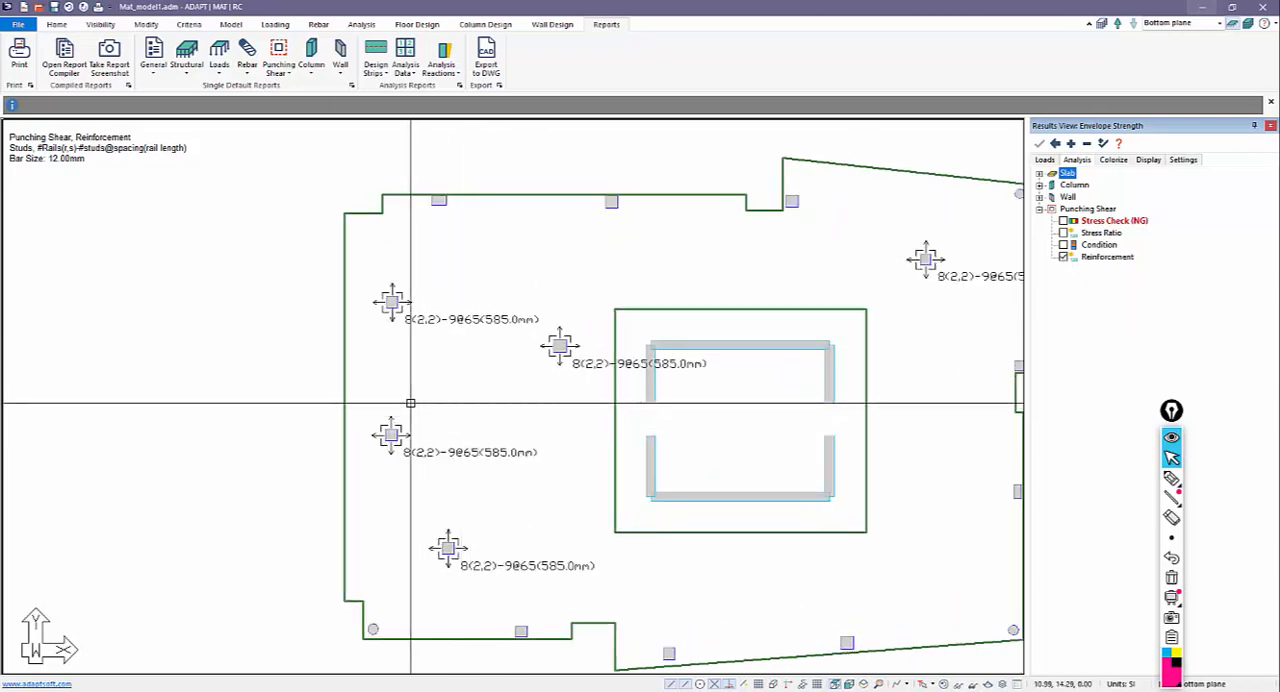
scroll(390, 392, "up", 1)
scroll(371, 303, "up", 3)
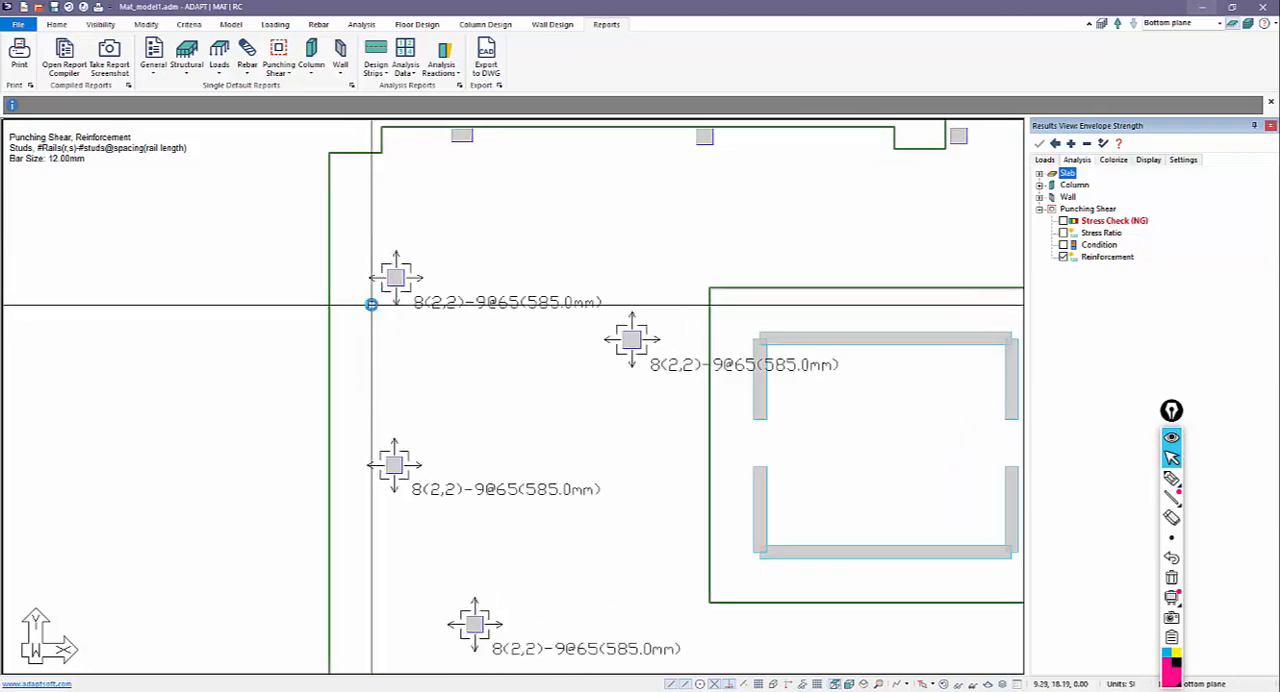
scroll(387, 295, "down", 2)
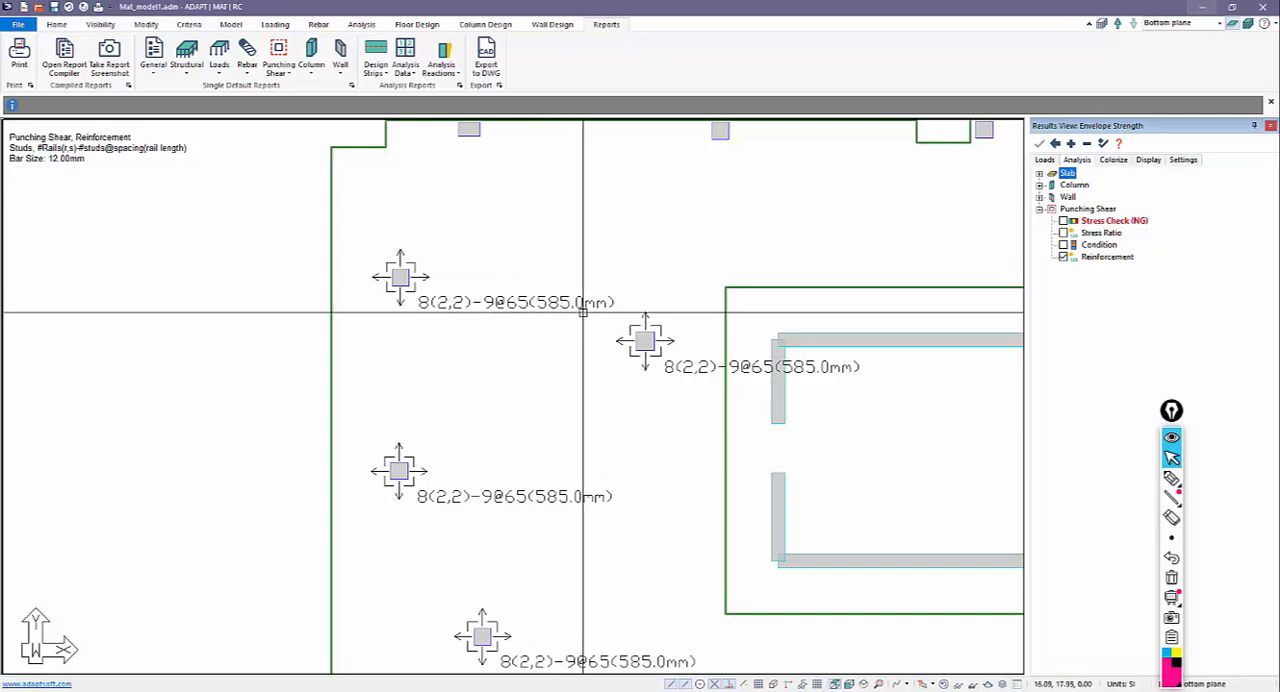
scroll(582, 312, "down", 5)
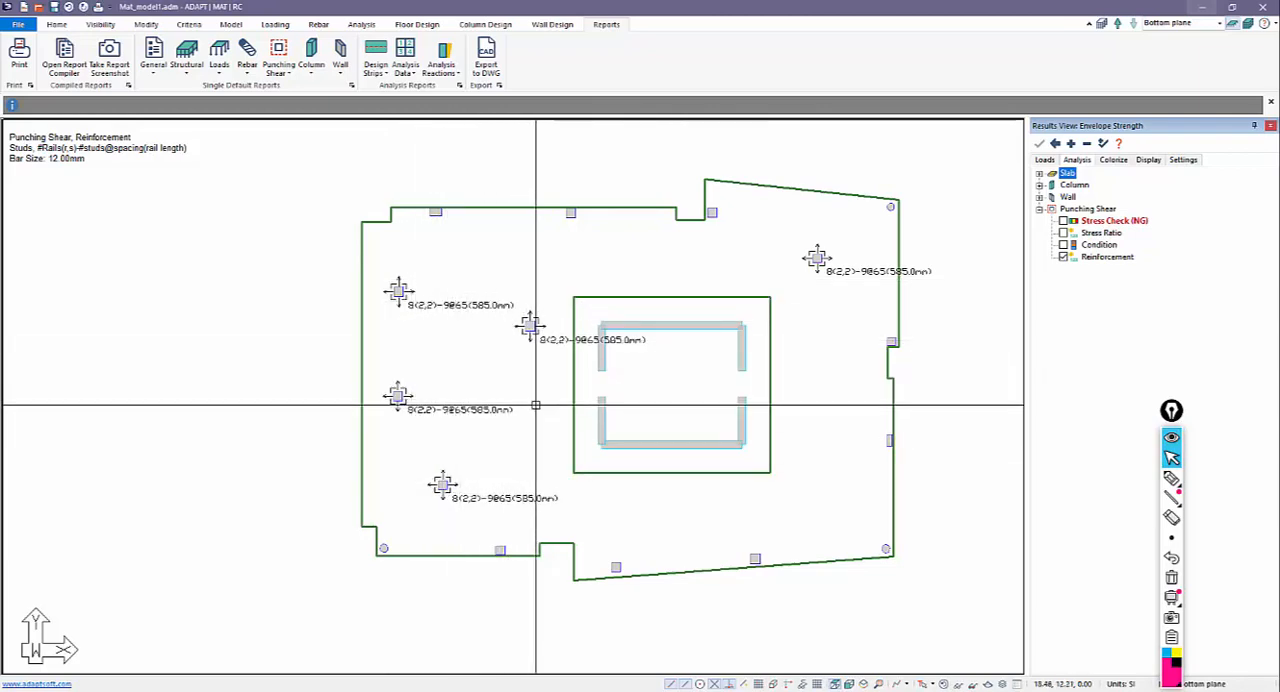
scroll(529, 420, "up", 1)
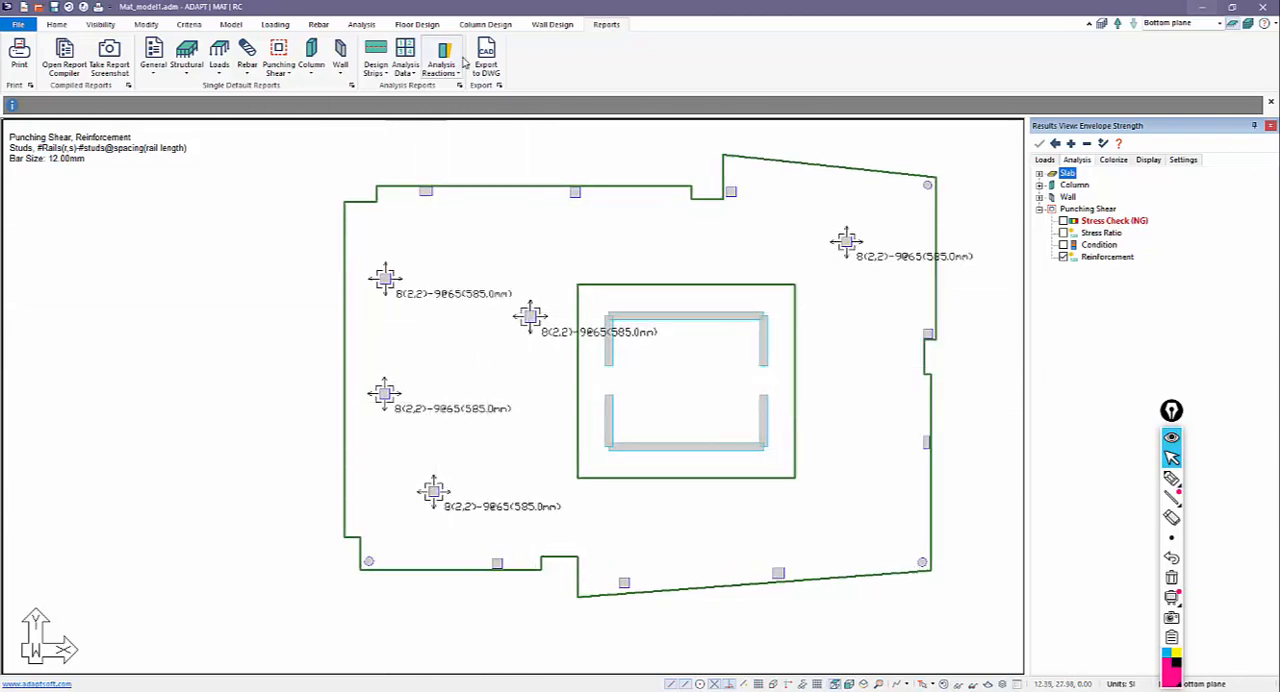
Generate the RTF Punching Shear Reinforcement report, read the stud rail schedule in Word and close it.
left_click(281, 70)
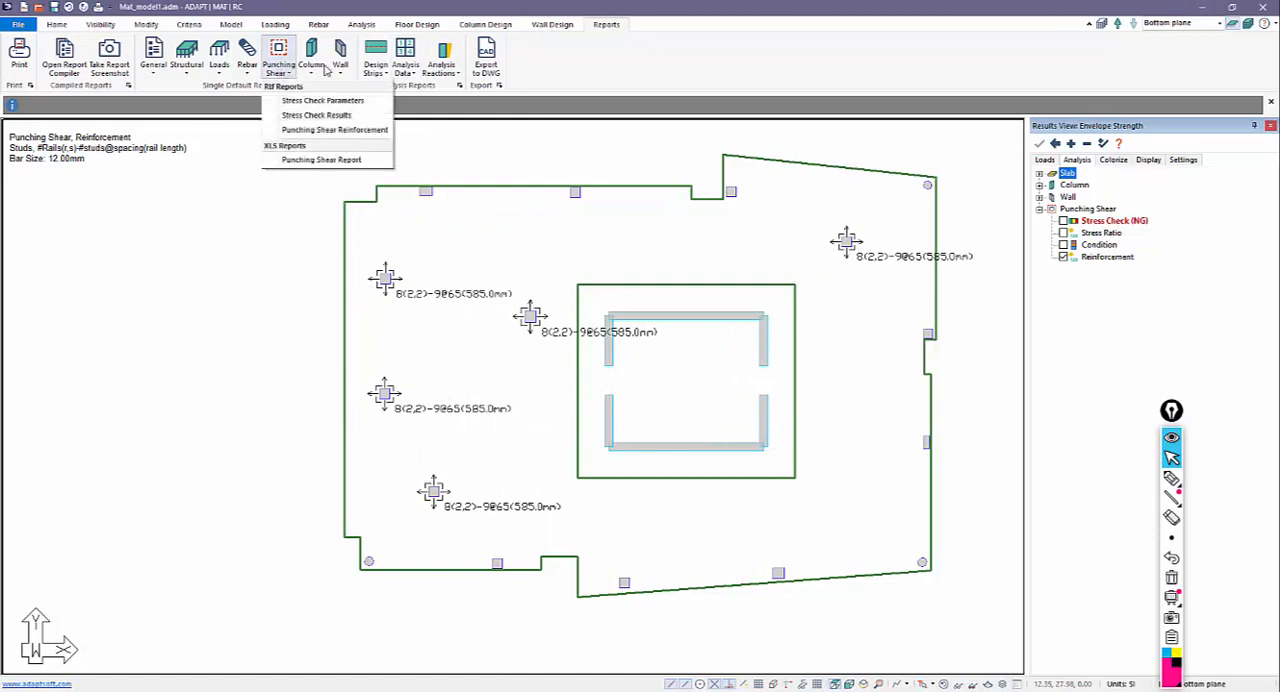
left_click(357, 131)
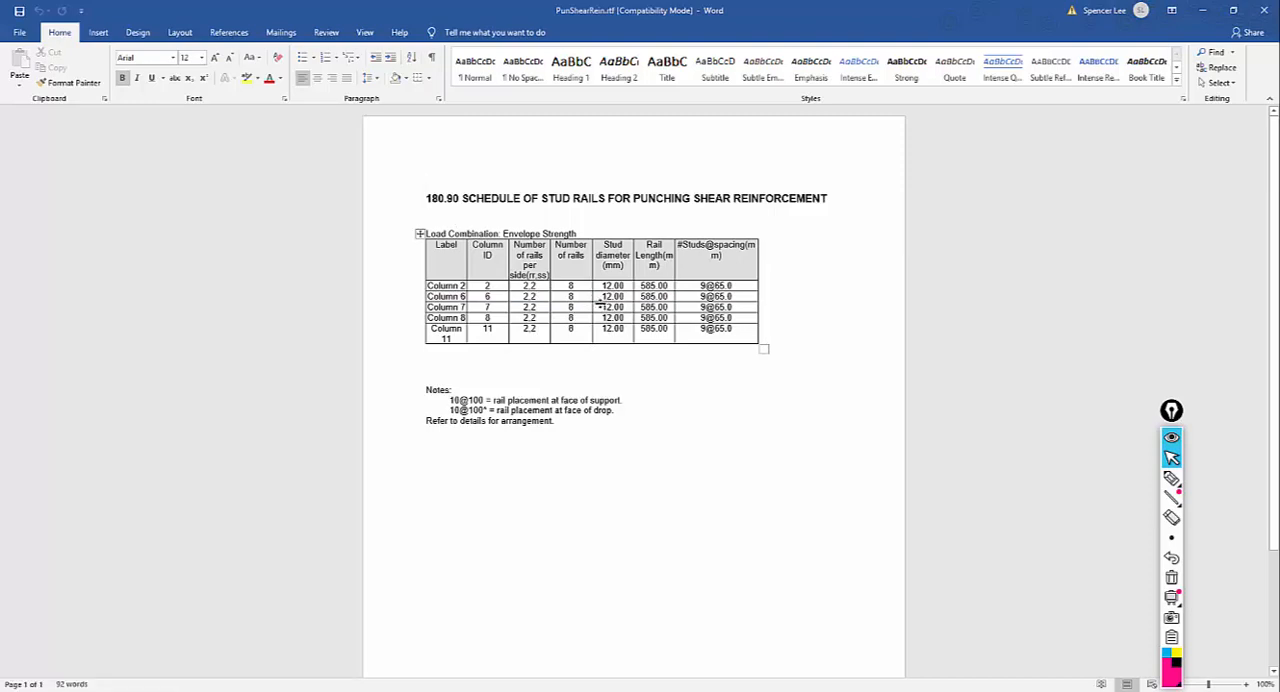
left_click(1263, 10)
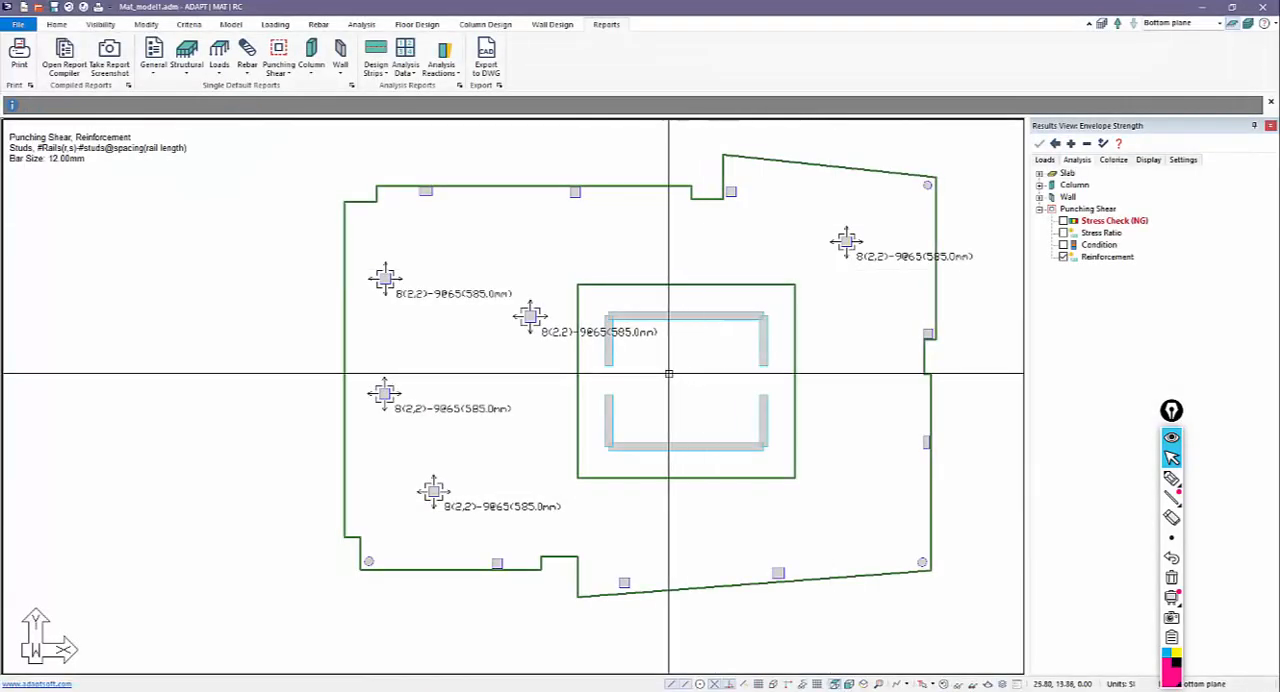
Hide the punching shear Reinforcement results and bring up the floor design commands.
left_click(1063, 257)
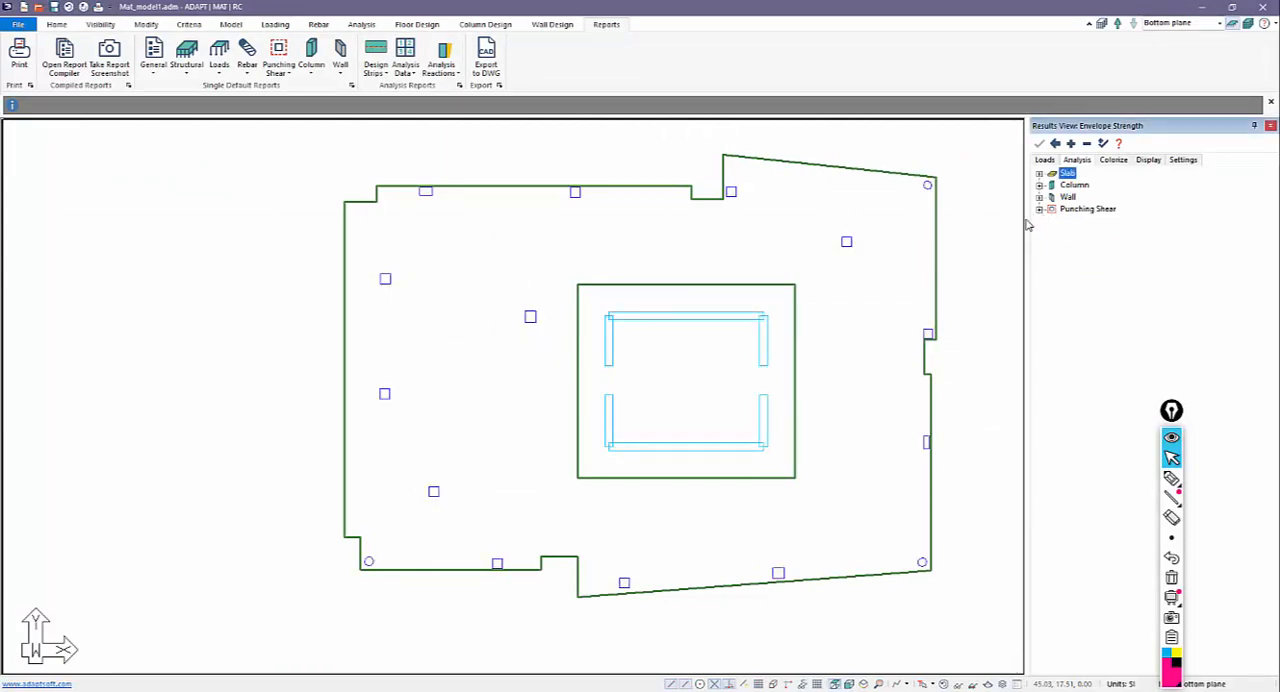
scroll(543, 354, "down", 5)
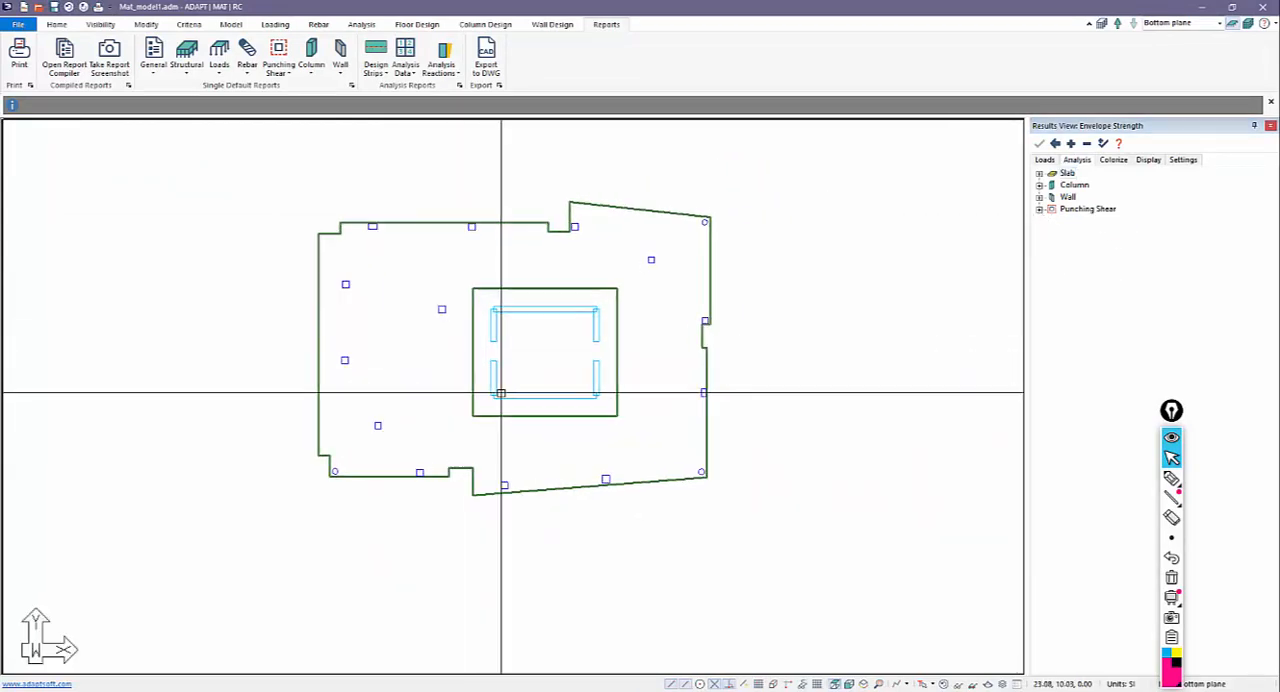
scroll(501, 393, "up", 4)
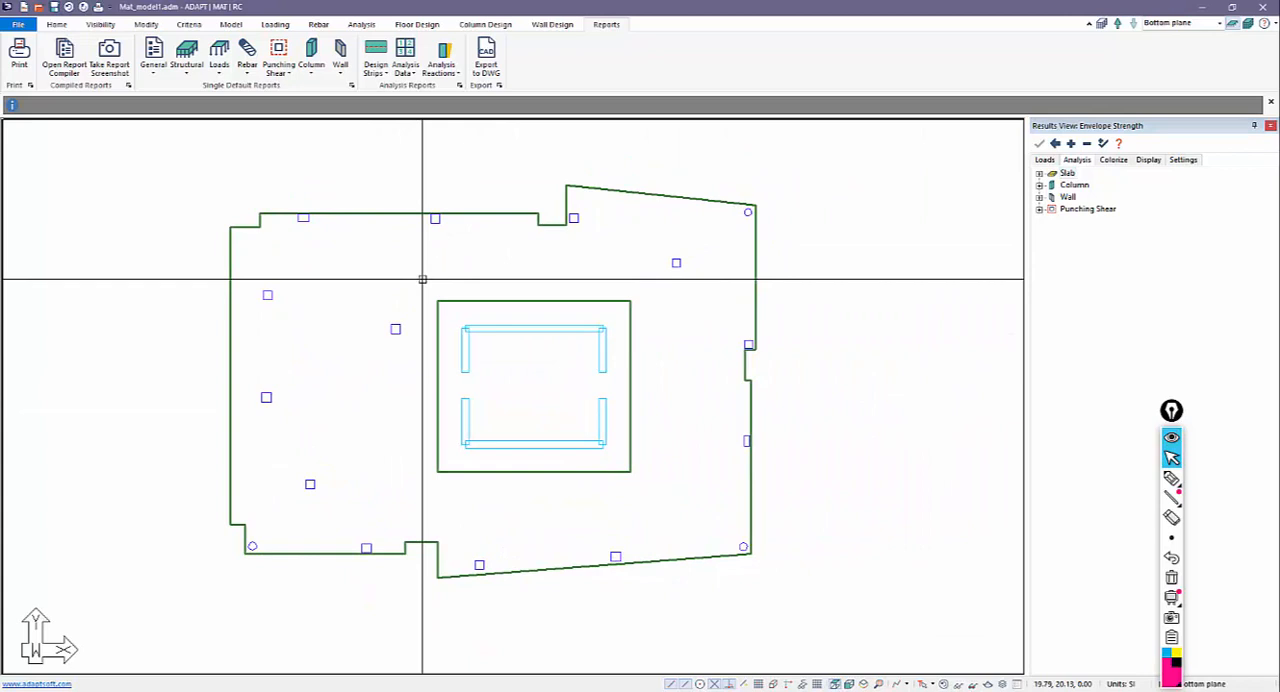
left_click(415, 25)
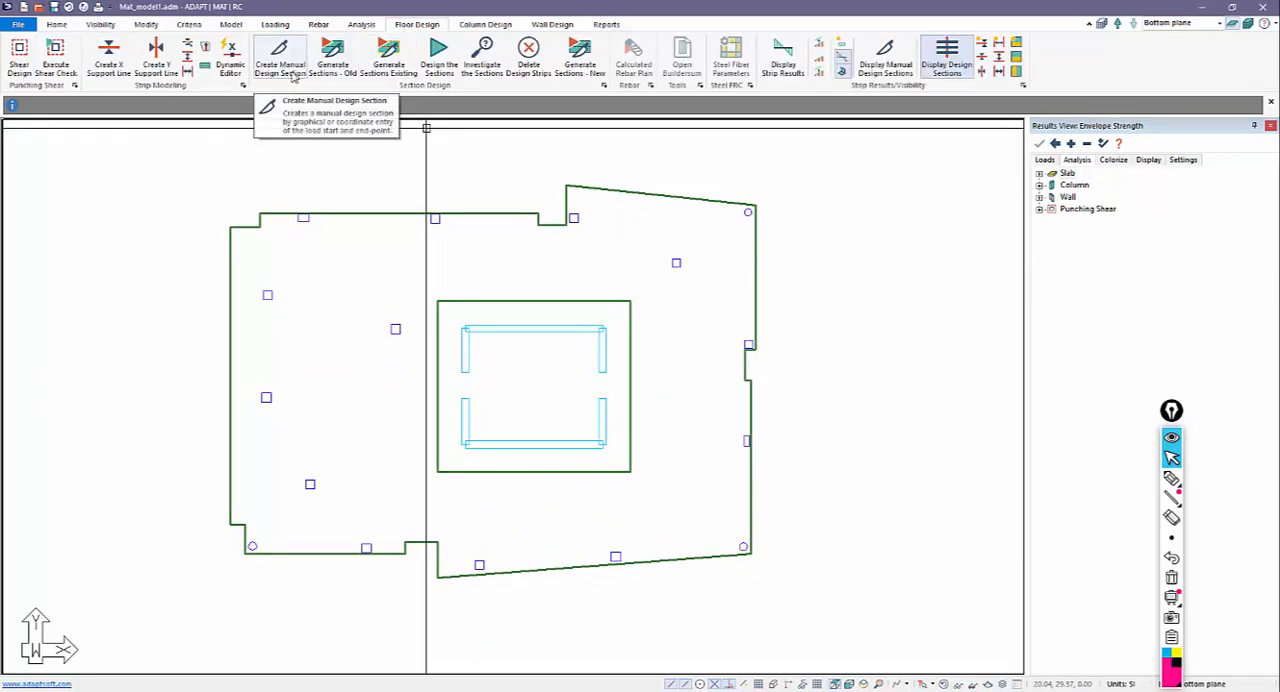
Generate the design sections with the old method, design them and save the design results.
left_click(334, 72)
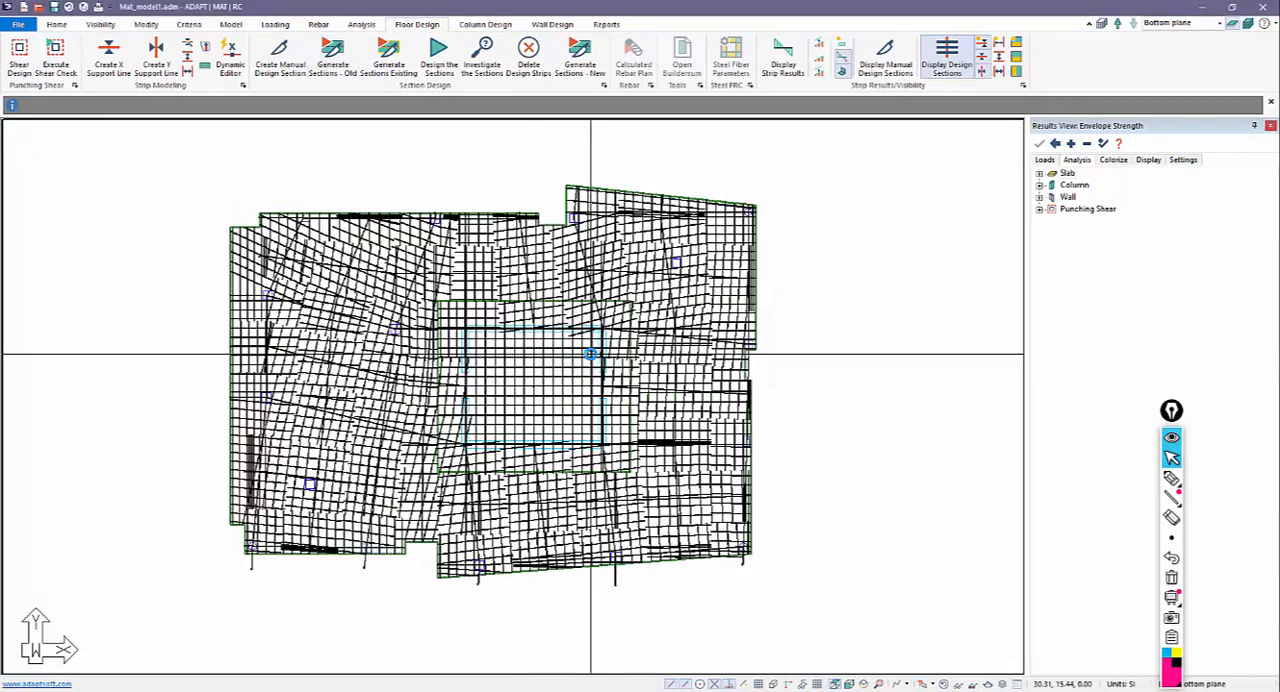
left_click(448, 60)
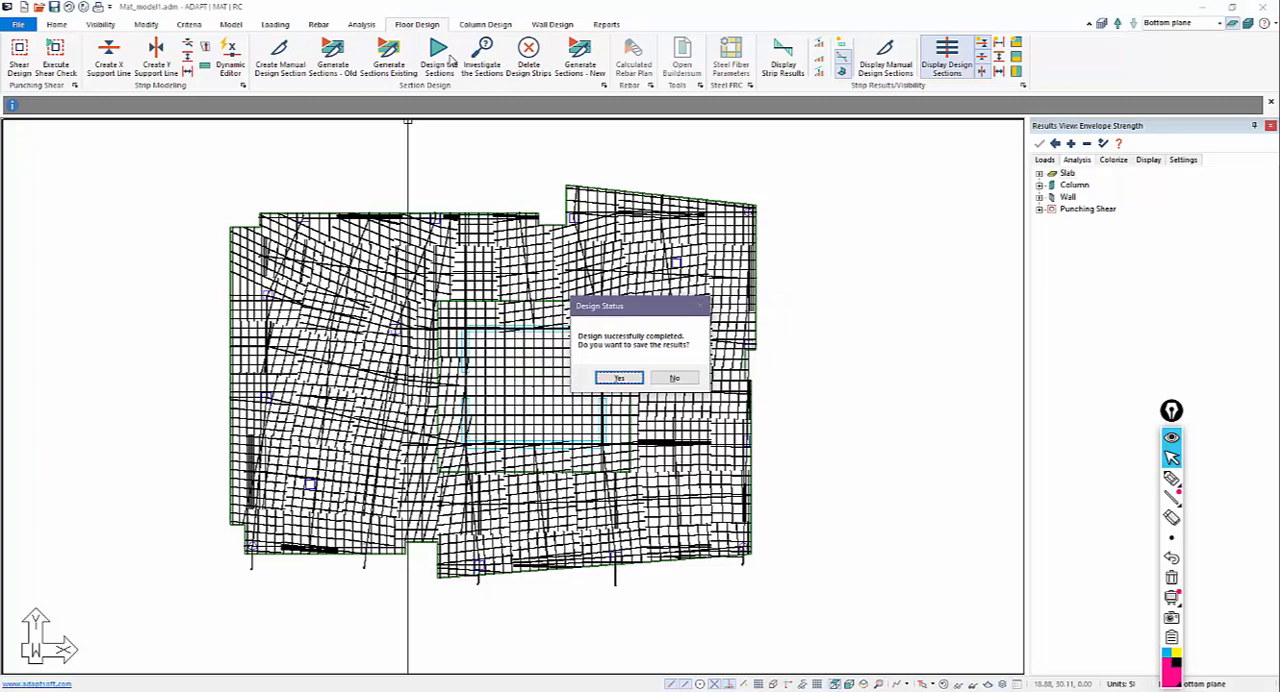
left_click(624, 377)
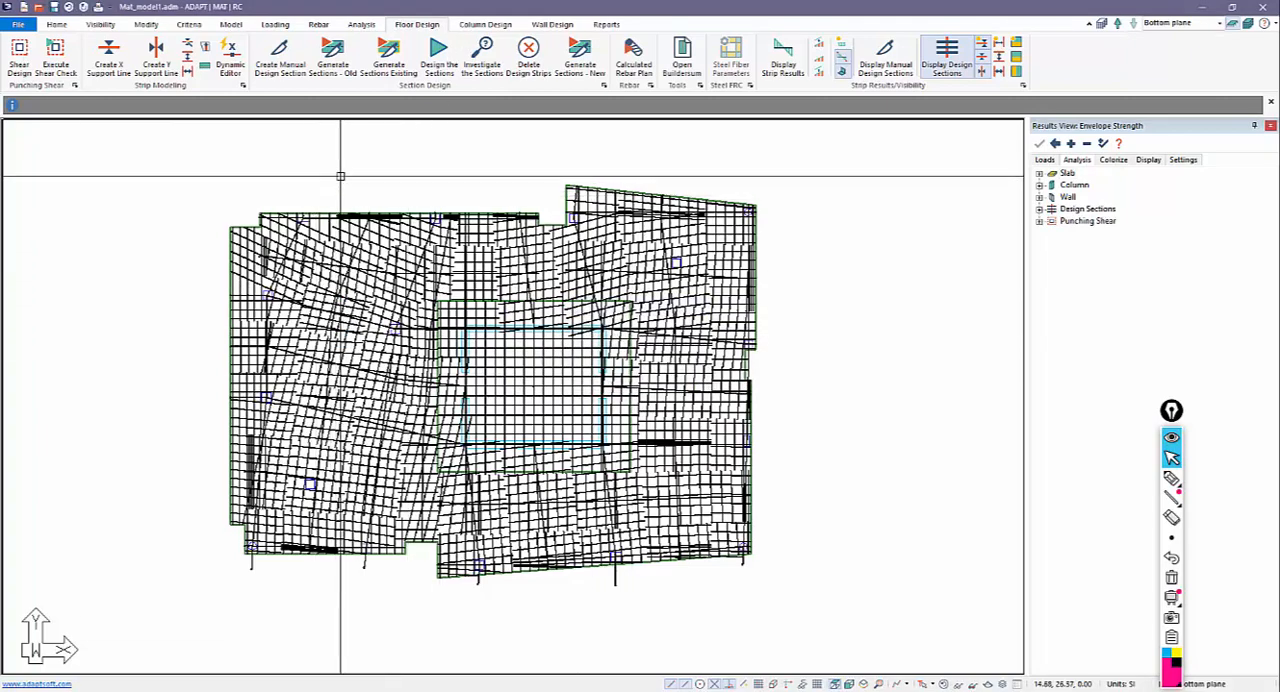
Generate the calculated rebar plan for the Envelope load combination, using calculated bar lengths oriented along the support lines.
middle_click_drag(378, 165, 415, 150)
scroll(450, 200, "down", 2)
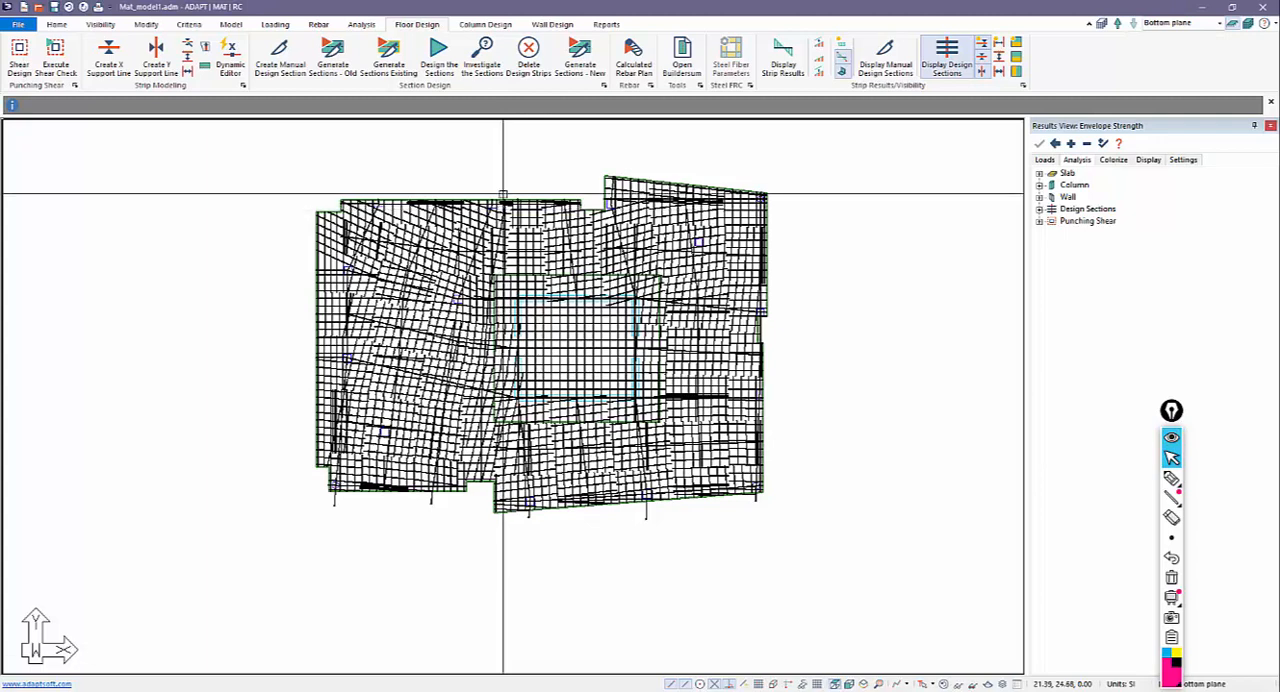
left_click(318, 24)
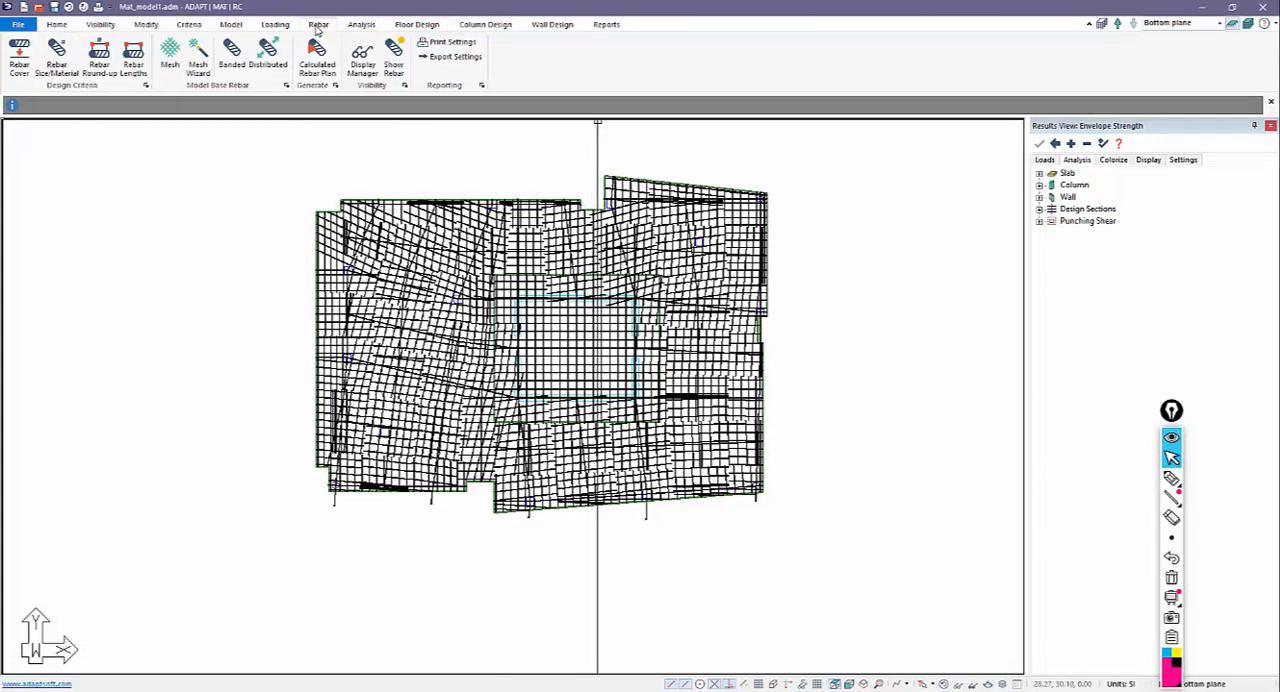
left_click(414, 24)
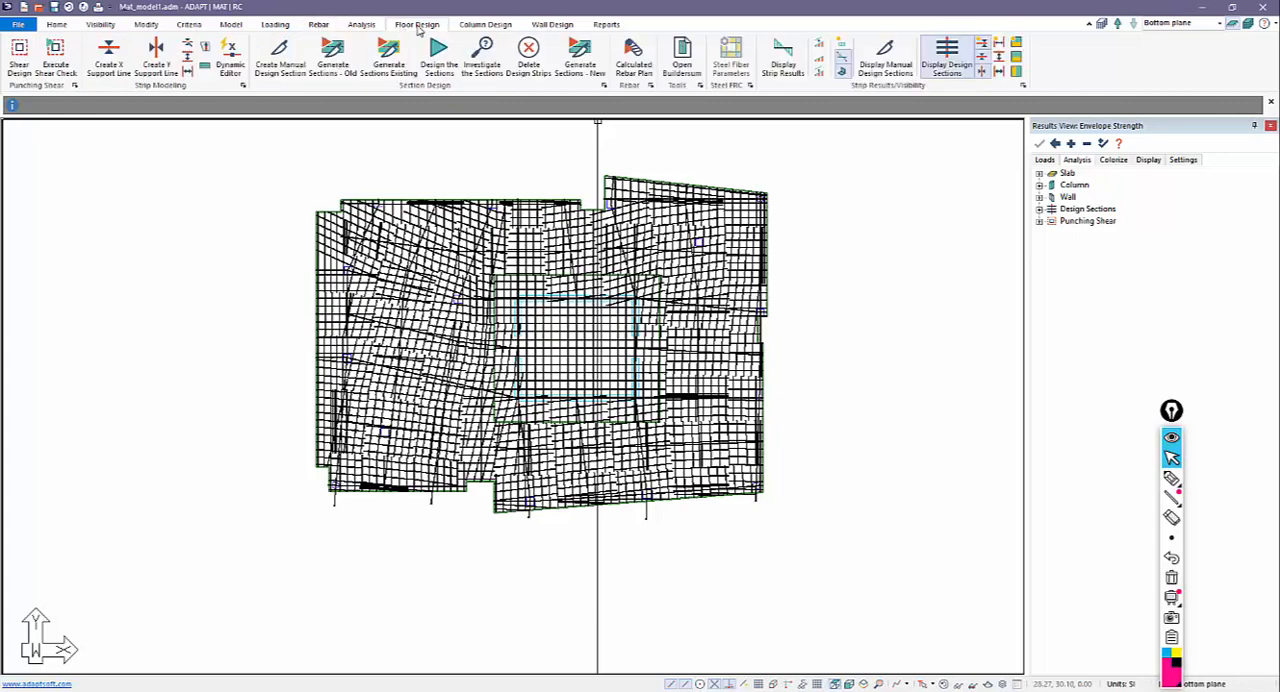
left_click(624, 64)
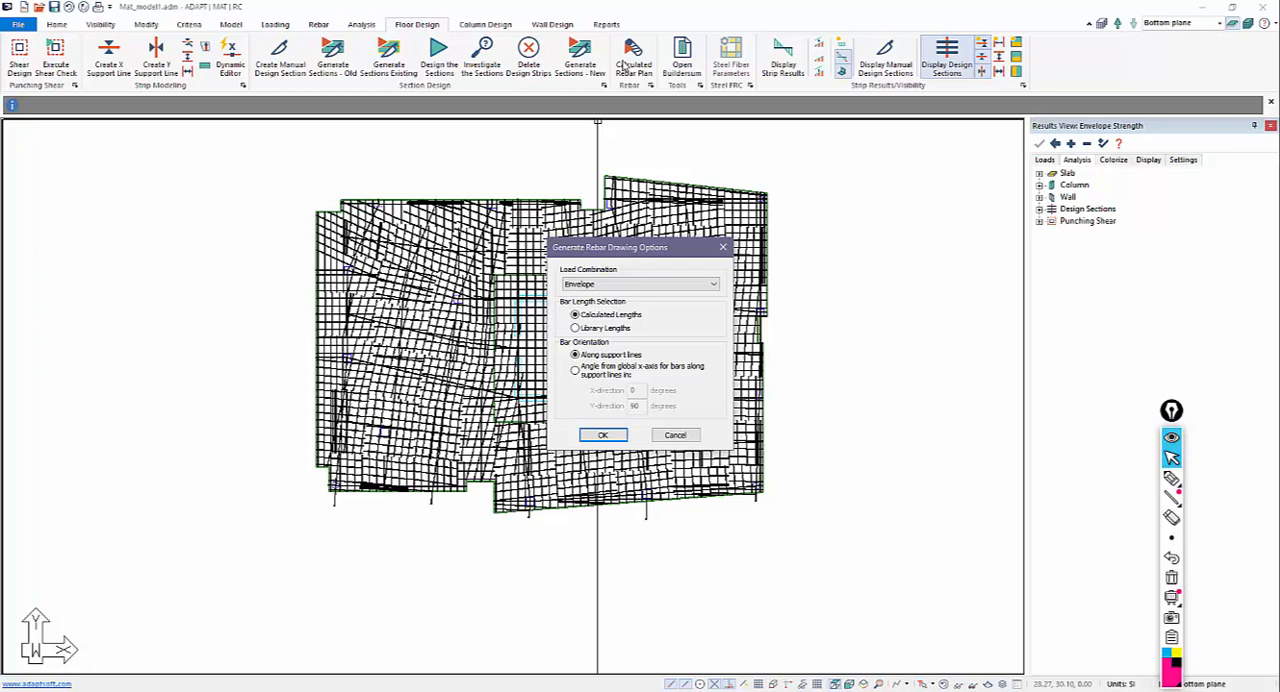
left_click(602, 285)
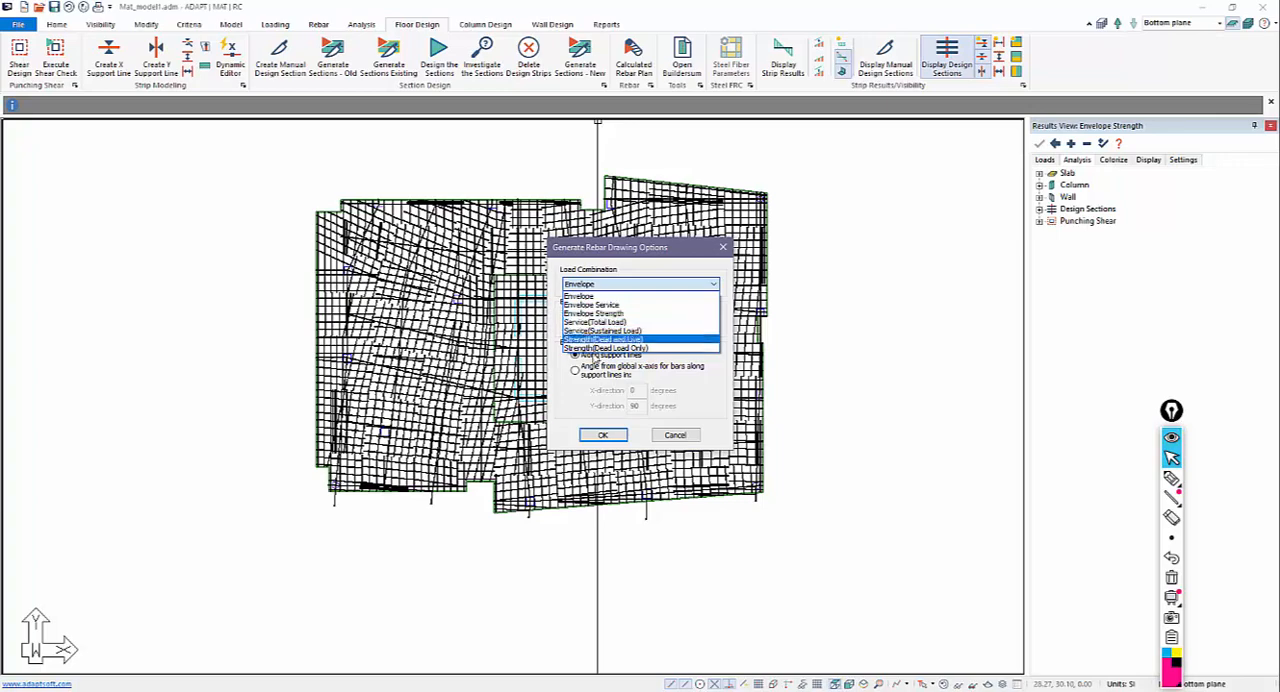
left_click(600, 297)
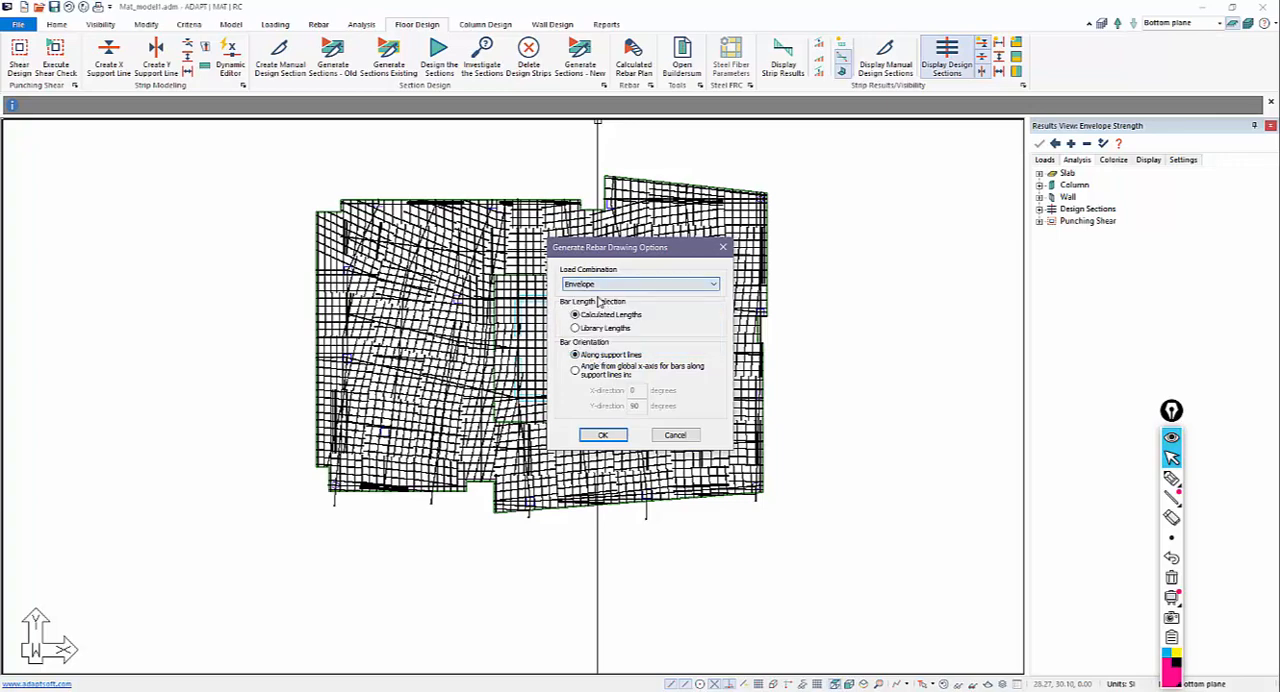
left_click(598, 435)
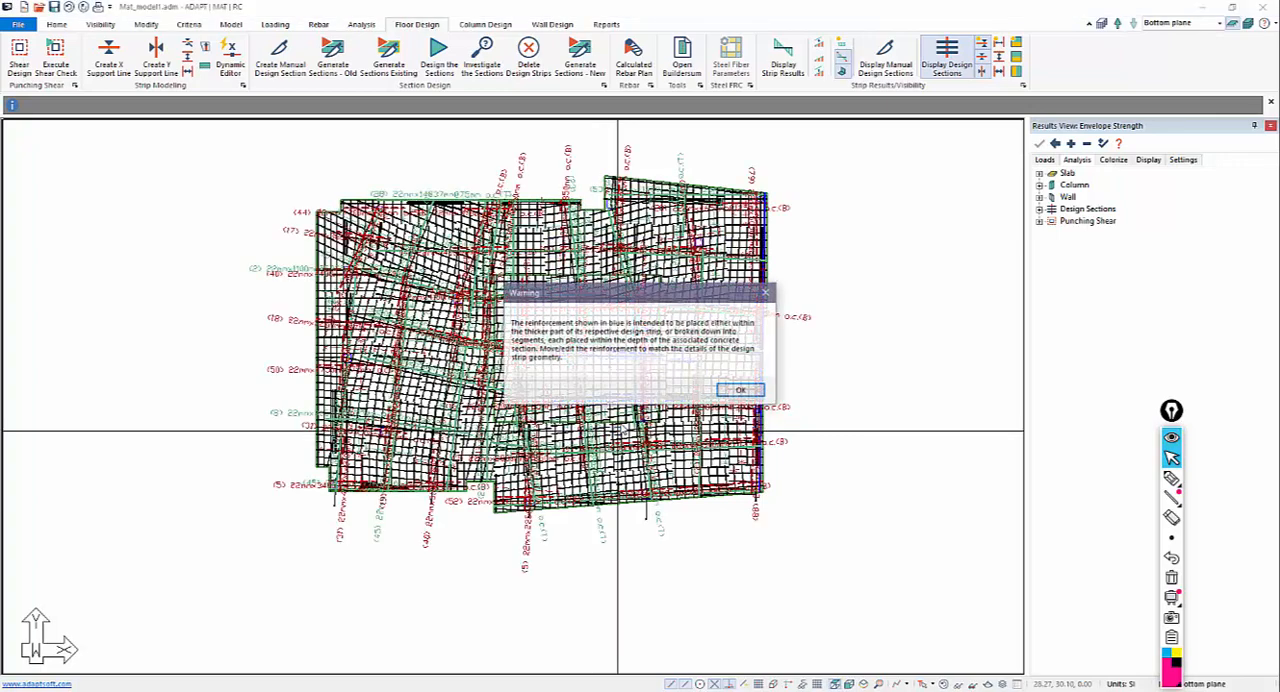
left_click(738, 391)
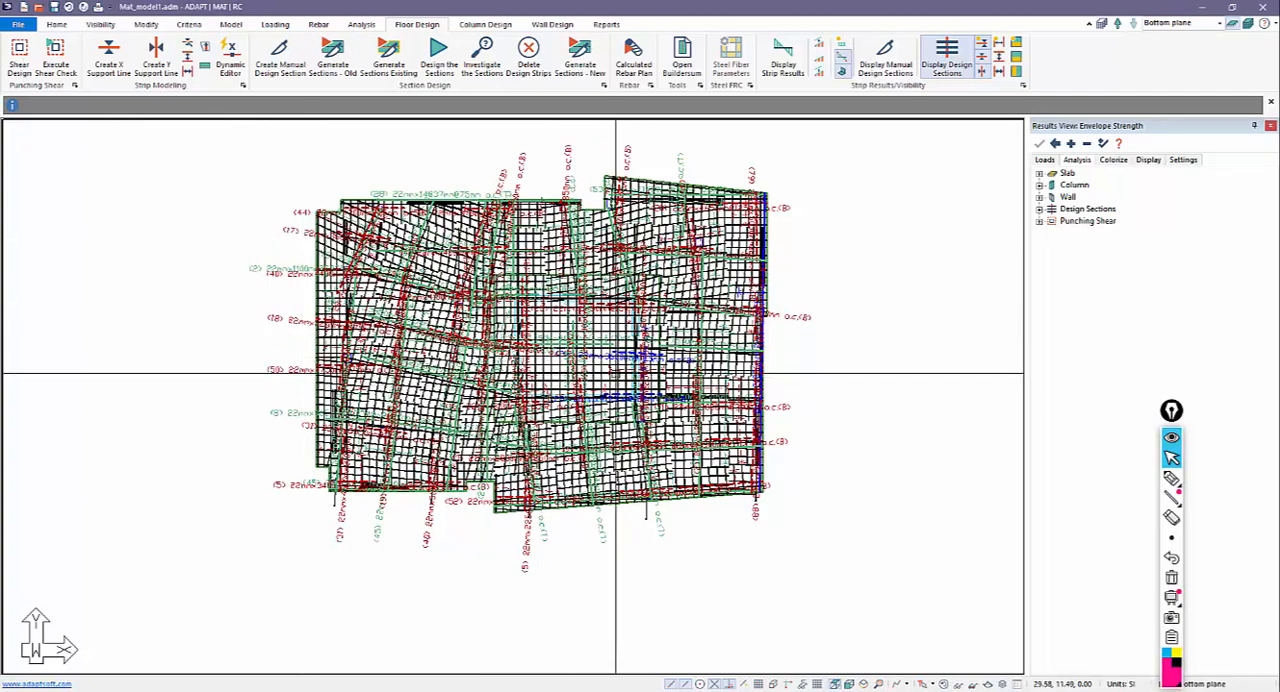
Hide the design sections and examine the rebar callouts around the thickened core area and the adjoining slab edge.
left_click(983, 44)
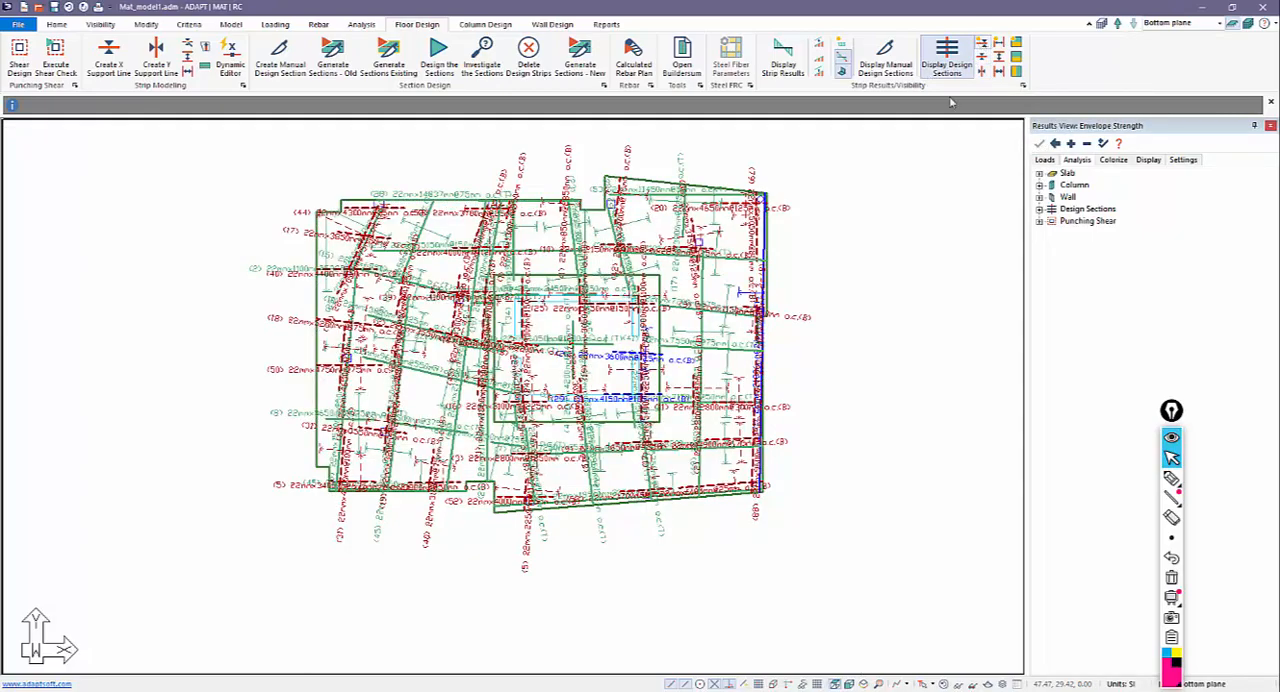
scroll(655, 443, "up", 3)
scroll(655, 443, "up", 5)
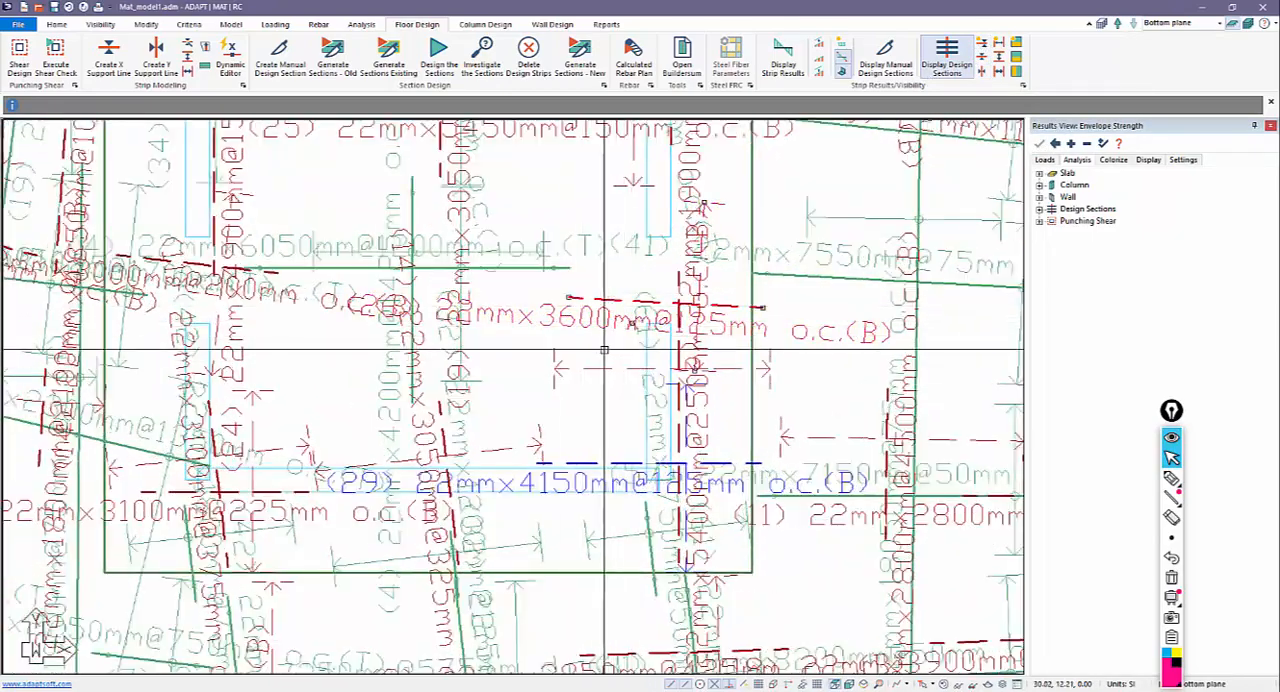
scroll(597, 346, "up", 1)
scroll(490, 353, "down", 1)
scroll(489, 353, "down", 1)
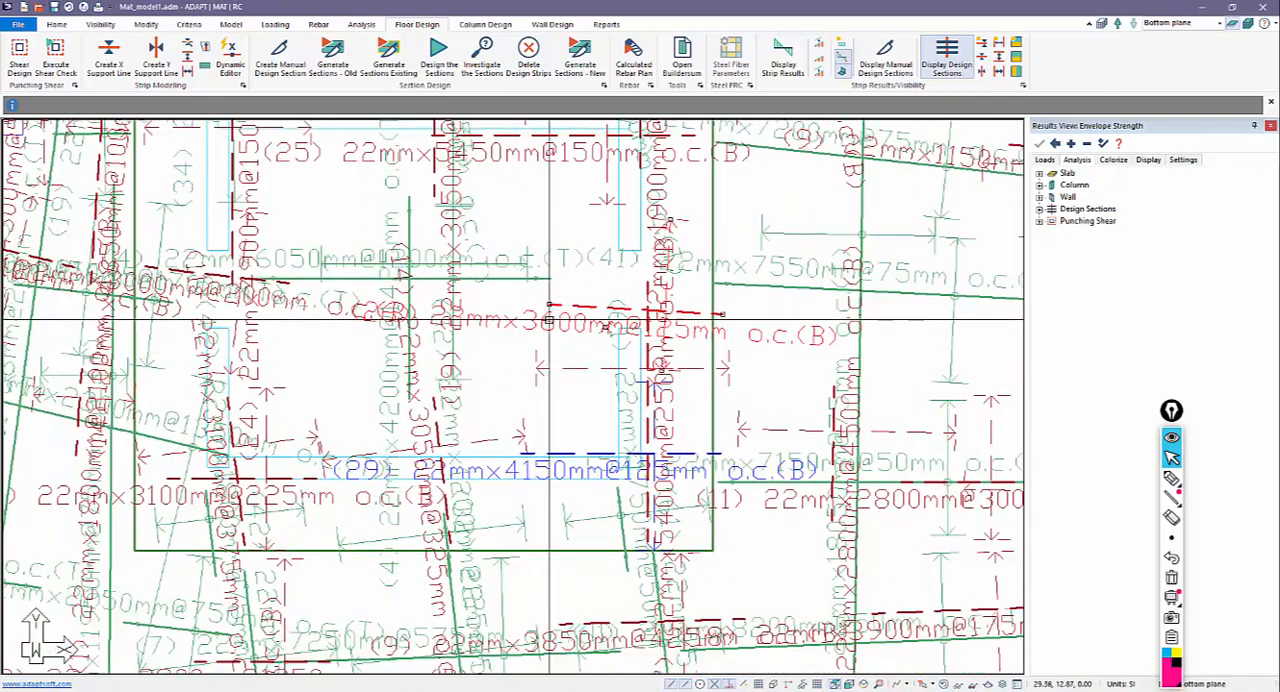
scroll(544, 321, "down", 1)
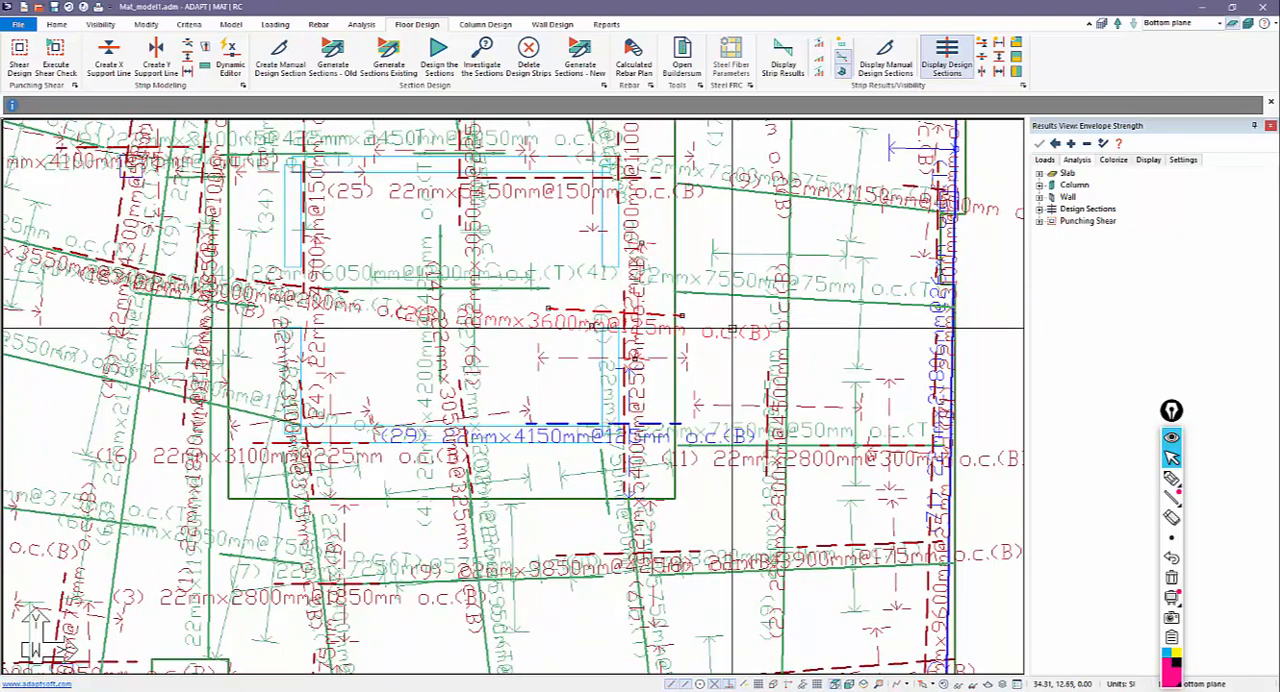
scroll(564, 351, "down", 2)
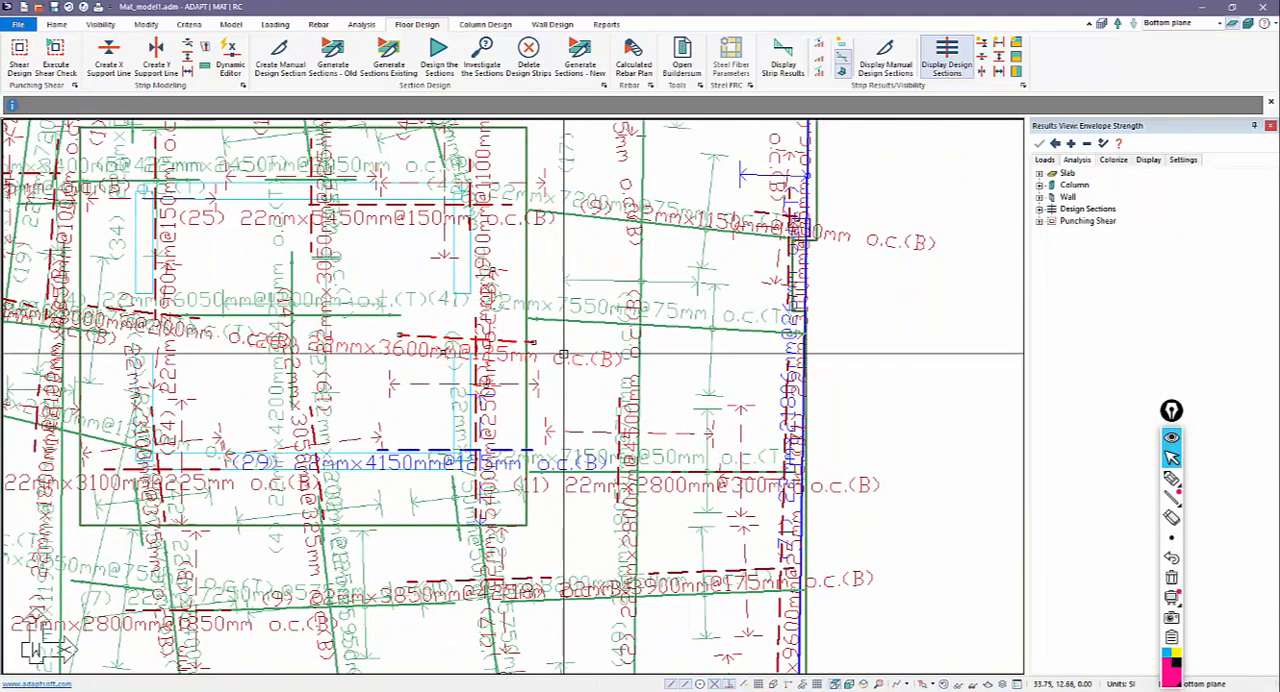
scroll(465, 377, "up", 2)
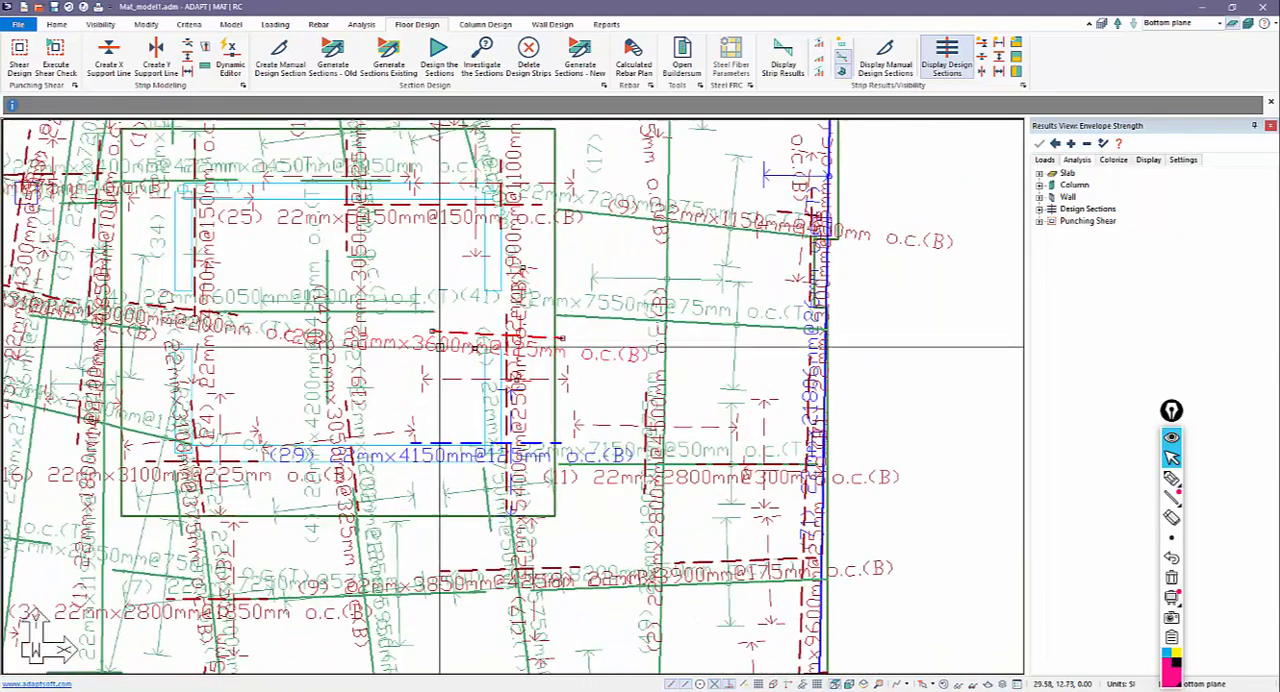
Mark the ends of the 3600 mm bottom bars at the core, sketch the stepped slab profile with its bars, and erase the annotations.
left_click(1171, 478)
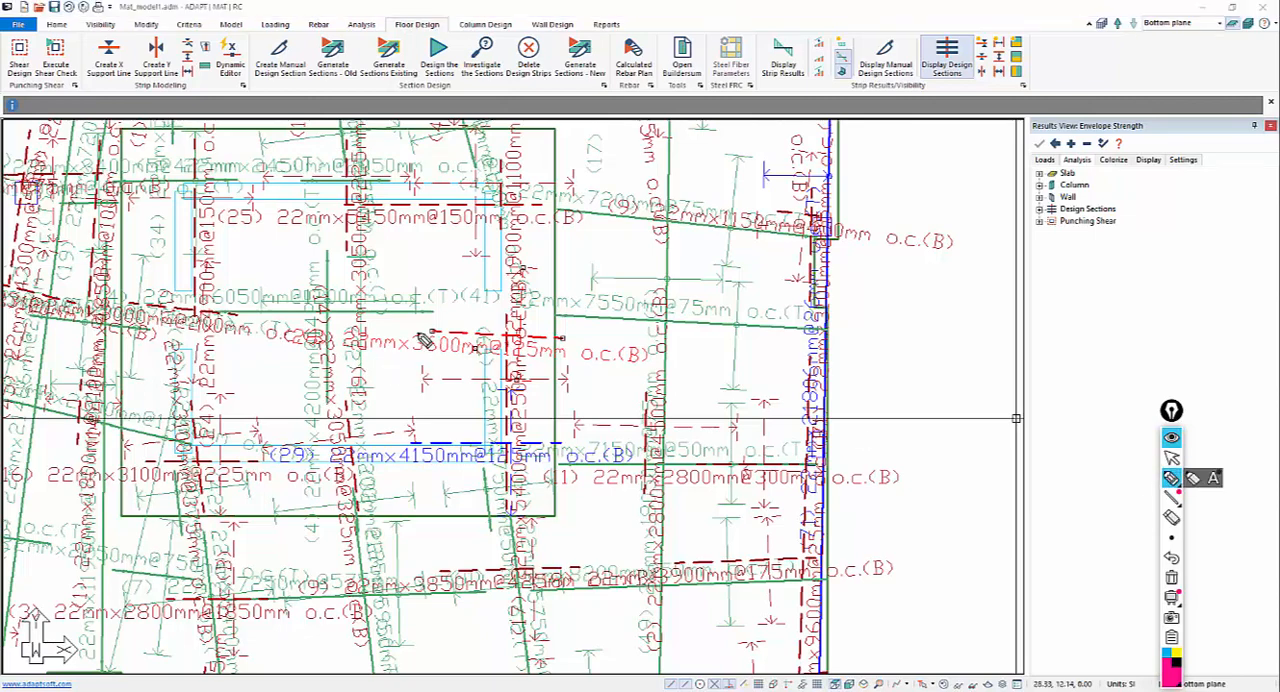
left_click_drag(426, 326, 446, 311)
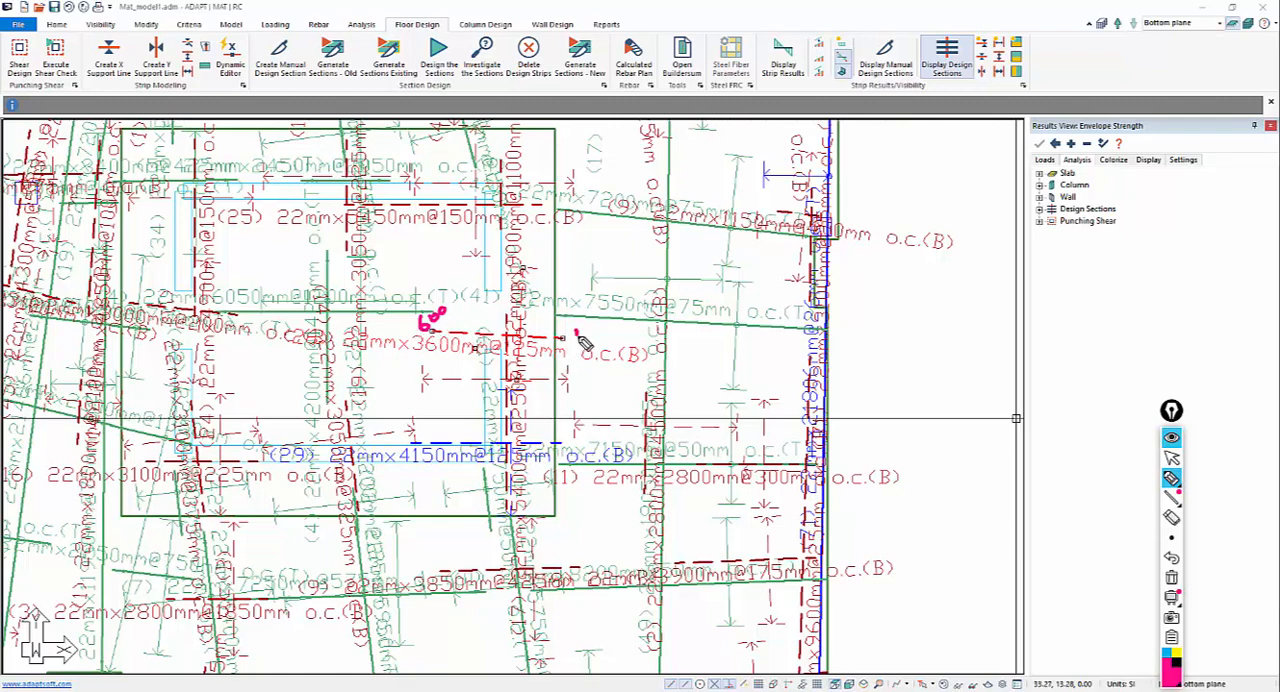
left_click_drag(573, 332, 579, 334)
left_click_drag(585, 332, 590, 333)
mouse_move(408, 243)
left_mouse_down()
mouse_move(417, 287)
mouse_move(619, 259)
mouse_move(590, 215)
mouse_move(410, 232)
left_mouse_up()
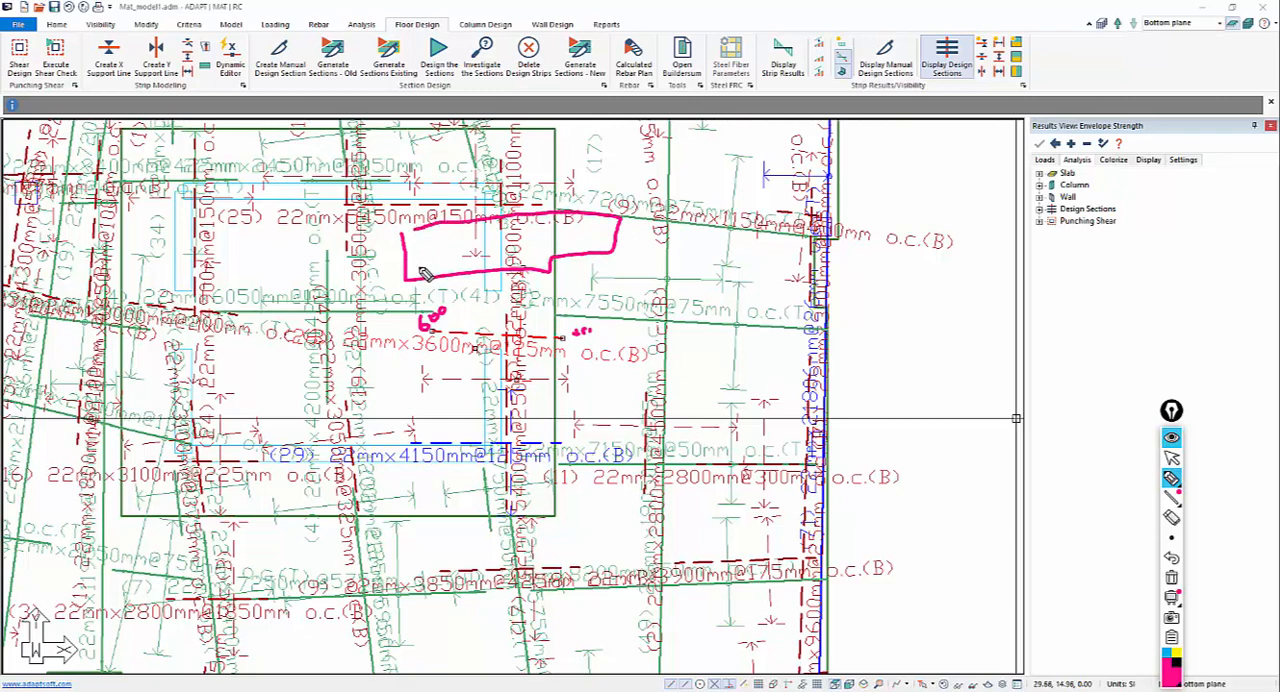
left_click_drag(425, 275, 588, 266)
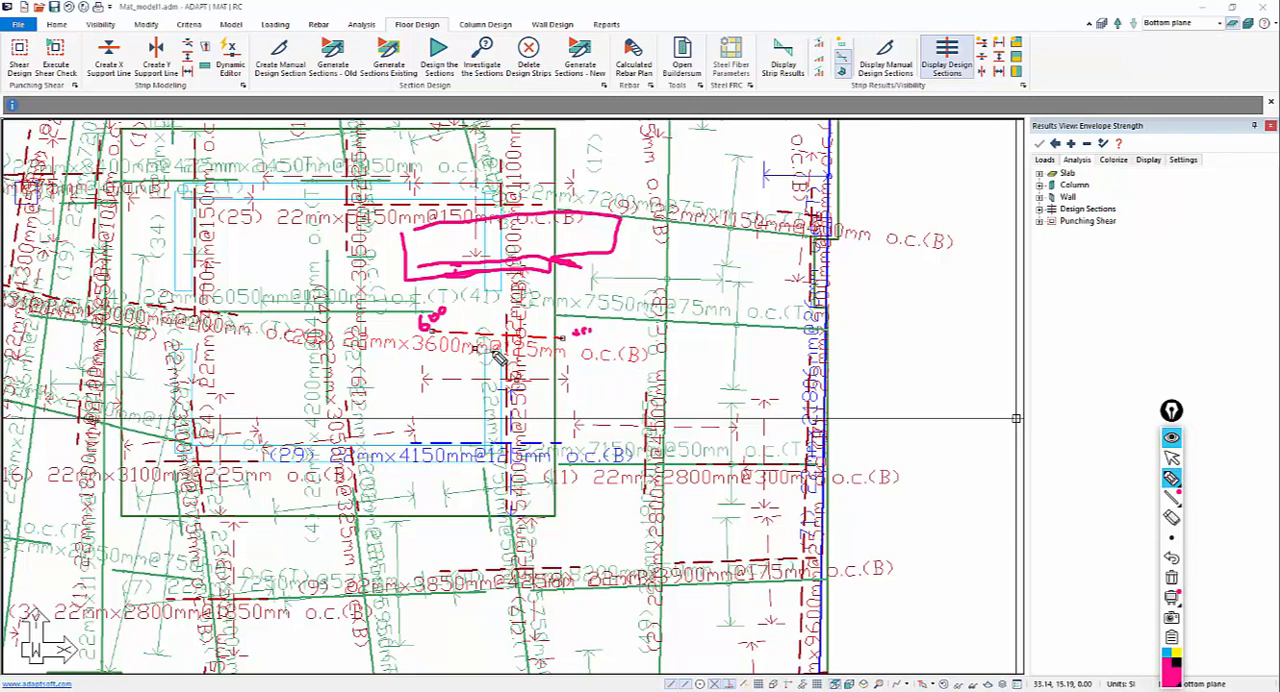
left_click(1171, 457)
left_click(1172, 578)
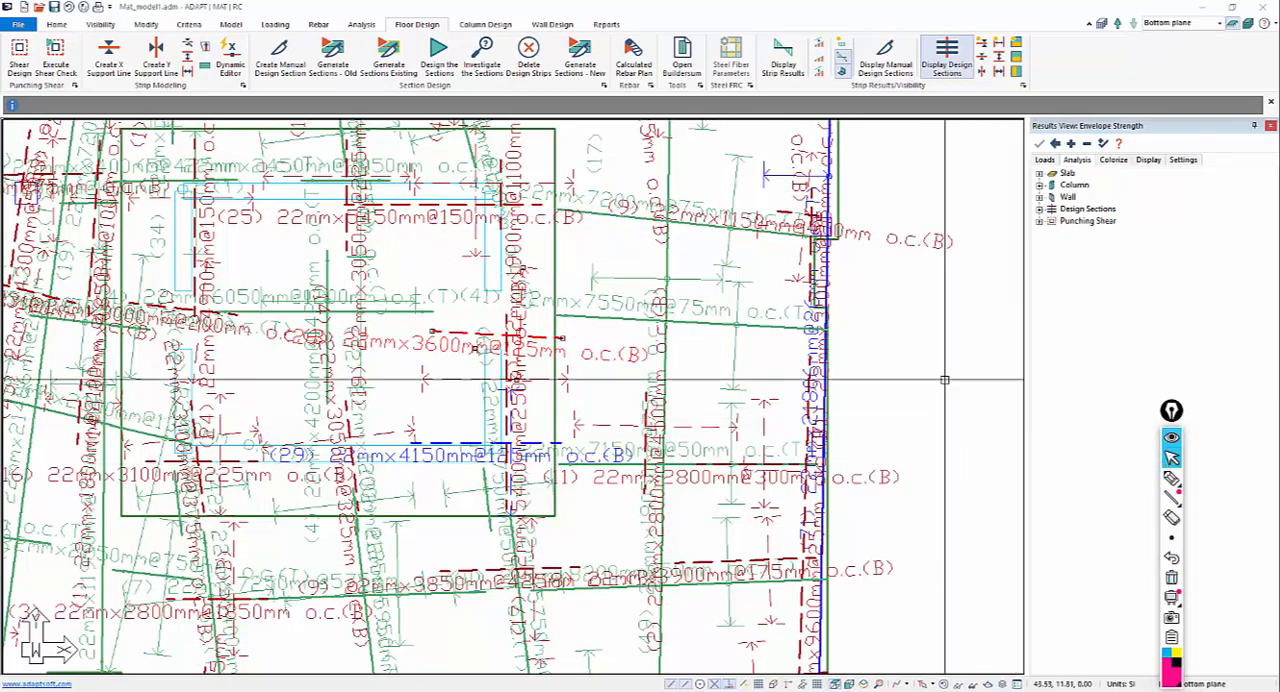
Limit the rebar display to calculated bottom bars along the Y-direction, with base rebar turned off, and view the whole mat.
scroll(841, 383, "down", 2)
scroll(841, 383, "down", 3)
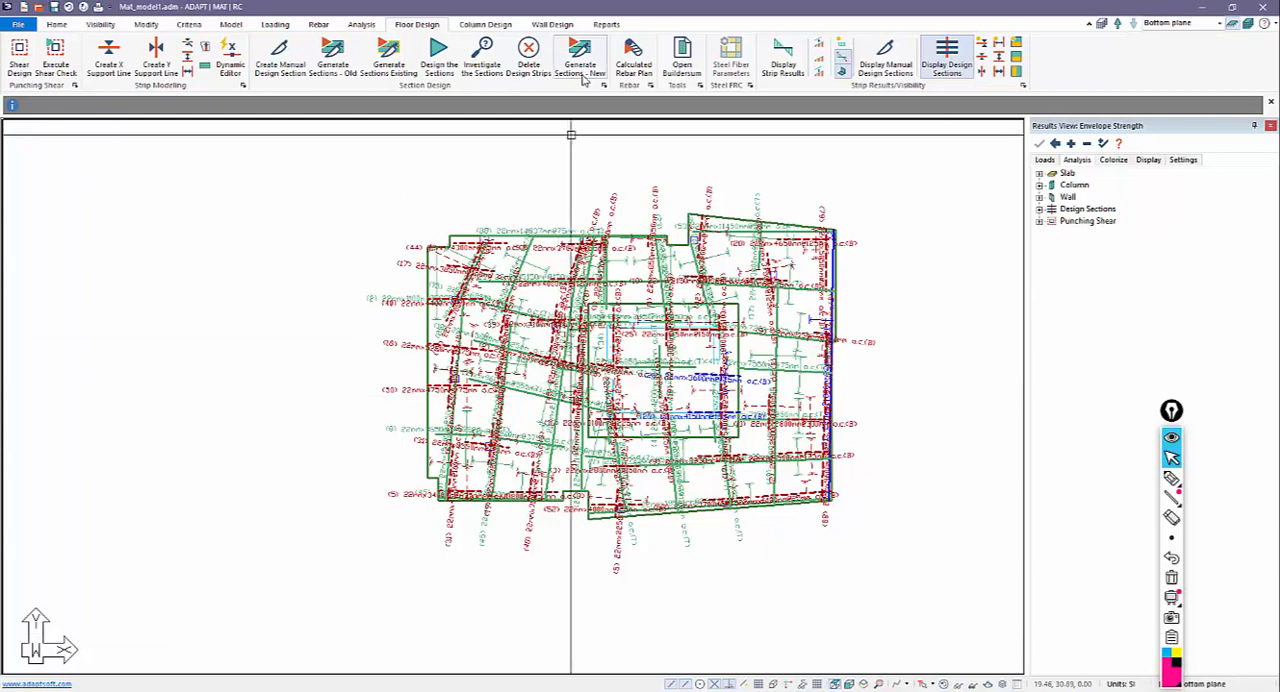
left_click(314, 26)
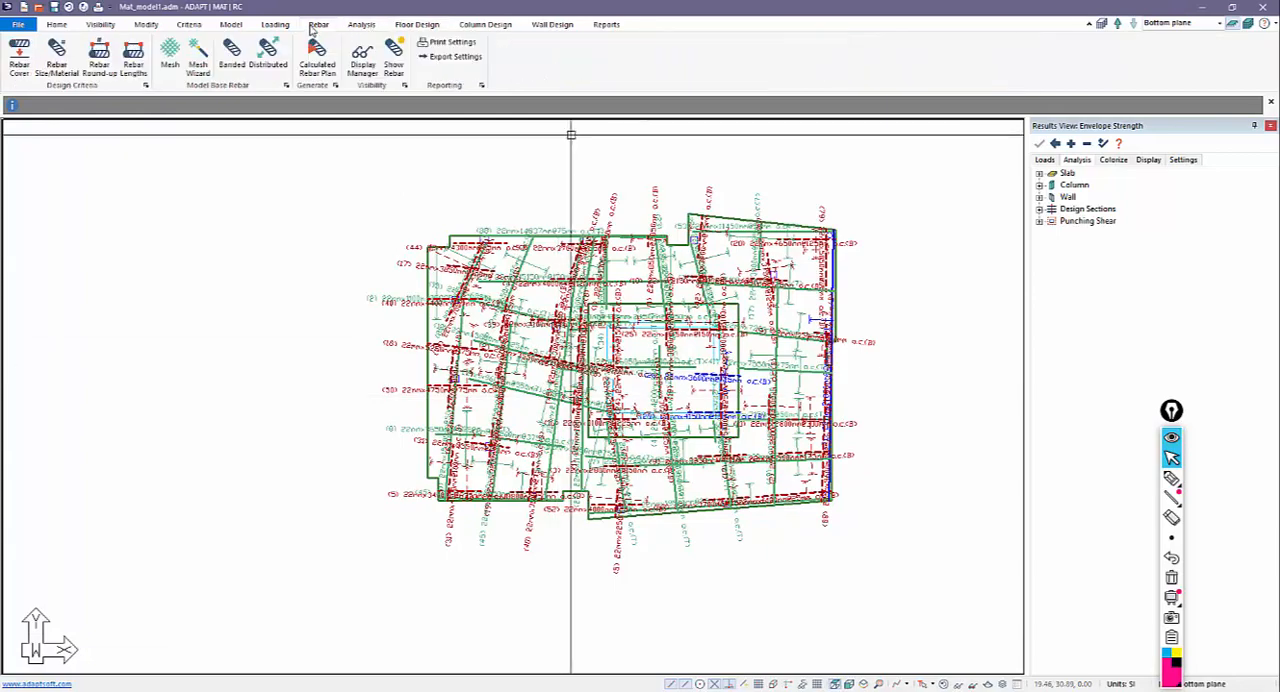
left_click(362, 60)
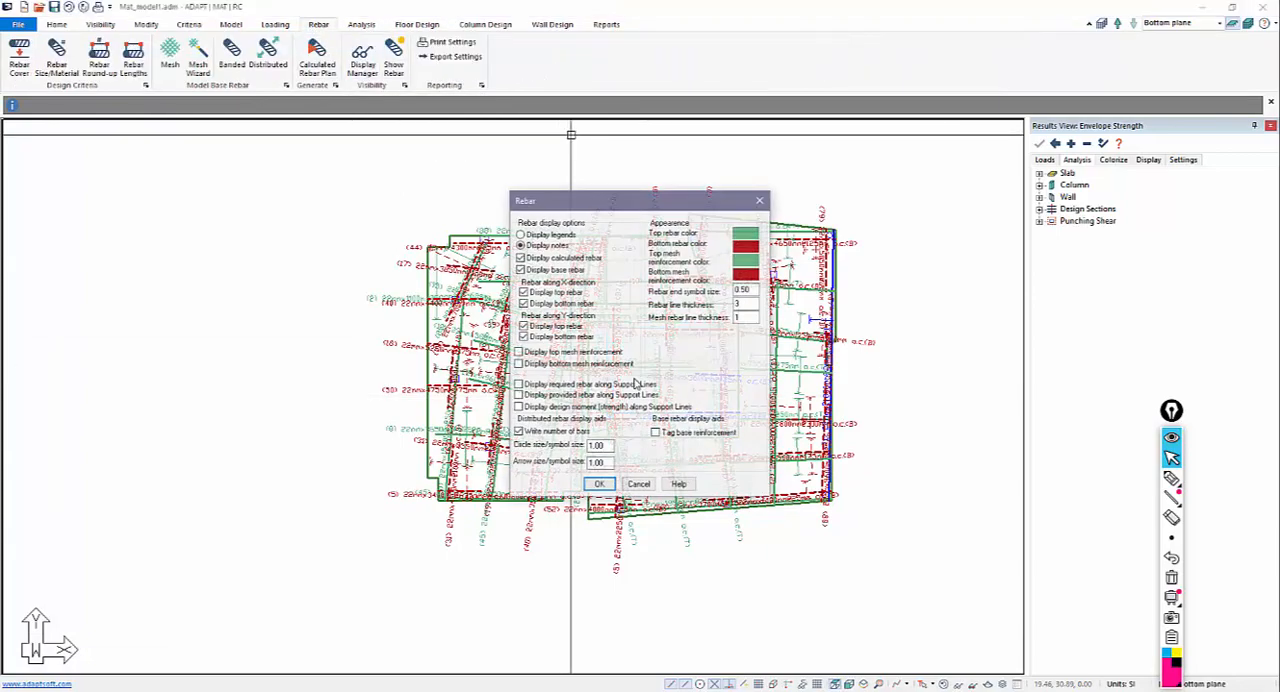
left_click_drag(588, 206, 878, 146)
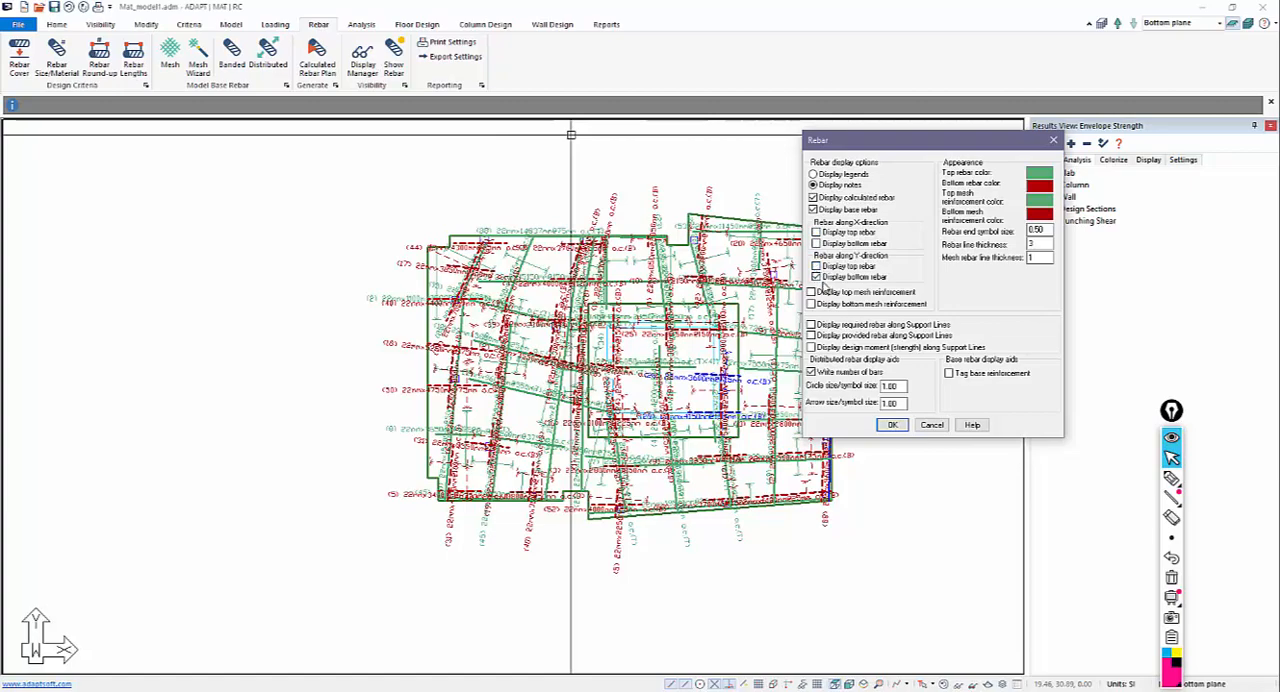
left_click(814, 210)
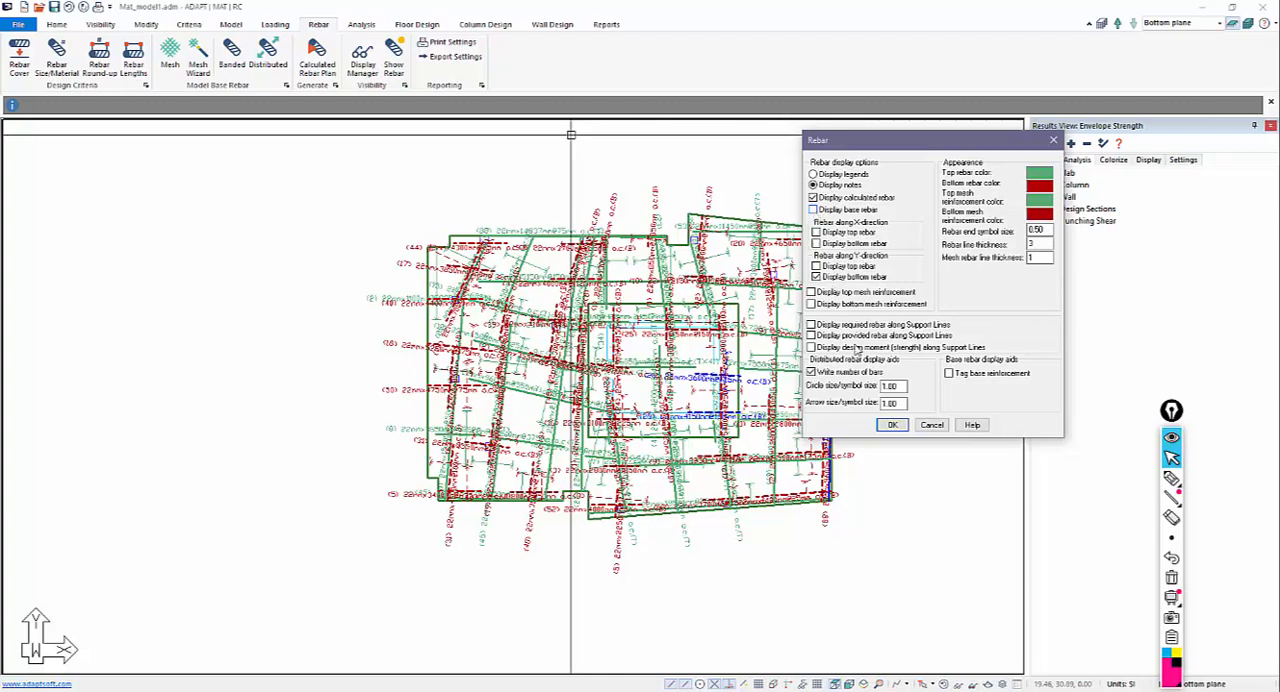
left_click(892, 424)
scroll(478, 341, "up", 3)
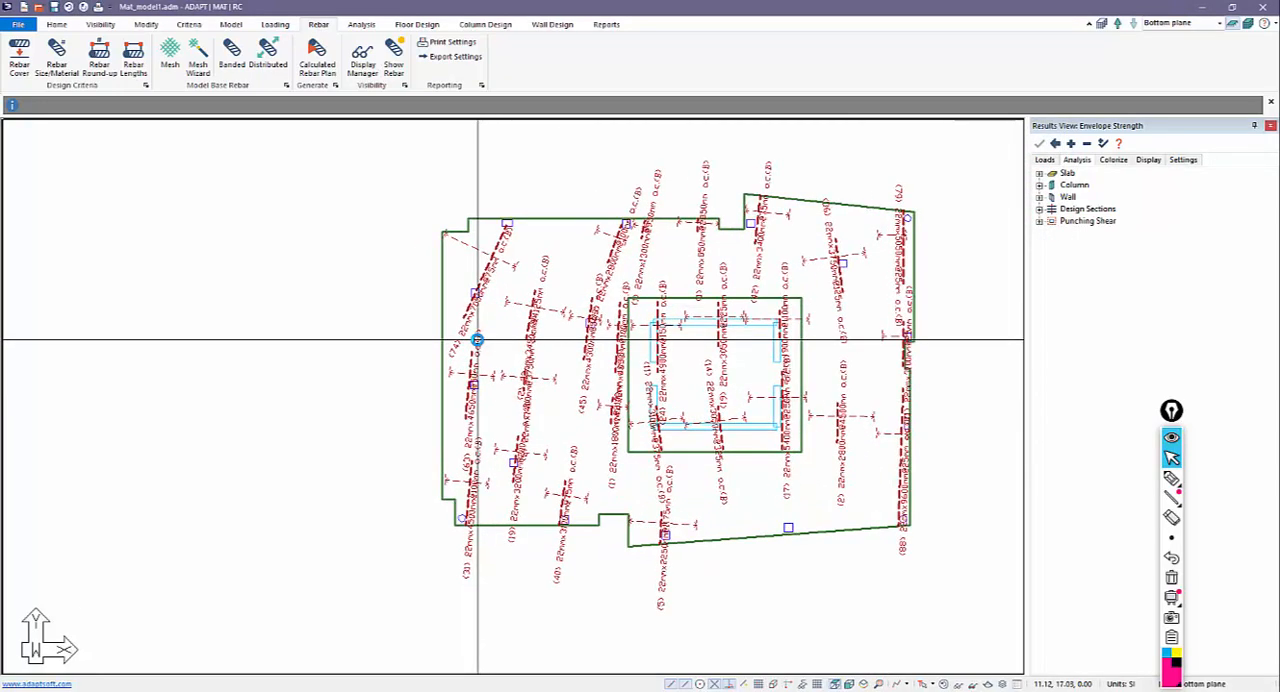
scroll(412, 415, "down", 2)
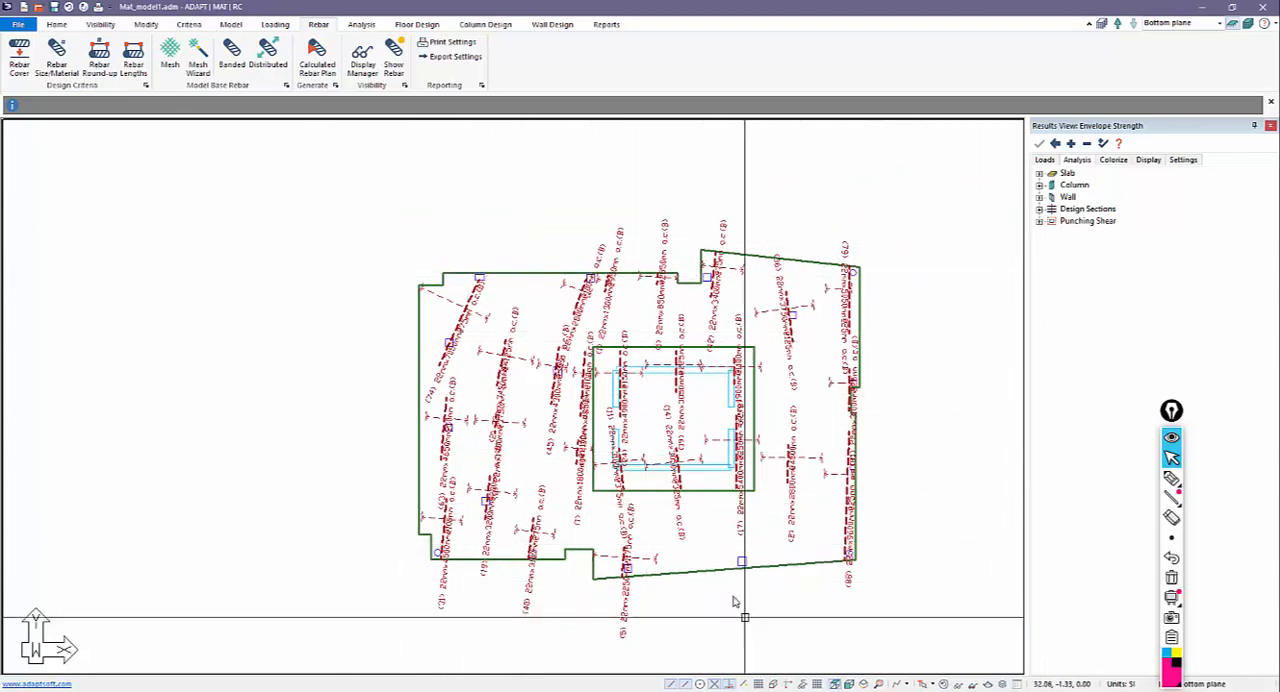
middle_click_drag(735, 602, 720, 564)
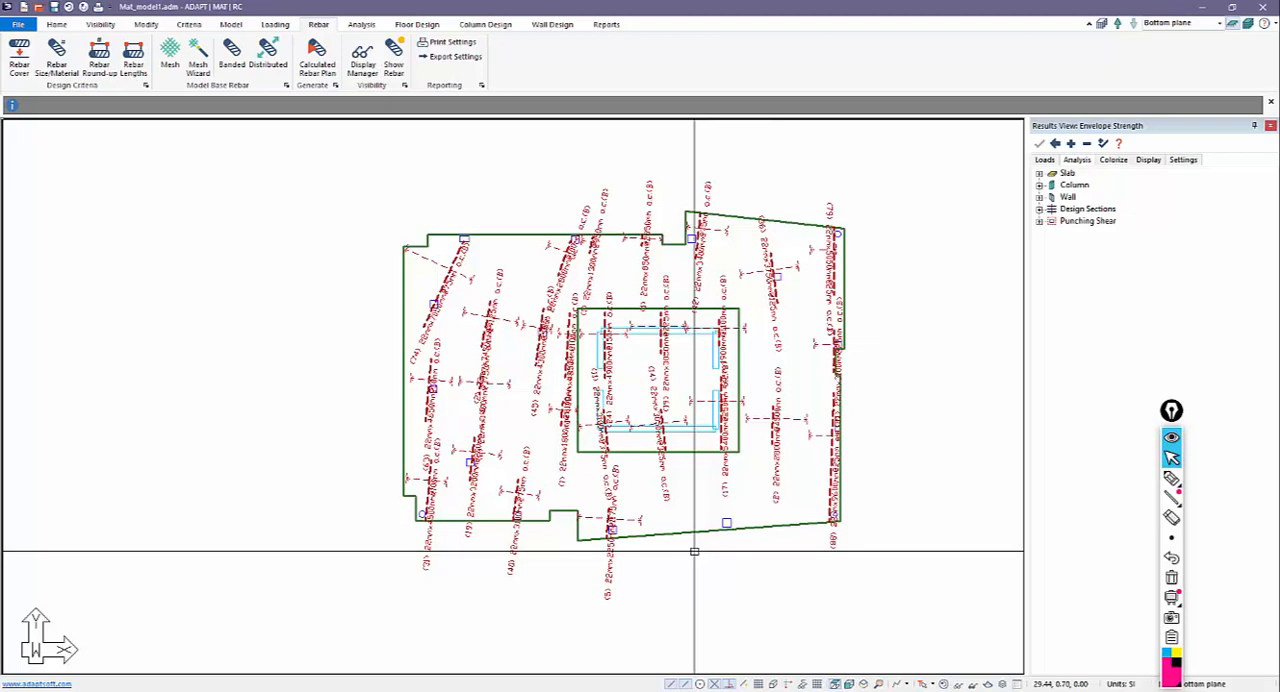
Review and accept the DWG/DXF export settings for reinforcement, and bring up the available file export formats.
left_click(452, 56)
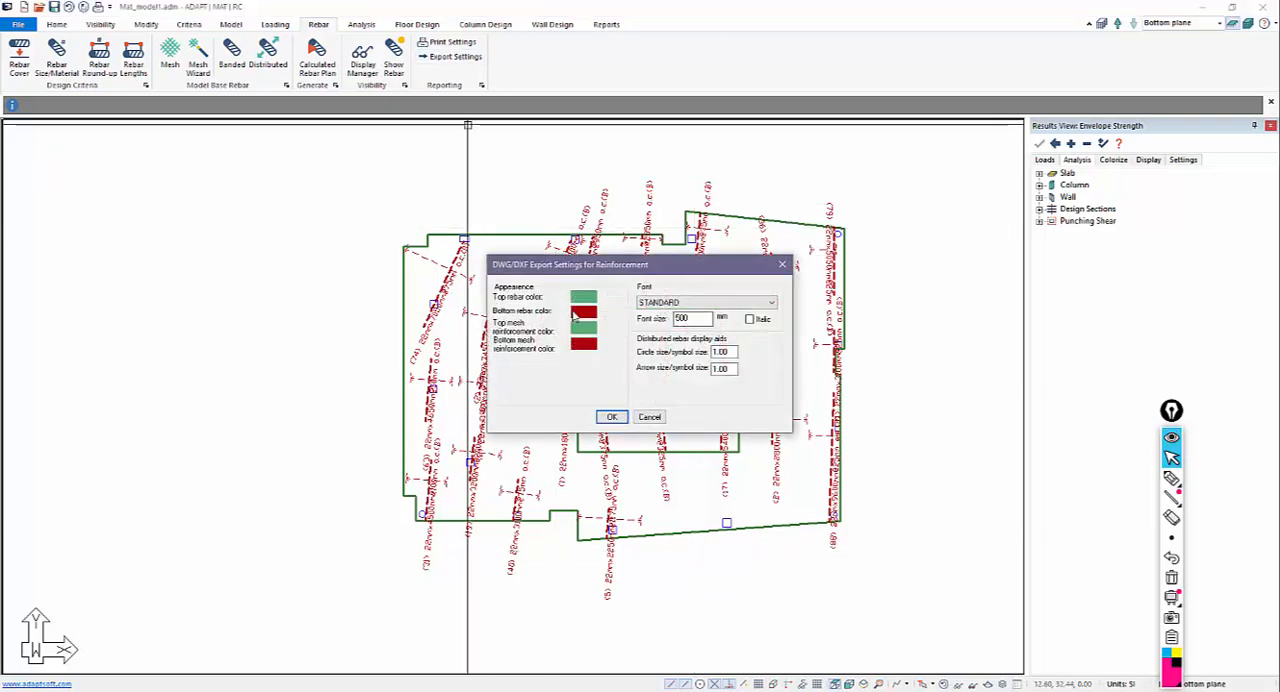
left_click_drag(596, 266, 708, 164)
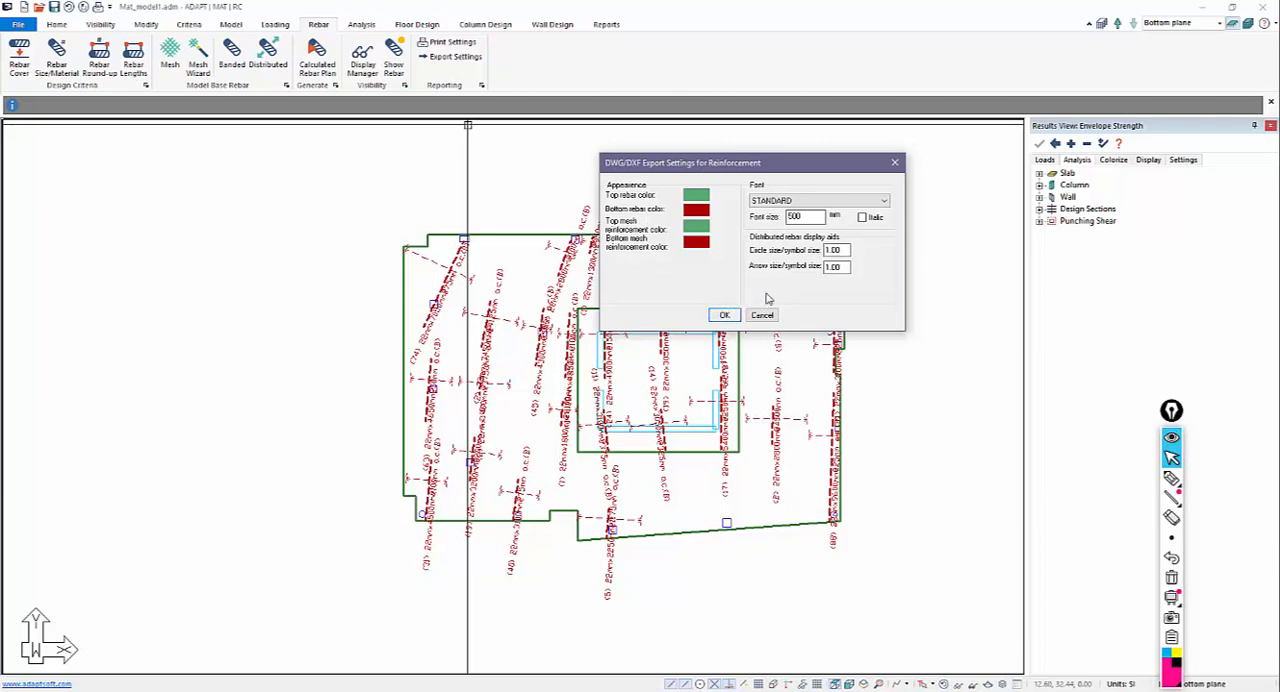
left_click(725, 315)
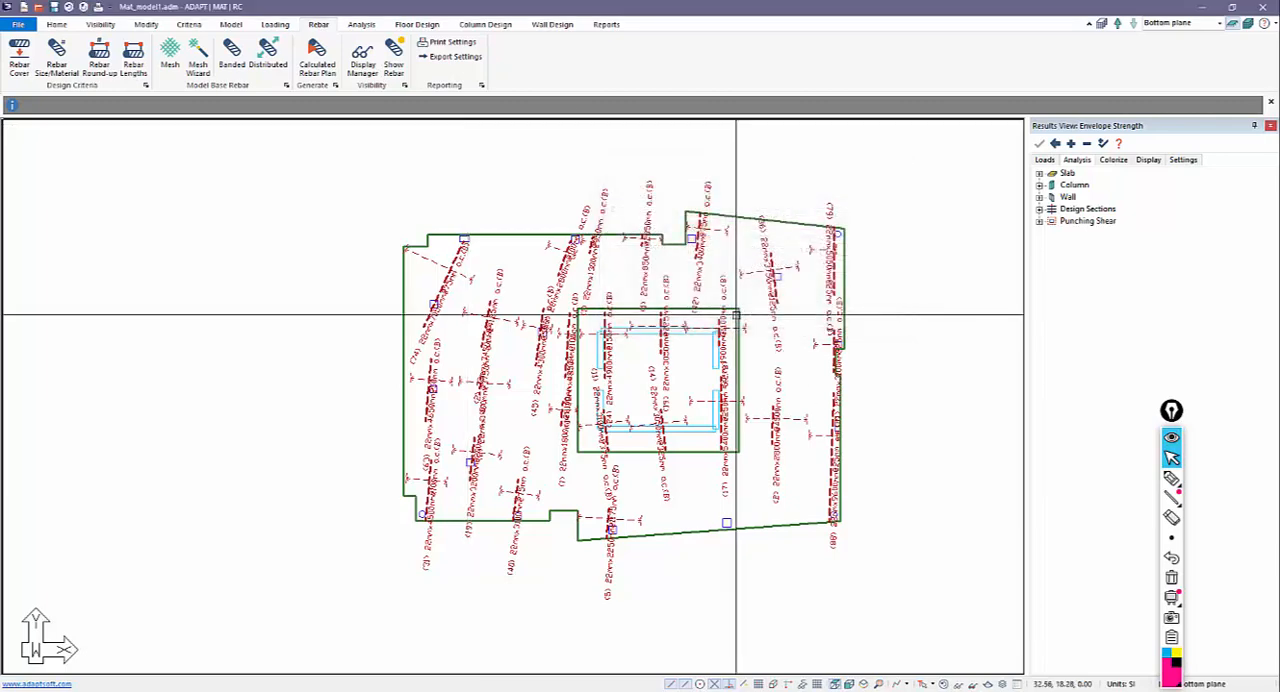
left_click(18, 24)
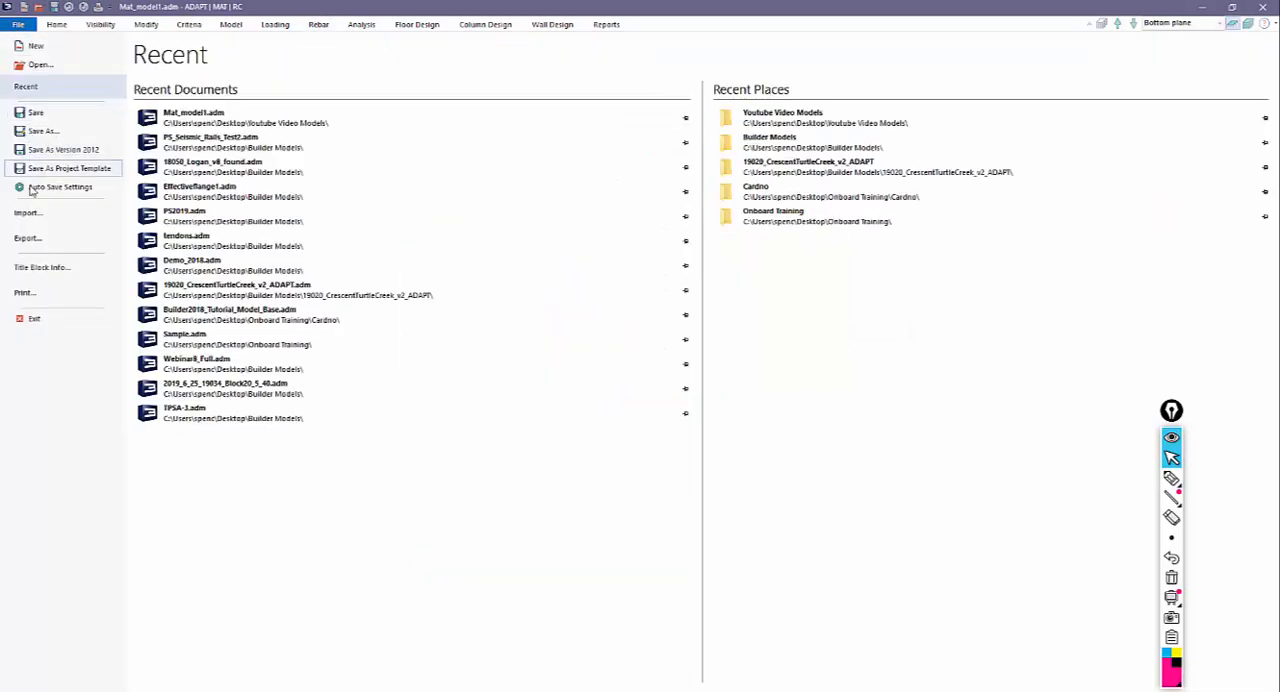
left_click(40, 238)
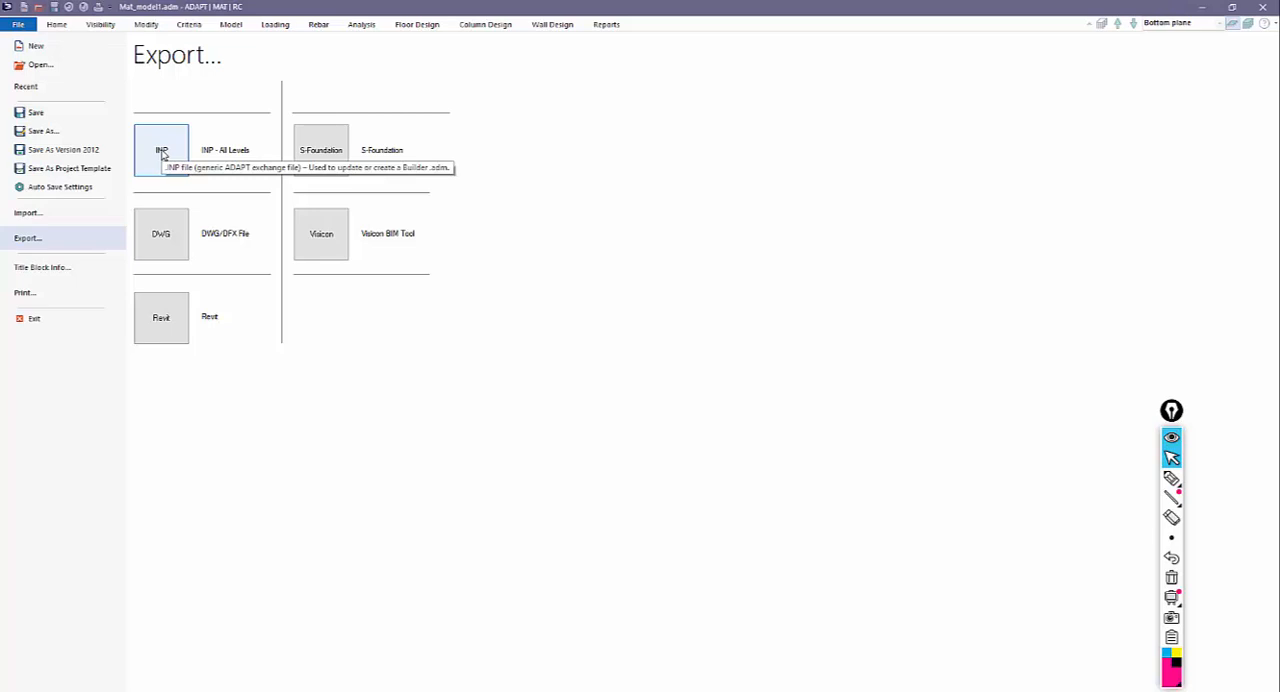
Regenerate the calculated rebar plan for Envelope with calculated lengths and bars angled at 0 degrees in X-direction and 90 degrees in Y-direction.
left_click(53, 24)
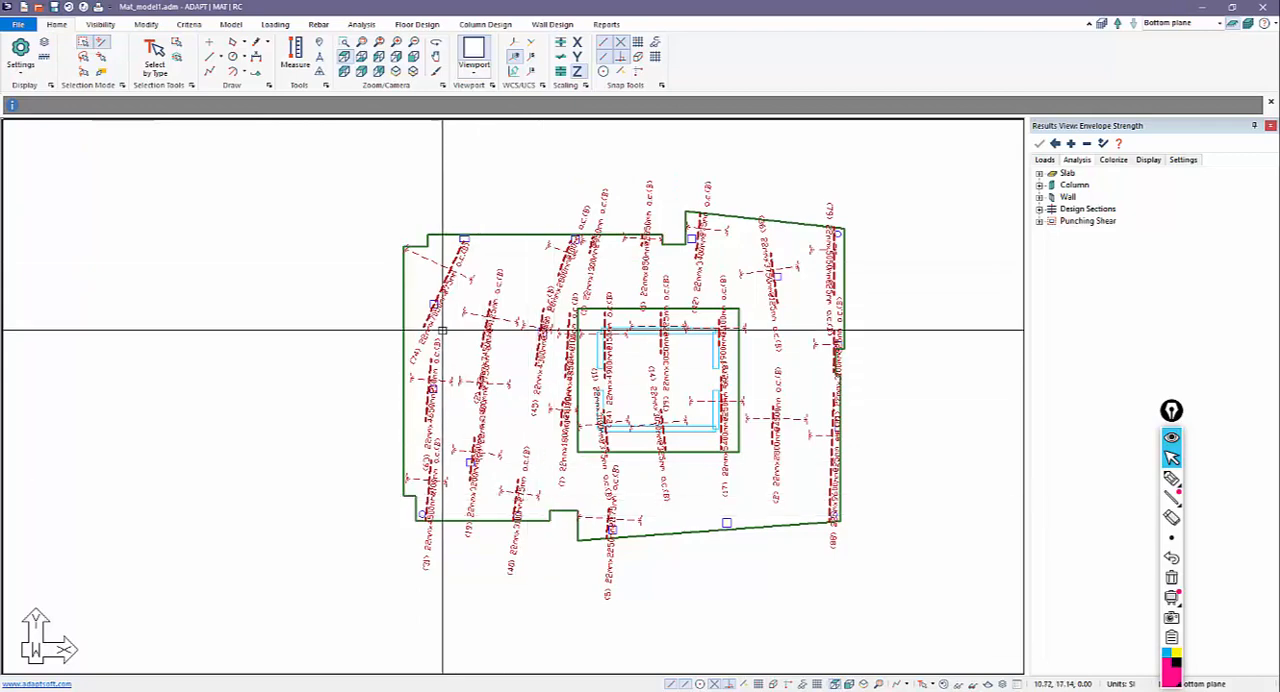
left_click(418, 25)
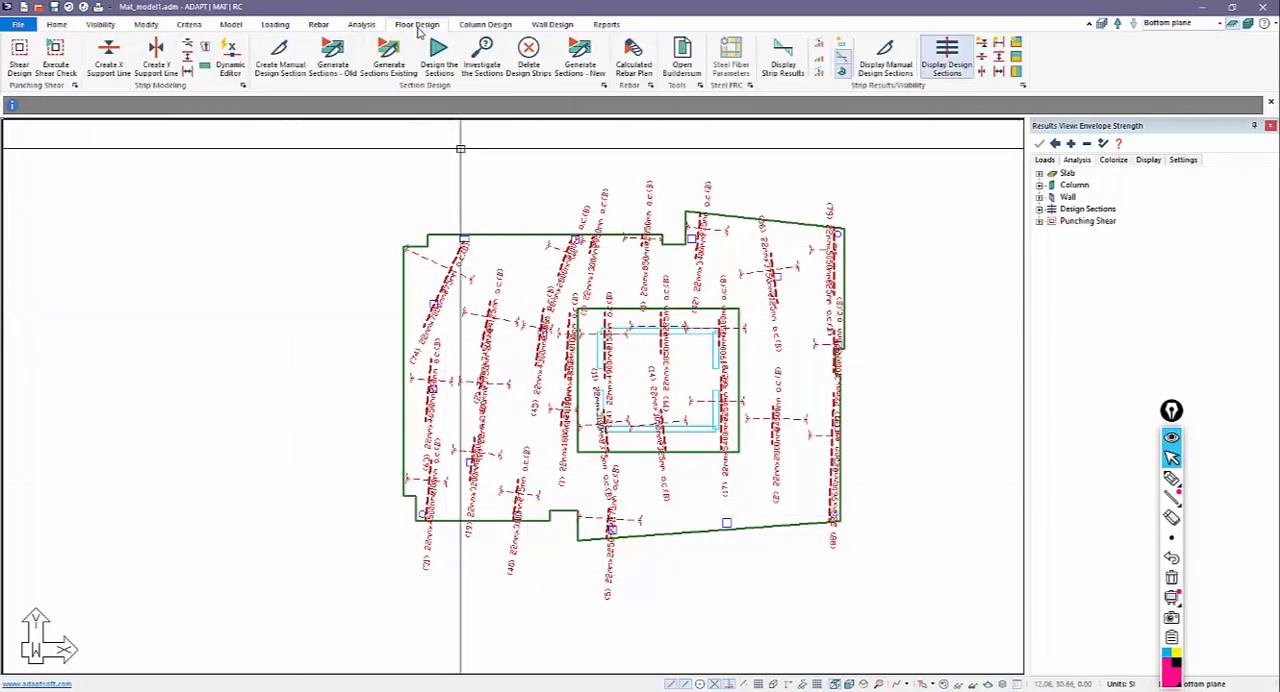
left_click(634, 62)
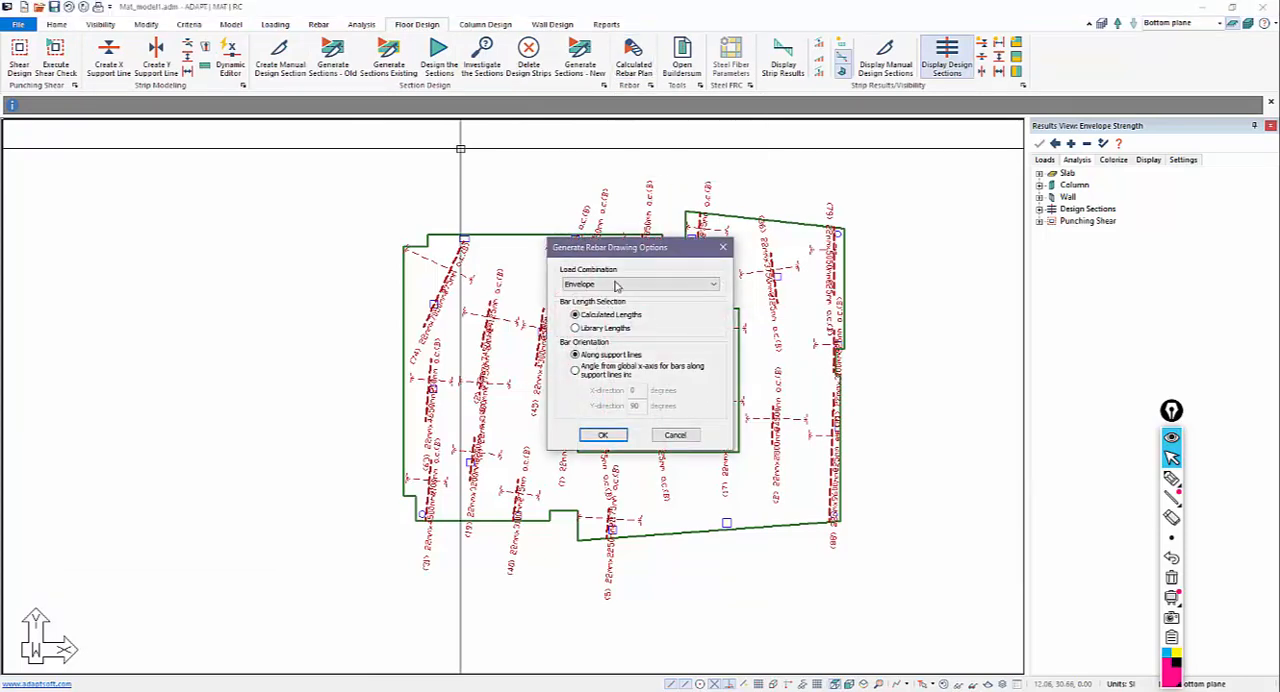
left_click(598, 375)
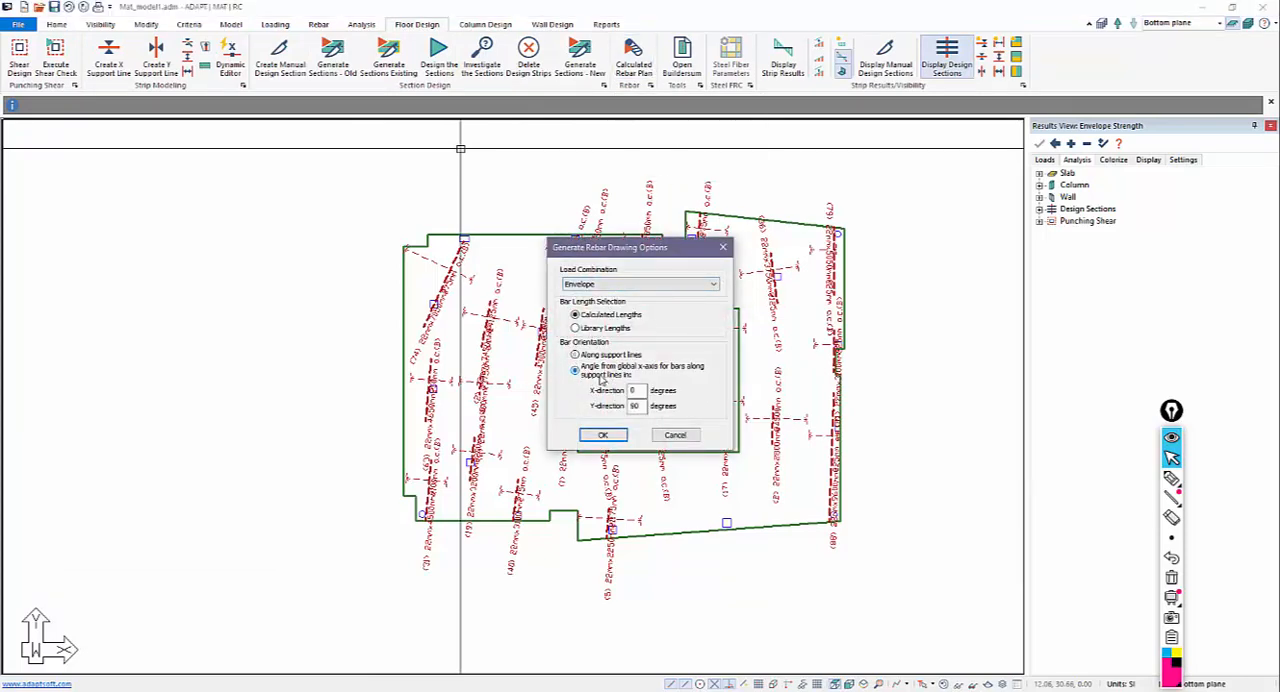
left_click(636, 406)
left_click(606, 434)
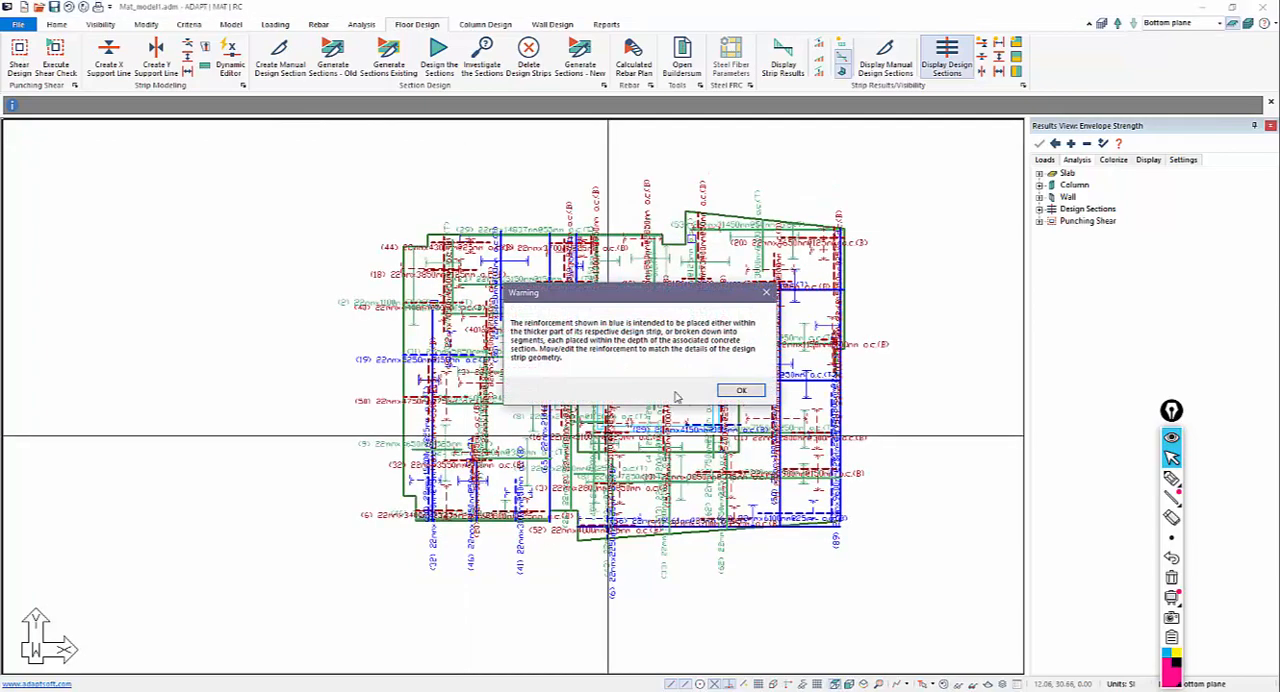
left_click(741, 390)
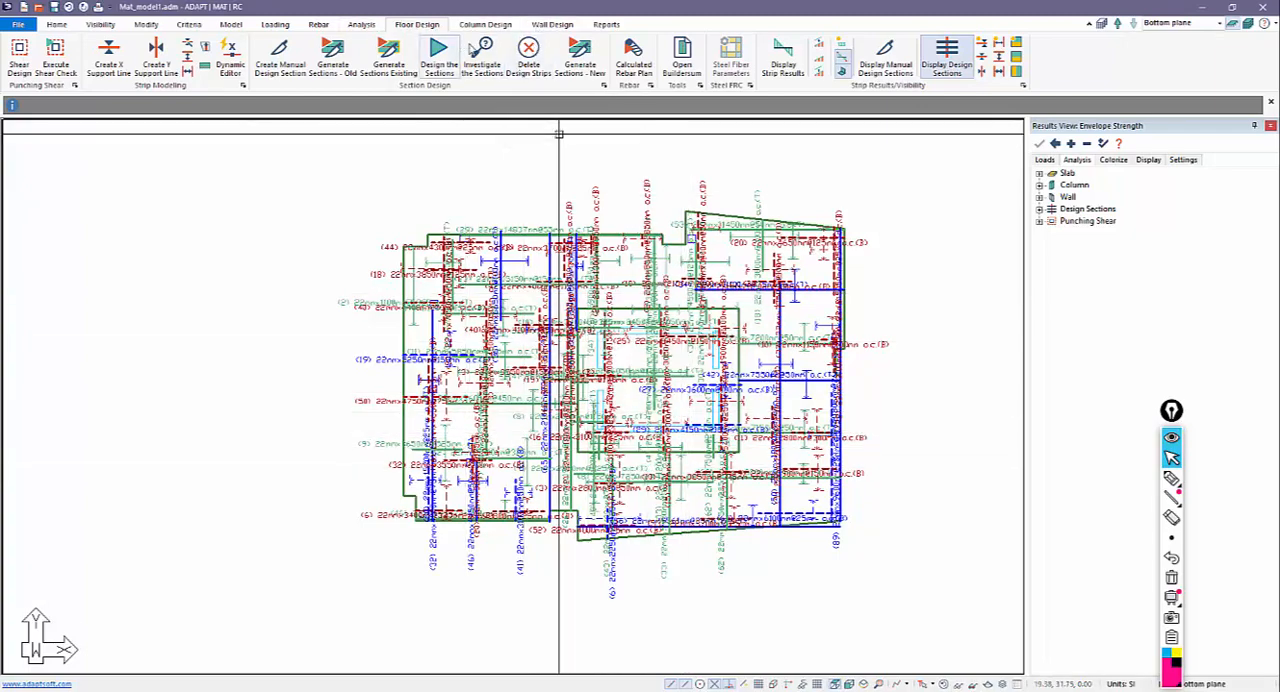
Limit the regenerated plan's display to calculated bottom rebar along the Y-direction and examine the reoriented bars across the mat.
left_click(319, 24)
left_click(362, 58)
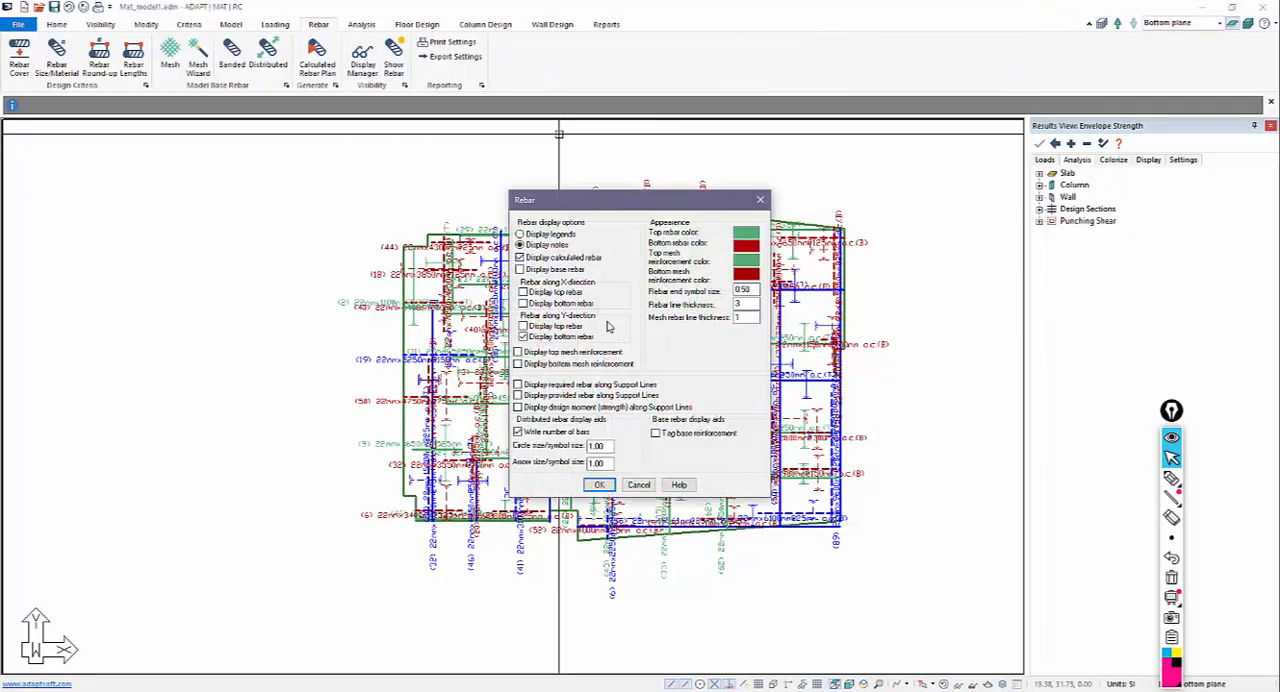
left_click(599, 484)
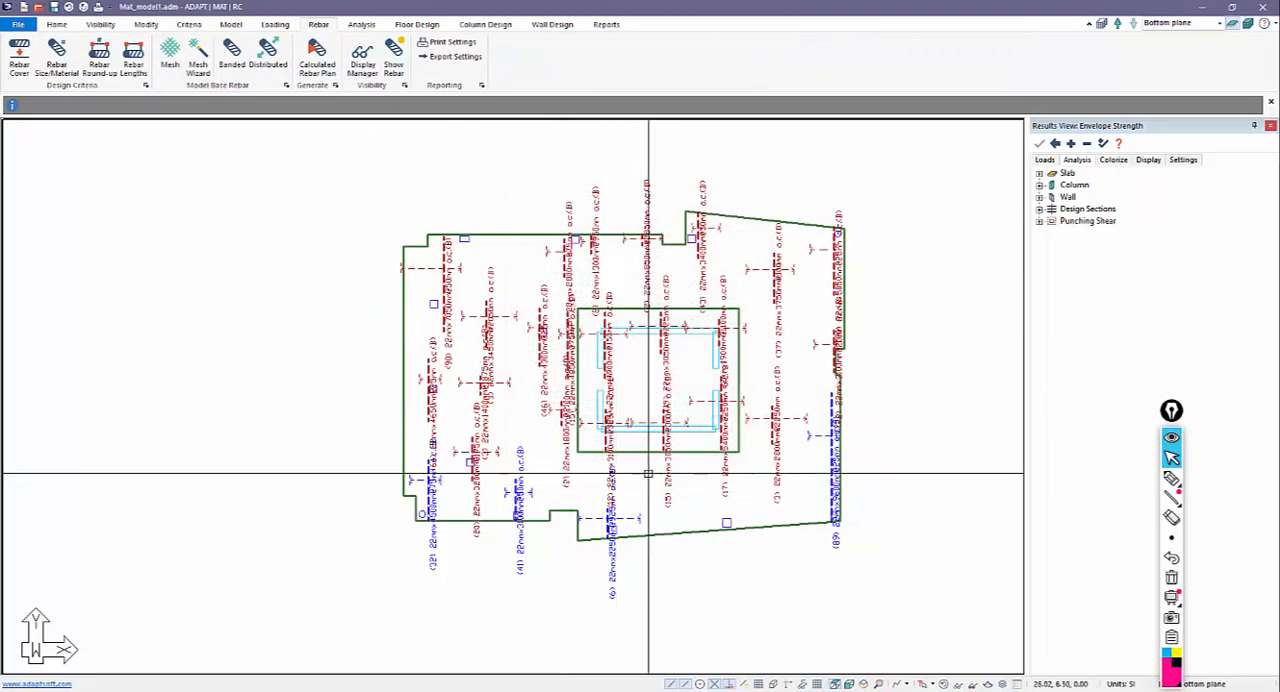
middle_click_drag(648, 473, 665, 469)
scroll(666, 442, "up", 3)
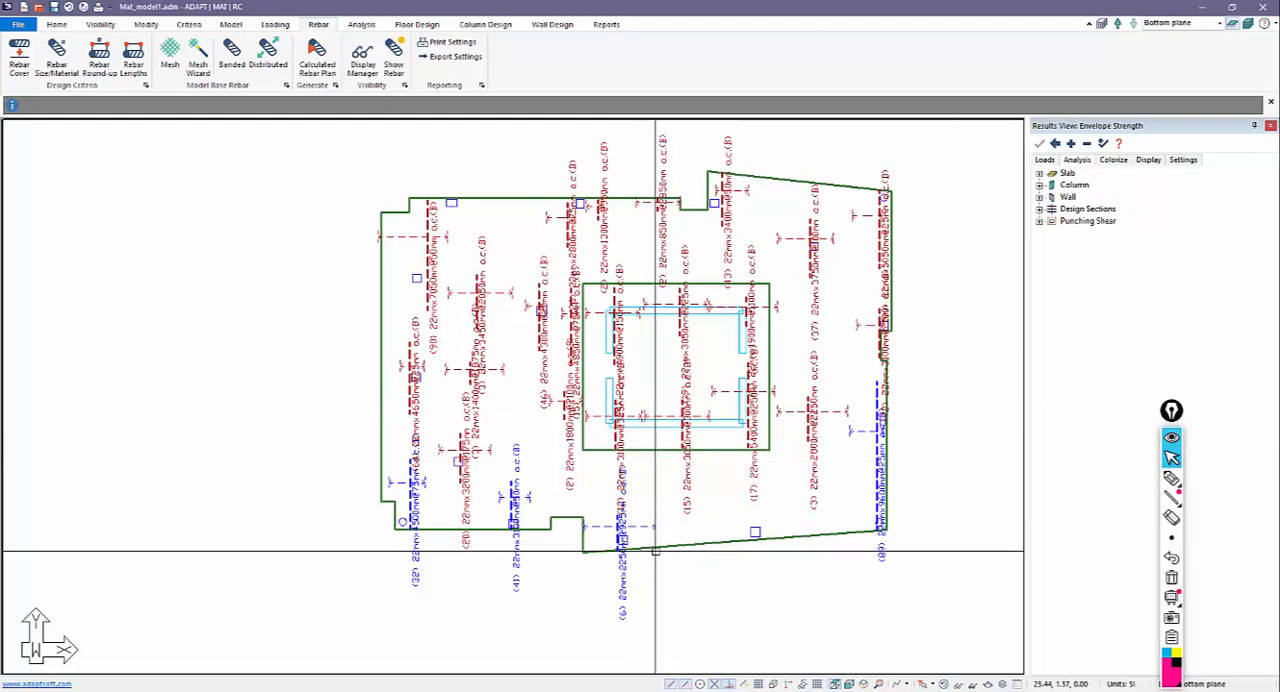
scroll(569, 535, "down", 2)
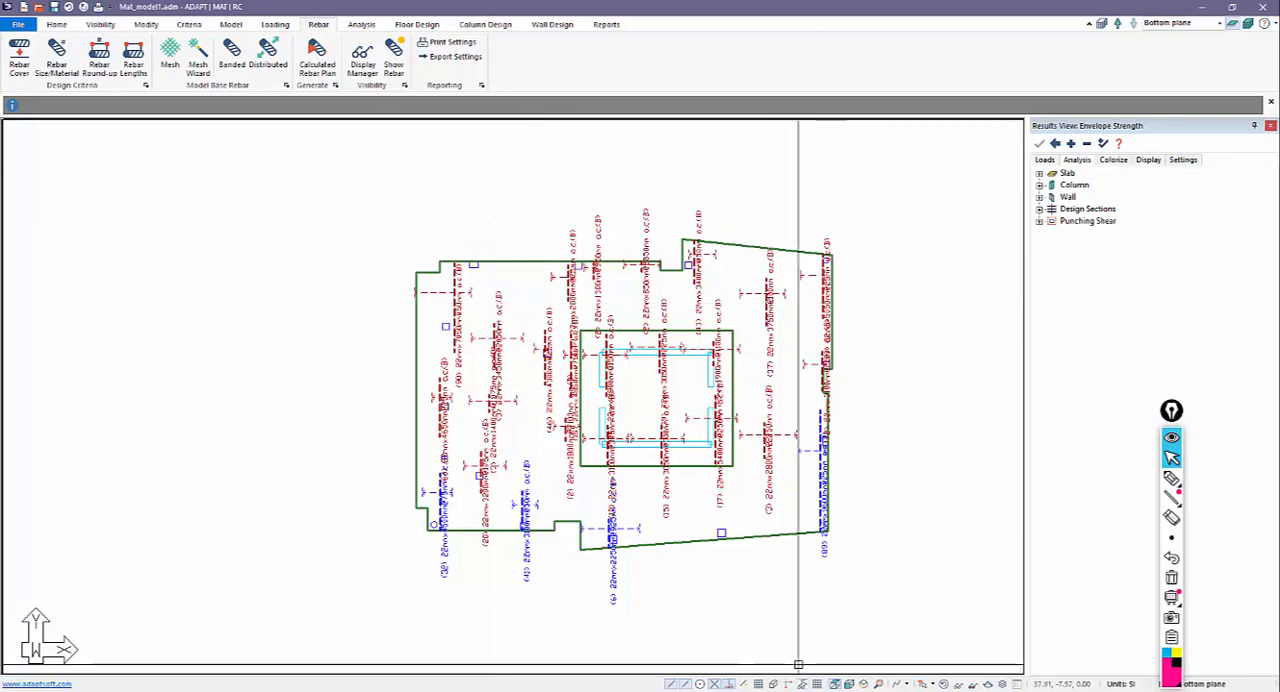
Clear the rebar from the plan and display the X-direction support lines with their design sections.
left_click(944, 685)
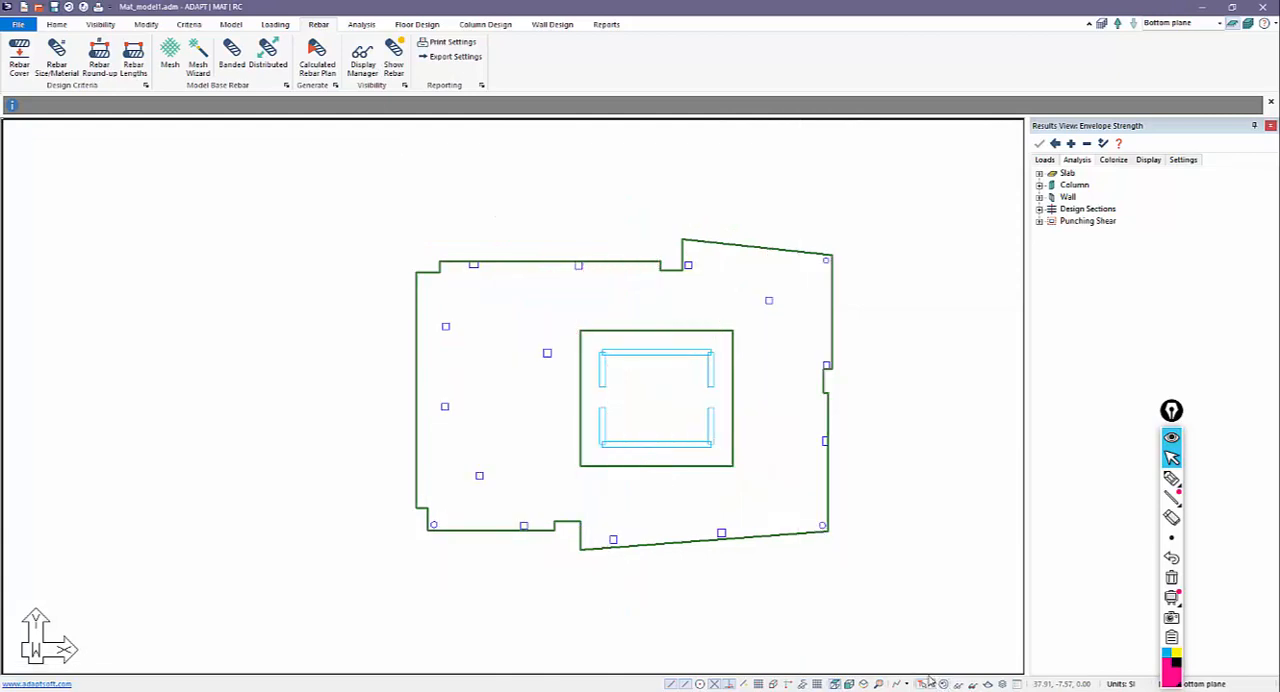
left_click(420, 27)
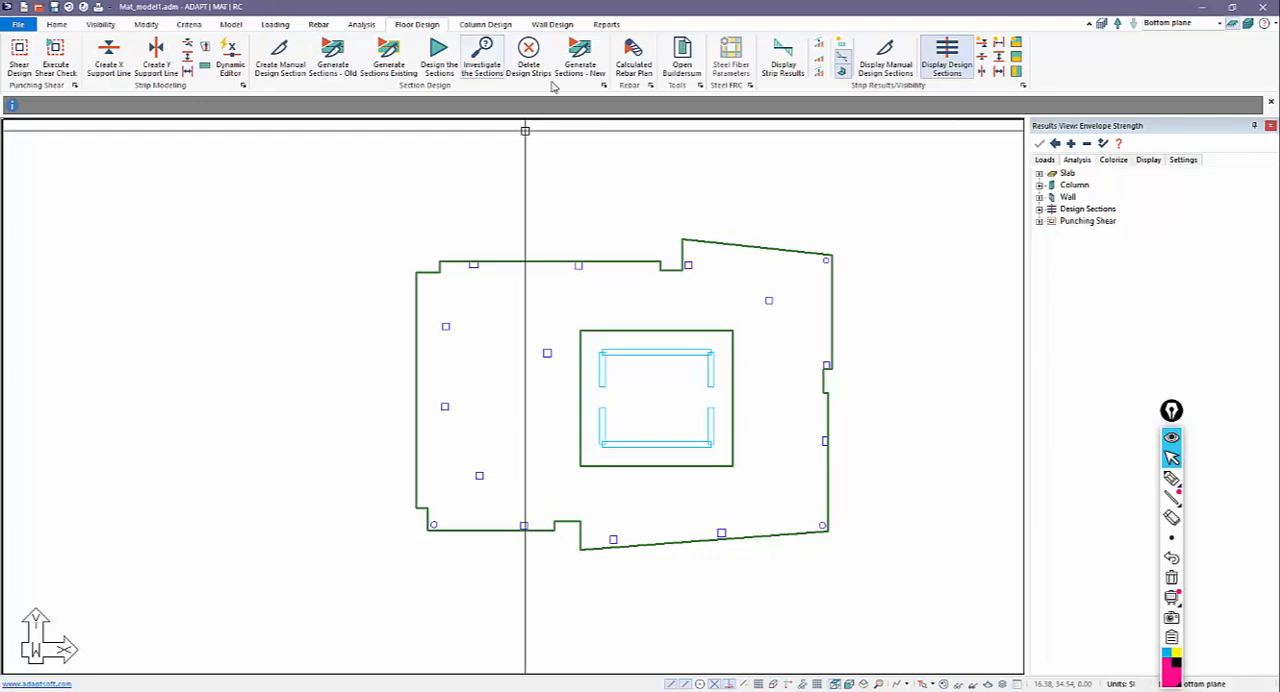
left_click(981, 57)
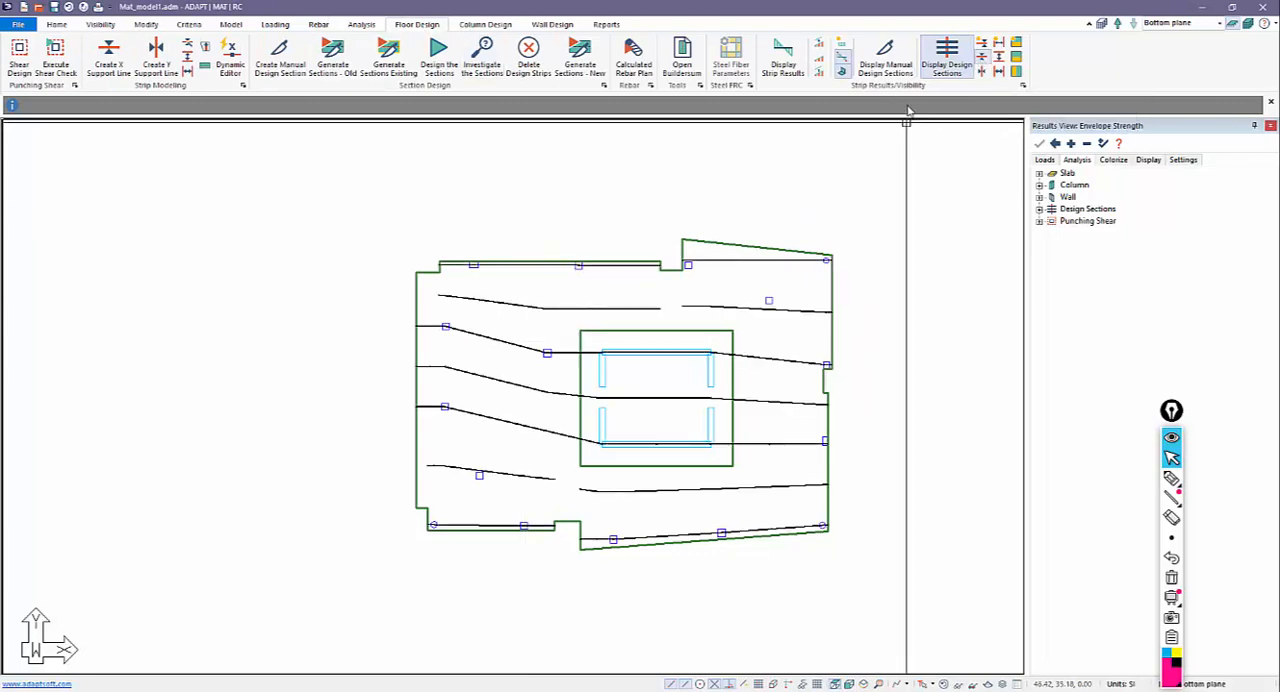
left_click(942, 66)
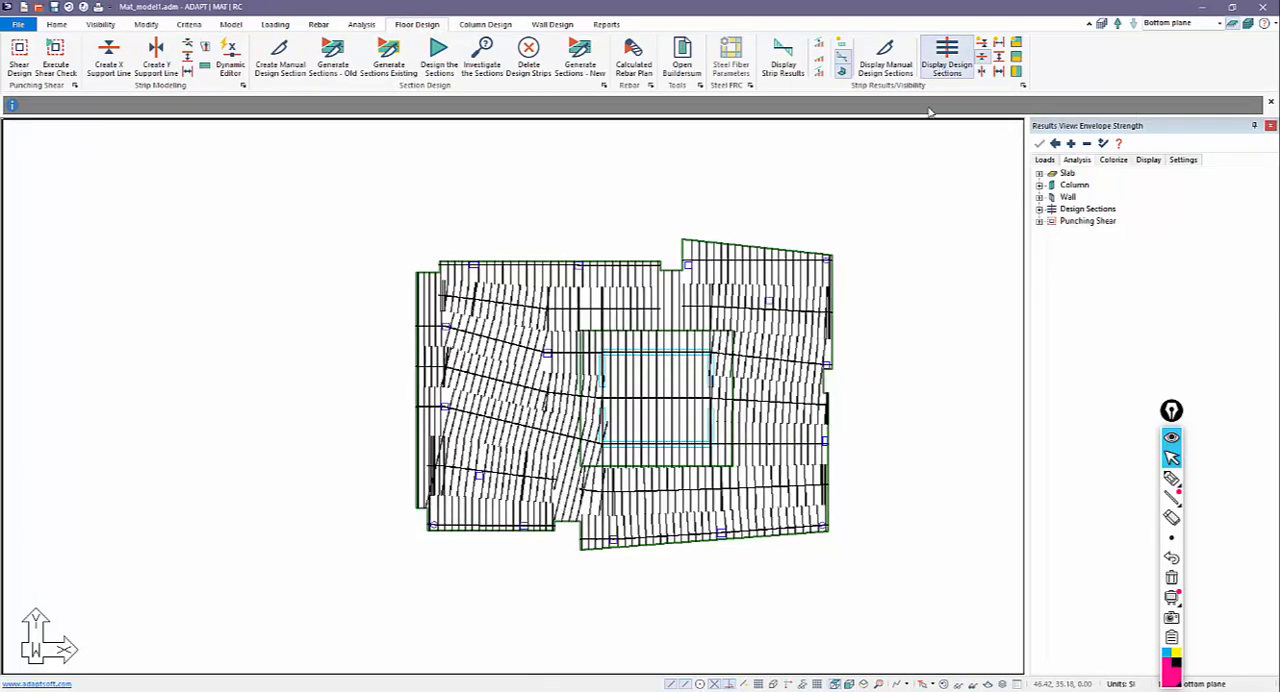
scroll(906, 424, "up", 3)
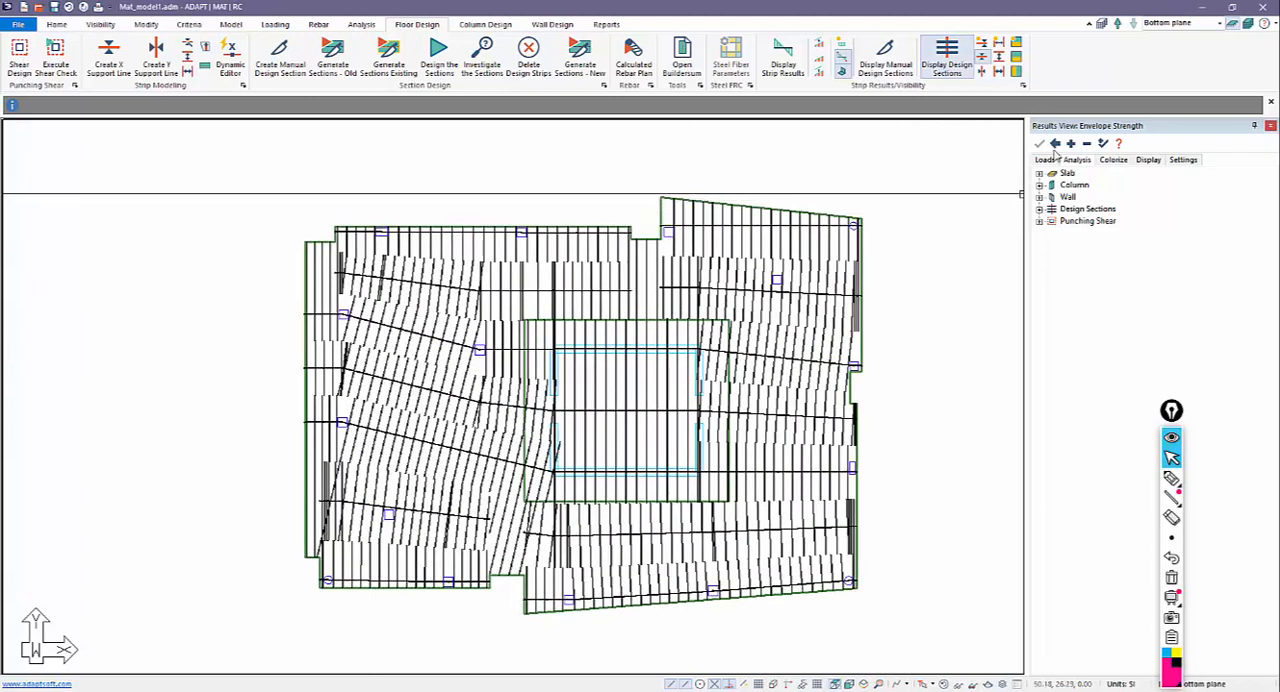
Set the results load combination to Strength(Dead and Live) and return to the analysis results.
left_click(1048, 161)
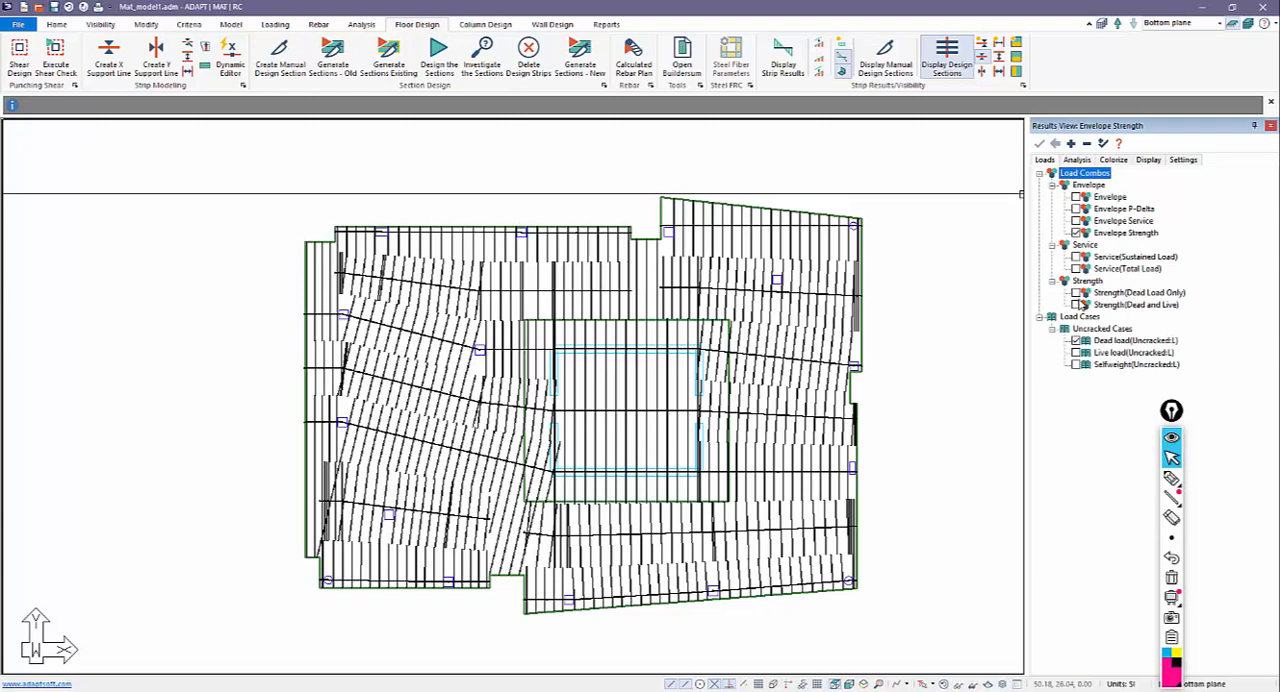
left_click(1077, 305)
left_click(1081, 162)
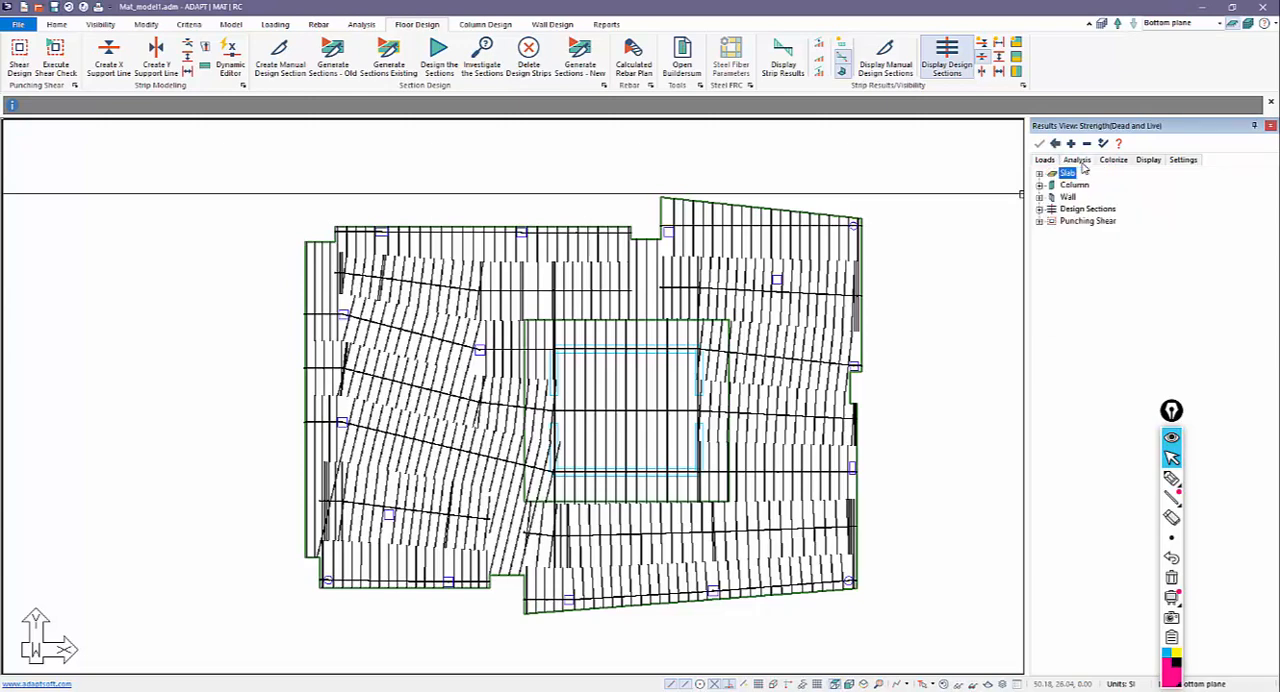
Check the design sections' Z-Translation deformation and Bending action results, switching each one off again after viewing.
left_click(1039, 209)
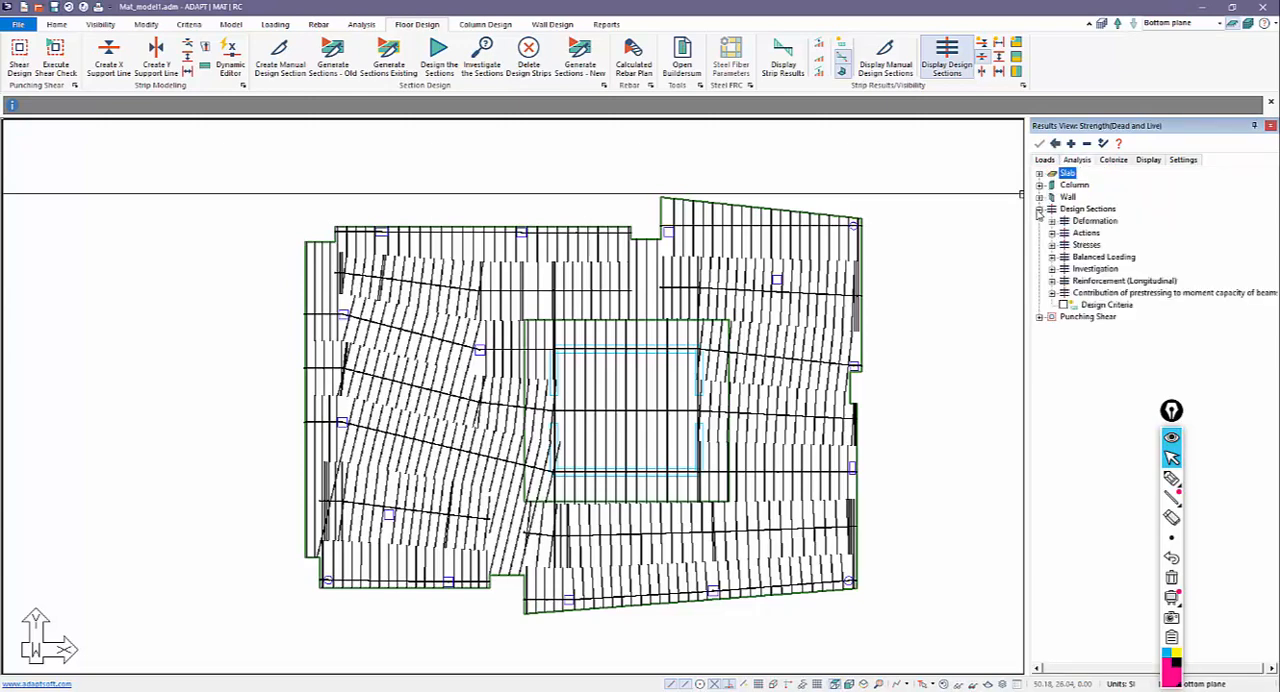
left_click(1052, 221)
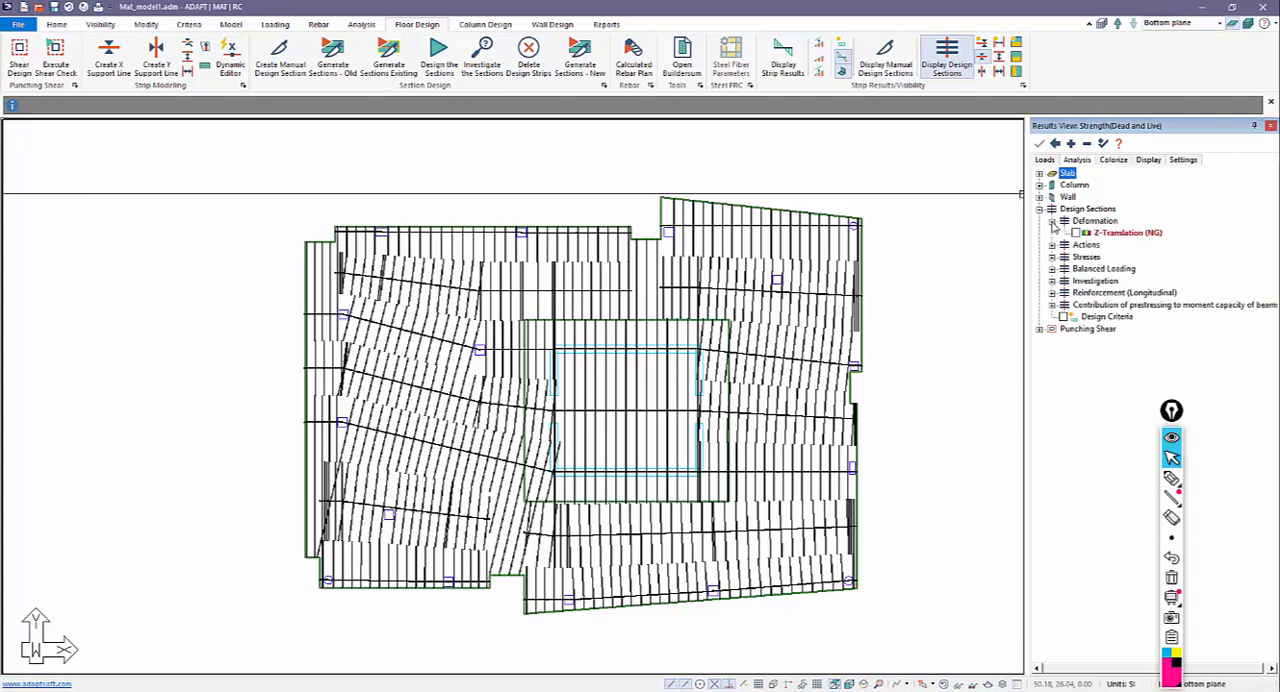
left_click(1076, 232)
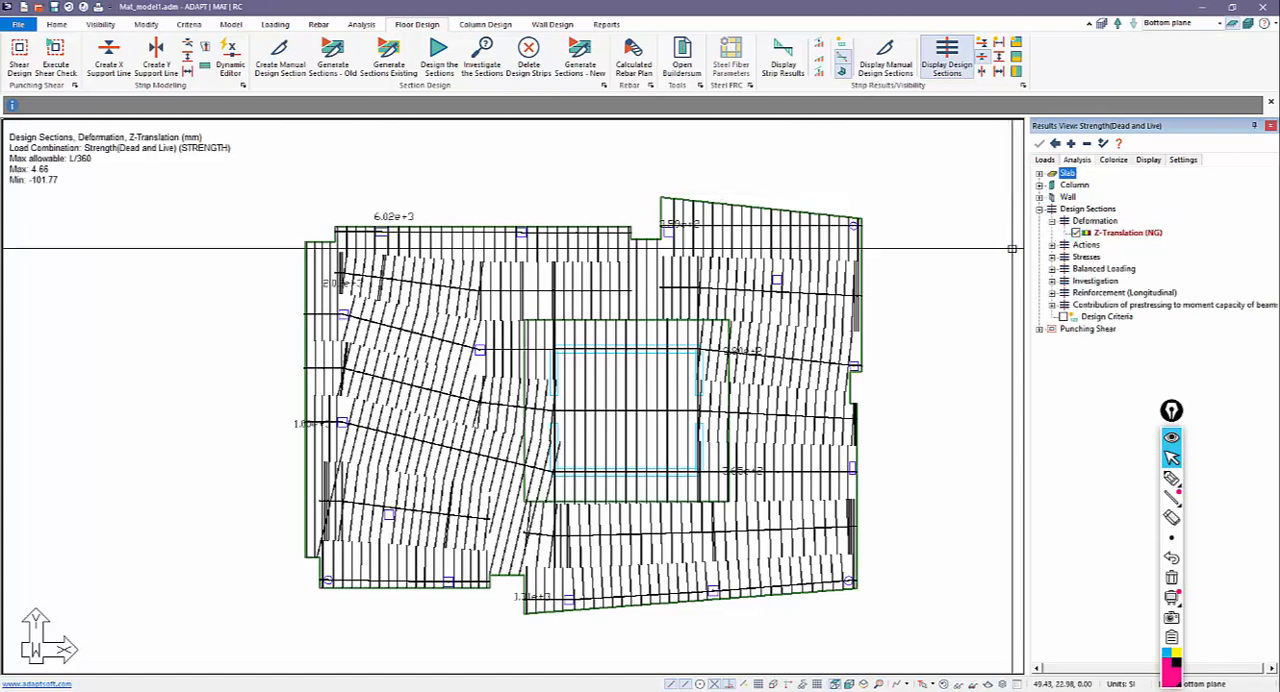
left_click(1076, 232)
left_click(1052, 245)
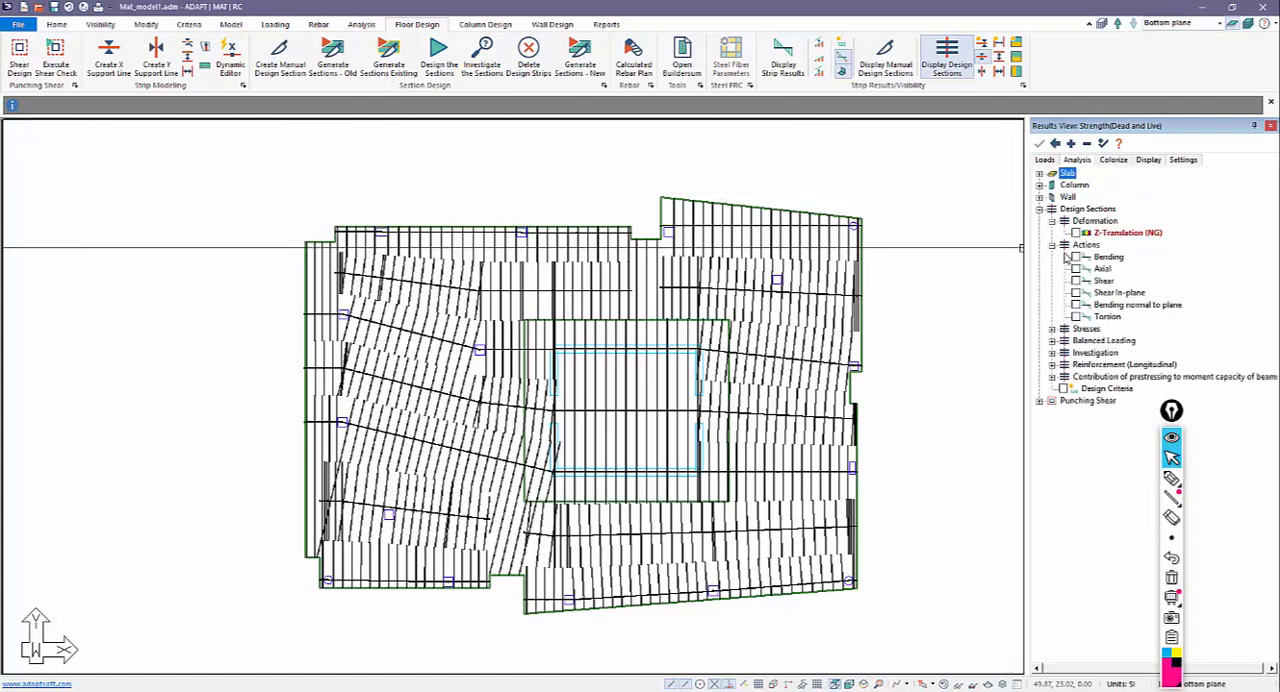
left_click(1076, 257)
left_click(1076, 257)
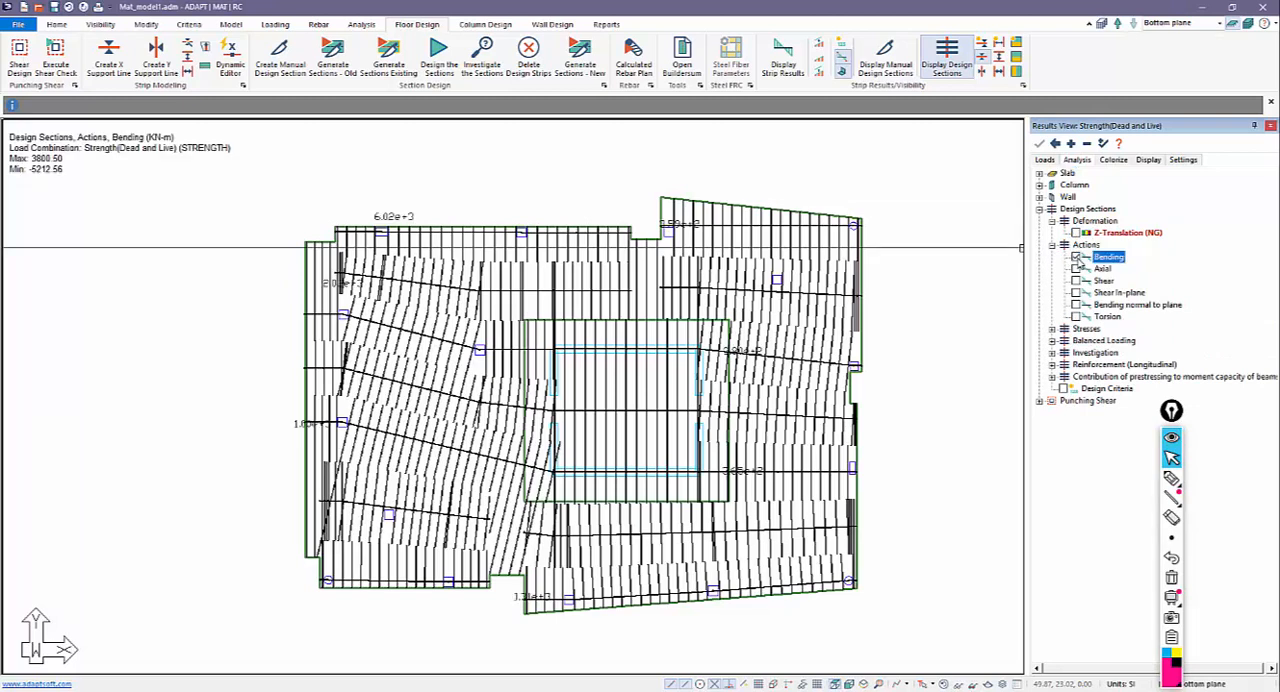
Review the stress, balanced loading and investigation result options available for the design sections.
left_click(1052, 329)
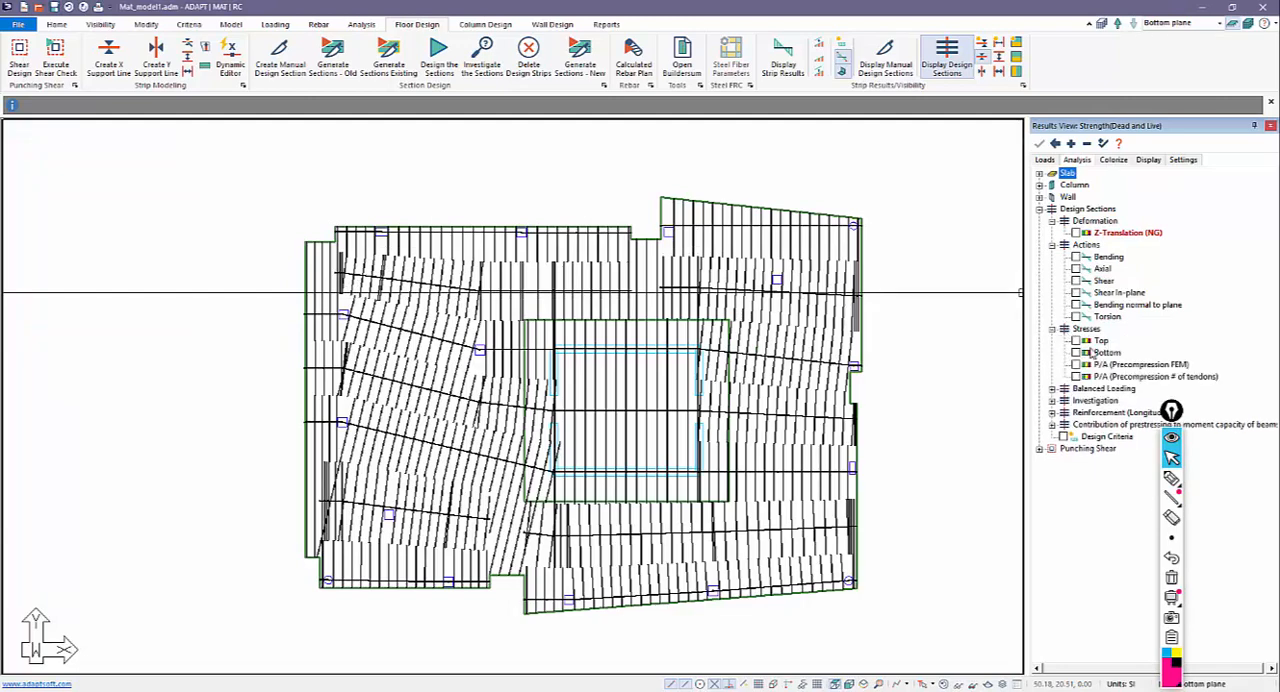
left_click(1052, 389)
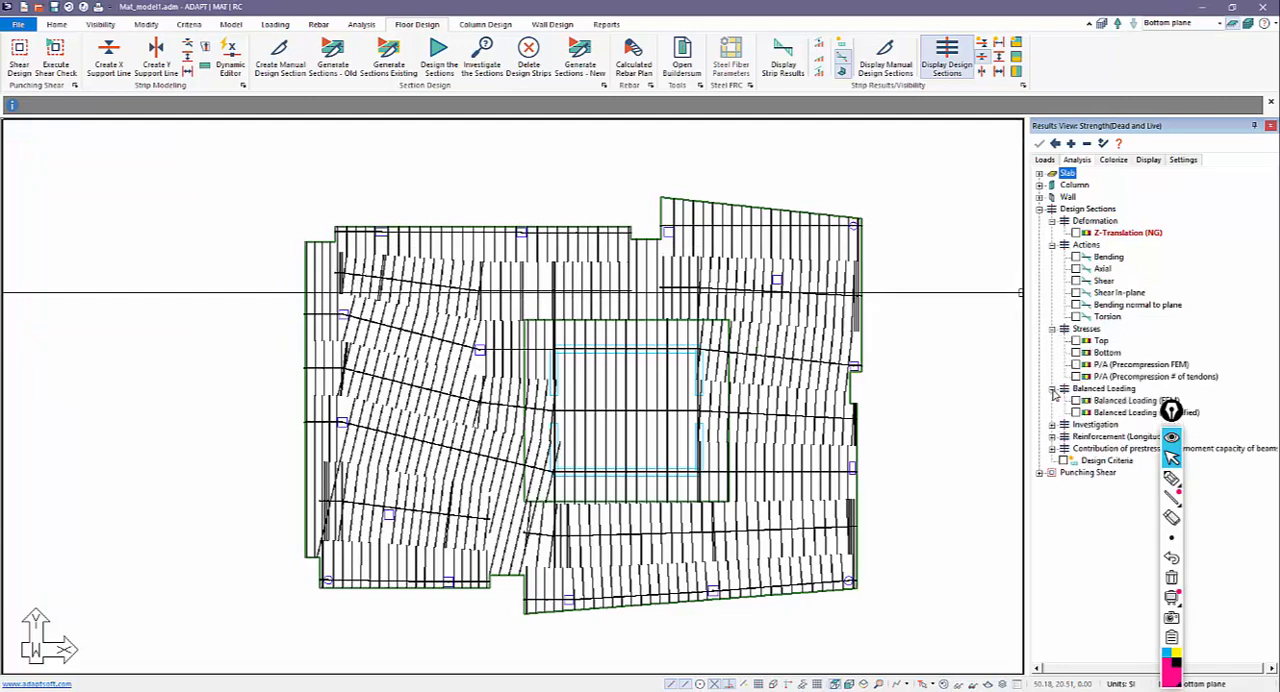
left_click(1052, 389)
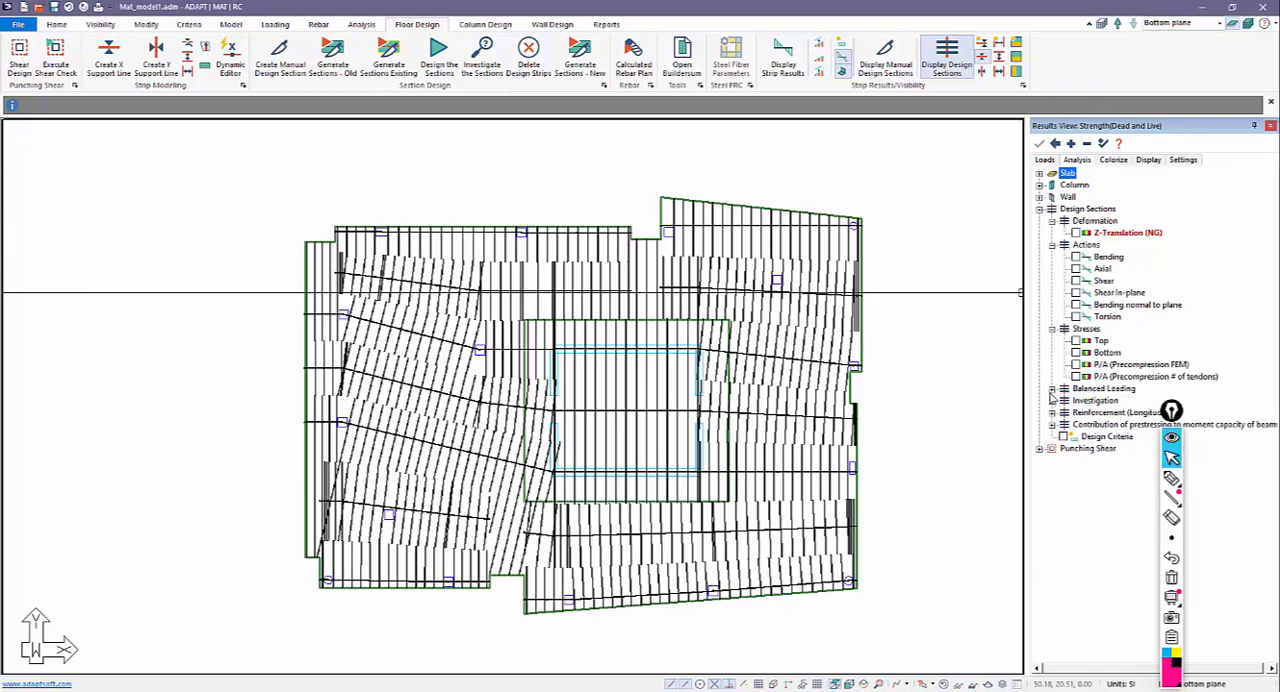
left_click(1052, 329)
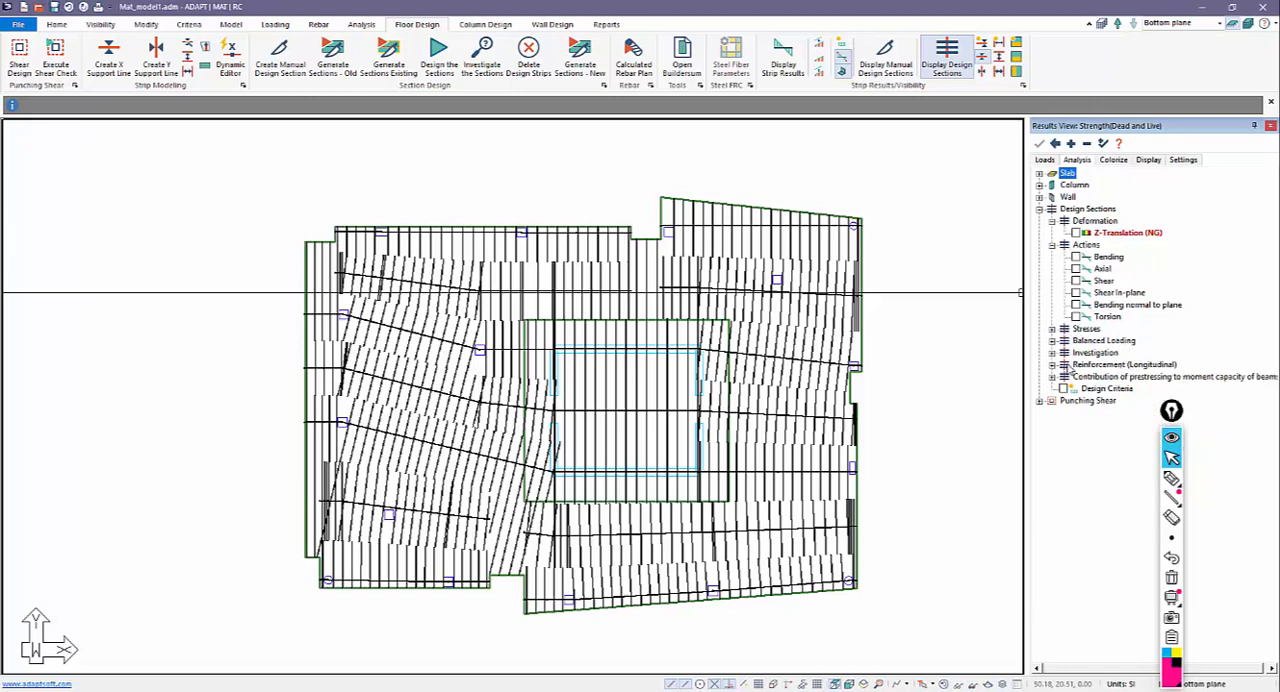
left_click(1052, 353)
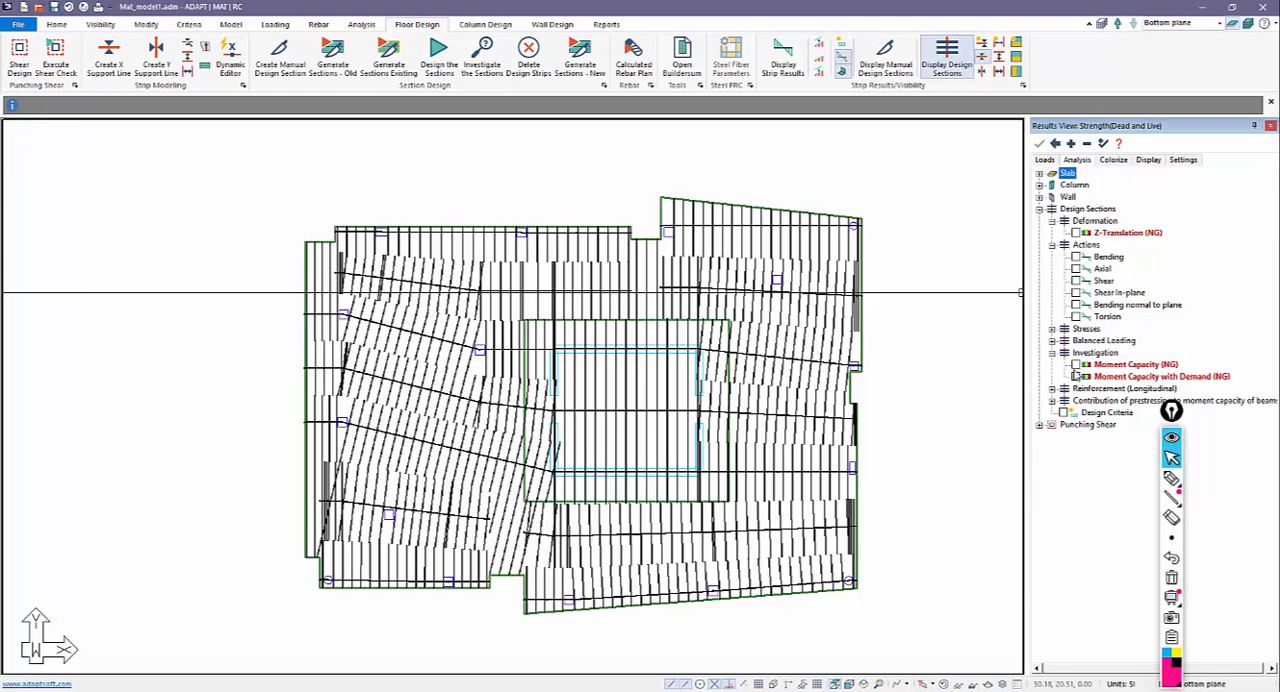
Examine the section geometry, reinforcement and design summary of the support line just above the core, enlarging the section drawing.
double_click(600, 280)
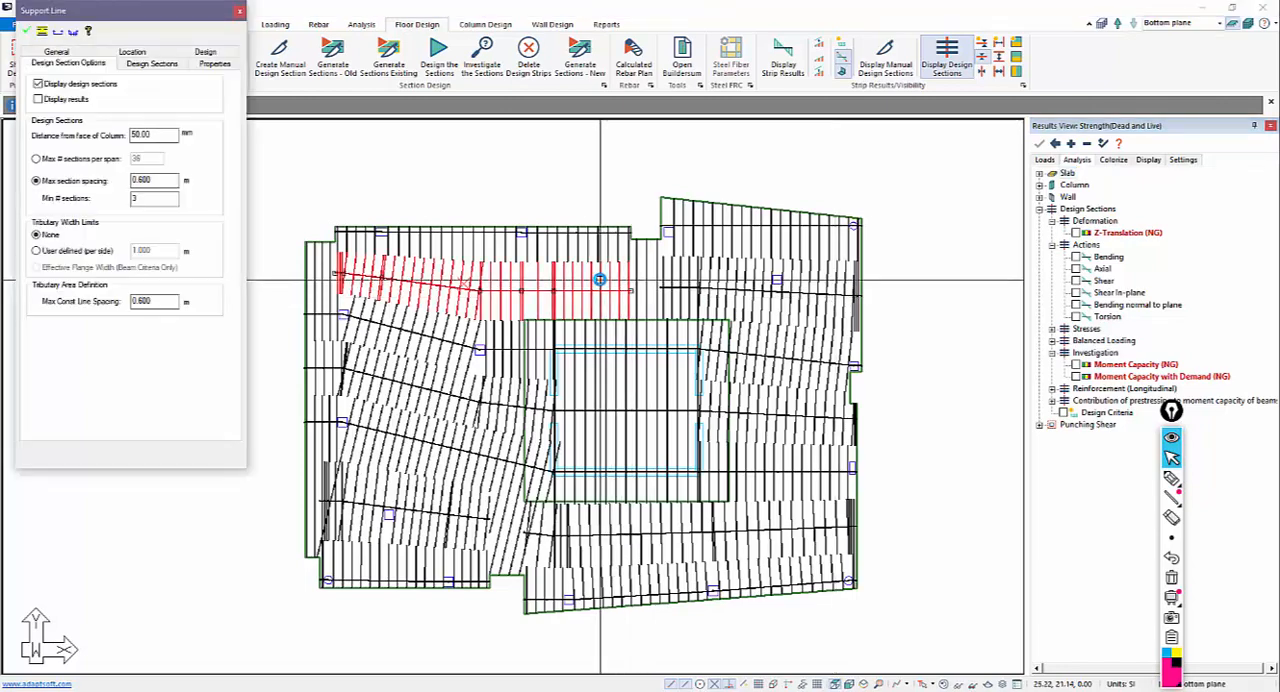
left_click(152, 64)
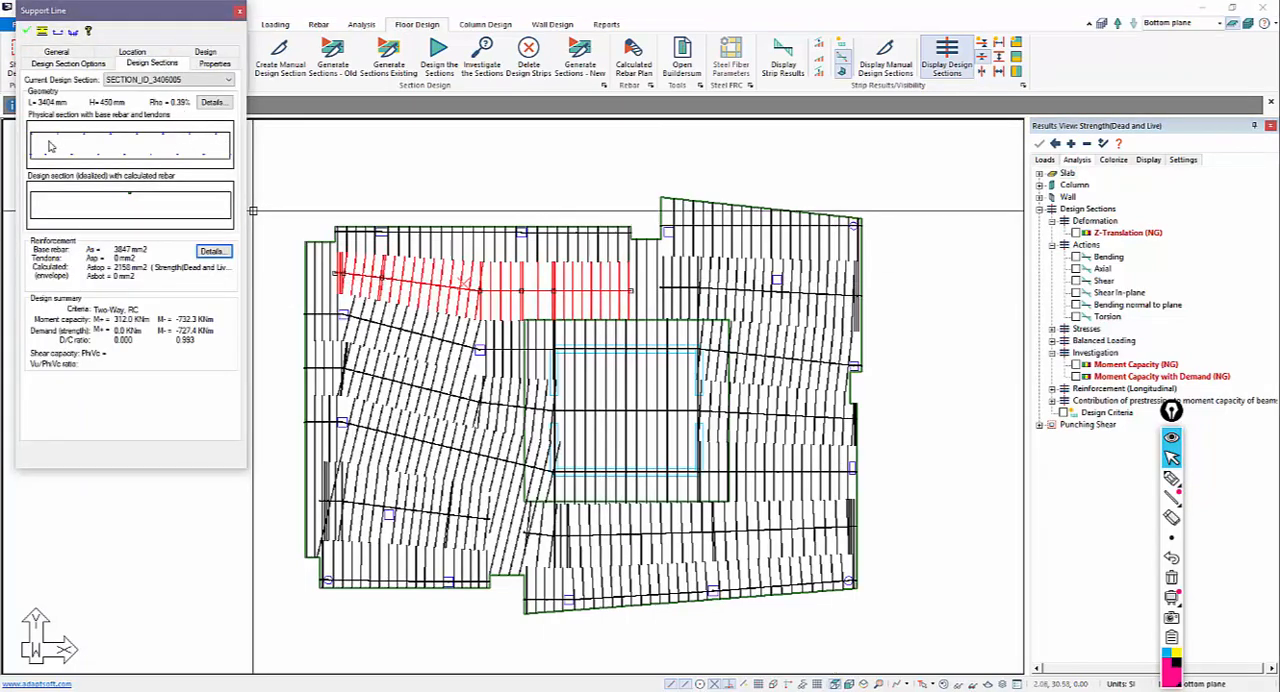
left_click_drag(140, 7, 359, 130)
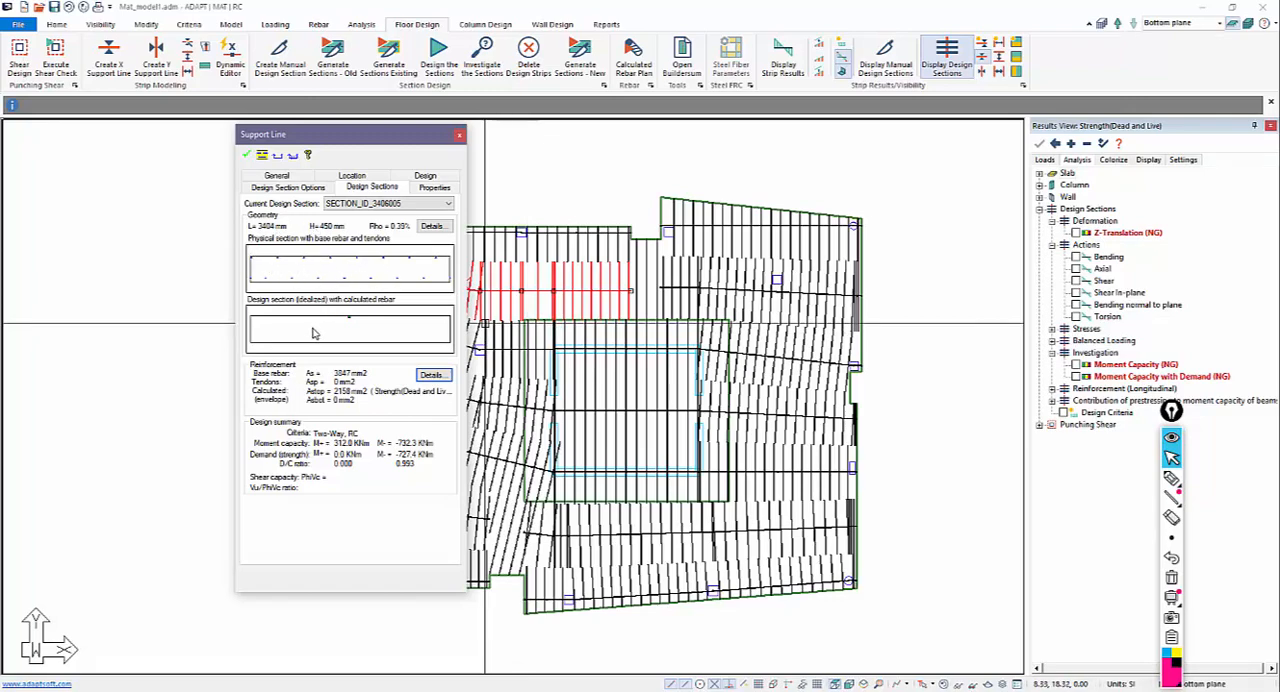
double_click(360, 337)
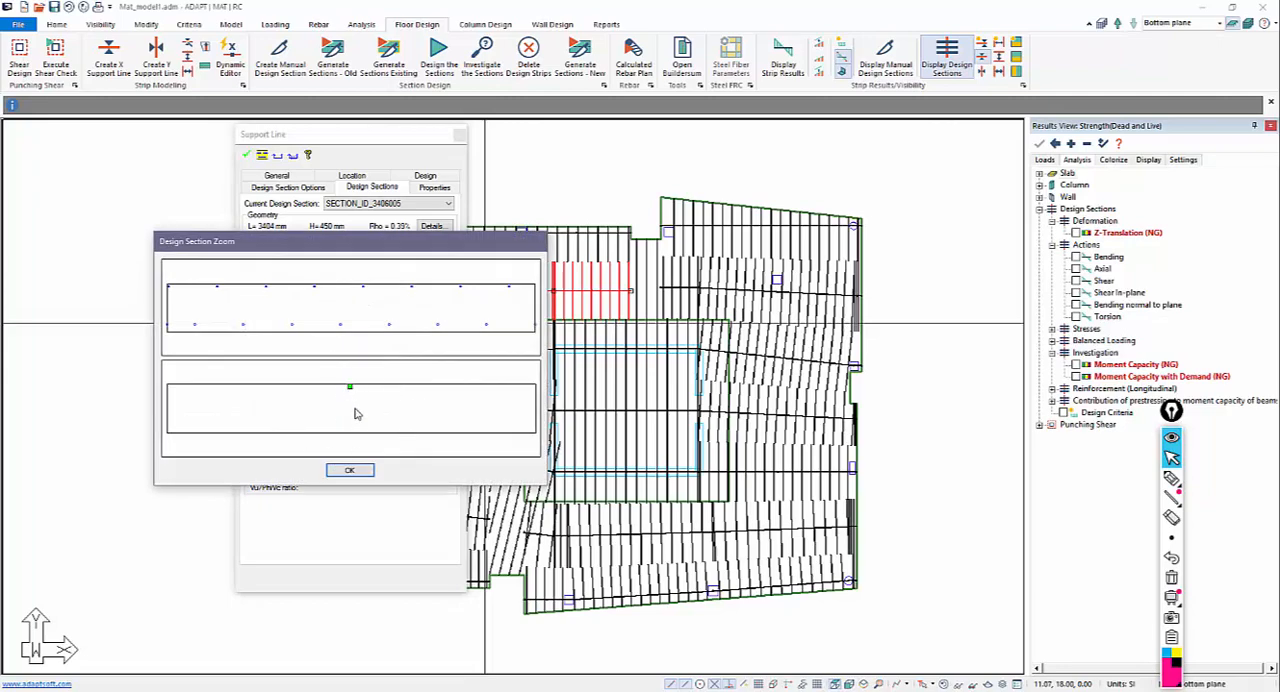
left_click(350, 470)
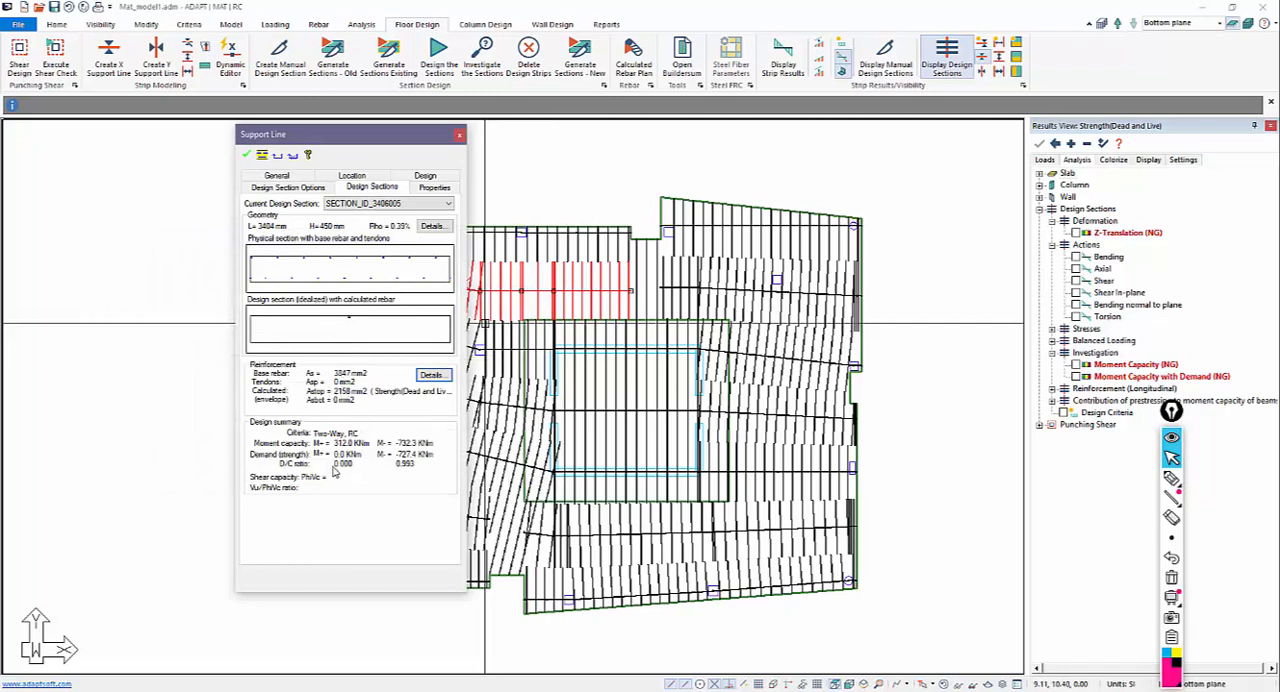
left_click(459, 134)
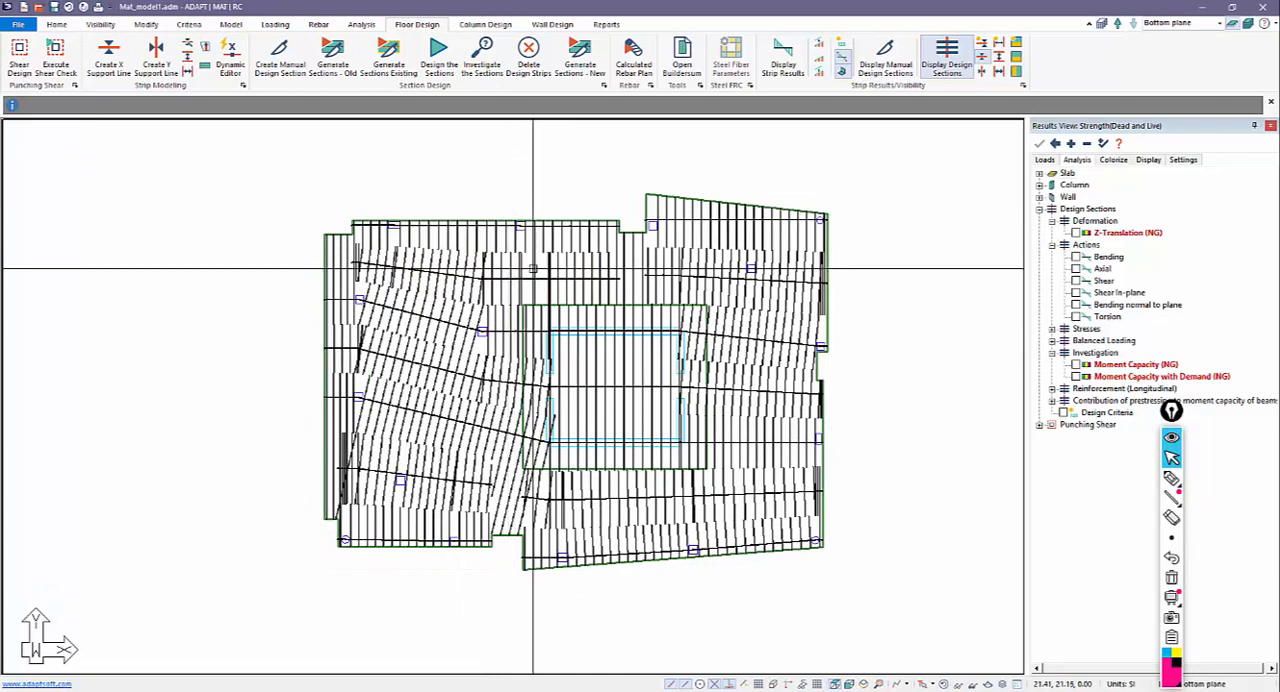
scroll(533, 268, "down", 1)
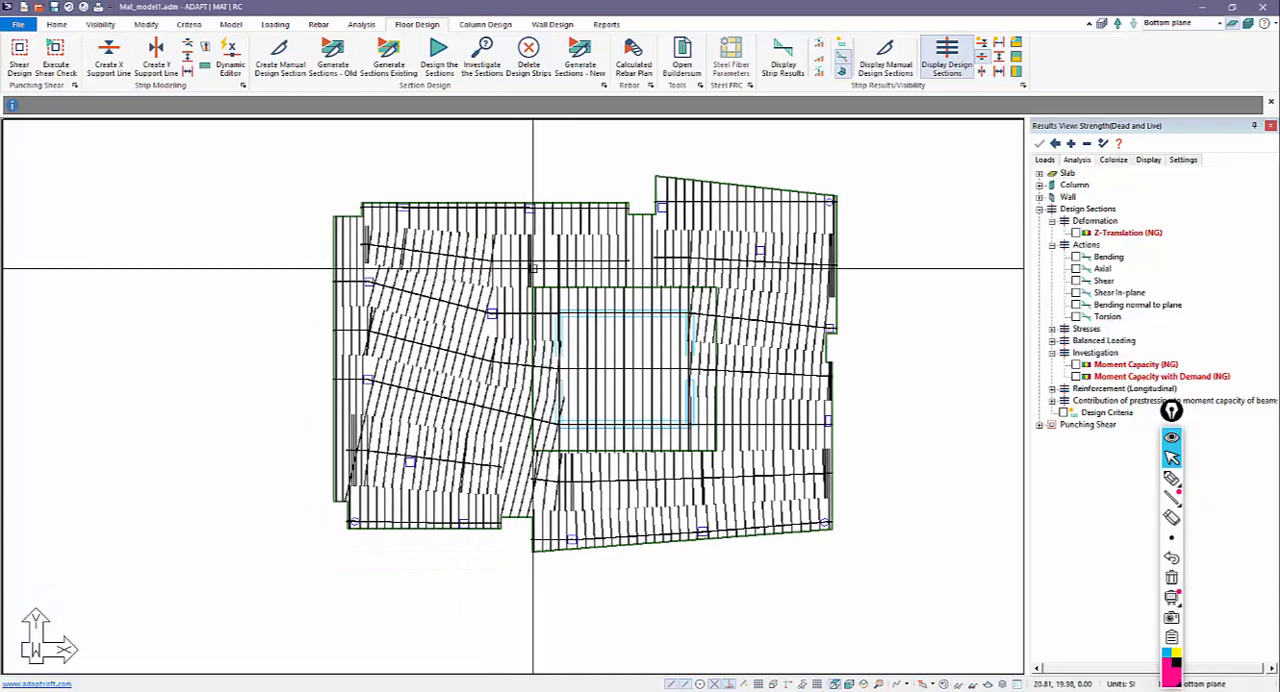